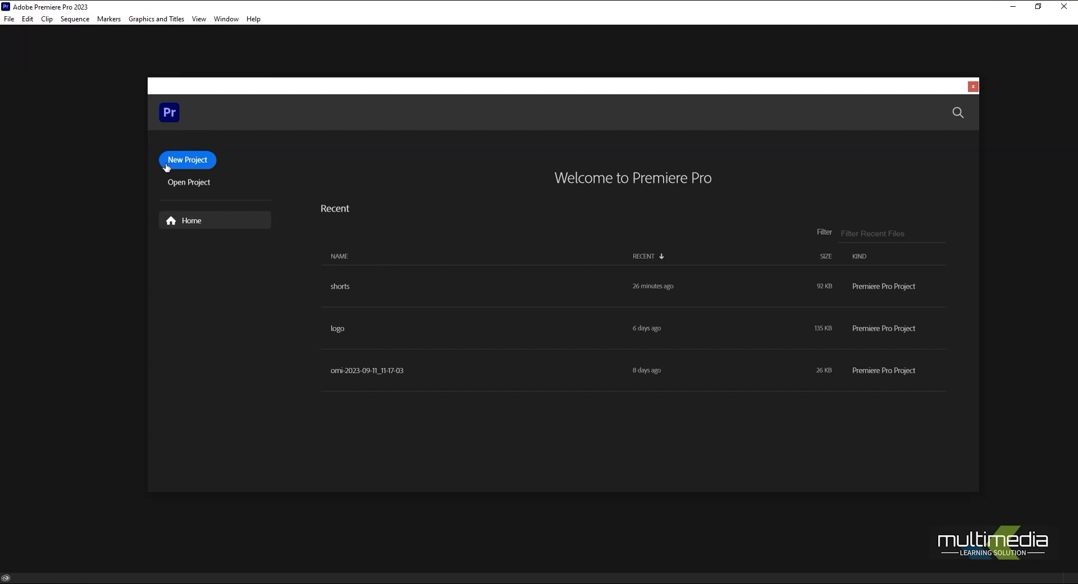
pyautogui.moveTo(264, 90)
pyautogui.mouseDown()
pyautogui.moveTo(289, 67)
pyautogui.moveTo(262, 87)
pyautogui.mouseUp()
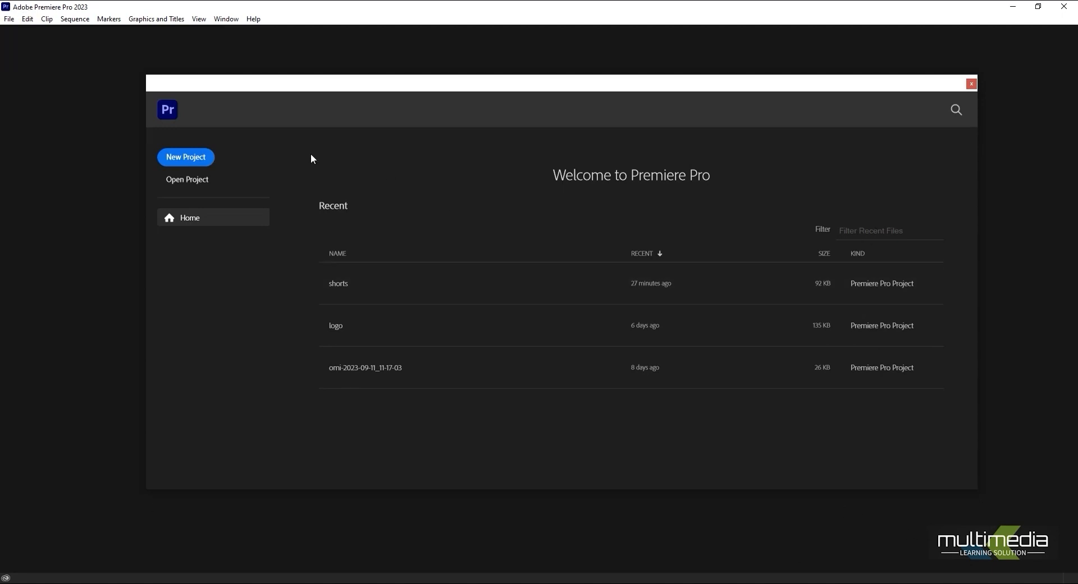
pyautogui.moveTo(296, 92); pyautogui.dragTo(320, 90)
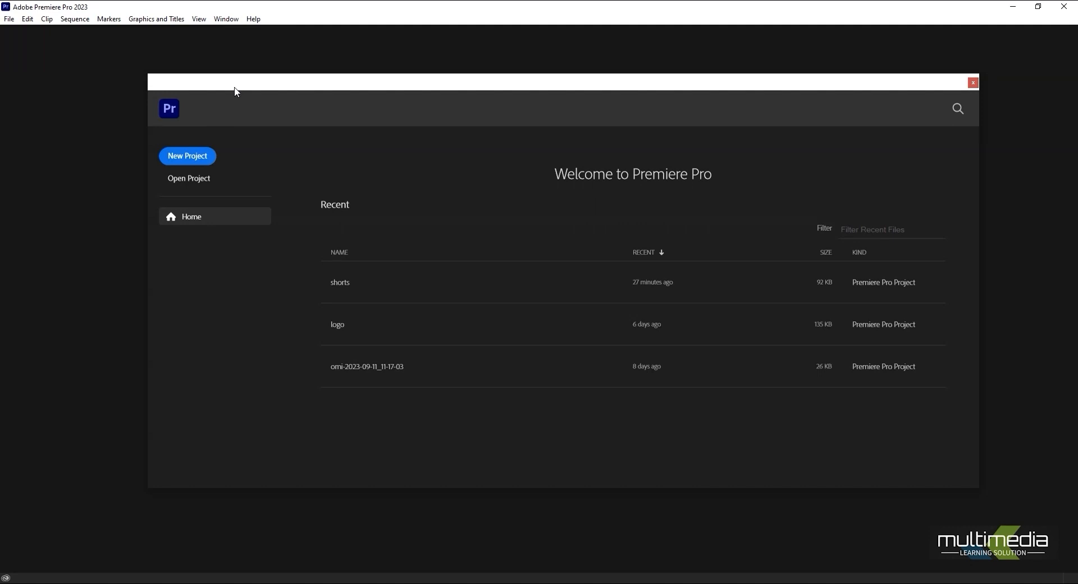
pyautogui.moveTo(237, 83); pyautogui.dragTo(226, 88)
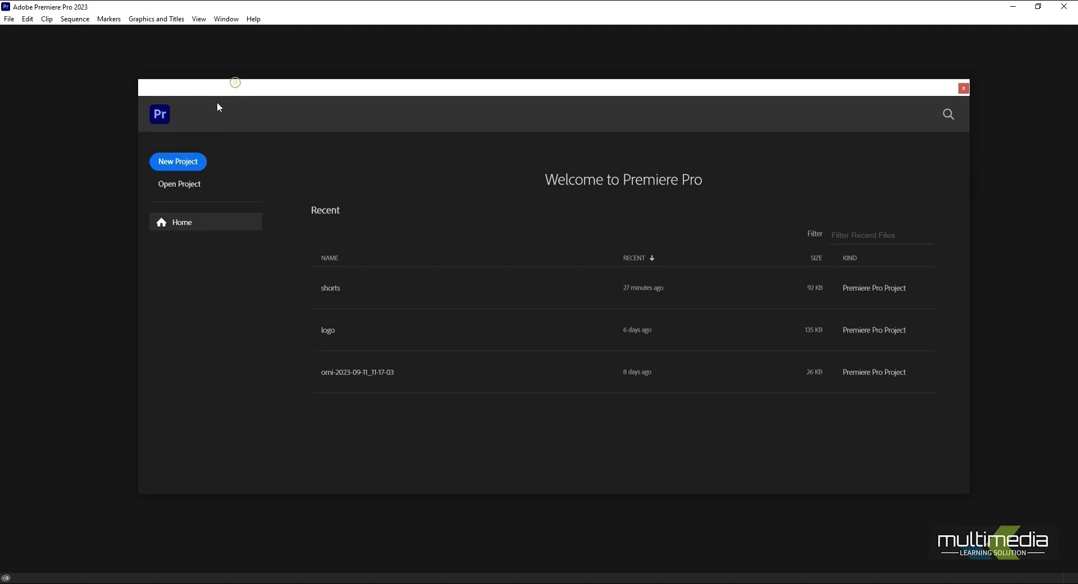
# Start a new project named tutorial_01 and browse to D:\tute for its project location
pyautogui.click(174, 165)
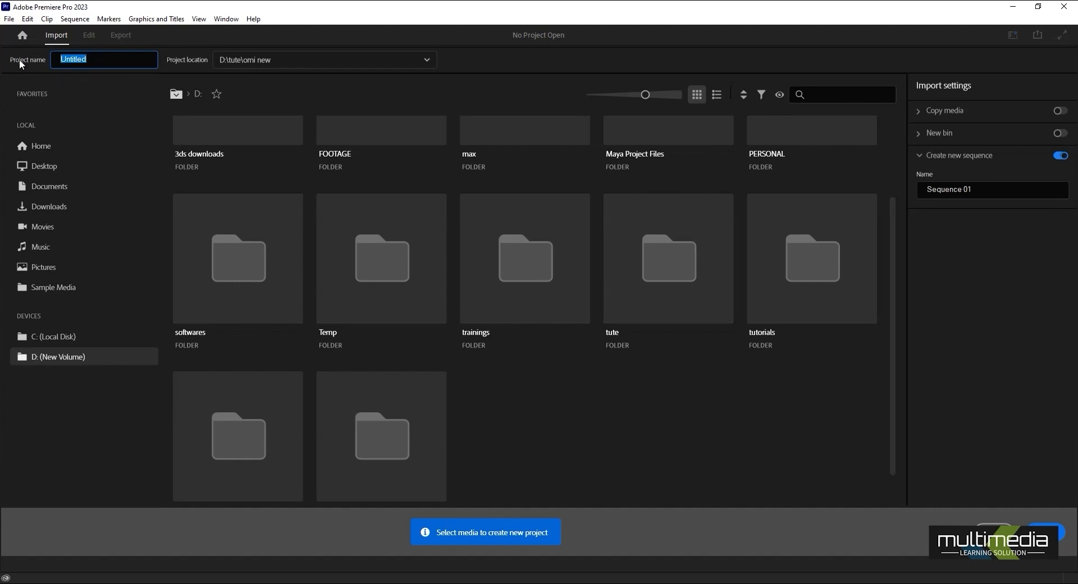
pyautogui.write('tutorial_01')
pyautogui.click(343, 63)
pyautogui.click(267, 153)
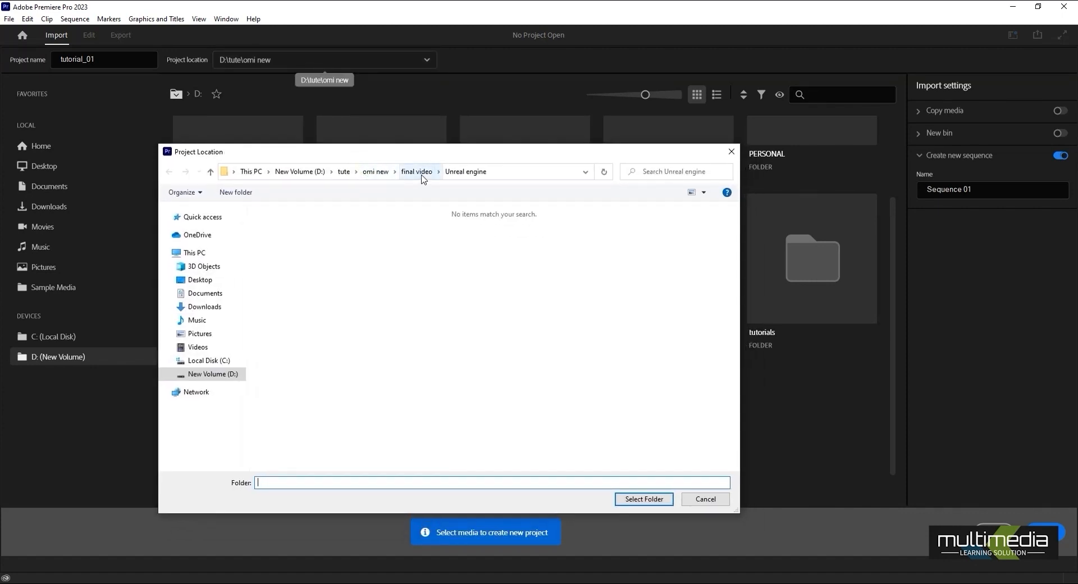
pyautogui.click(422, 171)
pyautogui.click(344, 171)
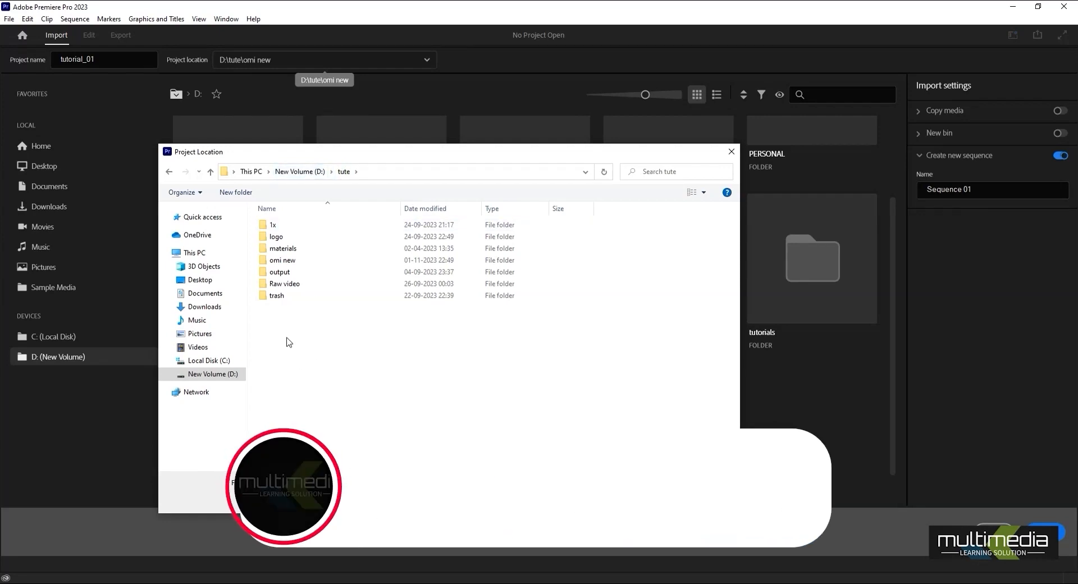
pyautogui.moveTo(513, 155); pyautogui.dragTo(519, 130)
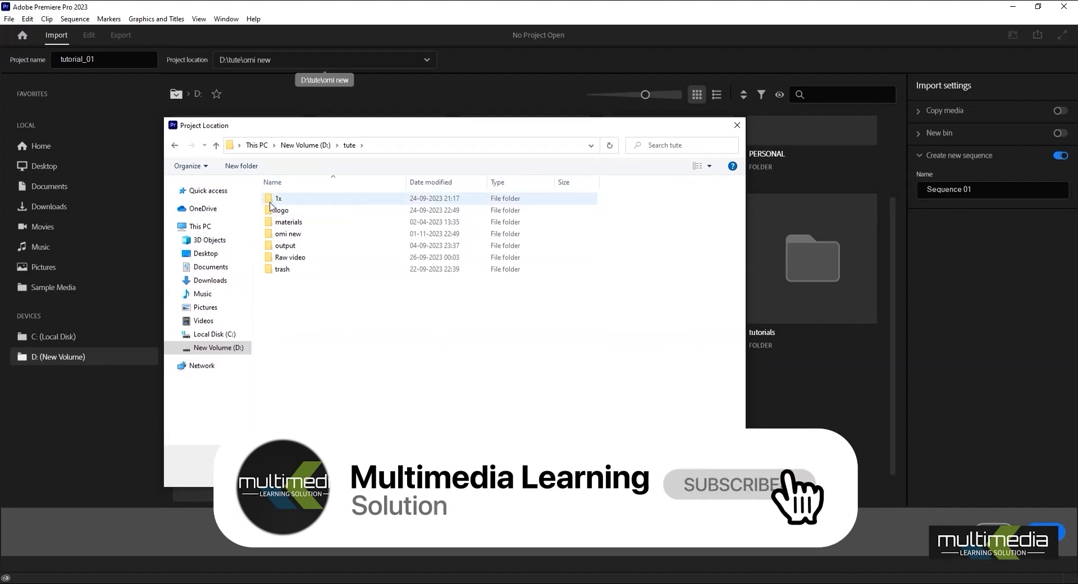
# Create a folder named "premiere tutorial" inside tute and choose it as the project location
pyautogui.click(242, 166)
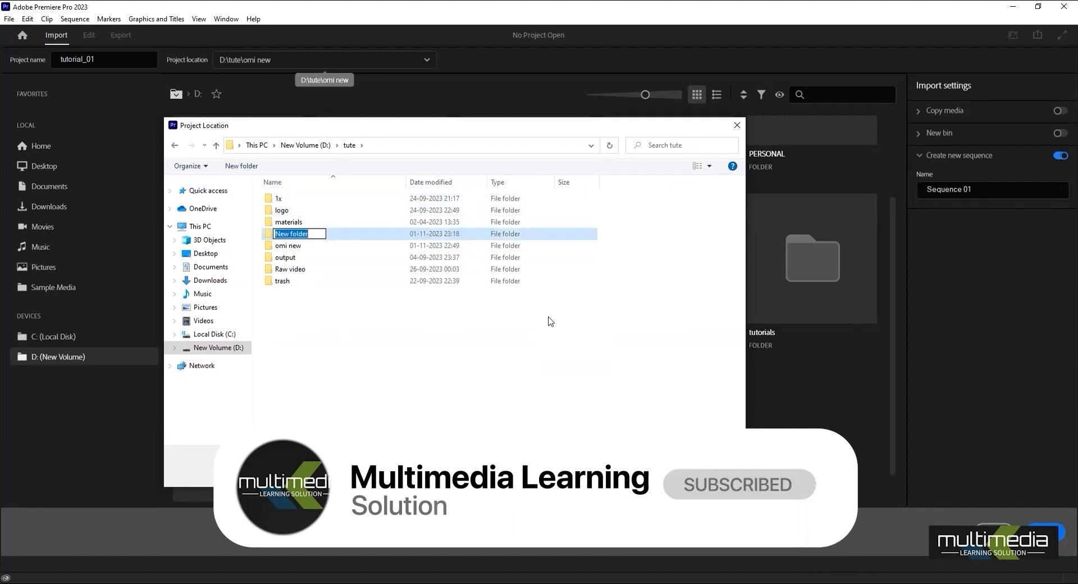
pyautogui.write('premiere tutorial')
pyautogui.press('Return')
pyautogui.press('Return')
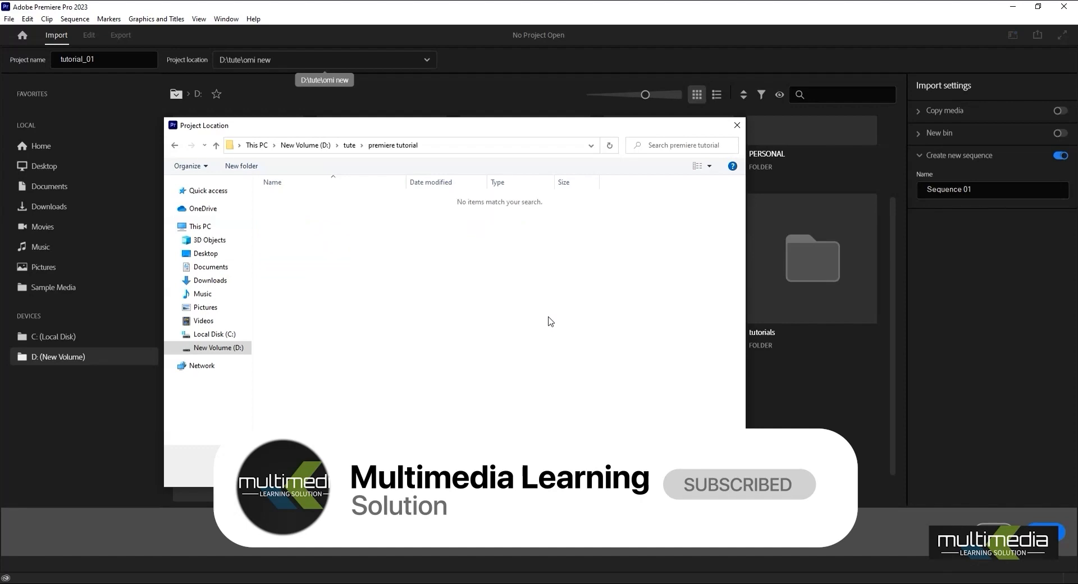
pyautogui.moveTo(383, 127); pyautogui.dragTo(356, 124)
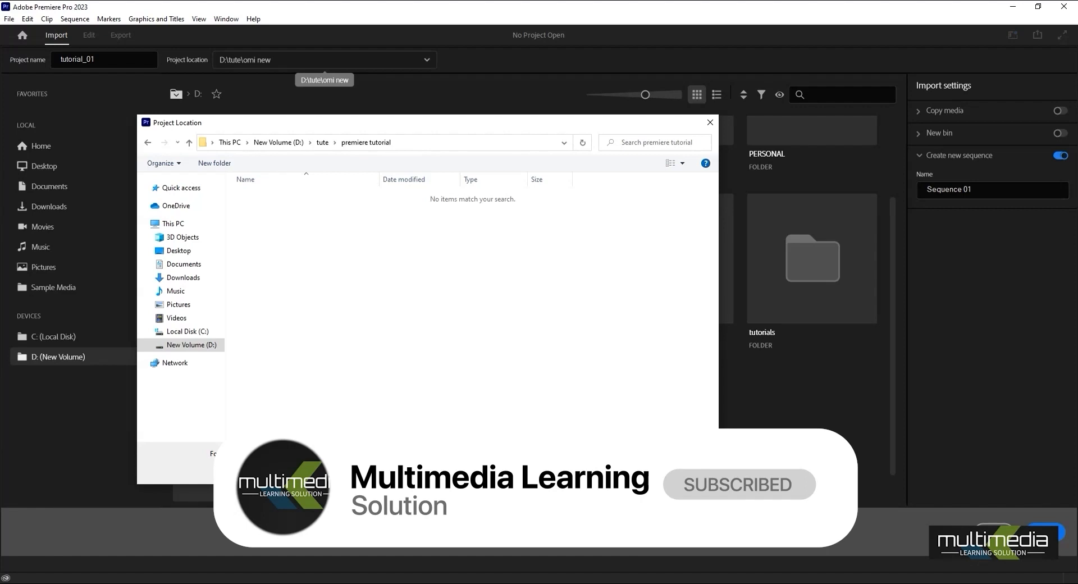
pyautogui.click(628, 469)
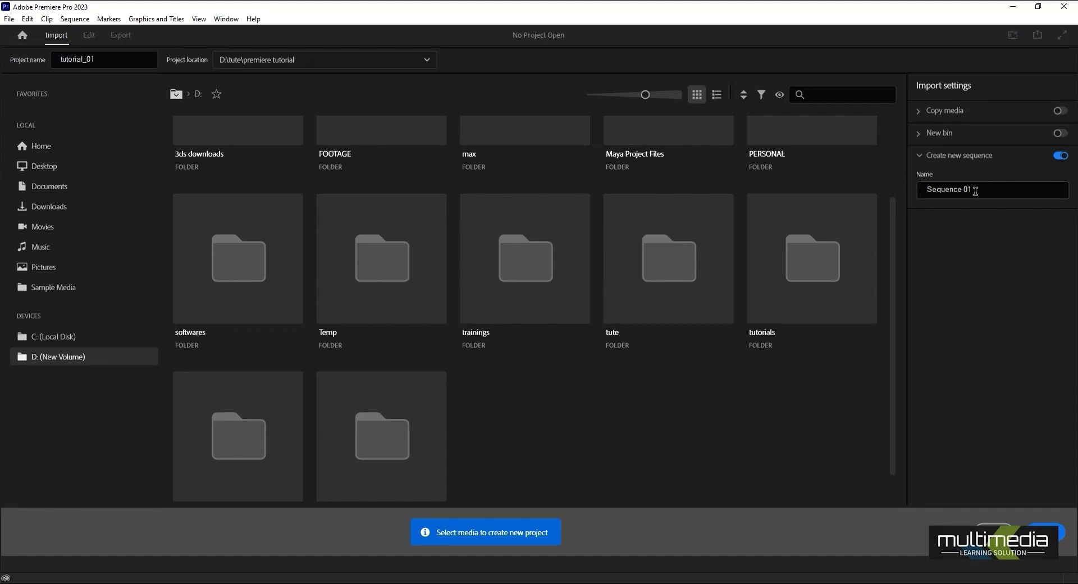
# Name the new sequence Session01 in the import settings and create the project
pyautogui.click(984, 192)
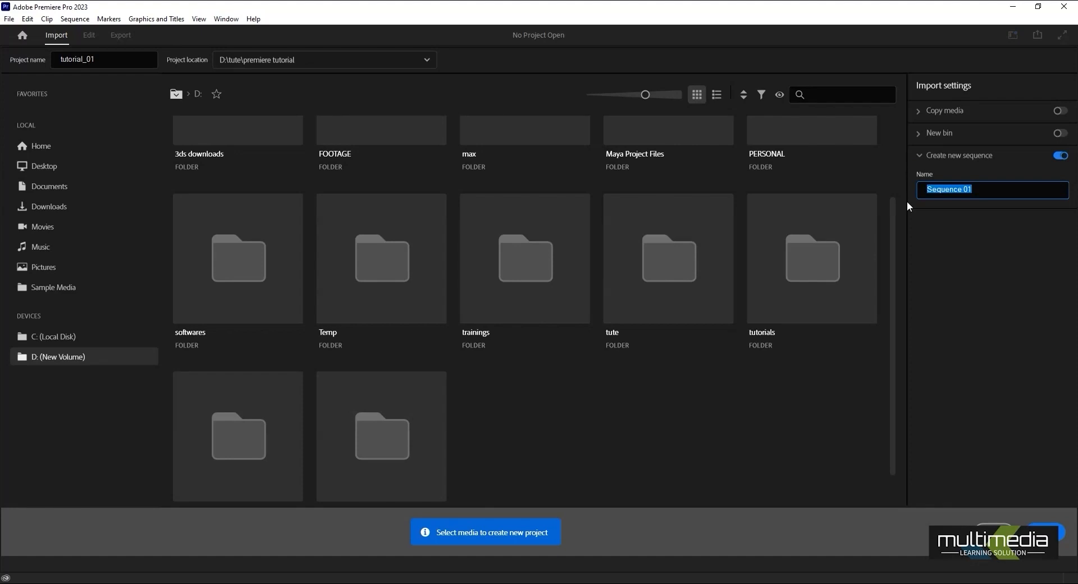
pyautogui.write('session01')
pyautogui.moveTo(932, 192); pyautogui.dragTo(928, 191)
pyautogui.write('S')
pyautogui.click(1046, 531)
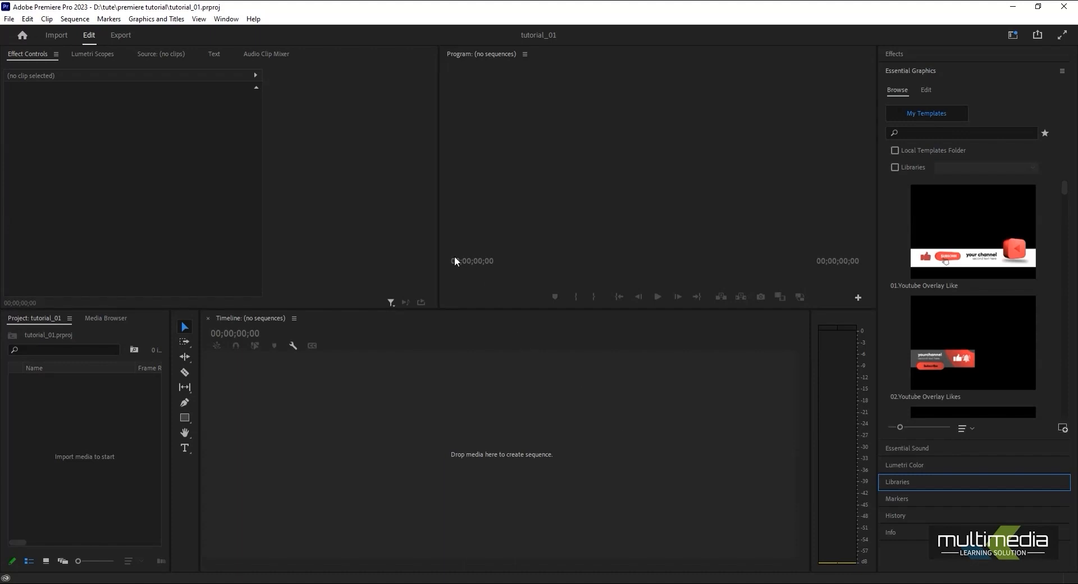
# Widen the Program monitor and switch the neighbouring panel group to Source and back to Effect Controls
pyautogui.moveTo(435, 238); pyautogui.dragTo(201, 244)
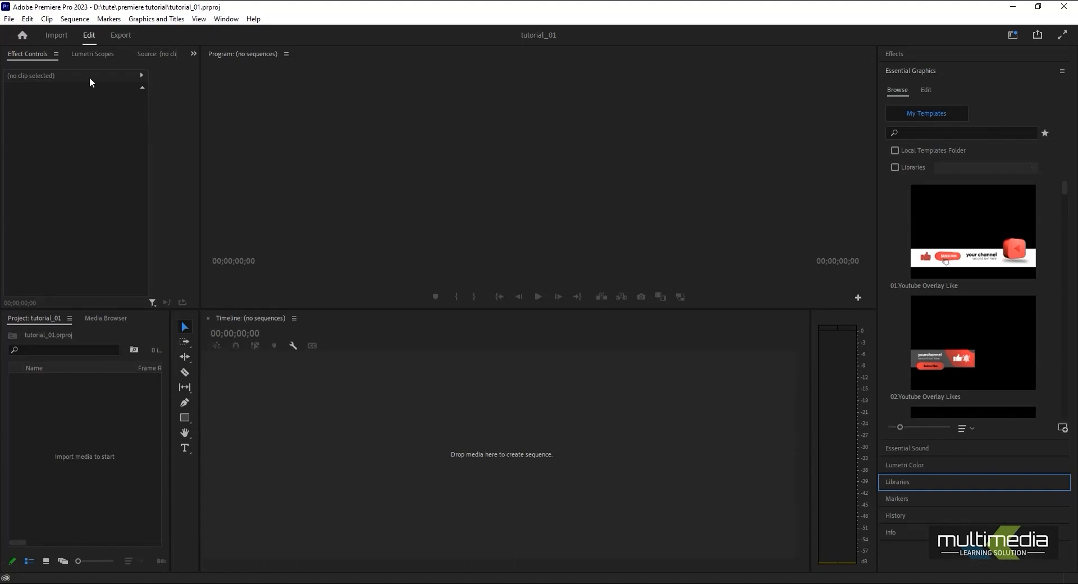
pyautogui.click(147, 55)
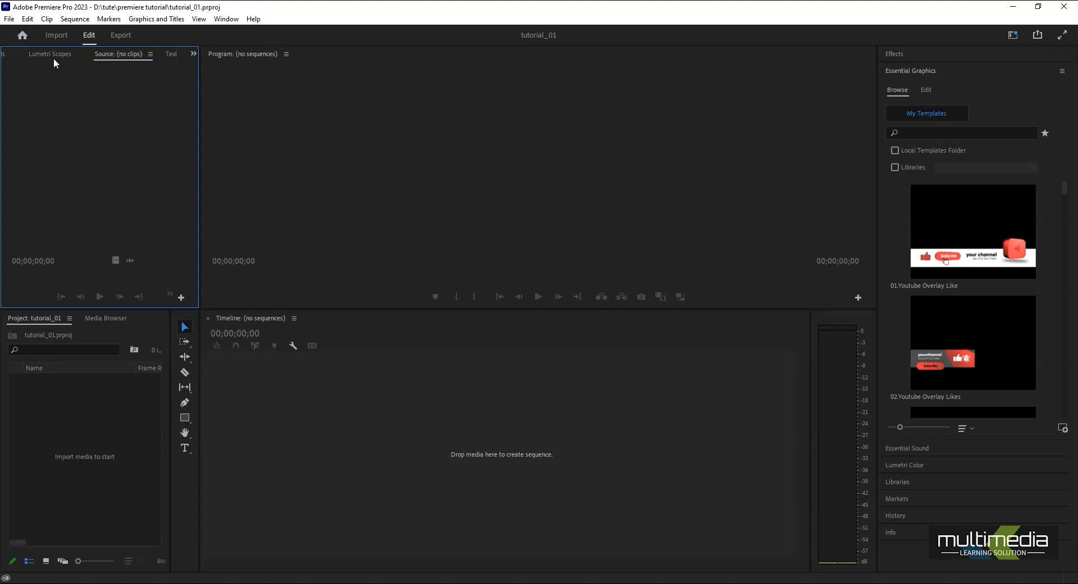
pyautogui.click(8, 56)
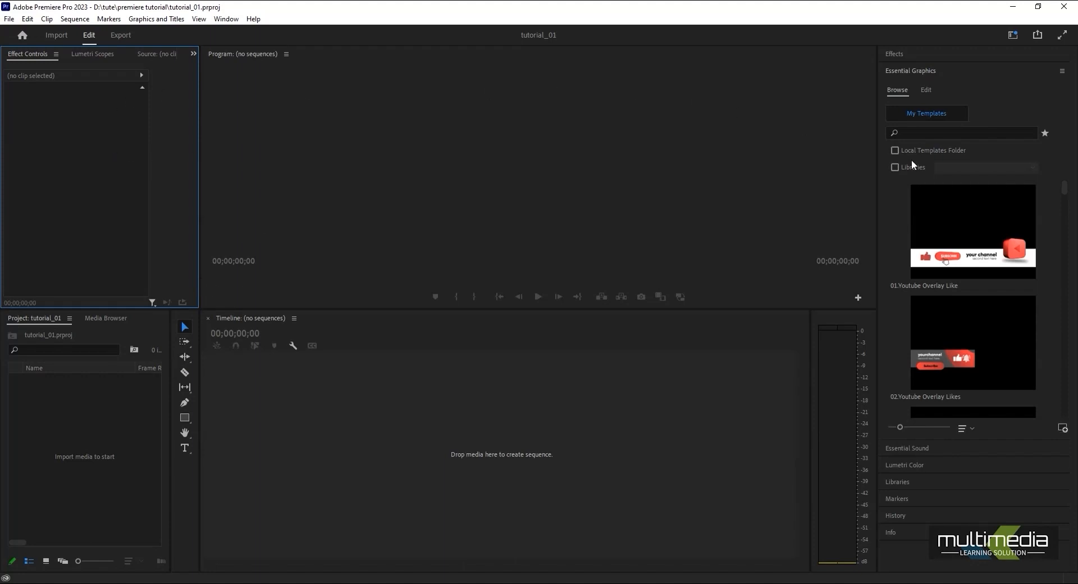
# Reset the workspace to its saved layout and widen the Program monitor by narrowing the Source panel group
pyautogui.click(227, 19)
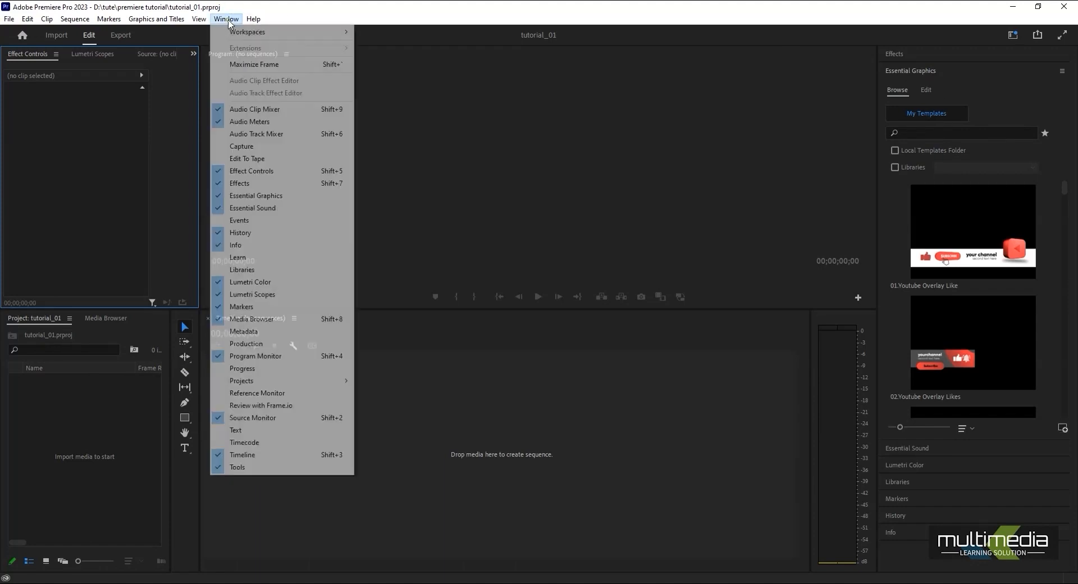
pyautogui.moveTo(247, 32)
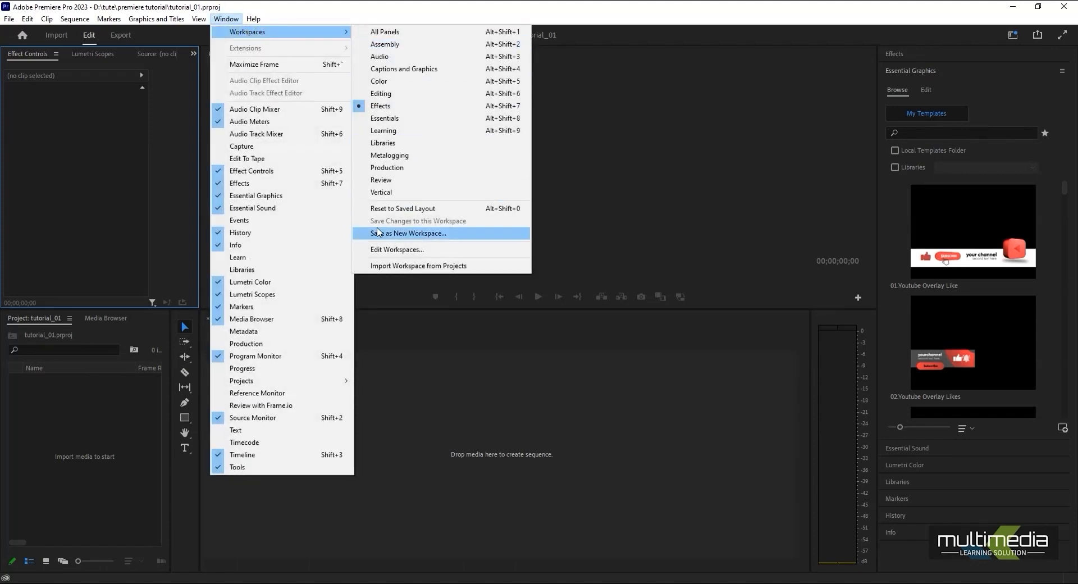
pyautogui.click(386, 208)
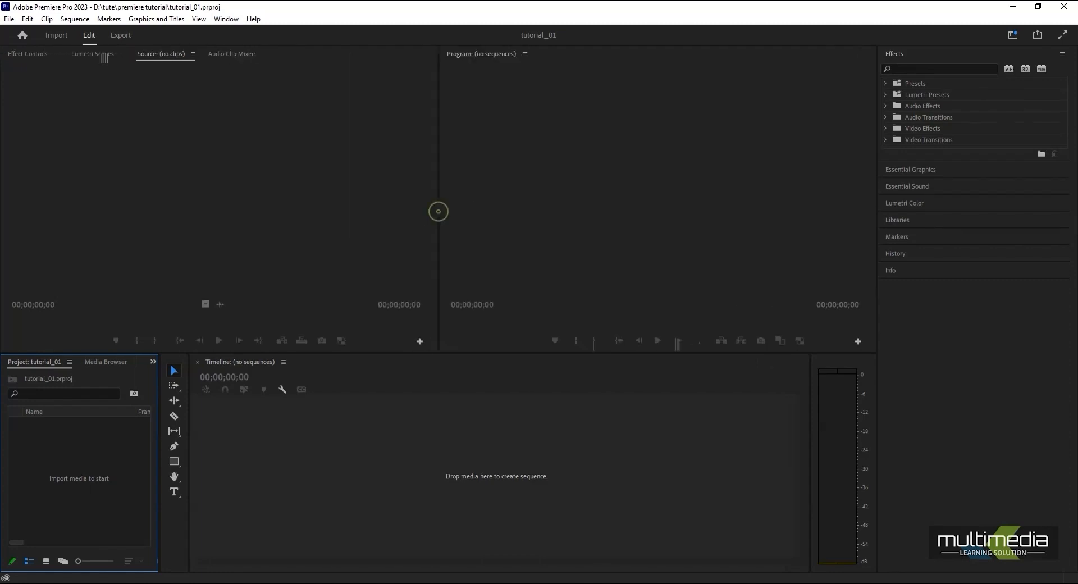
pyautogui.moveTo(438, 217); pyautogui.dragTo(190, 219)
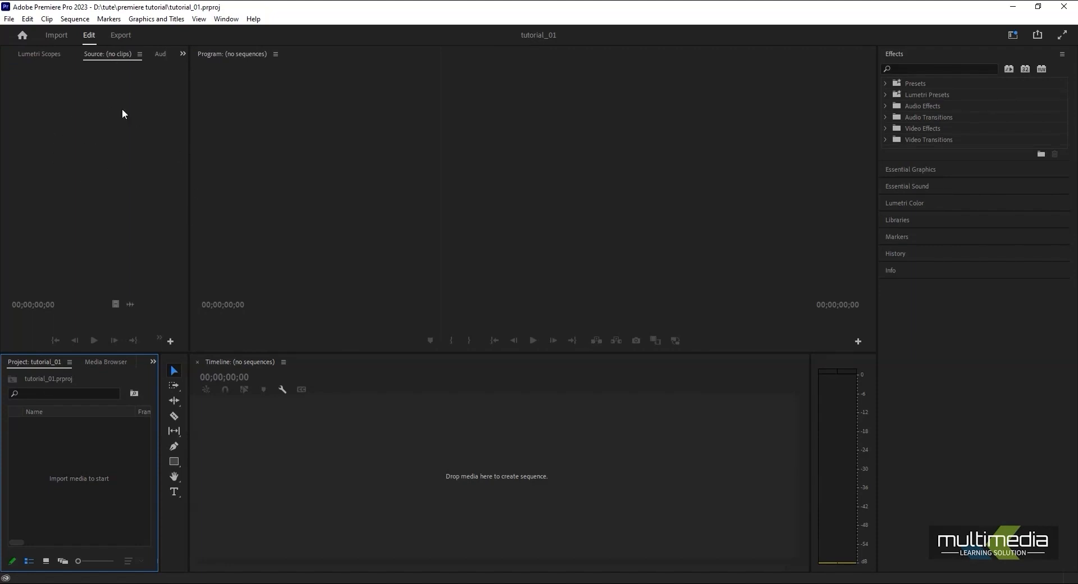
pyautogui.click(403, 126)
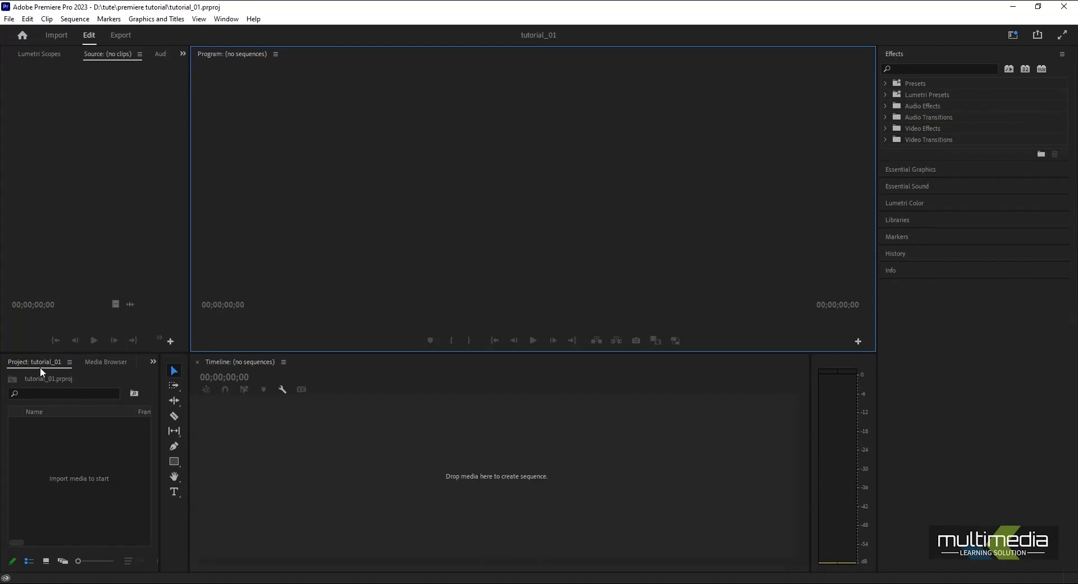
# Import the PNG frames starting with 00100.png from D:\FOOTAGE\footages\Green seq as an image sequence
pyautogui.click(81, 487)
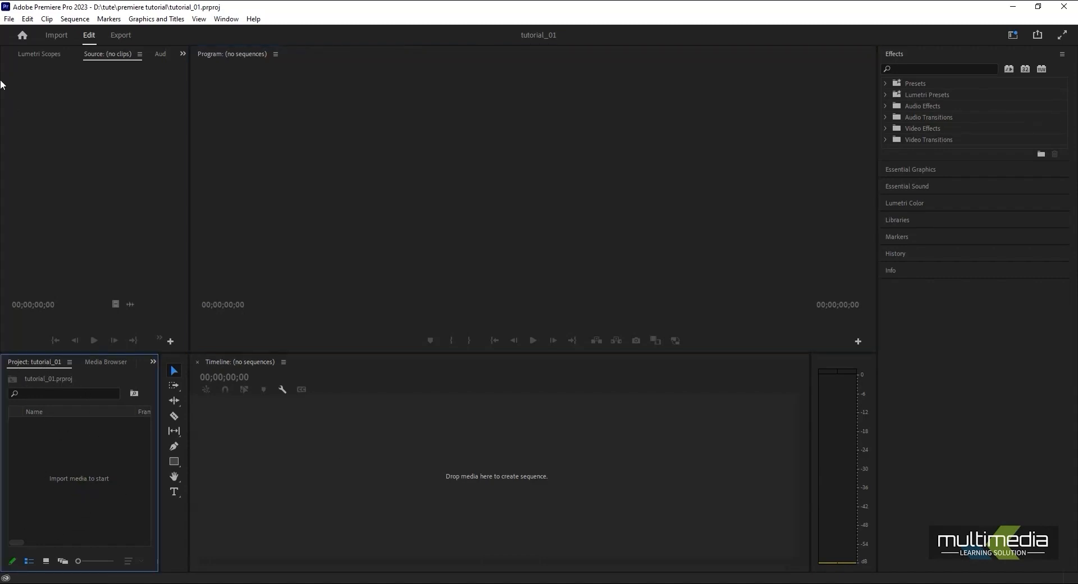
pyautogui.click(10, 19)
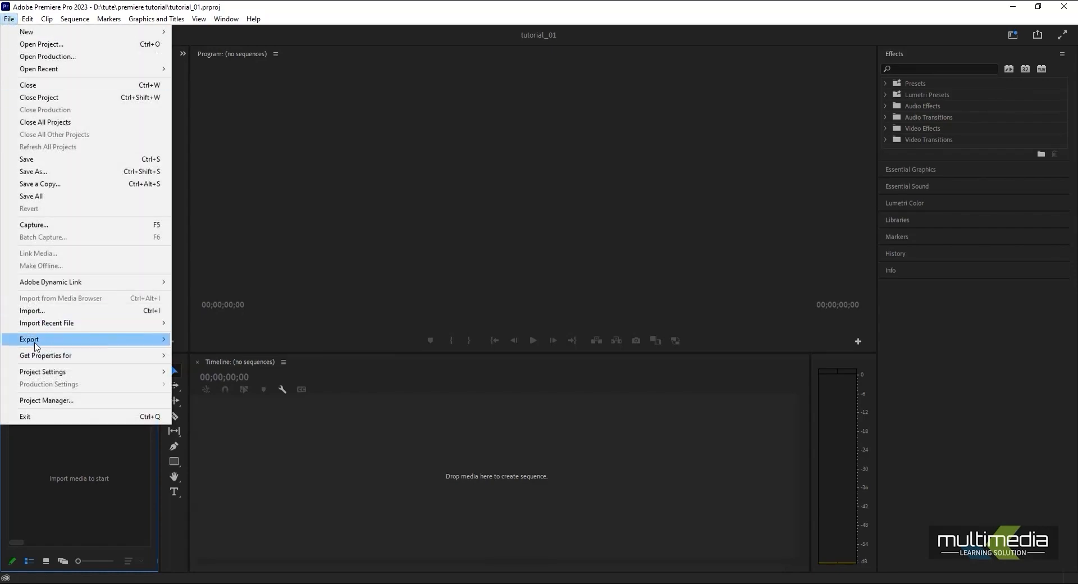
pyautogui.click(33, 312)
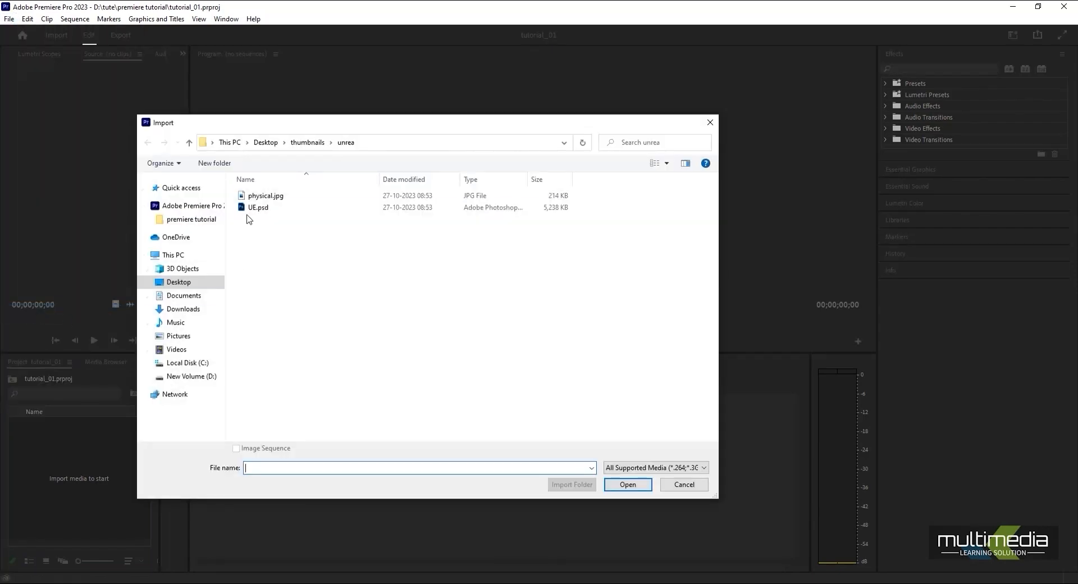
pyautogui.moveTo(294, 126); pyautogui.dragTo(230, 120)
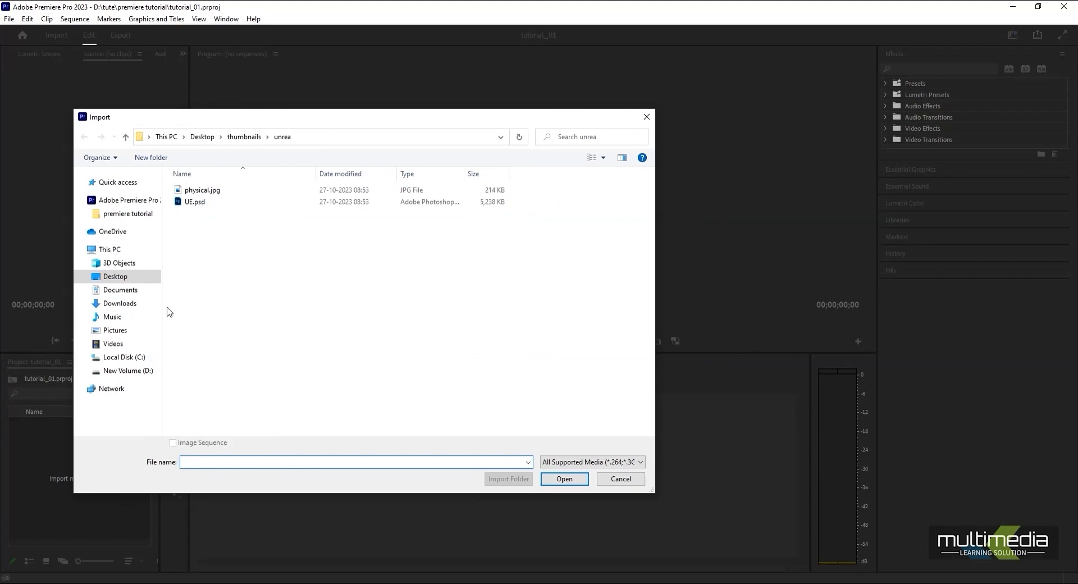
pyautogui.click(129, 370)
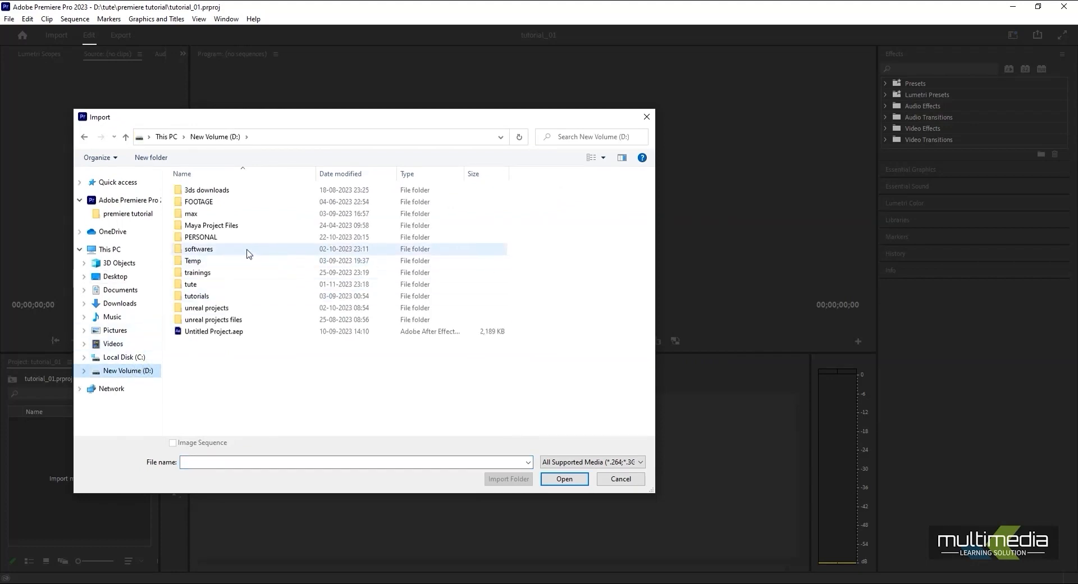
pyautogui.doubleClick(200, 203)
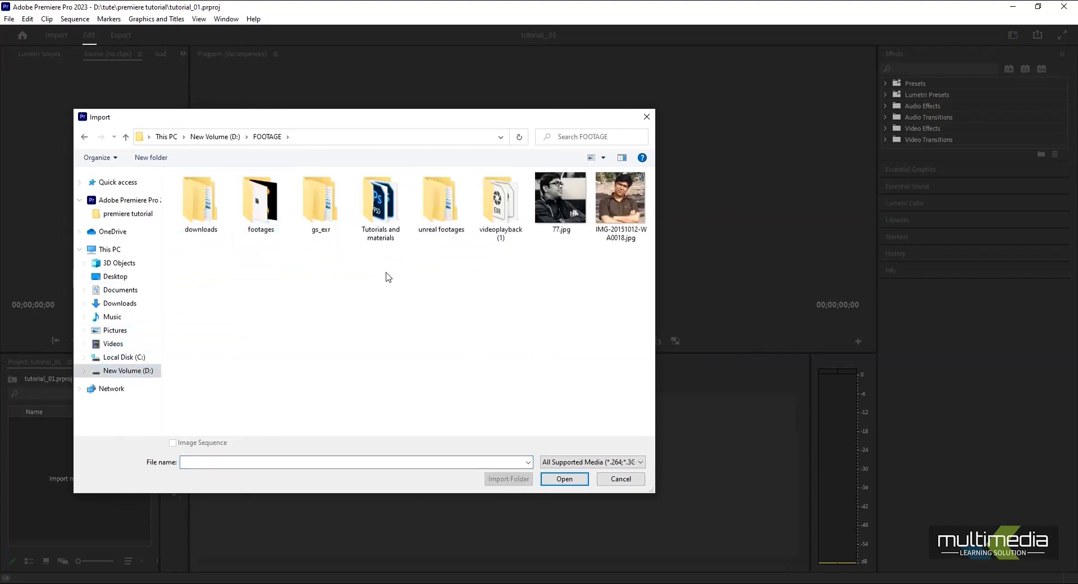
pyautogui.doubleClick(261, 205)
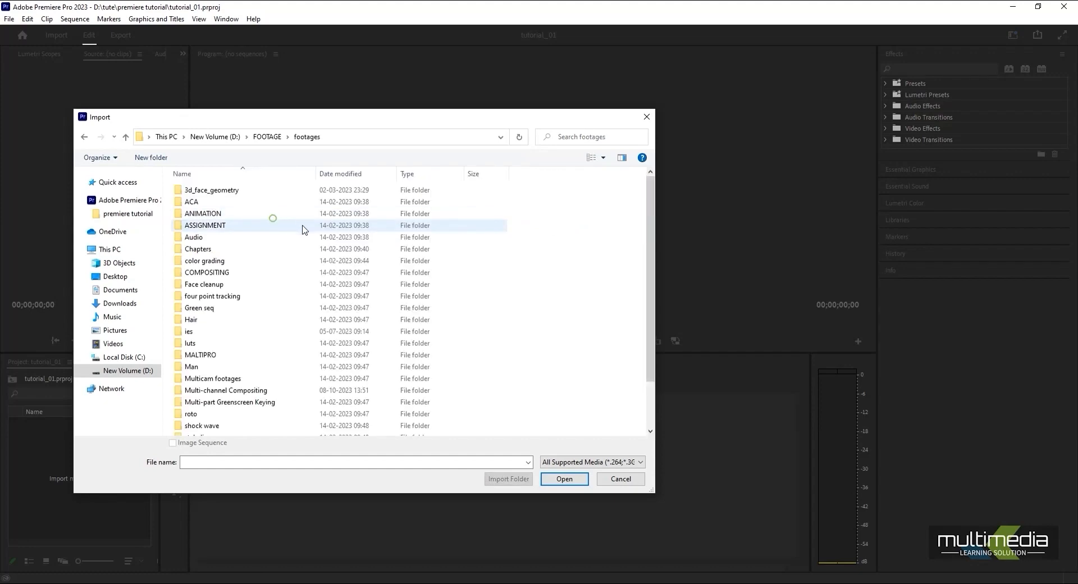
pyautogui.doubleClick(210, 307)
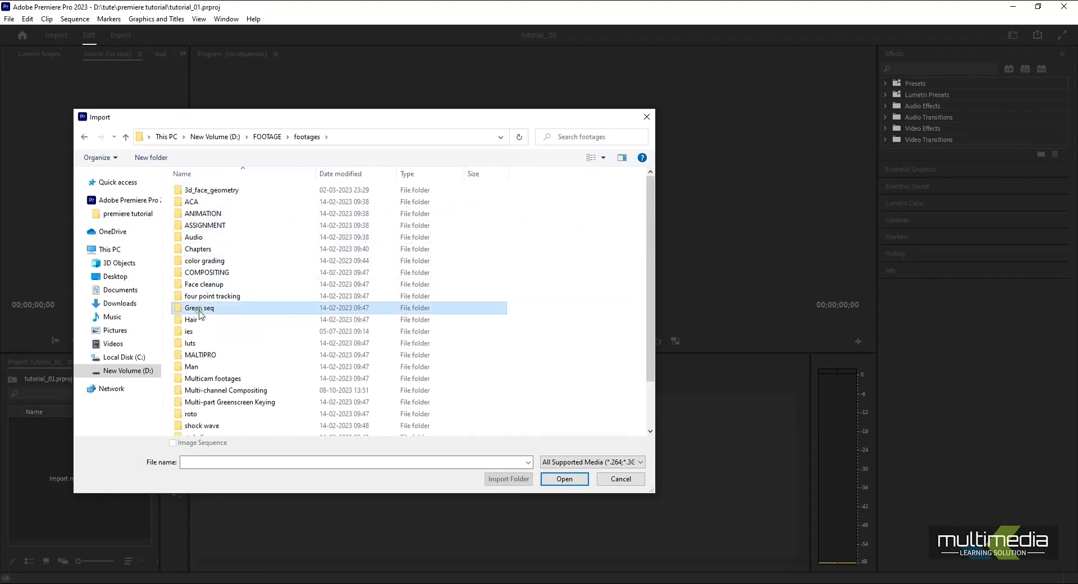
pyautogui.click(205, 213)
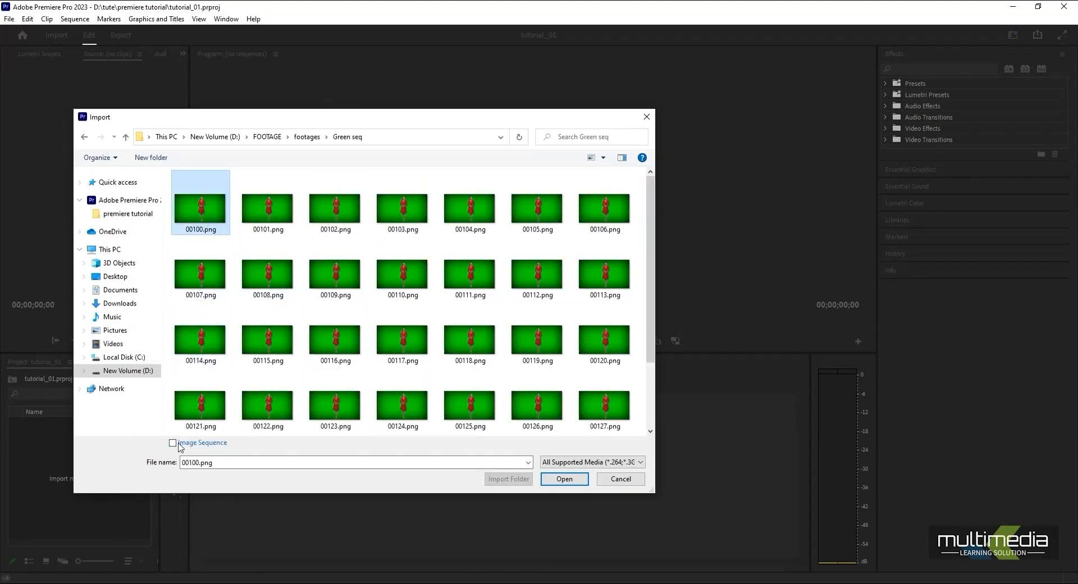
pyautogui.click(173, 443)
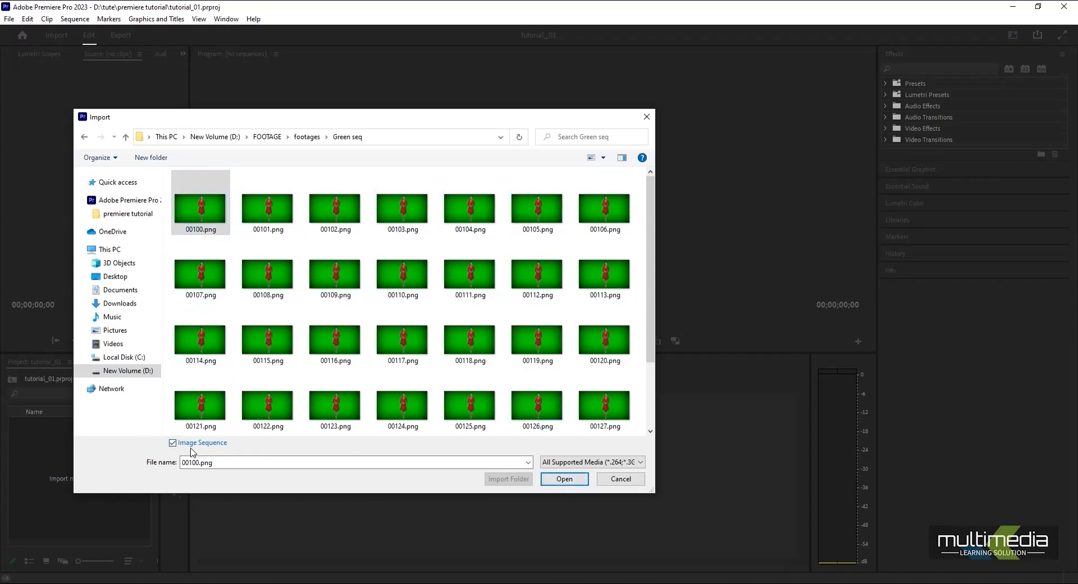
pyautogui.click(564, 478)
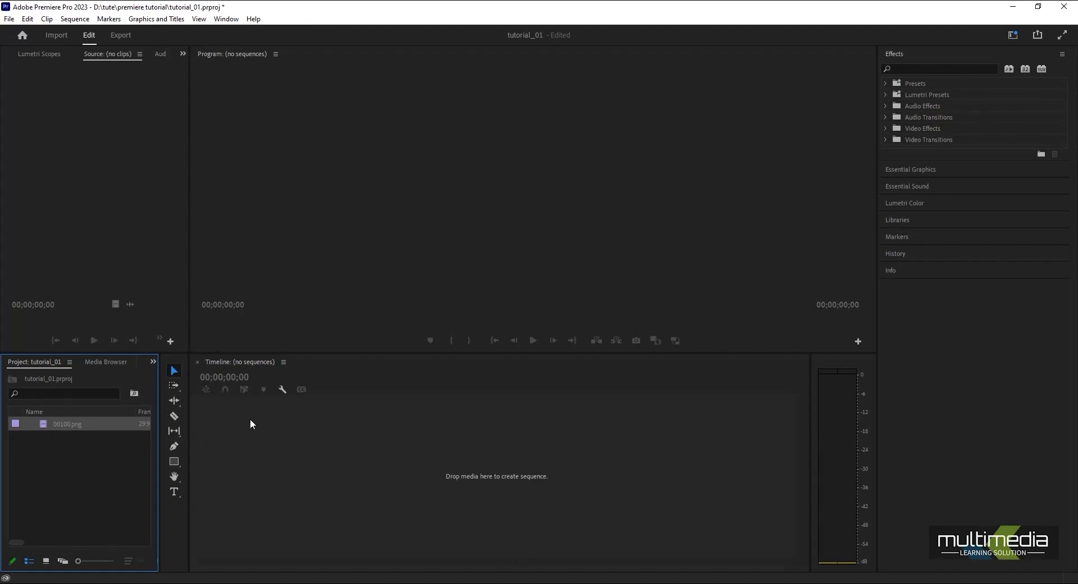
# Create a sequence from the imported 00100.png clip on the timeline and return the playhead to the start
pyautogui.click(374, 446)
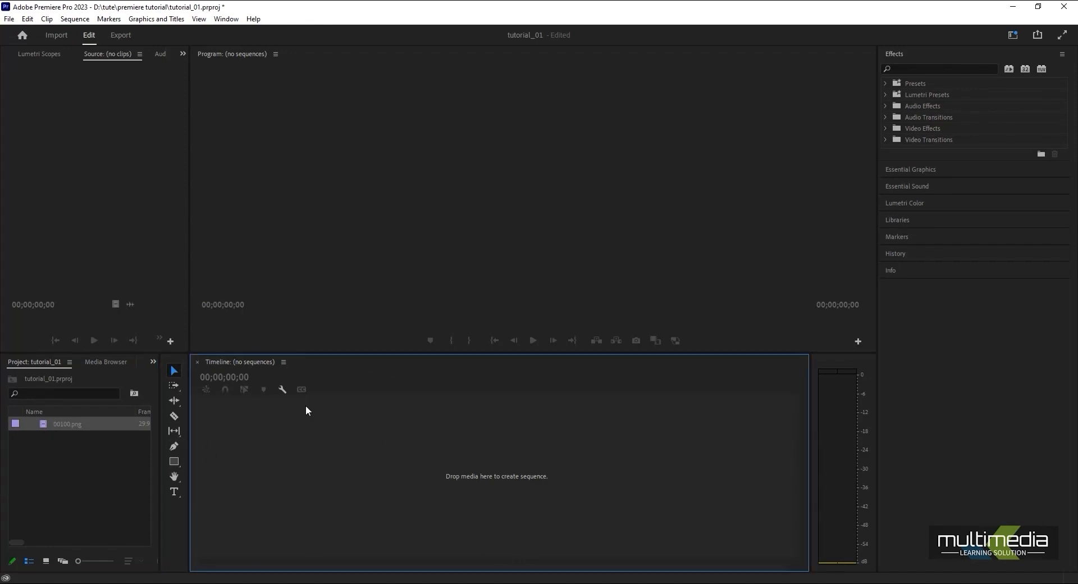
pyautogui.moveTo(41, 423); pyautogui.dragTo(295, 465)
pyautogui.moveTo(338, 390); pyautogui.dragTo(271, 394)
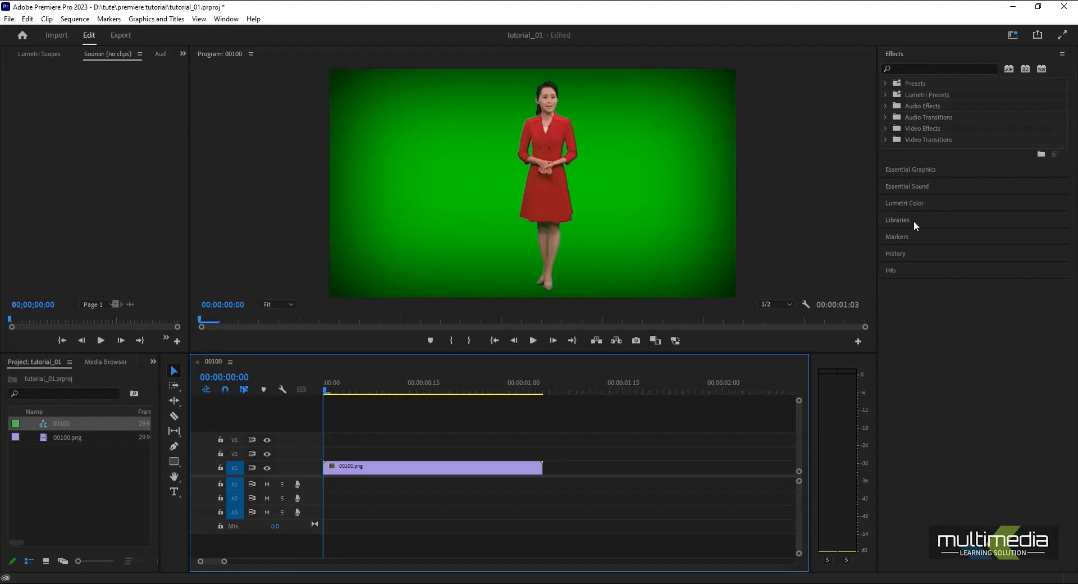
# Switch to the Editing workspace, play the sequence, and leave the playhead at 00:00:00:16
pyautogui.click(226, 23)
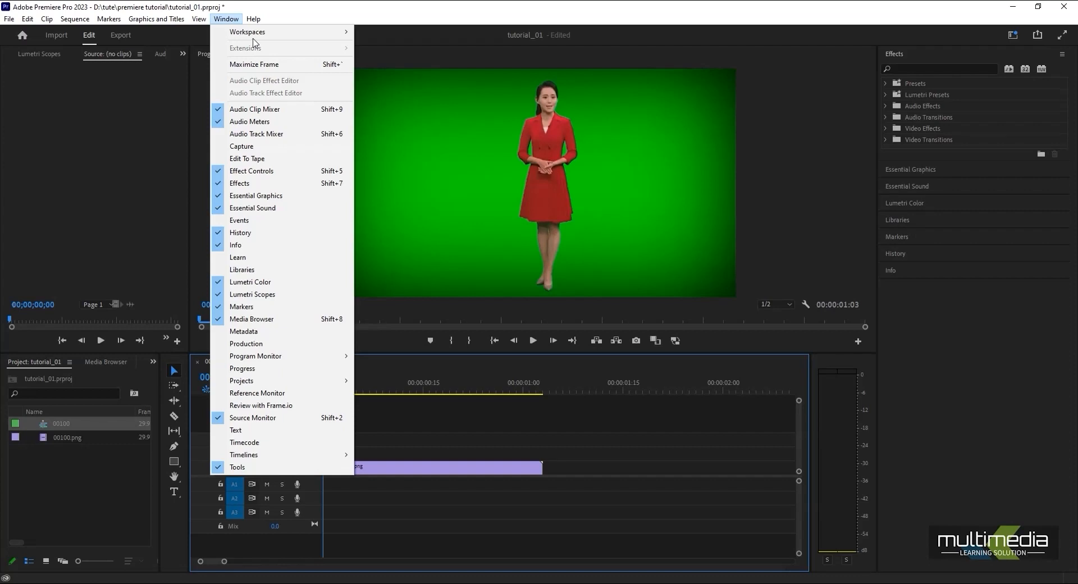
pyautogui.moveTo(256, 37)
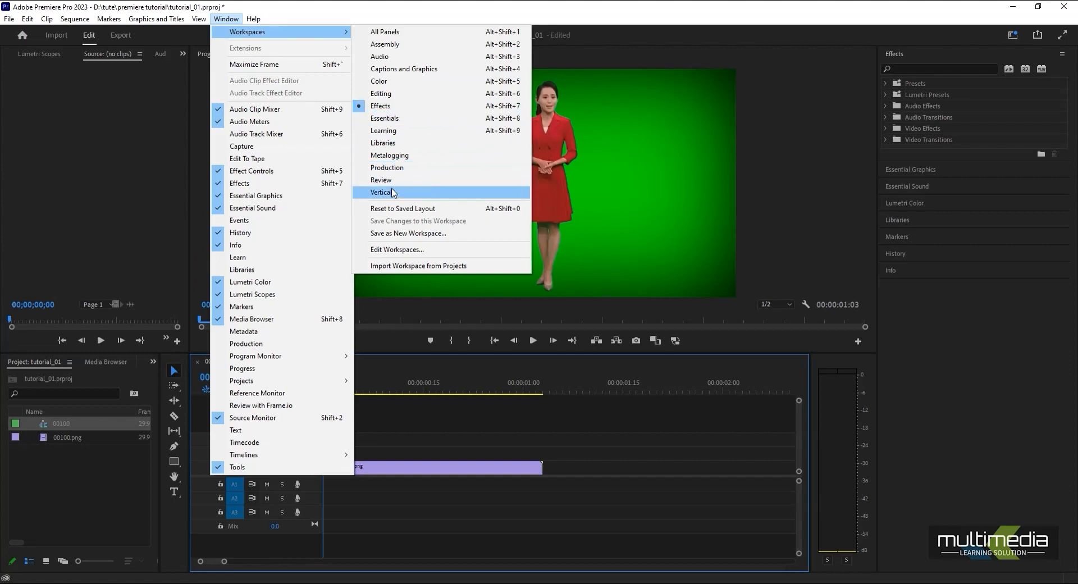
pyautogui.click(392, 96)
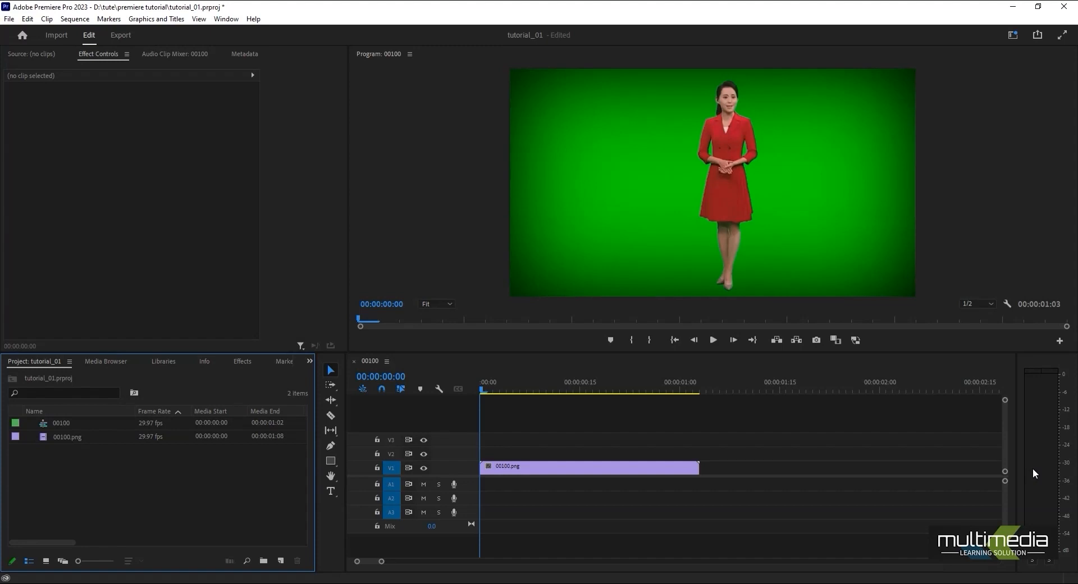
pyautogui.press('space')
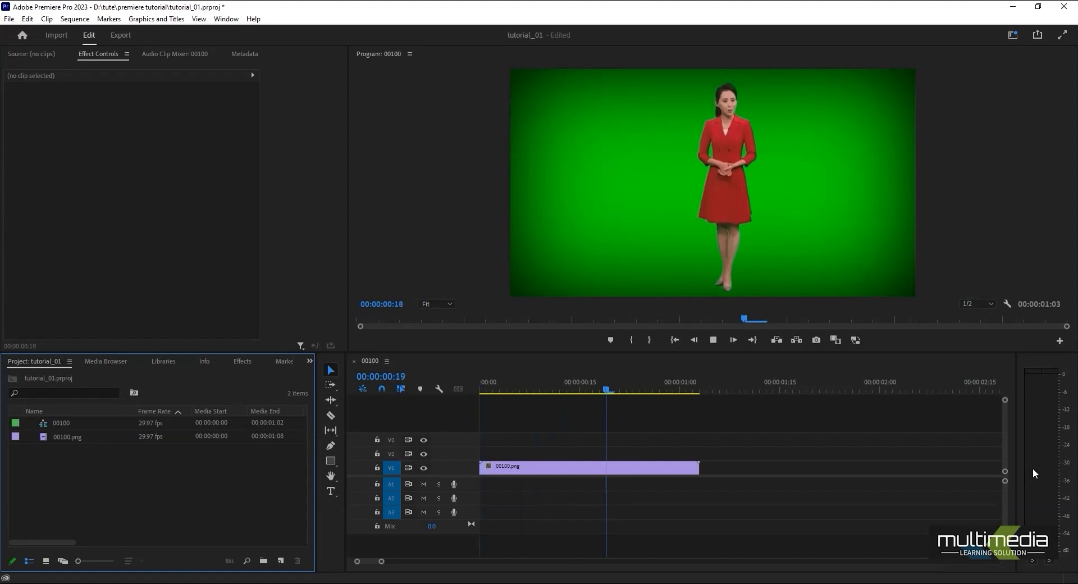
pyautogui.moveTo(630, 392); pyautogui.dragTo(594, 406)
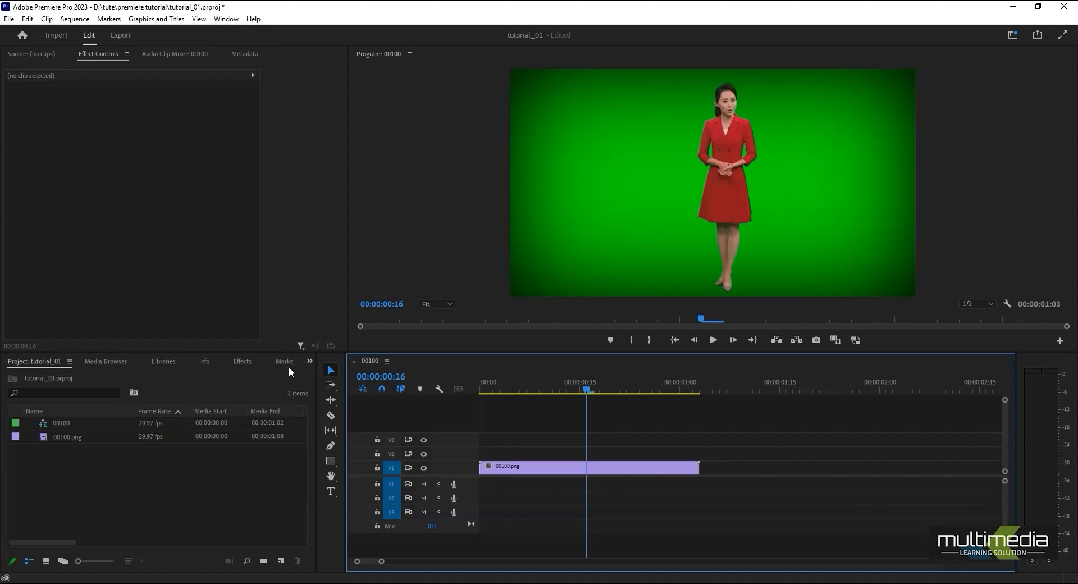
# Look through the Effects, Libraries and Media Browser panels, return to the Project panel, and move the playhead to 00:00:00:08
pyautogui.click(240, 363)
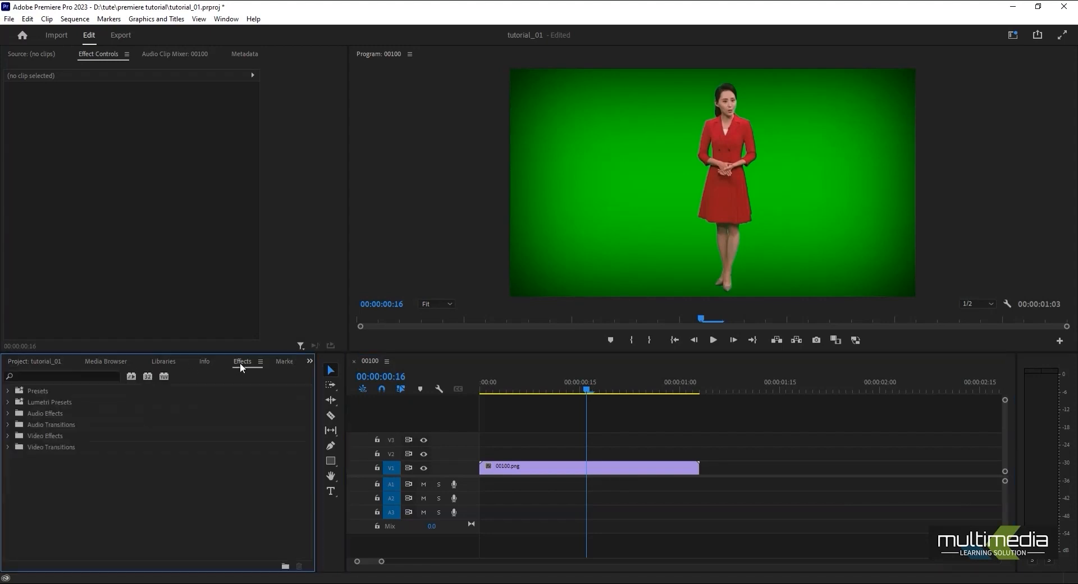
pyautogui.click(162, 362)
pyautogui.click(112, 360)
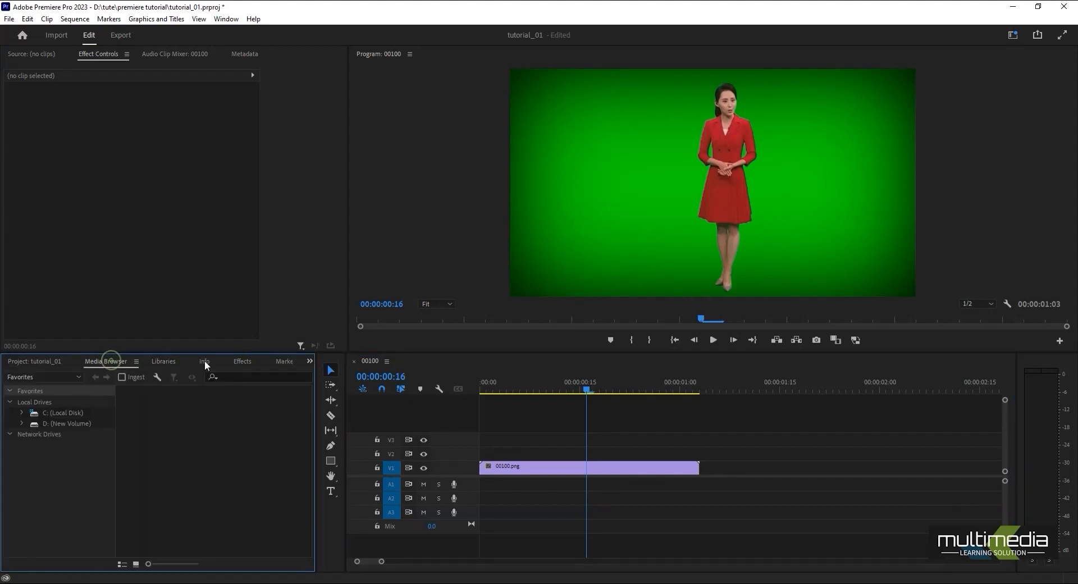
pyautogui.click(310, 361)
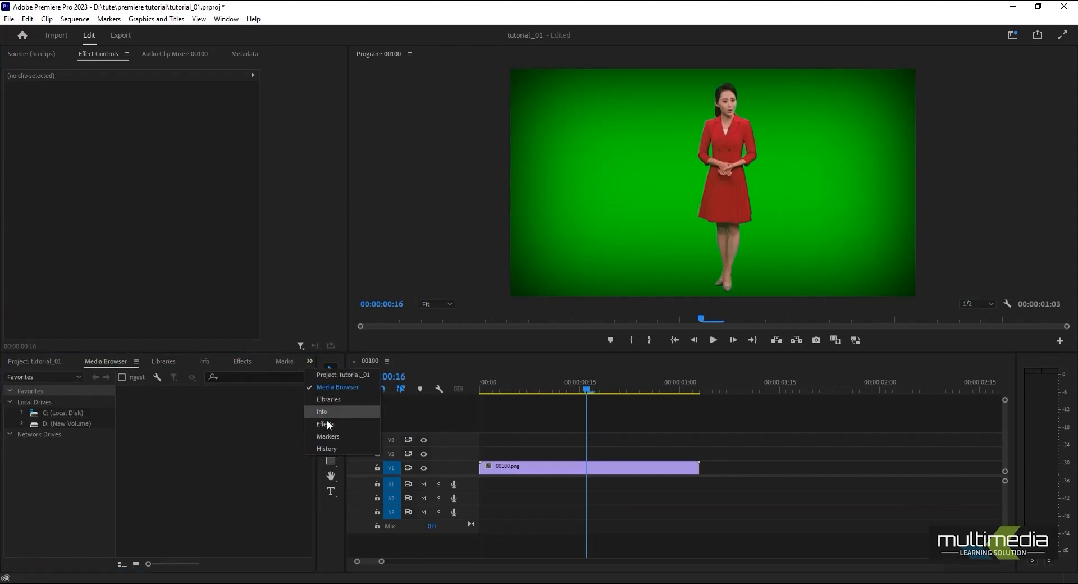
pyautogui.click(24, 362)
pyautogui.click(533, 384)
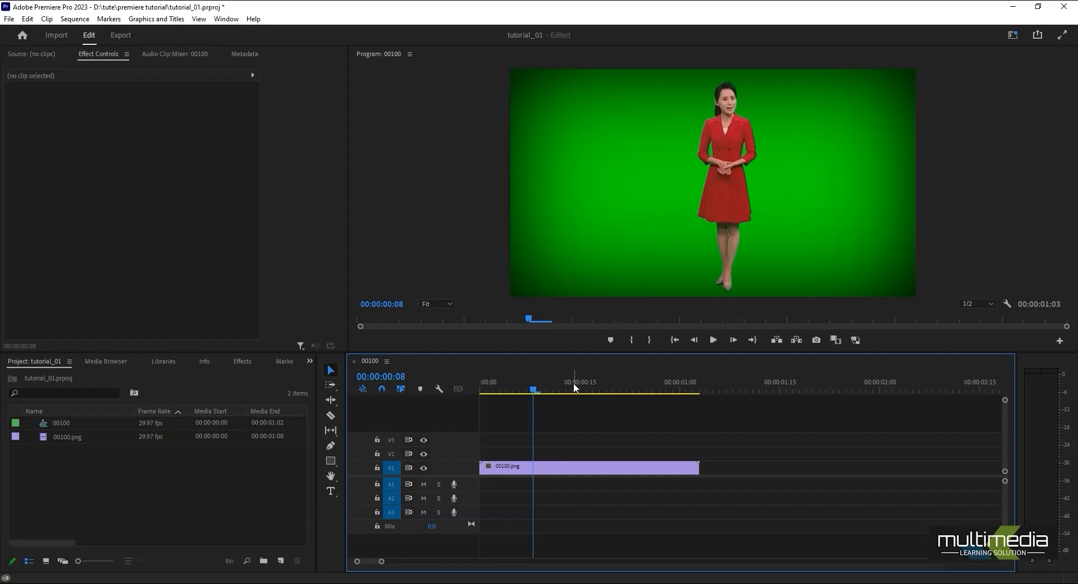
pyautogui.click(221, 21)
pyautogui.moveTo(264, 34)
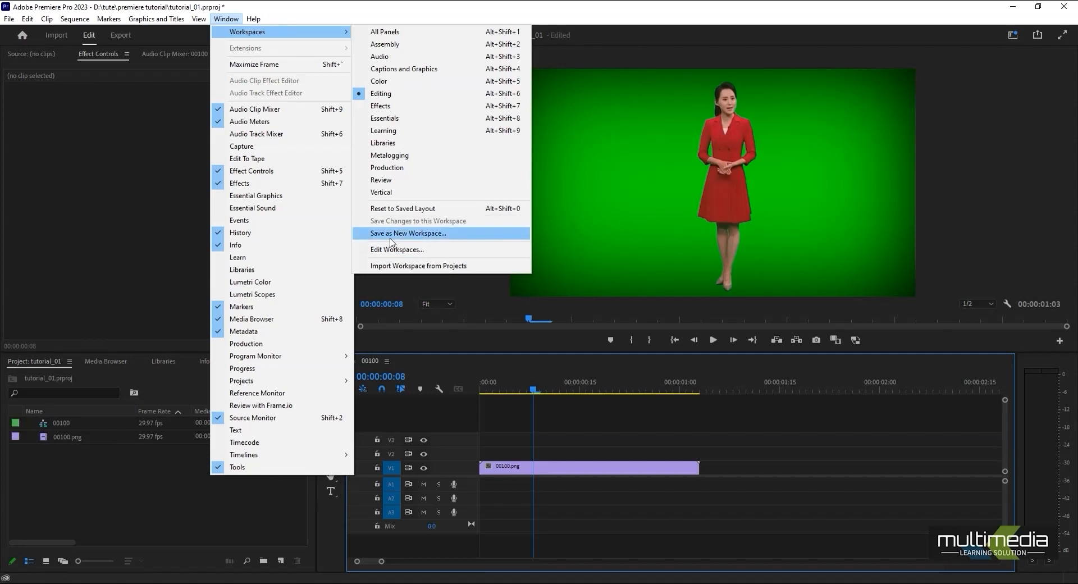
pyautogui.click(399, 235)
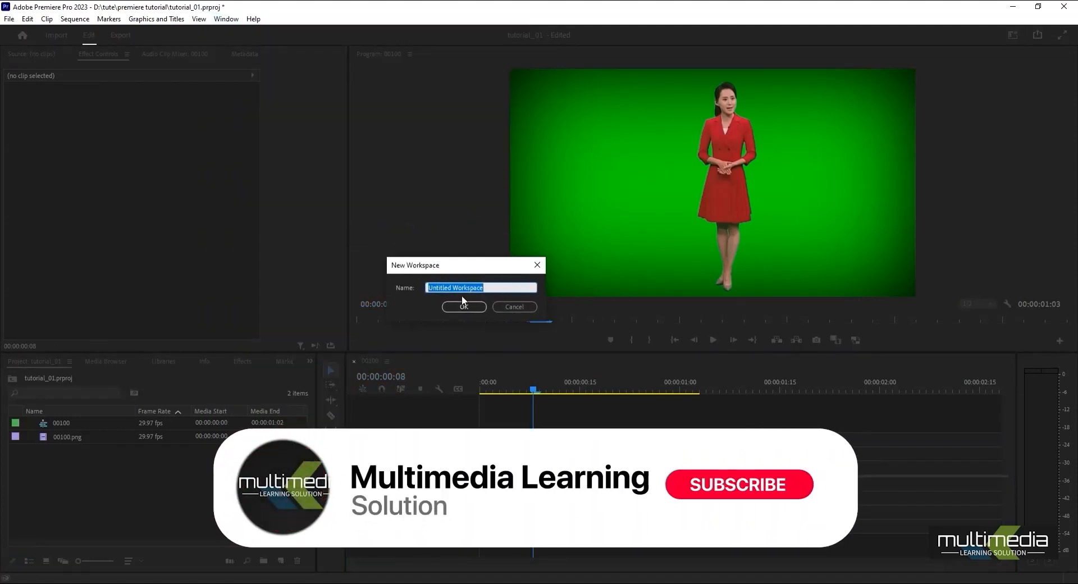
pyautogui.click(512, 305)
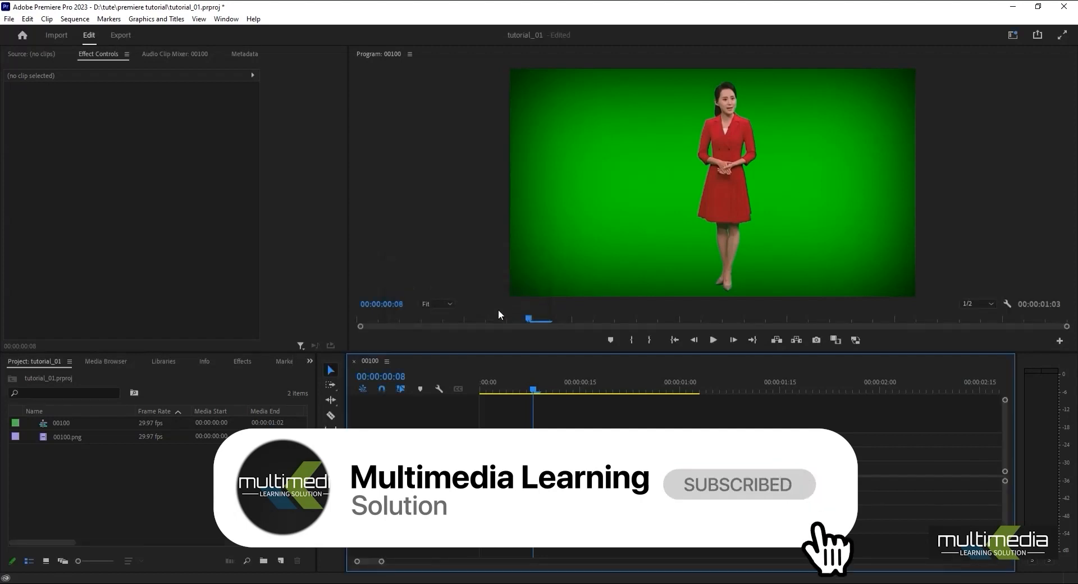
# Move the playhead to 00:00:00:14 and open the imported 00100.png clip from the project in the Source monitor
pyautogui.moveTo(537, 396)
pyautogui.mouseDown()
pyautogui.moveTo(640, 398)
pyautogui.moveTo(552, 404)
pyautogui.mouseUp()
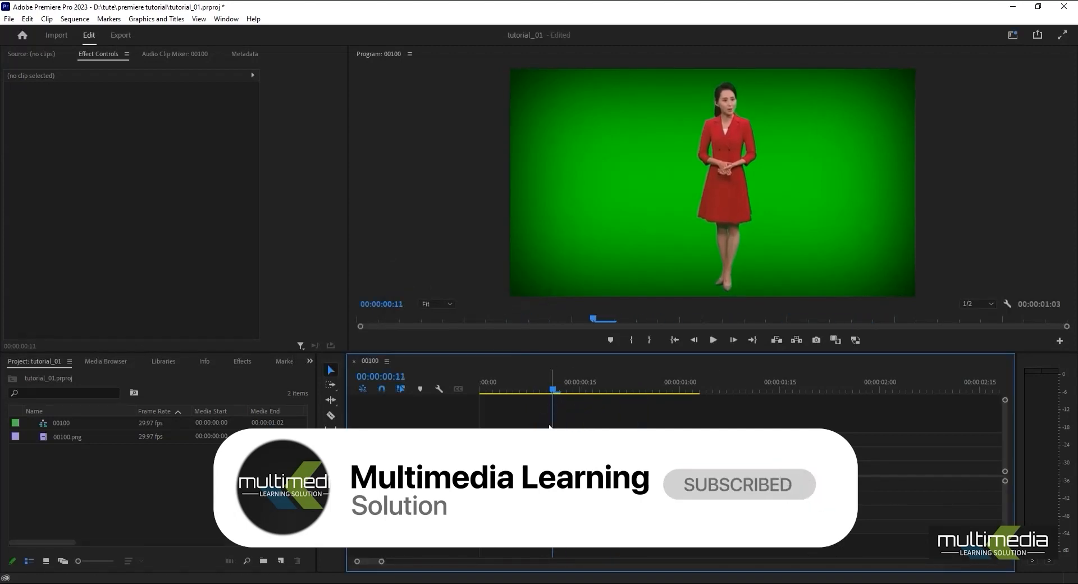
pyautogui.click(555, 387)
pyautogui.moveTo(560, 392); pyautogui.dragTo(571, 389)
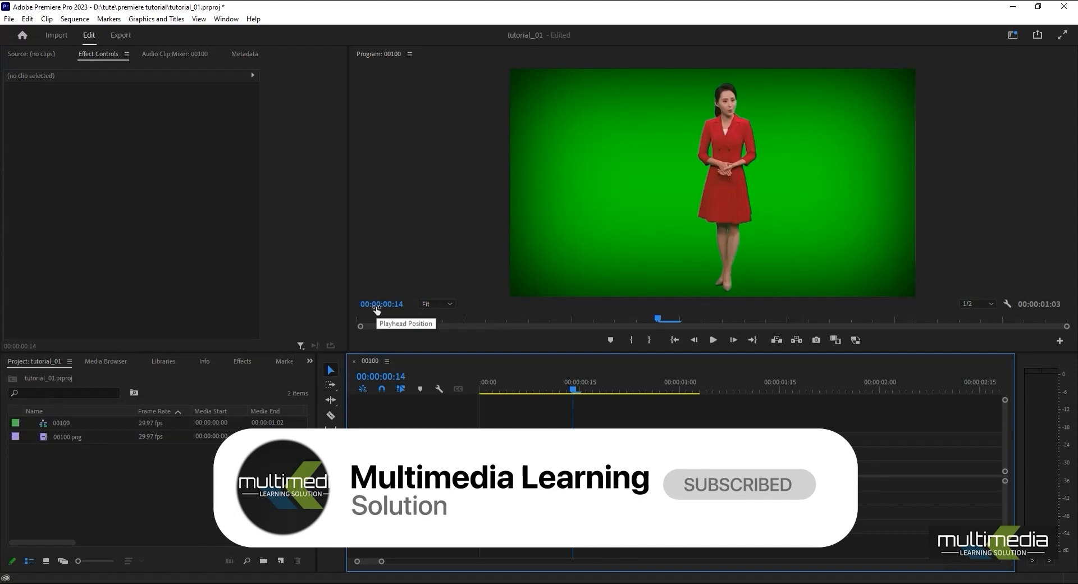
pyautogui.moveTo(376, 309); pyautogui.dragTo(380, 310)
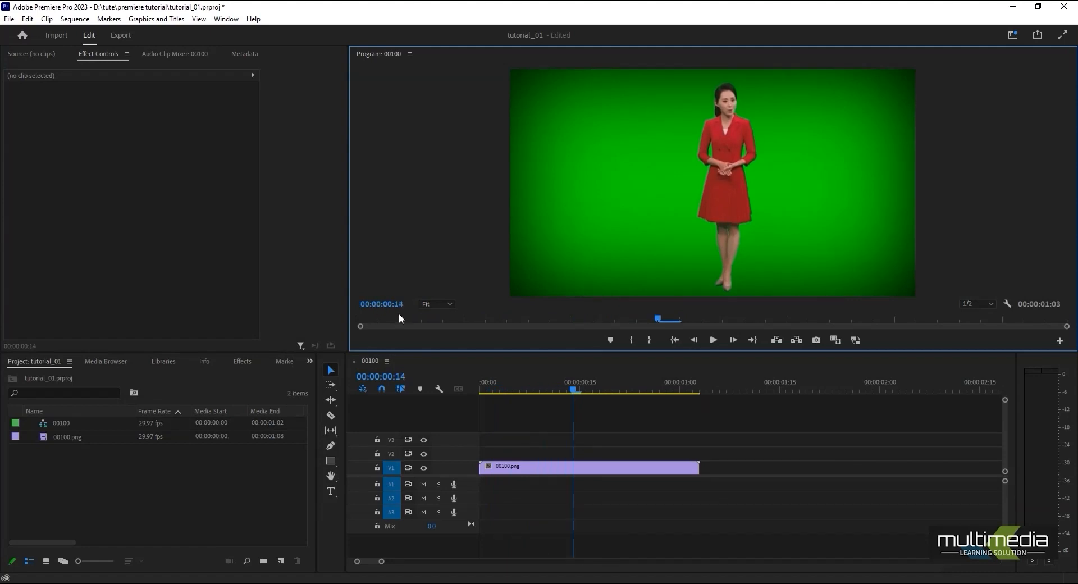
pyautogui.click(184, 233)
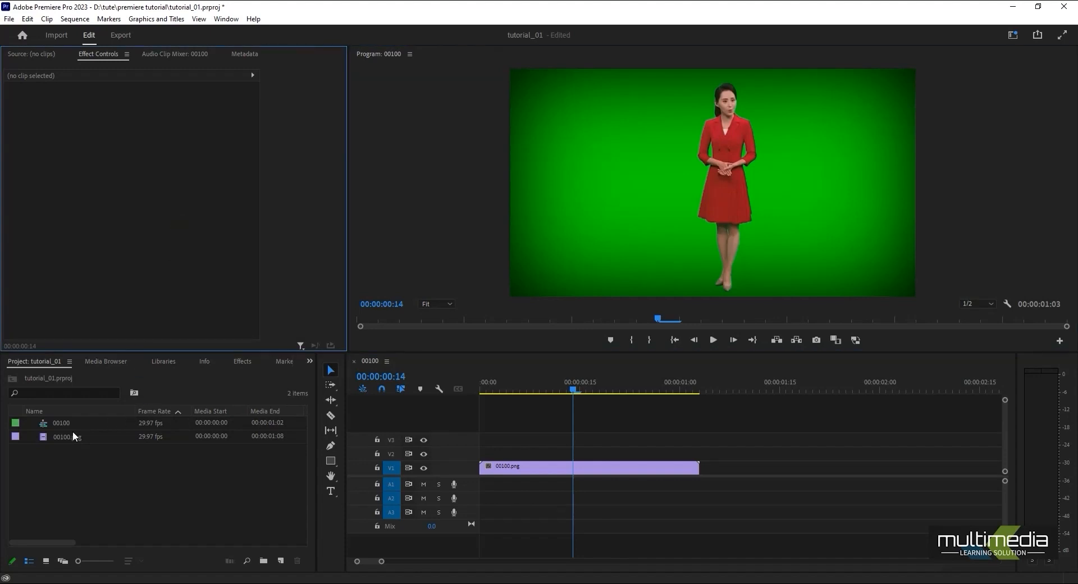
pyautogui.doubleClick(45, 441)
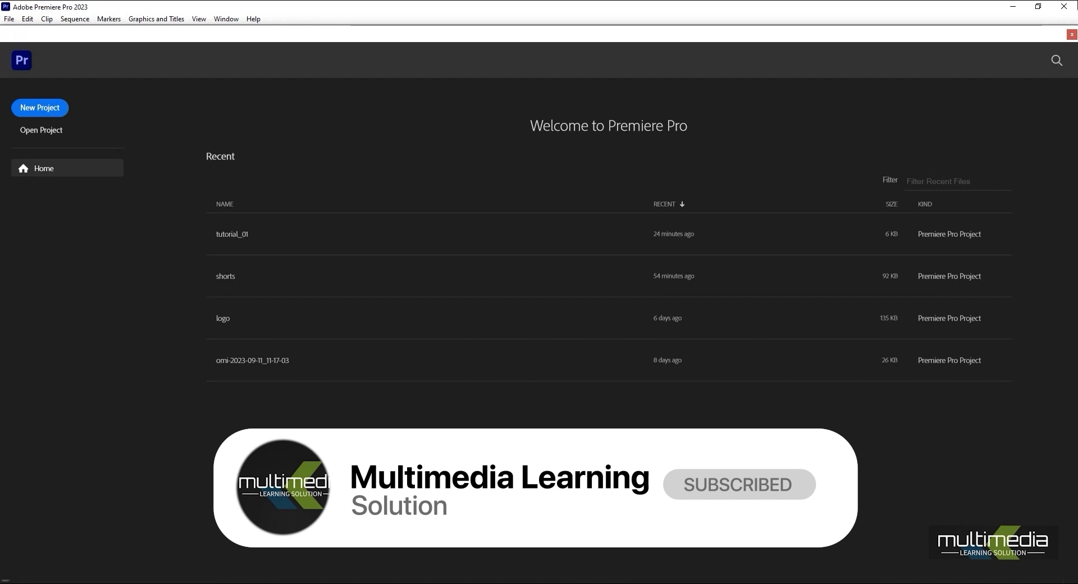
# Launch Adobe Premiere Pro 2023, then shrink its welcome window and reposition it inside the main window
pyautogui.click(14, 578)
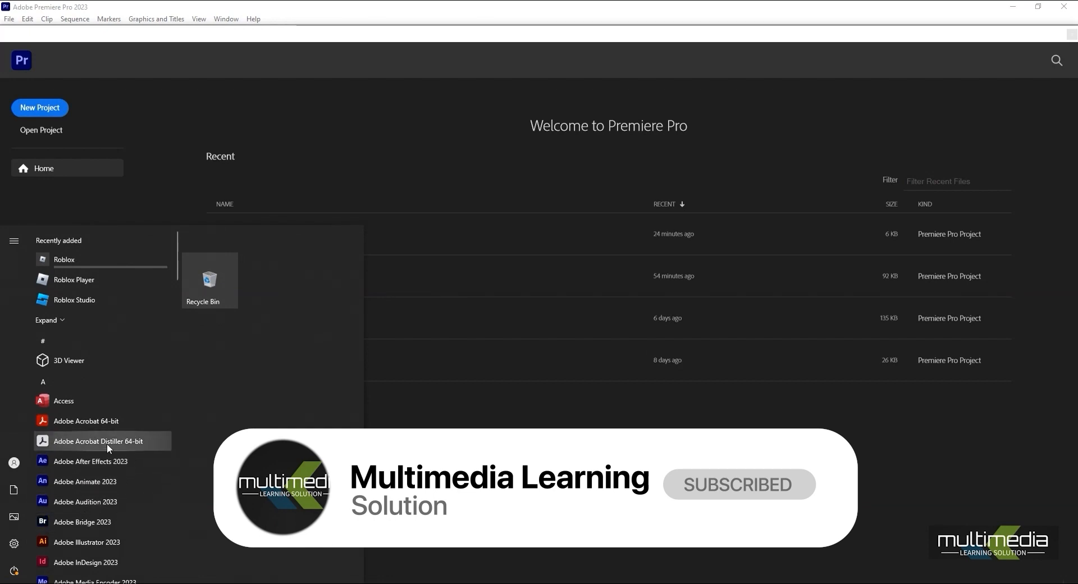
pyautogui.write('pre')
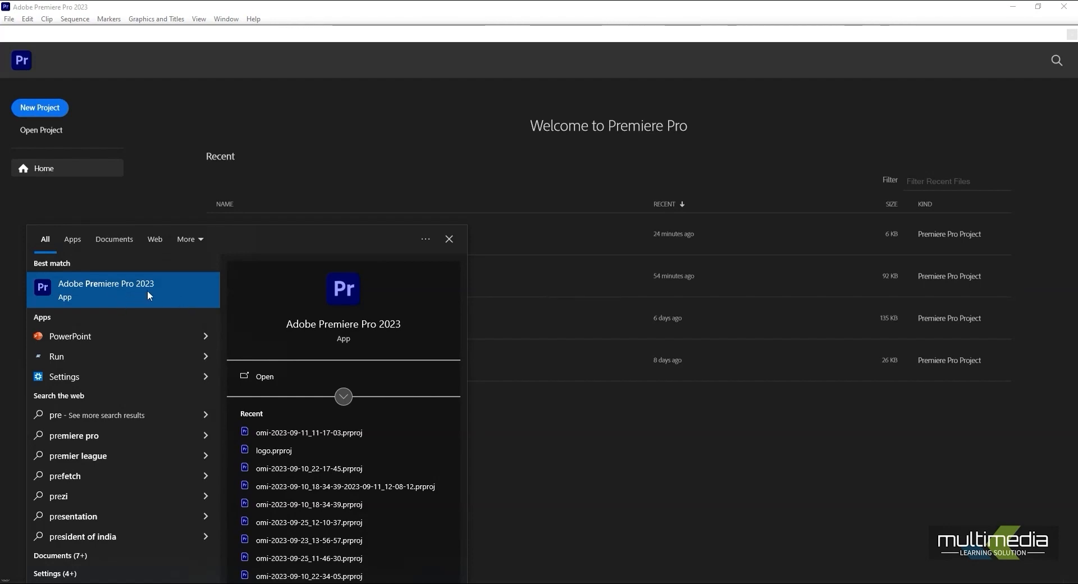
pyautogui.click(79, 296)
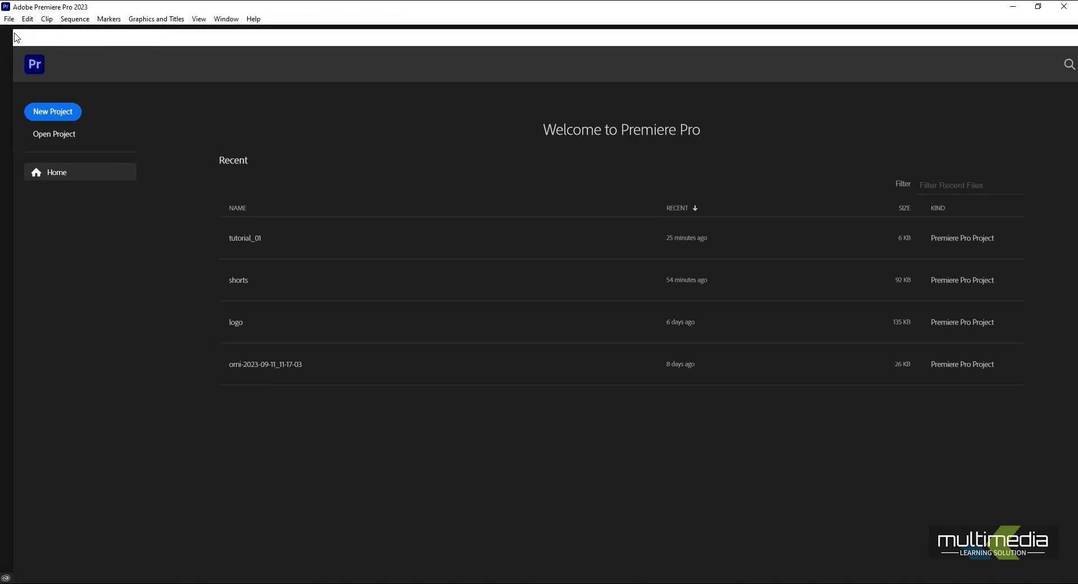
pyautogui.moveTo(14, 29); pyautogui.dragTo(249, 159)
pyautogui.moveTo(511, 161); pyautogui.dragTo(405, 101)
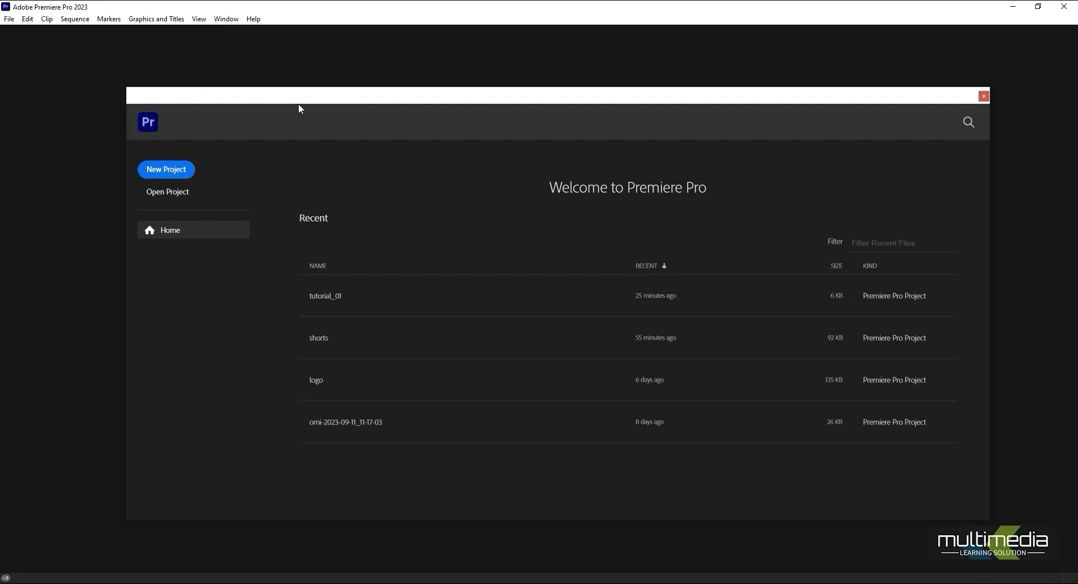
# Start a new project named session_01 and set its location to the D:\tute\premiere tutorial folder
pyautogui.click(165, 170)
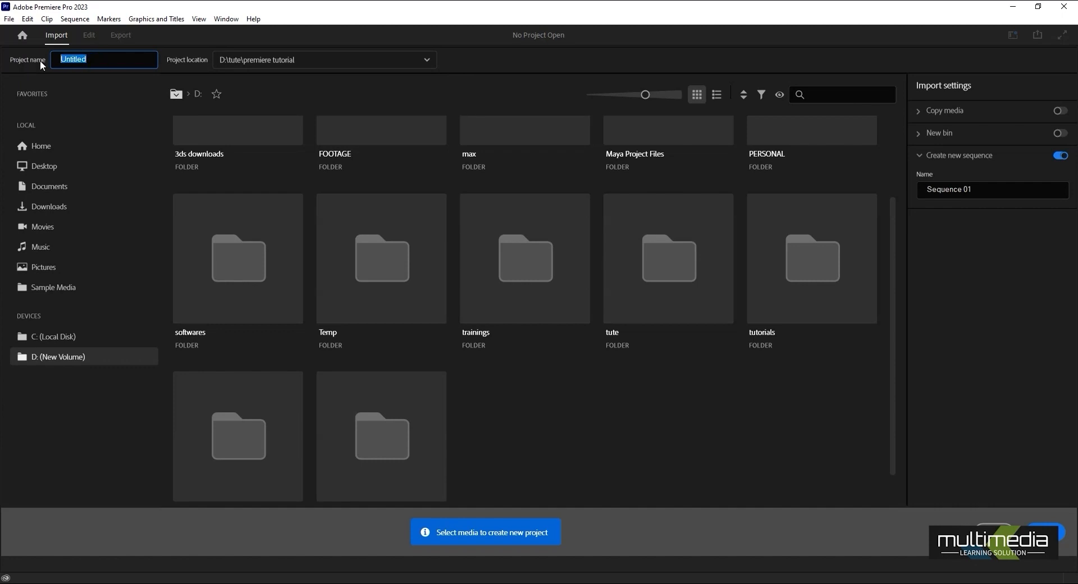
pyautogui.write('session_01')
pyautogui.click(250, 65)
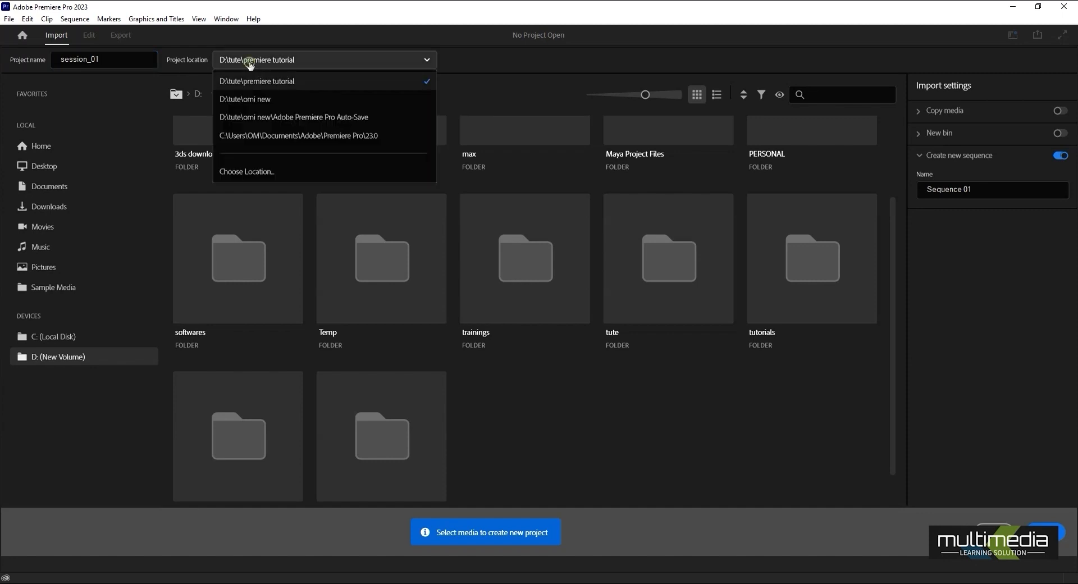
pyautogui.click(249, 173)
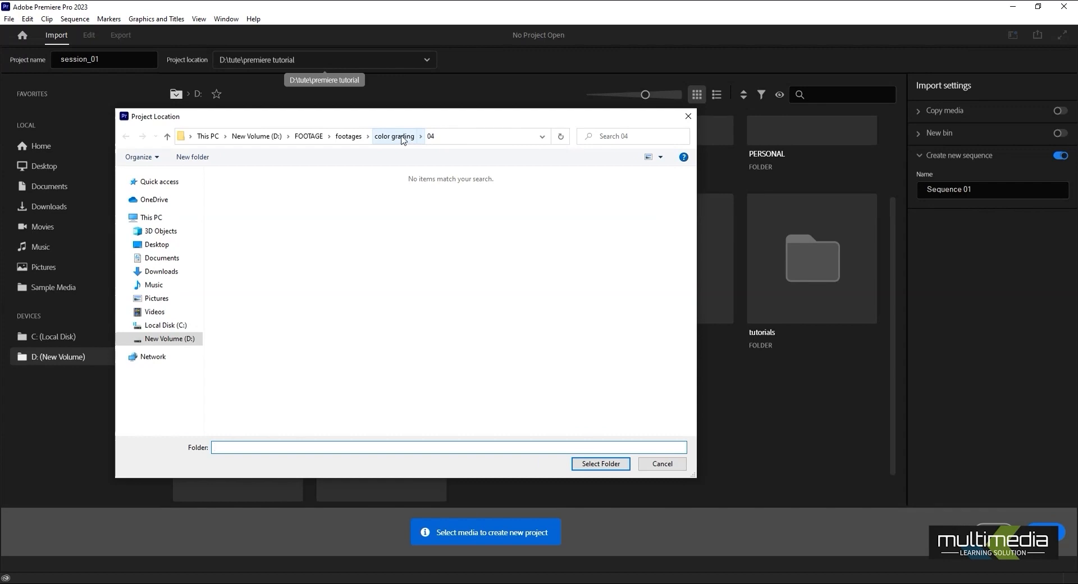
pyautogui.click(254, 136)
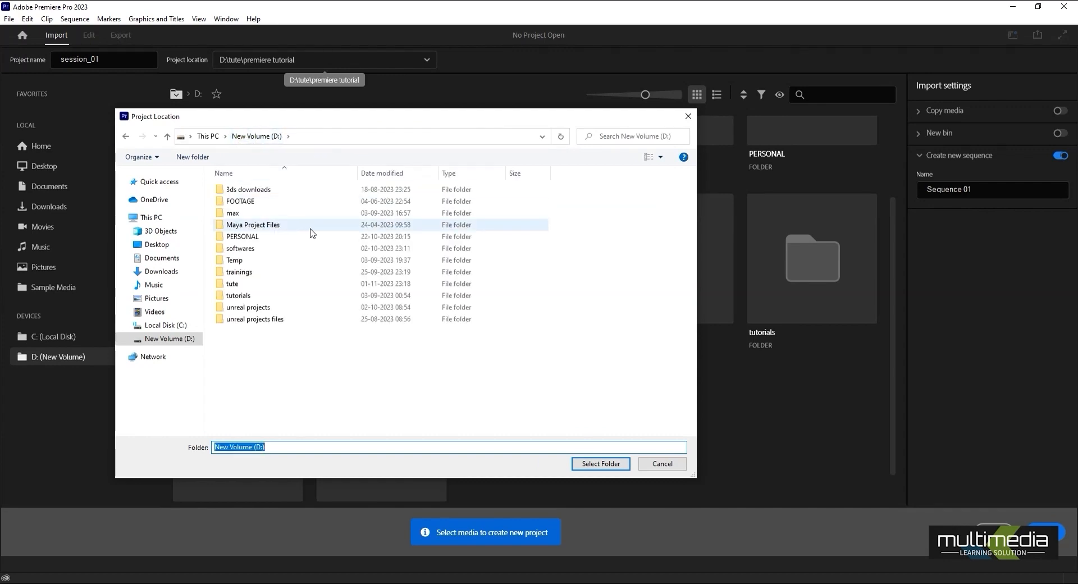
pyautogui.doubleClick(235, 284)
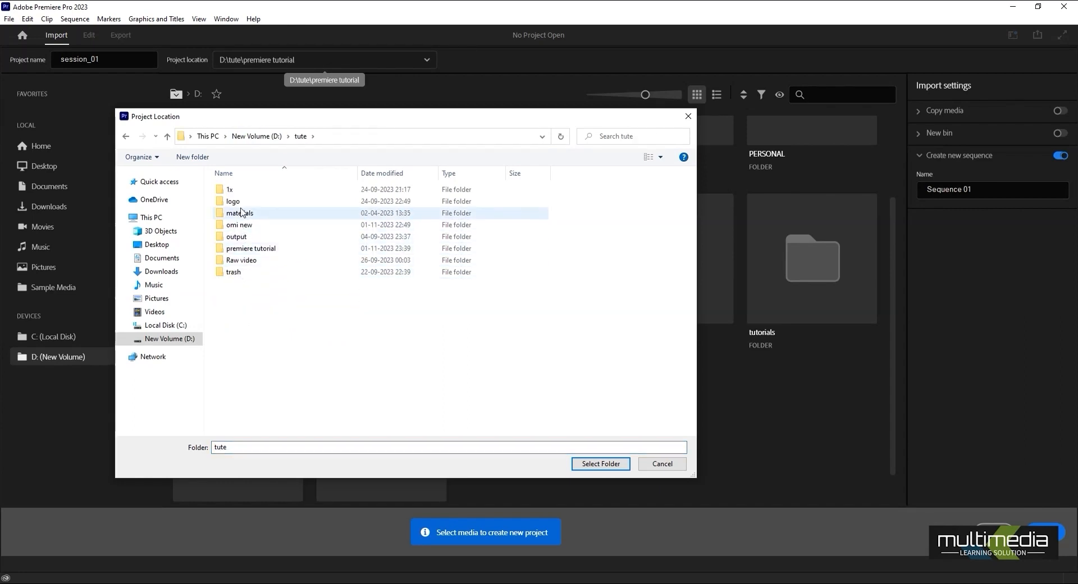
pyautogui.doubleClick(252, 249)
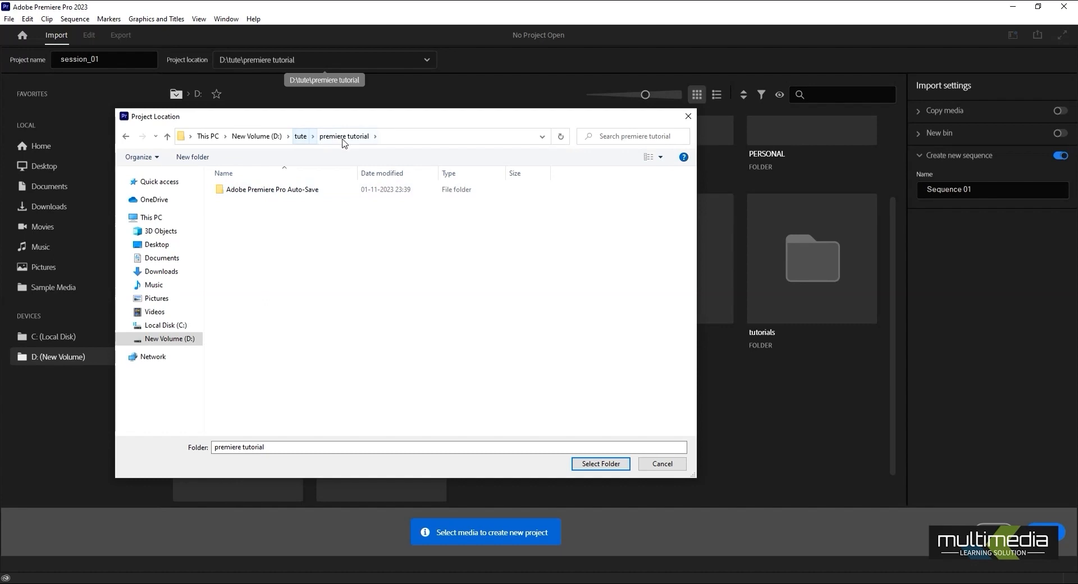
pyautogui.click(593, 463)
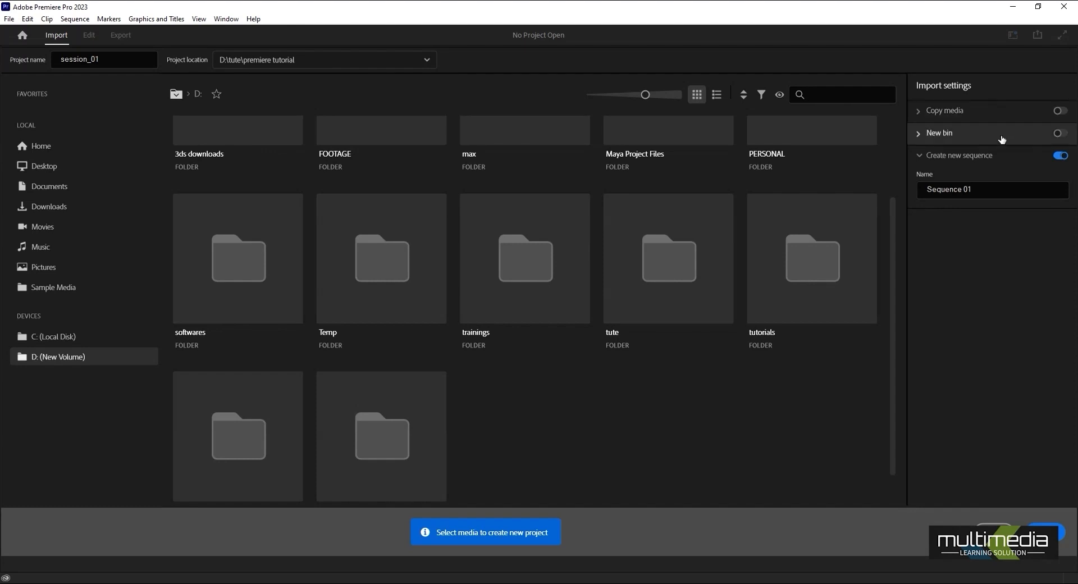
# Name the new sequence CC_tutorial and create the project
pyautogui.click(978, 189)
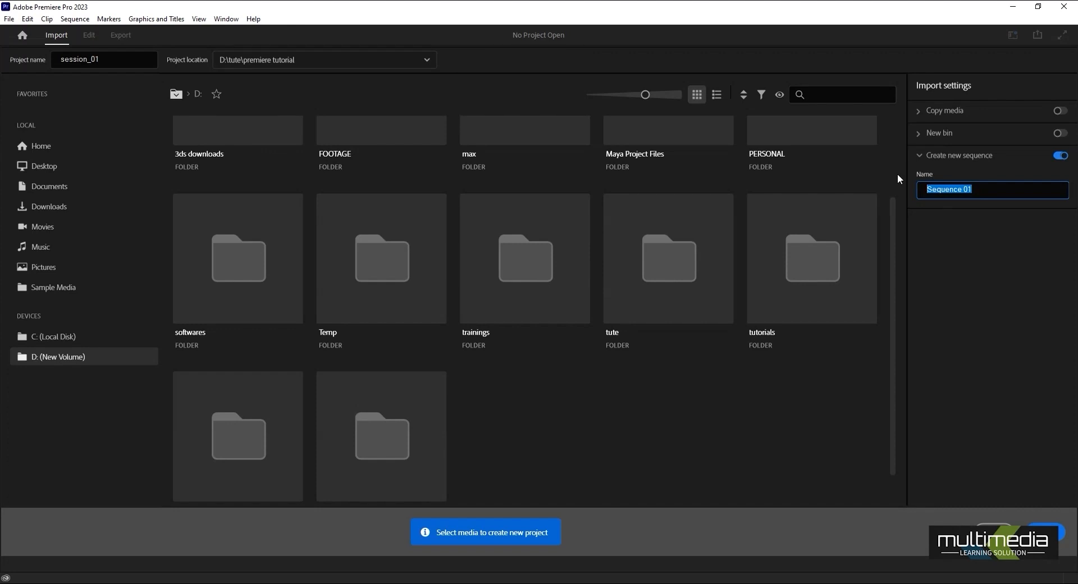
pyautogui.write('CC_tutorial')
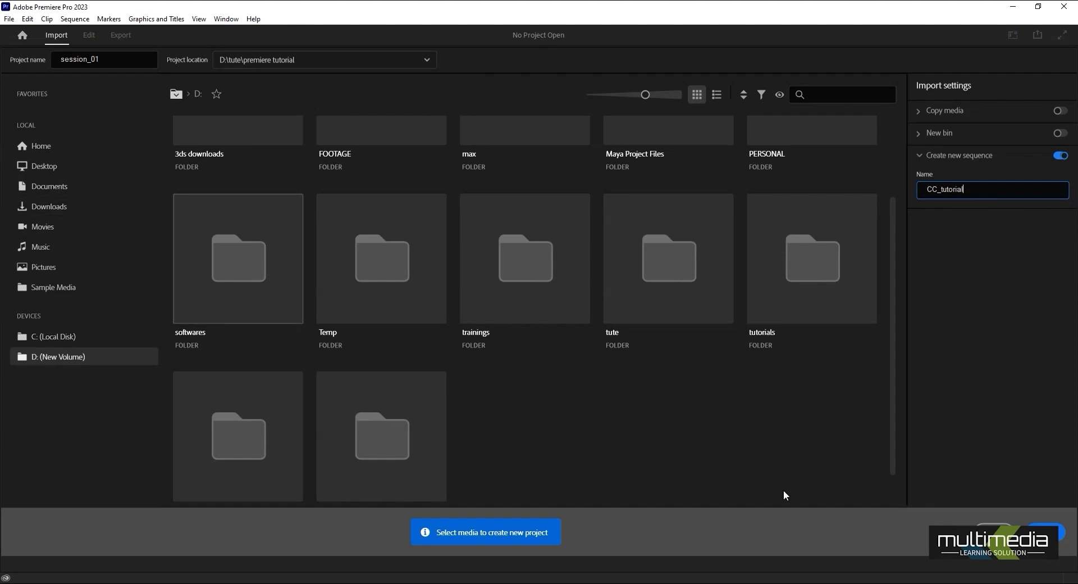
pyautogui.press('Return')
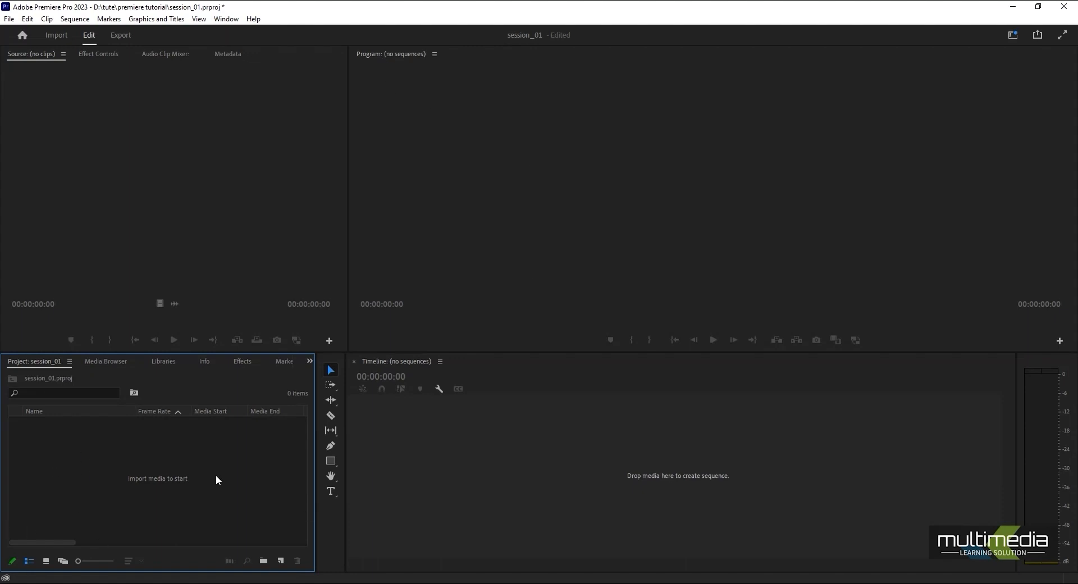
# Start importing media into the session_01 project
pyautogui.click(452, 467)
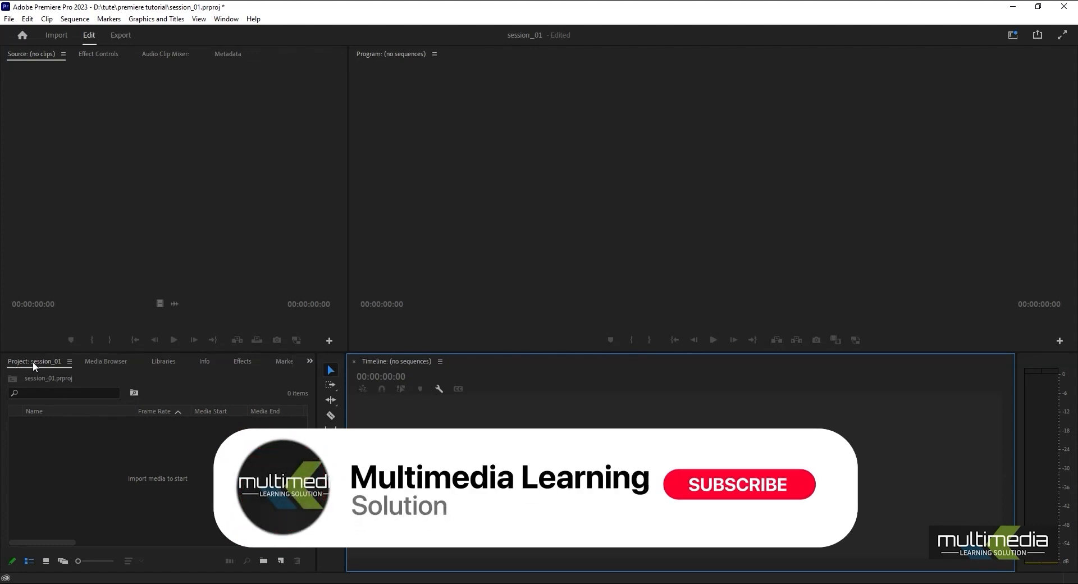
pyautogui.click(126, 468)
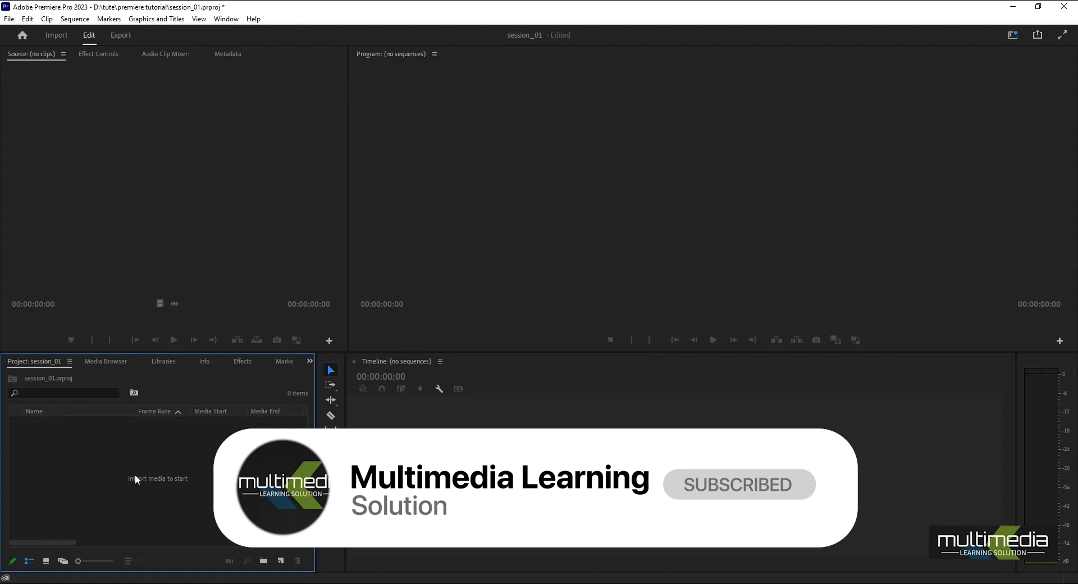
pyautogui.click(9, 20)
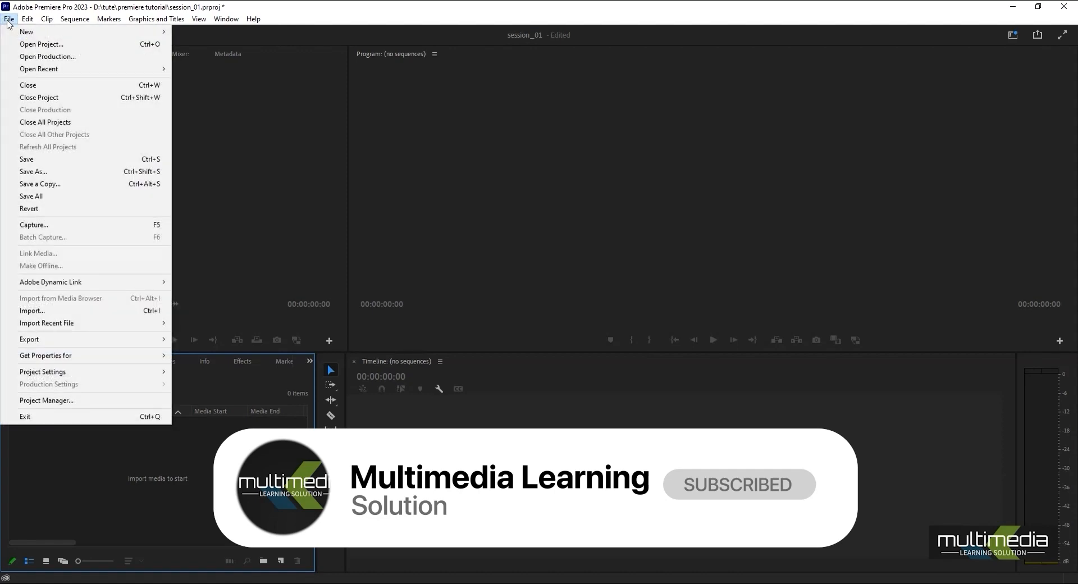
pyautogui.click(38, 312)
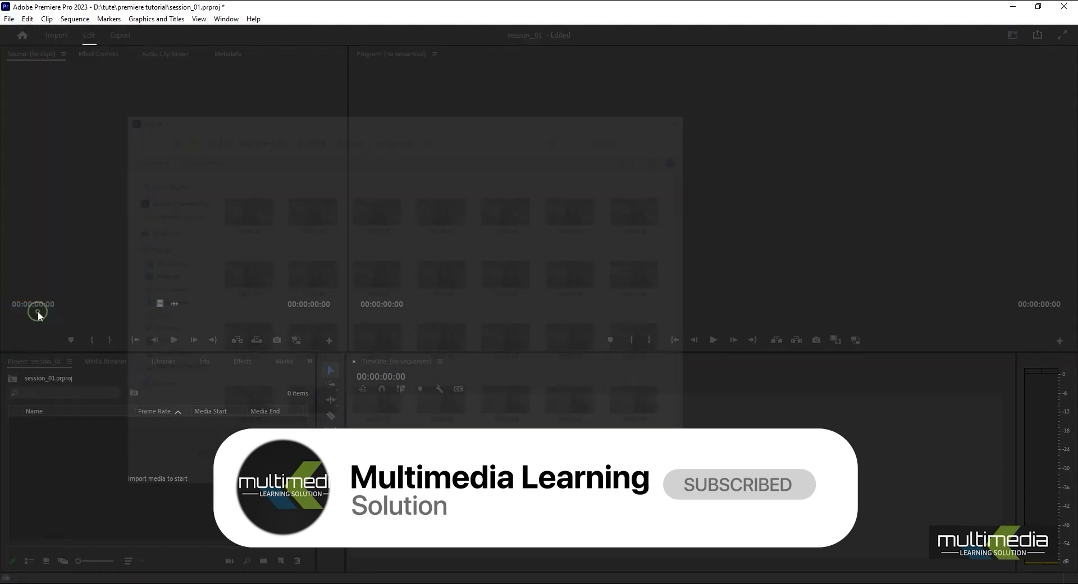
# Examine the footage in the color grading folder, including the image sequences in folders 04 and 02 and color grading.mp4
pyautogui.click(405, 141)
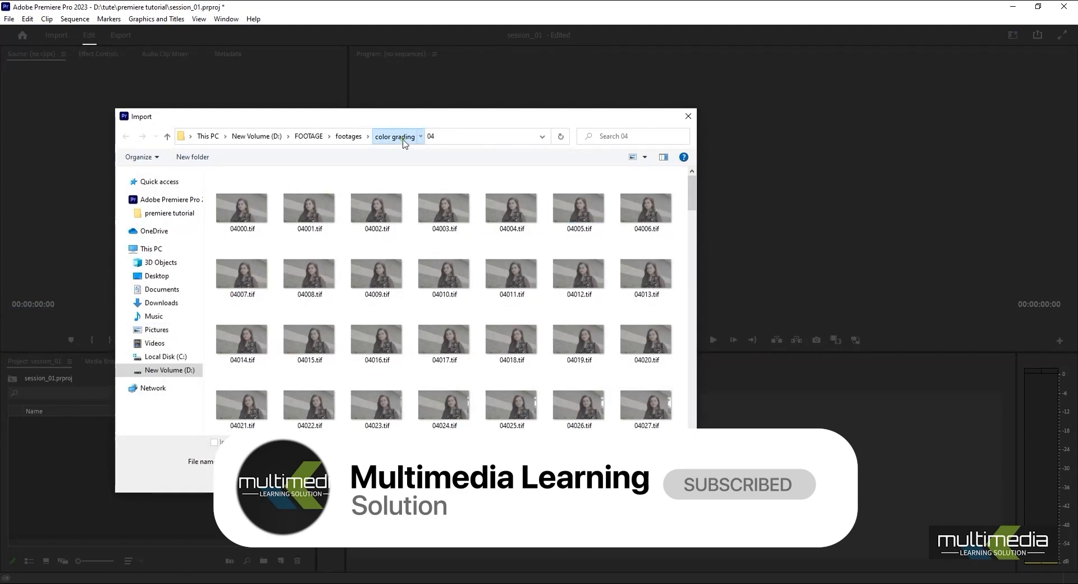
pyautogui.doubleClick(258, 219)
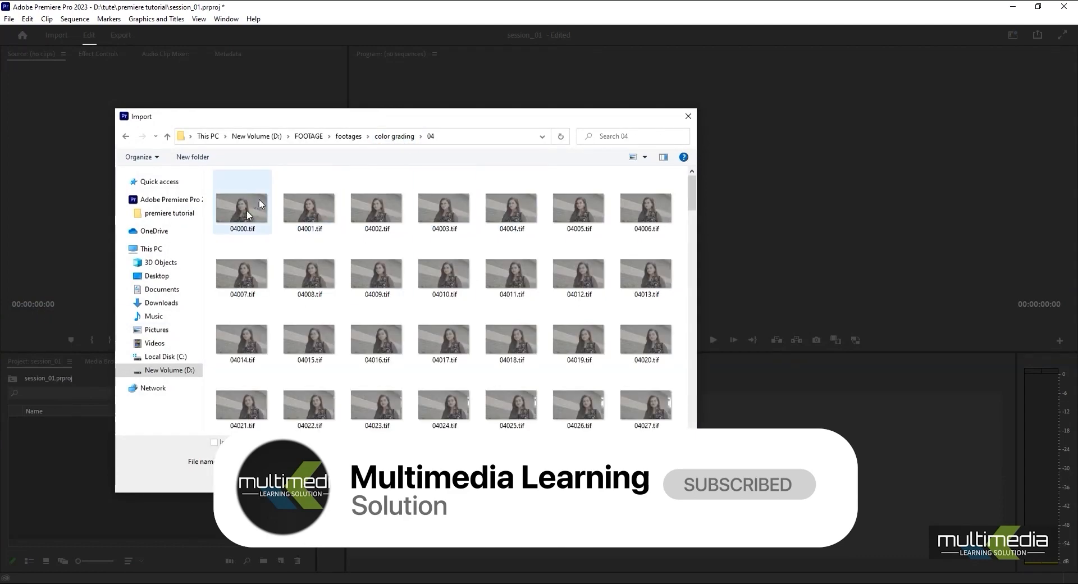
pyautogui.click(243, 216)
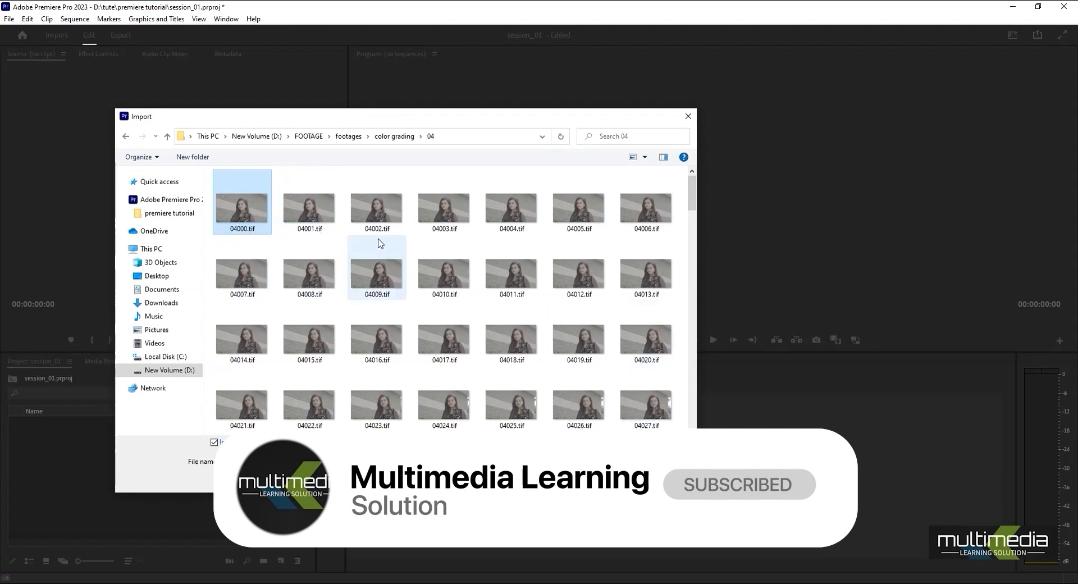
pyautogui.click(394, 137)
pyautogui.click(245, 239)
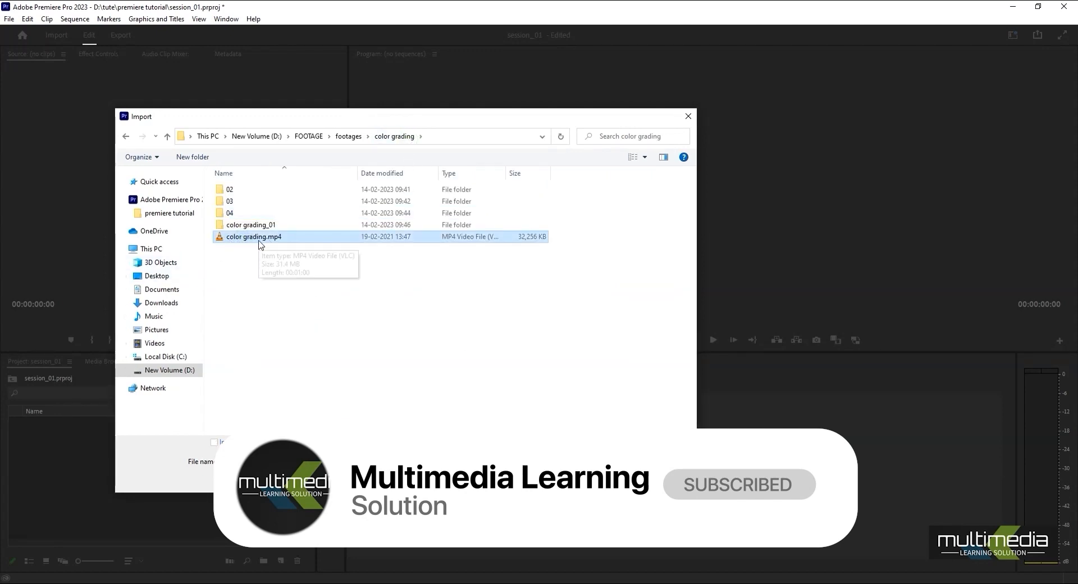
pyautogui.doubleClick(232, 191)
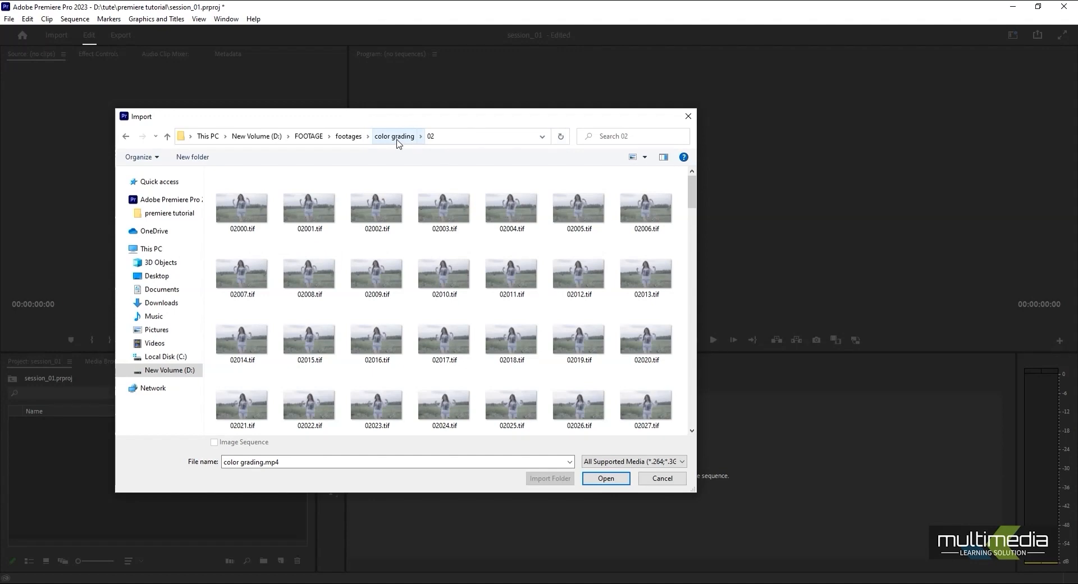
pyautogui.click(252, 218)
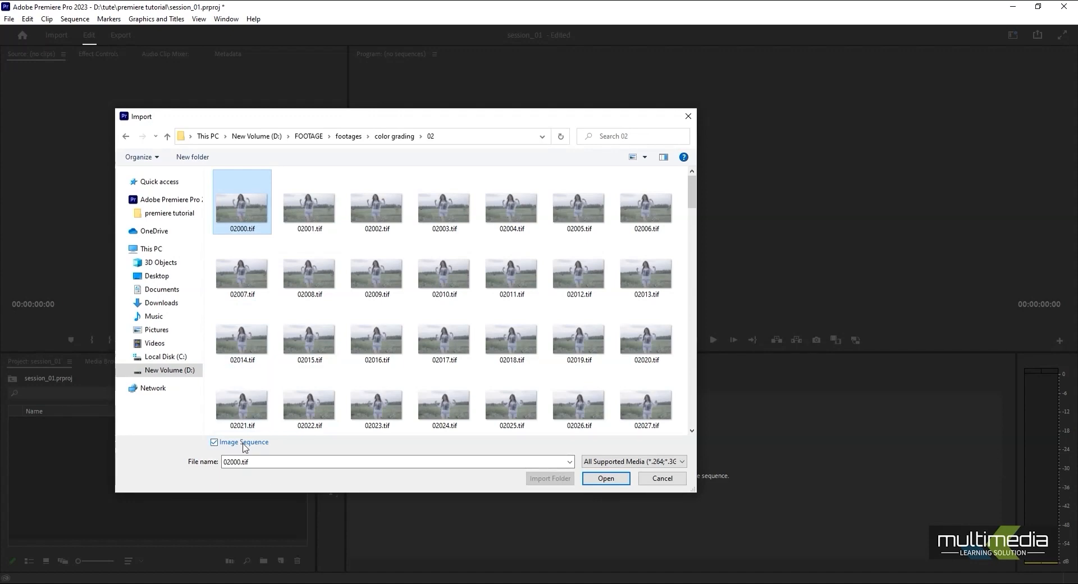
pyautogui.click(398, 137)
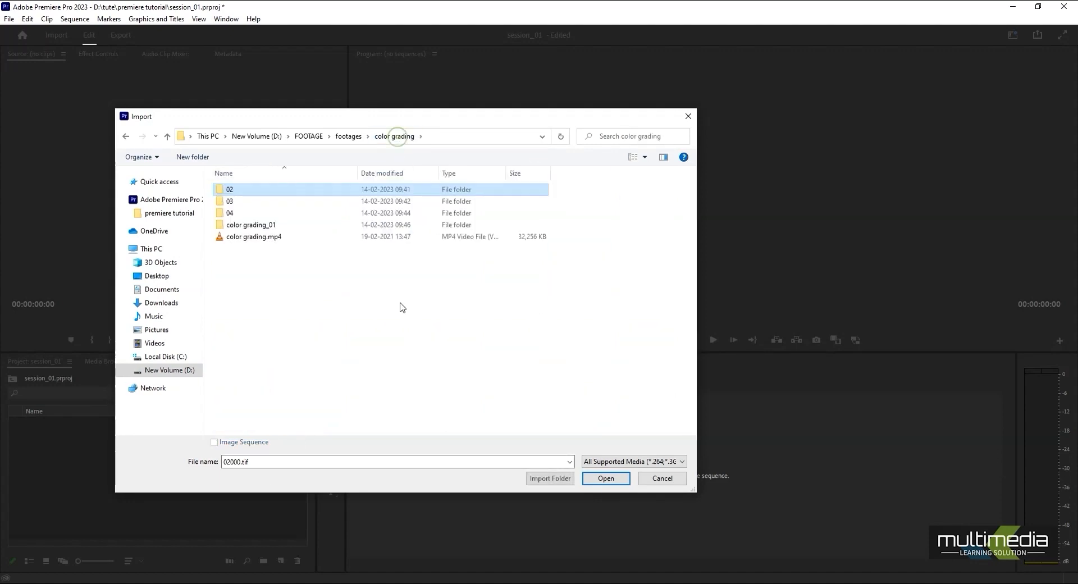
pyautogui.click(255, 238)
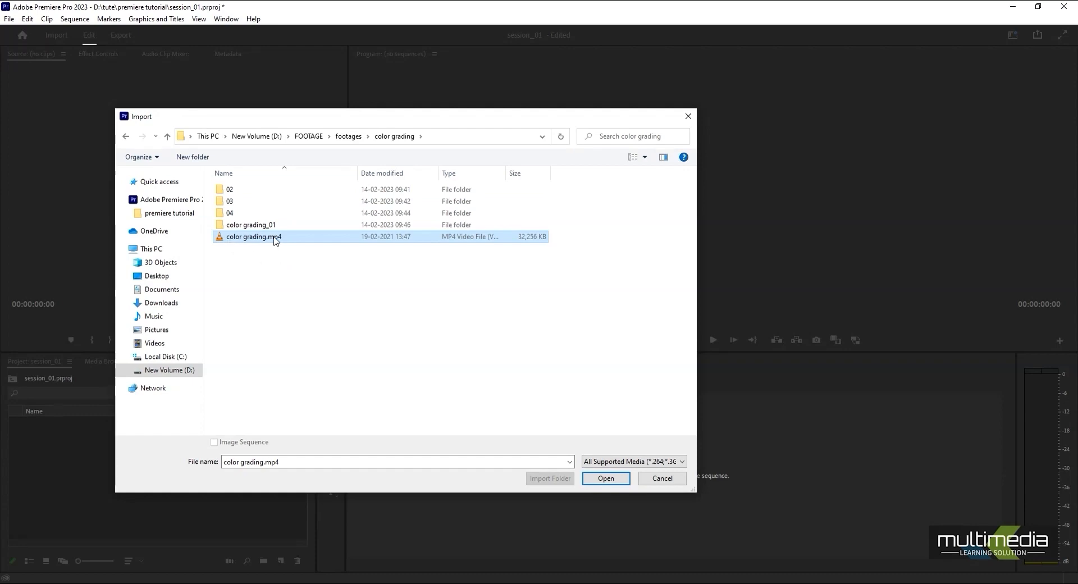
# Import the frames in the color grading 02 folder as an image sequence starting from 02000.tif
pyautogui.click(240, 191)
pyautogui.doubleClick(240, 193)
pyautogui.click(241, 205)
pyautogui.click(214, 442)
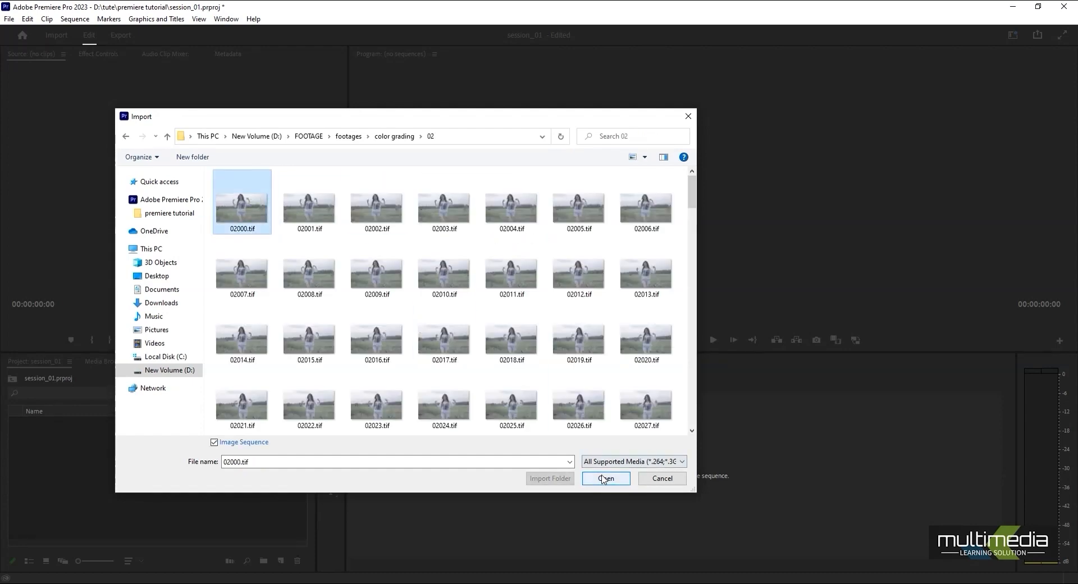
pyautogui.click(606, 478)
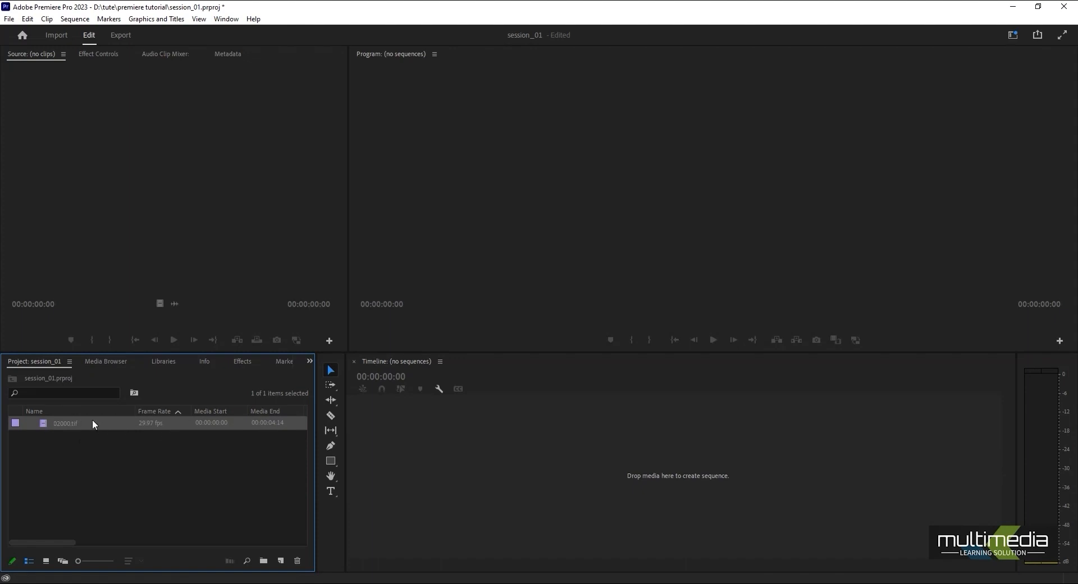
# Create a sequence from the imported 02000.tif clip in the timeline and open the clip in the Source monitor
pyautogui.moveTo(43, 423); pyautogui.dragTo(405, 447)
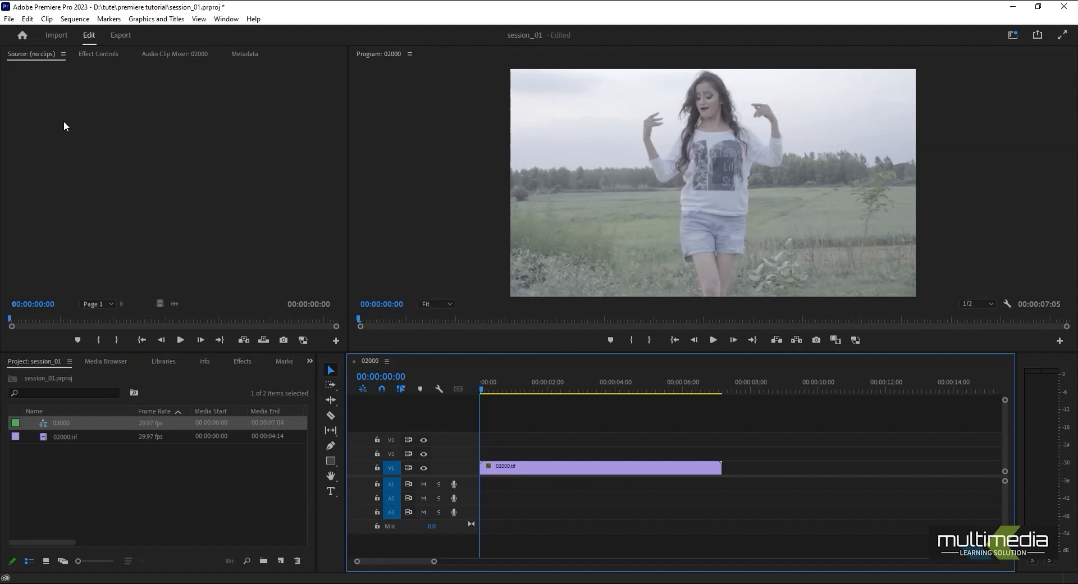
pyautogui.doubleClick(45, 439)
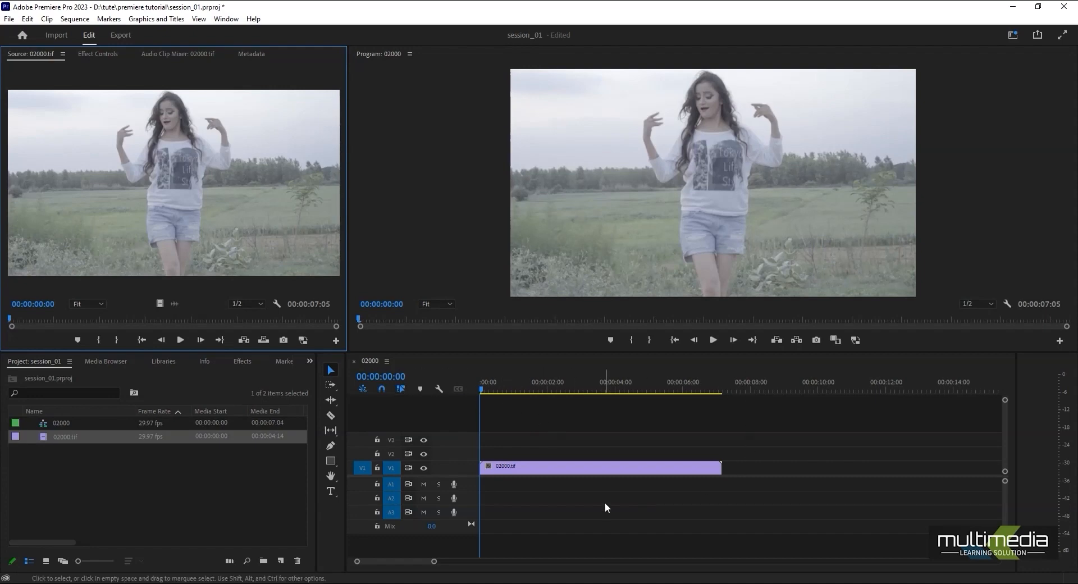
# Scrub the timeline playhead back and forth through the 02000 sequence, ending at 00:00:03:06
pyautogui.moveTo(487, 389); pyautogui.dragTo(530, 392)
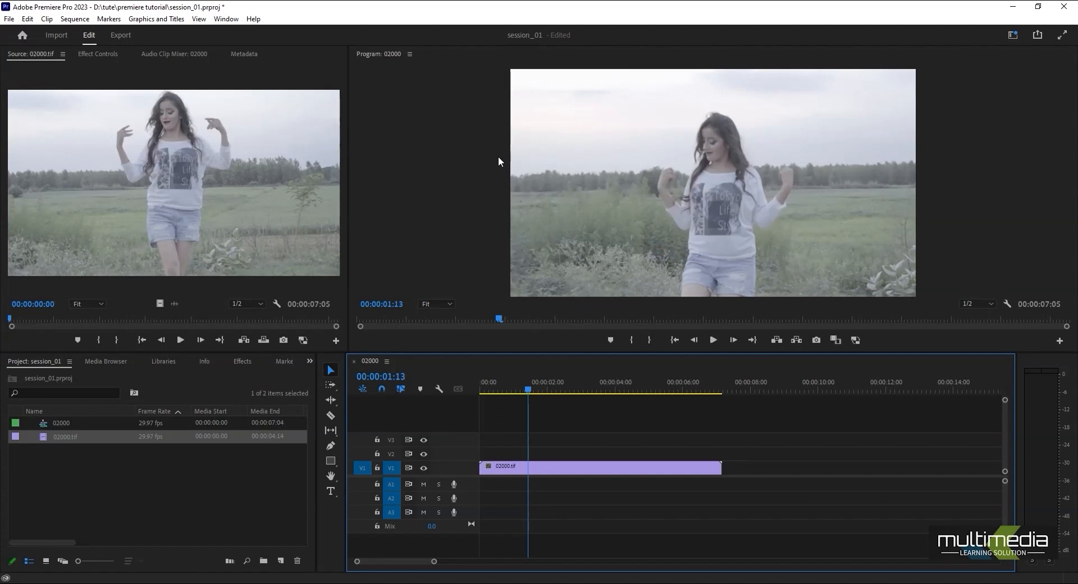
pyautogui.moveTo(533, 393); pyautogui.dragTo(631, 403)
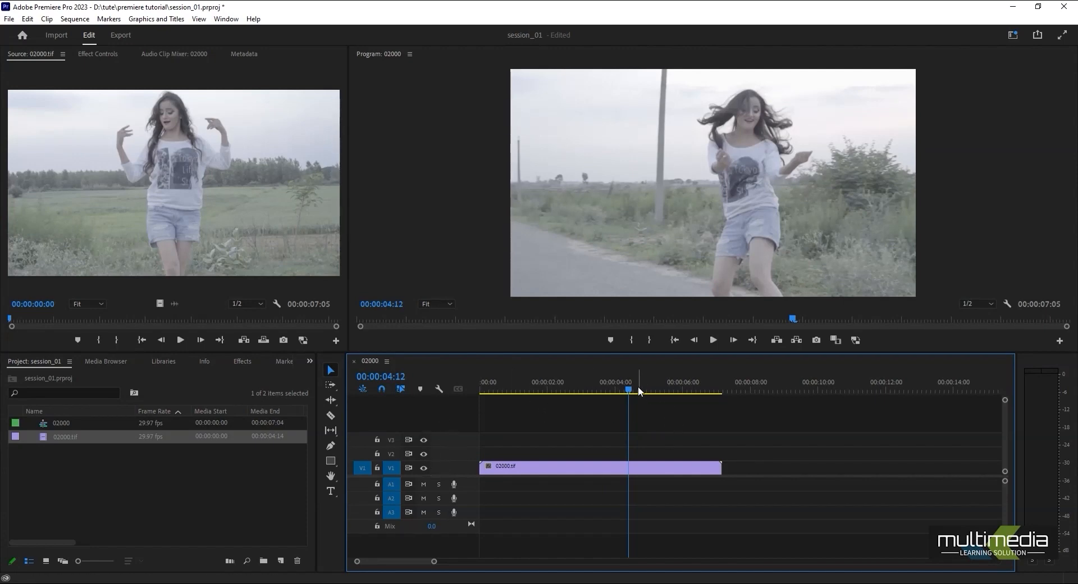
pyautogui.moveTo(628, 392); pyautogui.dragTo(571, 426)
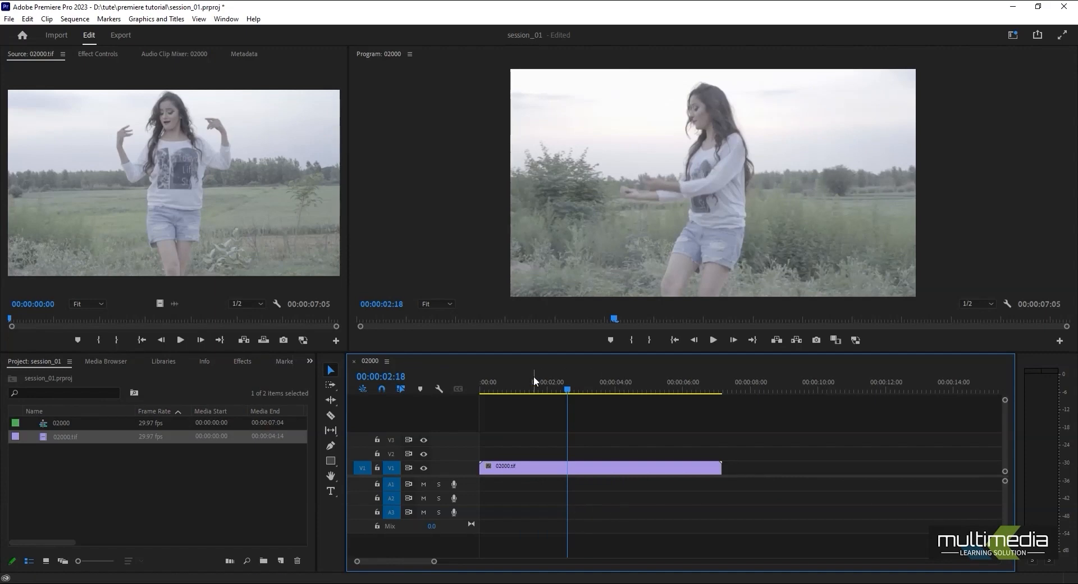
pyautogui.moveTo(568, 389); pyautogui.dragTo(590, 388)
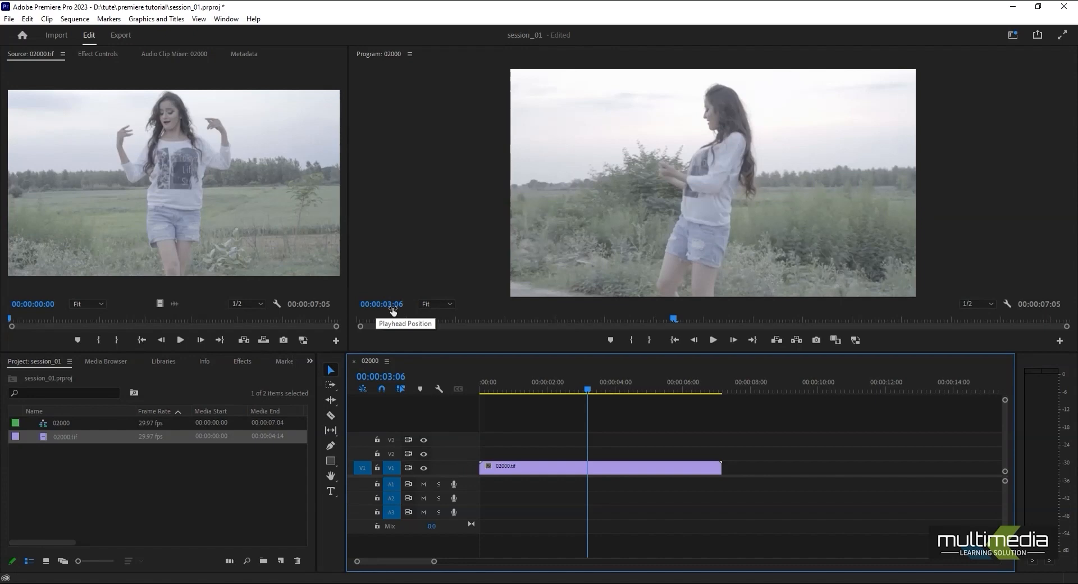
# Move the Source monitor's playhead to 00:00:01:25 and the Program monitor's playhead to 00:00:00:20
pyautogui.moveTo(391, 306)
pyautogui.mouseDown()
pyautogui.moveTo(353, 306)
pyautogui.moveTo(387, 312)
pyautogui.mouseUp()
pyautogui.moveTo(32, 306)
pyautogui.mouseDown()
pyautogui.moveTo(48, 306)
pyautogui.moveTo(30, 307)
pyautogui.mouseUp()
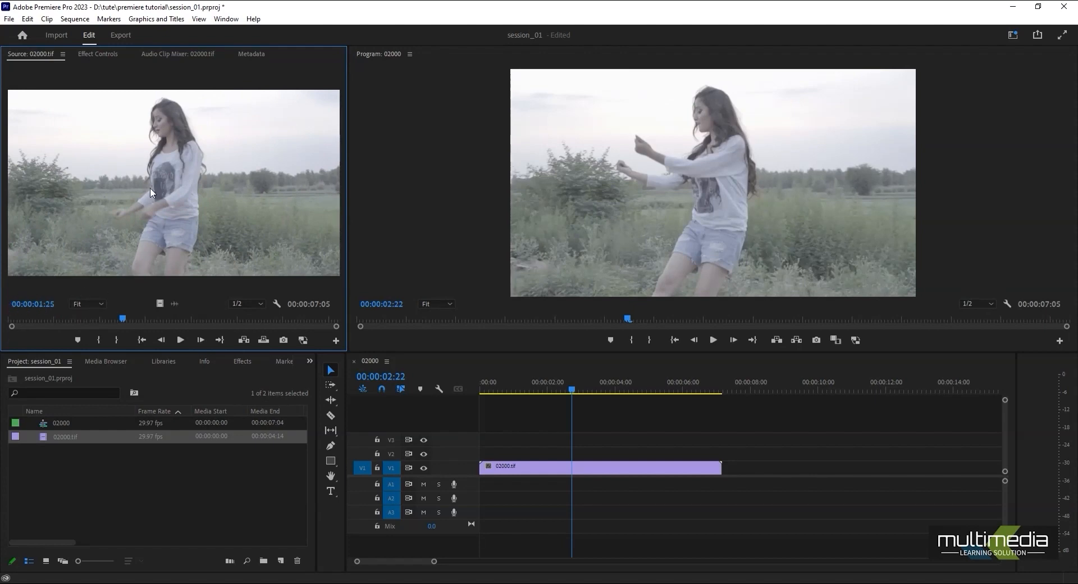
pyautogui.moveTo(385, 306); pyautogui.dragTo(371, 307)
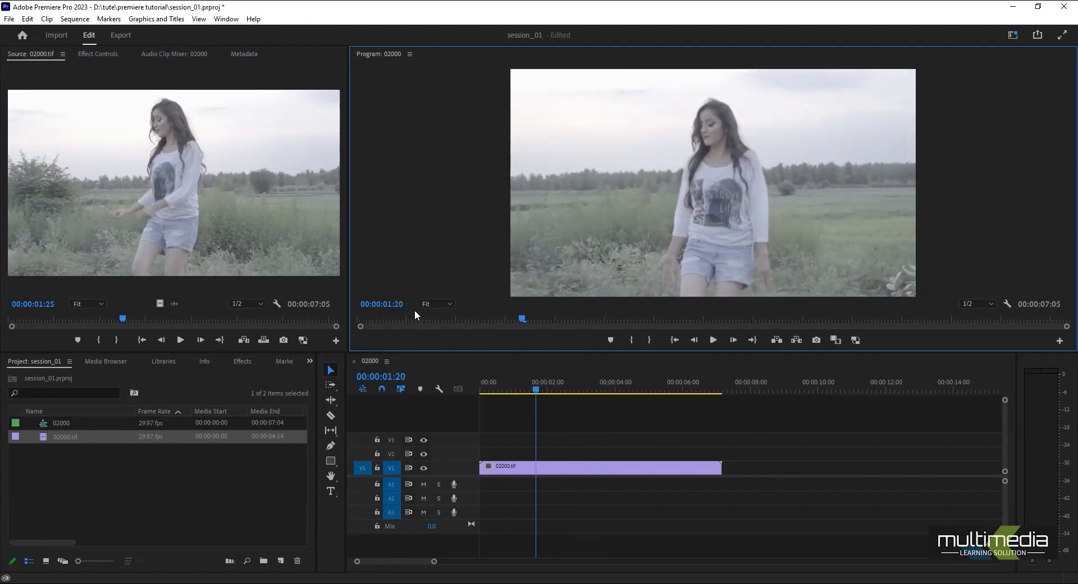
pyautogui.moveTo(389, 311); pyautogui.dragTo(374, 310)
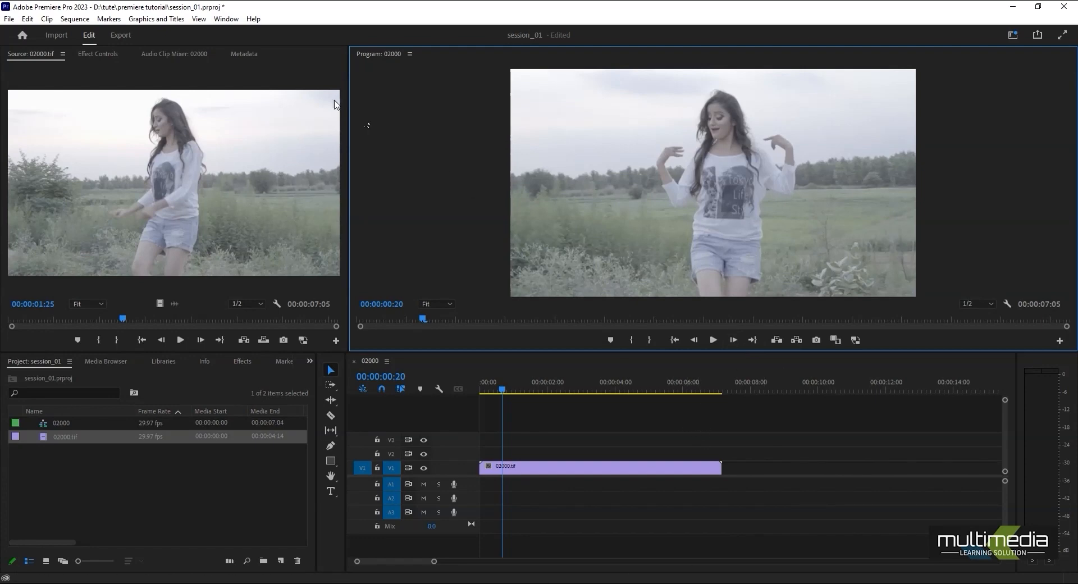
# View the Color workspace with its Lumetri panels, and return to the Editing workspace
pyautogui.click(227, 19)
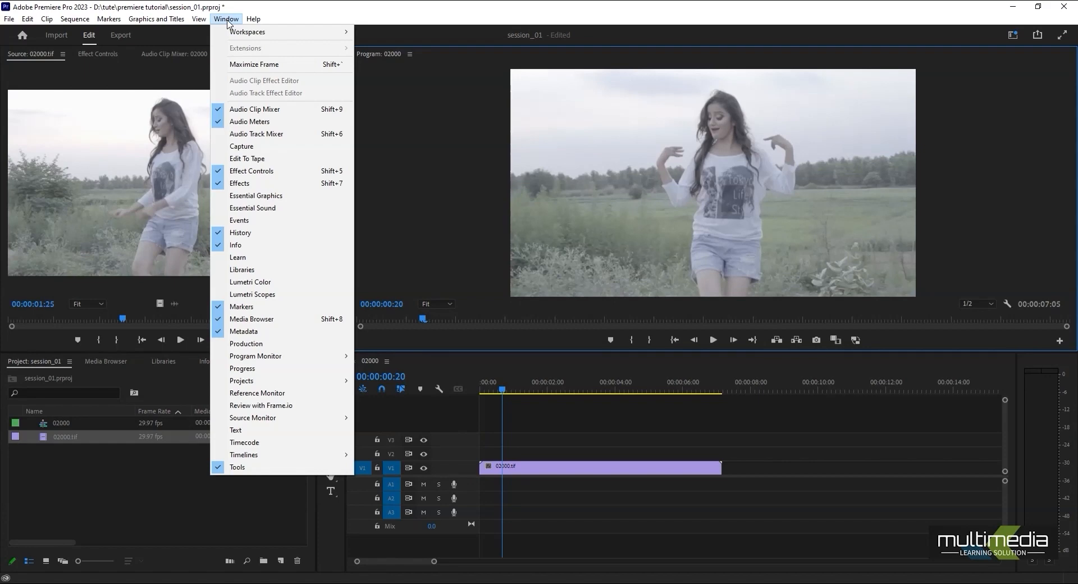
pyautogui.moveTo(238, 36)
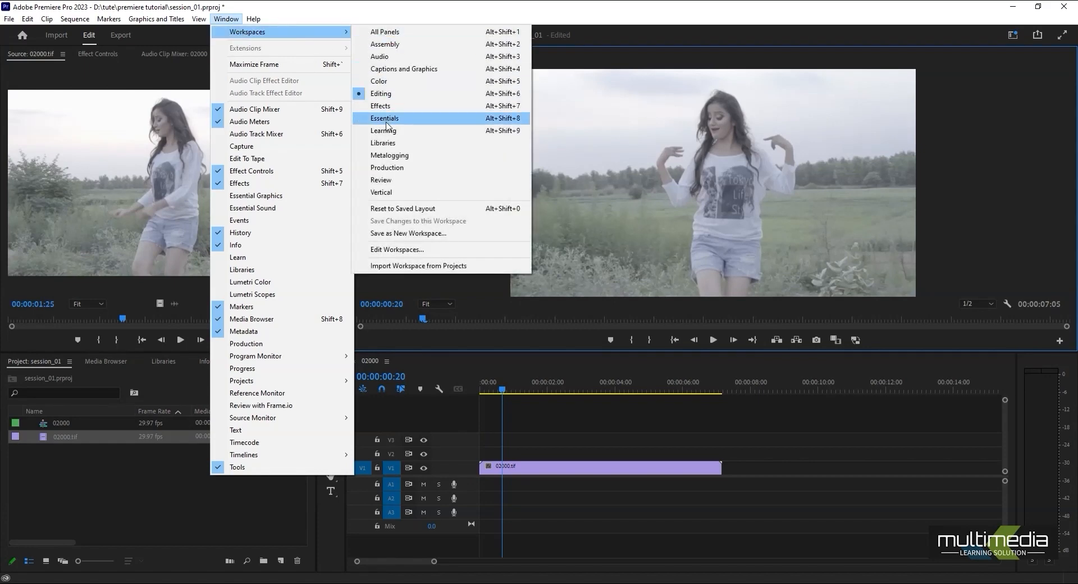
pyautogui.click(384, 86)
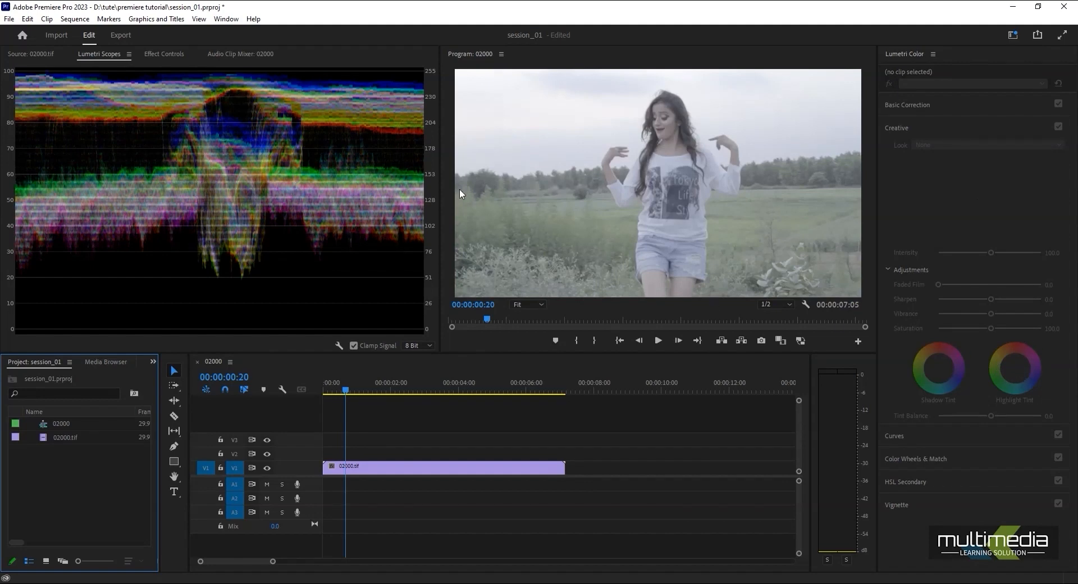
pyautogui.click(226, 19)
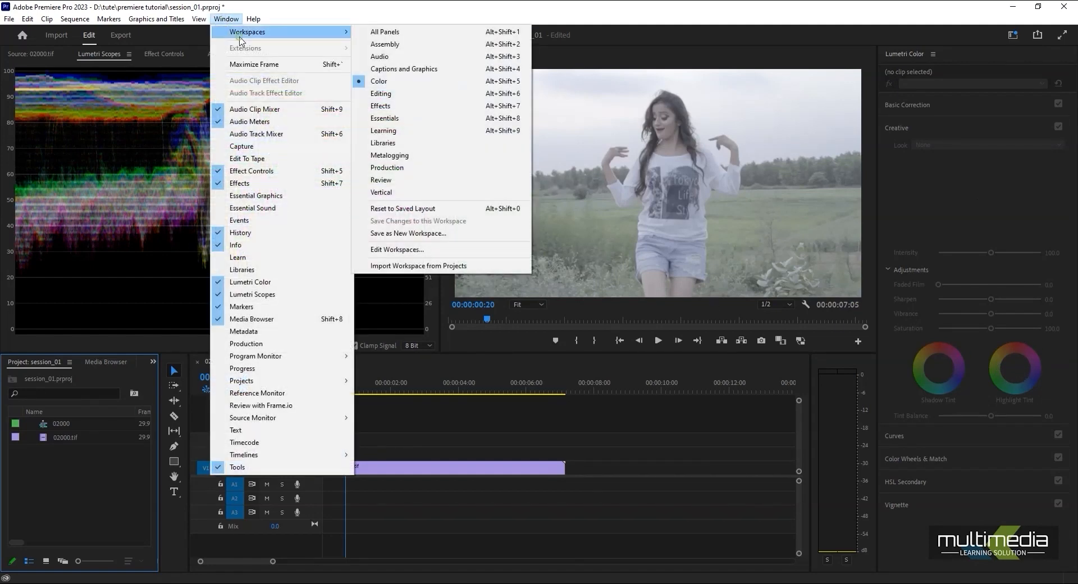
pyautogui.click(413, 96)
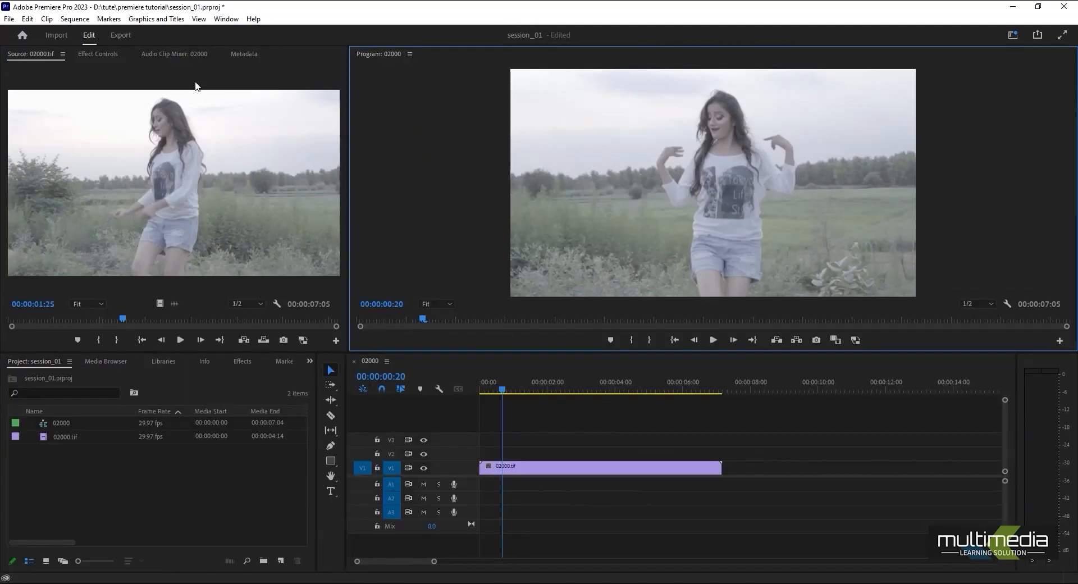
# View the Audio workspace with its mixer and Essential Sound panels, and return to the Editing workspace
pyautogui.click(225, 20)
pyautogui.moveTo(265, 37)
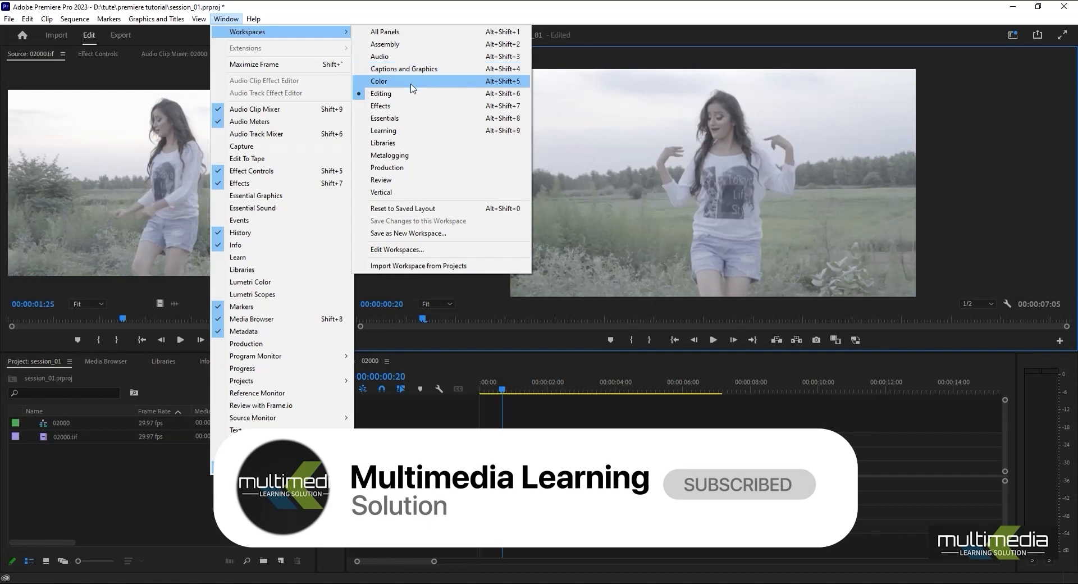
pyautogui.click(393, 57)
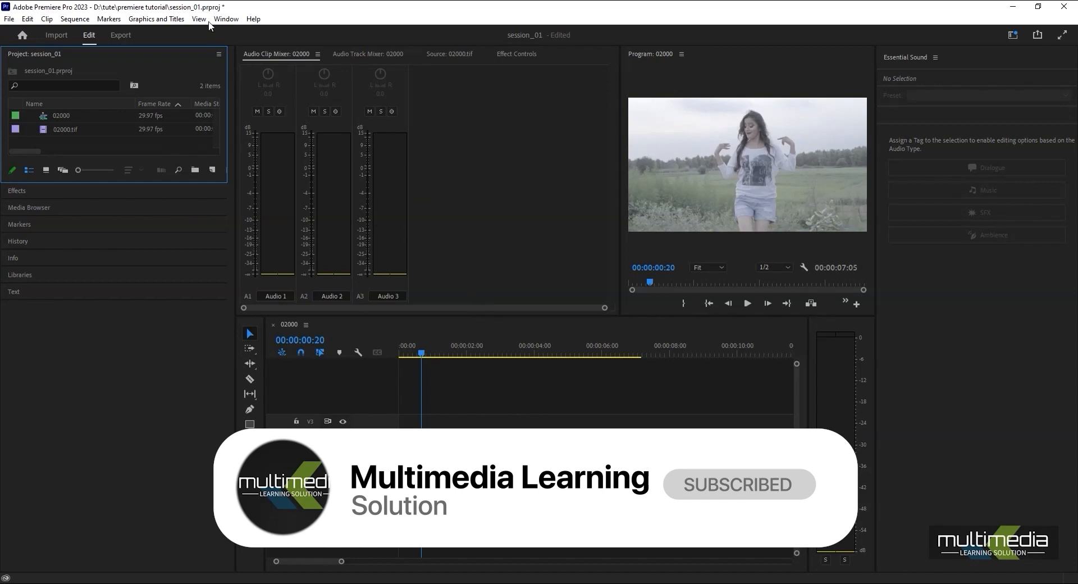
pyautogui.click(226, 18)
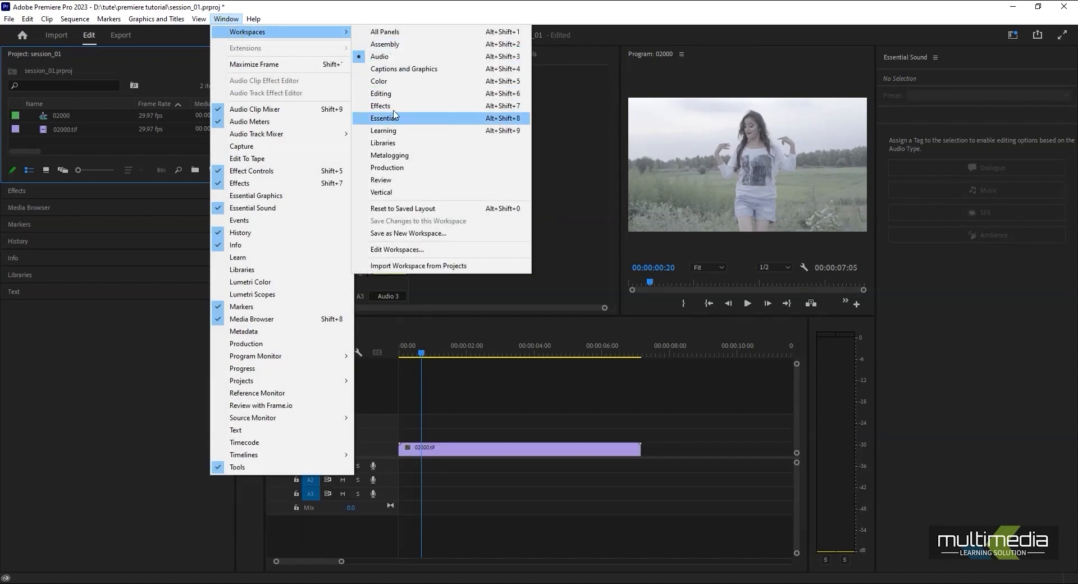
pyautogui.click(392, 93)
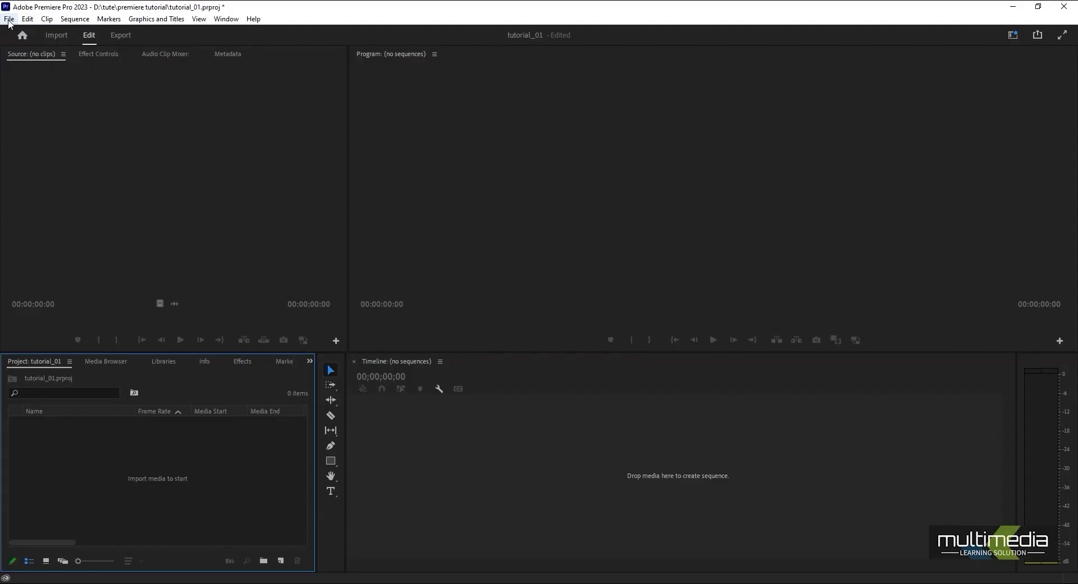
pyautogui.click(9, 19)
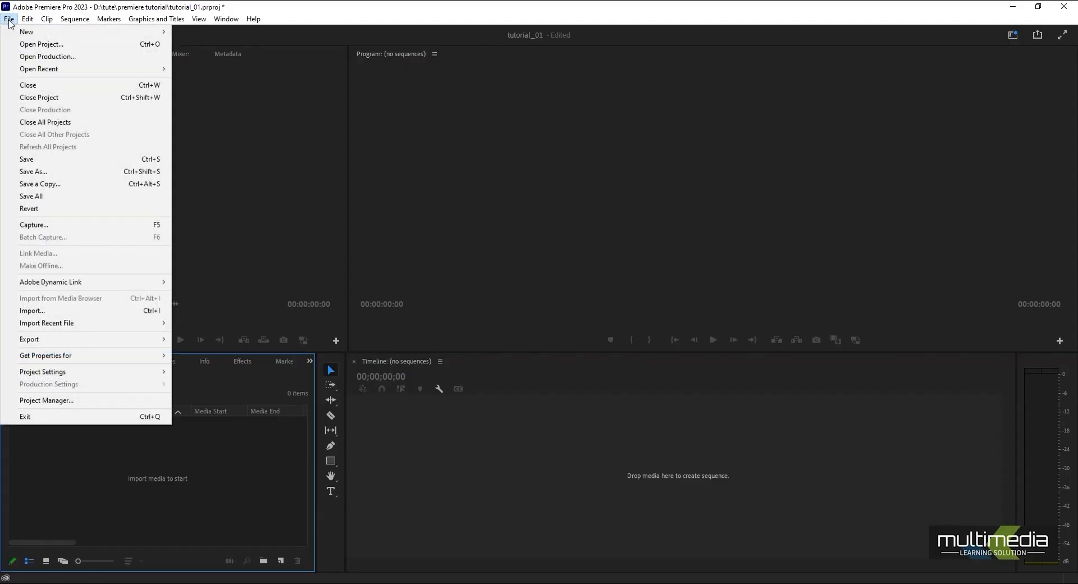
pyautogui.moveTo(23, 32)
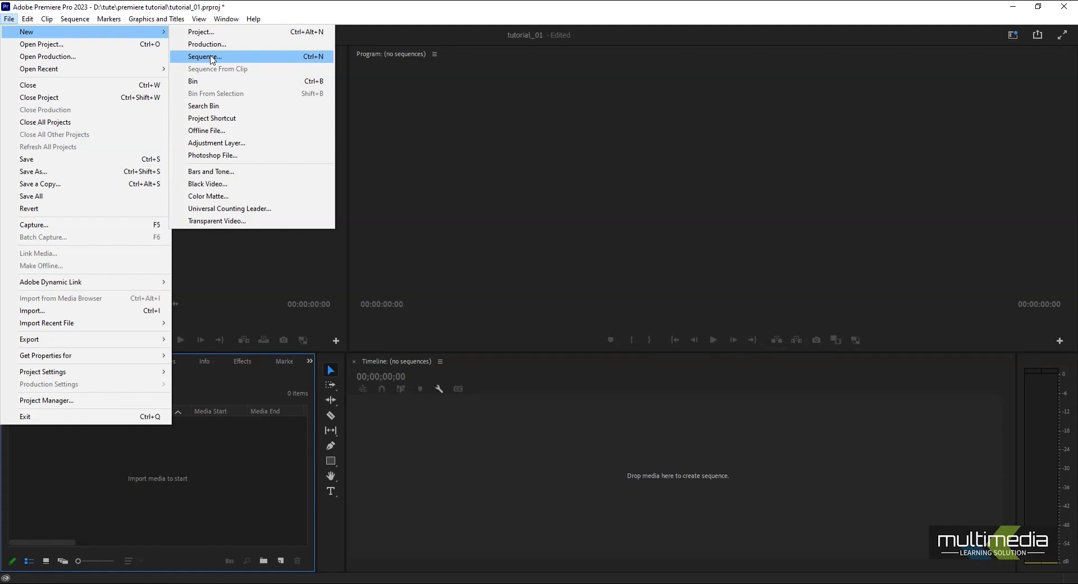
pyautogui.click(242, 459)
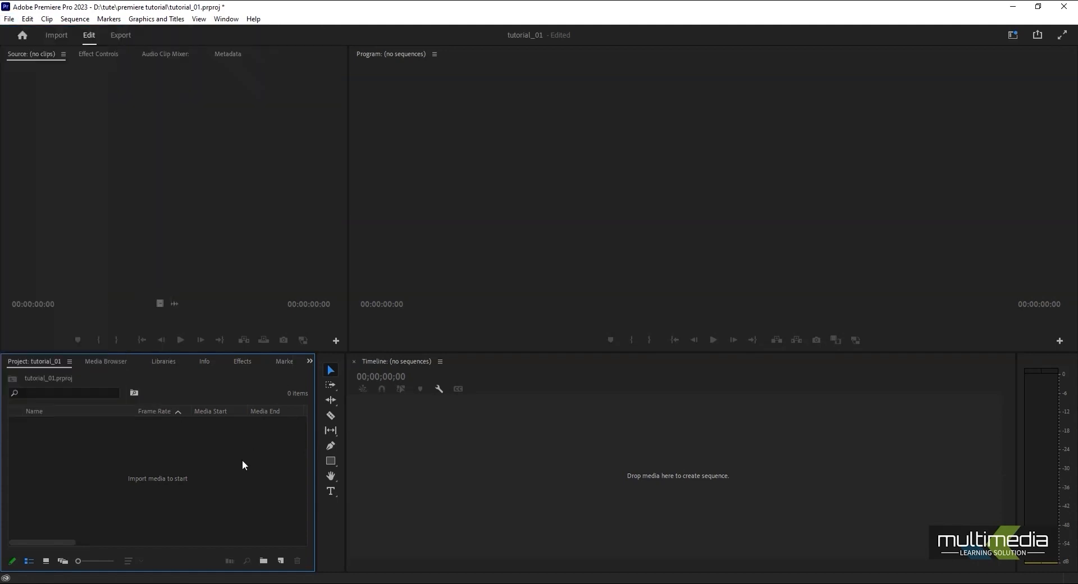
pyautogui.click(280, 561)
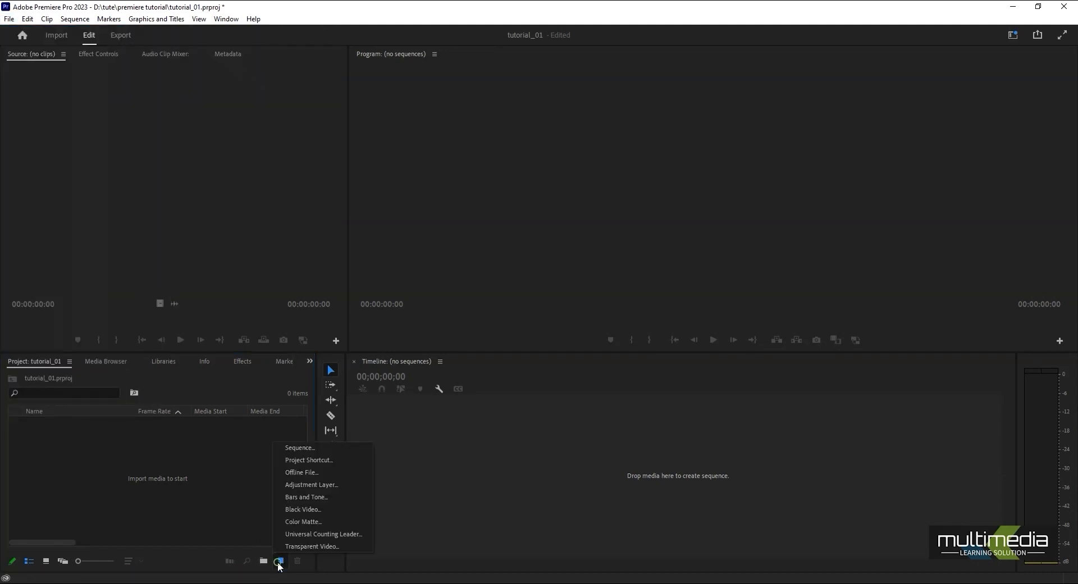
pyautogui.click(308, 446)
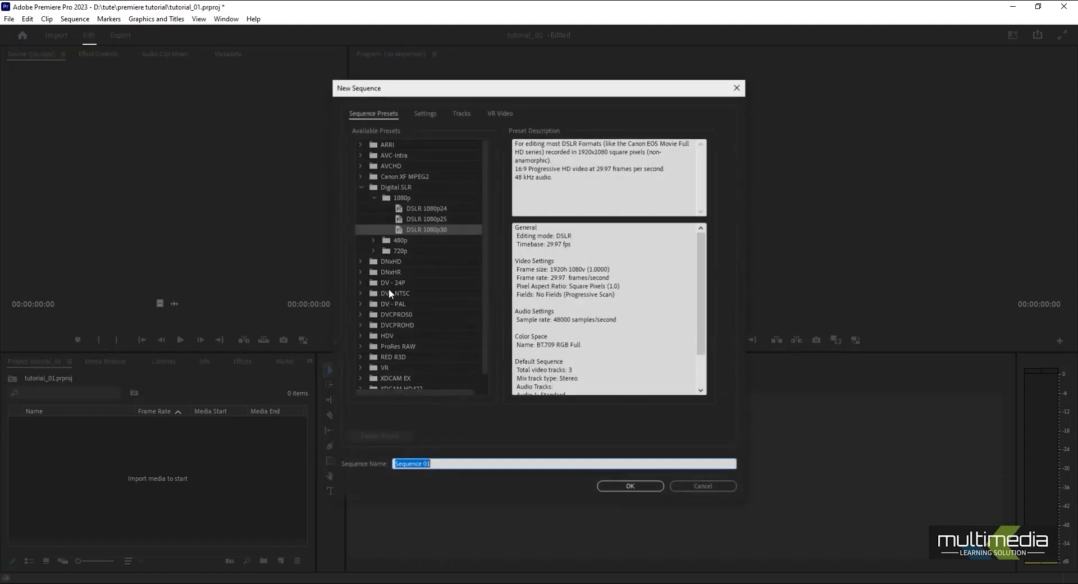
pyautogui.click(699, 485)
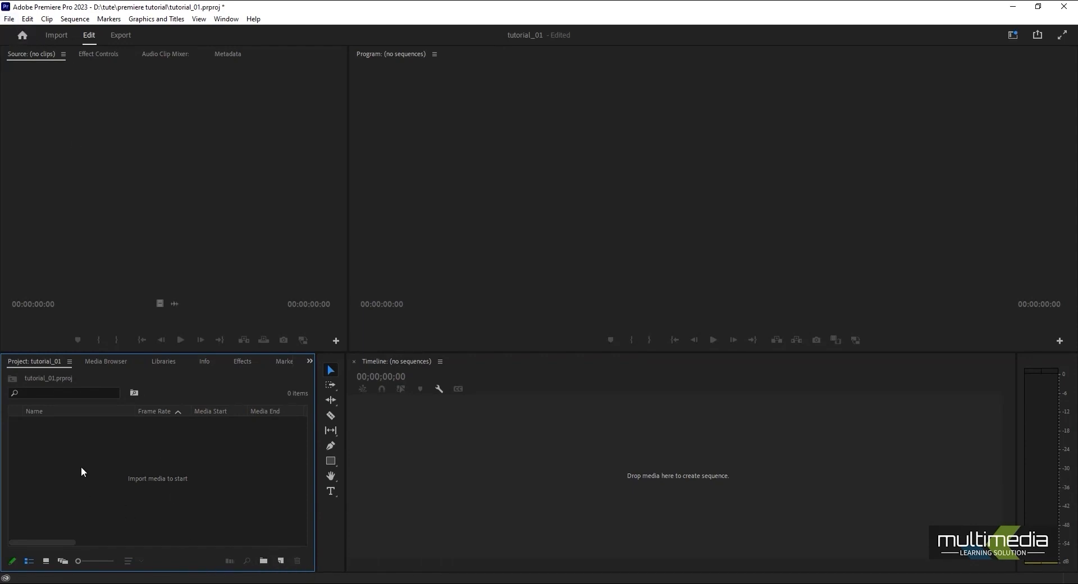
# Start creating a new sequence from the empty Project panel and collapse the Digital SLR preset group
pyautogui.rightClick(108, 470)
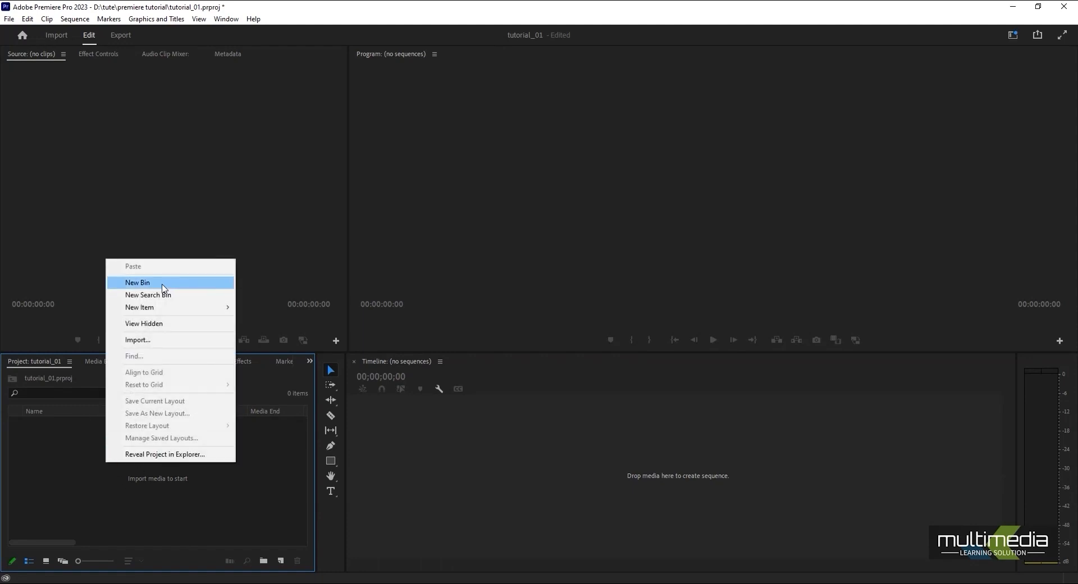
pyautogui.moveTo(158, 310)
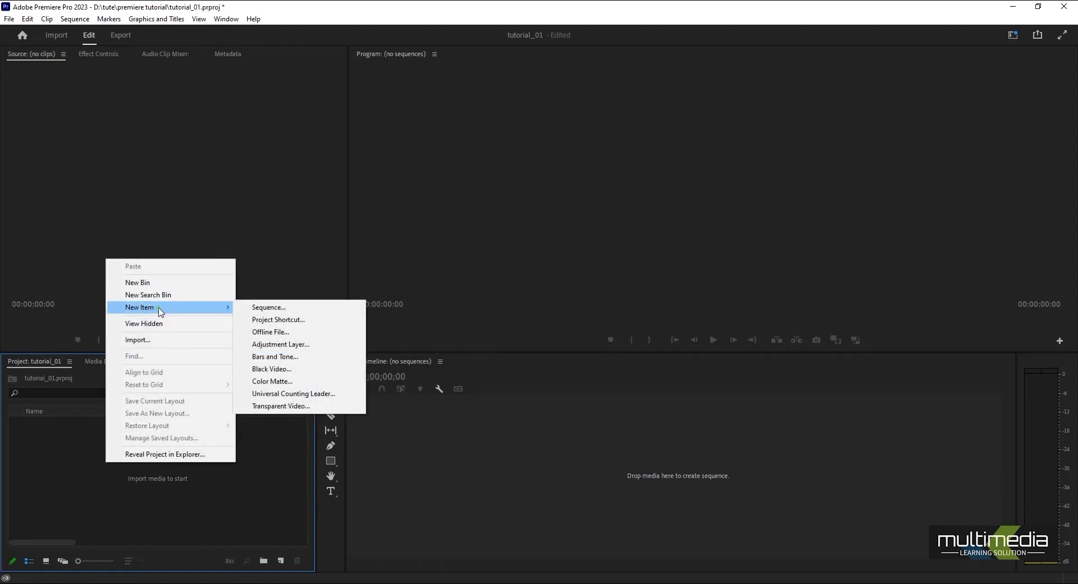
pyautogui.click(261, 310)
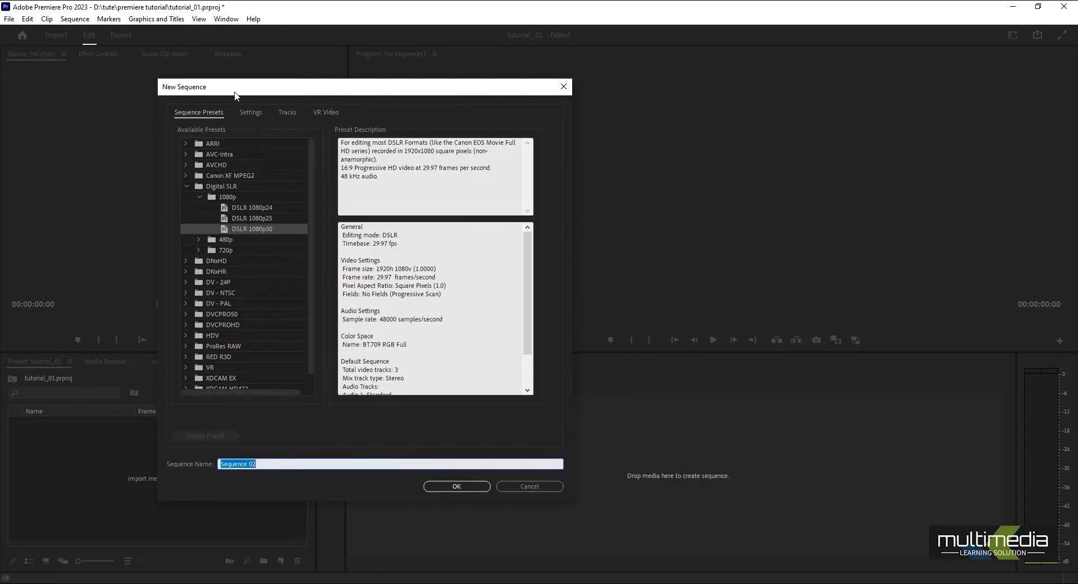
pyautogui.moveTo(235, 96); pyautogui.dragTo(324, 106)
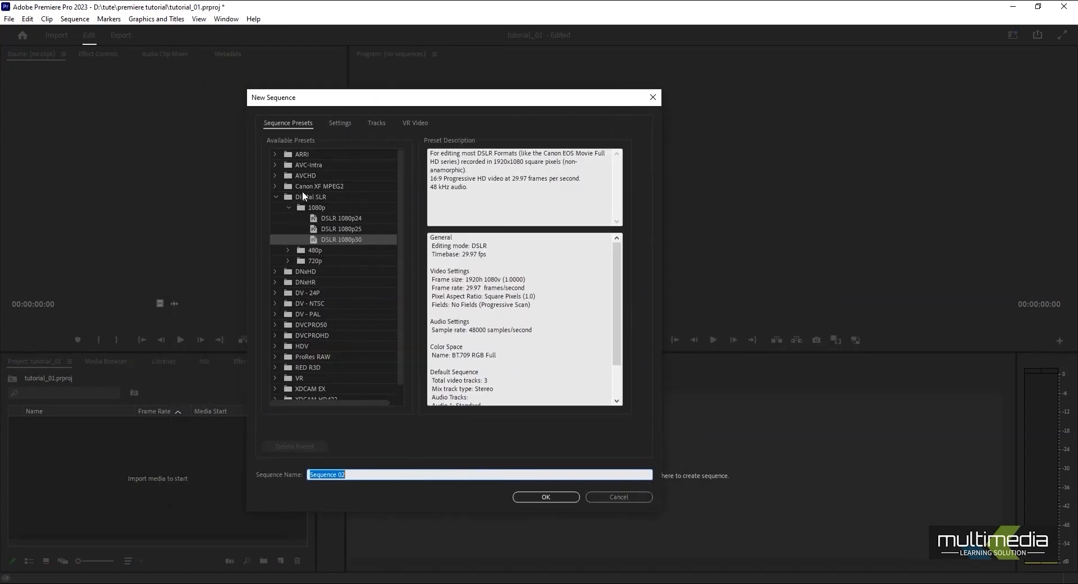
pyautogui.click(276, 196)
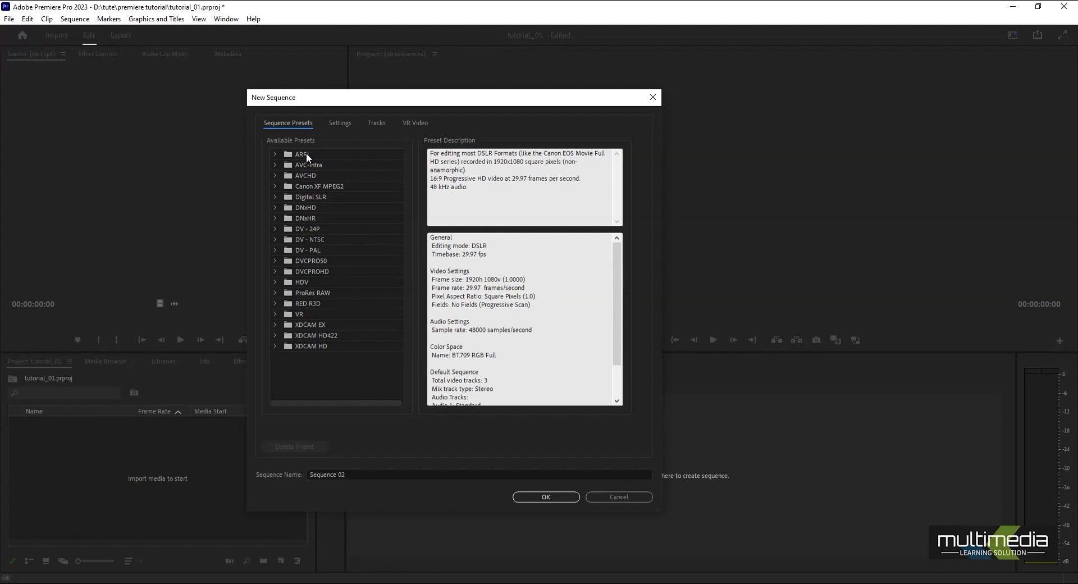
# Expand the DV - NTSC preset group and compare the descriptions of its Standard 32kHz and Widescreen 32kHz presets
pyautogui.click(317, 240)
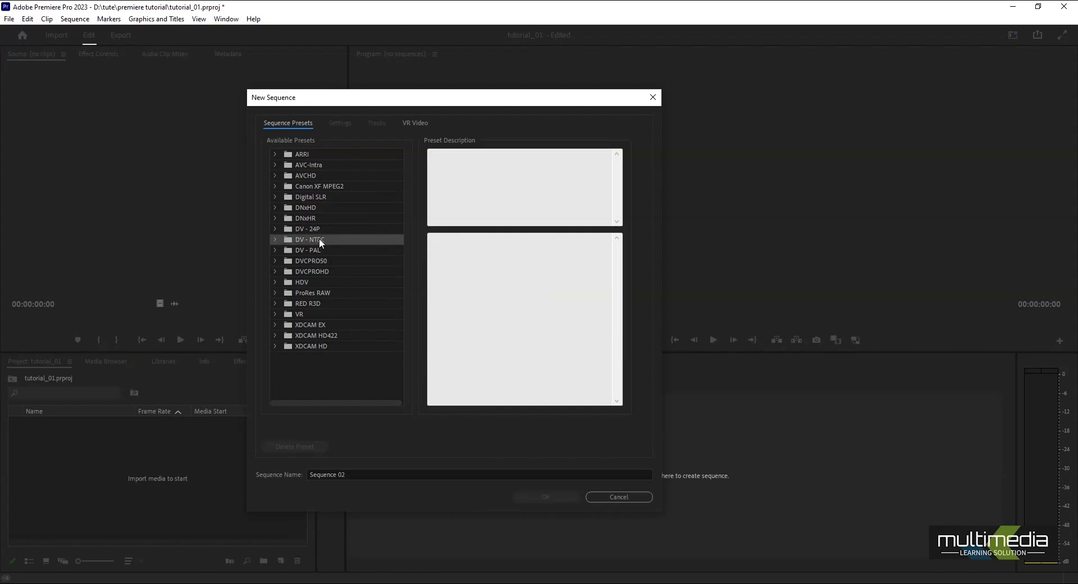
pyautogui.click(274, 239)
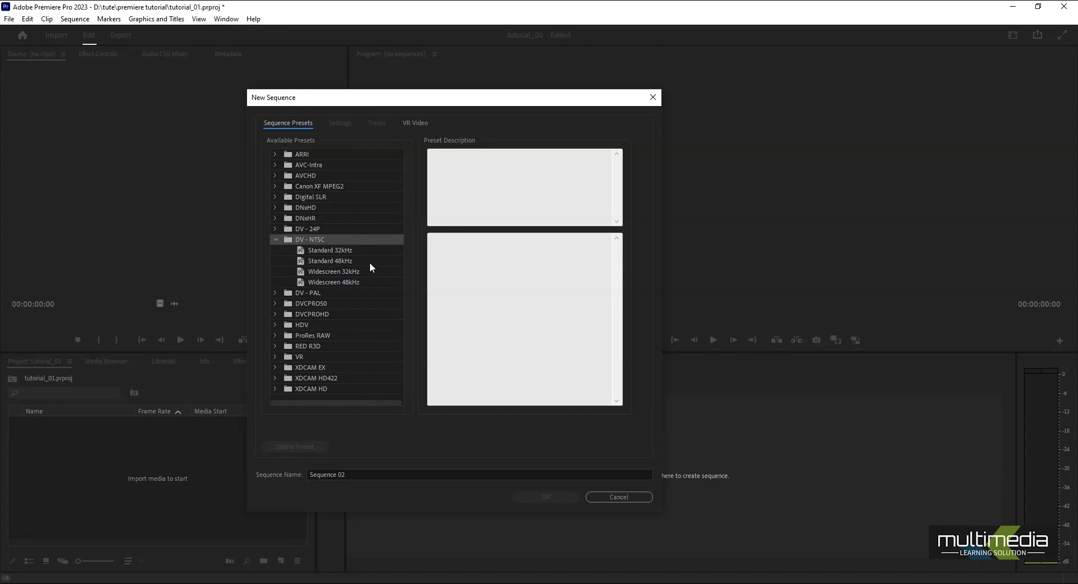
pyautogui.click(330, 251)
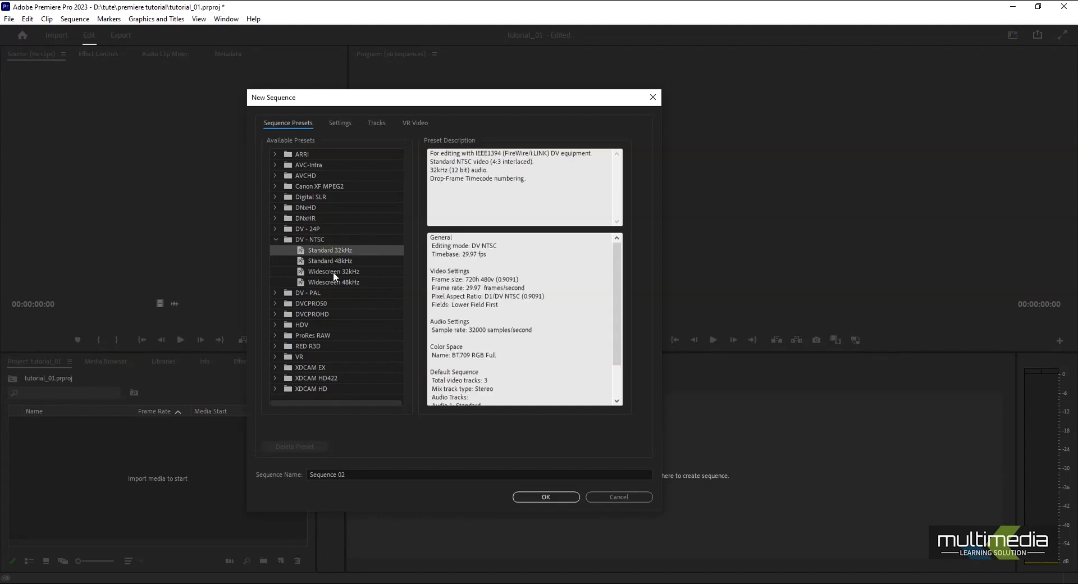
pyautogui.click(335, 272)
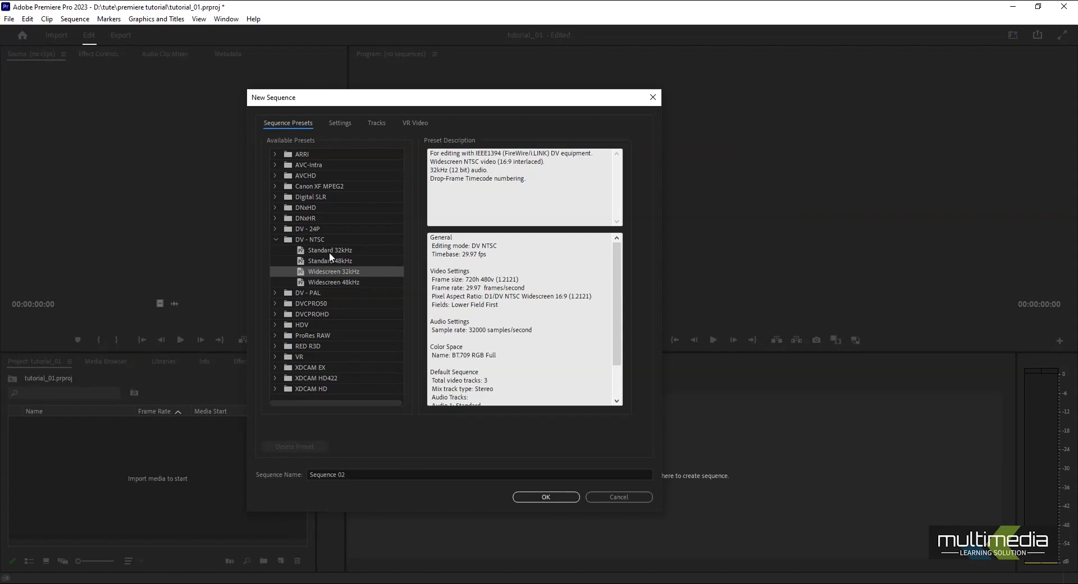
pyautogui.click(329, 251)
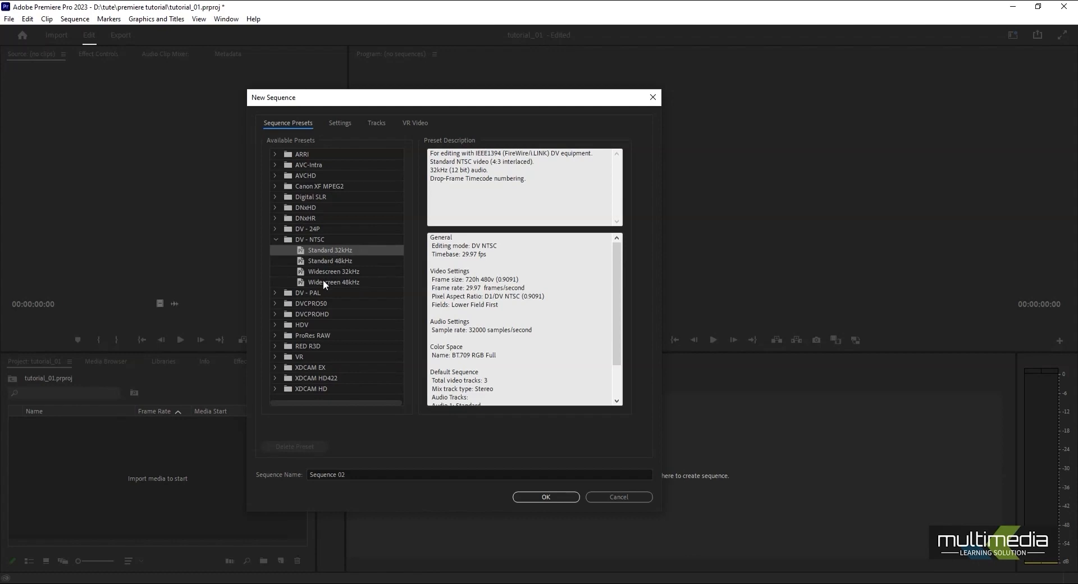
pyautogui.click(328, 271)
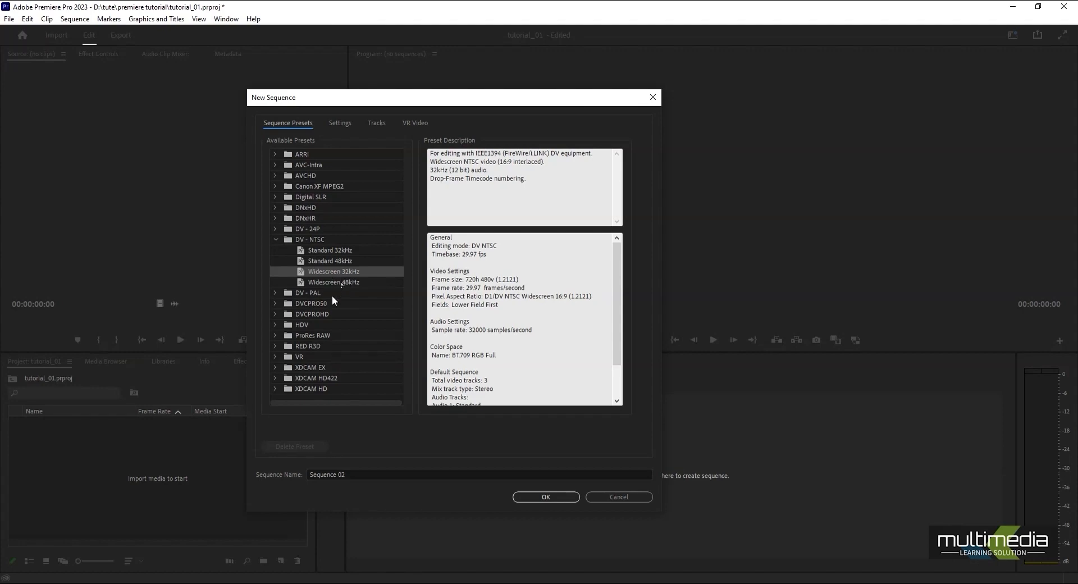
# Compare the frame rates of the DV - NTSC and DV - PAL presets, finishing with the DV - PAL Widescreen 32kHz preset selected
pyautogui.click(275, 292)
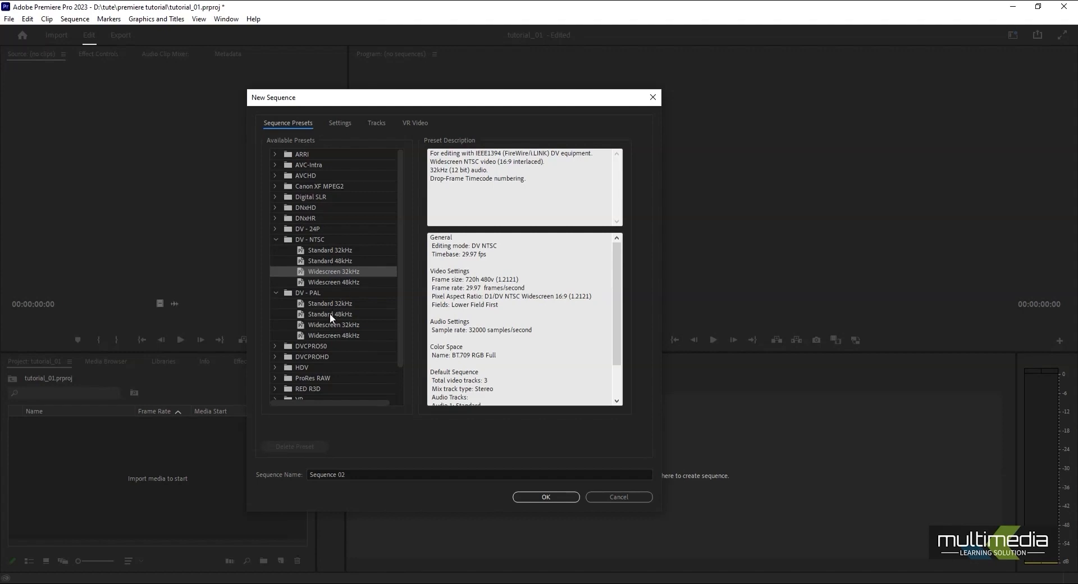
pyautogui.click(329, 313)
pyautogui.moveTo(467, 287); pyautogui.dragTo(477, 287)
pyautogui.click(334, 260)
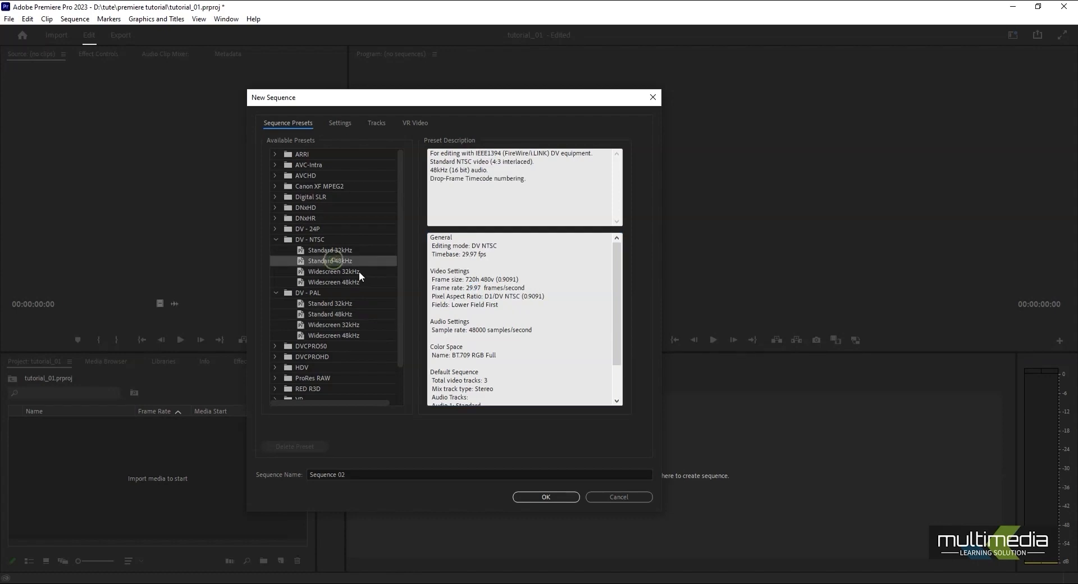
pyautogui.click(467, 289)
pyautogui.moveTo(467, 287); pyautogui.dragTo(483, 288)
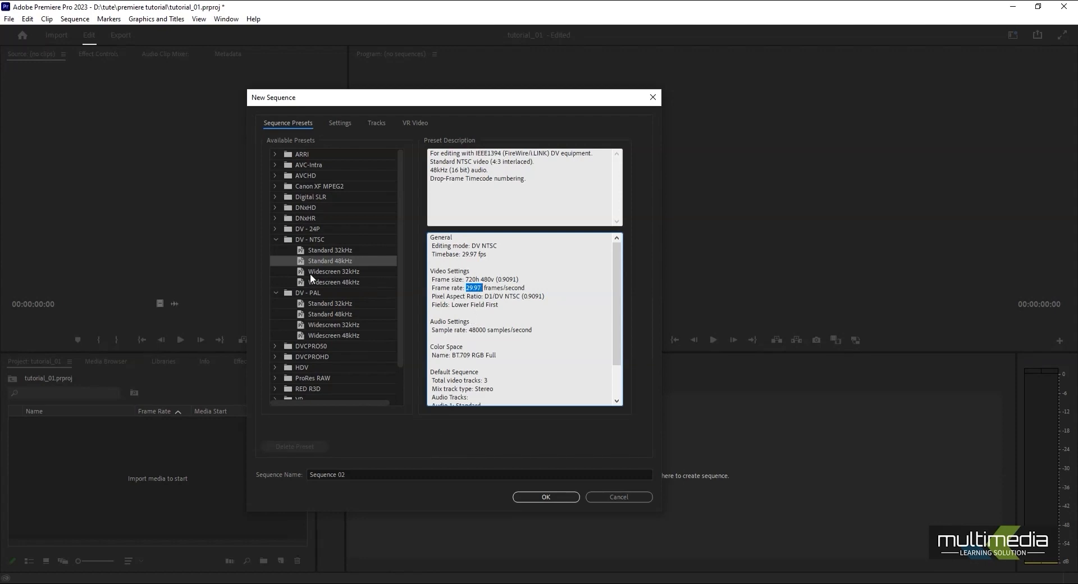
pyautogui.click(332, 324)
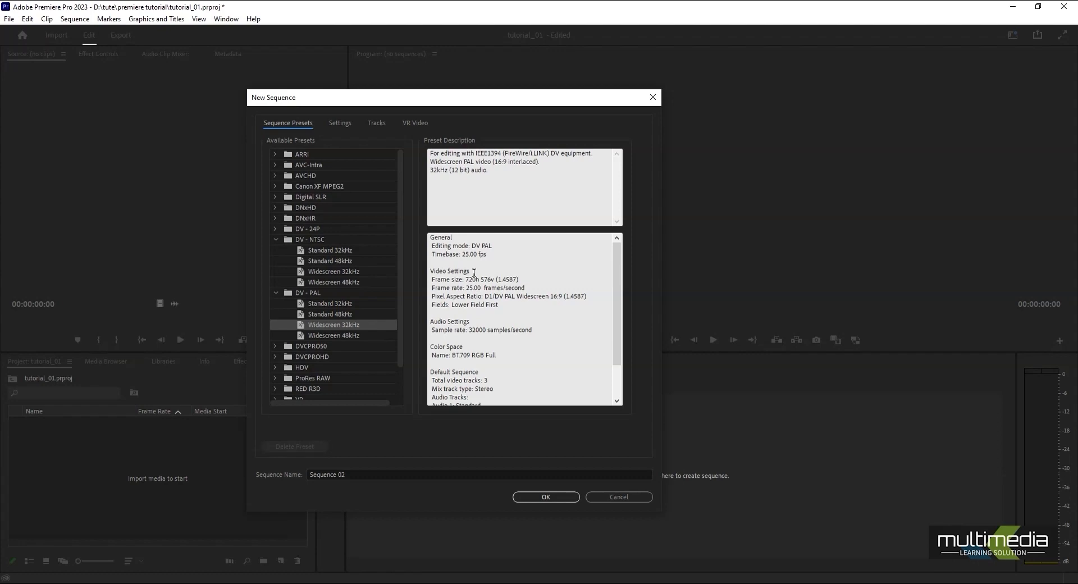
# Collapse the DV - NTSC and DV - PAL preset groups and briefly view the Digital SLR presets
pyautogui.click(275, 239)
pyautogui.click(275, 250)
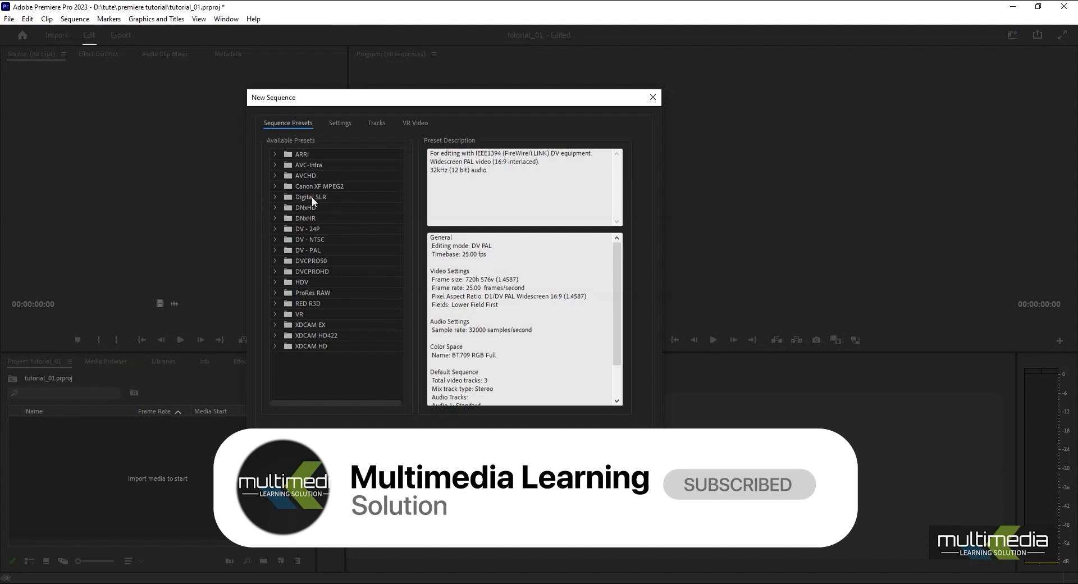
pyautogui.click(275, 197)
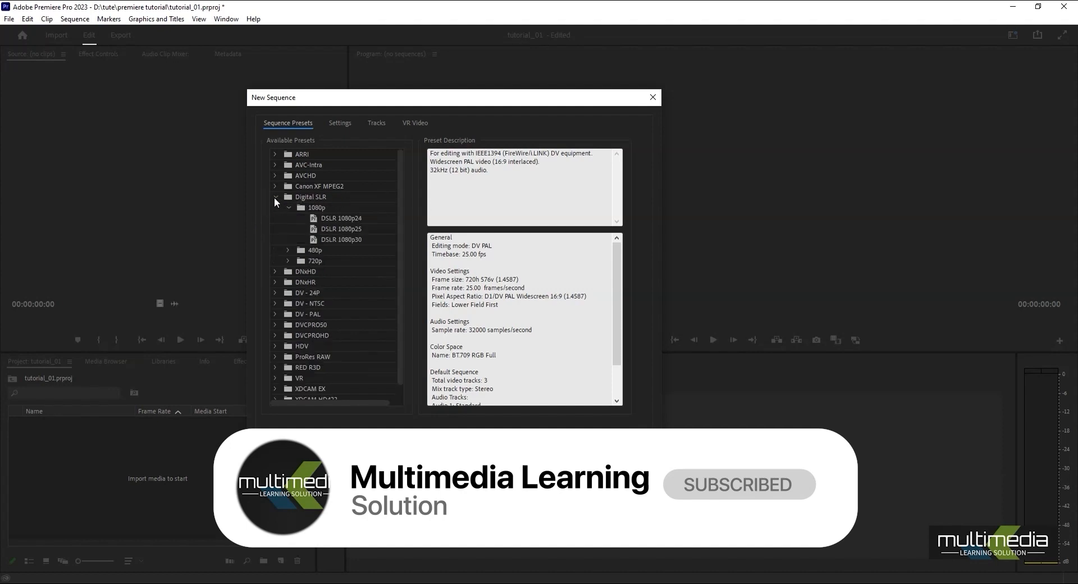
pyautogui.click(274, 197)
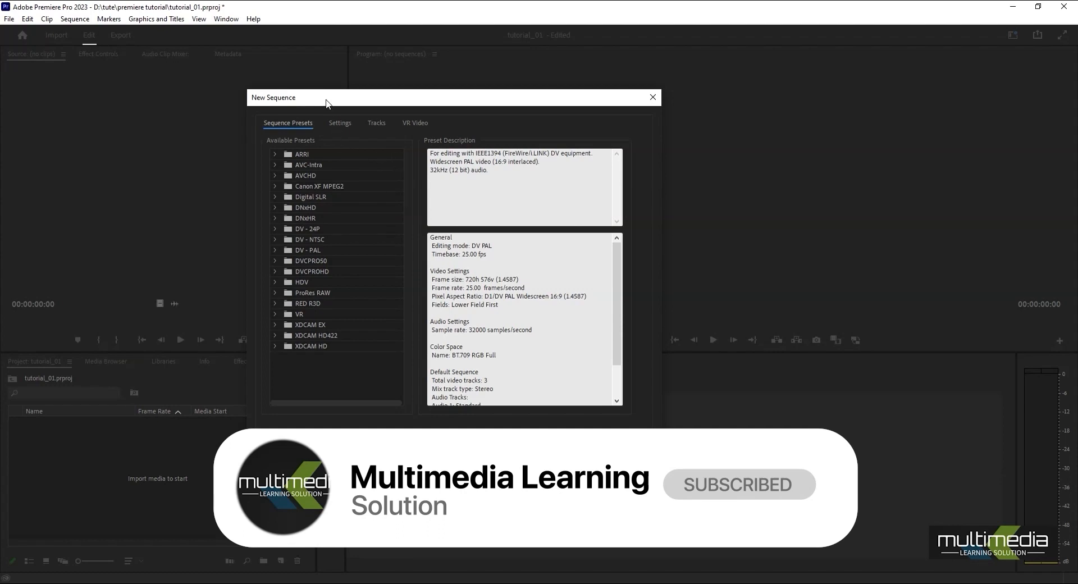
pyautogui.moveTo(326, 98); pyautogui.dragTo(388, 111)
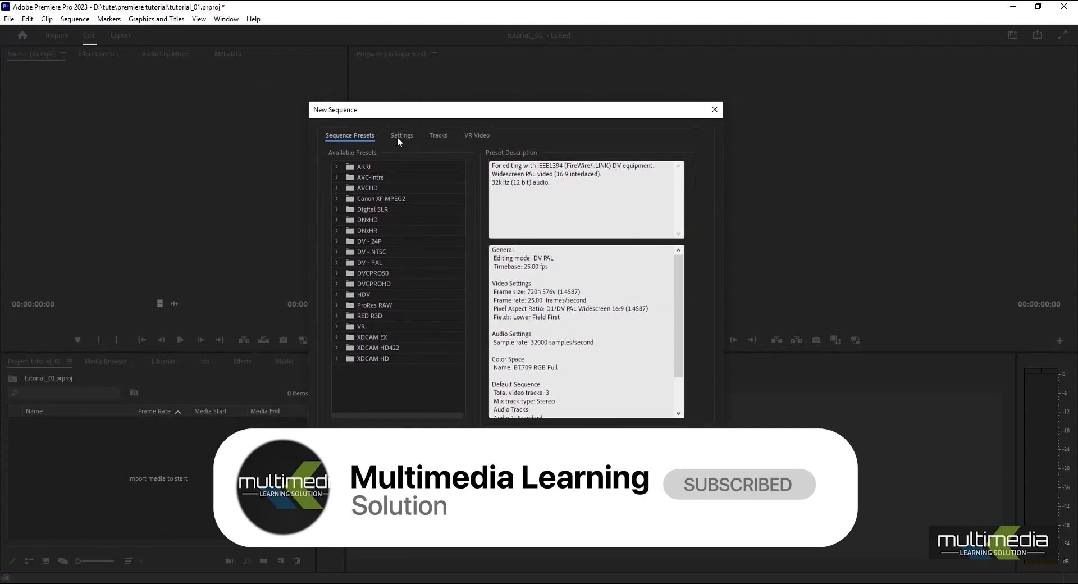
# Set the new sequence's editing mode to Custom
pyautogui.click(398, 137)
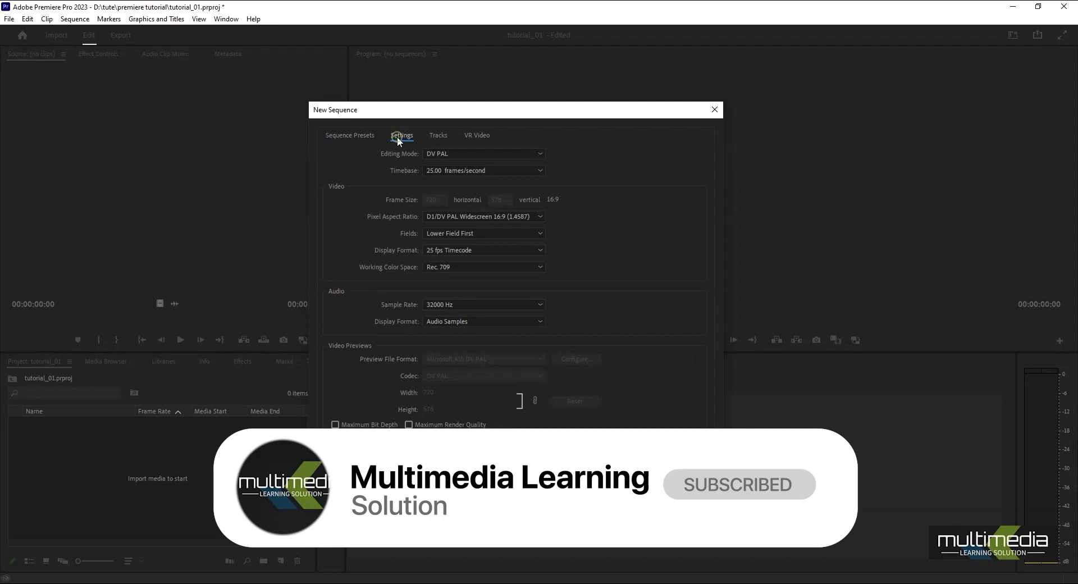
pyautogui.click(429, 153)
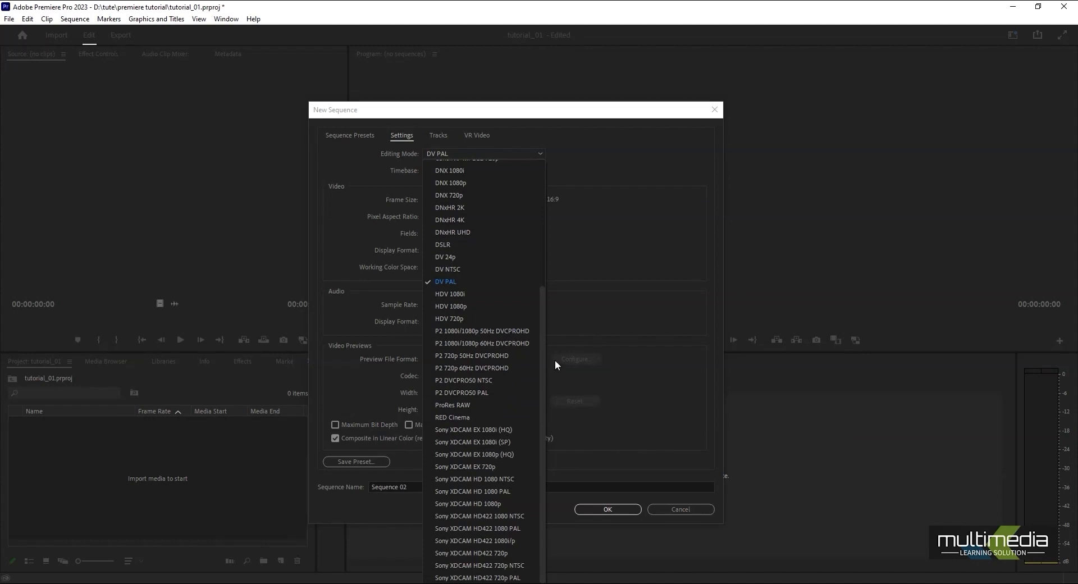
pyautogui.moveTo(540, 359); pyautogui.dragTo(541, 350)
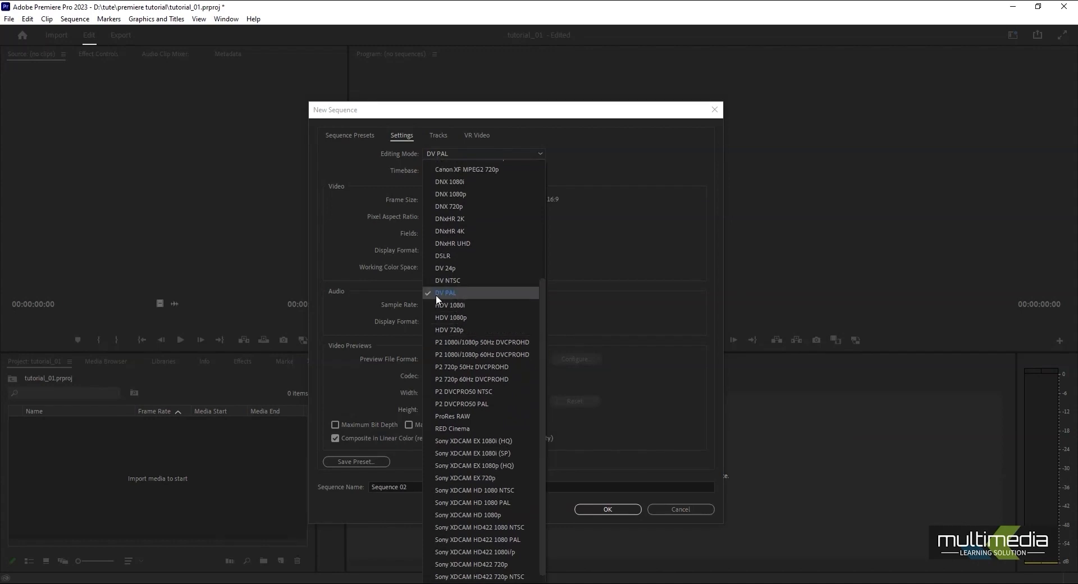
pyautogui.moveTo(541, 295); pyautogui.dragTo(523, 169)
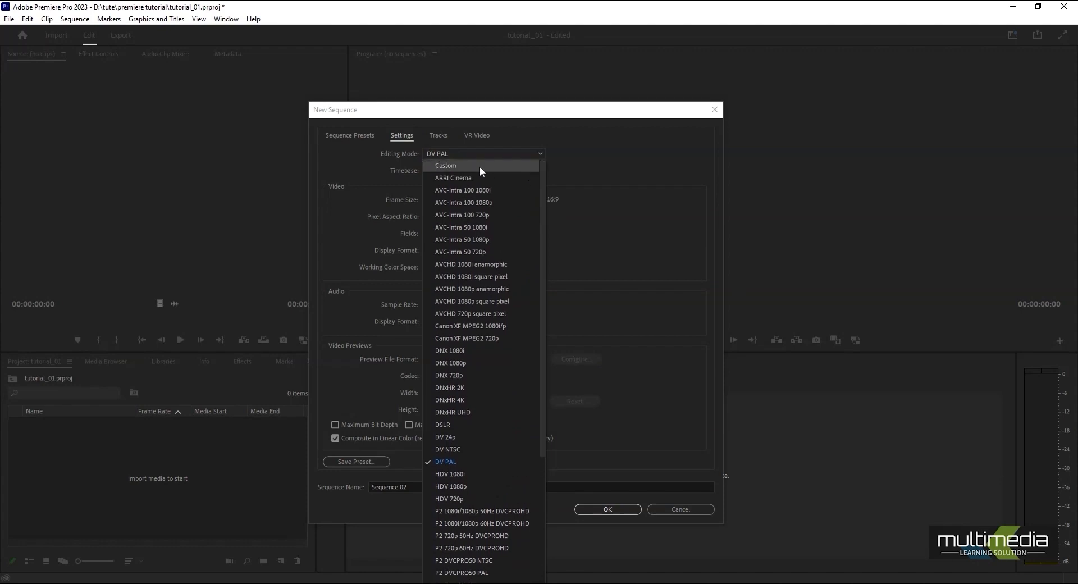
pyautogui.click(441, 167)
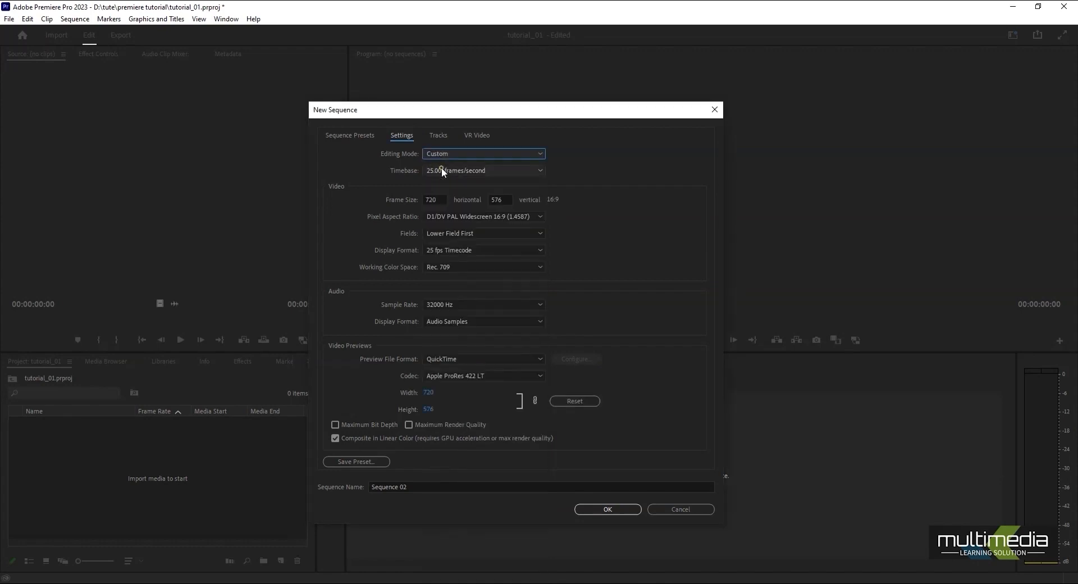
# Set the sequence's frame size to 1080 horizontal by 1920 vertical
pyautogui.click(436, 202)
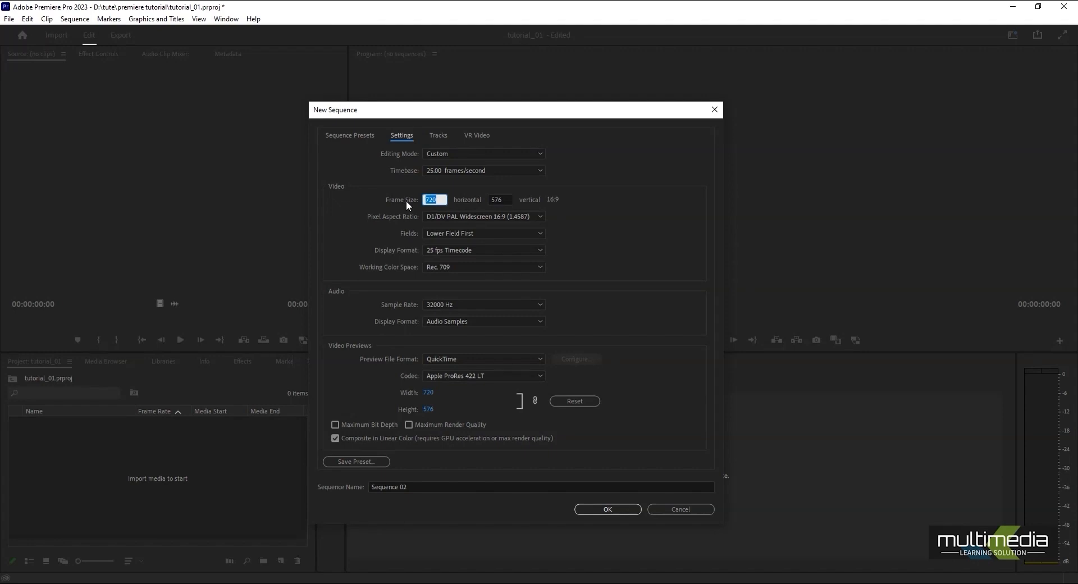
pyautogui.write('1080')
pyautogui.click(501, 199)
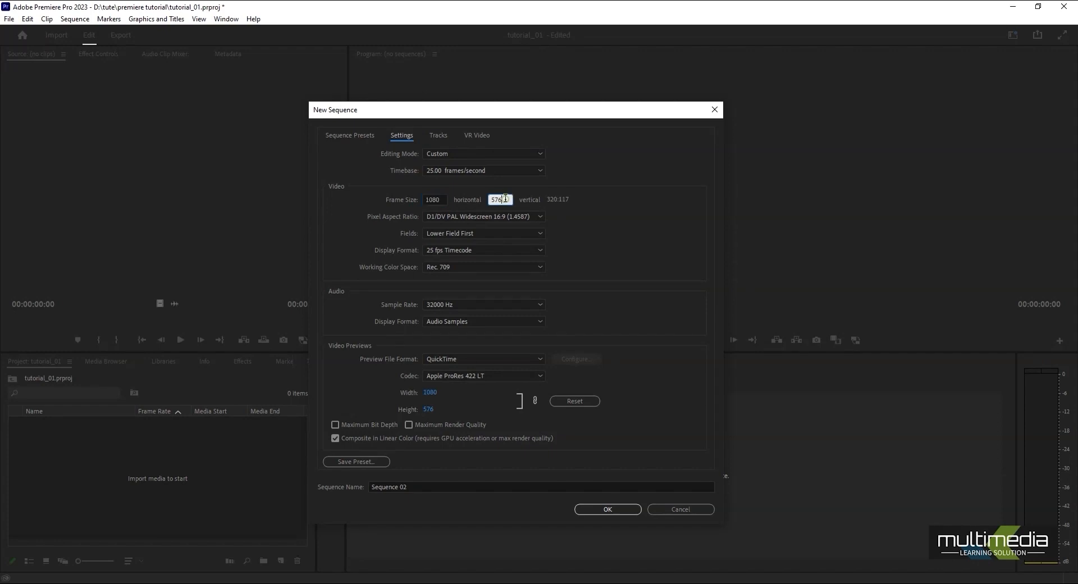
pyautogui.write('1920')
pyautogui.moveTo(428, 112); pyautogui.dragTo(361, 96)
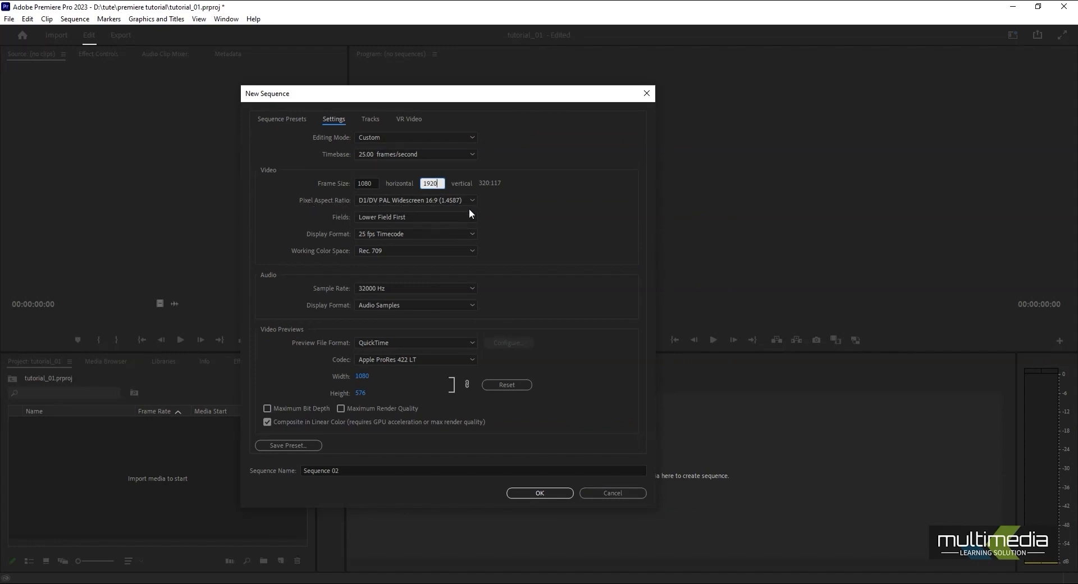
# Check the pixel aspect ratio options, and set the fields to No Fields (Progressive Scan) and the audio sample rate to 48000 Hz
pyautogui.click(393, 202)
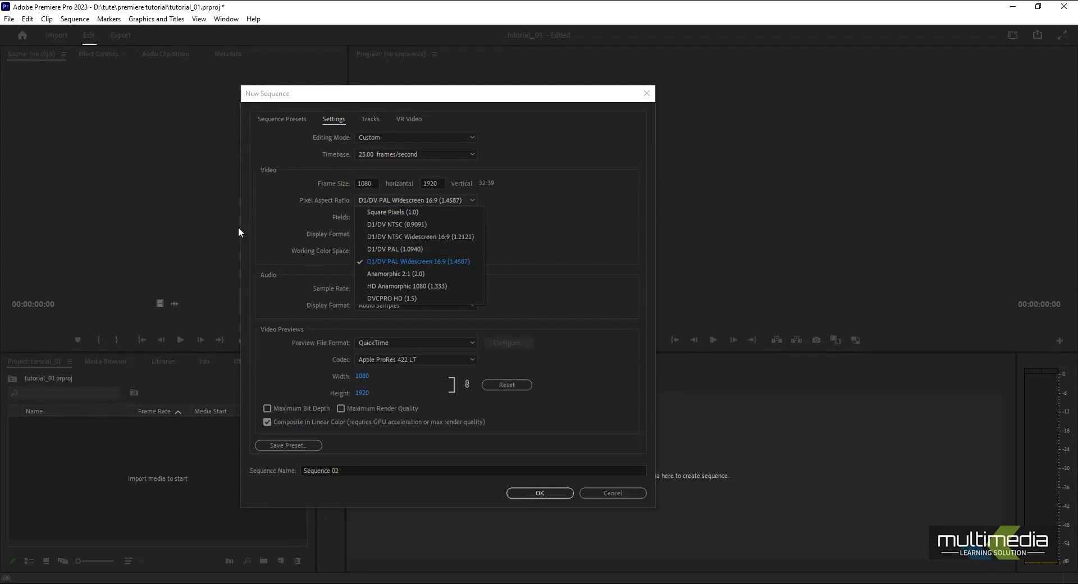
pyautogui.click(321, 203)
pyautogui.click(400, 218)
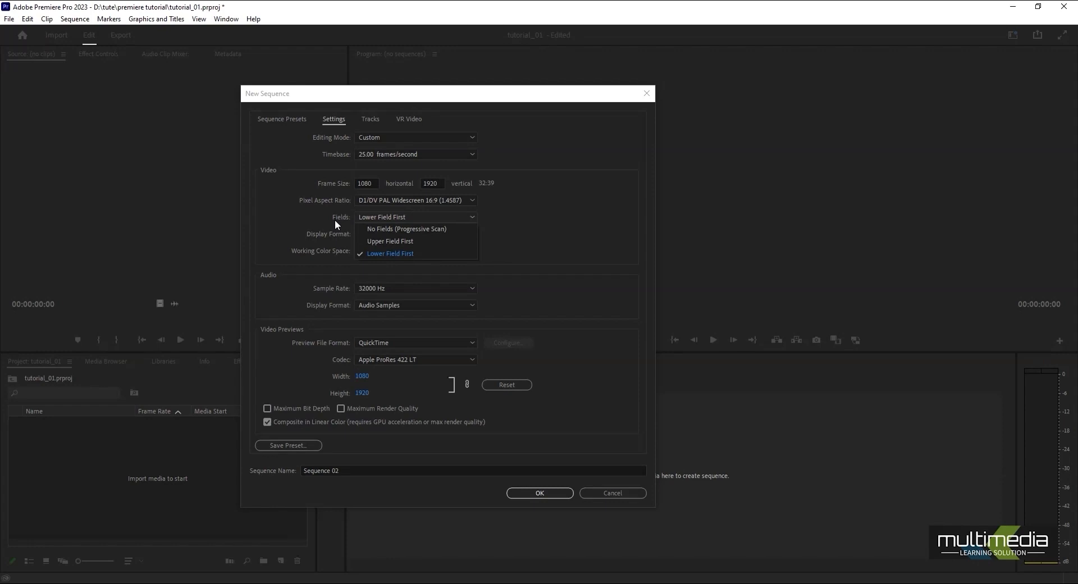
pyautogui.click(444, 230)
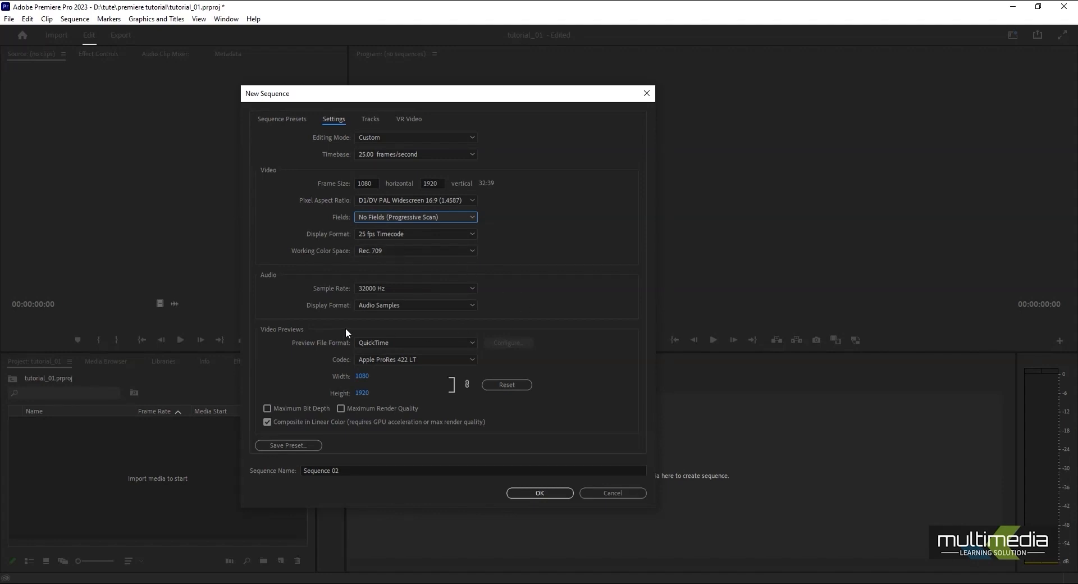
pyautogui.click(402, 288)
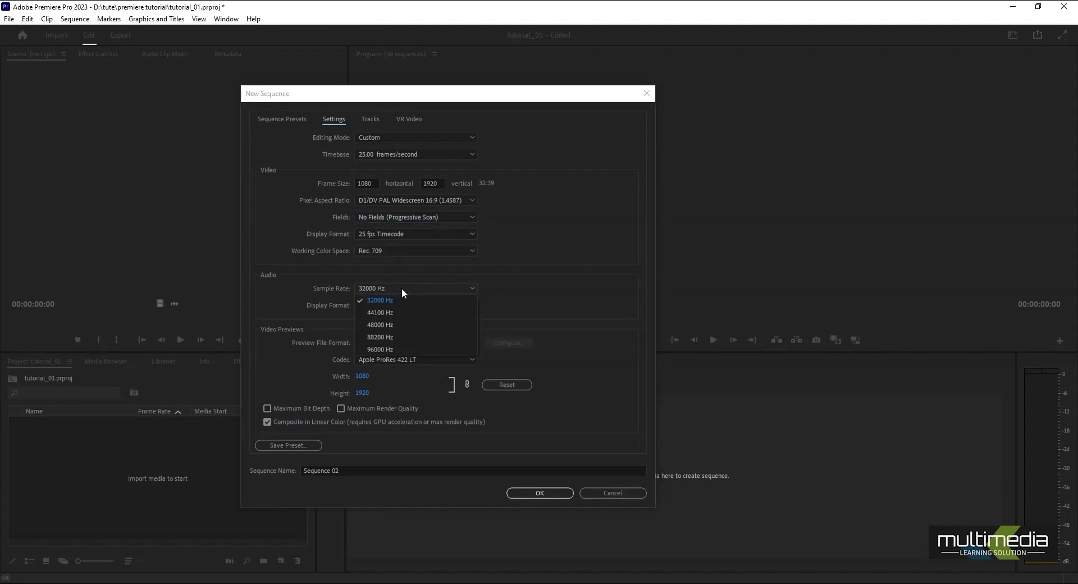
pyautogui.click(387, 328)
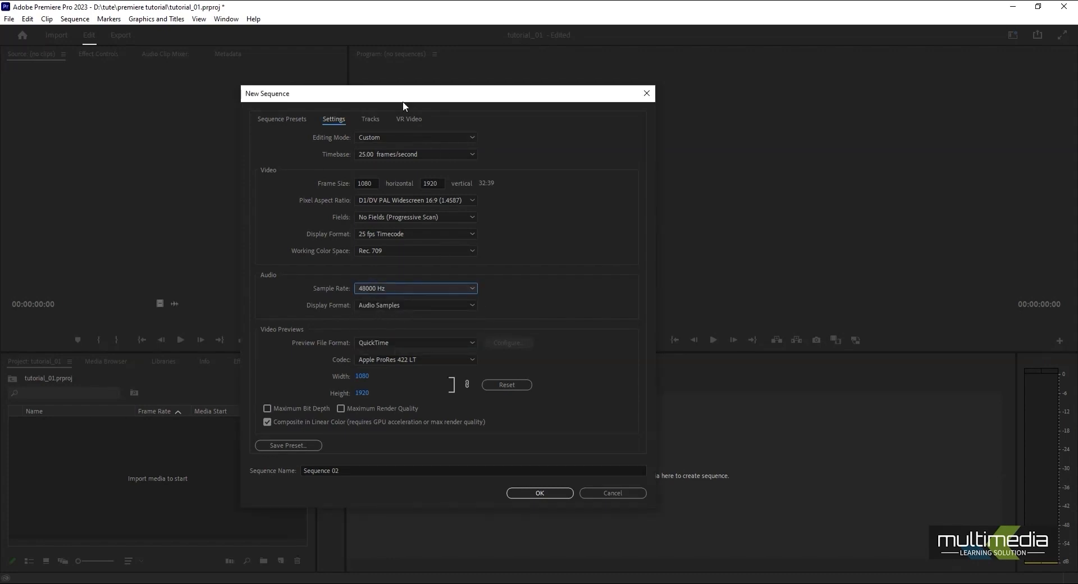
# Review the available video preview codecs for the new sequence, keeping Apple ProRes 422 LT
pyautogui.moveTo(398, 97); pyautogui.dragTo(396, 90)
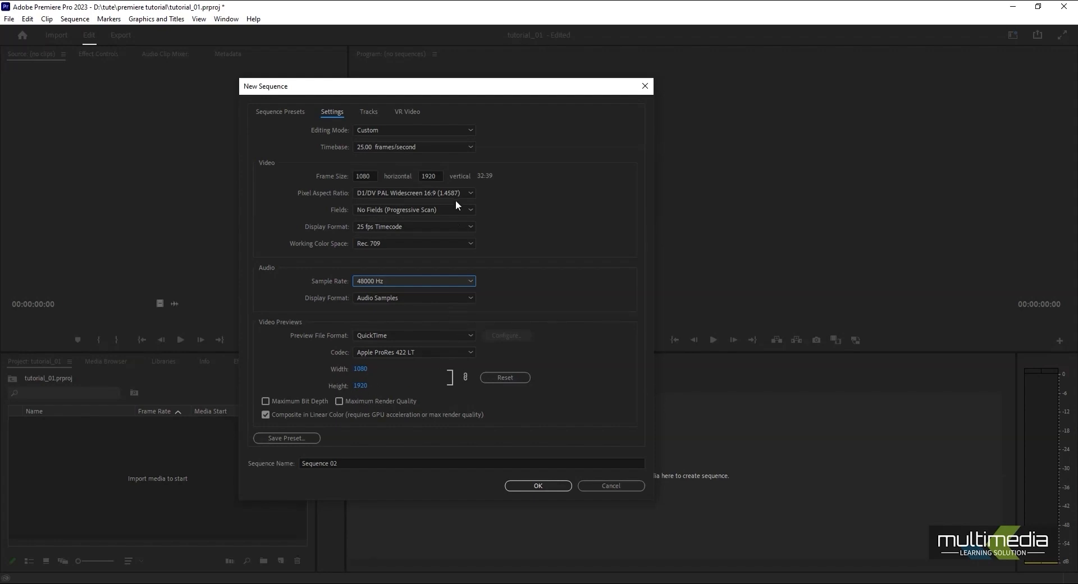
pyautogui.moveTo(387, 91); pyautogui.dragTo(365, 76)
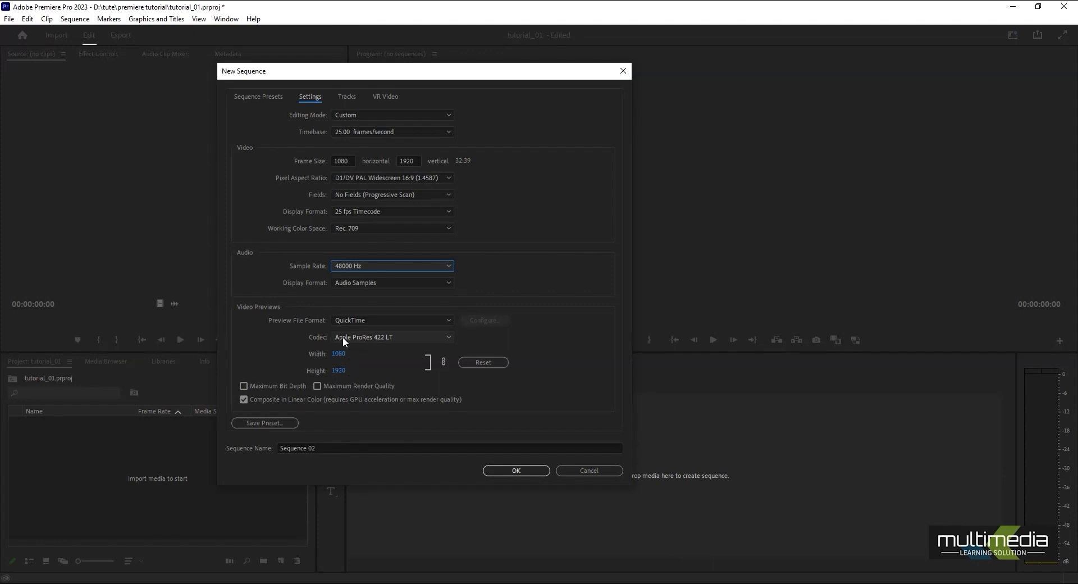
pyautogui.click(376, 337)
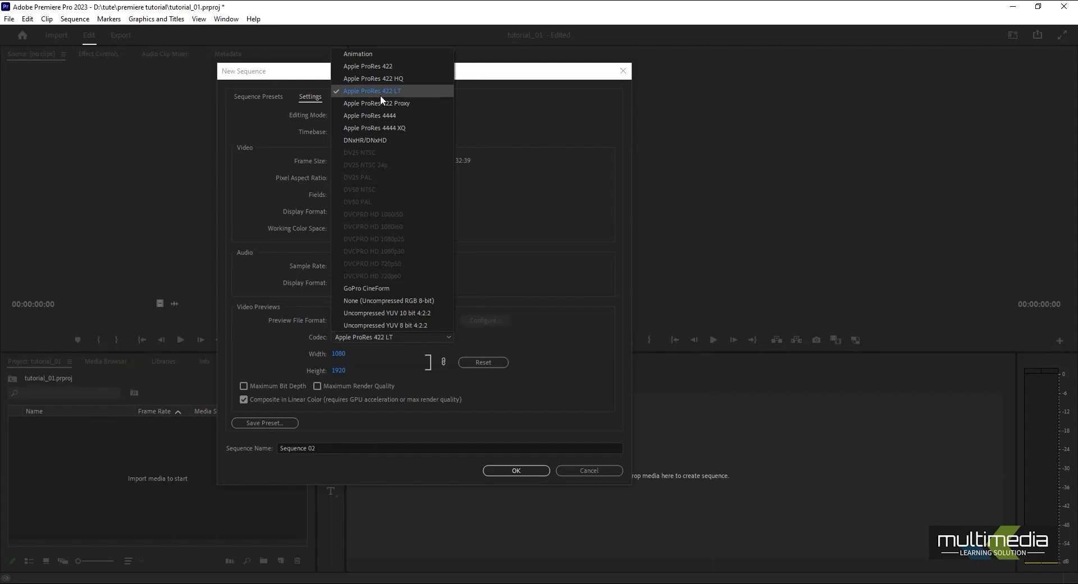
pyautogui.click(435, 502)
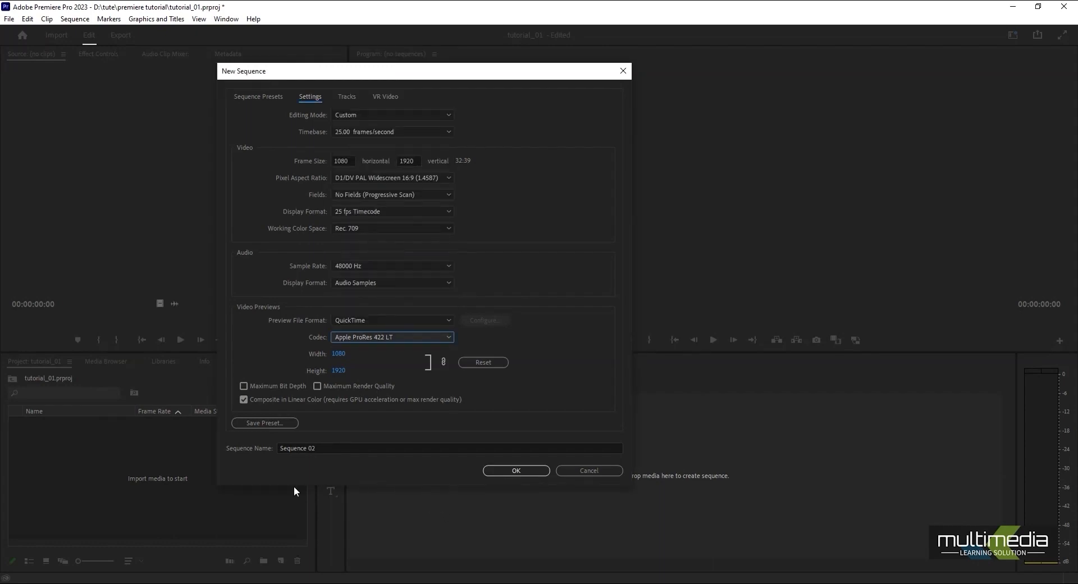
# Name the new sequence session2, return to the sequence presets and create the sequence
pyautogui.click(270, 447)
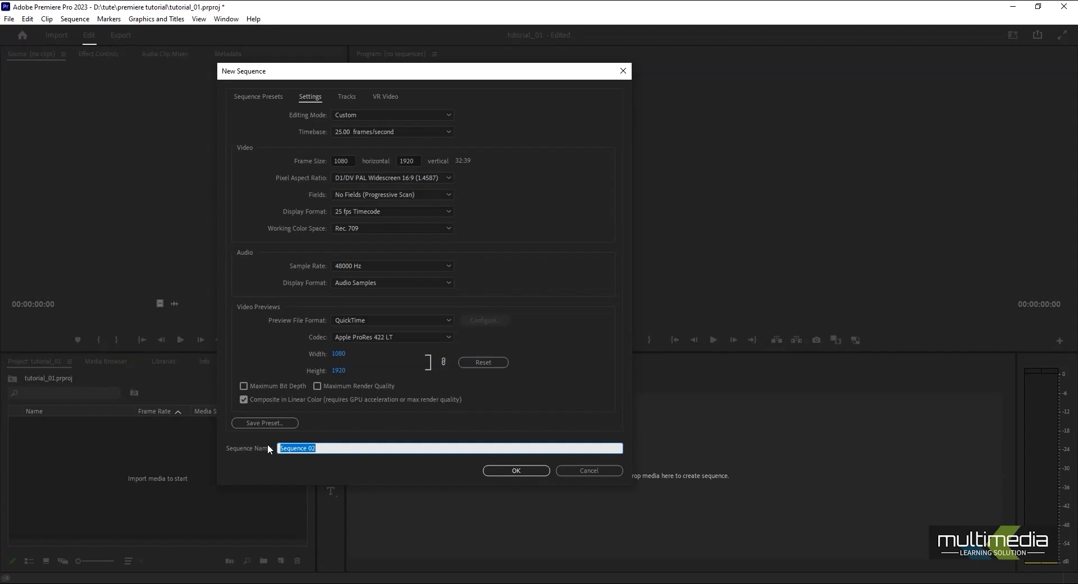
pyautogui.write('session')
pyautogui.moveTo(317, 79); pyautogui.dragTo(262, 87)
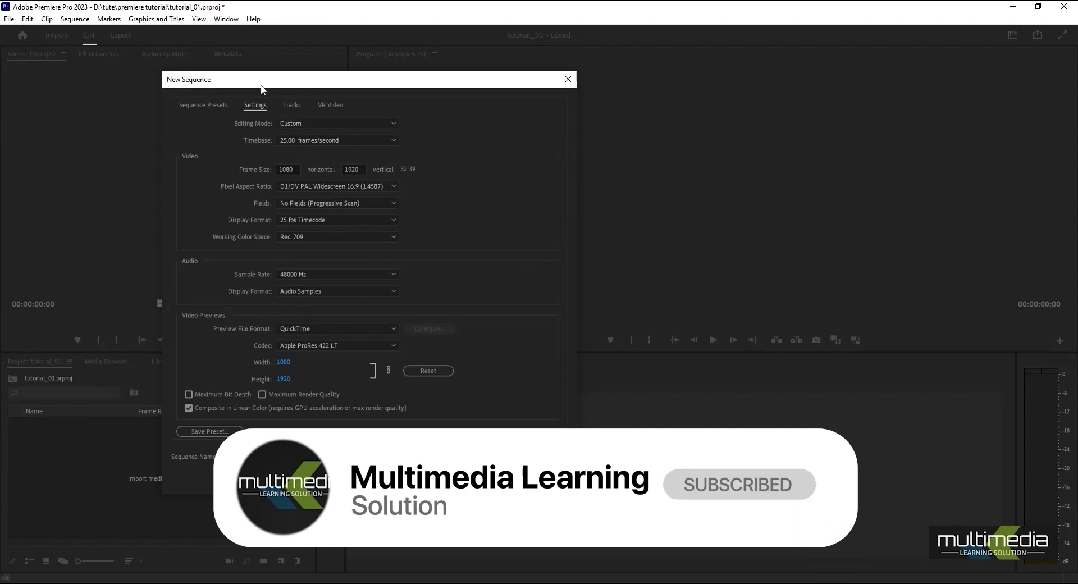
pyautogui.moveTo(255, 79); pyautogui.dragTo(292, 80)
pyautogui.click(242, 106)
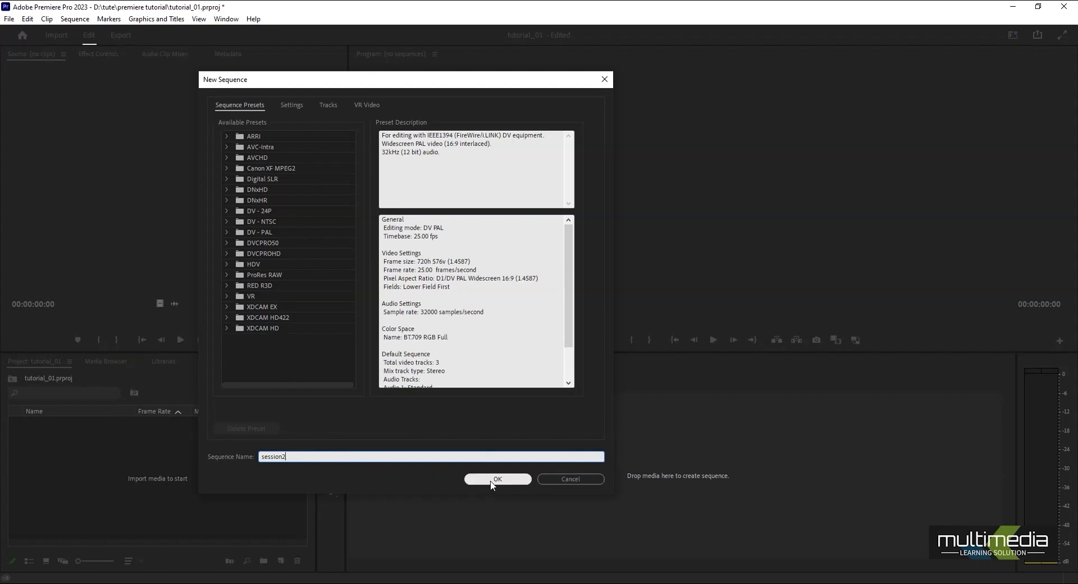
pyautogui.click(496, 479)
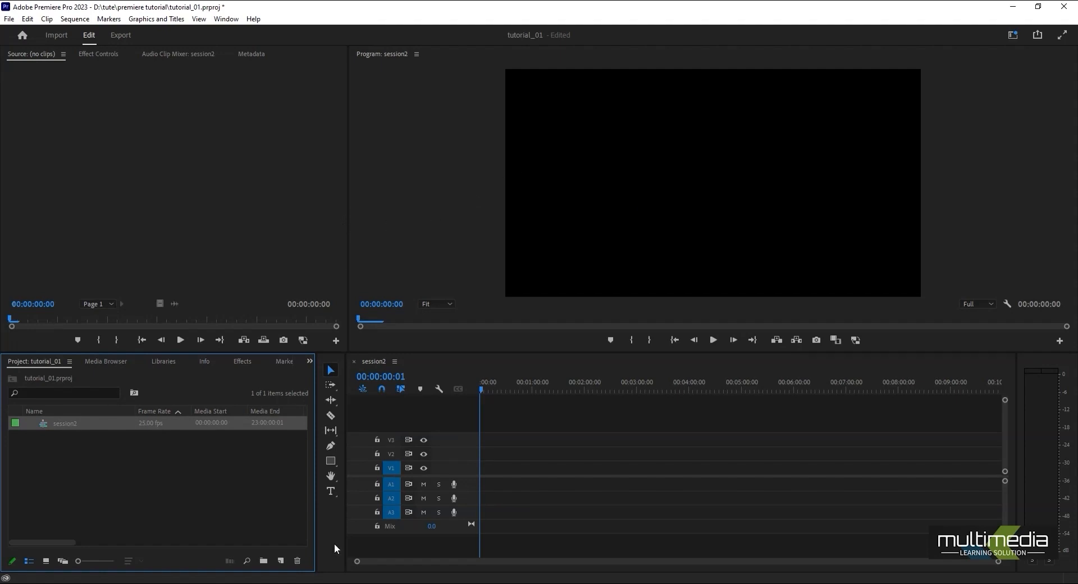
pyautogui.click(87, 520)
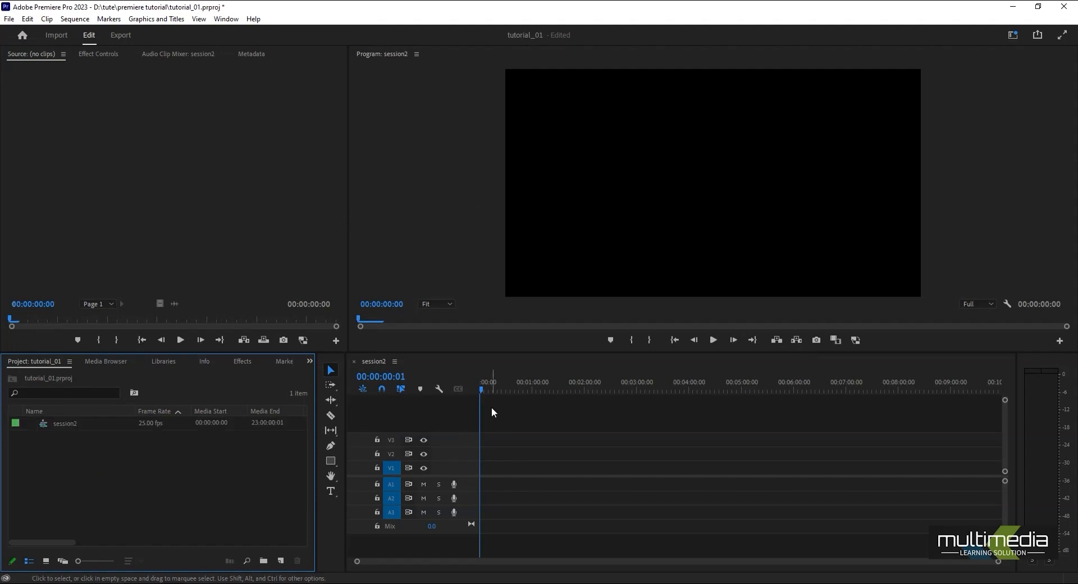
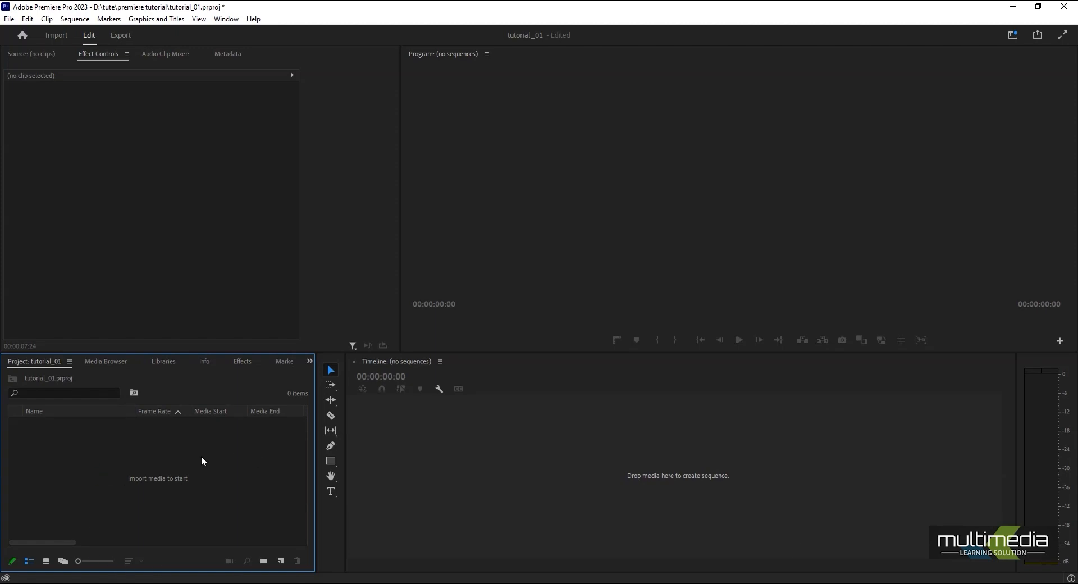
# Import MVI_0977.MOV and MVI_0978.MOV from the footages folder into the project
pyautogui.click(10, 20)
pyautogui.click(32, 311)
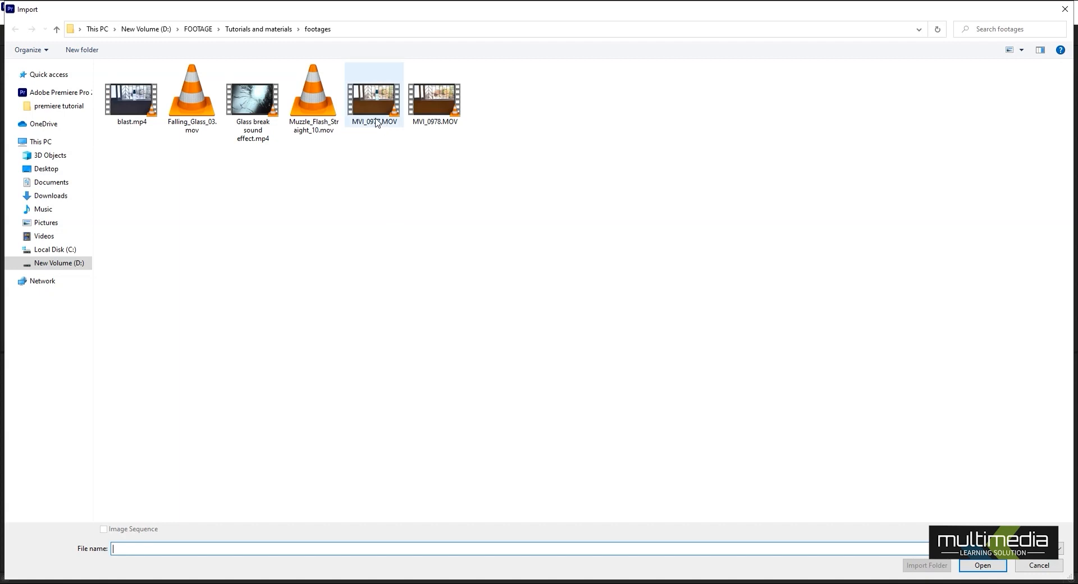
pyautogui.moveTo(367, 171); pyautogui.dragTo(440, 113)
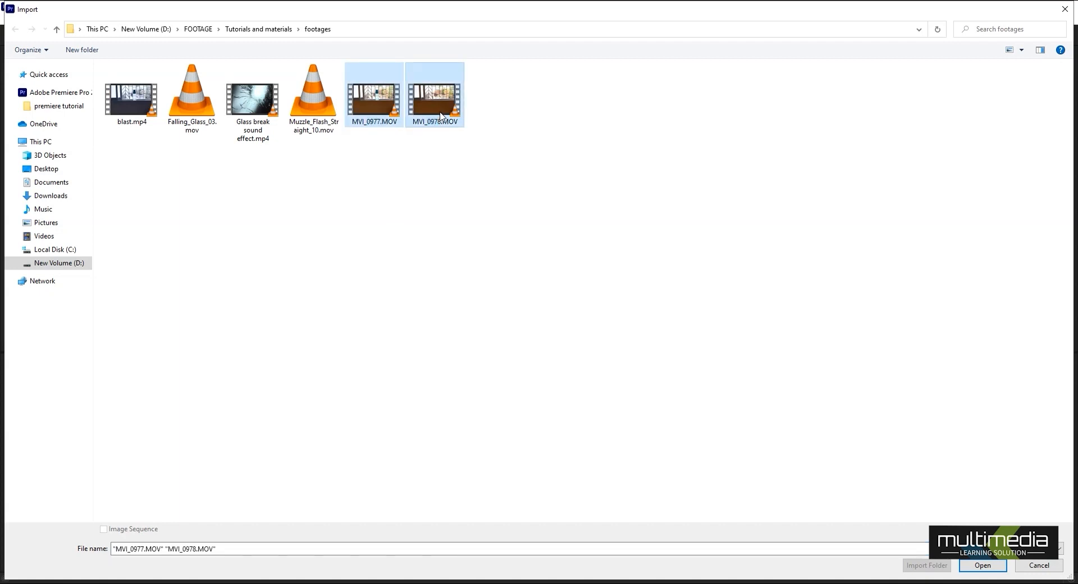
pyautogui.click(979, 570)
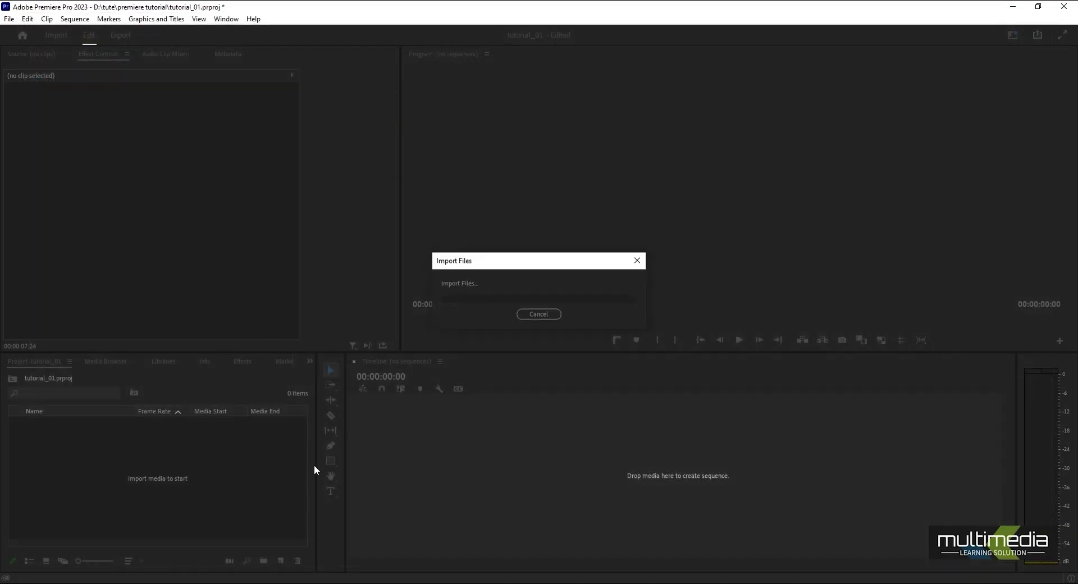
# View MVI_0977.MOV and MVI_0978.MOV one after the other in the Source monitor
pyautogui.click(42, 427)
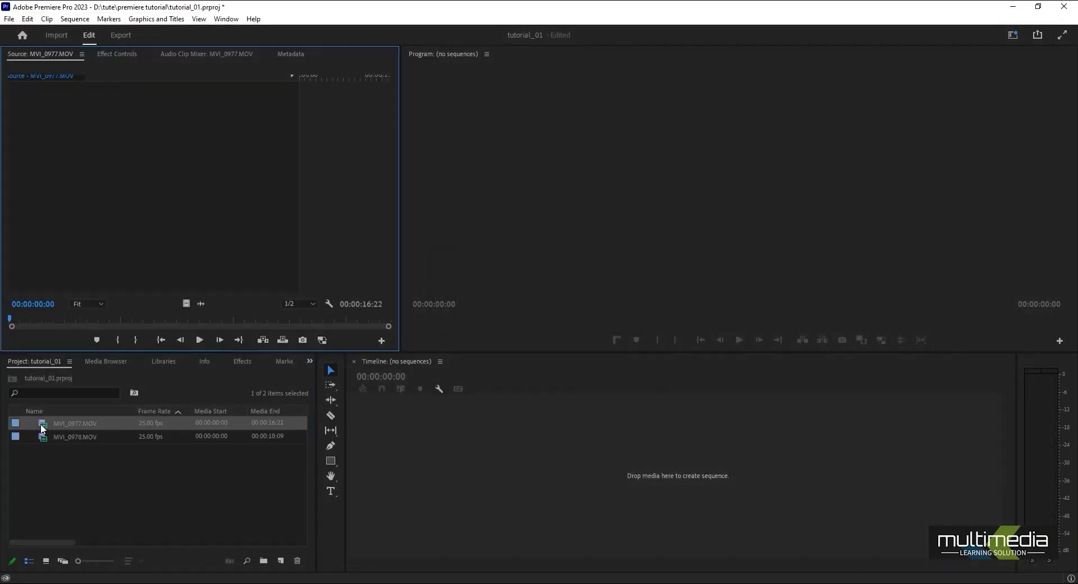
pyautogui.doubleClick(42, 426)
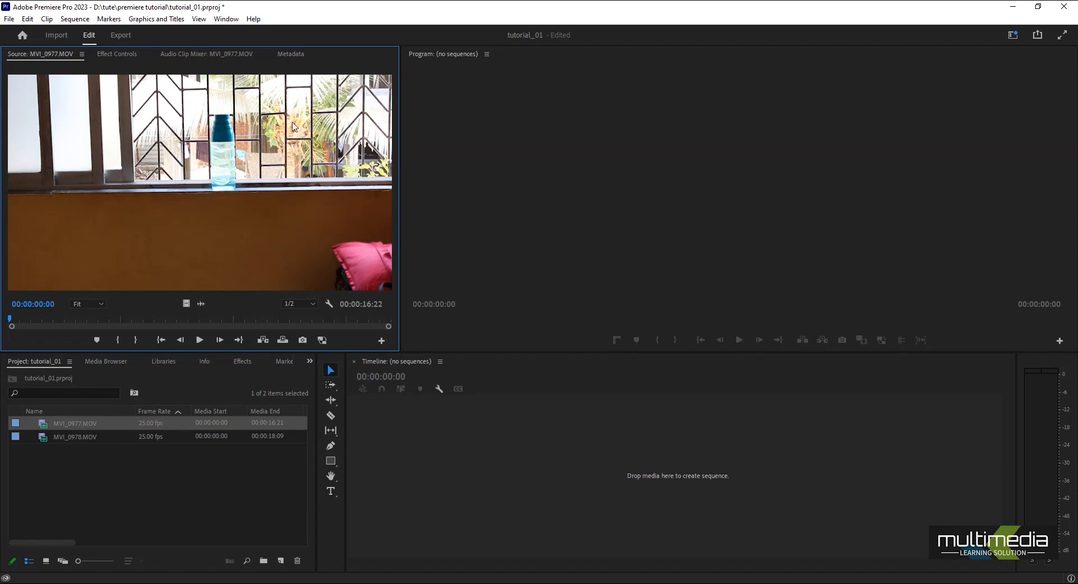
pyautogui.doubleClick(79, 435)
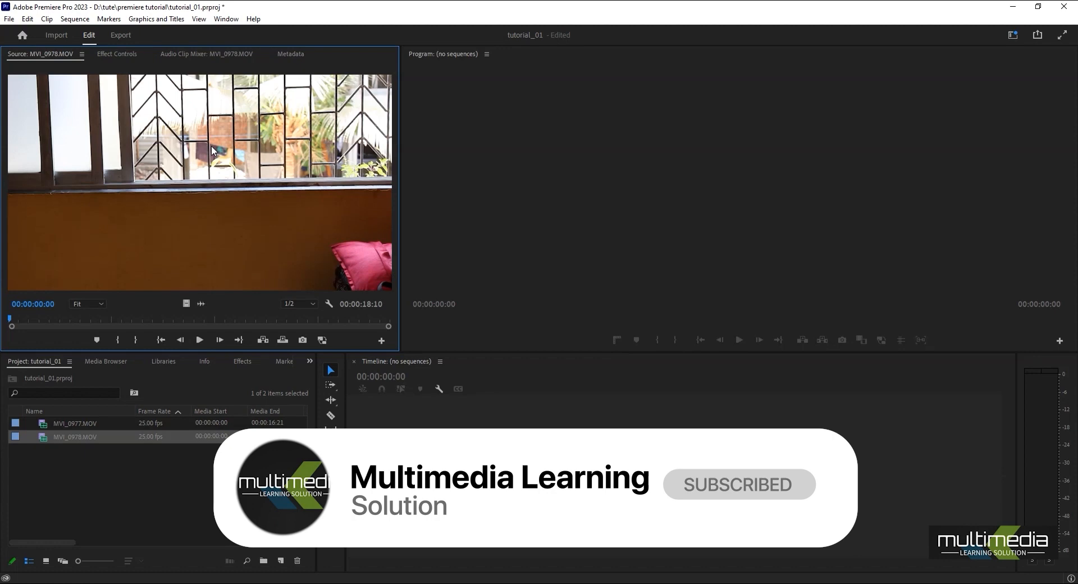
pyautogui.click(131, 489)
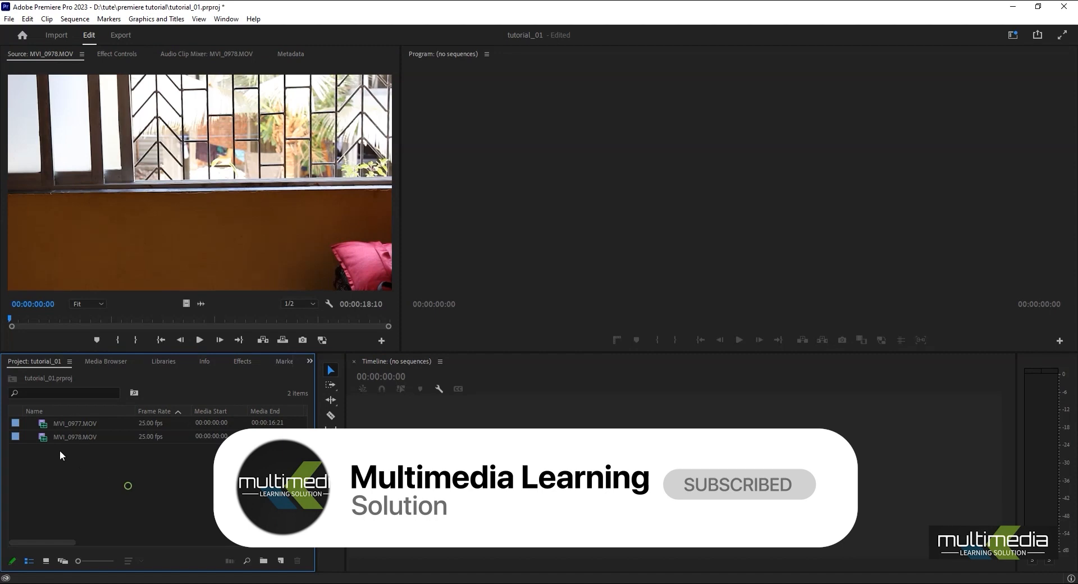
# Create a sequence from MVI_0978.MOV by placing the clip in the empty timeline
pyautogui.click(63, 437)
pyautogui.moveTo(63, 436); pyautogui.dragTo(416, 461)
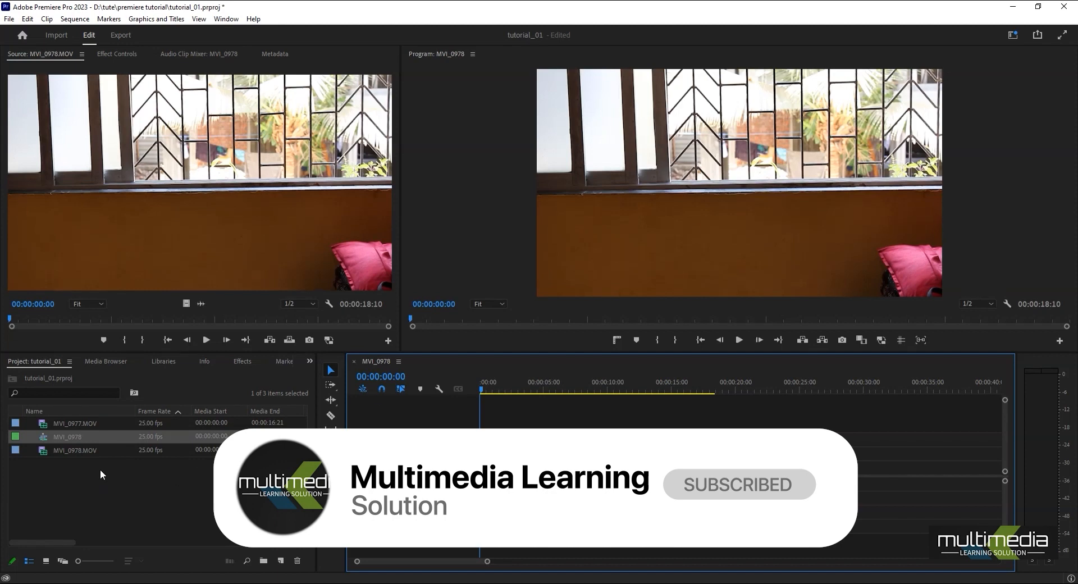
pyautogui.click(80, 449)
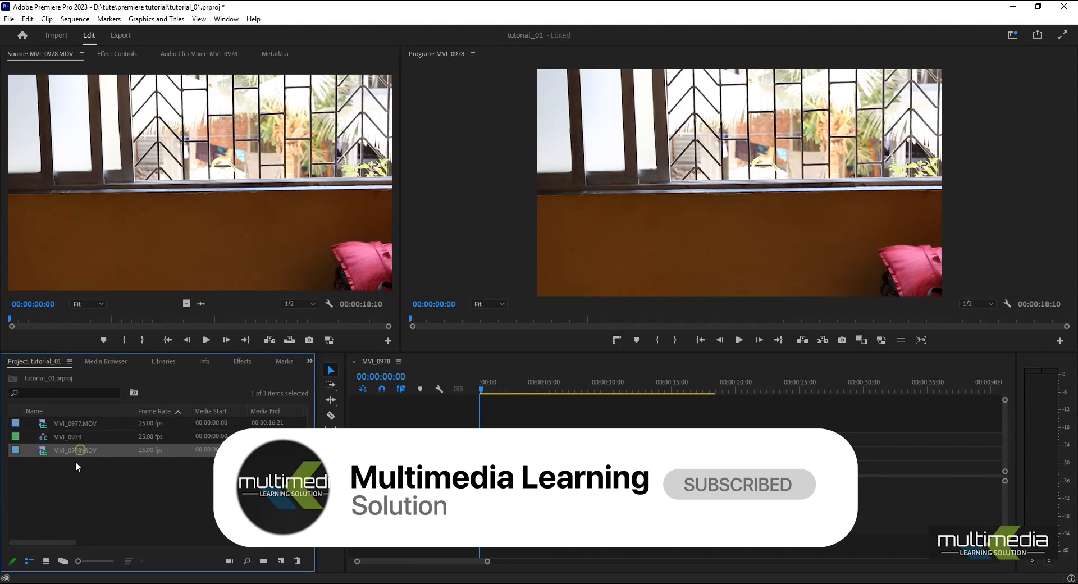
# Preview MVI_0977.MOV at 00:00:07:20 in the Source monitor, switch to MVI_0978.MOV and reopen MVI_0977.MOV
pyautogui.doubleClick(54, 423)
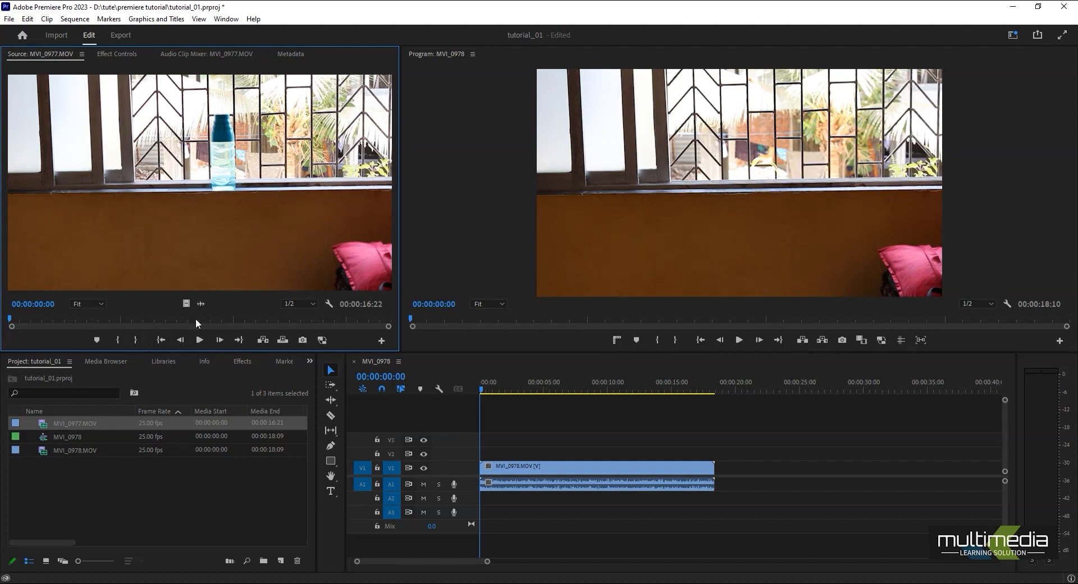
pyautogui.moveTo(23, 321); pyautogui.dragTo(183, 319)
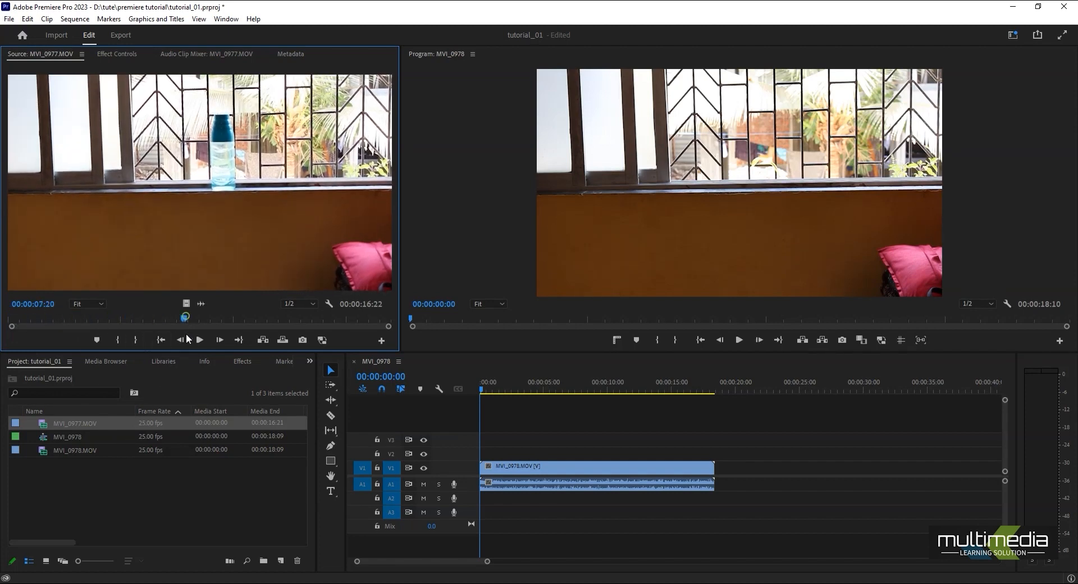
pyautogui.doubleClick(76, 452)
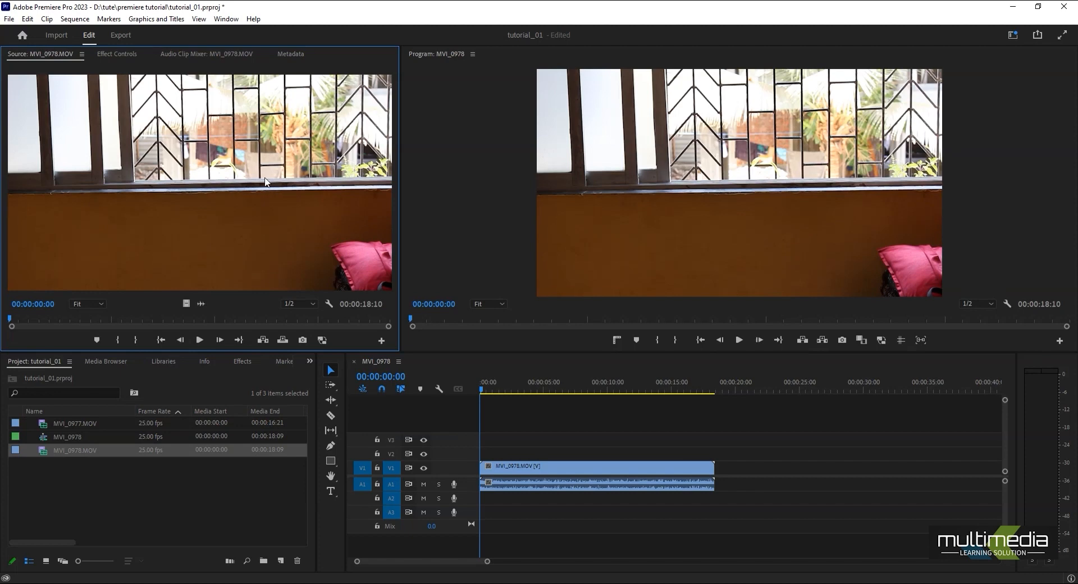
pyautogui.doubleClick(79, 423)
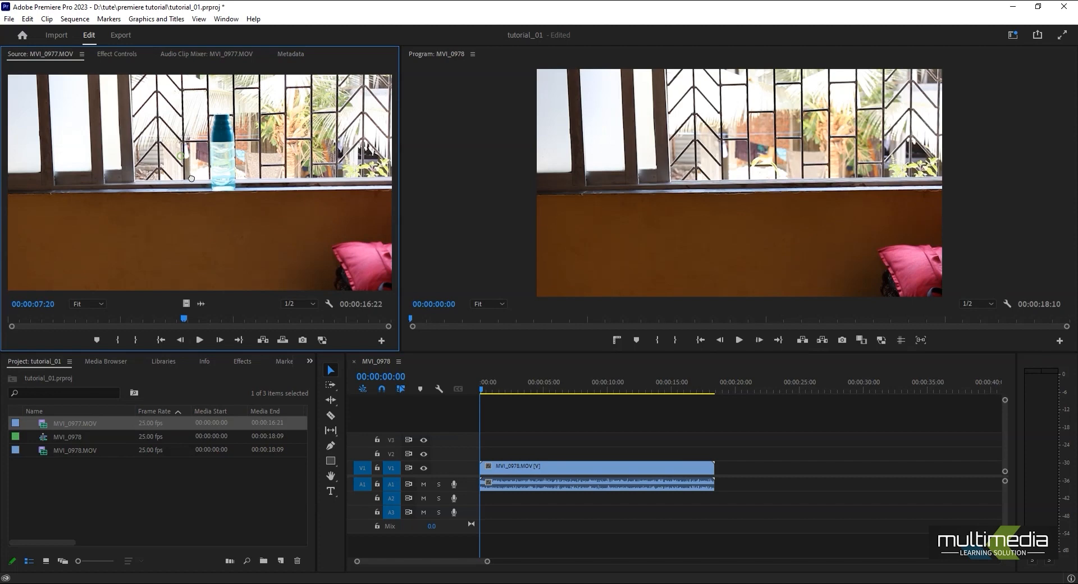
# Place the whole MVI_0977.MOV clip on track V3 at the sequence start and delete it again
pyautogui.moveTo(456, 381); pyautogui.dragTo(481, 450)
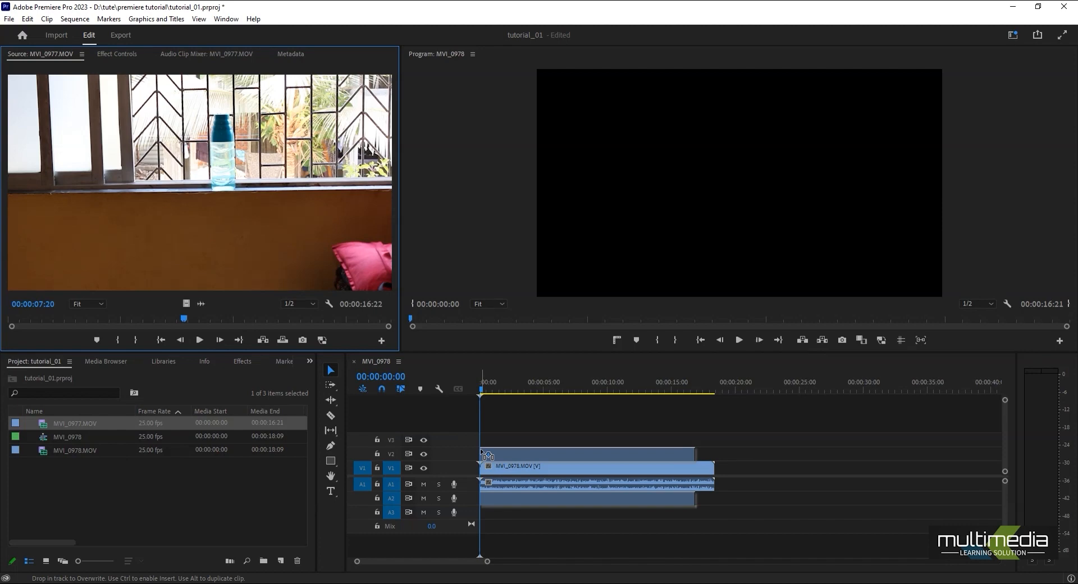
pyautogui.moveTo(482, 454); pyautogui.dragTo(494, 443)
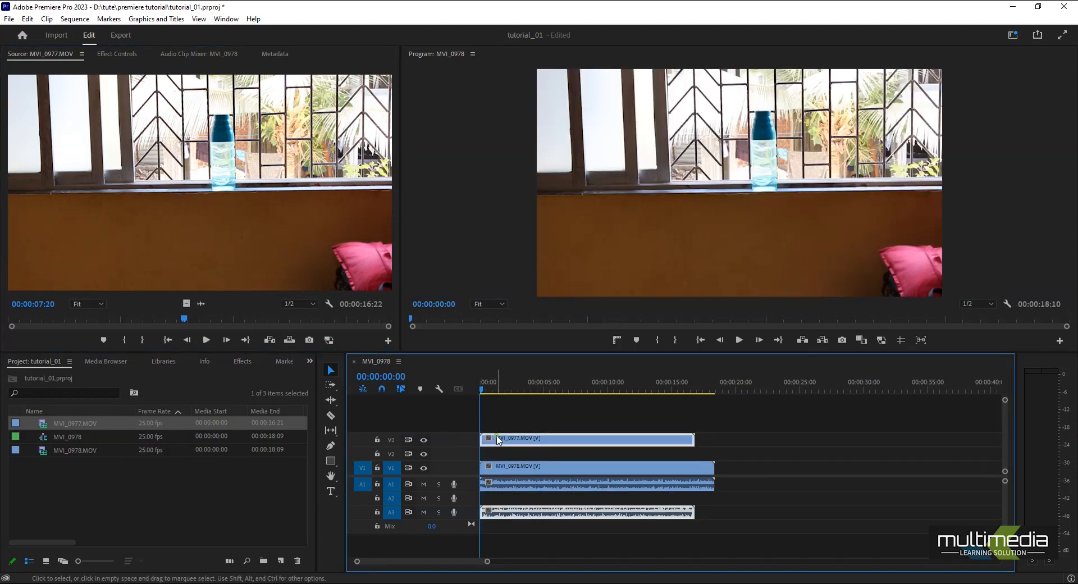
pyautogui.press('Delete')
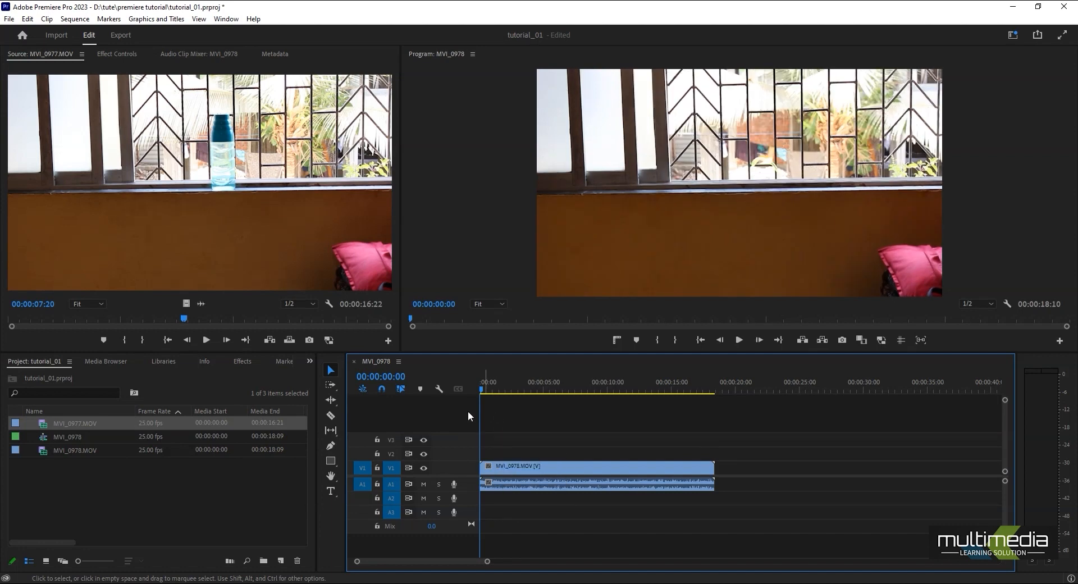
pyautogui.click(107, 505)
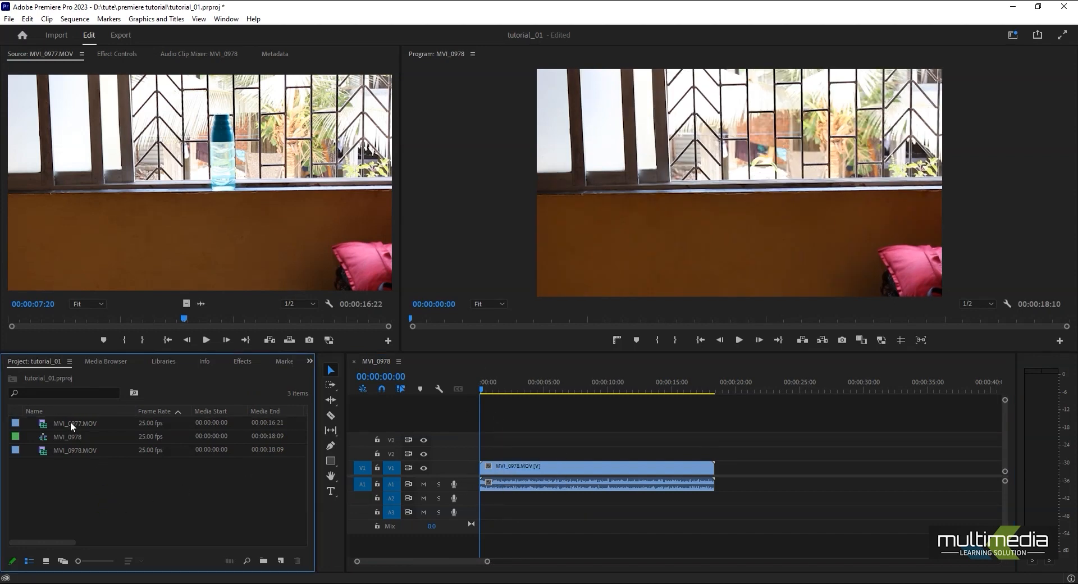
# Mark an in point at 00:00:03:08 and an out point at 00:00:04:20 on MVI_0977.MOV in the Source monitor
pyautogui.click(186, 303)
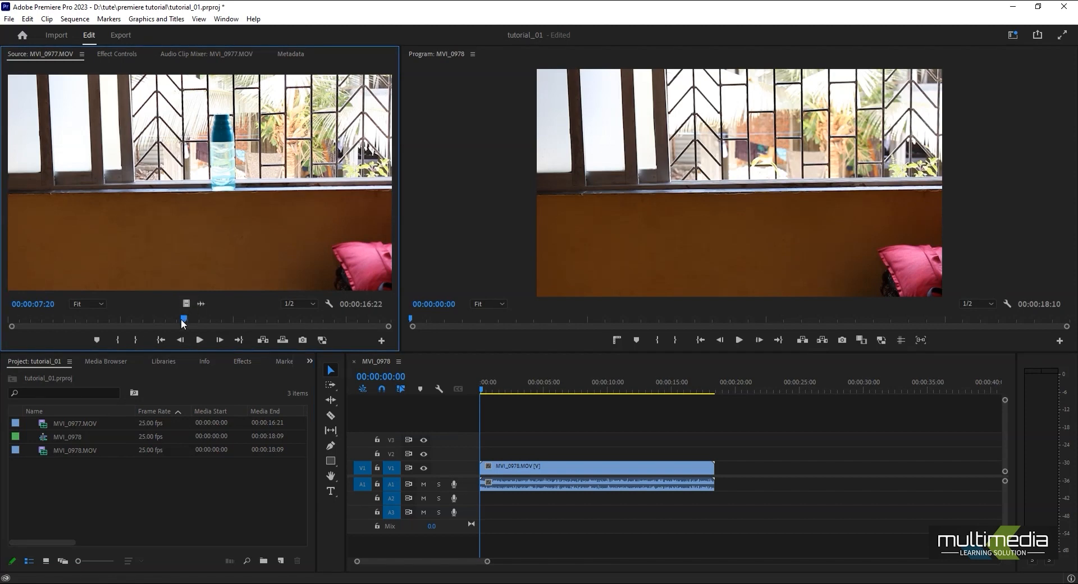
pyautogui.click(182, 321)
pyautogui.moveTo(184, 320); pyautogui.dragTo(82, 320)
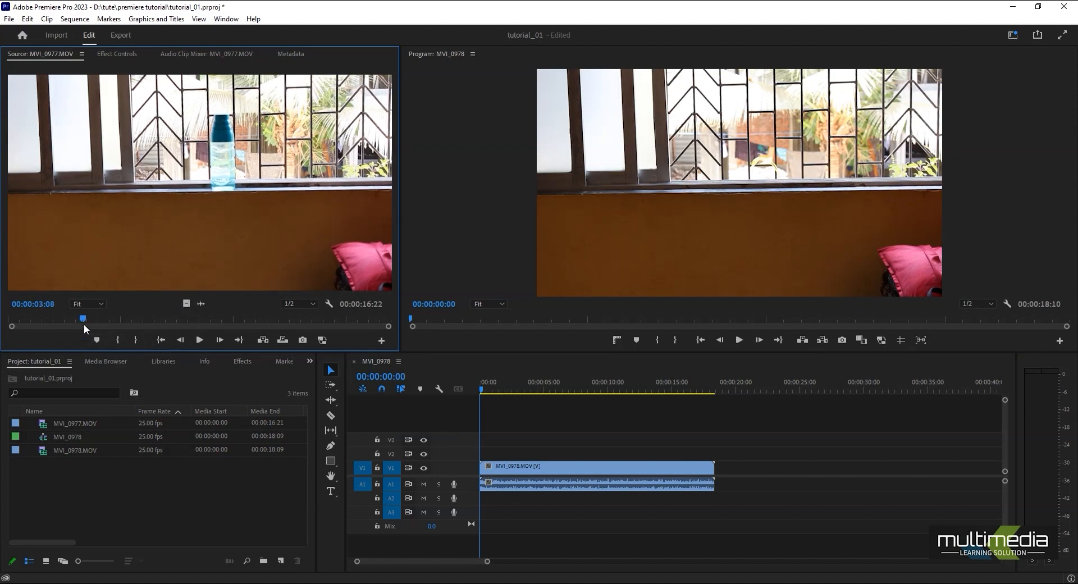
pyautogui.click(119, 342)
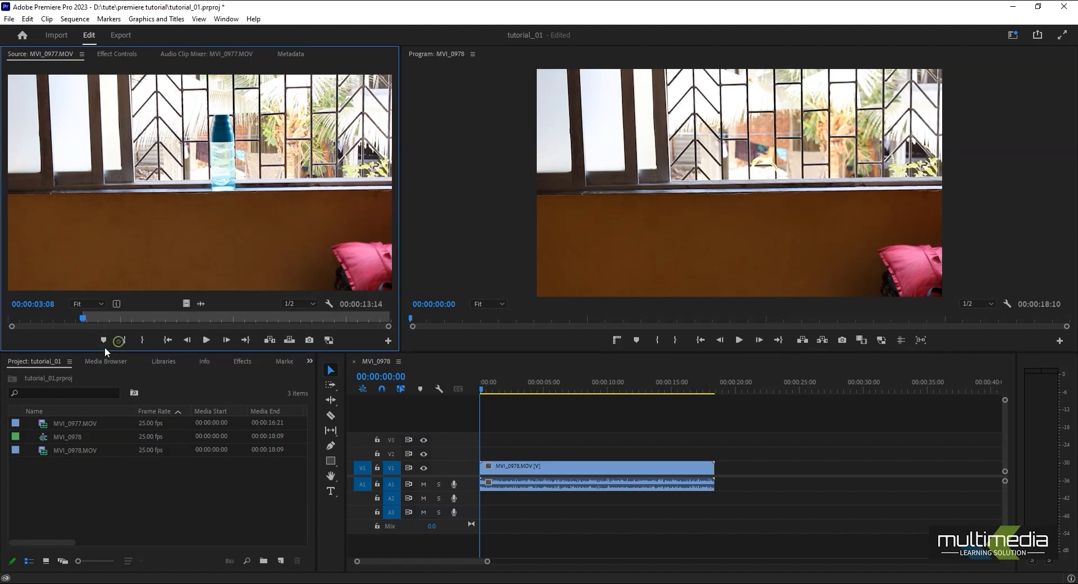
pyautogui.moveTo(82, 320); pyautogui.dragTo(115, 319)
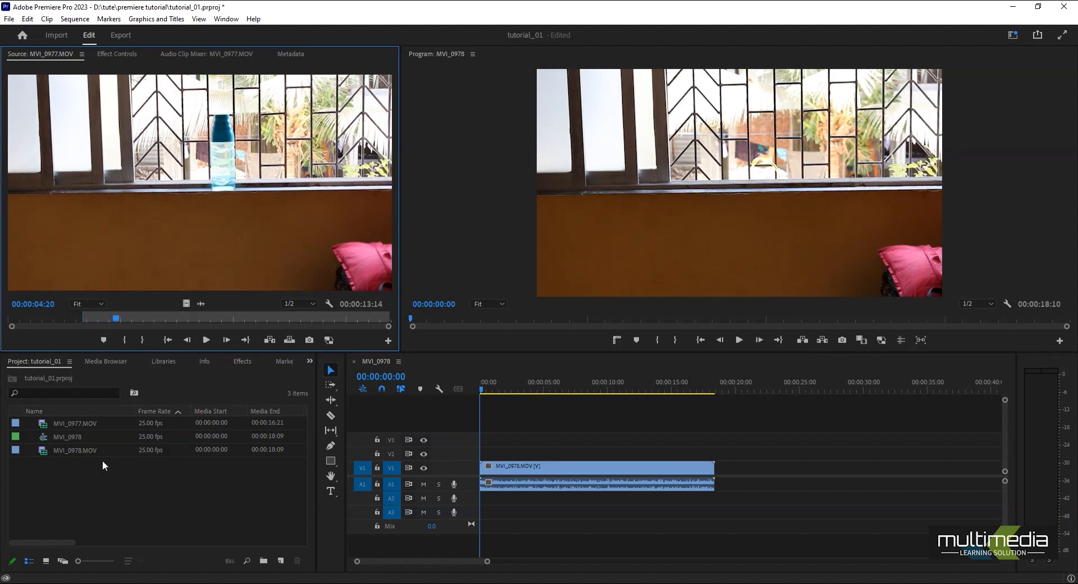
pyautogui.click(142, 340)
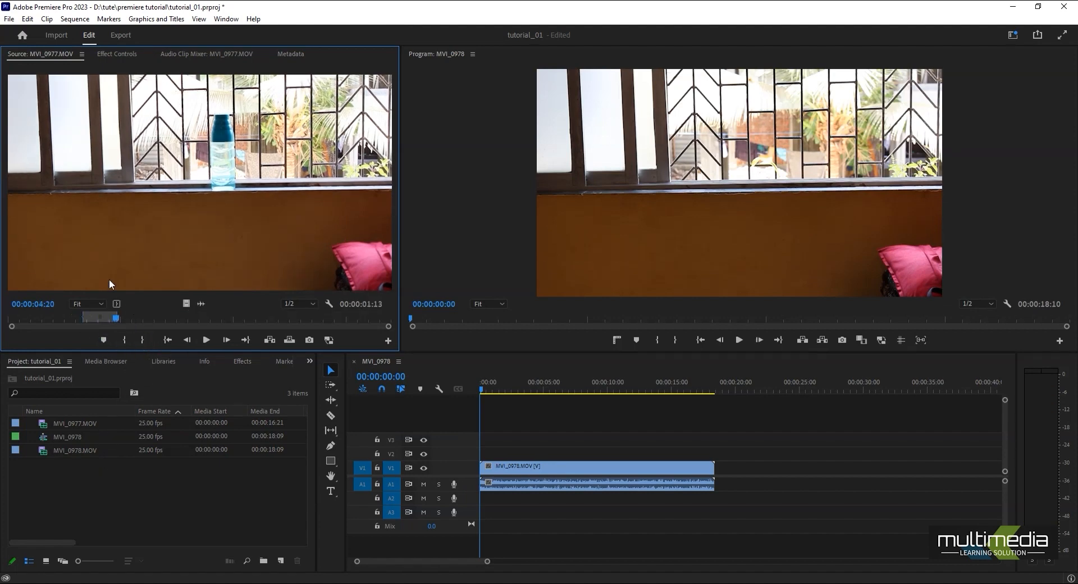
# Place the marked part of MVI_0977.MOV on track V3 at about 3 seconds and undo the placement
pyautogui.moveTo(113, 318)
pyautogui.mouseDown()
pyautogui.moveTo(87, 319)
pyautogui.moveTo(108, 319)
pyautogui.mouseUp()
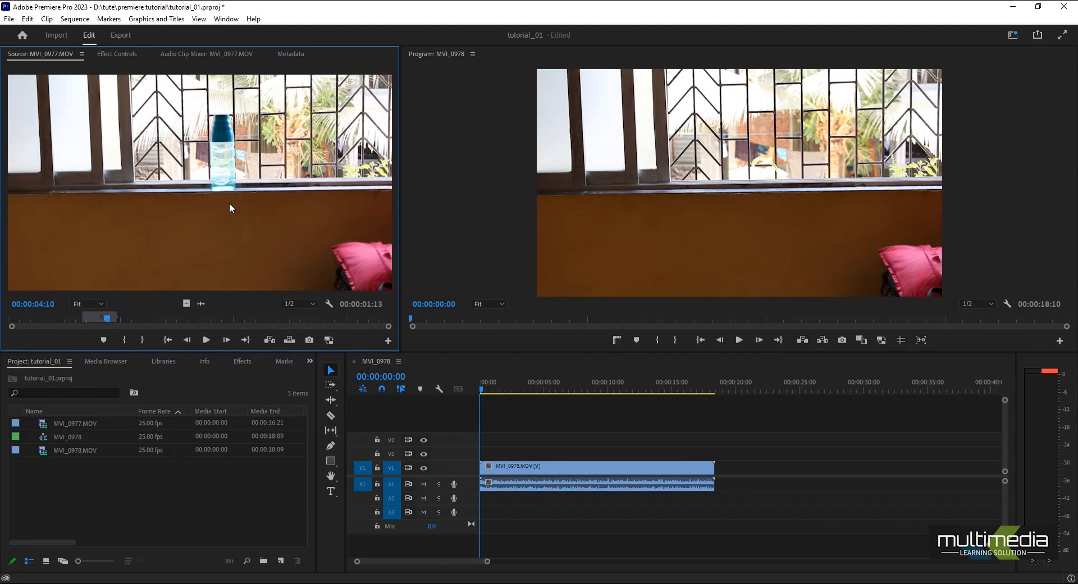
pyautogui.moveTo(180, 245); pyautogui.dragTo(524, 445)
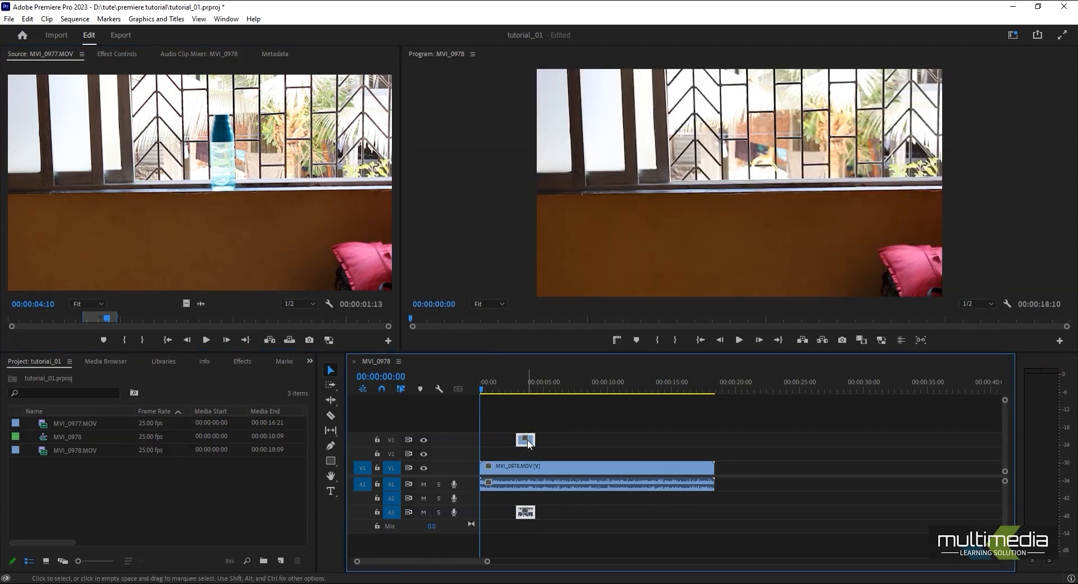
pyautogui.hotkey('ctrl', 'z')
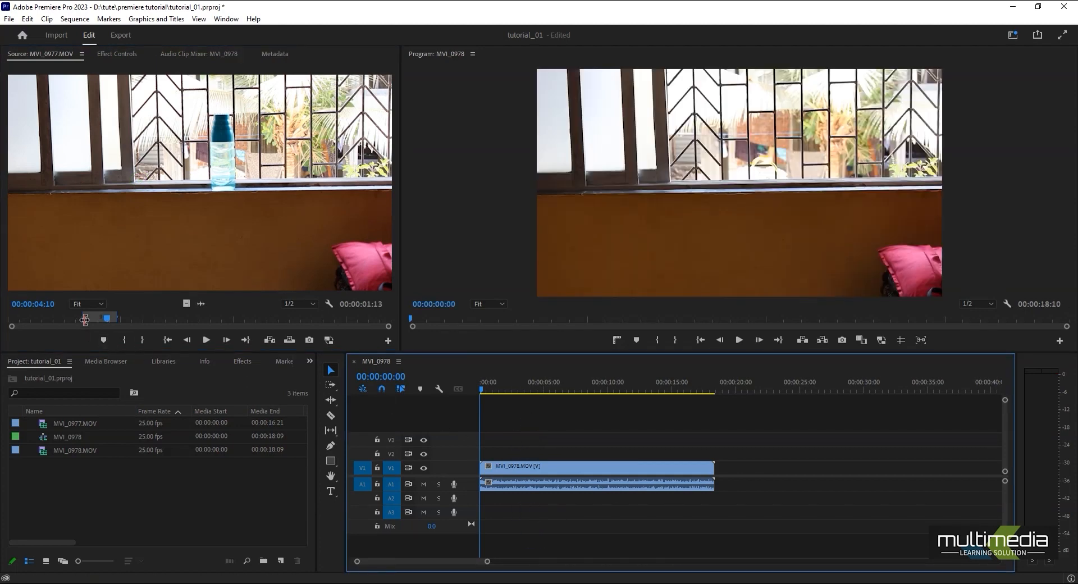
# Extend the marked range to all of MVI_0977.MOV, place its video only on track V2 at the sequence start and preview it at 00:00:04:15
pyautogui.moveTo(84, 319); pyautogui.dragTo(10, 319)
pyautogui.moveTo(116, 318); pyautogui.dragTo(399, 340)
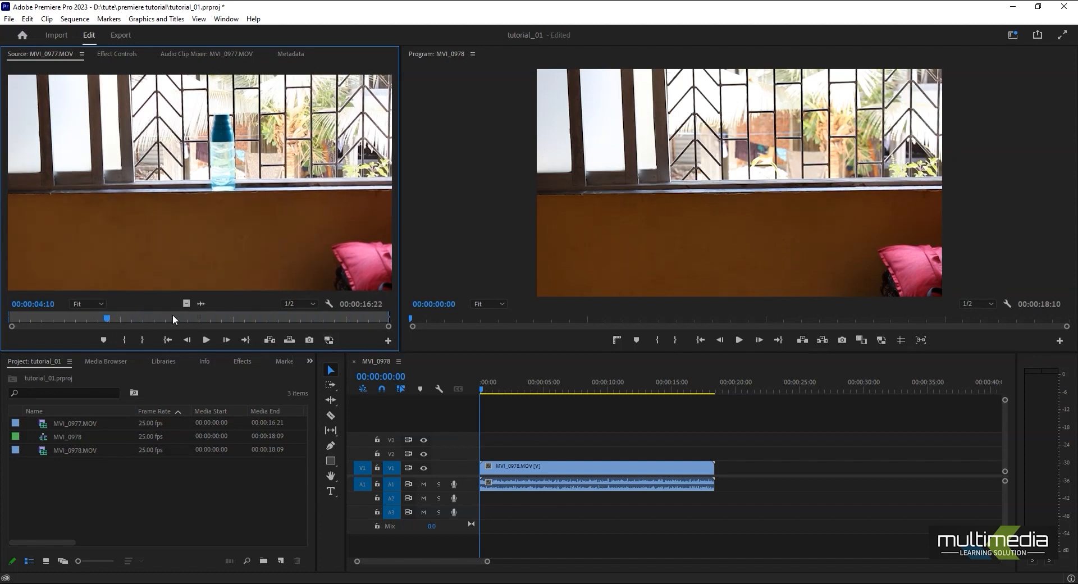
pyautogui.moveTo(184, 303); pyautogui.dragTo(493, 452)
pyautogui.moveTo(505, 385); pyautogui.dragTo(538, 388)
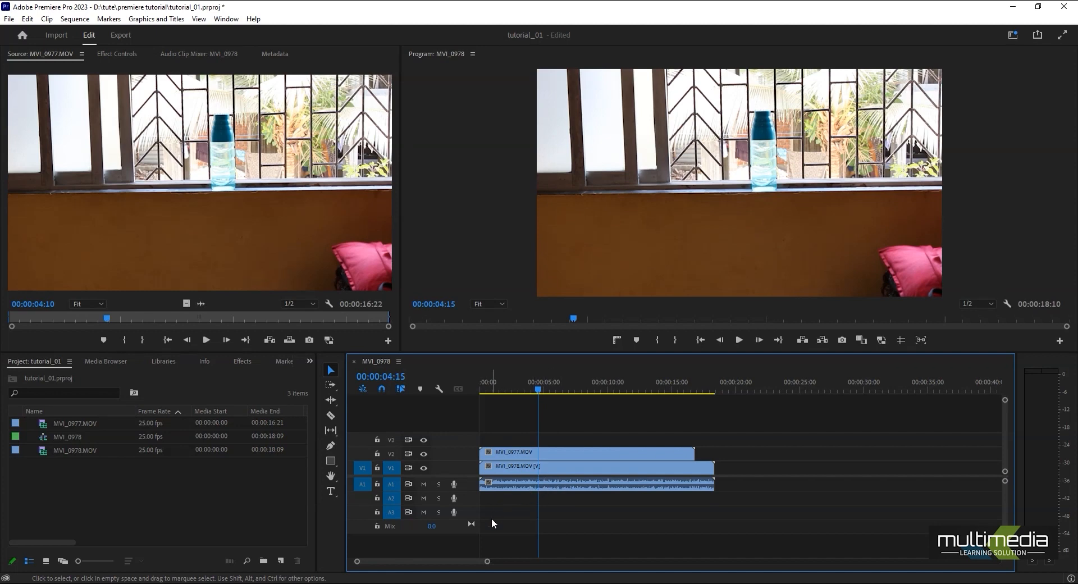
# Unlink the audio of MVI_0978.MOV from its video in the timeline and delete the audio from track A1
pyautogui.moveTo(492, 513); pyautogui.dragTo(527, 487)
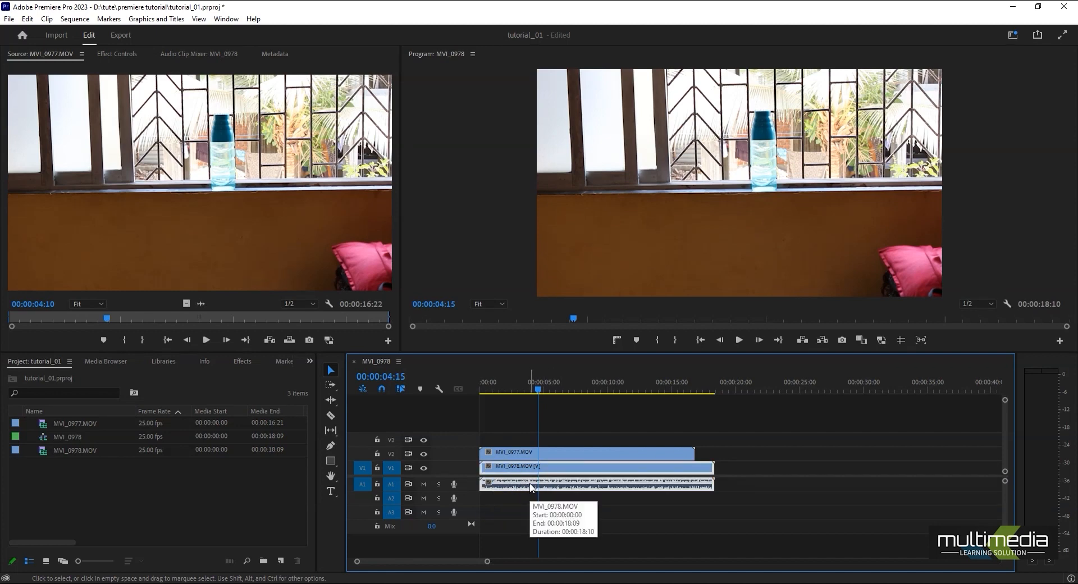
pyautogui.rightClick(531, 487)
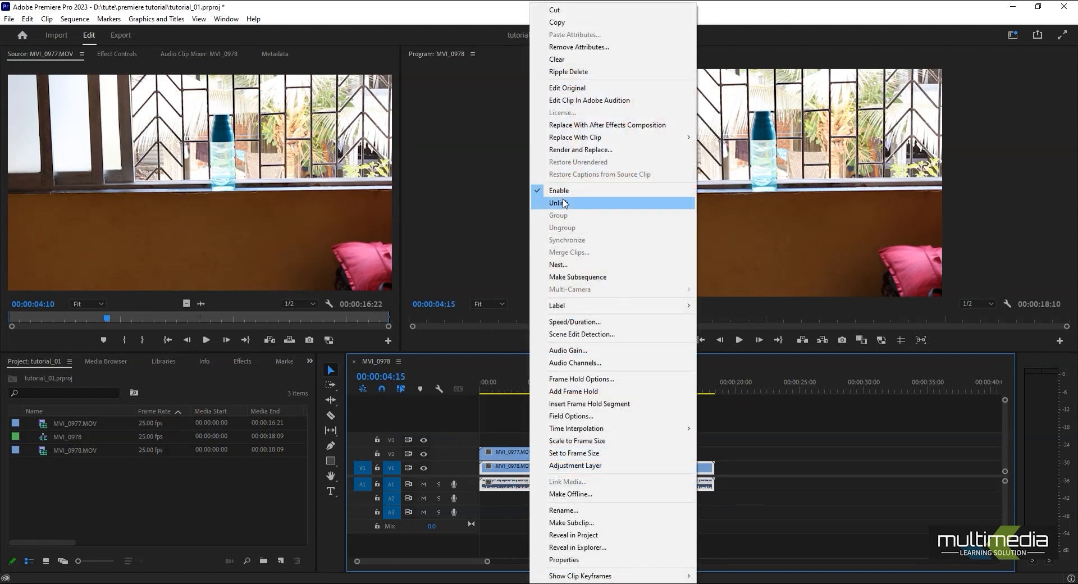
pyautogui.click(563, 202)
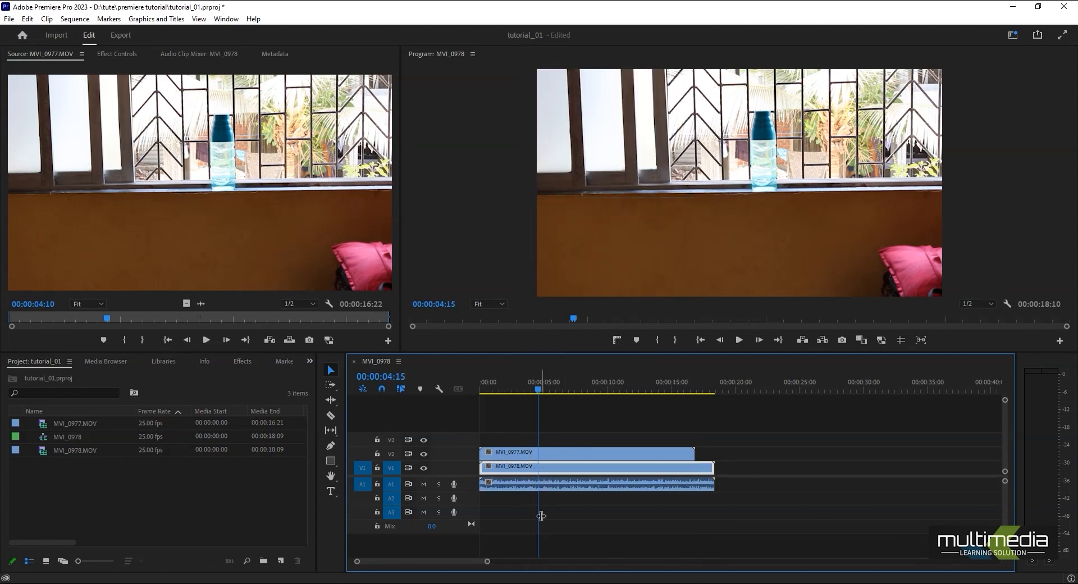
pyautogui.rightClick(523, 487)
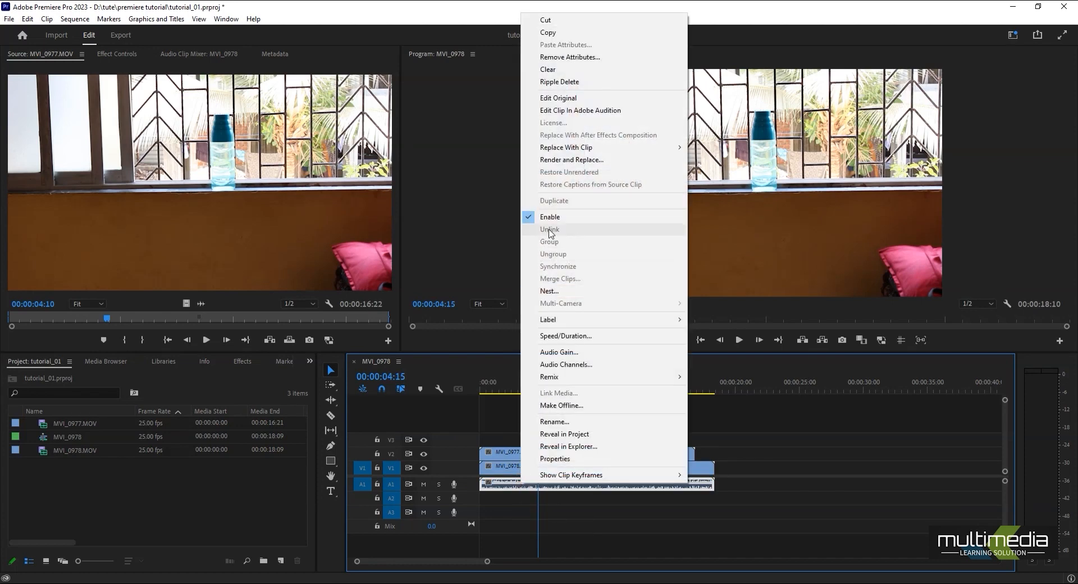
pyautogui.click(581, 540)
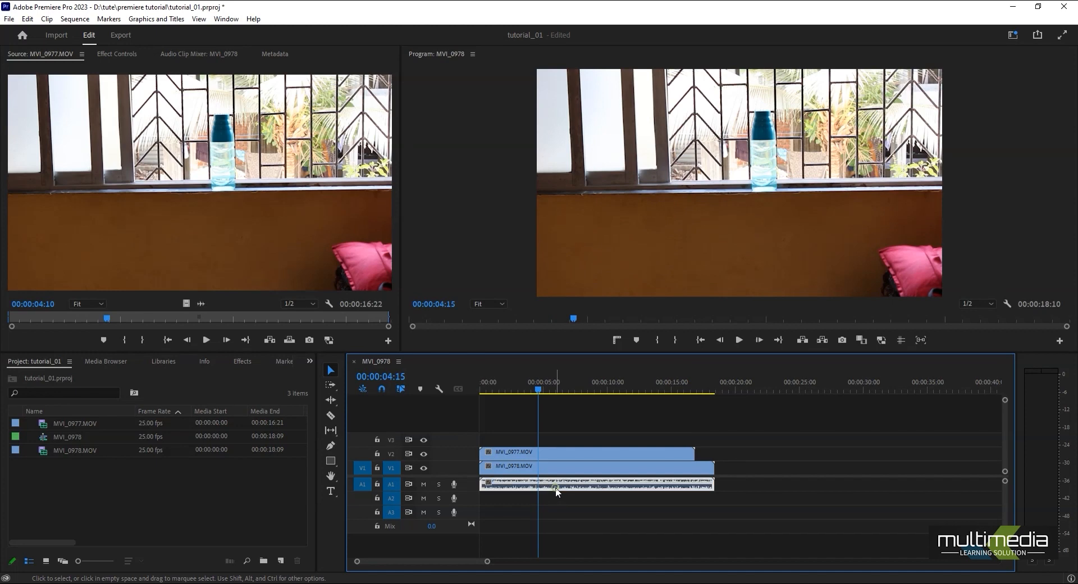
pyautogui.press('Delete')
# Turn track V2's output off and on several times at 00:00:04:22 to compare the two stacked clips
pyautogui.moveTo(549, 387); pyautogui.dragTo(542, 414)
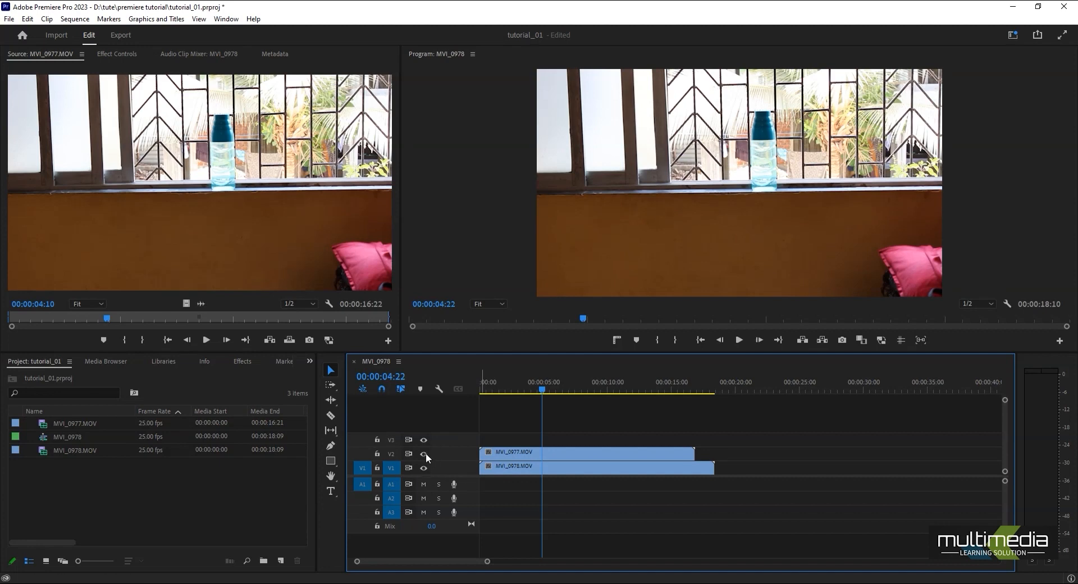
pyautogui.click(425, 454)
pyautogui.click(425, 453)
pyautogui.click(424, 453)
pyautogui.click(425, 454)
pyautogui.click(425, 454)
pyautogui.click(424, 453)
# Turn track V1's output off and on repeatedly to check how MVI_0978.MOV shows beneath the upper clip
pyautogui.click(422, 468)
pyautogui.click(422, 468)
pyautogui.click(423, 468)
pyautogui.click(423, 469)
pyautogui.click(423, 469)
pyautogui.click(422, 469)
pyautogui.click(422, 468)
pyautogui.click(422, 469)
pyautogui.click(518, 468)
pyautogui.click(423, 468)
pyautogui.click(422, 469)
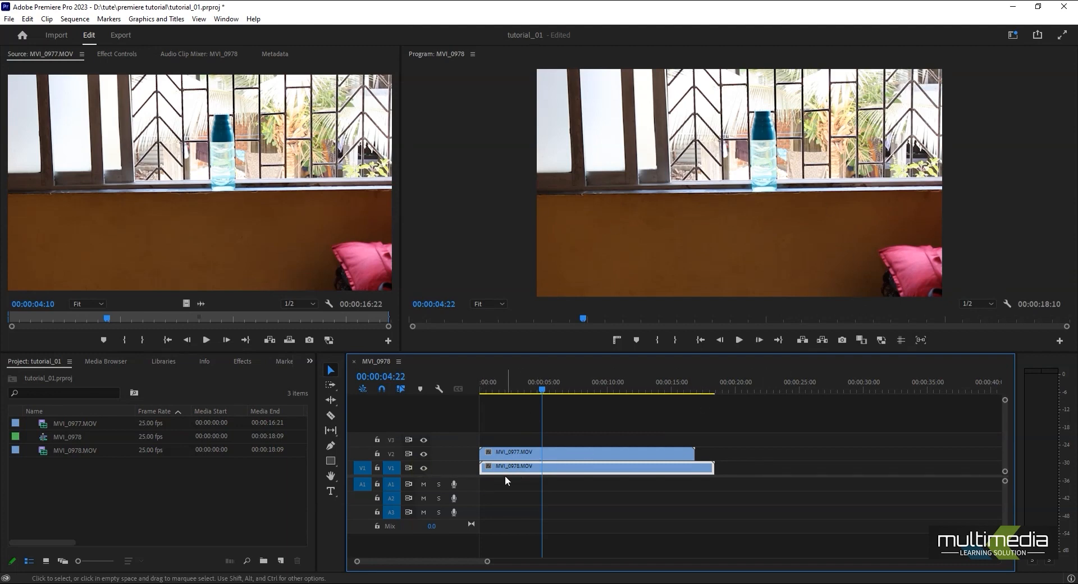
# Hide the output of both tracks V2 and V1 to check the empty picture, and show both tracks again
pyautogui.click(422, 453)
pyautogui.click(426, 469)
pyautogui.click(425, 469)
pyautogui.click(425, 469)
pyautogui.click(425, 470)
pyautogui.click(425, 470)
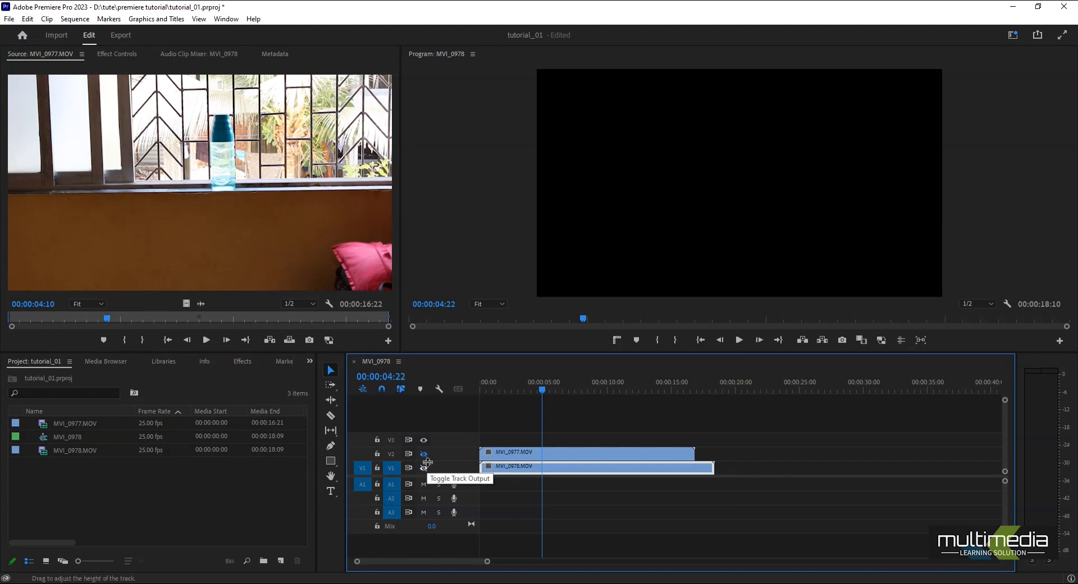
pyautogui.click(424, 453)
pyautogui.click(424, 468)
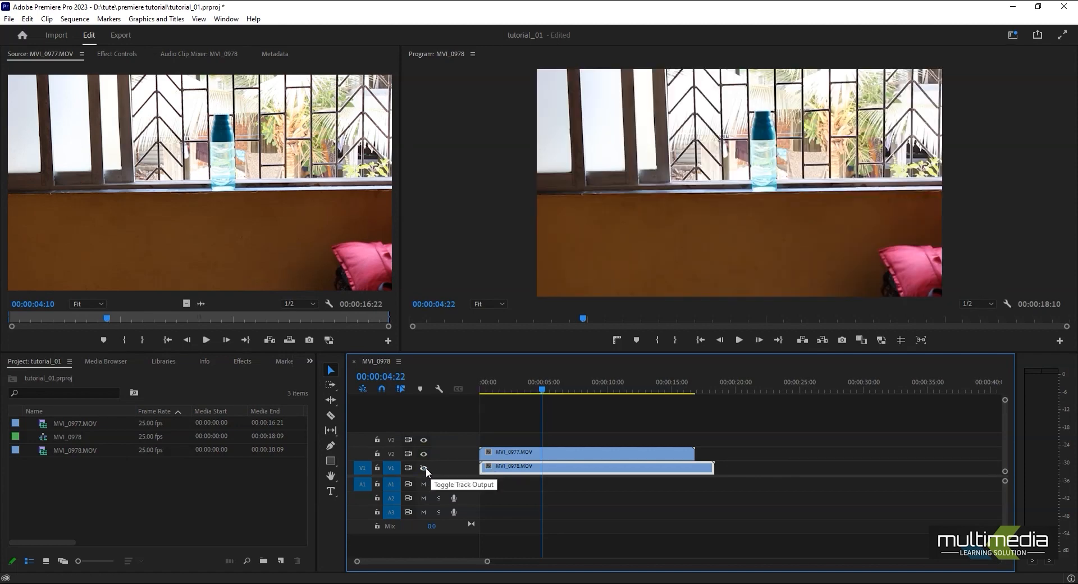
# Preview the stacked clips up to 00:00:05:16 and set the timeline playhead to 00:00:03:00
pyautogui.moveTo(542, 389)
pyautogui.mouseDown()
pyautogui.moveTo(617, 395)
pyautogui.moveTo(532, 406)
pyautogui.moveTo(554, 406)
pyautogui.moveTo(550, 390)
pyautogui.mouseUp()
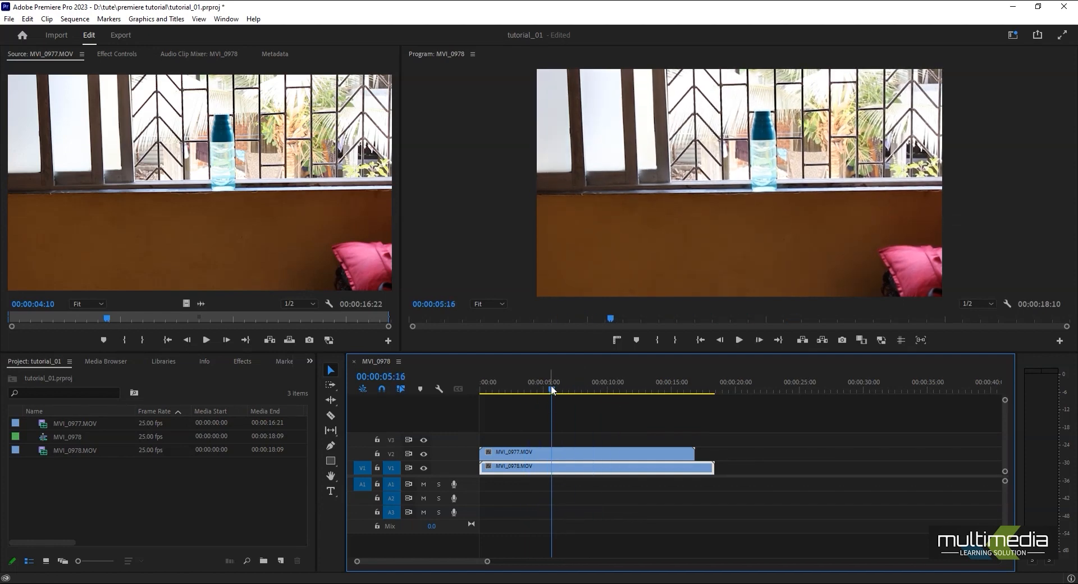
pyautogui.moveTo(488, 563); pyautogui.dragTo(467, 570)
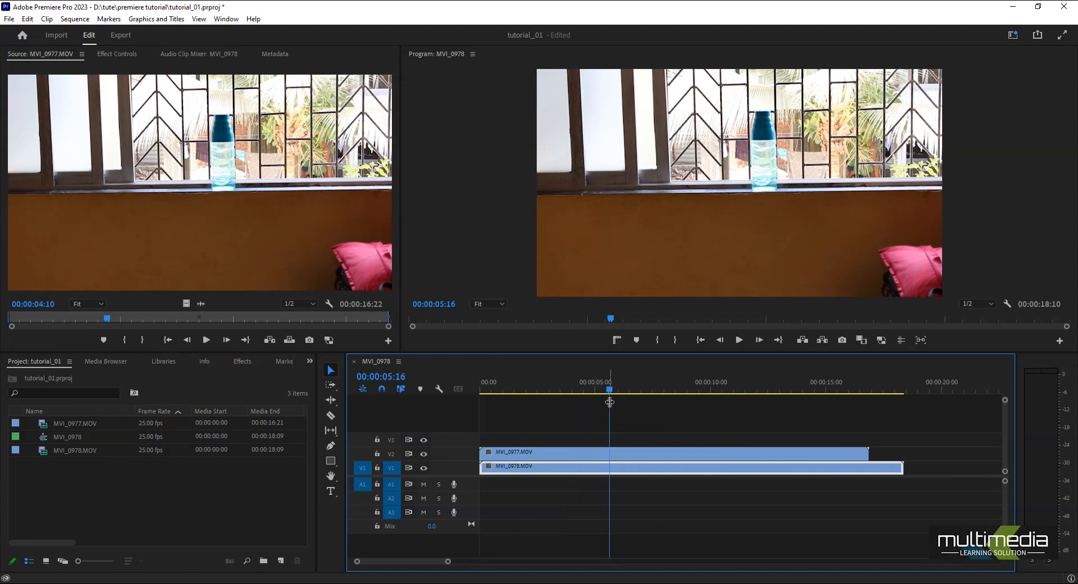
pyautogui.moveTo(609, 391); pyautogui.dragTo(557, 396)
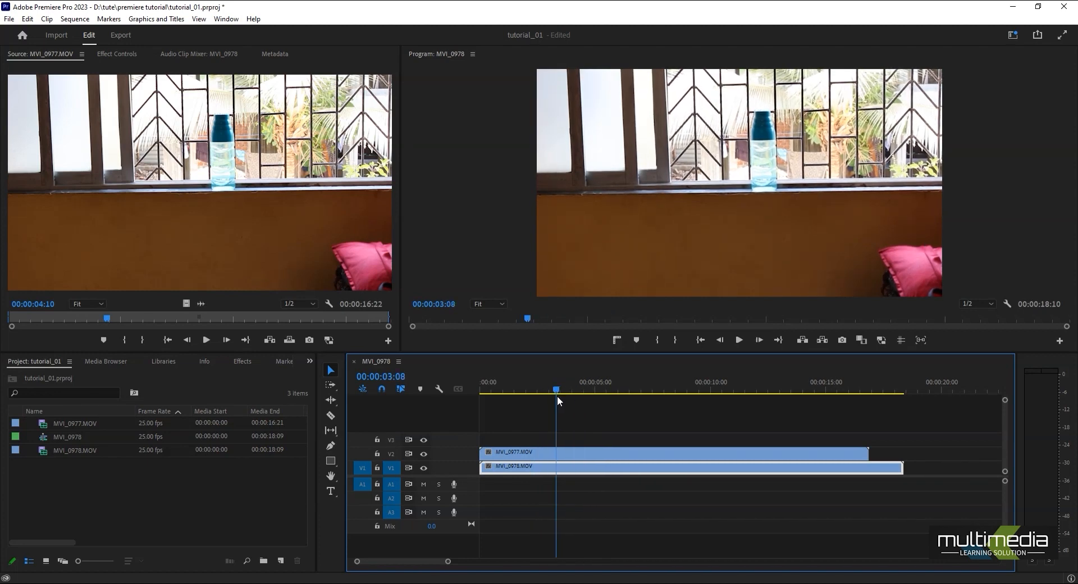
pyautogui.click(390, 377)
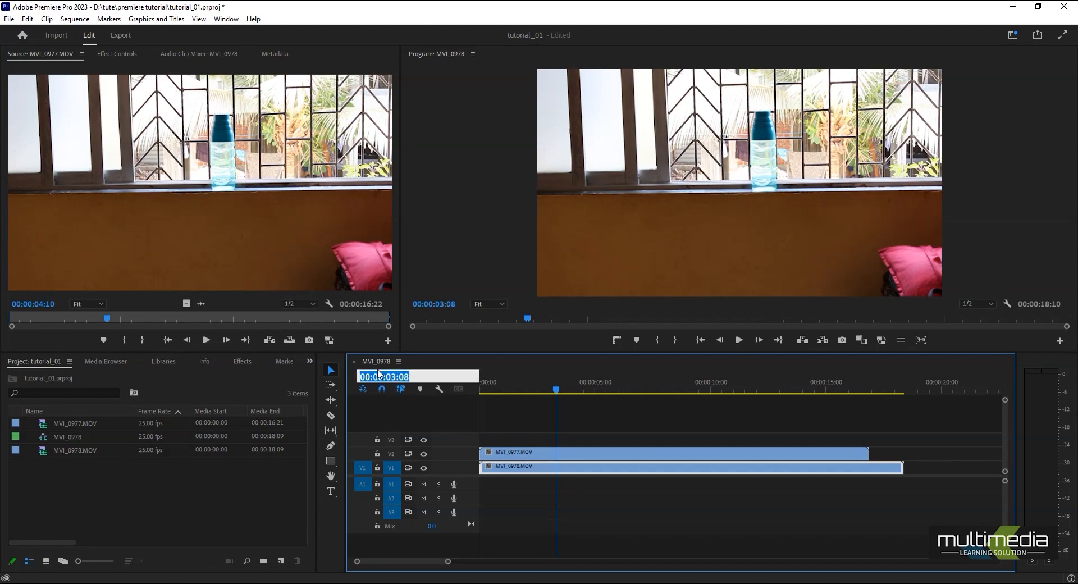
pyautogui.click(395, 378)
pyautogui.moveTo(404, 378); pyautogui.dragTo(427, 378)
pyautogui.write('0')
pyautogui.press('Return')
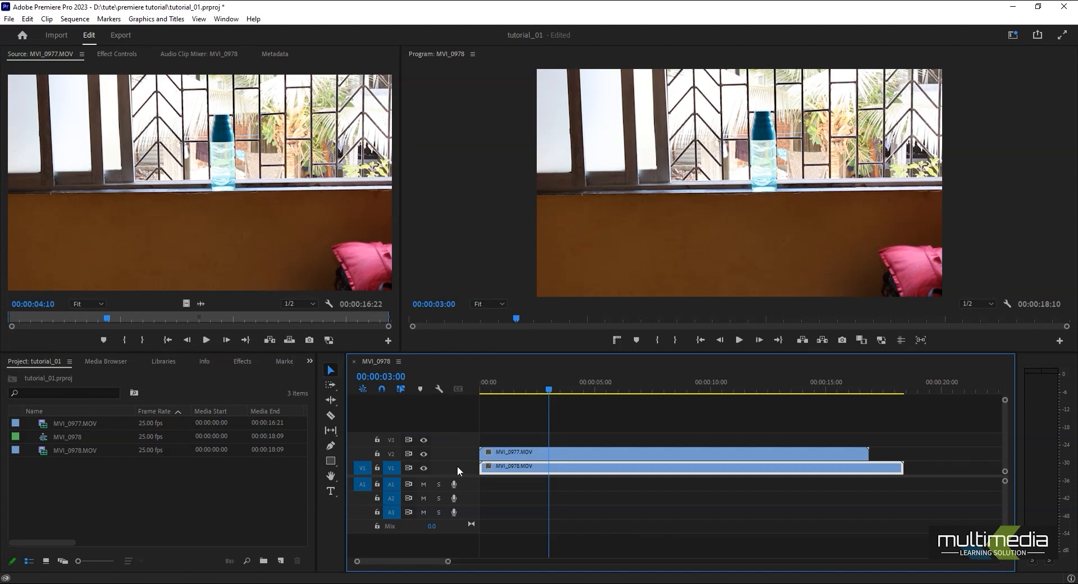
# Split MVI_0977.MOV on track V2 at 00:00:03:00 with the Razor tool, delete the part after the cut and preview at 00:00:02:09
pyautogui.click(552, 453)
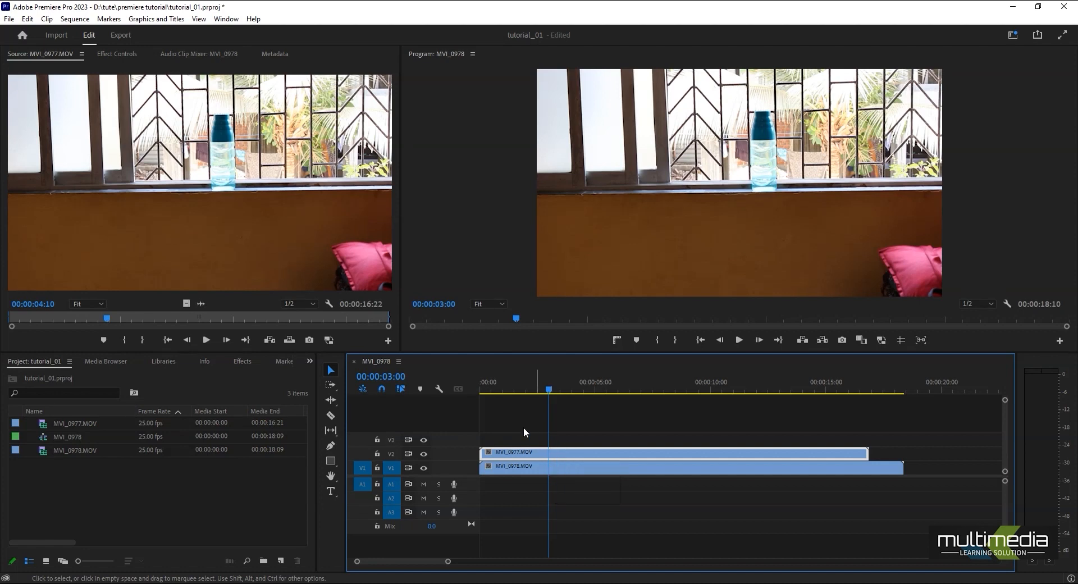
pyautogui.click(331, 416)
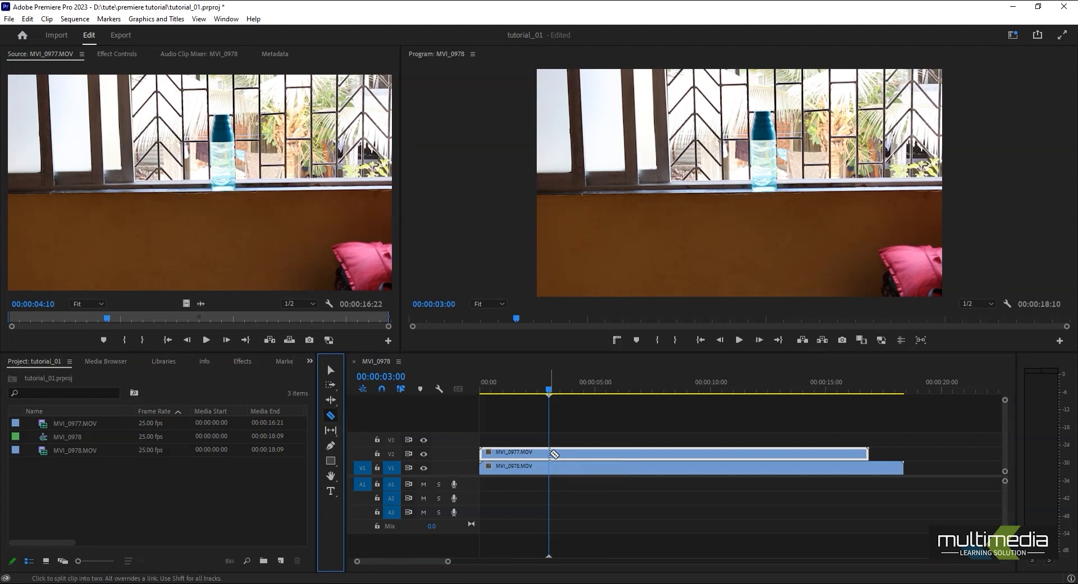
pyautogui.click(552, 454)
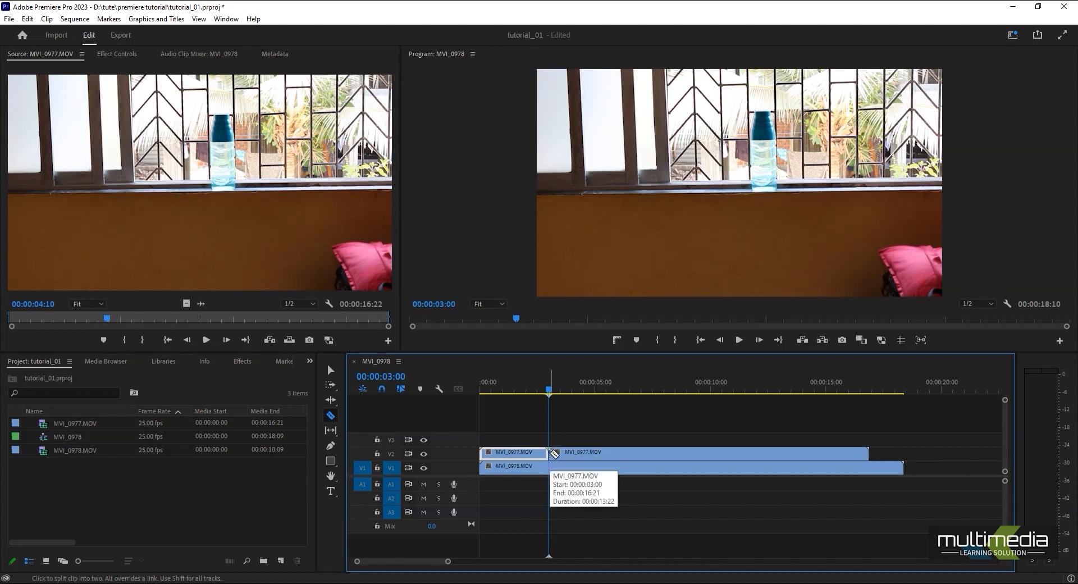
pyautogui.click(331, 369)
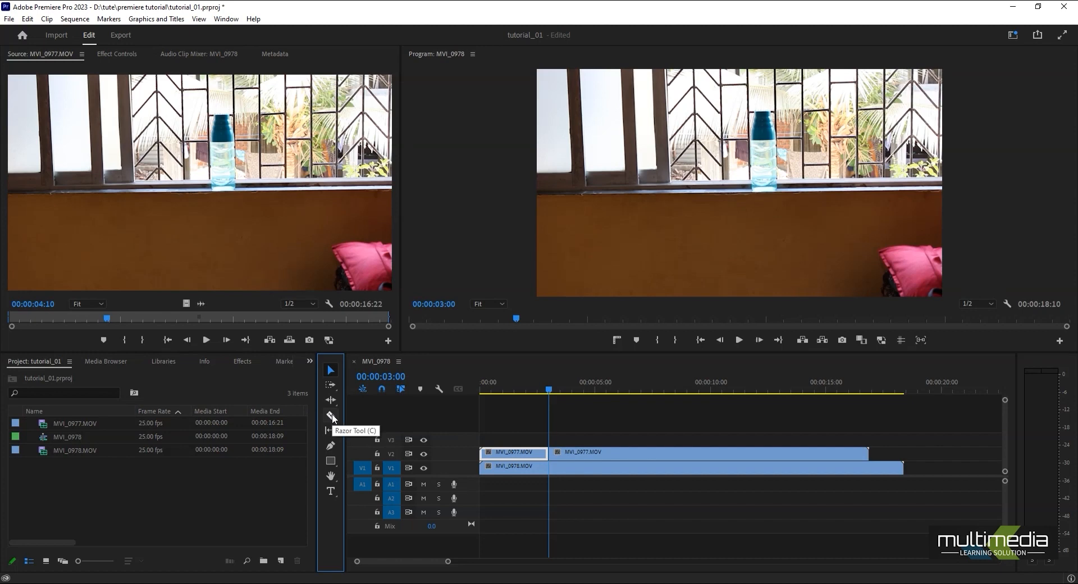
pyautogui.click(598, 457)
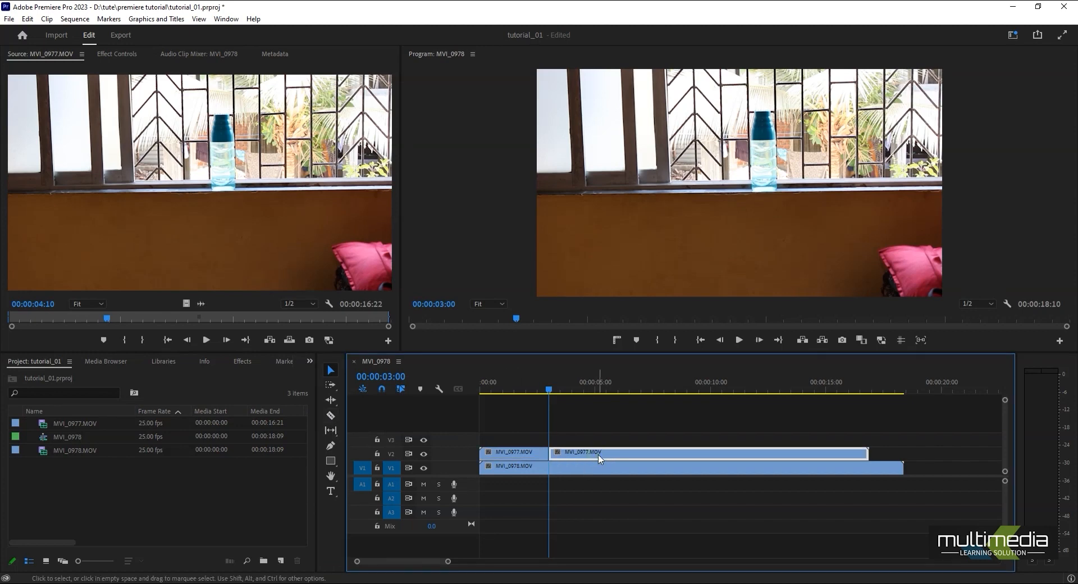
pyautogui.press('Delete')
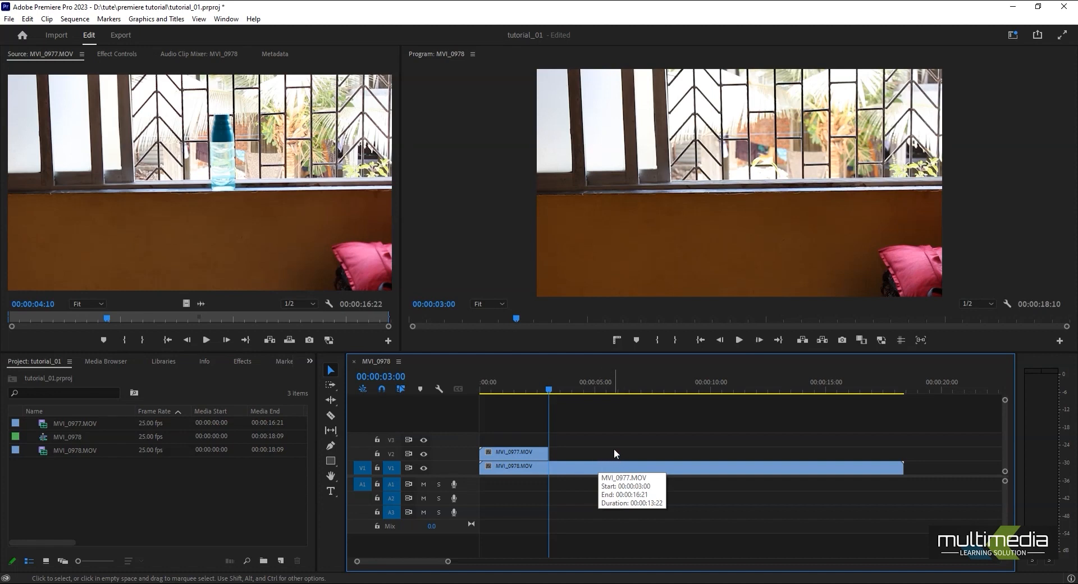
pyautogui.moveTo(548, 389); pyautogui.dragTo(533, 406)
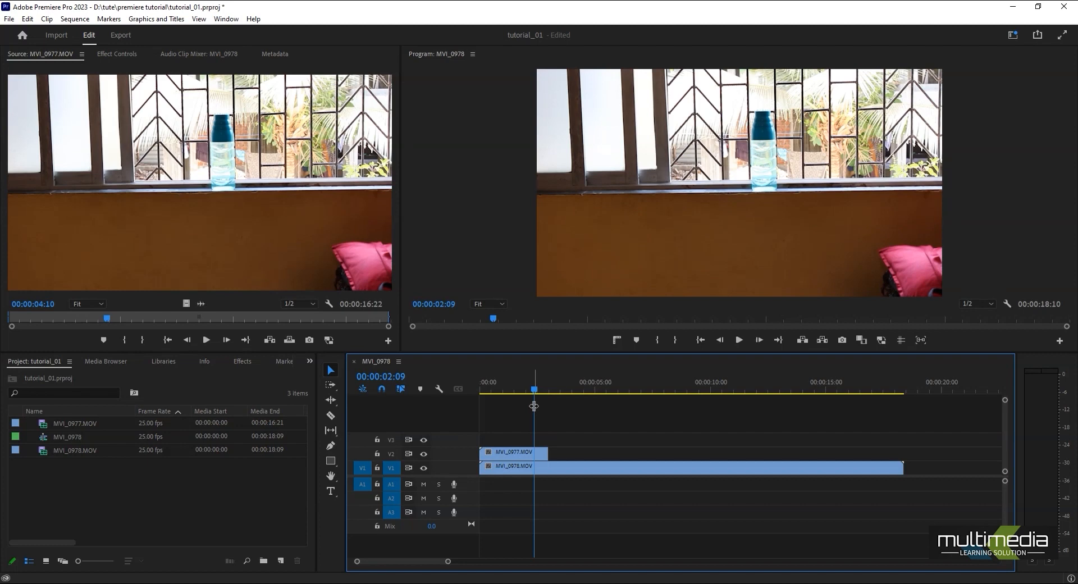
# Undo the deletion and the razor cut of MVI_0977.MOV on track V2
pyautogui.click(27, 19)
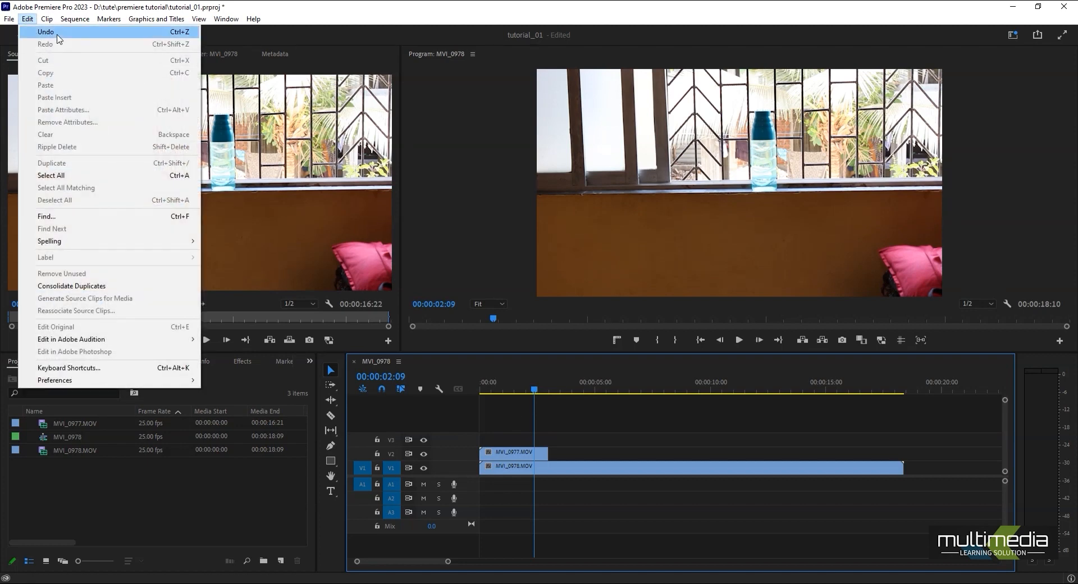
pyautogui.click(58, 36)
pyautogui.click(27, 18)
pyautogui.click(49, 32)
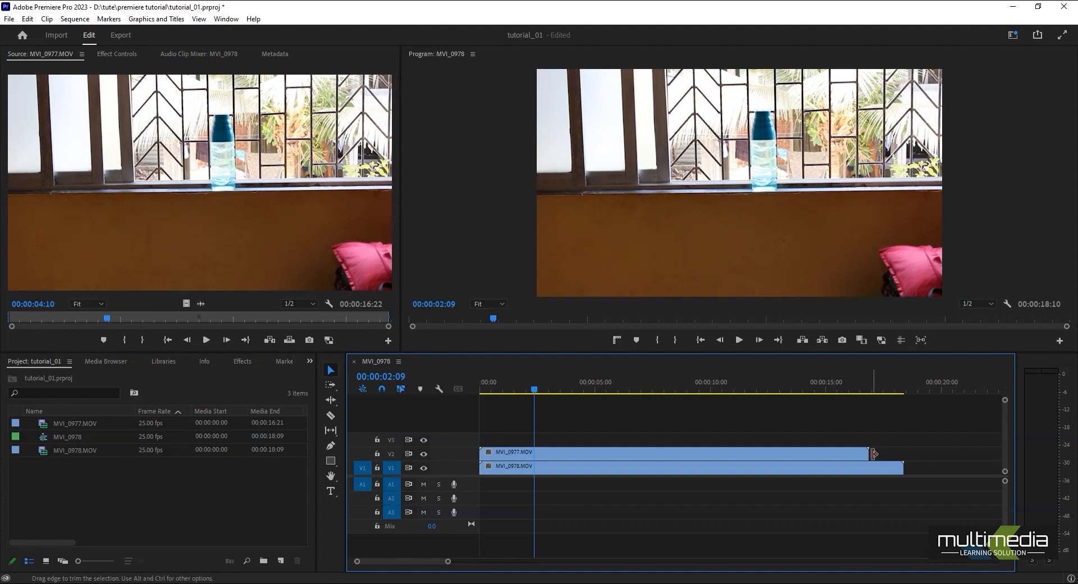
# Trim the end of MVI_0977.MOV on track V2 back to near the playhead and extend it again to full length
pyautogui.moveTo(874, 452); pyautogui.dragTo(539, 462)
pyautogui.moveTo(538, 461); pyautogui.dragTo(870, 460)
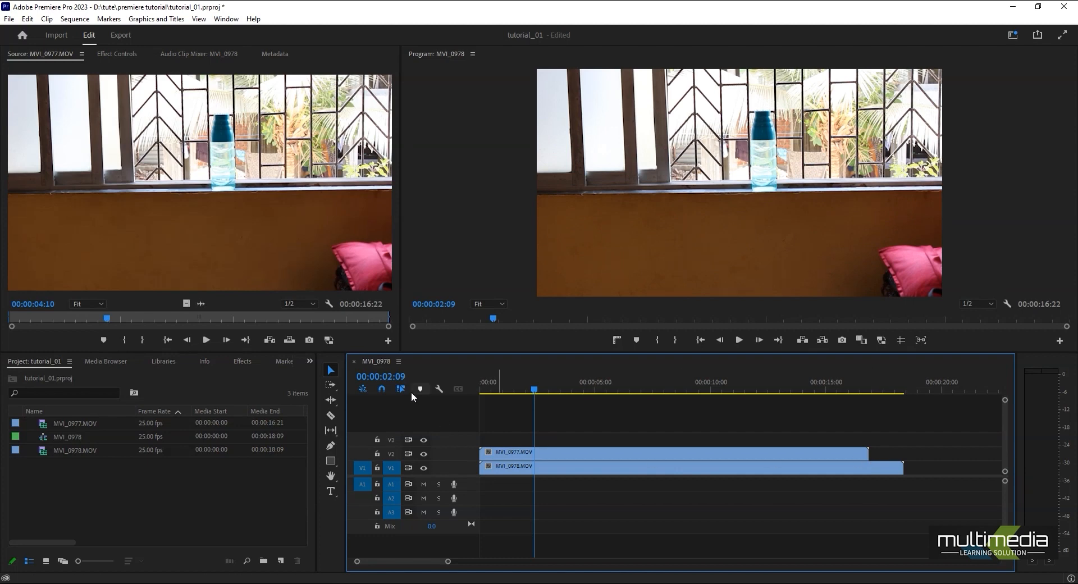
# Set the timeline playhead to exactly 00:00:03:00
pyautogui.click(395, 377)
pyautogui.click(394, 377)
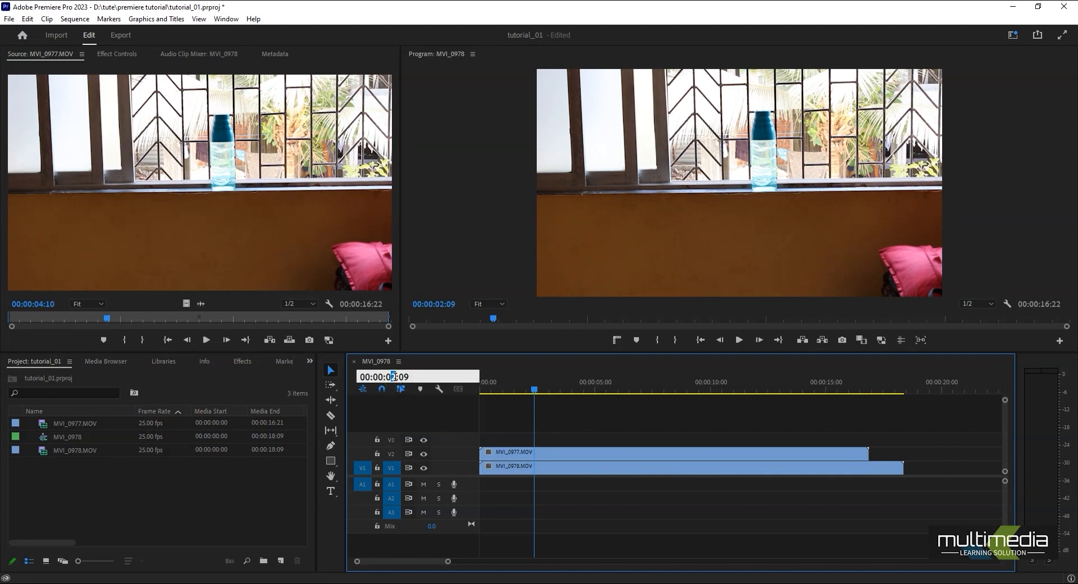
pyautogui.write('3')
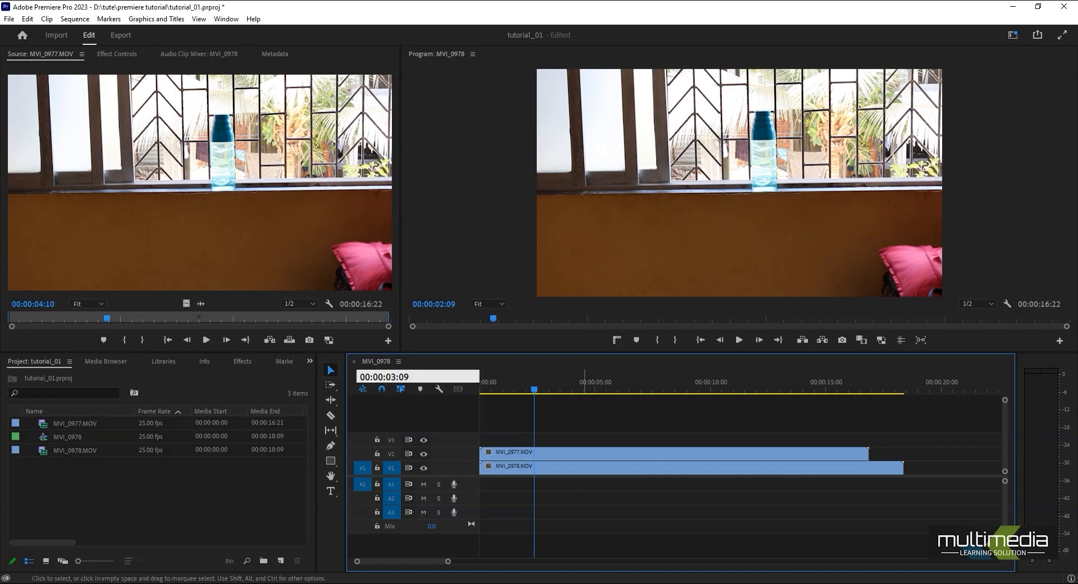
pyautogui.press('Return')
pyautogui.click(406, 378)
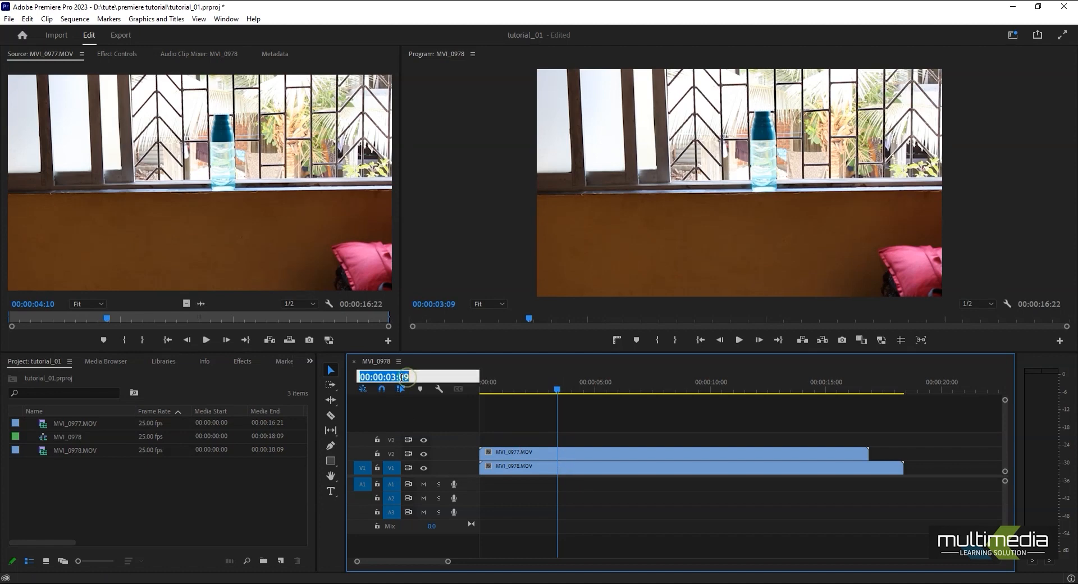
pyautogui.moveTo(403, 377); pyautogui.dragTo(456, 360)
pyautogui.write('0')
pyautogui.press('Return')
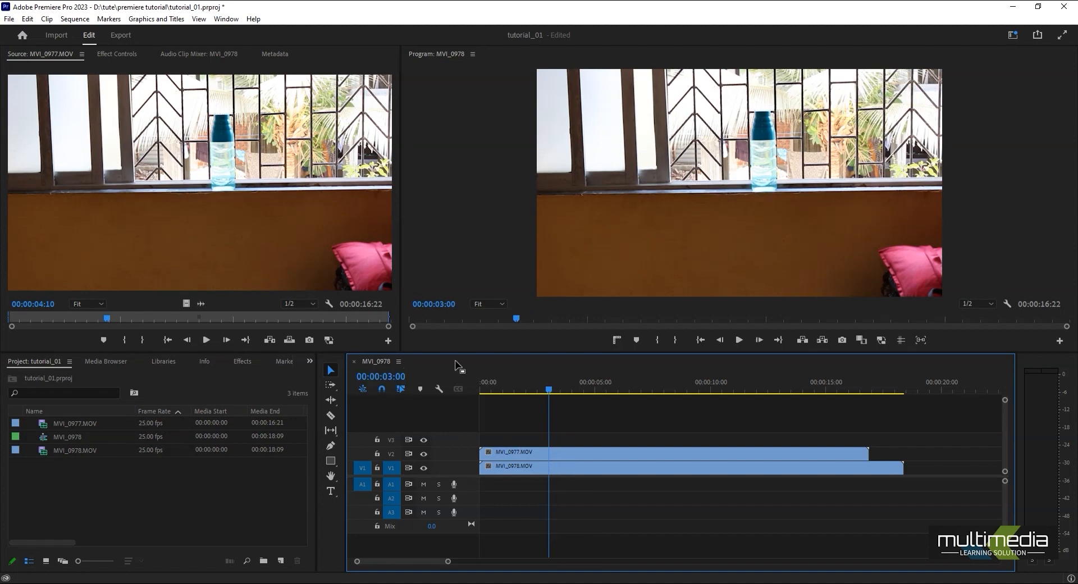
# Split MVI_0977.MOV on track V2 at the playhead with the Razor tool and undo the split
pyautogui.click(332, 416)
pyautogui.click(549, 452)
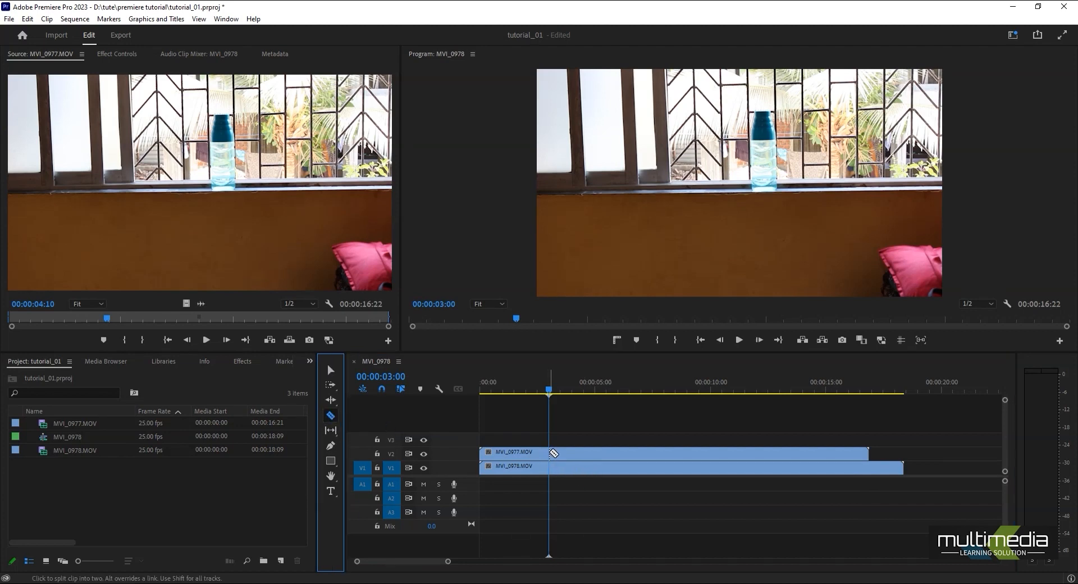
pyautogui.click(331, 370)
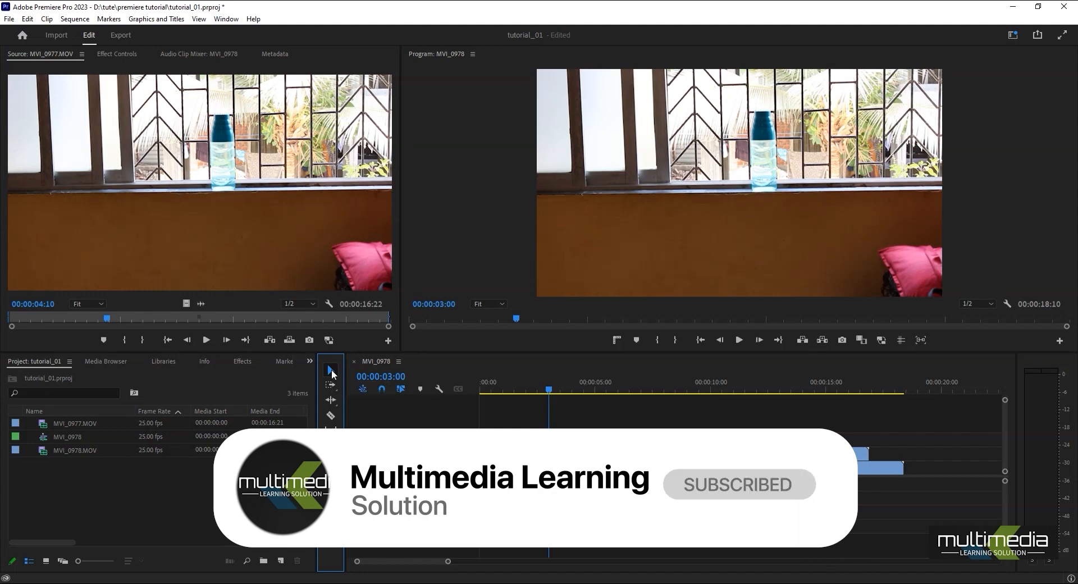
pyautogui.hotkey('ctrl', 'z')
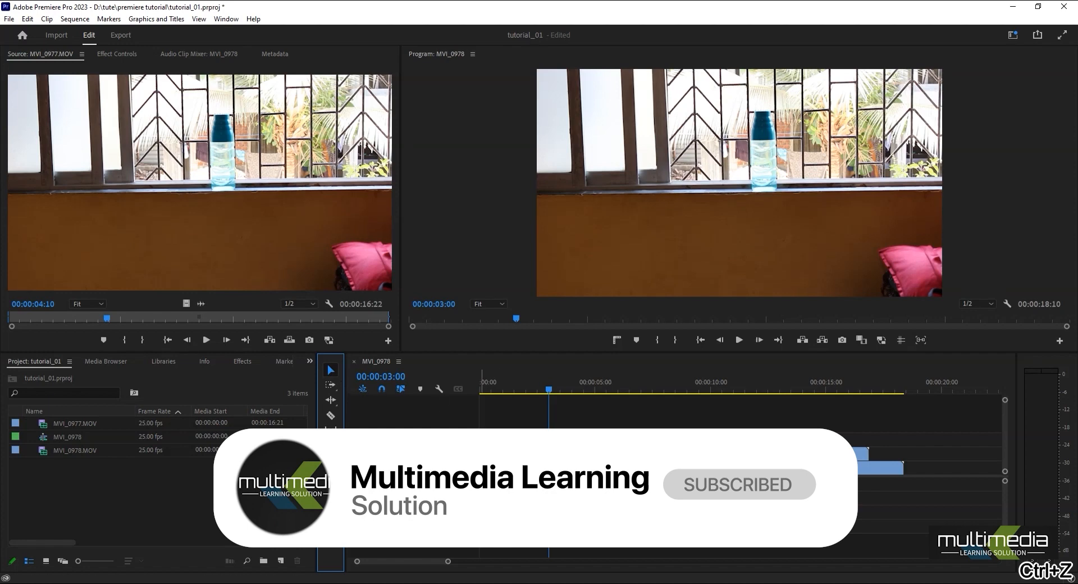
# Cut the selected MVI_0977.MOV on track V2 at 00:00:03:00, remove the part after the cut and go to the sequence end
pyautogui.click(594, 454)
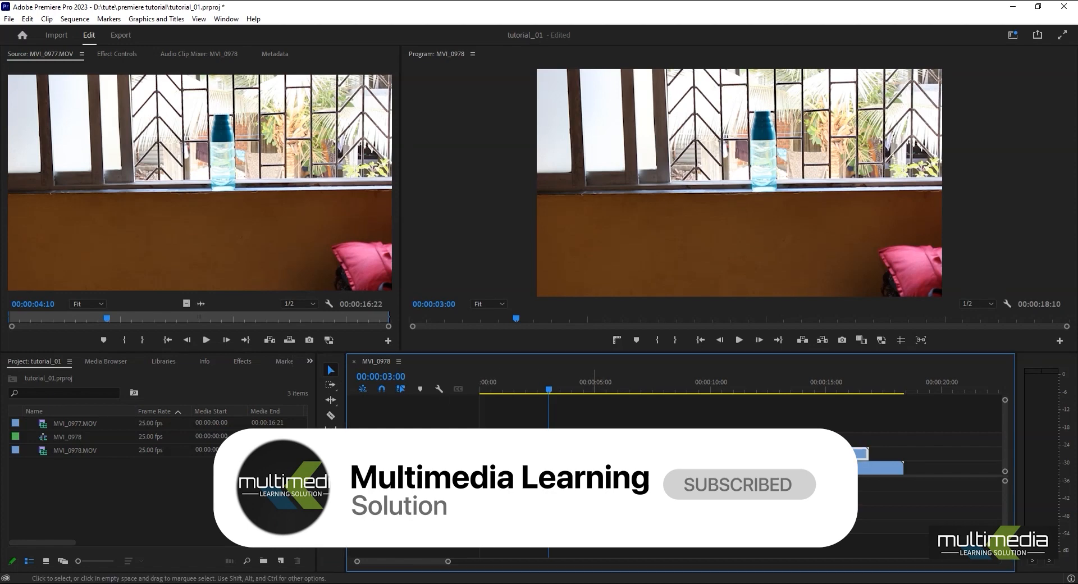
pyautogui.hotkey('ctrl', 'k')
pyautogui.press('End')
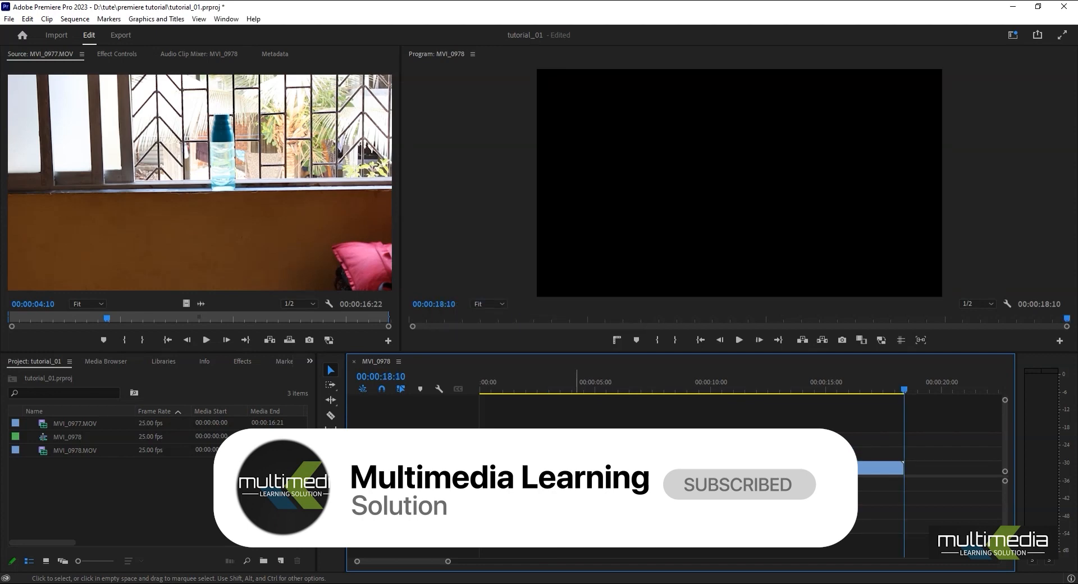
# Play the sequence from its start to review the cut and return the playhead to 00:00:03:00
pyautogui.moveTo(510, 389); pyautogui.dragTo(479, 426)
pyautogui.press('space')
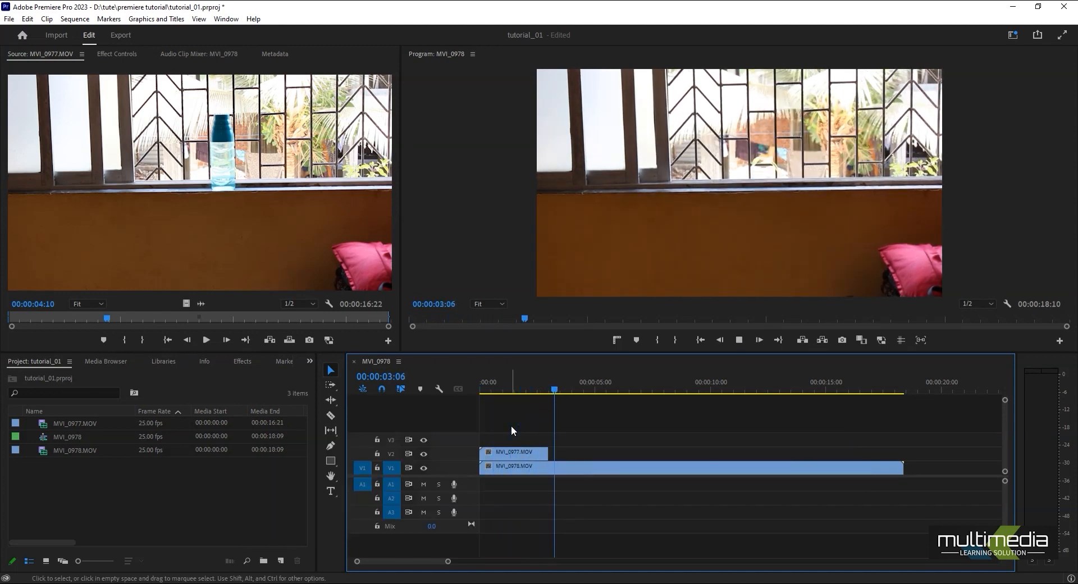
pyautogui.moveTo(574, 391); pyautogui.dragTo(550, 392)
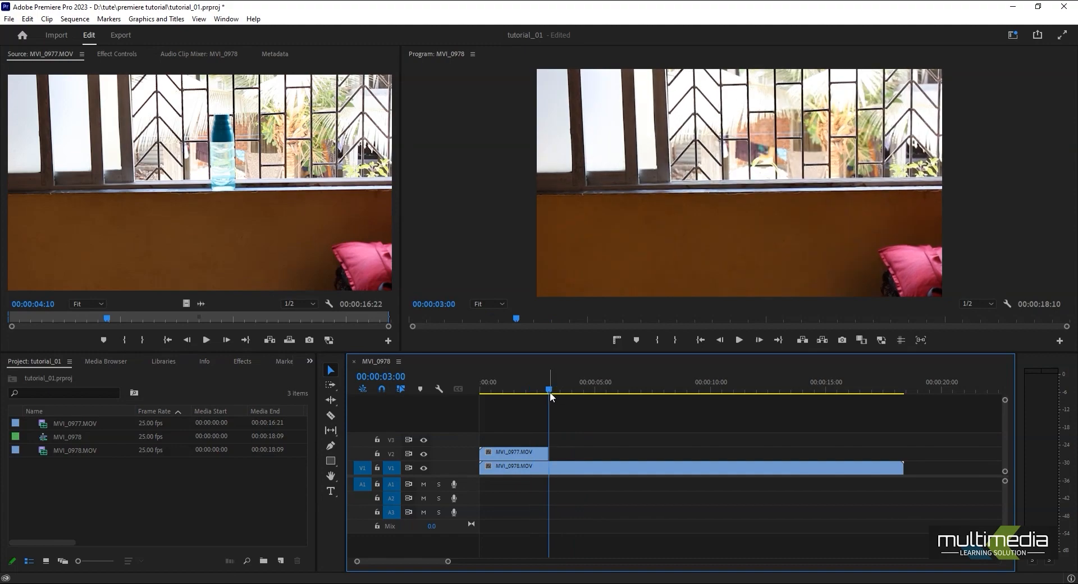
# Import Falling_Glass_03.mov, Glass break sound effect.mp4 and Muzzle_Flash_Straight_10.mov from the footages folder into the project
pyautogui.doubleClick(86, 504)
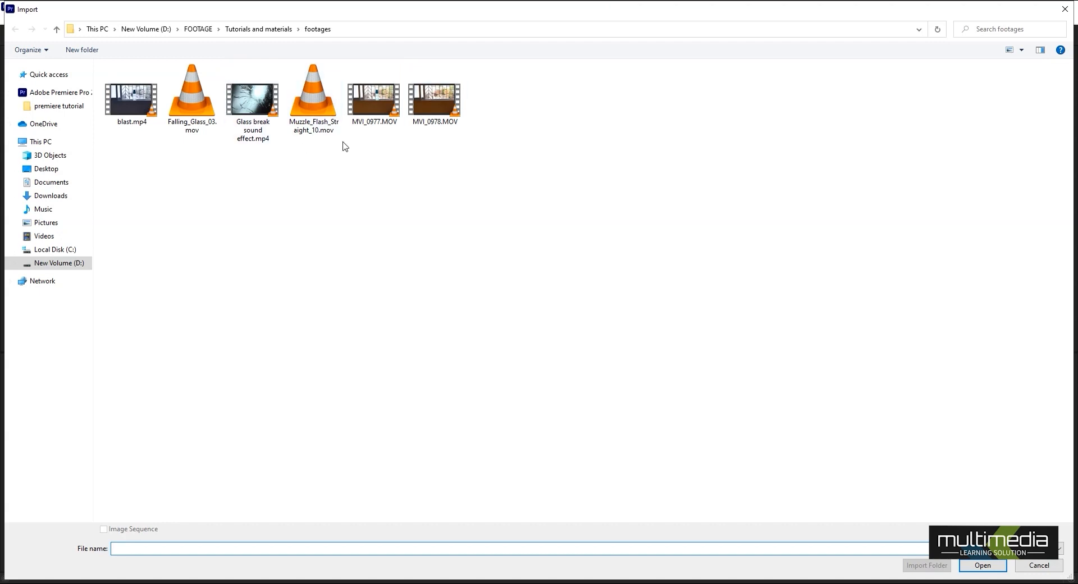
pyautogui.click(197, 119)
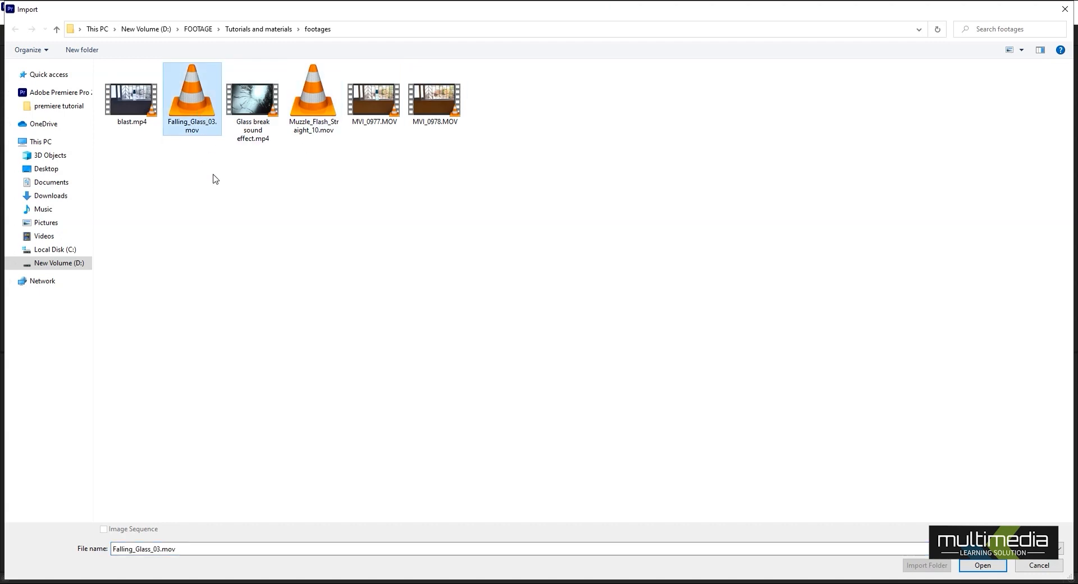
pyautogui.keyDown('ctrl'); pyautogui.click(261, 114); pyautogui.keyUp('ctrl')
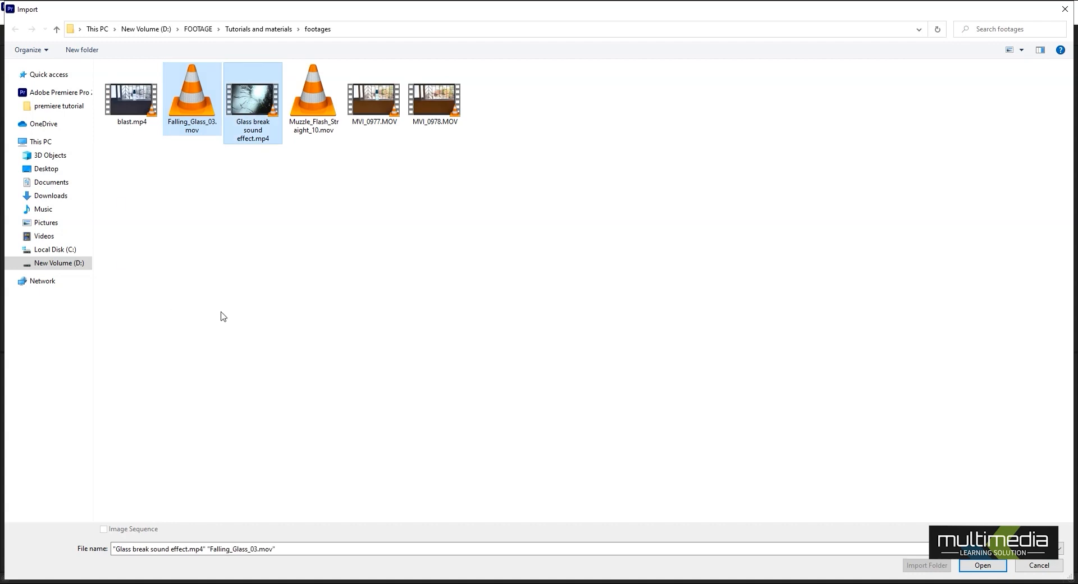
pyautogui.keyDown('ctrl'); pyautogui.click(324, 111); pyautogui.keyUp('ctrl')
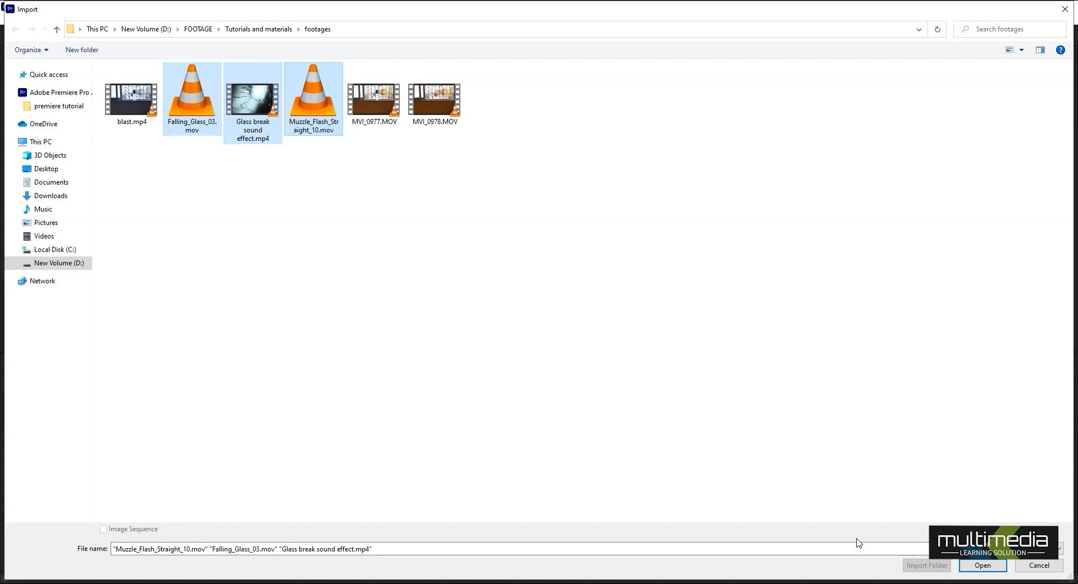
pyautogui.click(983, 568)
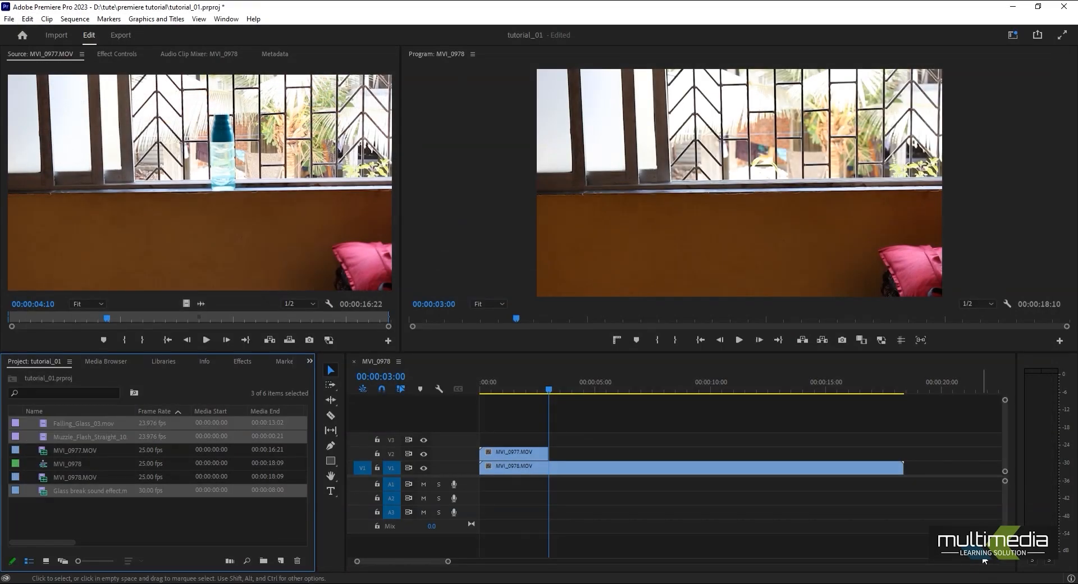
pyautogui.click(130, 521)
# Preview Muzzle_Flash_Straight_10.mov and place it on track V3 above the end of MVI_0977.MOV, with the playhead at 00:00:02:18
pyautogui.doubleClick(45, 438)
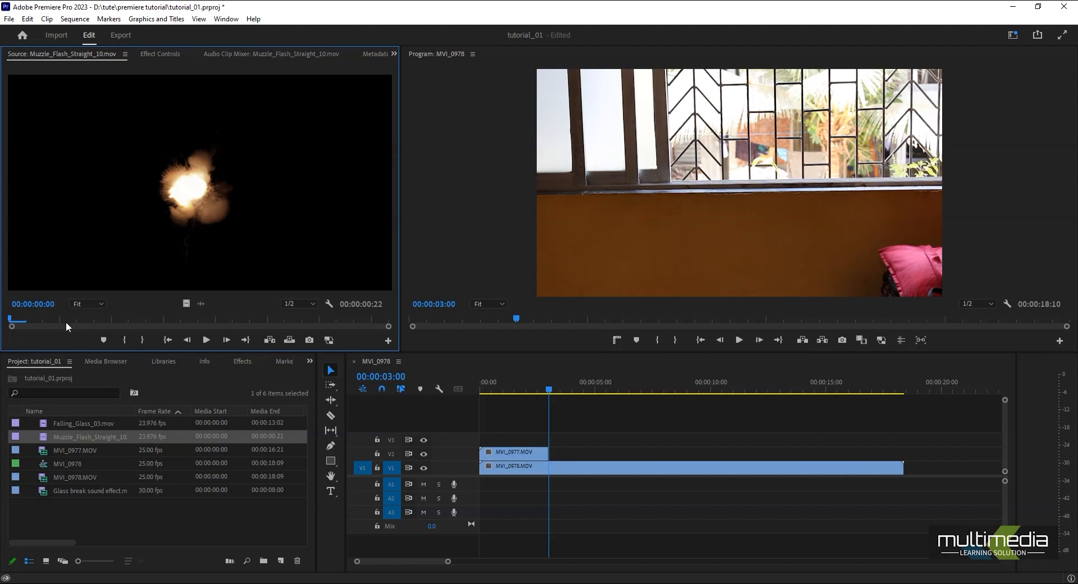
pyautogui.moveTo(41, 317); pyautogui.dragTo(78, 331)
pyautogui.moveTo(73, 373); pyautogui.dragTo(2, 356)
pyautogui.moveTo(210, 215); pyautogui.dragTo(548, 444)
pyautogui.moveTo(549, 387); pyautogui.dragTo(544, 390)
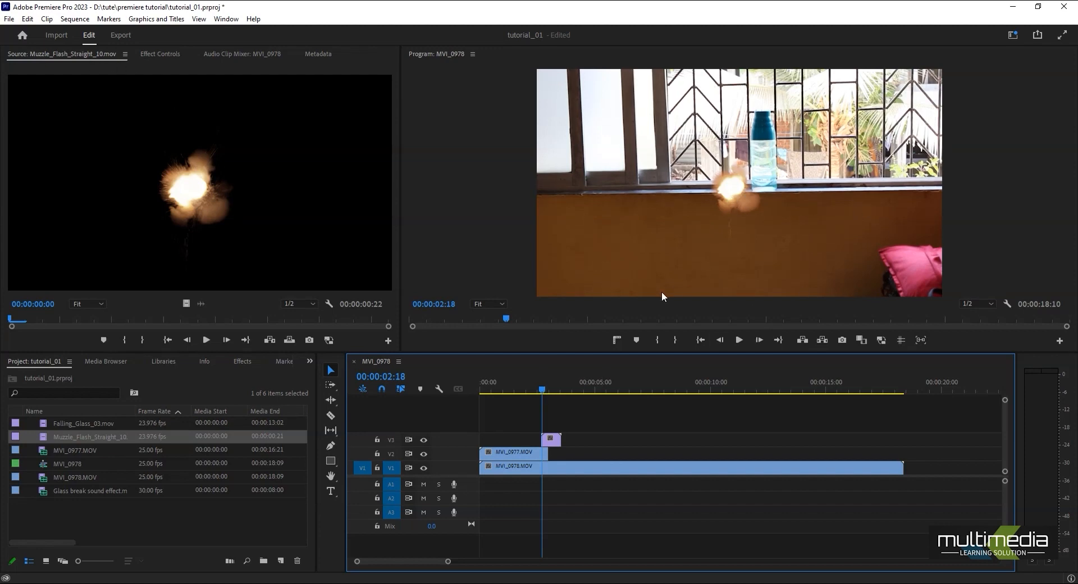
# Place the muzzle flash over the bottle at position about 1122.2, 438.9 and enlarge its scale to about 142.9
pyautogui.click(157, 54)
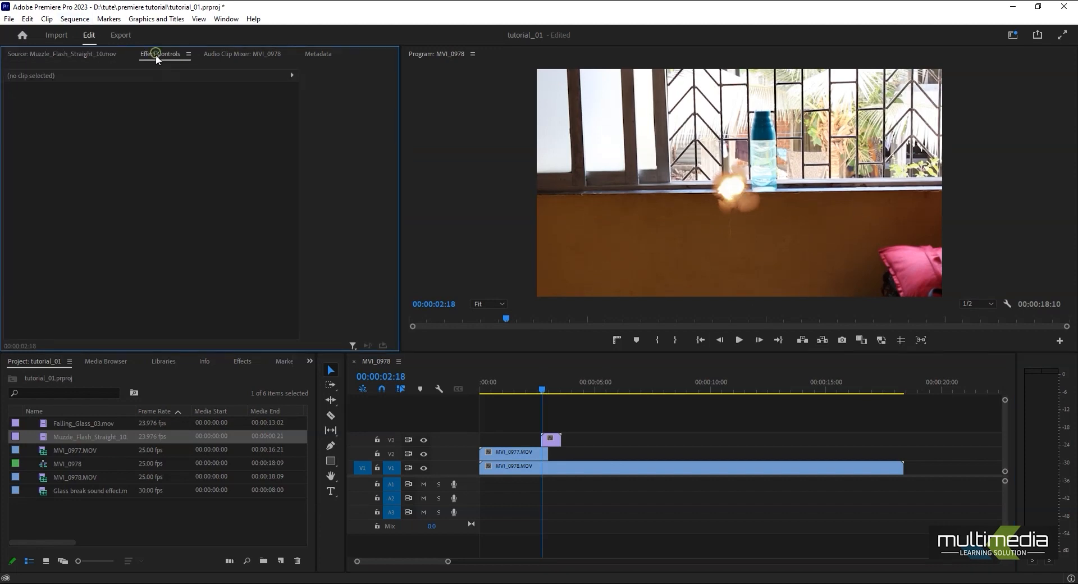
pyautogui.click(550, 439)
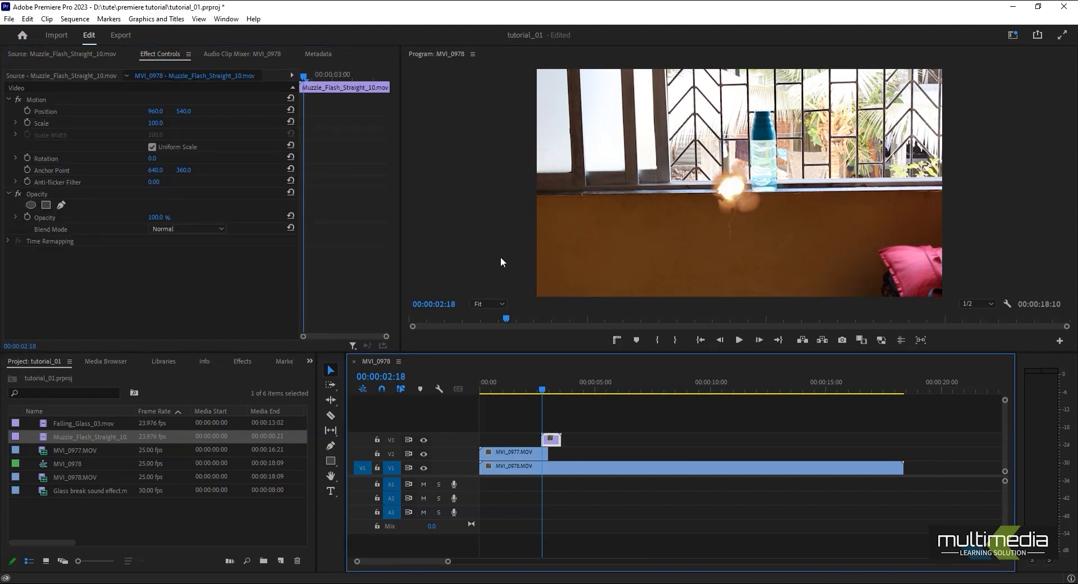
pyautogui.click(40, 102)
pyautogui.moveTo(741, 202); pyautogui.dragTo(770, 189)
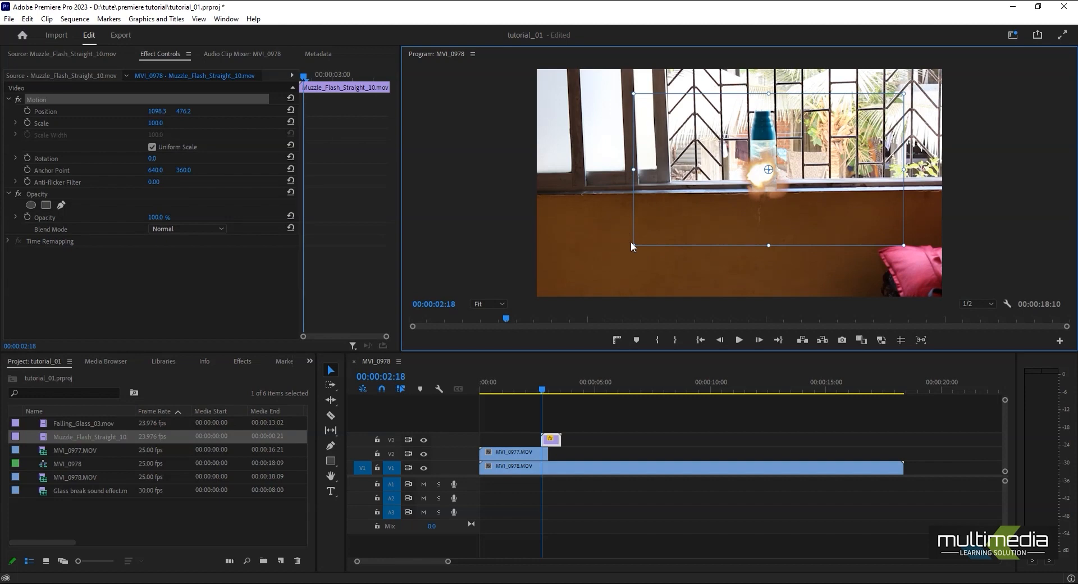
pyautogui.moveTo(635, 245); pyautogui.dragTo(576, 277)
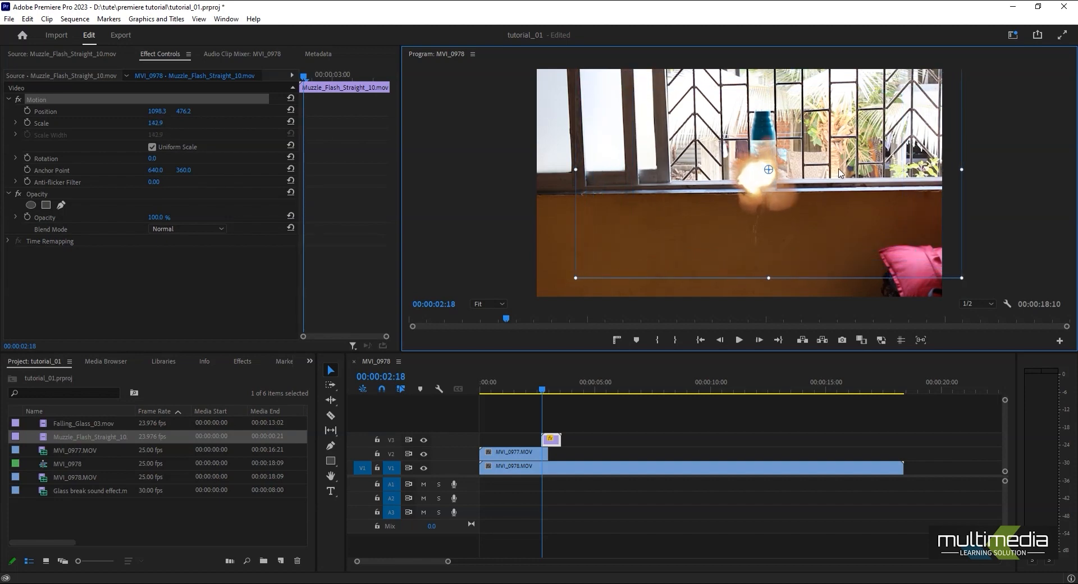
pyautogui.moveTo(769, 186); pyautogui.dragTo(774, 178)
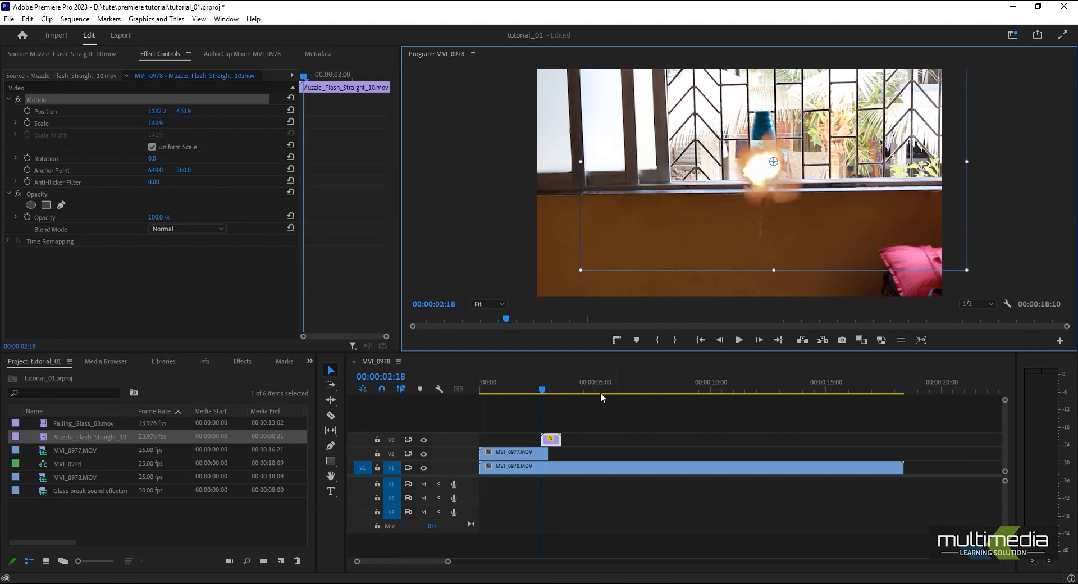
# Shift the muzzle flash clip on track V3 later so it starts just before 00:00:03:00, and preview the timing
pyautogui.moveTo(547, 390)
pyautogui.mouseDown()
pyautogui.moveTo(511, 399)
pyautogui.moveTo(549, 403)
pyautogui.mouseUp()
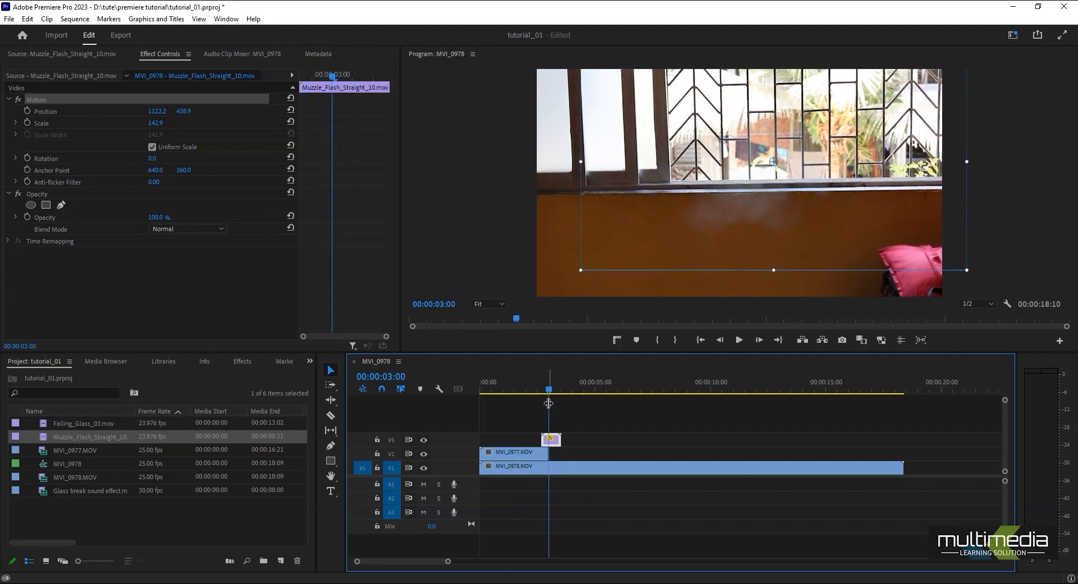
pyautogui.press('=')
pyautogui.press('=')
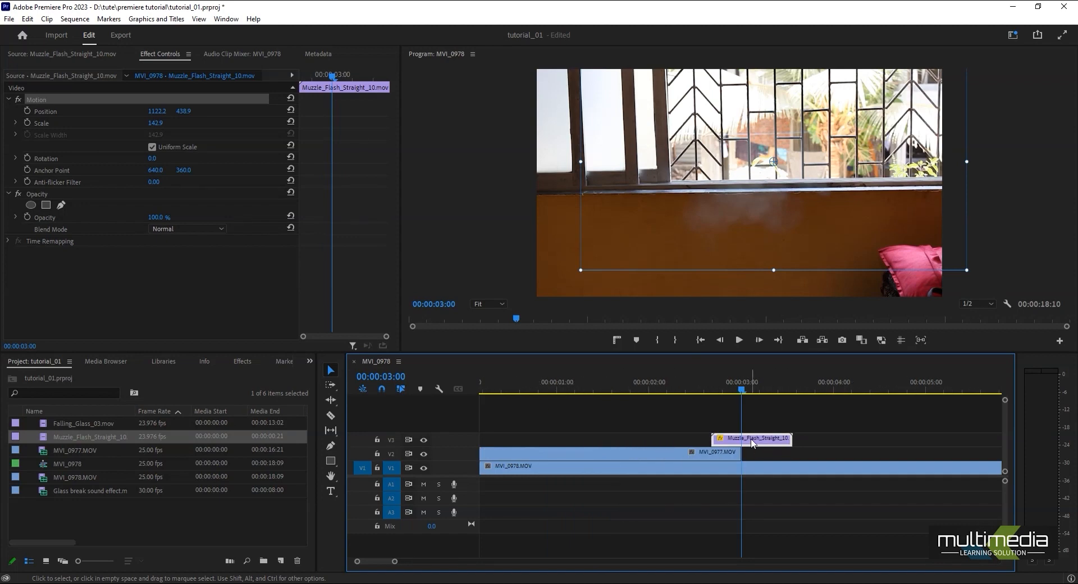
pyautogui.moveTo(753, 442); pyautogui.dragTo(770, 447)
pyautogui.moveTo(785, 394); pyautogui.dragTo(730, 396)
pyautogui.press('space')
pyautogui.moveTo(796, 396); pyautogui.dragTo(743, 396)
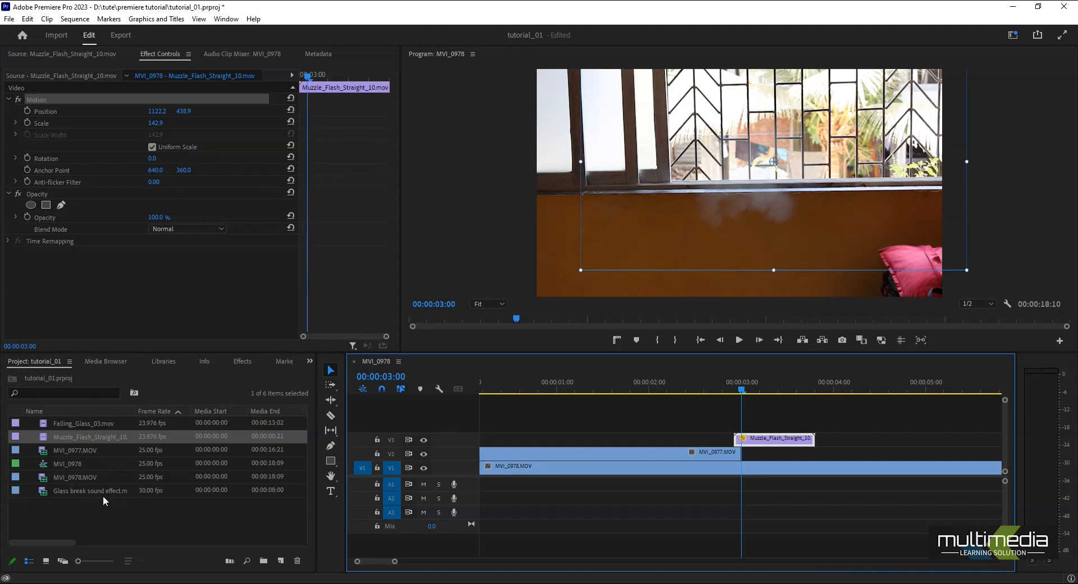
# Add only the audio of Glass break sound effect.mp4 to track A1, trim its quiet beginning and align it with the muzzle flash clip's start
pyautogui.doubleClick(72, 492)
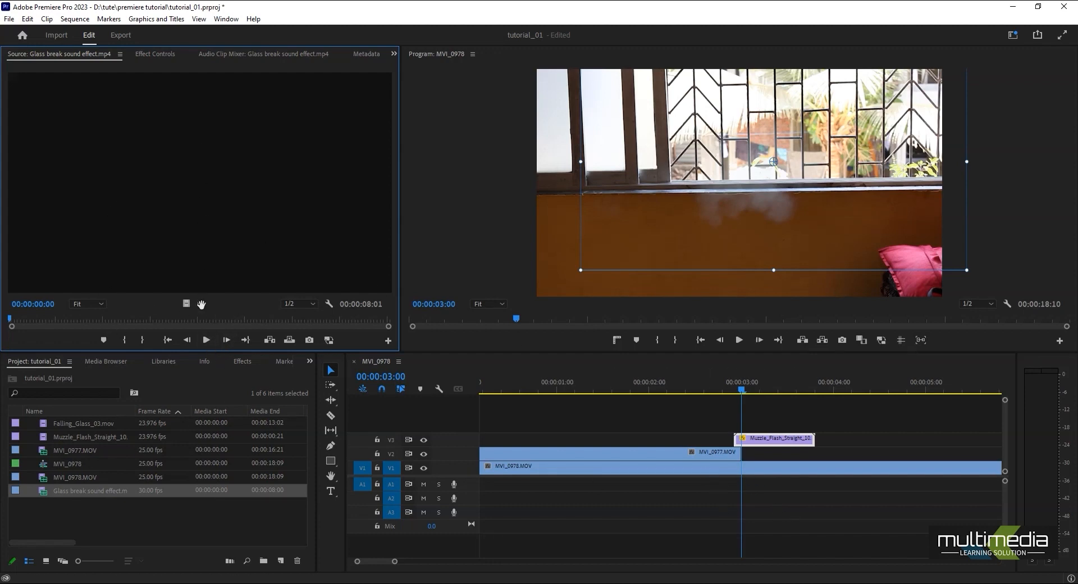
pyautogui.moveTo(202, 304); pyautogui.dragTo(648, 484)
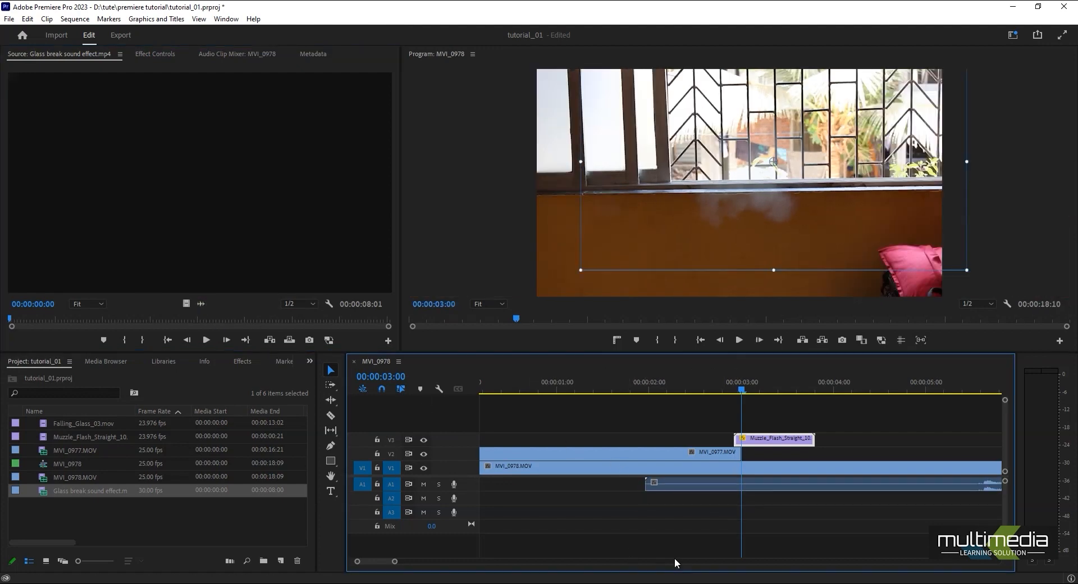
pyautogui.moveTo(743, 387); pyautogui.dragTo(963, 427)
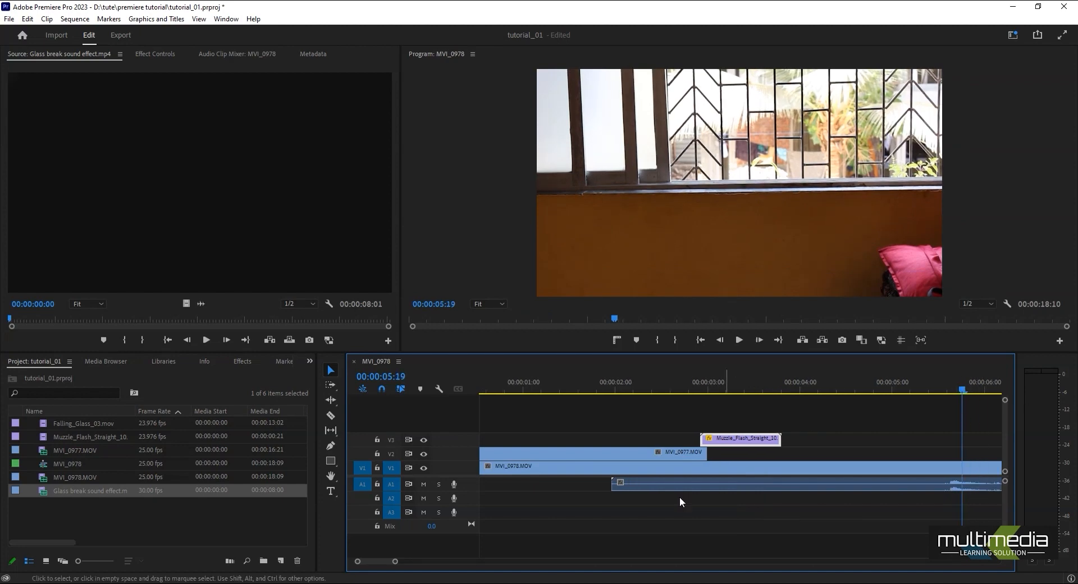
pyautogui.moveTo(611, 484); pyautogui.dragTo(737, 486)
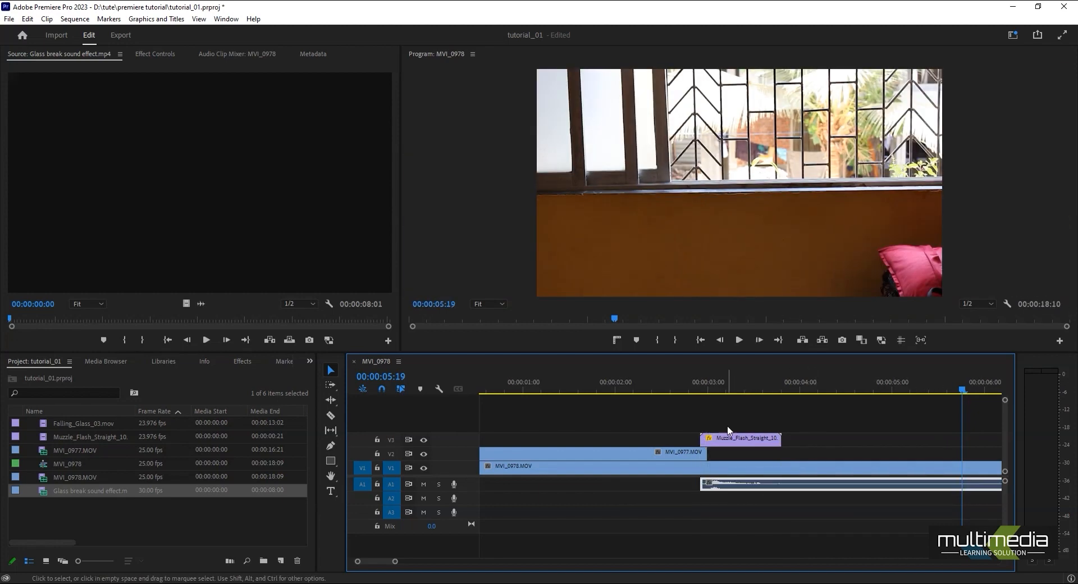
# Play and scrub the sequence around 00:00:03:00 to check the glass break sound against the muzzle flash
pyautogui.click(689, 385)
pyautogui.press('space')
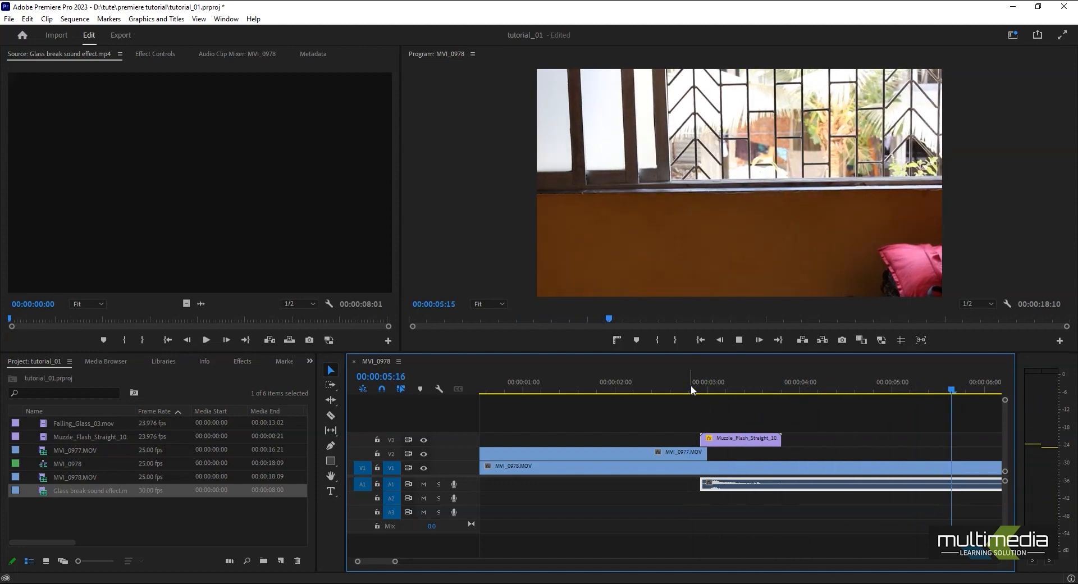
pyautogui.press('space')
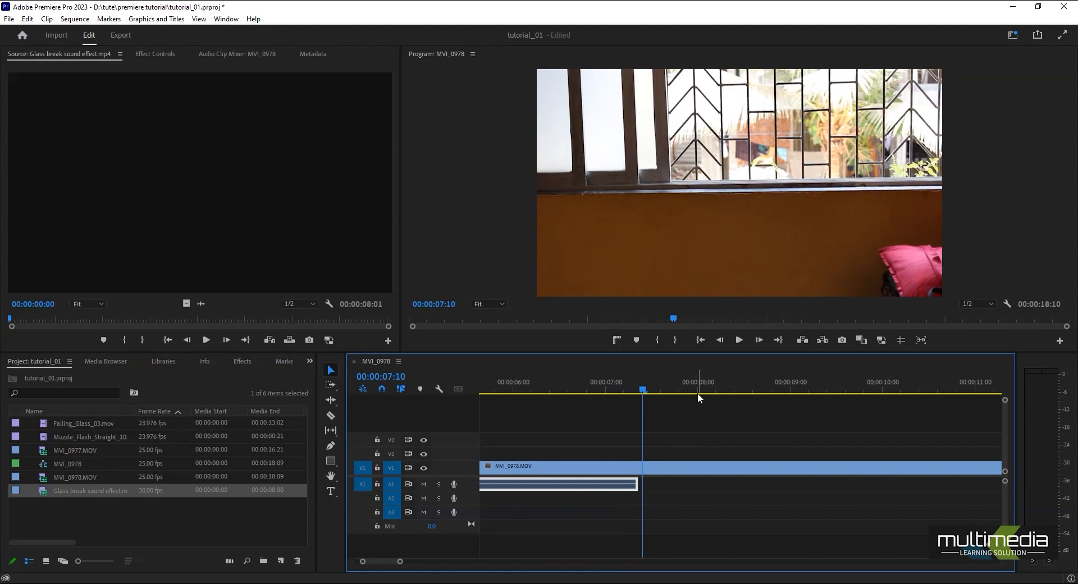
pyautogui.moveTo(697, 393); pyautogui.dragTo(554, 462)
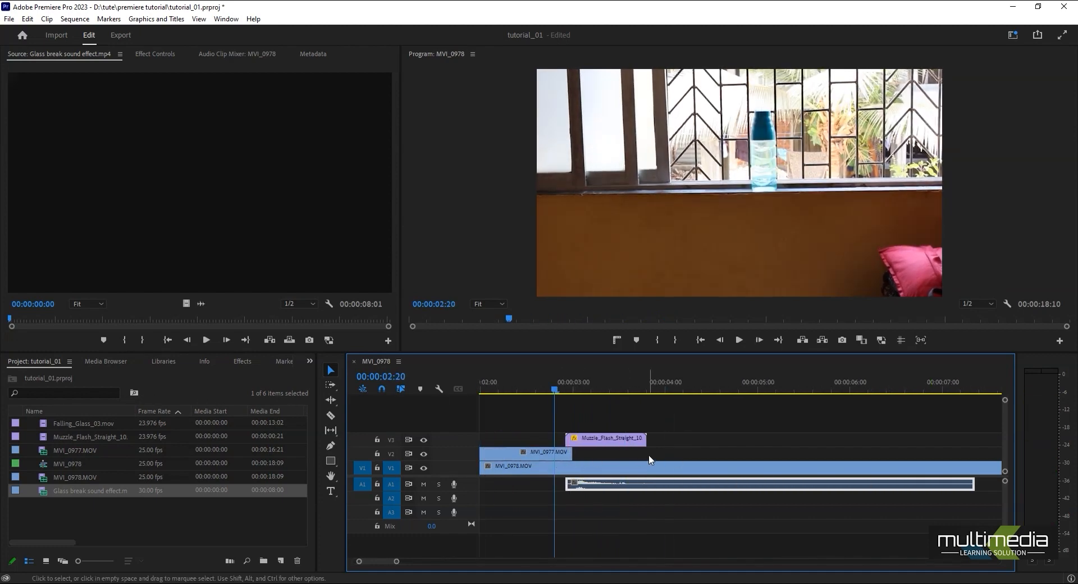
pyautogui.click(606, 438)
pyautogui.moveTo(582, 393)
pyautogui.mouseDown()
pyautogui.moveTo(601, 389)
pyautogui.moveTo(574, 396)
pyautogui.mouseUp()
pyautogui.click(587, 485)
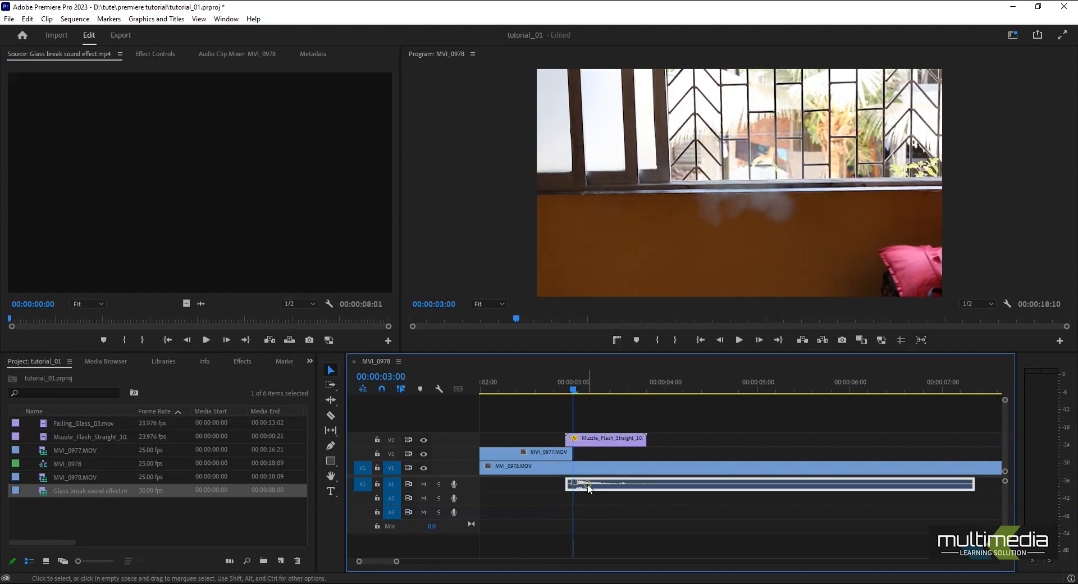
pyautogui.moveTo(572, 384); pyautogui.dragTo(557, 389)
pyautogui.press('space')
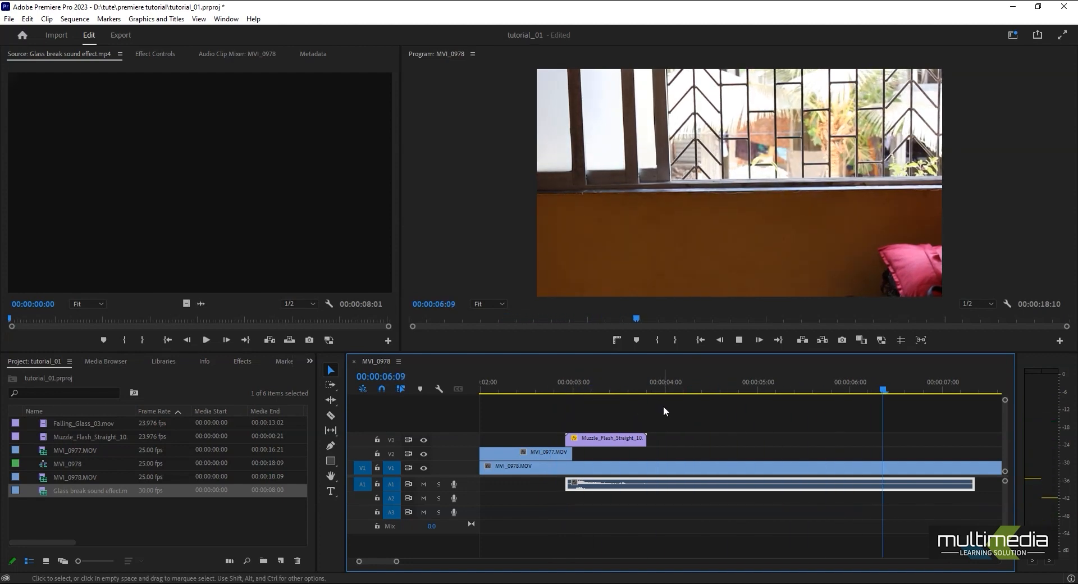
pyautogui.press('space')
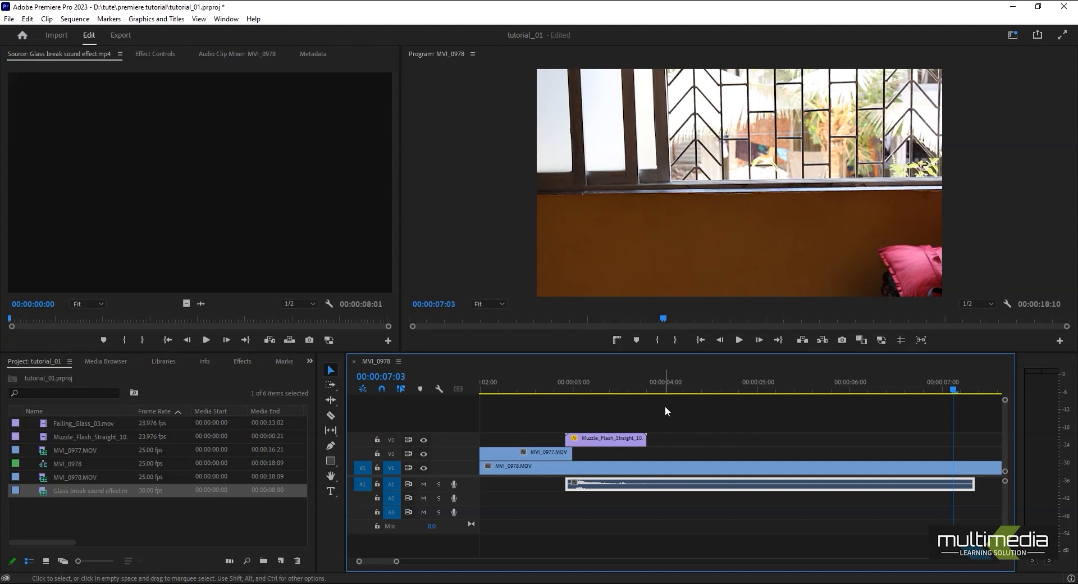
# Preview Falling_Glass_03.mov and place its video on track V4, starting shortly after 00:00:03:00
pyautogui.scroll(-2, 665, 406)
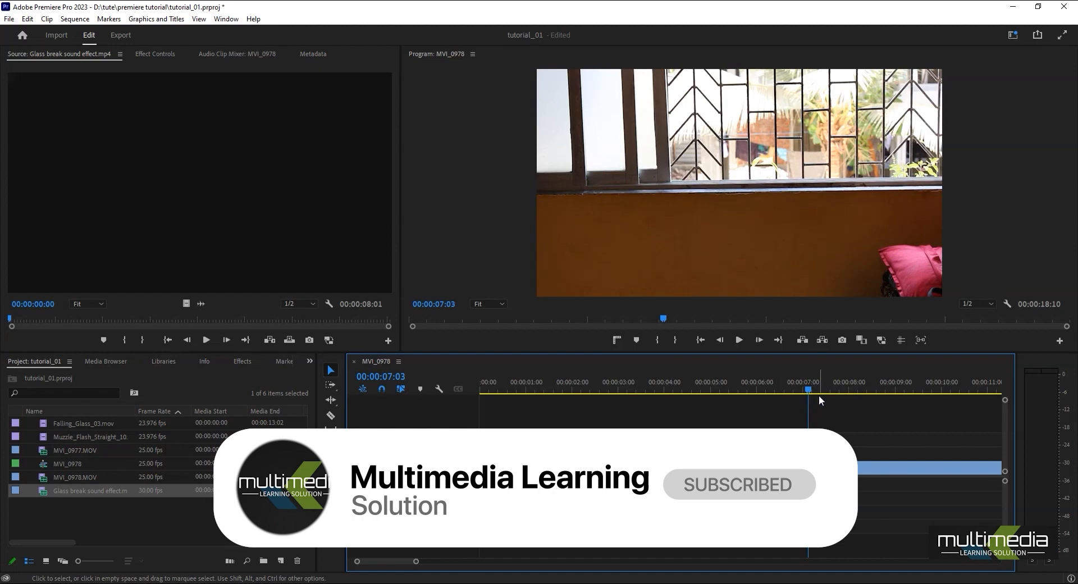
pyautogui.moveTo(810, 392); pyautogui.dragTo(598, 400)
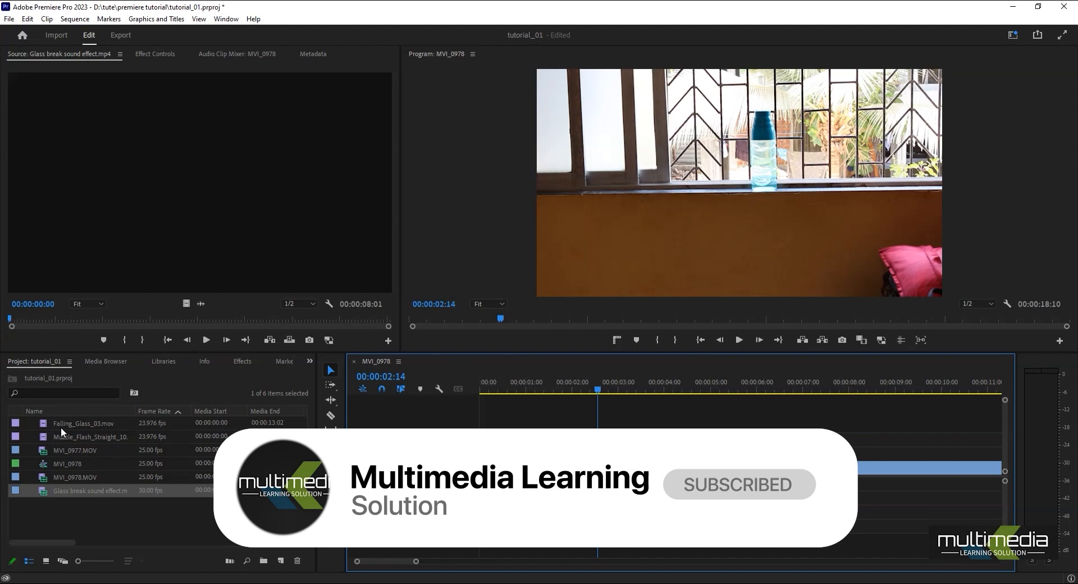
pyautogui.doubleClick(45, 425)
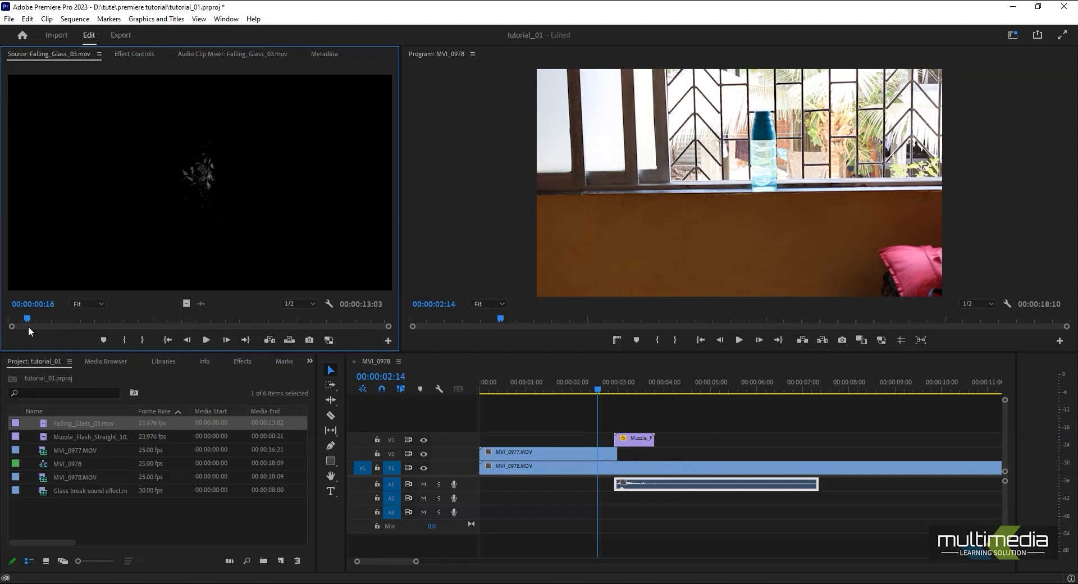
pyautogui.moveTo(9, 327); pyautogui.dragTo(80, 328)
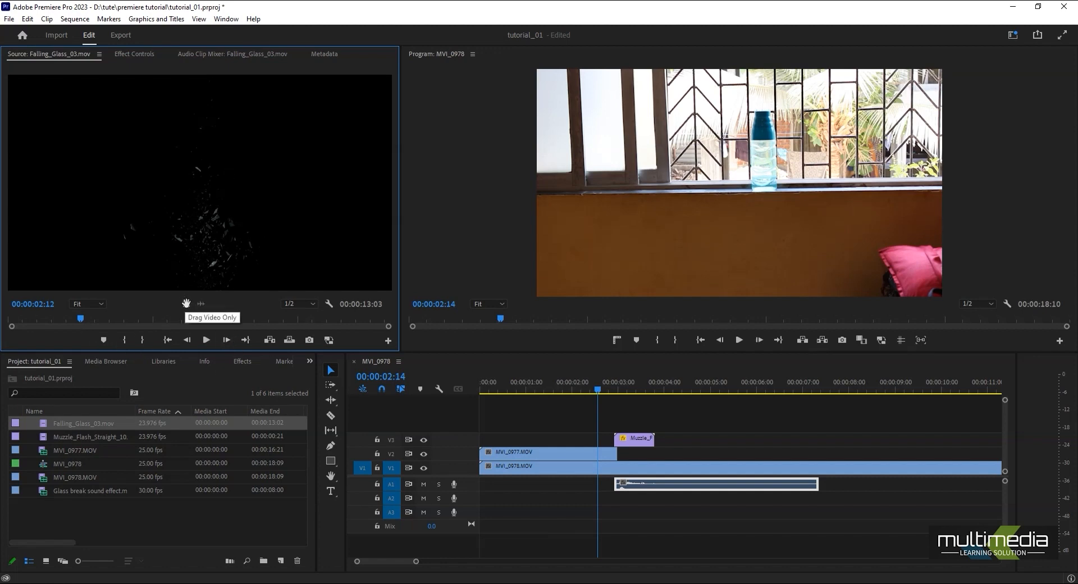
pyautogui.moveTo(186, 304); pyautogui.dragTo(632, 420)
# Set the scale of the Falling_Glass_03.mov clip on track V4 to 160 and check it at 00:00:03:24
pyautogui.moveTo(645, 380); pyautogui.dragTo(760, 413)
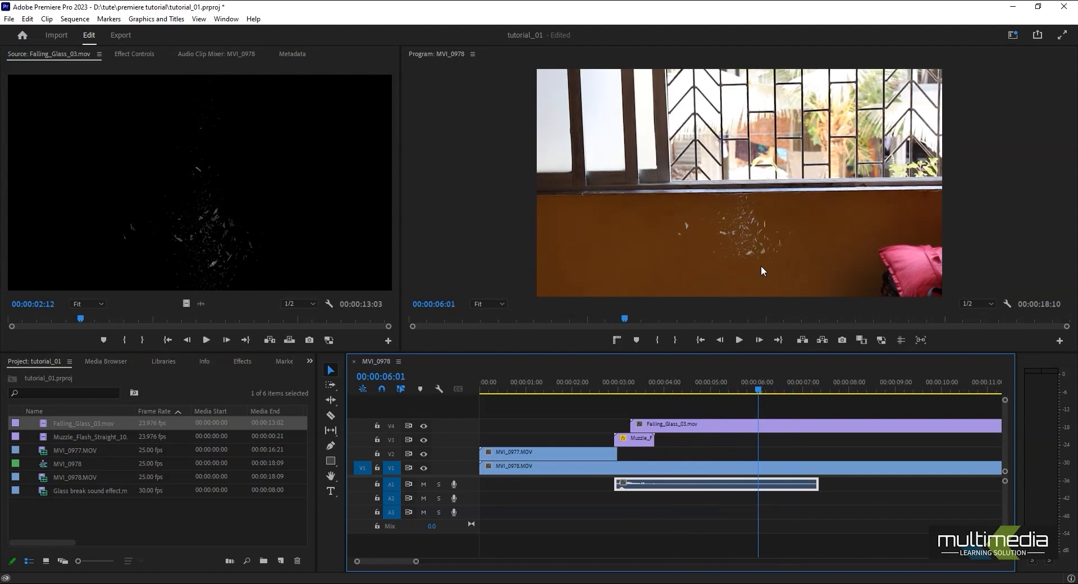
pyautogui.click(741, 429)
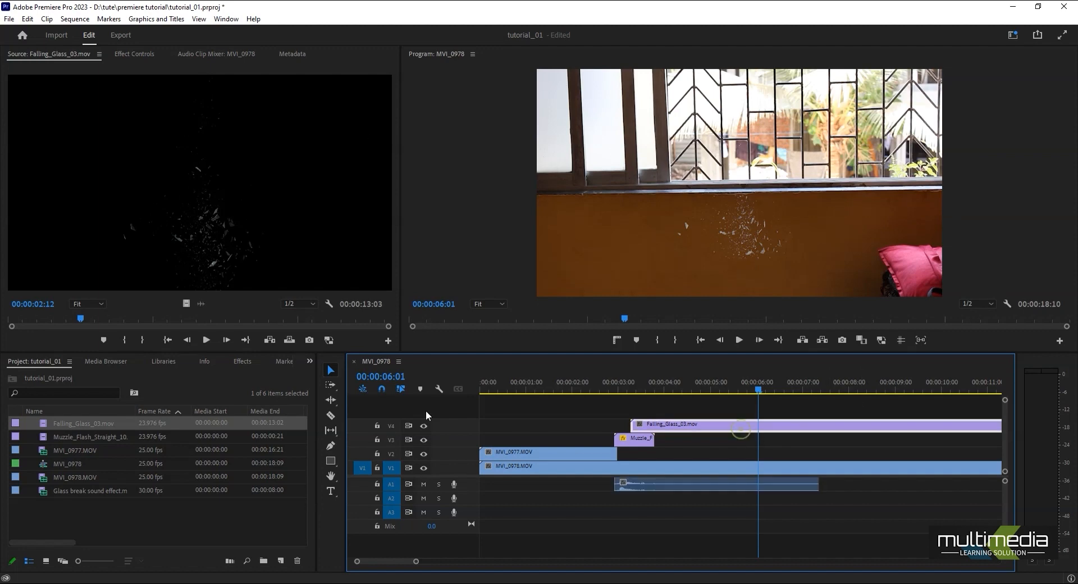
pyautogui.click(143, 53)
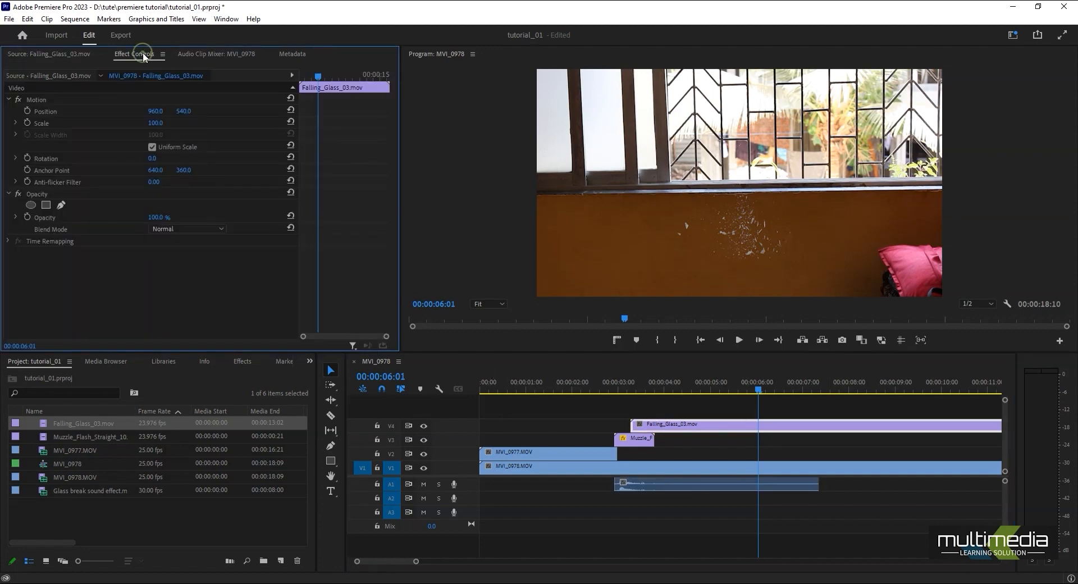
pyautogui.moveTo(155, 126); pyautogui.dragTo(188, 126)
pyautogui.moveTo(758, 389); pyautogui.dragTo(664, 385)
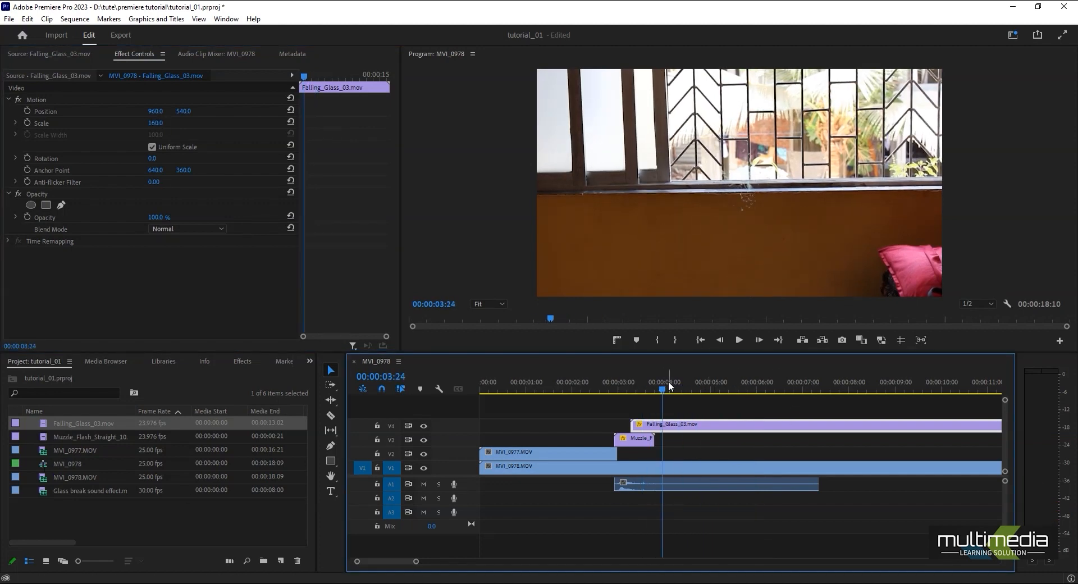
# Try slowing the Falling_Glass_03.mov clip on track V4 to a speed of 25%
pyautogui.rightClick(688, 428)
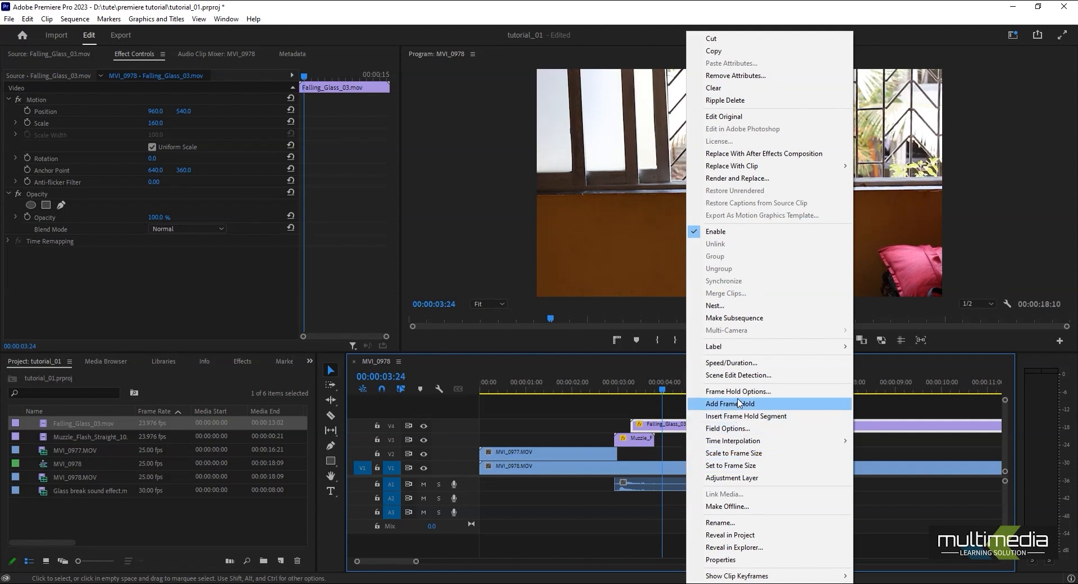
pyautogui.click(740, 367)
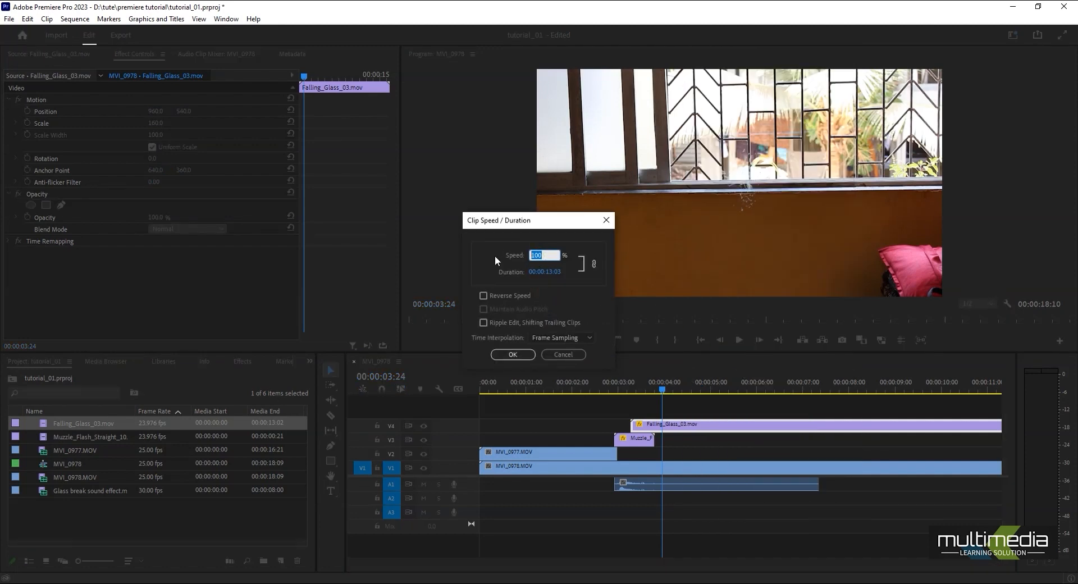
pyautogui.write('25')
pyautogui.press('Return')
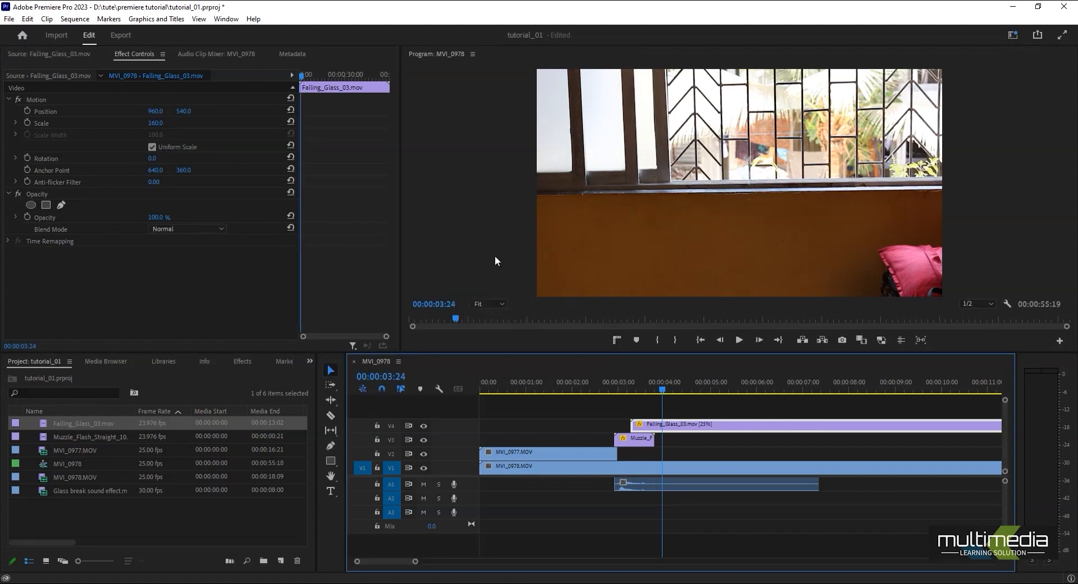
pyautogui.press('-')
pyautogui.press('-')
pyautogui.press('-')
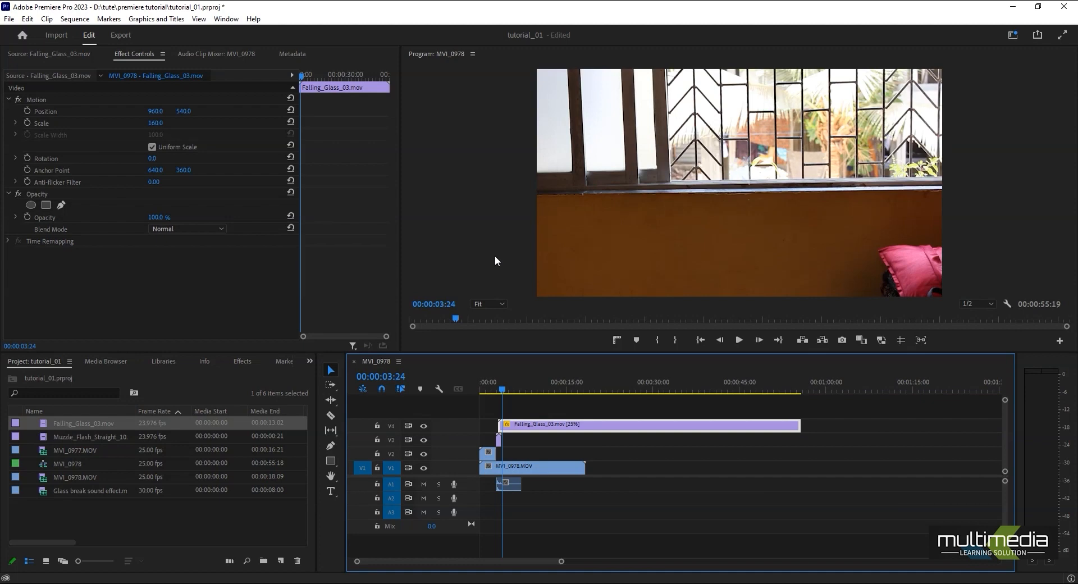
# Set the speed of the Falling_Glass_03.mov clip on track V4 to 400%
pyautogui.rightClick(577, 430)
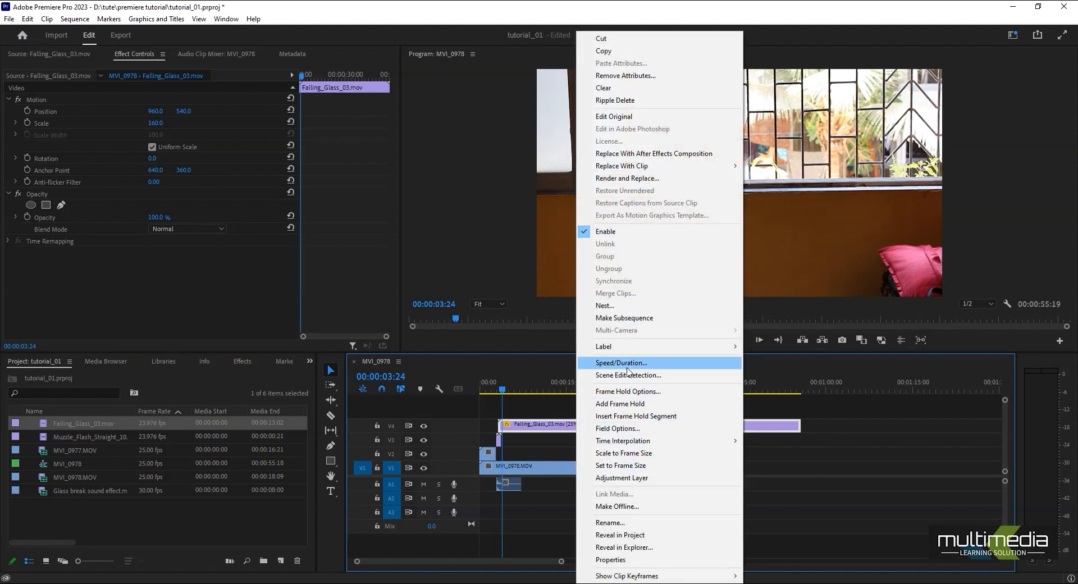
pyautogui.click(621, 363)
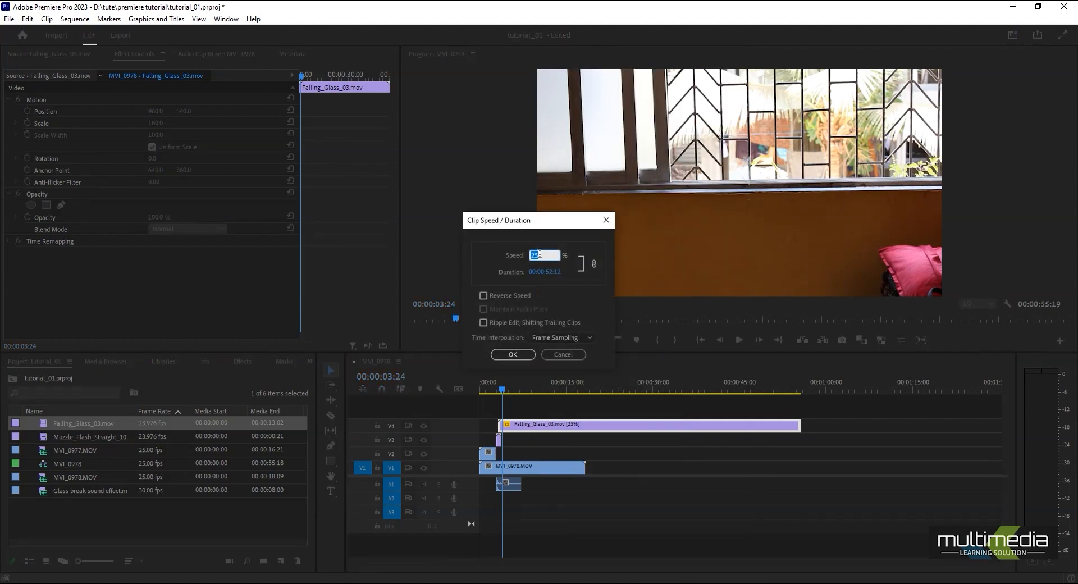
pyautogui.write('40.')
pyautogui.write('00')
pyautogui.press('Return')
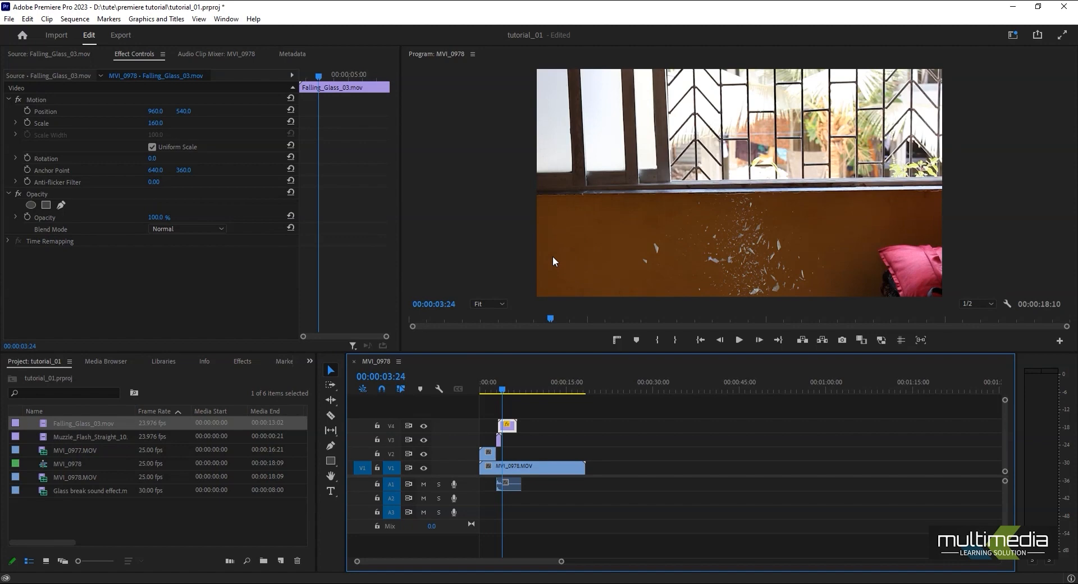
# Play the sequence from about 00:00:02:14 to check the falling glass timing against the bottle explosion
pyautogui.press('=')
pyautogui.press('=')
pyautogui.press('=')
pyautogui.press('=')
pyautogui.press('=')
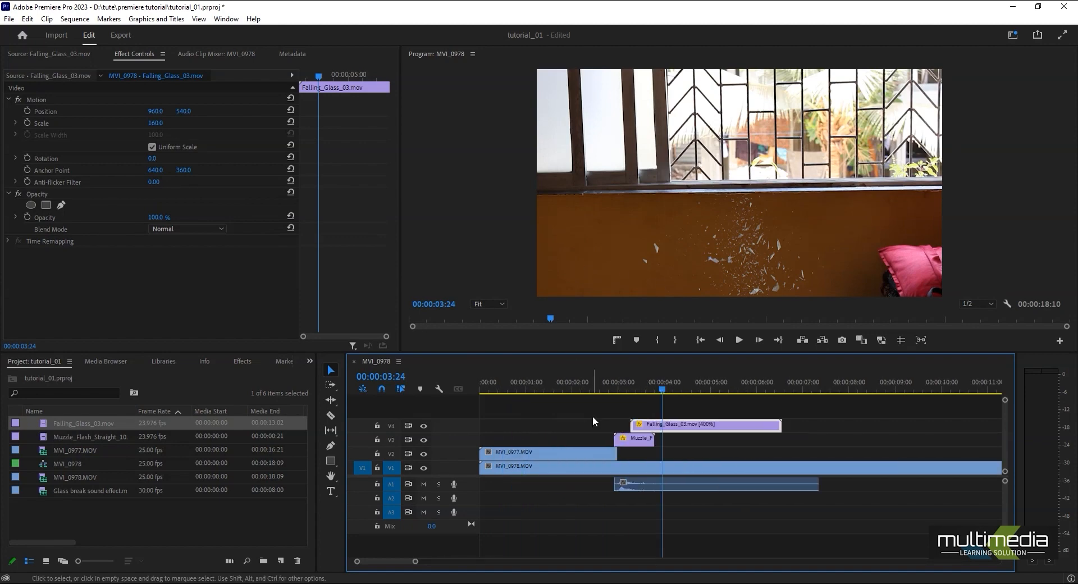
pyautogui.moveTo(745, 387); pyautogui.dragTo(613, 415)
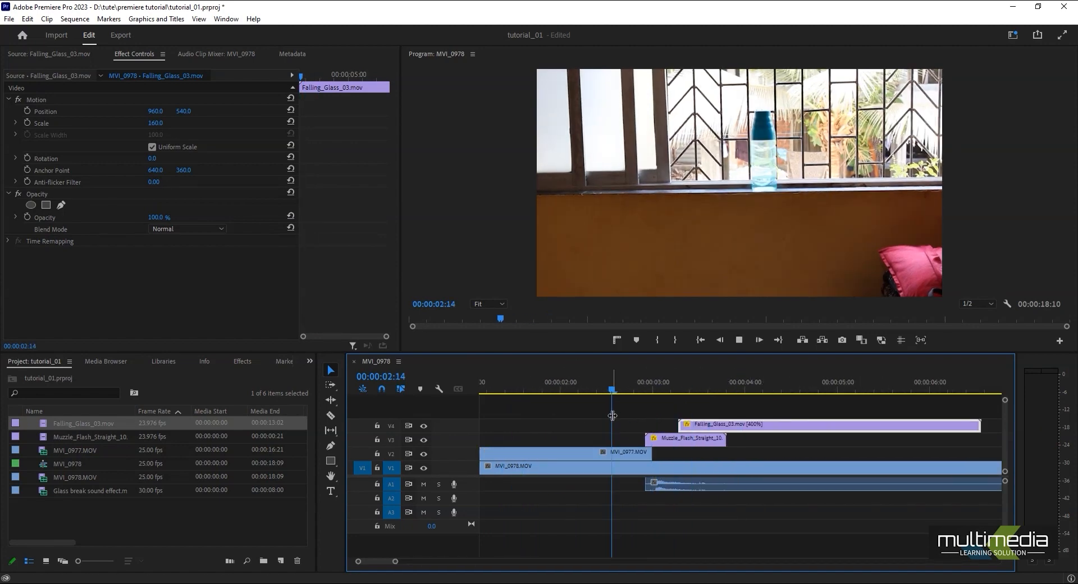
pyautogui.press('space')
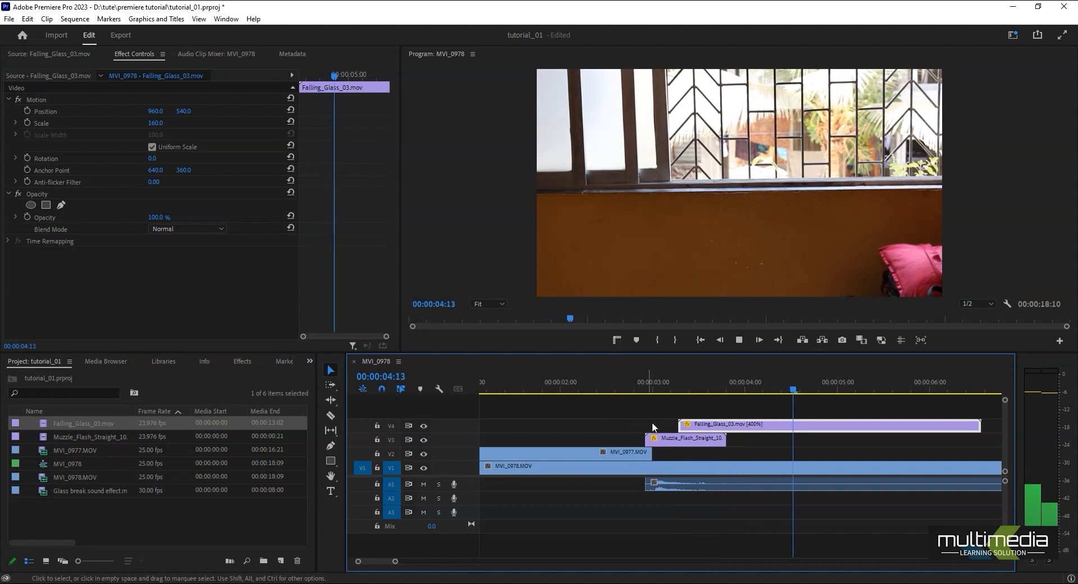
pyautogui.press('space')
# Move the Falling_Glass_03.mov clip earlier on V4 so it starts with the muzzle flash clip, and play the result
pyautogui.moveTo(765, 385); pyautogui.dragTo(690, 390)
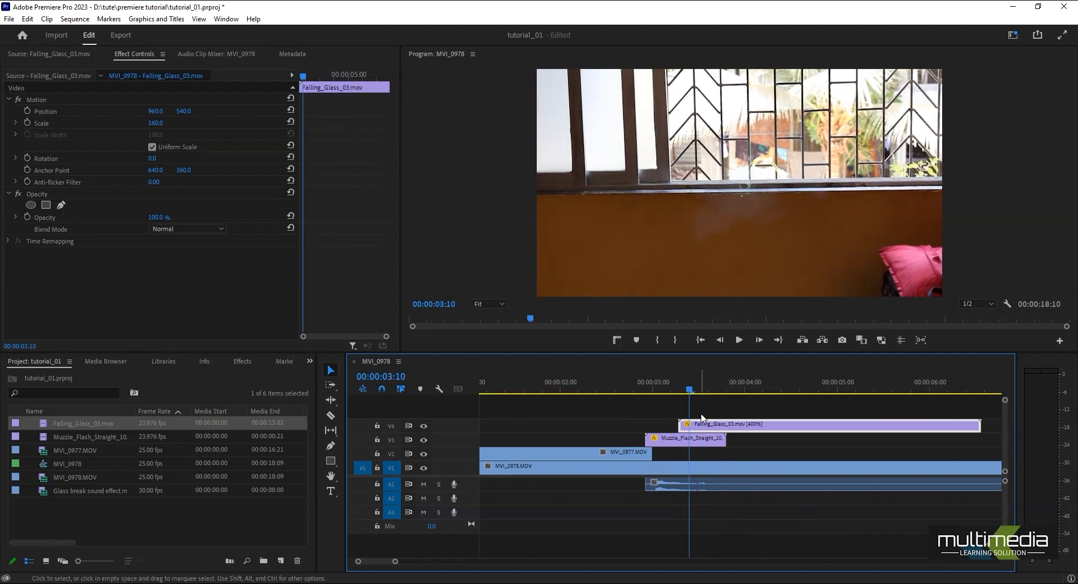
pyautogui.moveTo(708, 429); pyautogui.dragTo(675, 430)
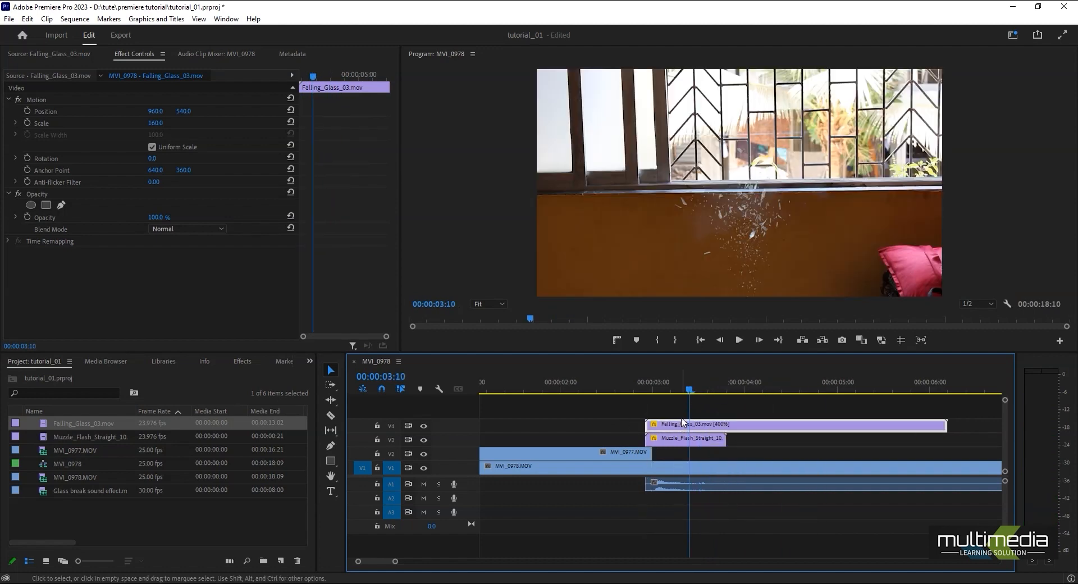
pyautogui.moveTo(689, 391); pyautogui.dragTo(650, 393)
pyautogui.press('space')
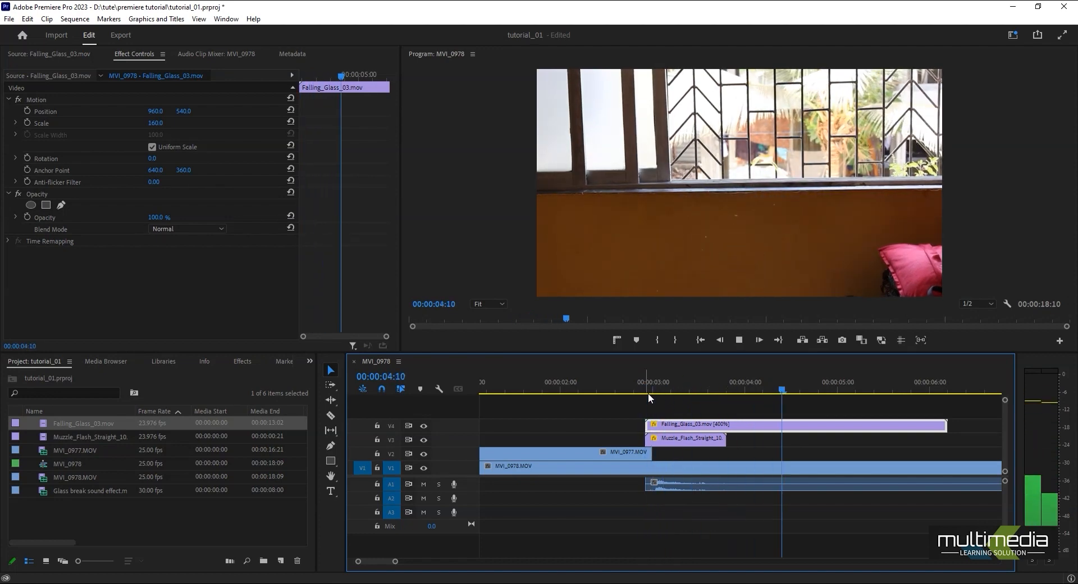
# Reposition the falling glass under the bottle, at about 1053, 529, and play the shot from 00:00:02:23
pyautogui.moveTo(688, 382)
pyautogui.mouseDown()
pyautogui.moveTo(649, 391)
pyautogui.moveTo(679, 390)
pyautogui.mouseUp()
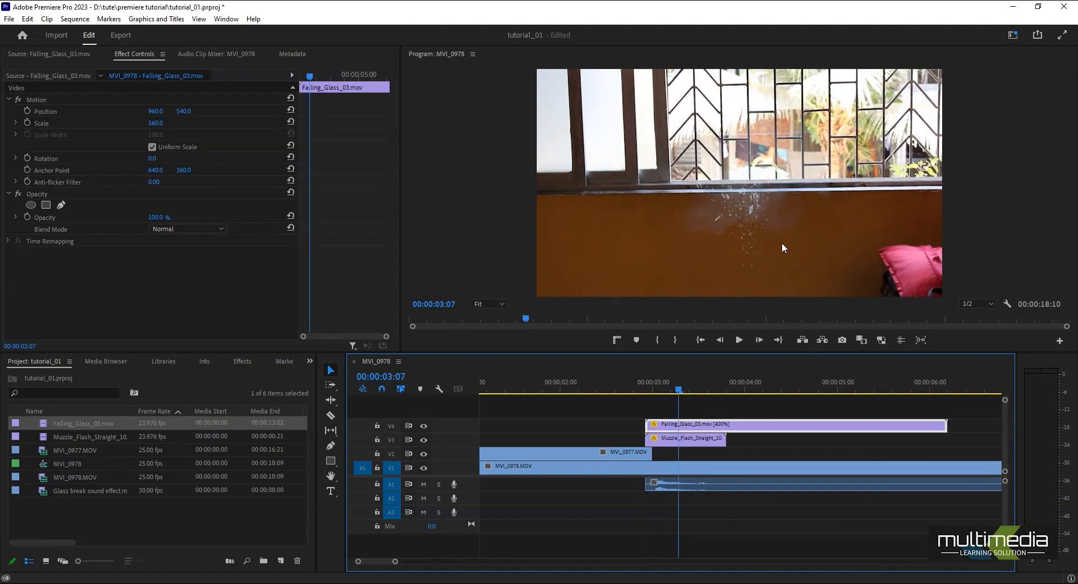
pyautogui.click(39, 100)
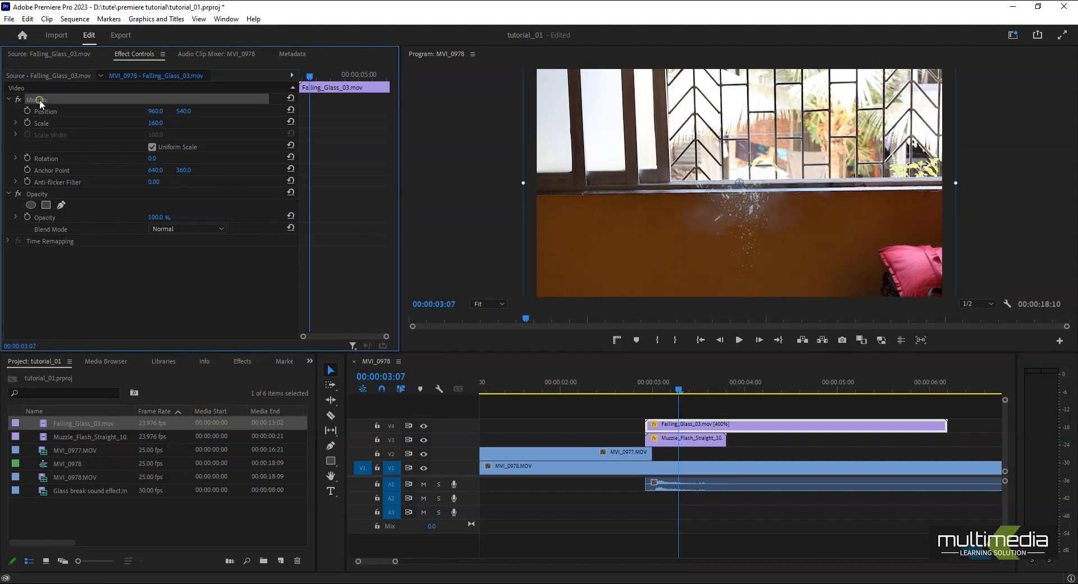
pyautogui.moveTo(747, 212); pyautogui.dragTo(756, 211)
pyautogui.moveTo(670, 387); pyautogui.dragTo(648, 395)
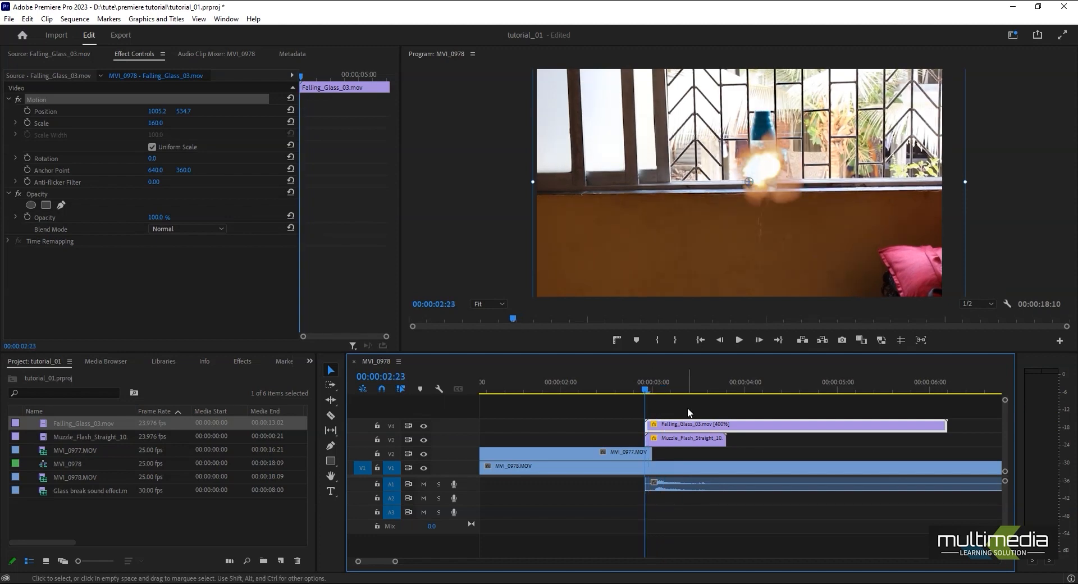
pyautogui.moveTo(769, 160); pyautogui.dragTo(780, 163)
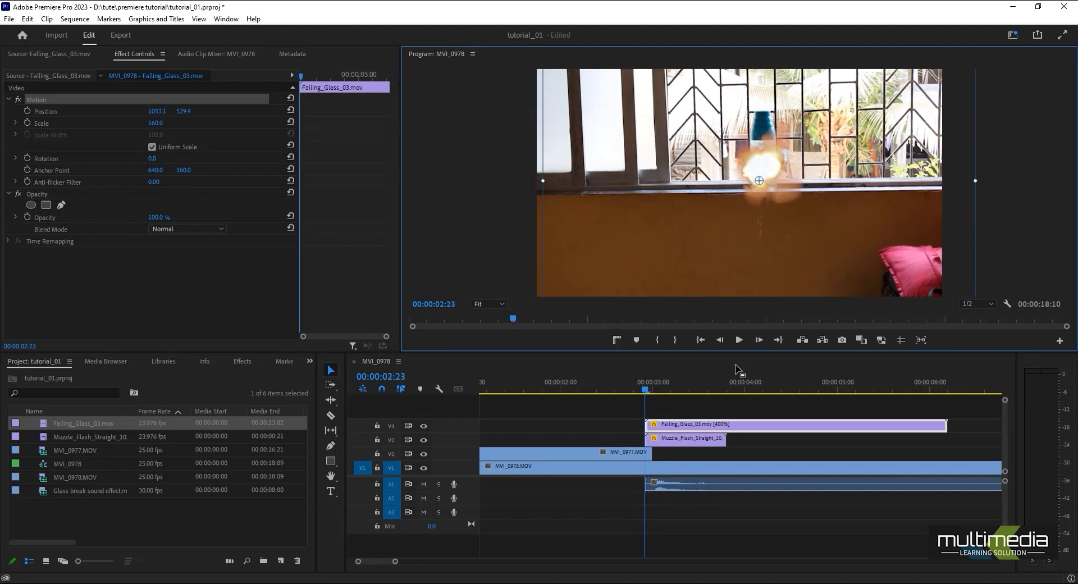
pyautogui.press('space')
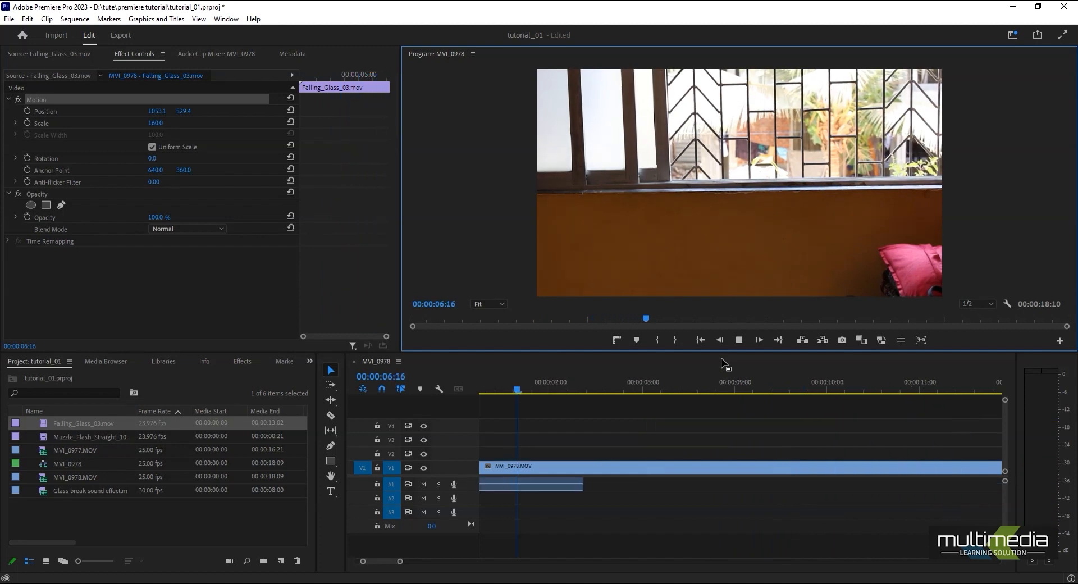
pyautogui.press('space')
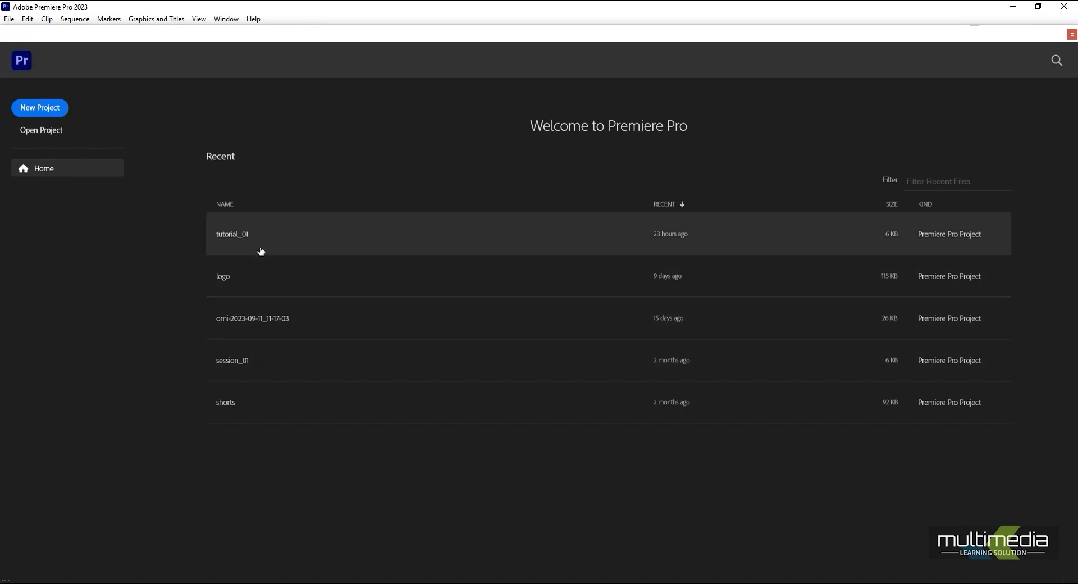
# Open the recent project tutorial_01 and import Sunflower_PNG_Image.png from the premiere tutorials folder on the Desktop
pyautogui.click(258, 246)
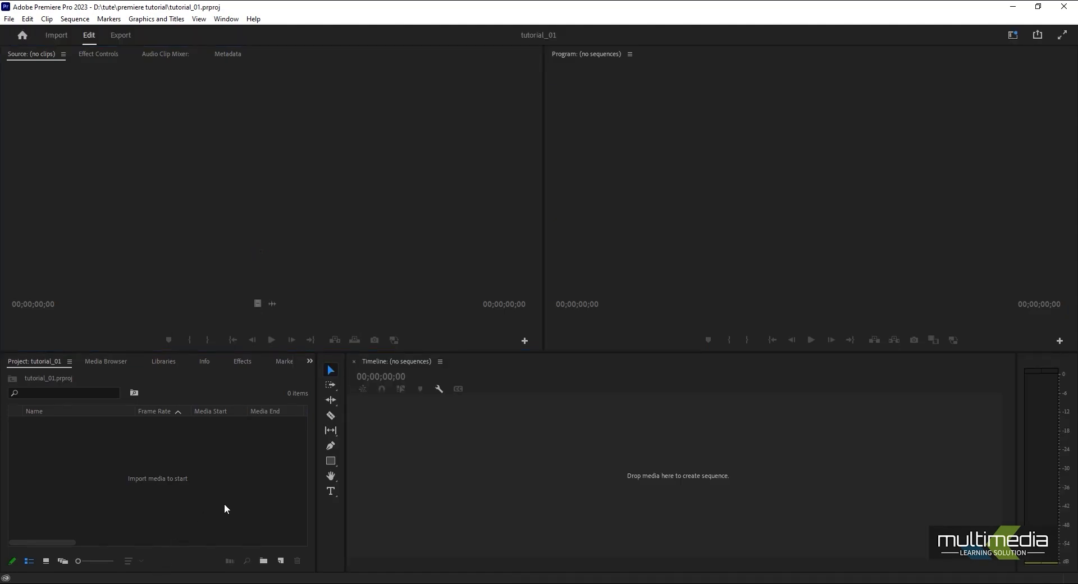
pyautogui.click(9, 19)
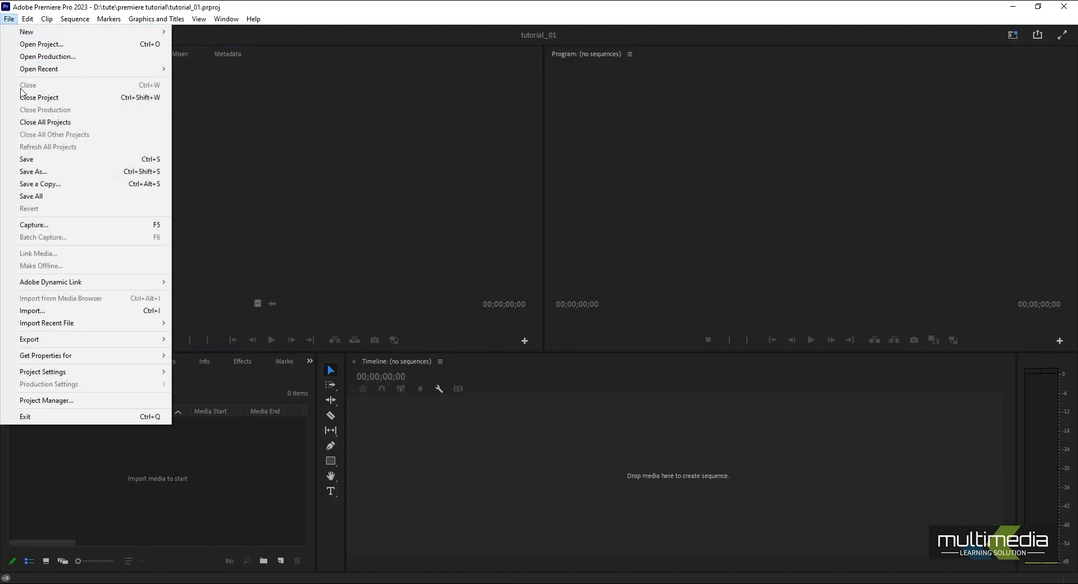
pyautogui.click(38, 311)
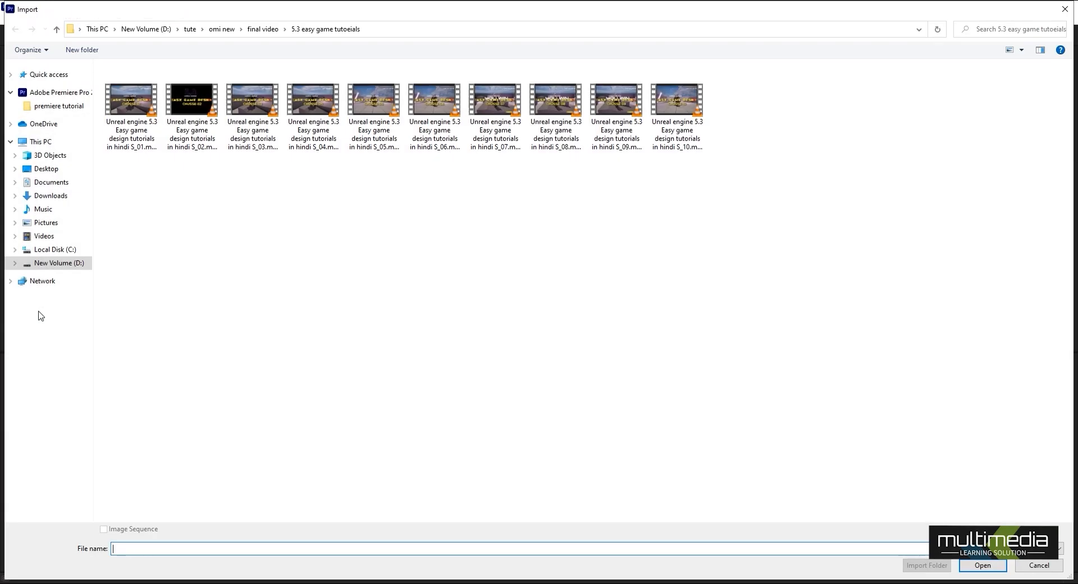
pyautogui.click(46, 168)
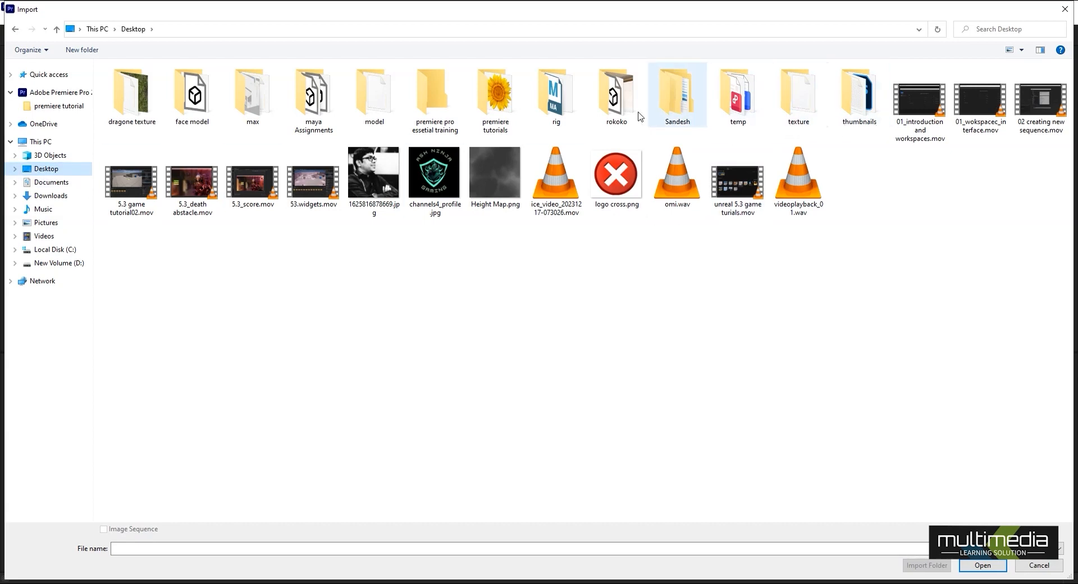
pyautogui.click(506, 98)
pyautogui.doubleClick(506, 98)
pyautogui.click(141, 104)
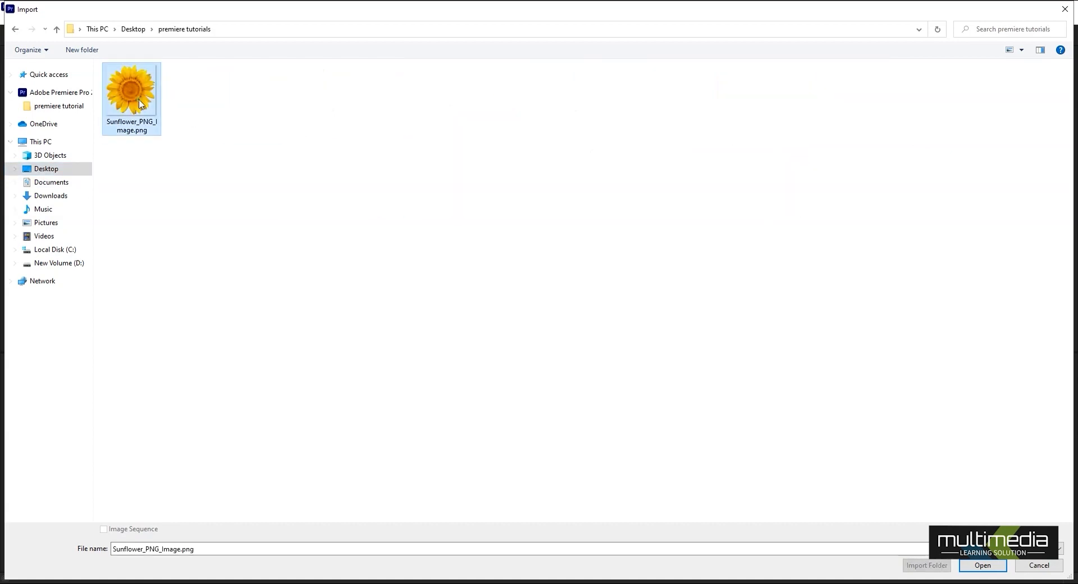
pyautogui.click(982, 567)
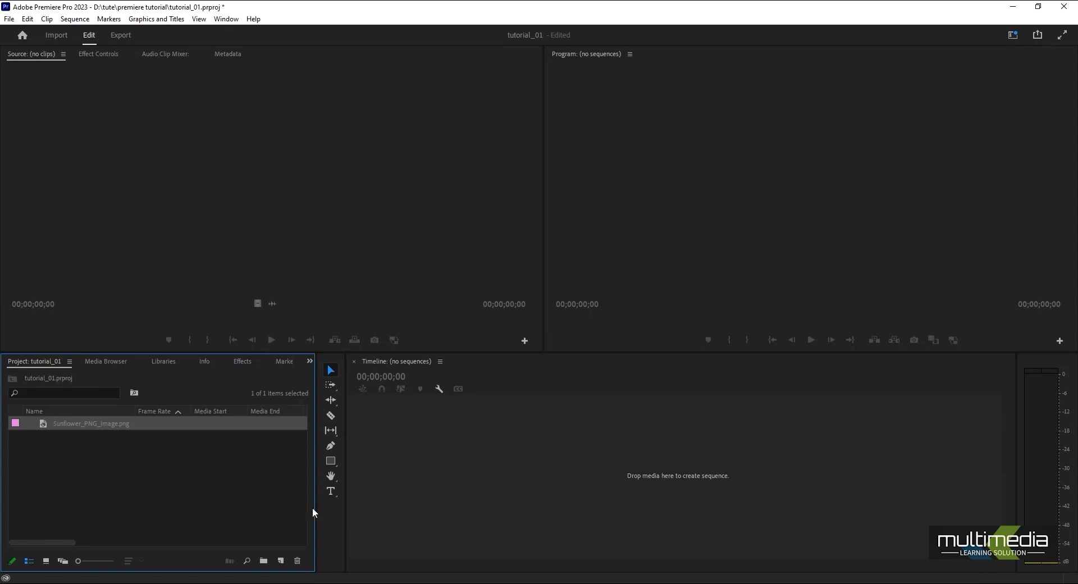
pyautogui.rightClick(58, 449)
pyautogui.click(113, 329)
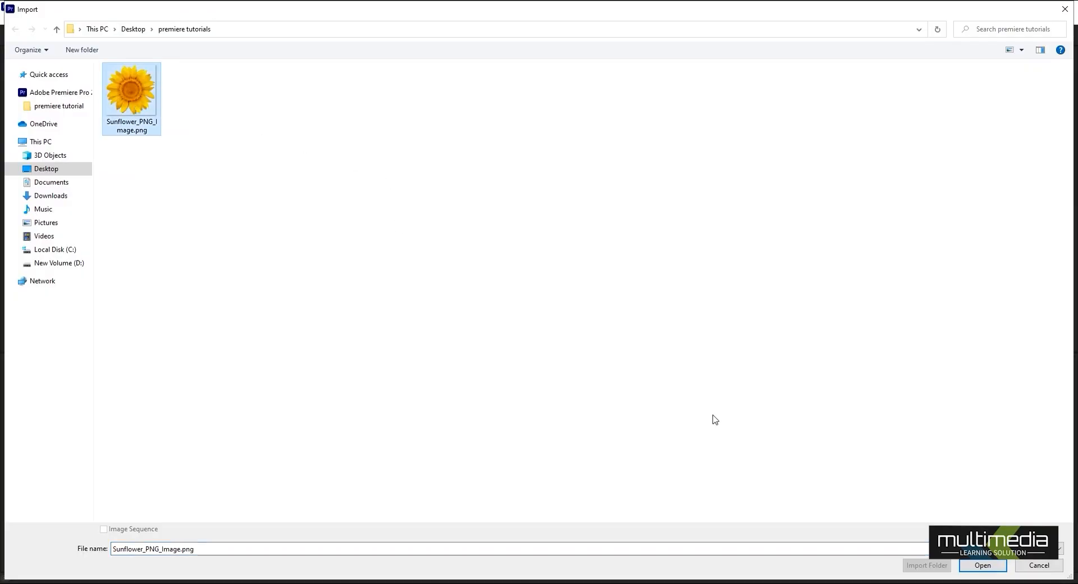
pyautogui.click(983, 565)
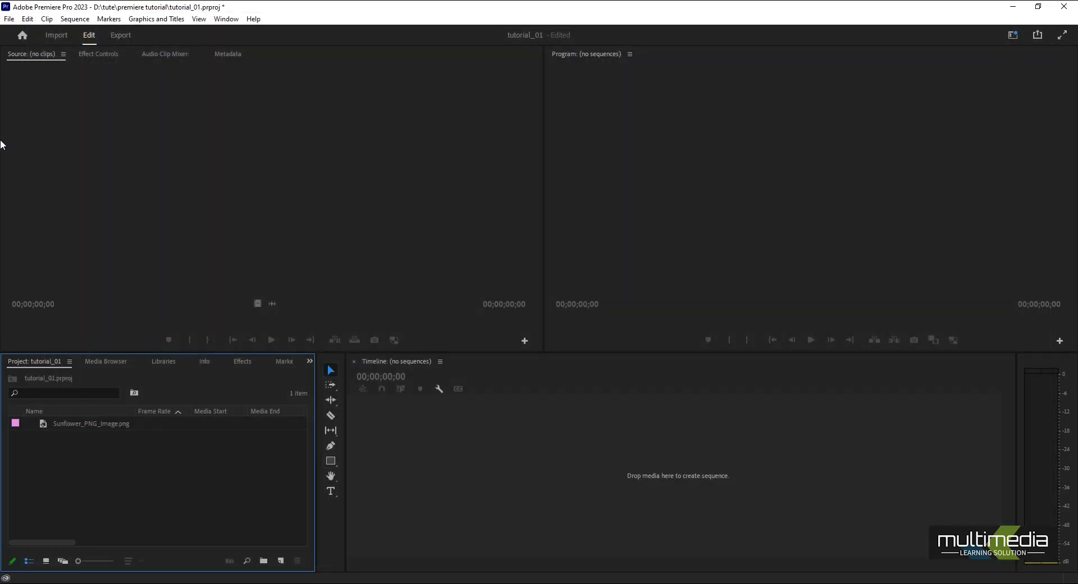
pyautogui.click(9, 19)
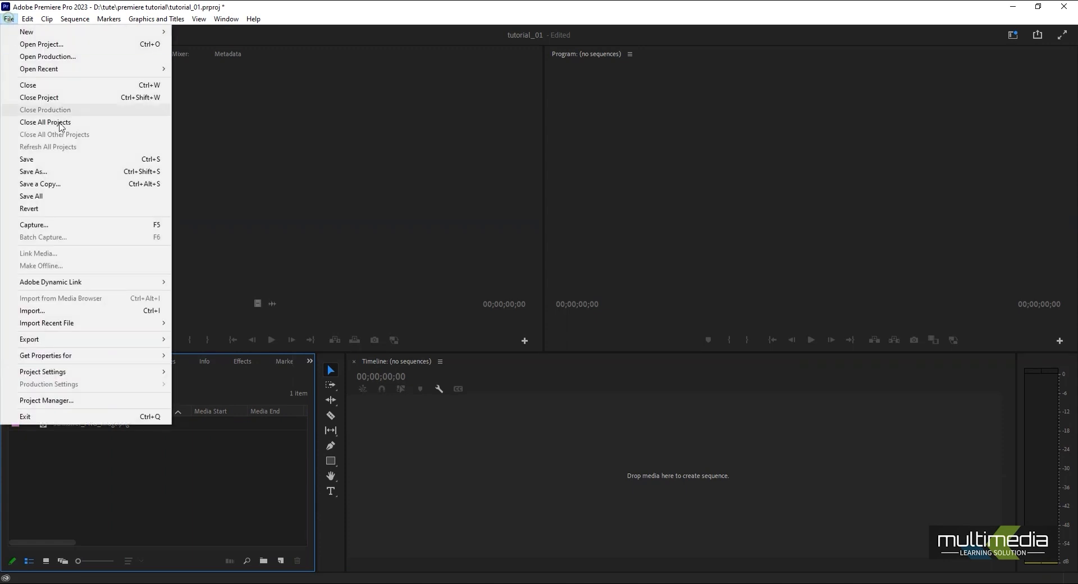
pyautogui.click(123, 315)
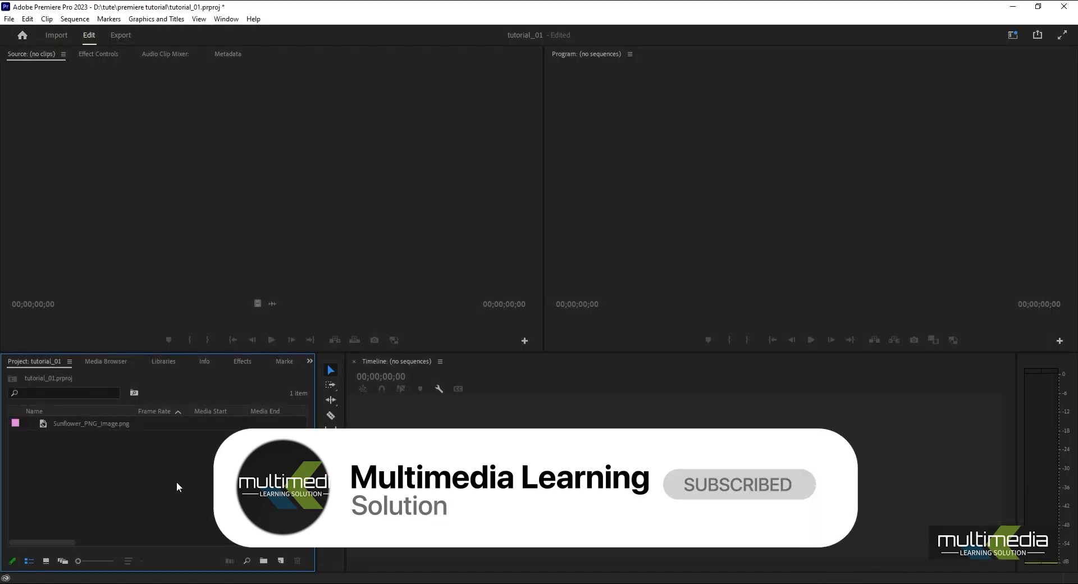
pyautogui.click(71, 428)
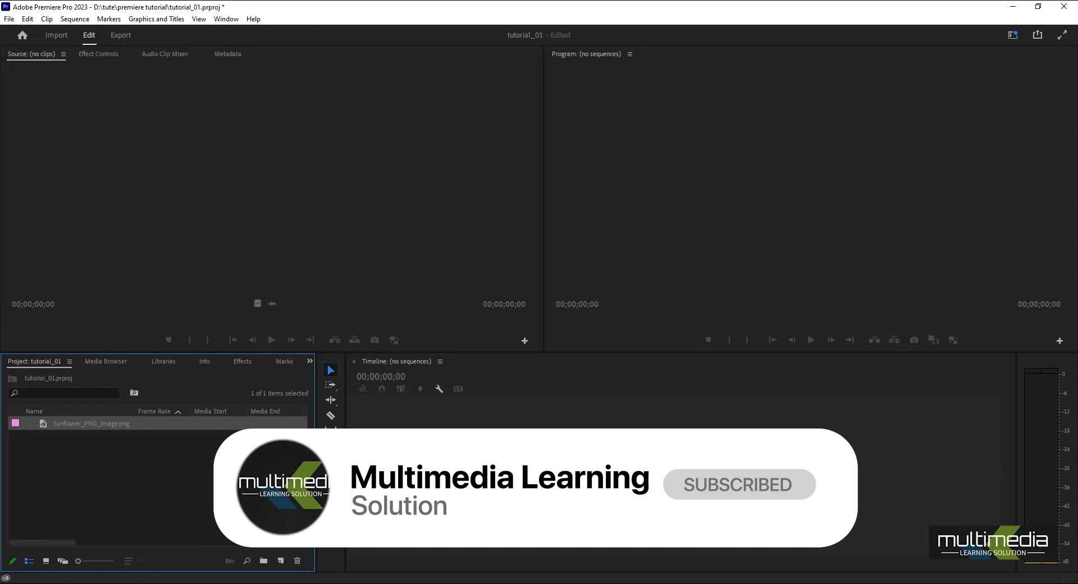
pyautogui.click(126, 514)
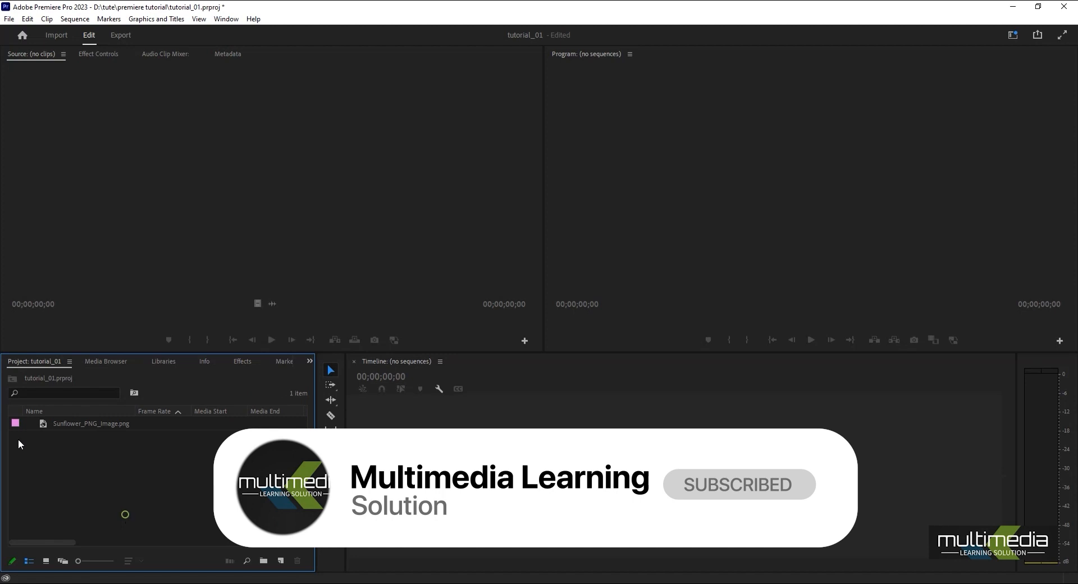
pyautogui.click(78, 426)
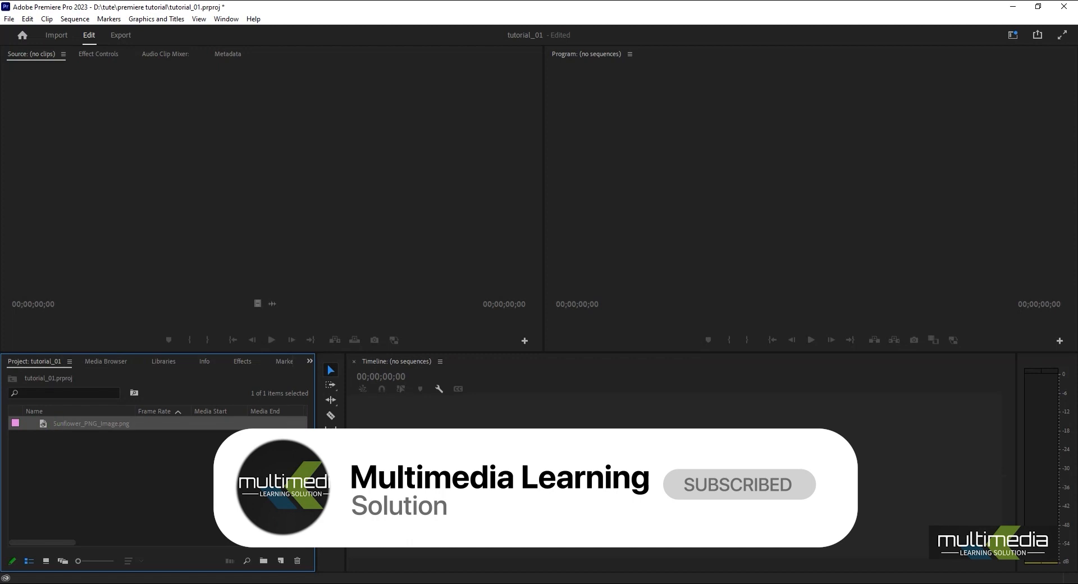
pyautogui.click(69, 425)
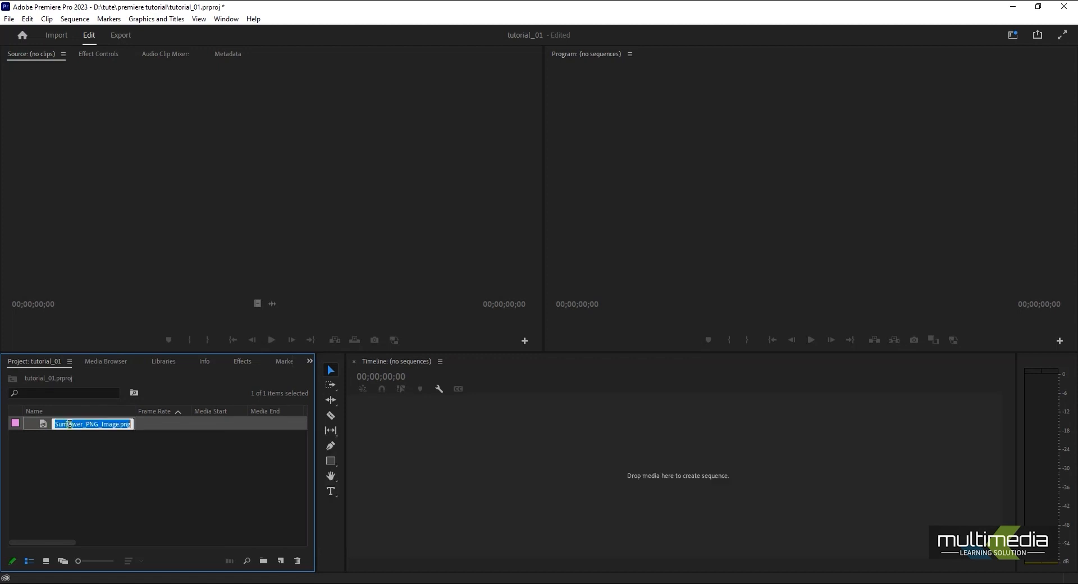
pyautogui.click(117, 453)
# Start a new sequence and show the available editing modes in its settings
pyautogui.click(282, 560)
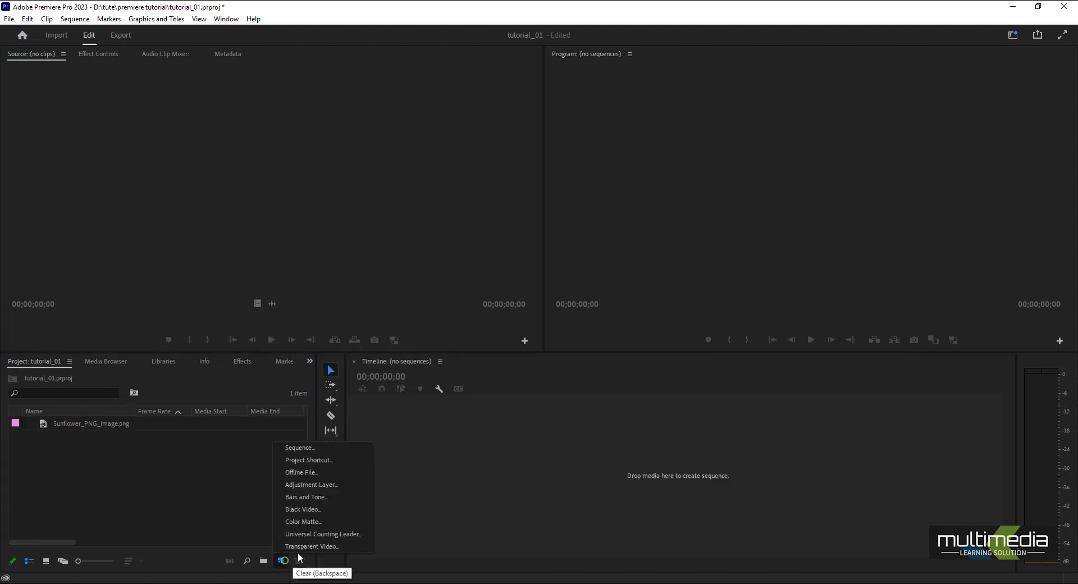
pyautogui.click(302, 449)
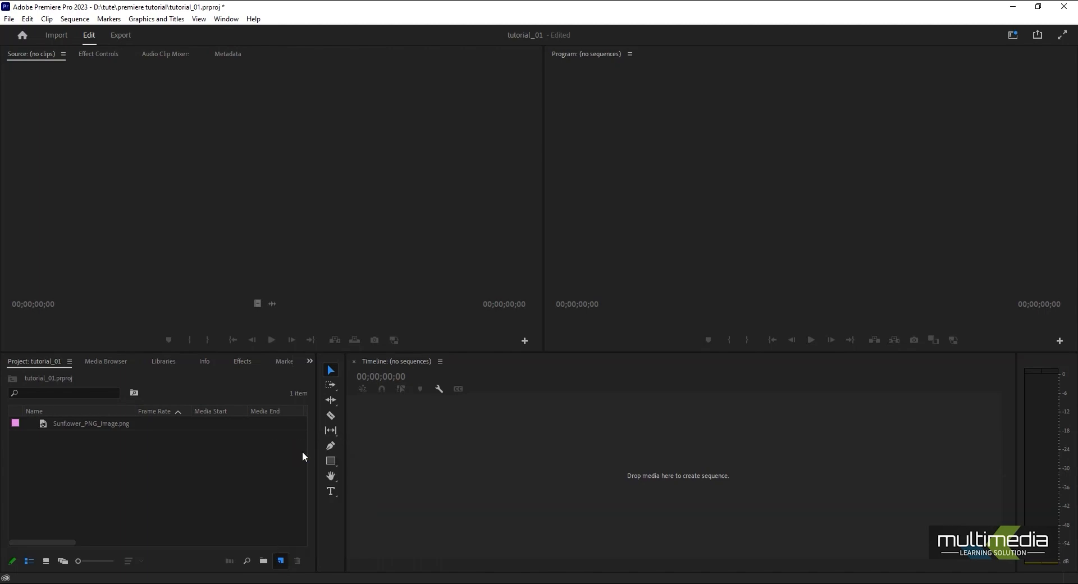
pyautogui.moveTo(471, 97); pyautogui.dragTo(368, 103)
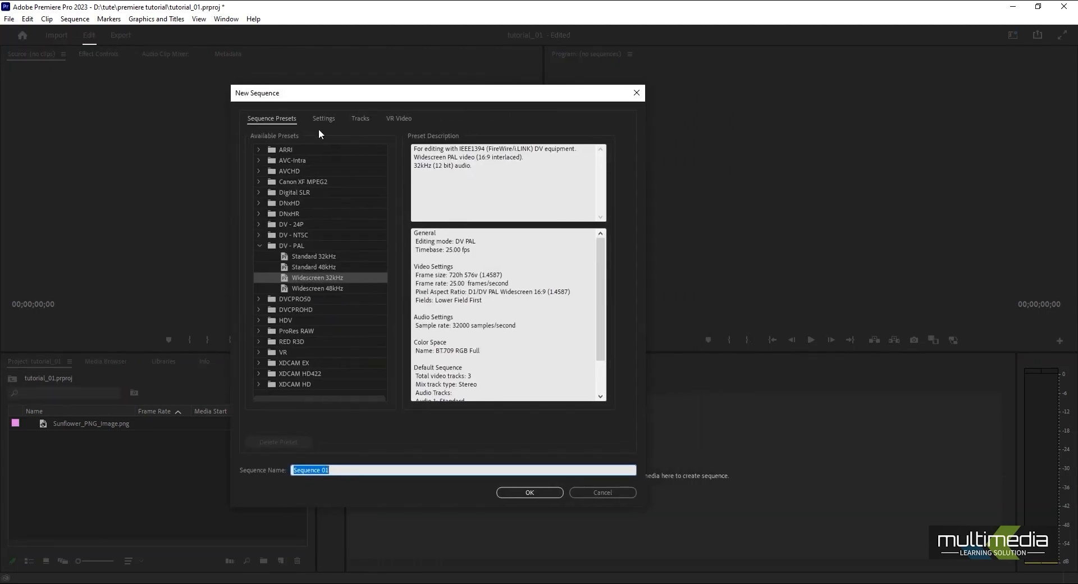
pyautogui.click(324, 120)
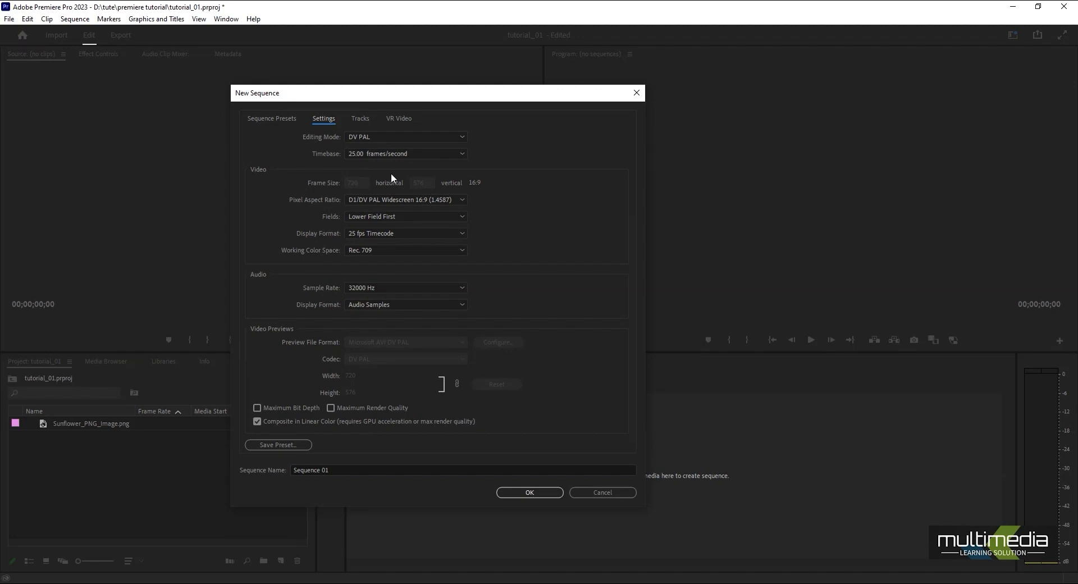
pyautogui.click(379, 137)
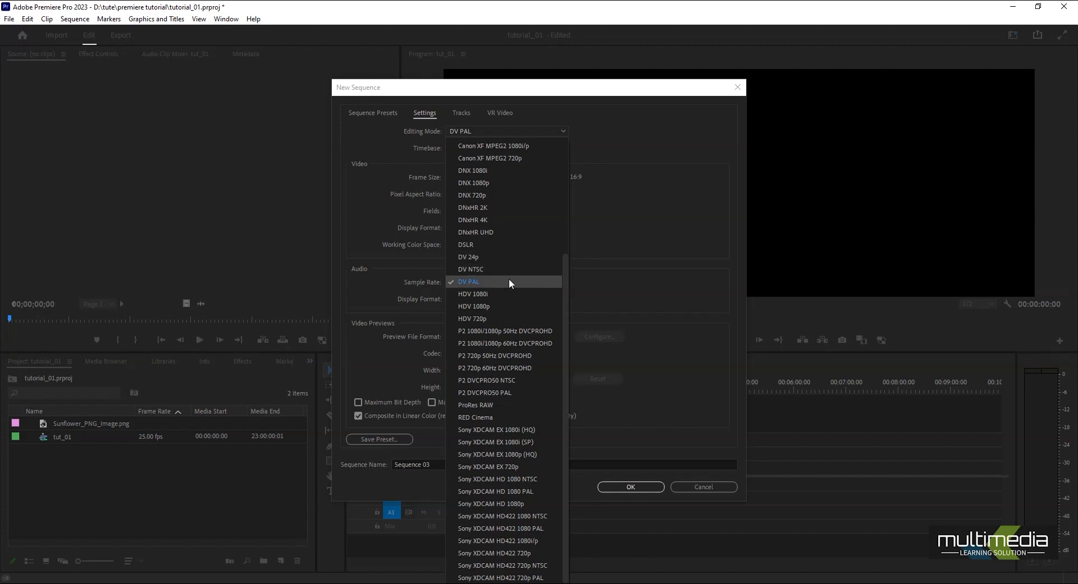
# Create a new sequence named tute_01 using the HDV 720p editing mode
pyautogui.click(476, 319)
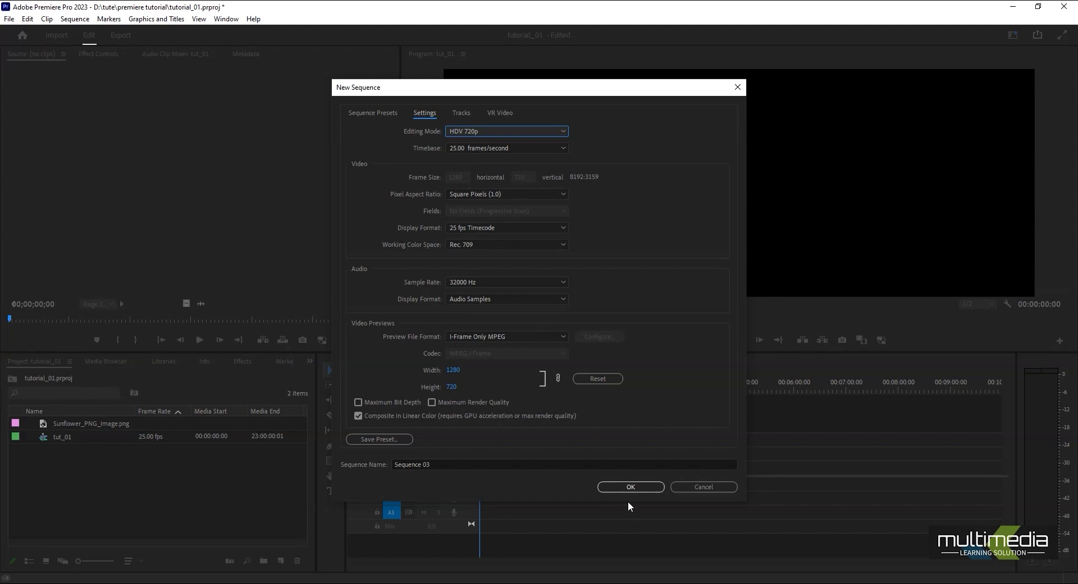
pyautogui.click(471, 464)
pyautogui.write('tut')
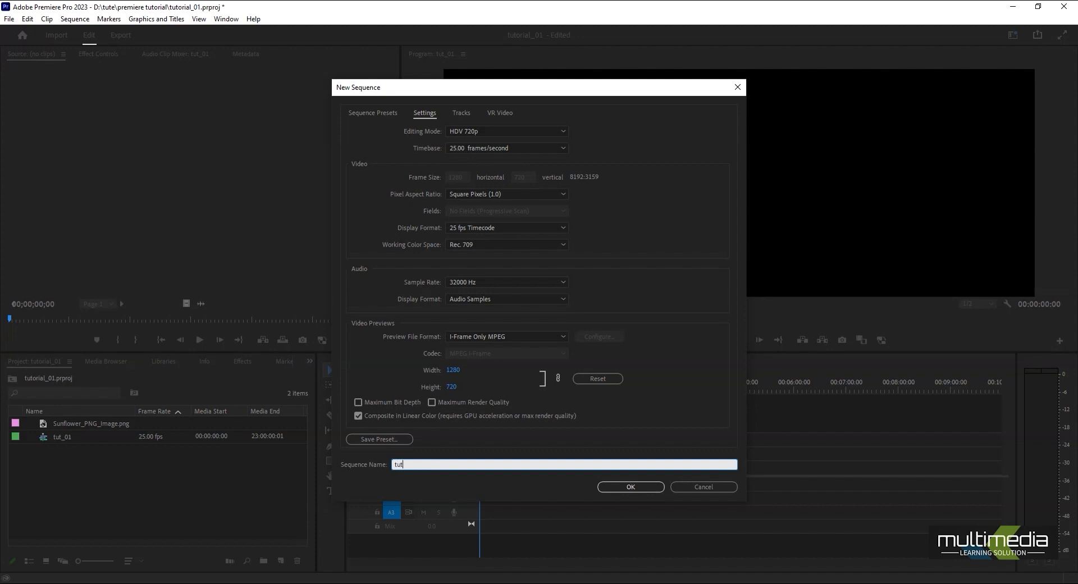
pyautogui.write('e_01')
pyautogui.press('Return')
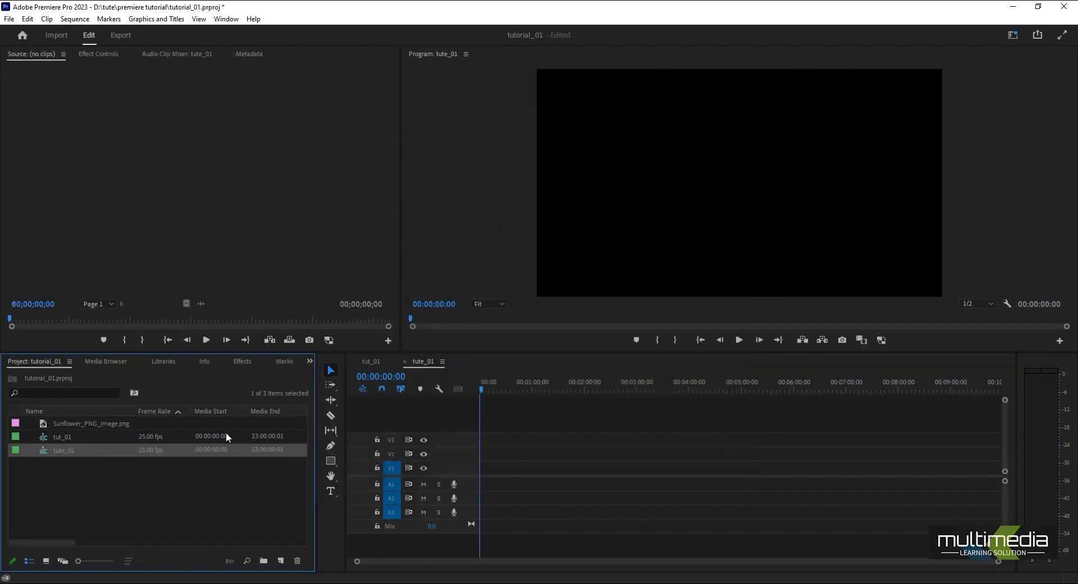
# Delete the old tut_01 sequence from the project and select tute_01
pyautogui.click(101, 493)
pyautogui.click(66, 438)
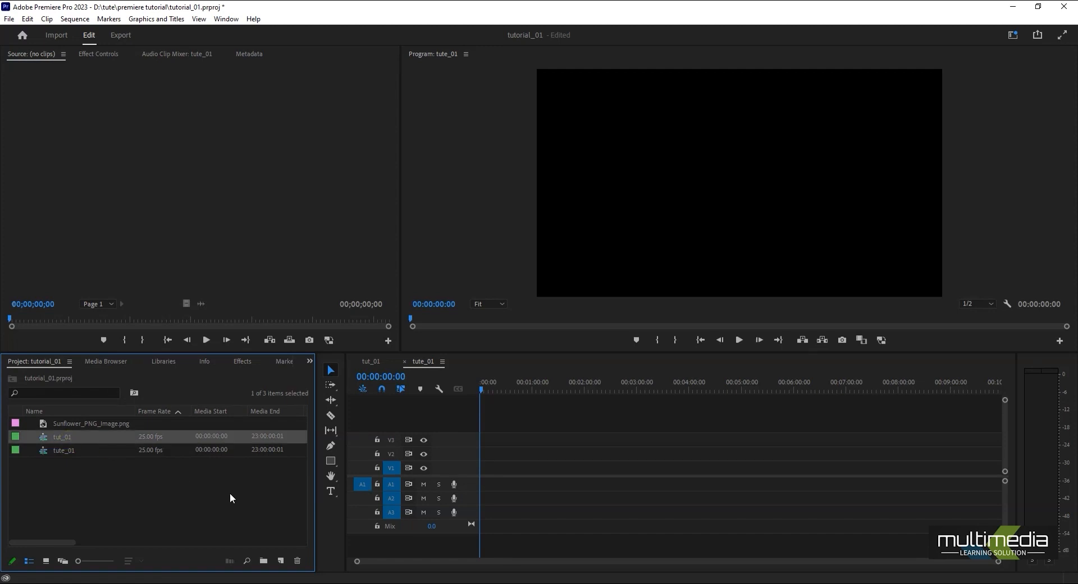
pyautogui.press('Delete')
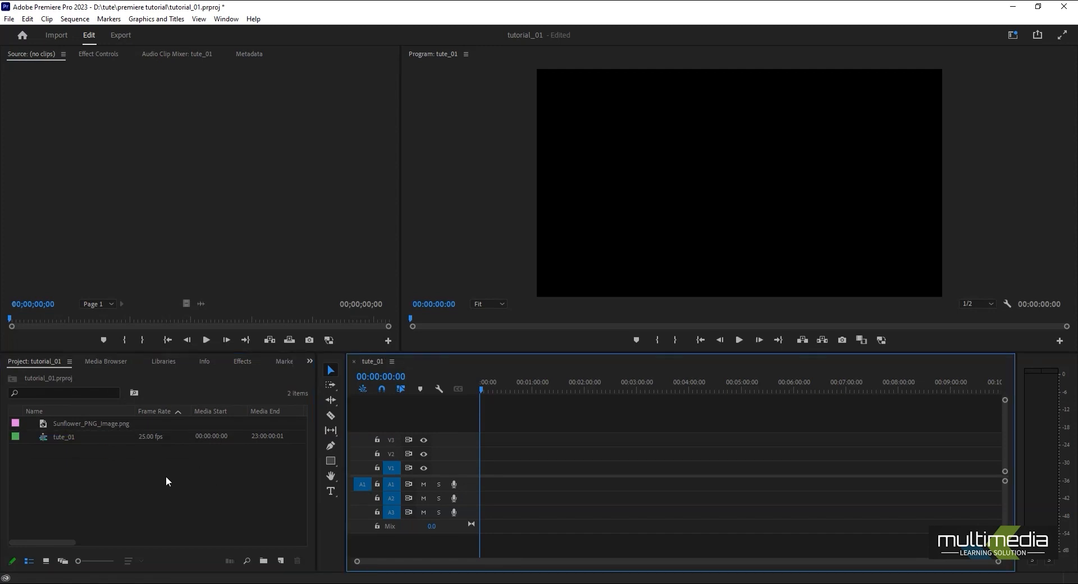
pyautogui.click(63, 439)
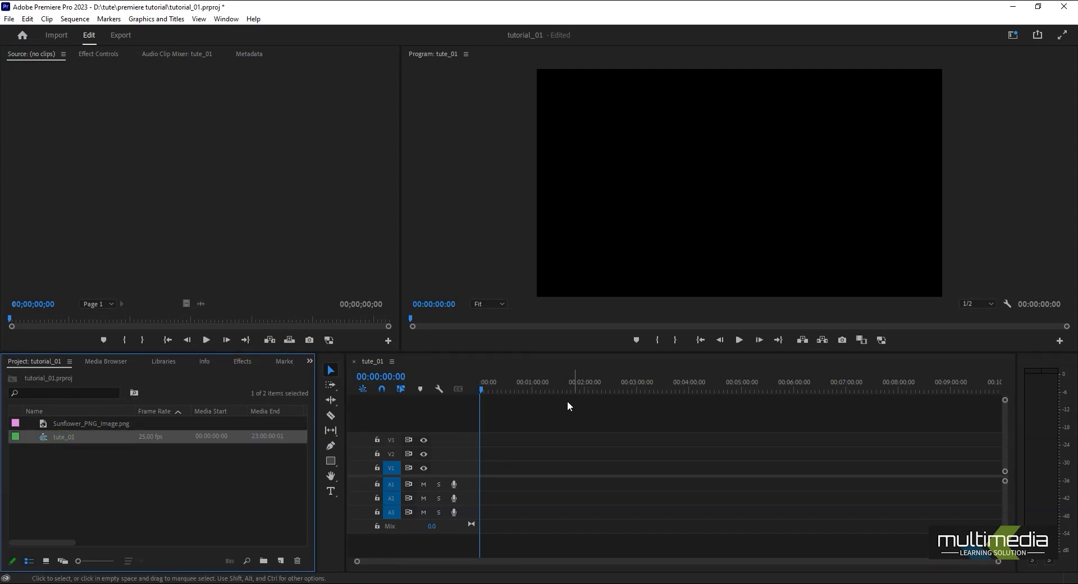
# Show the Effect Controls and place Sunflower_PNG_Image.png at the start of video track V1 in tute_01
pyautogui.moveTo(494, 389); pyautogui.dragTo(288, 416)
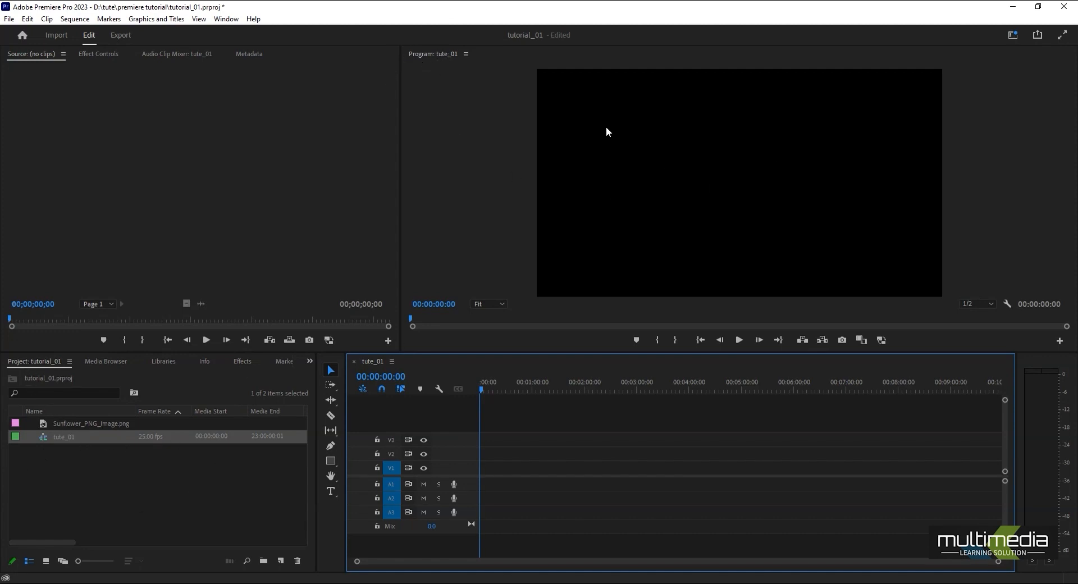
pyautogui.click(99, 56)
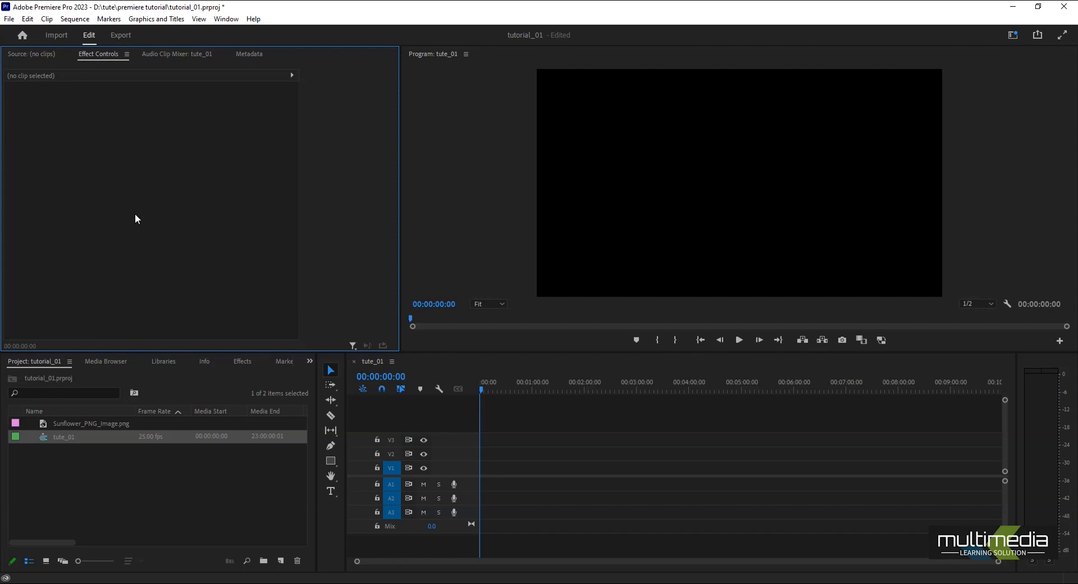
pyautogui.click(79, 423)
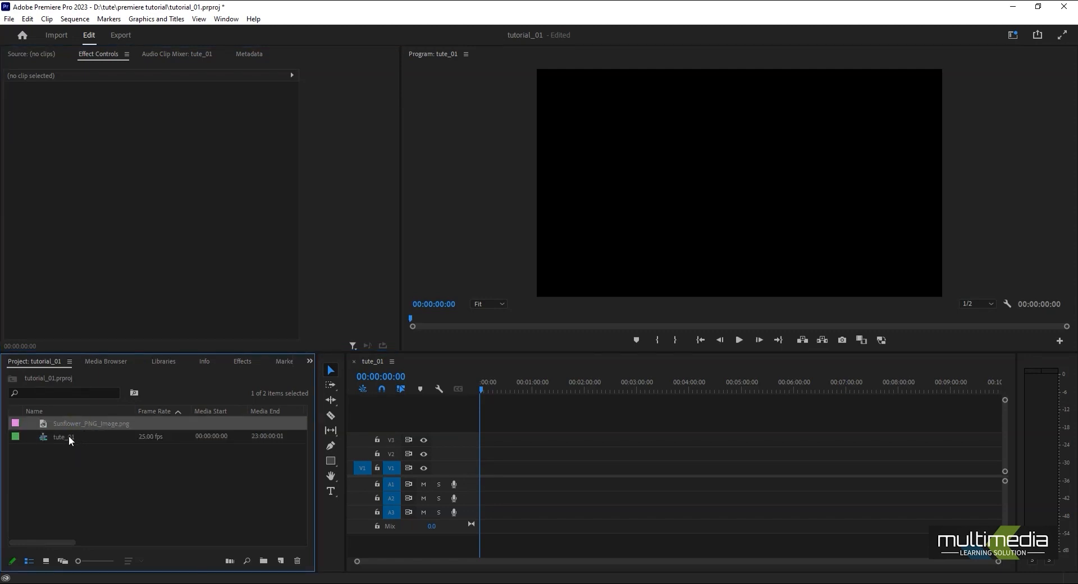
pyautogui.moveTo(45, 423); pyautogui.dragTo(481, 468)
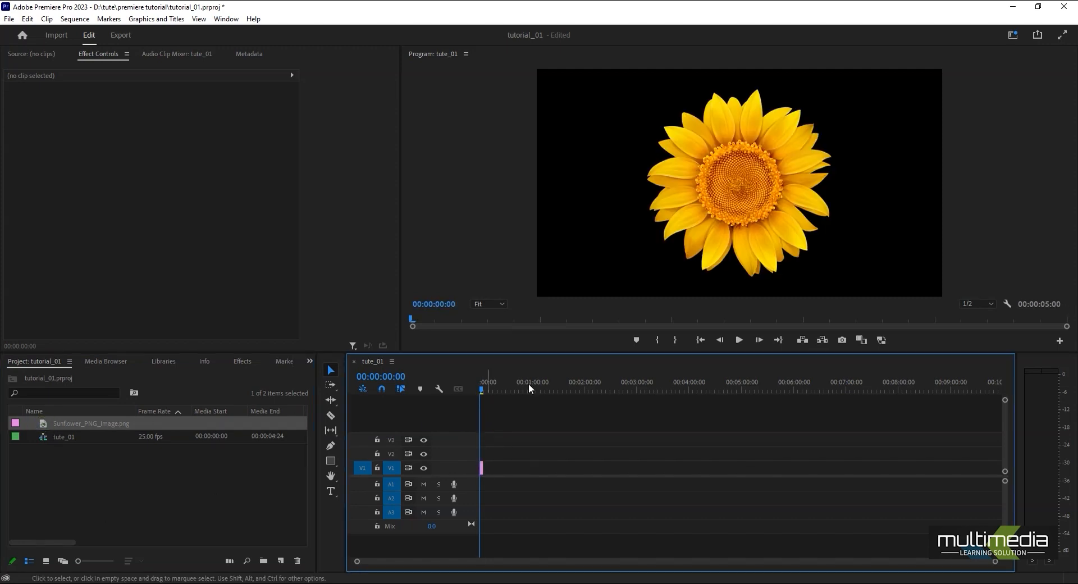
pyautogui.moveTo(484, 390)
pyautogui.mouseDown()
pyautogui.moveTo(522, 389)
pyautogui.moveTo(479, 390)
pyautogui.mouseUp()
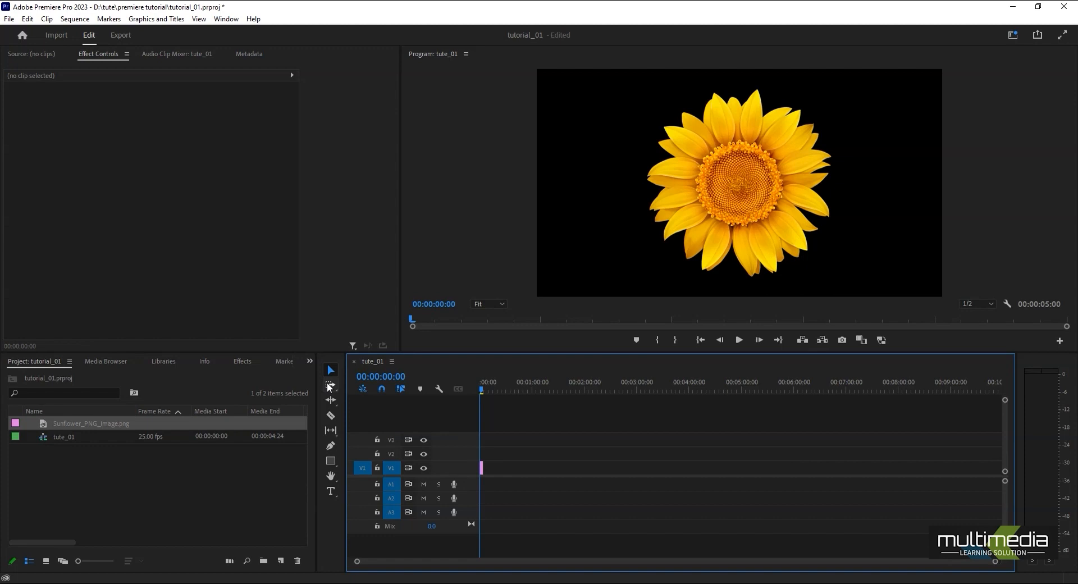
# Zoom the timeline in and out around the sunflower clip, ending with the ruler marked in one-second intervals
pyautogui.press('=')
pyautogui.press('=')
pyautogui.press('=')
pyautogui.press('=')
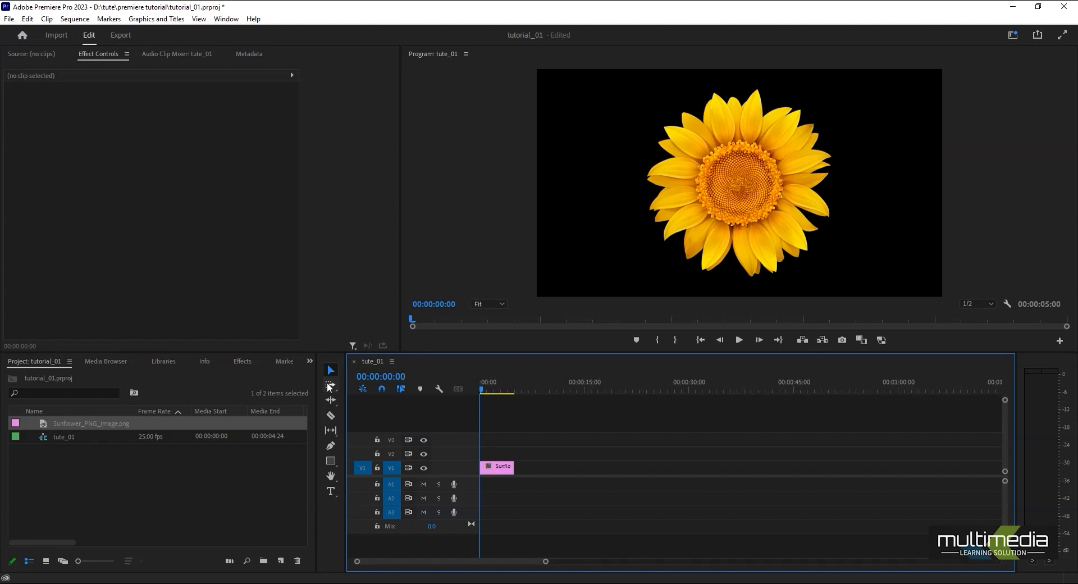
pyautogui.press('=')
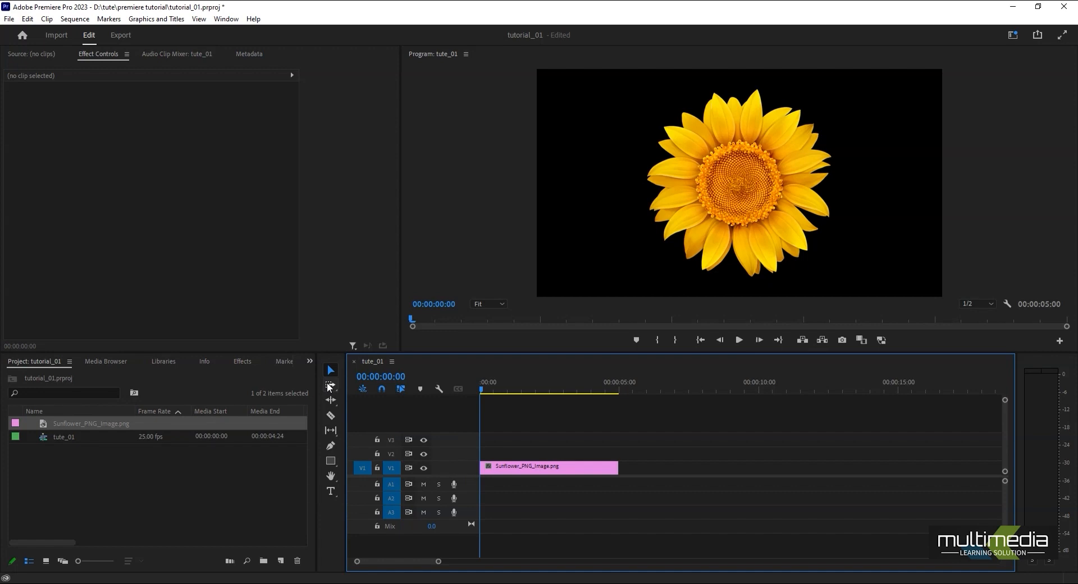
pyautogui.press('-')
pyautogui.press('-')
pyautogui.press('-')
pyautogui.press('-')
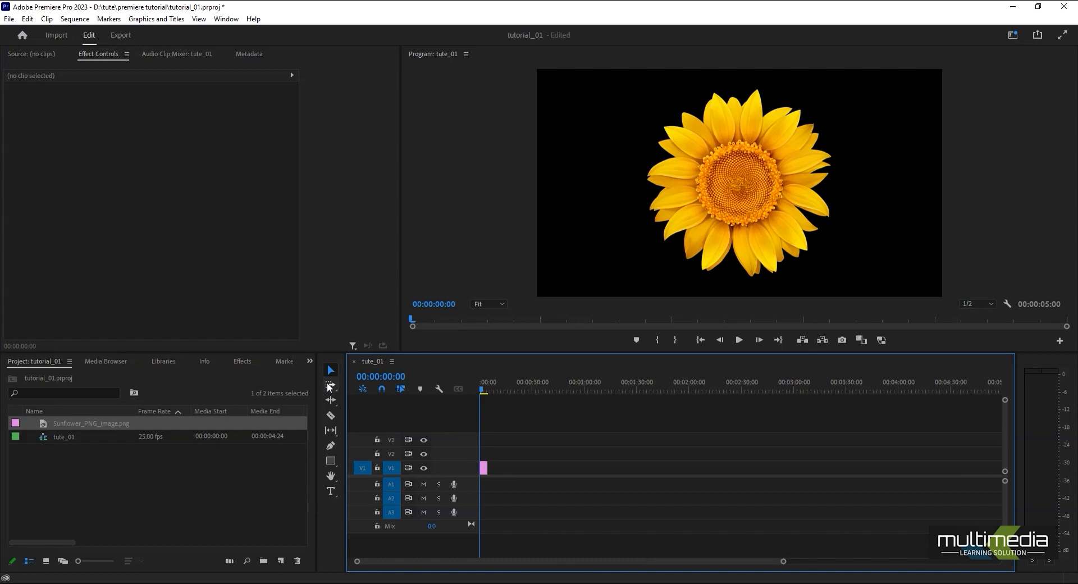
pyautogui.press('=')
pyautogui.press('=')
pyautogui.press('=')
pyautogui.press('=')
pyautogui.press('-')
pyautogui.press('-')
pyautogui.press('-')
pyautogui.press('=')
pyautogui.press('=')
pyautogui.press('=')
pyautogui.press('=')
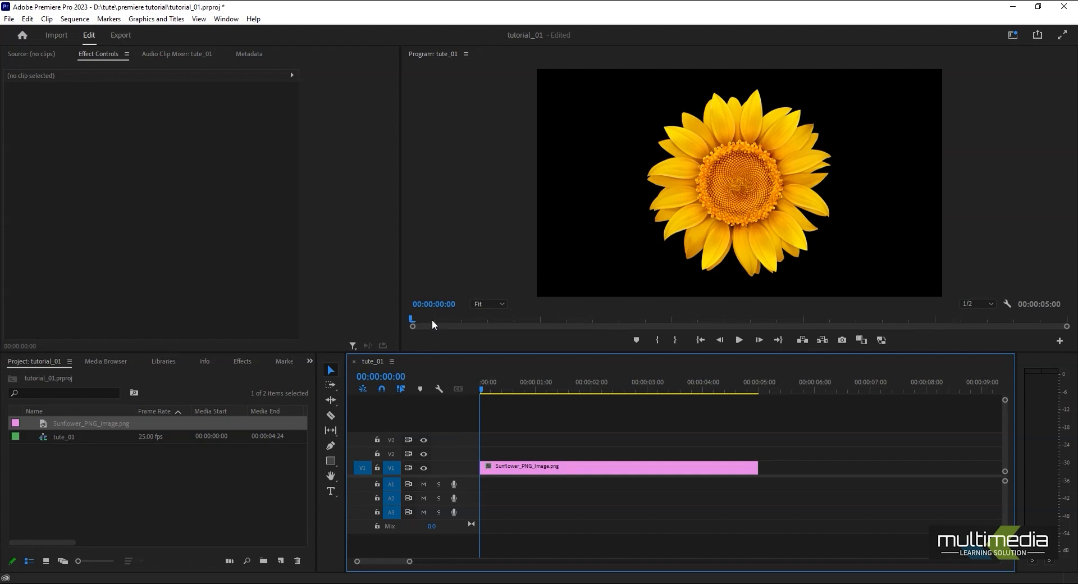
# Magnify the program preview to 400% and pan across the sunflower with the Hand tool
pyautogui.click(330, 477)
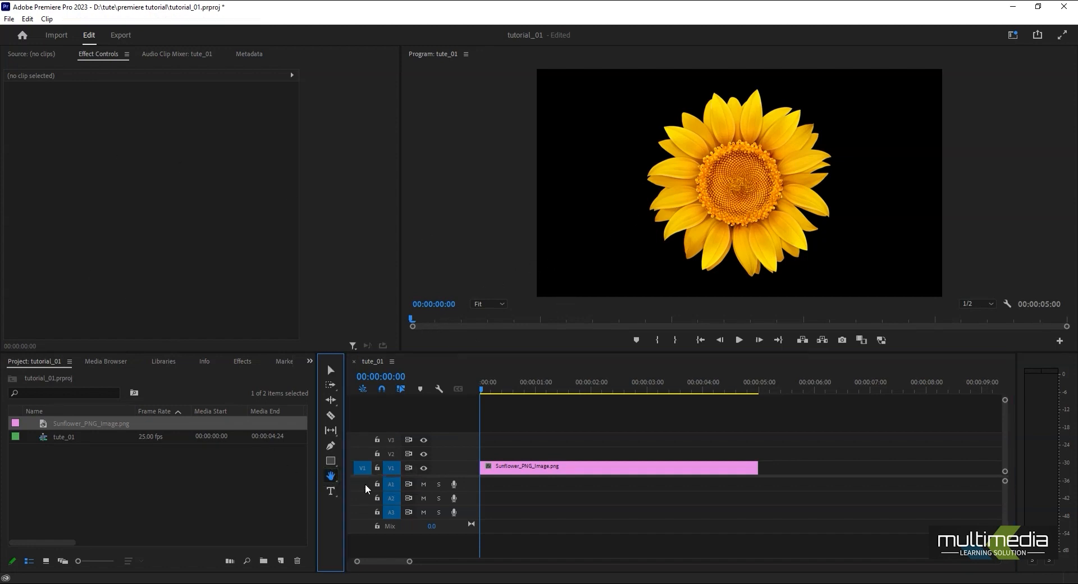
pyautogui.click(741, 191)
pyautogui.press('z')
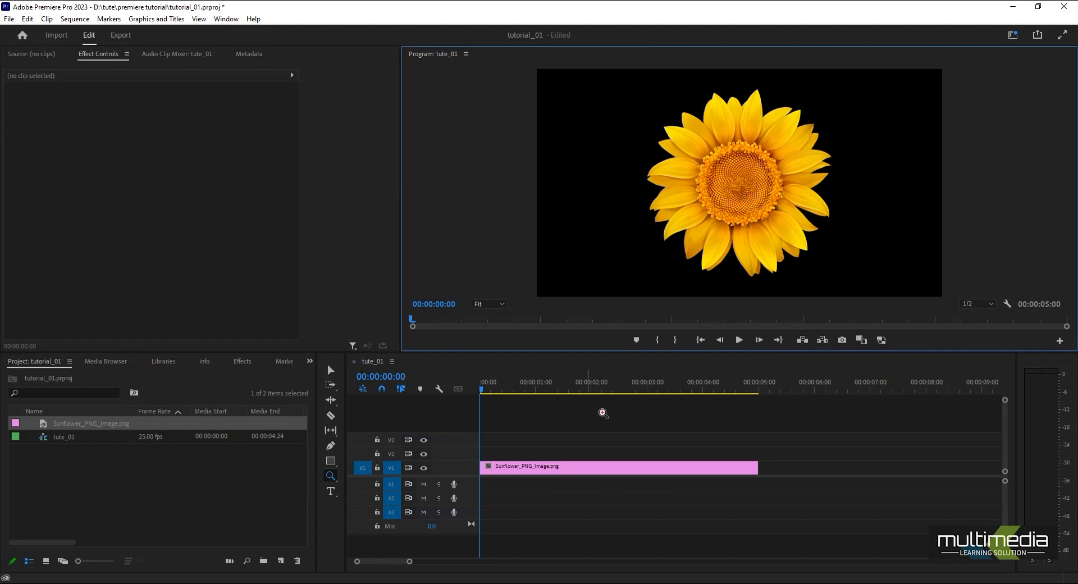
pyautogui.click(330, 477)
pyautogui.click(380, 474)
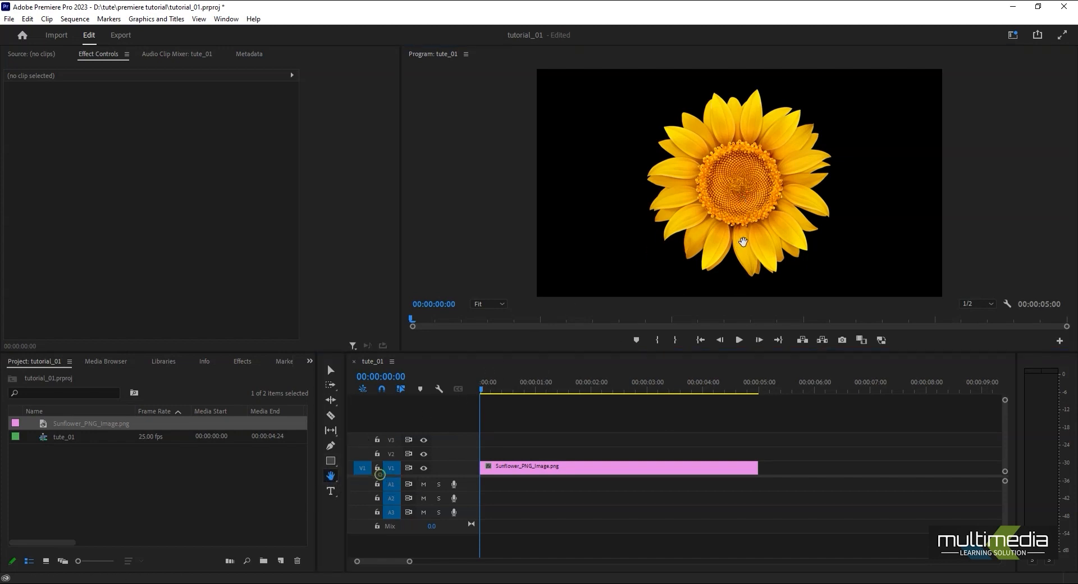
pyautogui.click(493, 304)
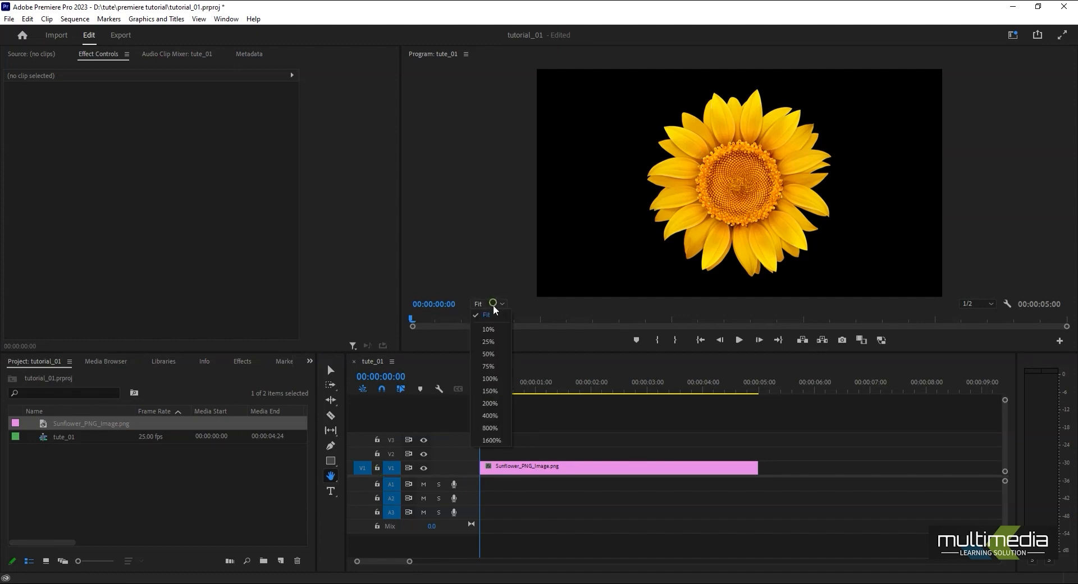
pyautogui.click(493, 416)
pyautogui.moveTo(797, 200); pyautogui.dragTo(651, 247)
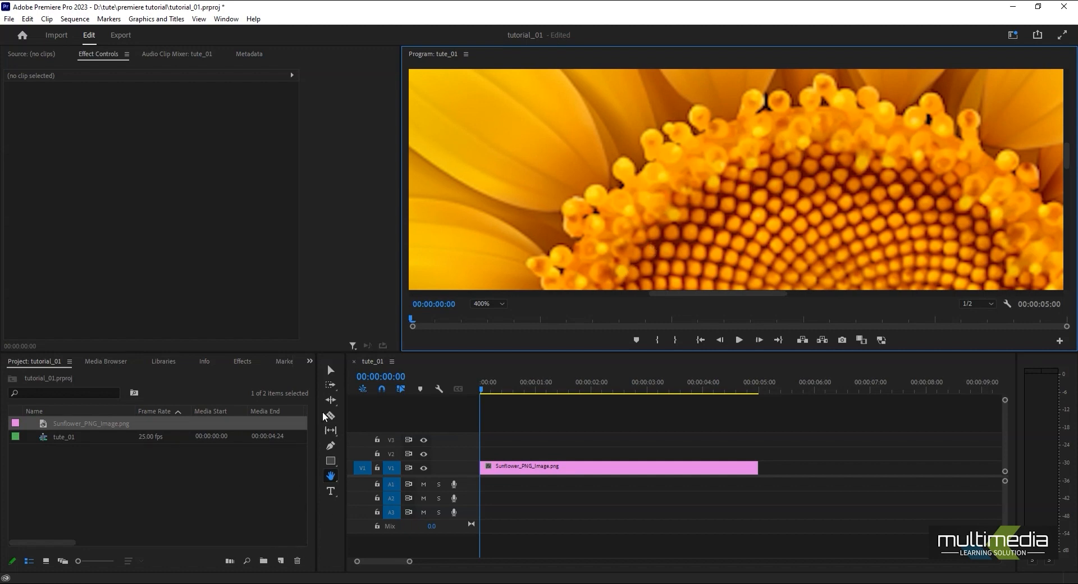
# Switch back to the Selection tool and set the program preview's zoom level to Fit
pyautogui.click(331, 370)
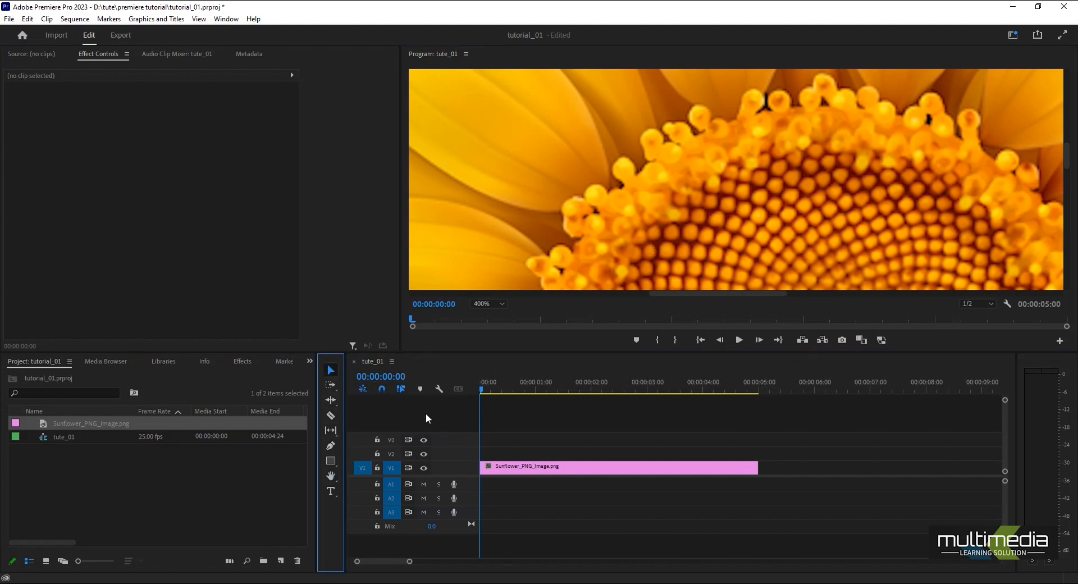
pyautogui.click(480, 303)
pyautogui.click(490, 313)
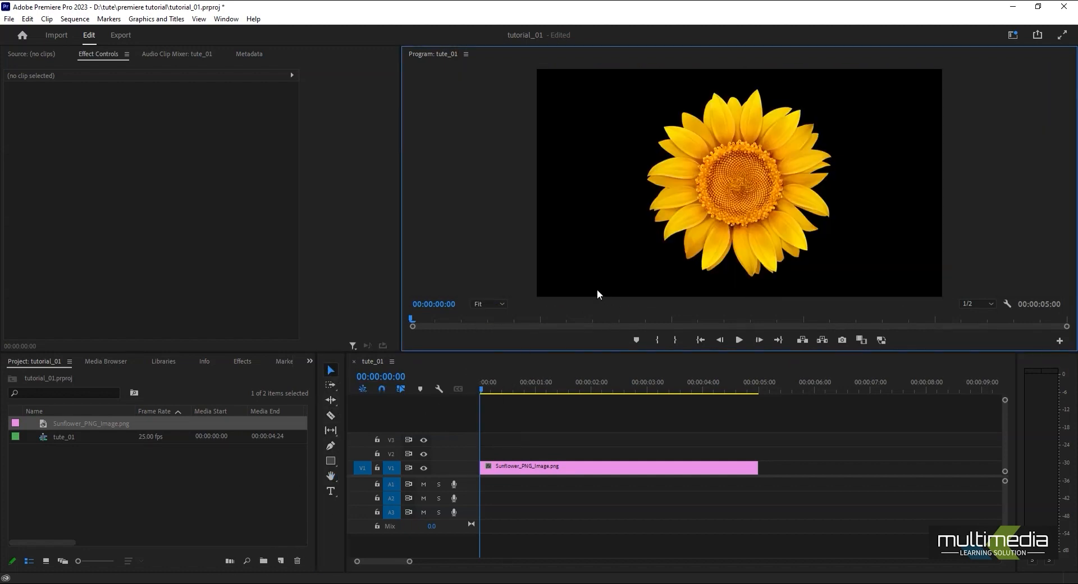
pyautogui.click(503, 396)
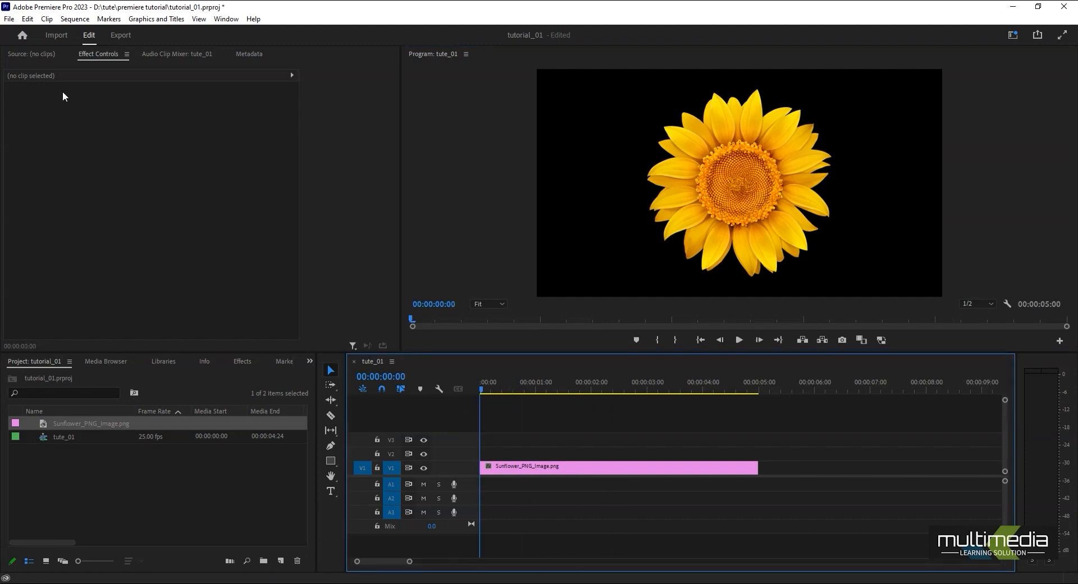
# Review the keyboard shortcut assignments, including the Capture Panel commands, and leave the dialog without changing anything
pyautogui.click(27, 20)
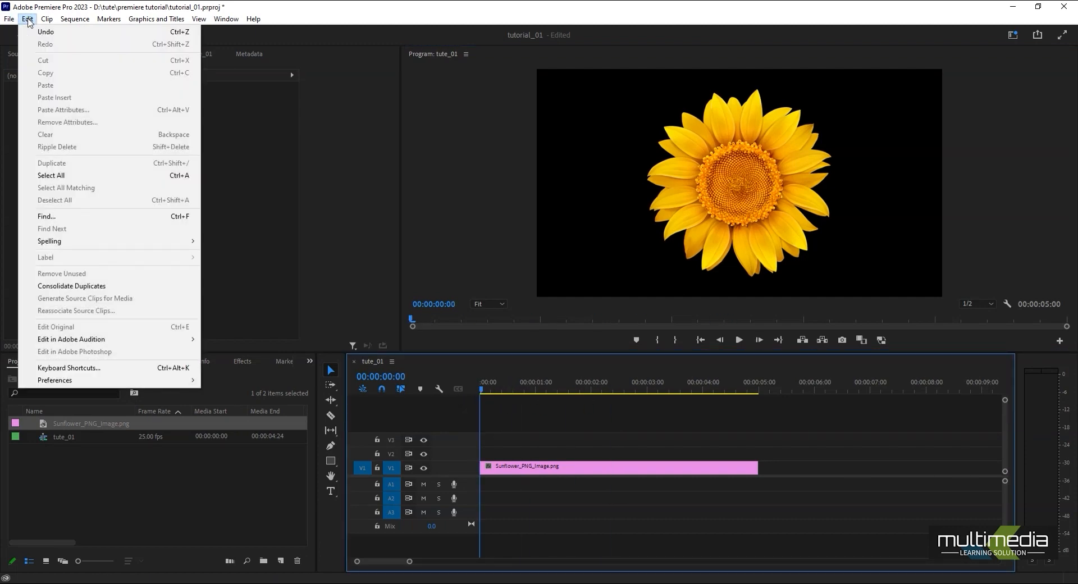
pyautogui.click(75, 369)
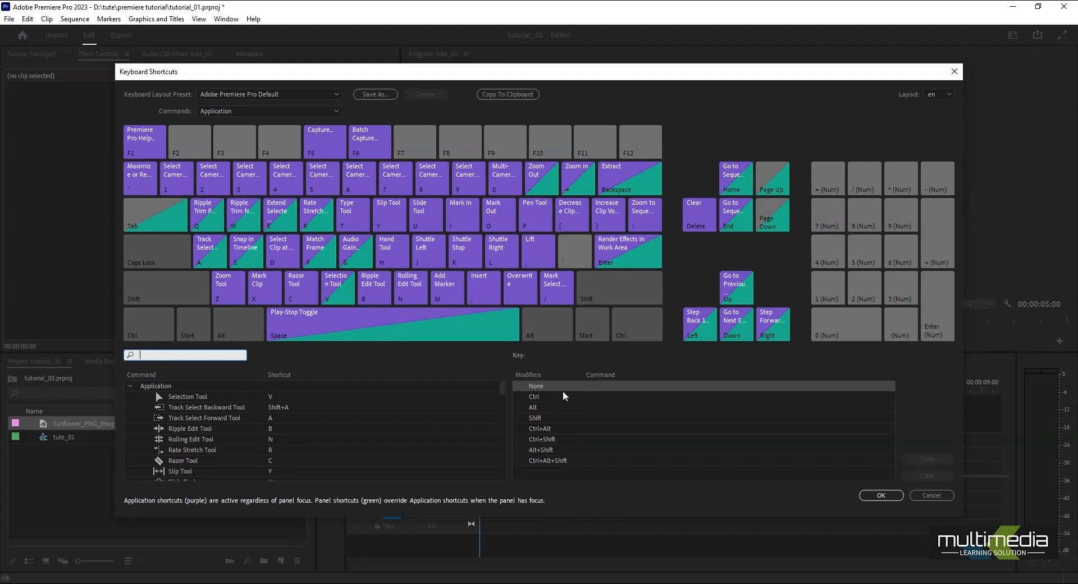
pyautogui.click(129, 387)
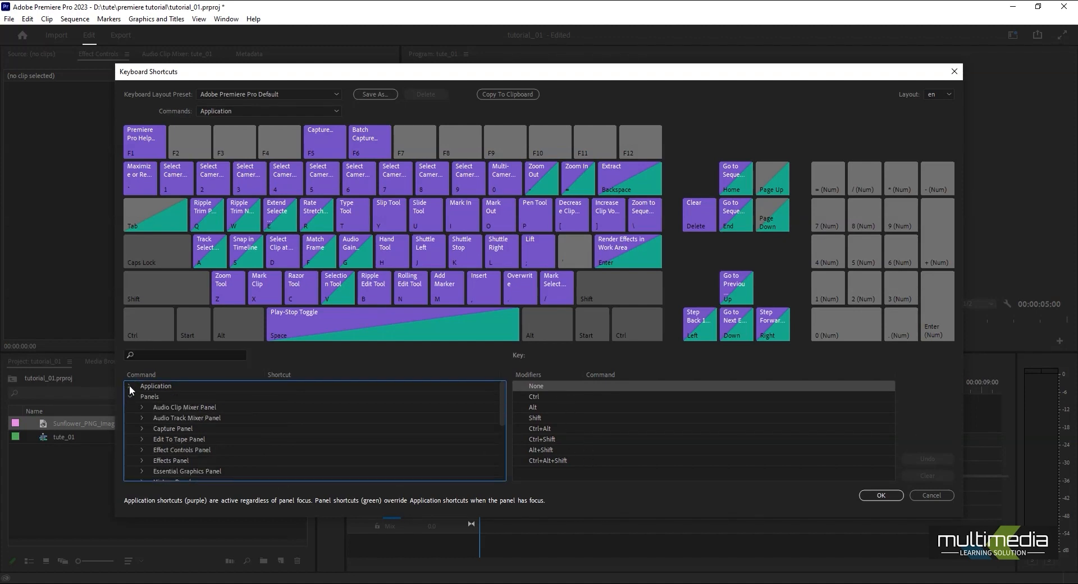
pyautogui.click(142, 428)
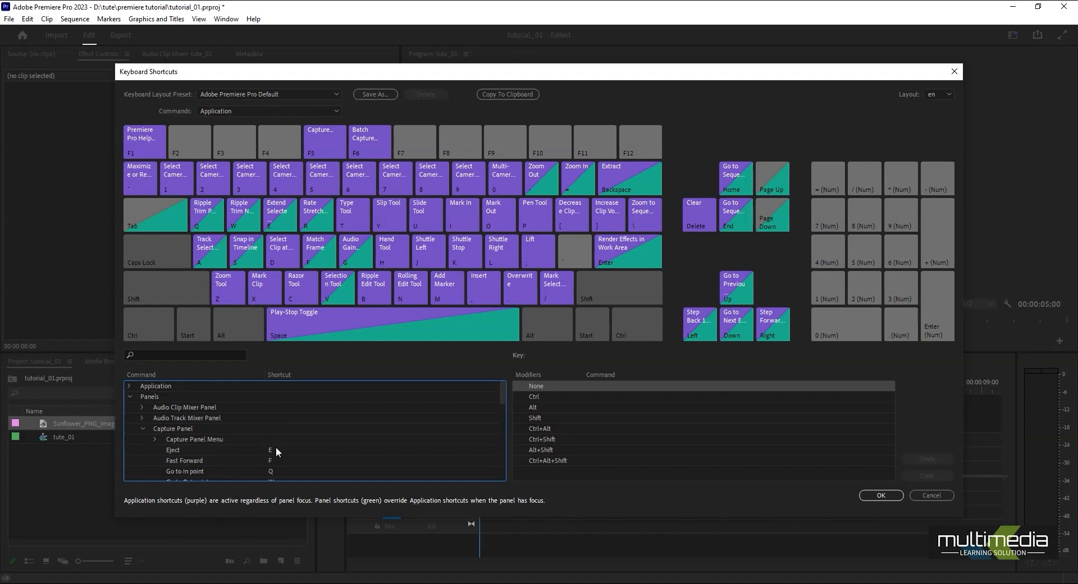
pyautogui.click(141, 429)
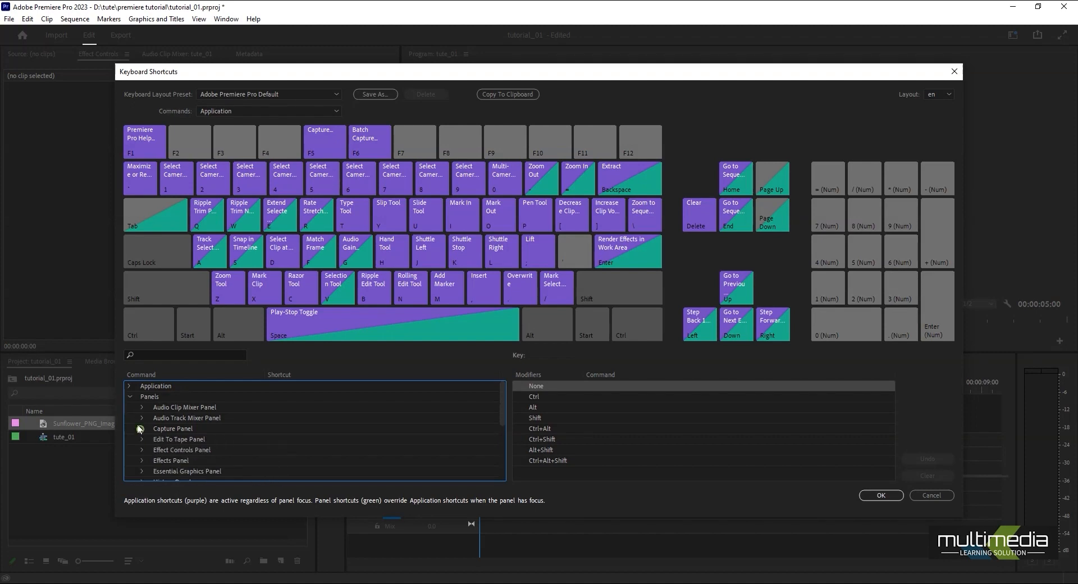
pyautogui.click(931, 495)
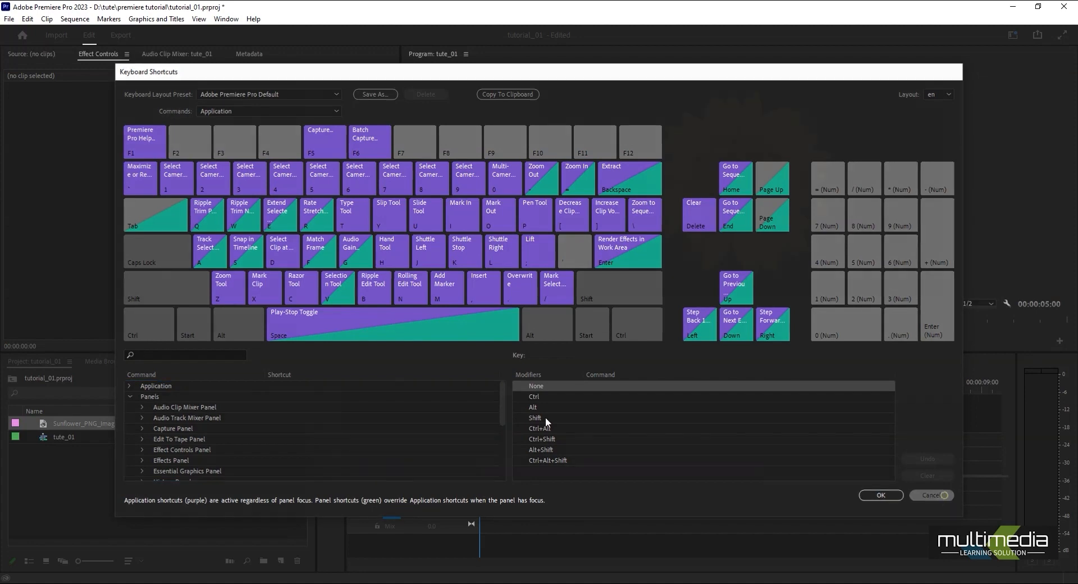
# Select the sunflower clip on track V1 to display its effect controls
pyautogui.click(488, 384)
pyautogui.moveTo(466, 429); pyautogui.dragTo(385, 473)
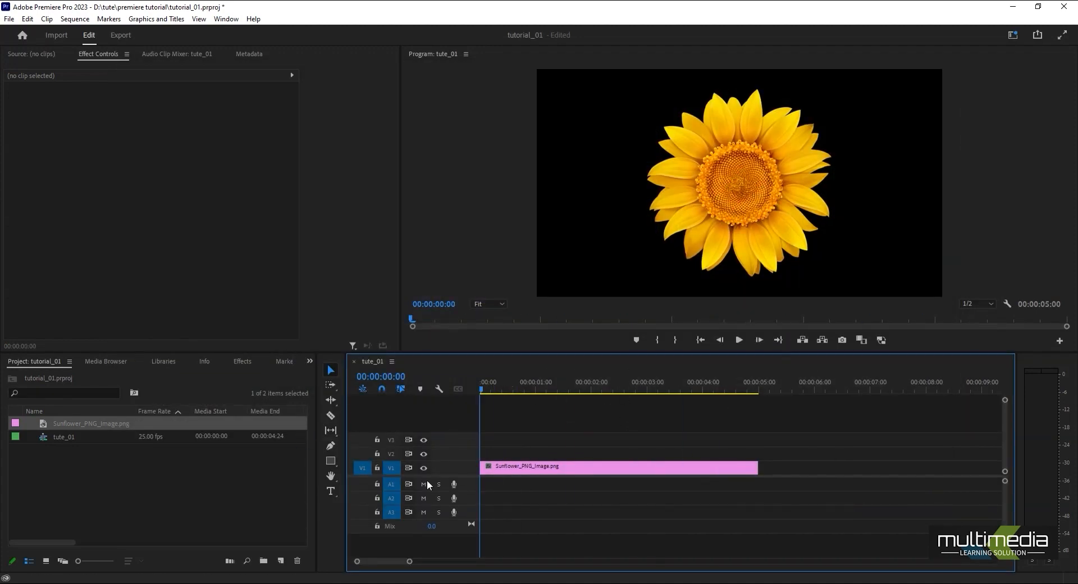
pyautogui.moveTo(510, 437); pyautogui.dragTo(548, 488)
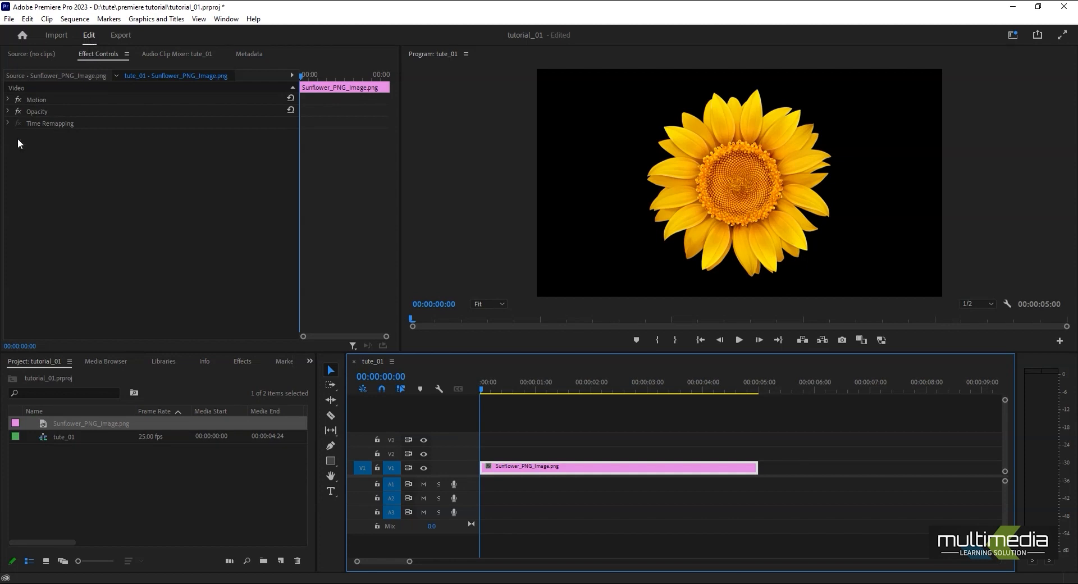
# View the Import and Export workspaces, return to the editing workspace and clear the selection in the project
pyautogui.click(57, 35)
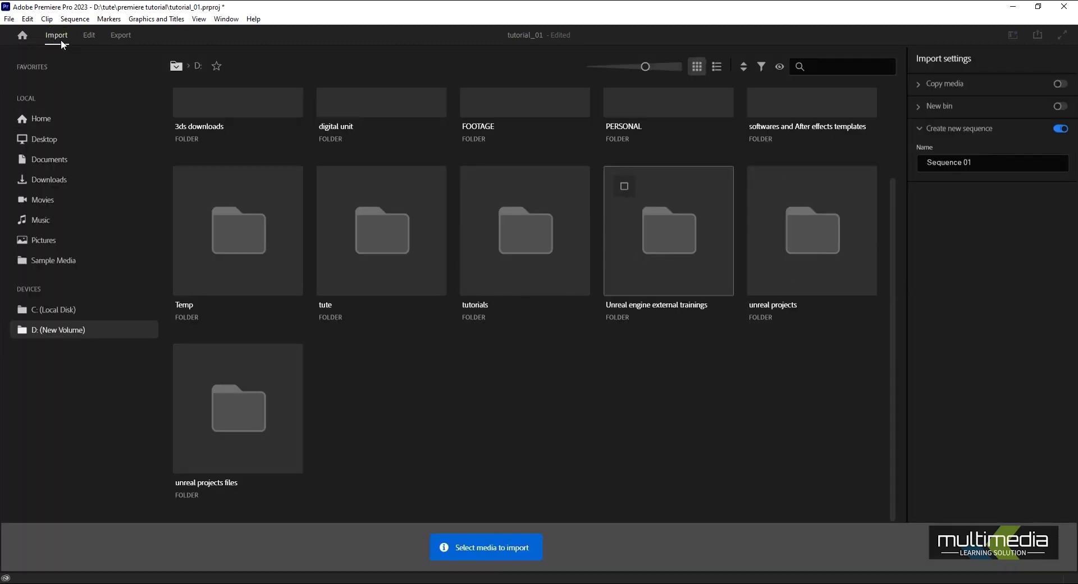
pyautogui.click(89, 35)
pyautogui.hotkey('ctrl', 'm')
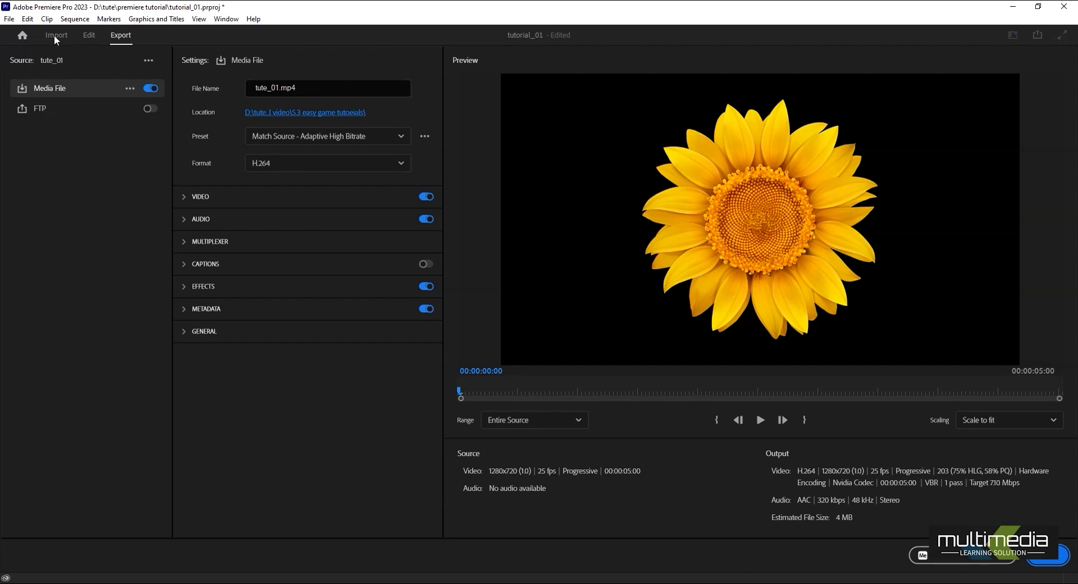
pyautogui.click(92, 34)
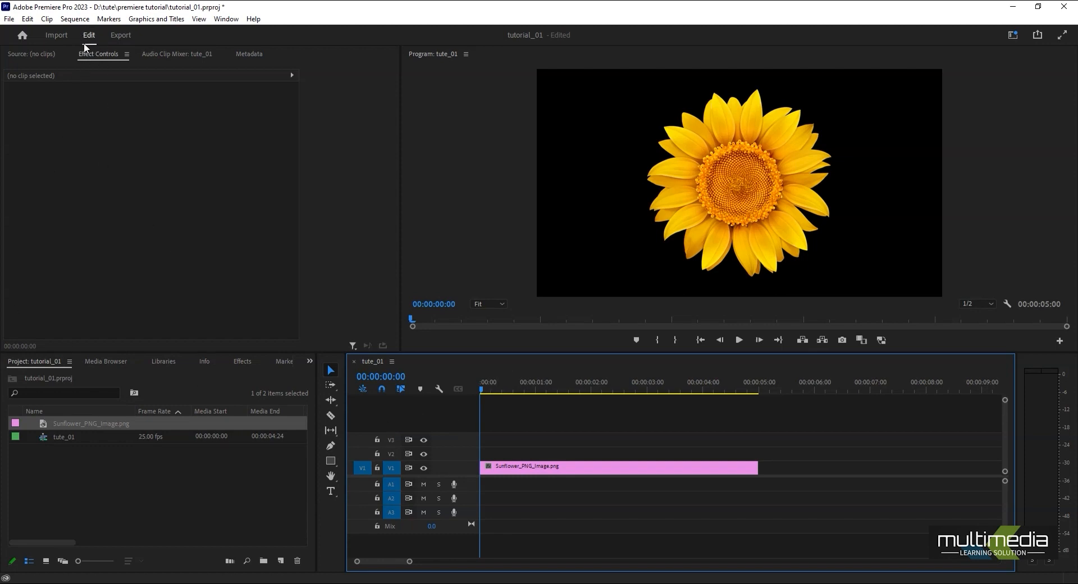
pyautogui.click(141, 494)
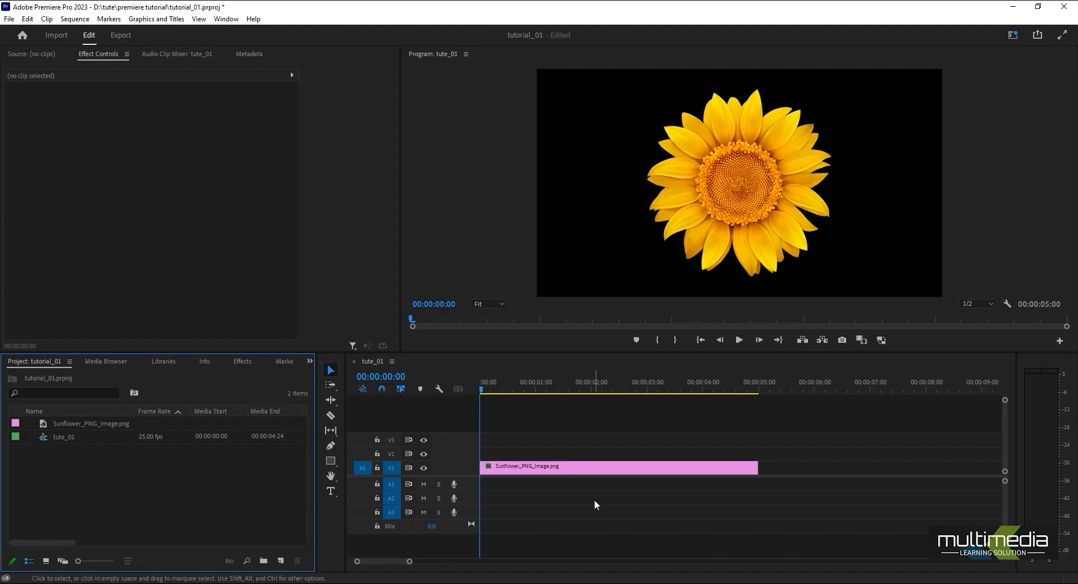
# Set the sunflower clip's Motion position to 562.0, 383.0, scale to 69, rotation to 36° and horizontal anchor point to 300.5
pyautogui.click(556, 467)
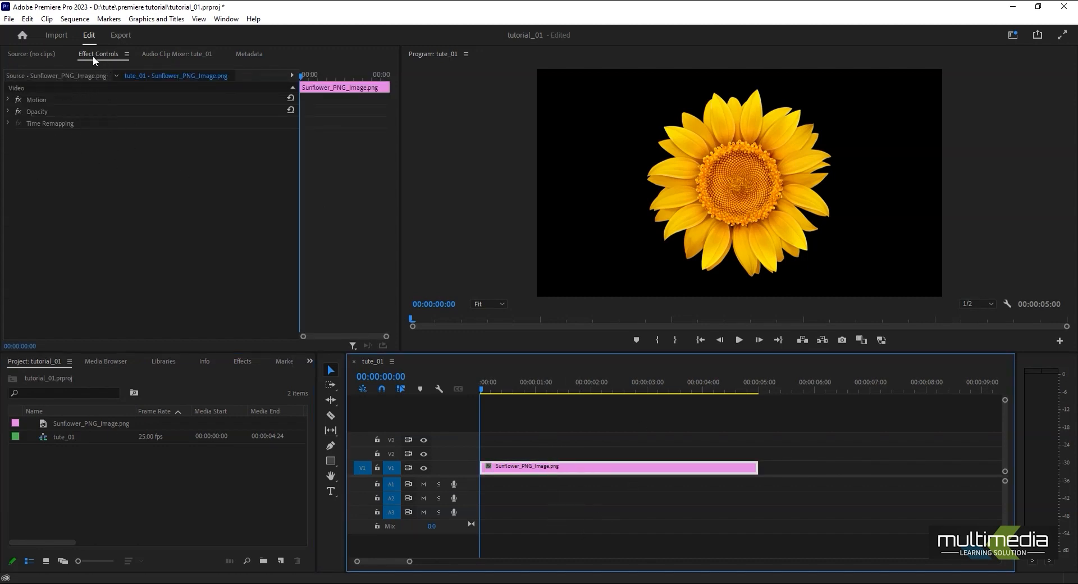
pyautogui.click(8, 100)
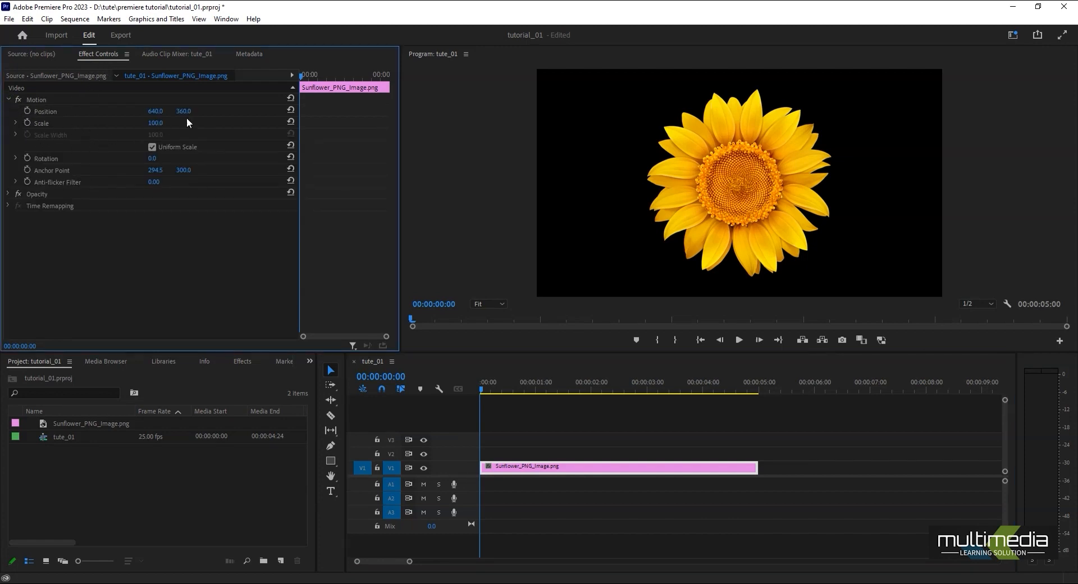
pyautogui.moveTo(156, 123); pyautogui.dragTo(263, 111)
pyautogui.moveTo(155, 160); pyautogui.dragTo(177, 170)
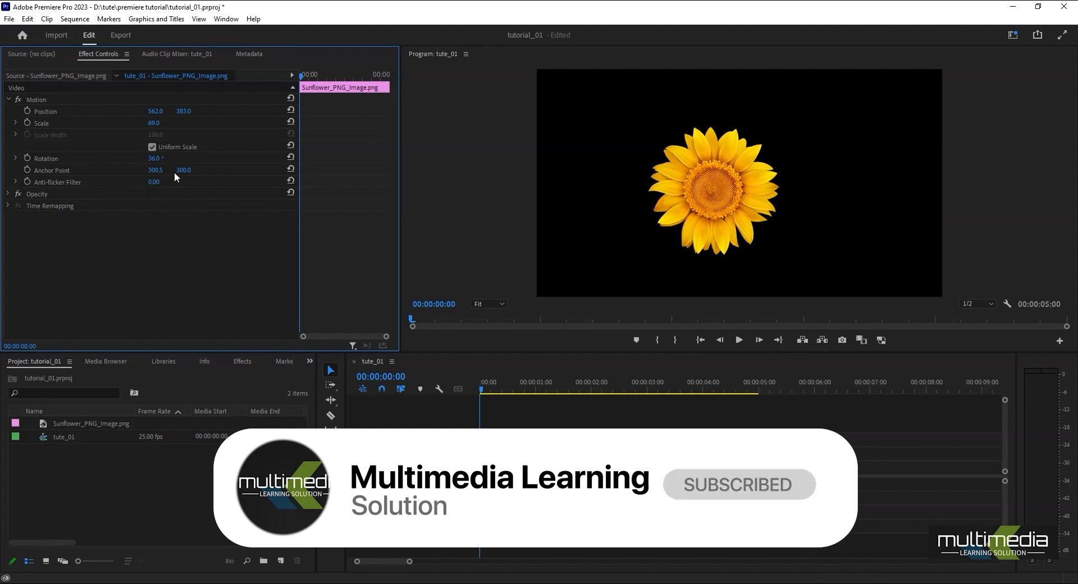
# Set the sunflower clip's rotation to 0° and horizontal anchor point to 300.0, expand its Opacity properties and keep the playhead at the sequence start
pyautogui.click(156, 158)
pyautogui.write('0')
pyautogui.press('Return')
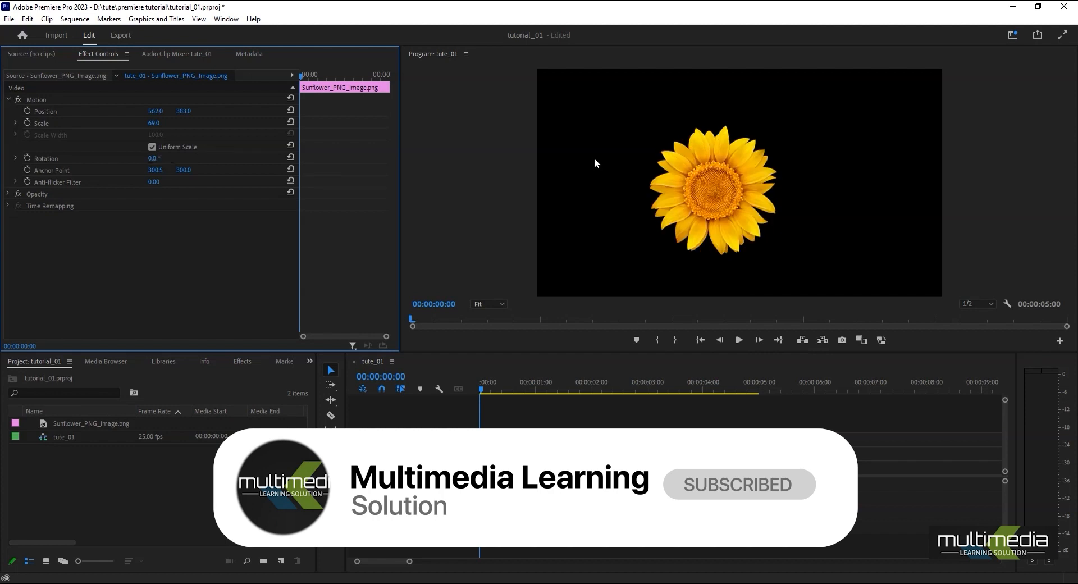
pyautogui.click(164, 170)
pyautogui.write('300.0')
pyautogui.press('Return')
pyautogui.click(8, 194)
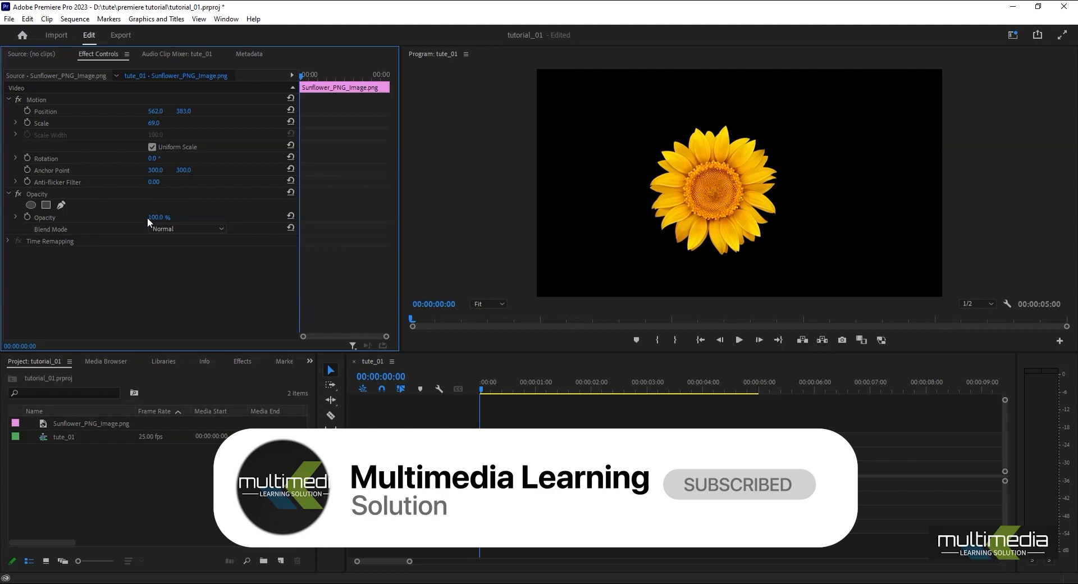
pyautogui.moveTo(534, 387); pyautogui.dragTo(480, 386)
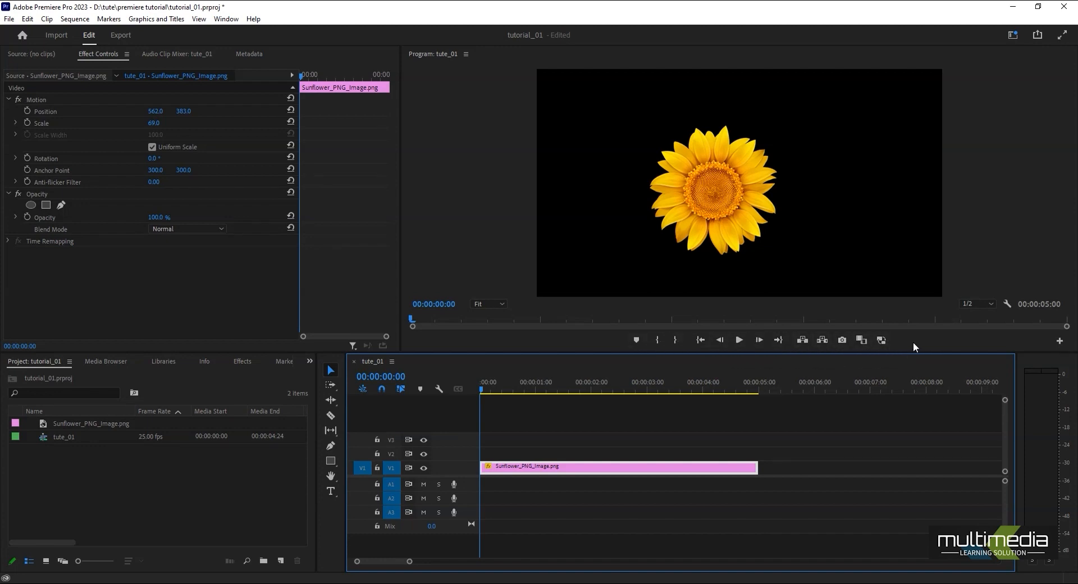
# Add the Show Guides, Show Rulers and Snap in Program Monitor controls to the program monitor's transport controls
pyautogui.click(1061, 342)
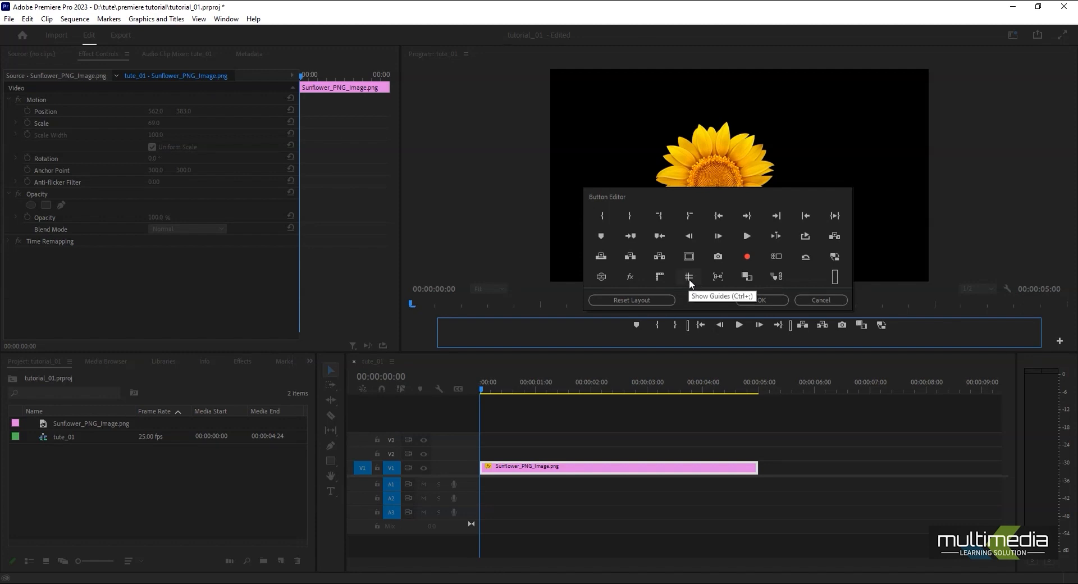
pyautogui.moveTo(689, 278); pyautogui.dragTo(905, 326)
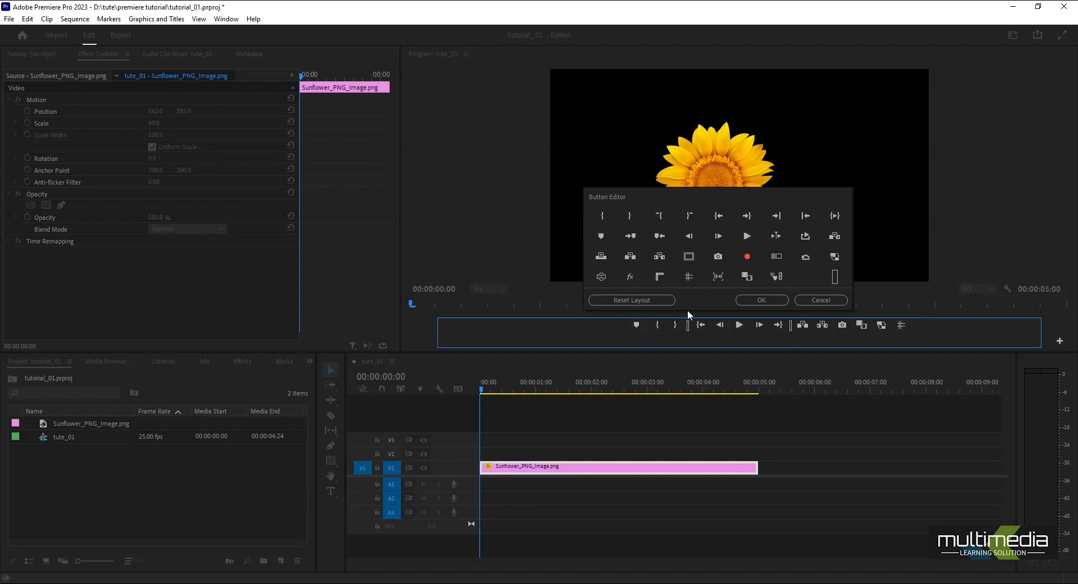
pyautogui.moveTo(658, 278); pyautogui.dragTo(617, 329)
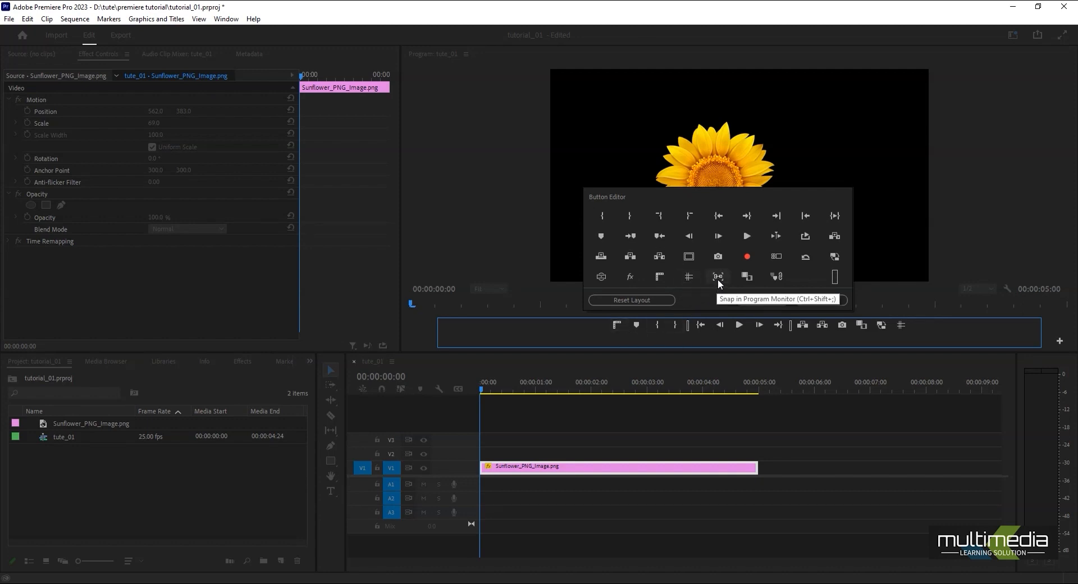
pyautogui.moveTo(718, 276); pyautogui.dragTo(927, 330)
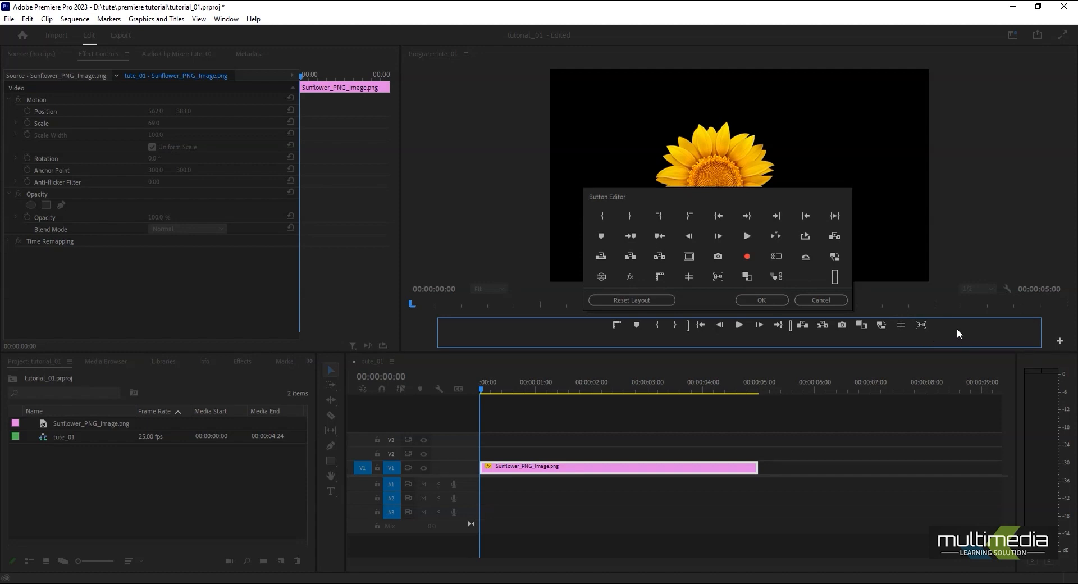
pyautogui.click(777, 300)
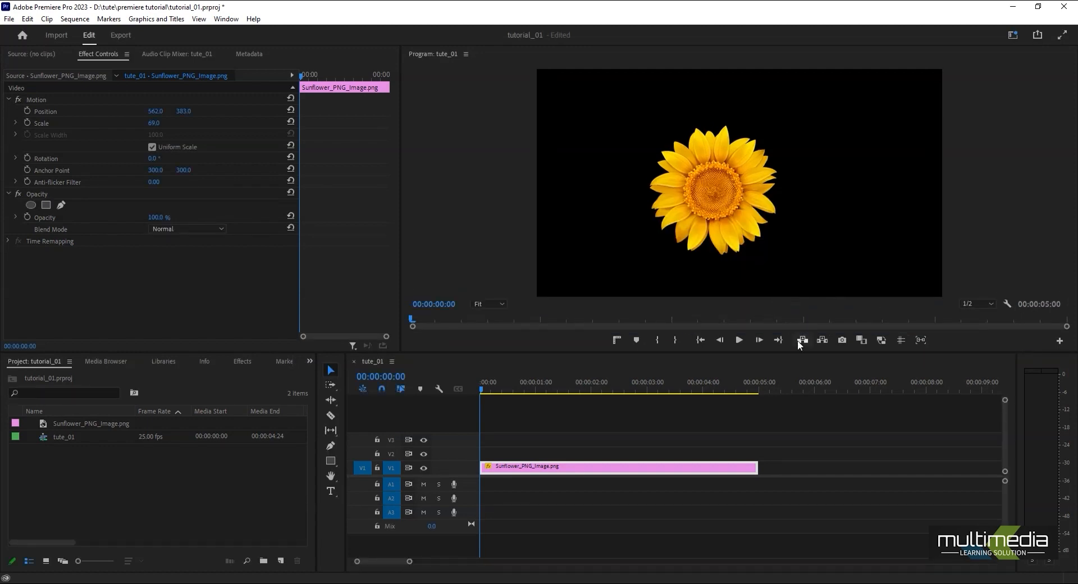
# Show the program monitor rulers and place a vertical guide at about 682 and a horizontal guide at about 344
pyautogui.click(617, 340)
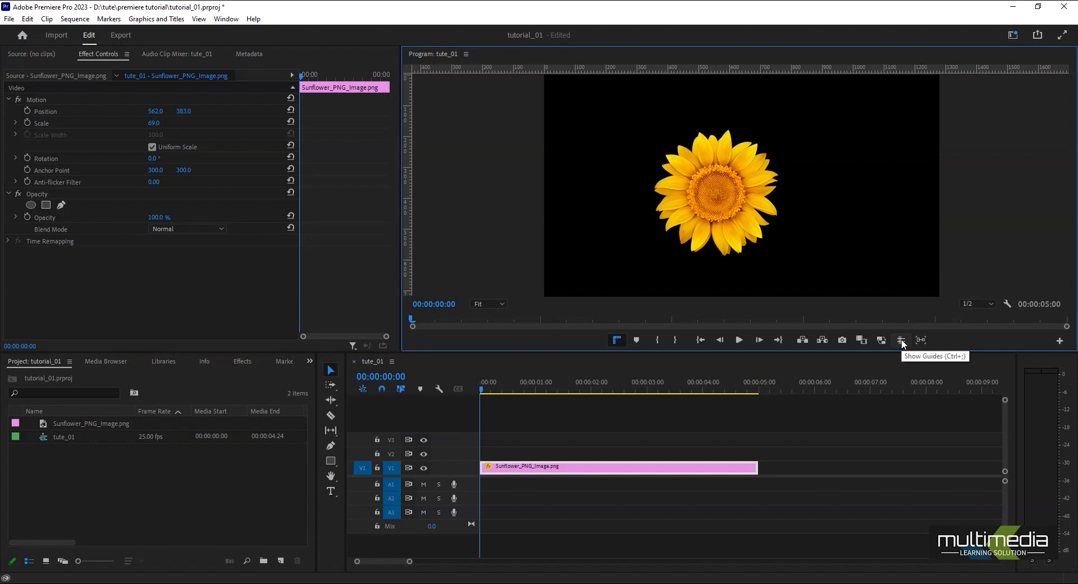
pyautogui.moveTo(408, 196); pyautogui.dragTo(753, 231)
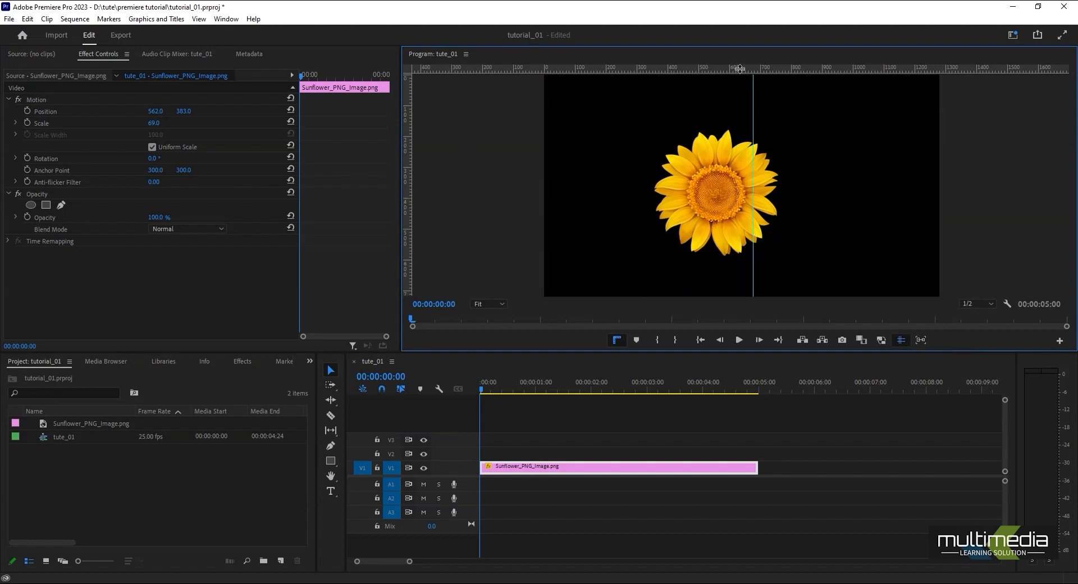
pyautogui.moveTo(741, 71); pyautogui.dragTo(746, 181)
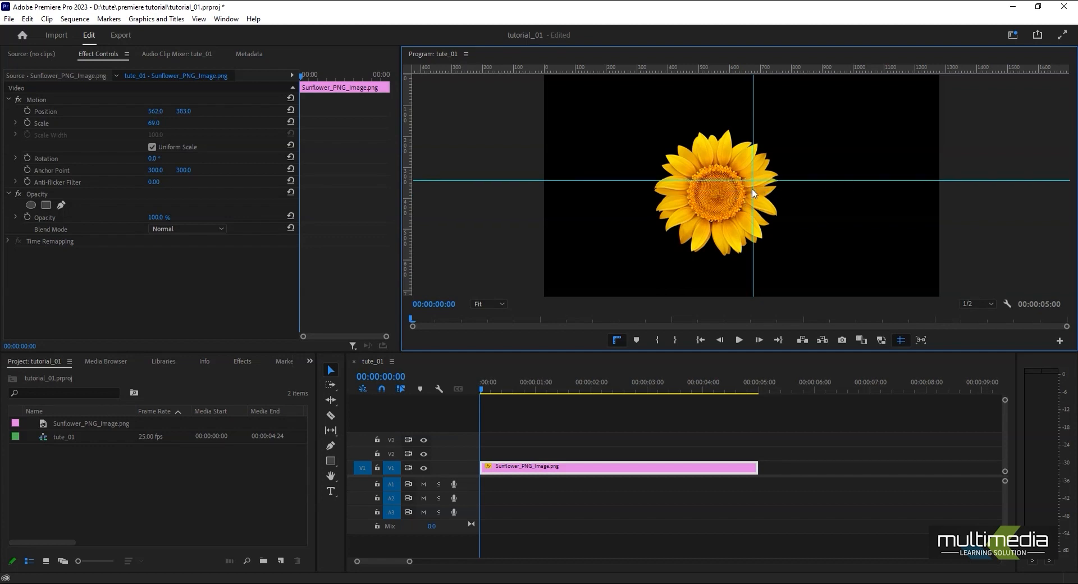
# Enable snapping in the program monitor and move the sunflower so its centre snaps to the guide intersection at 681.8, 344.0
pyautogui.click(35, 100)
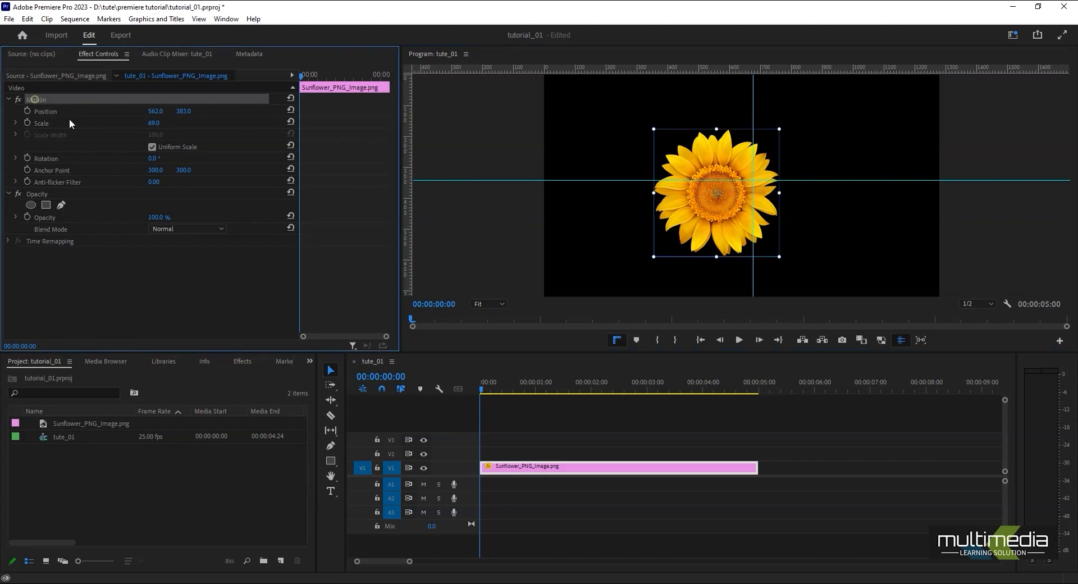
pyautogui.click(920, 341)
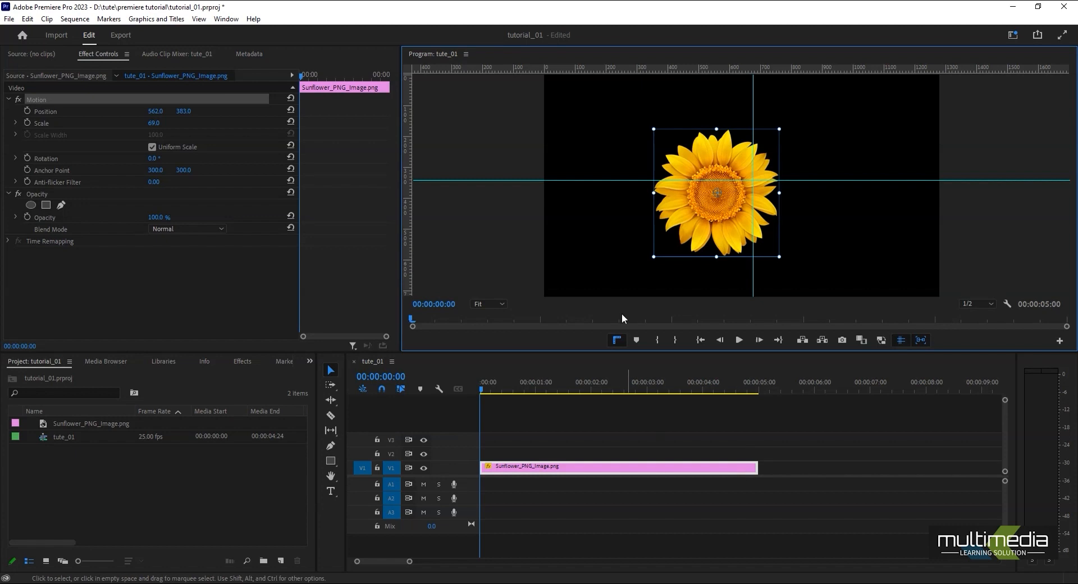
pyautogui.moveTo(706, 238); pyautogui.dragTo(747, 211)
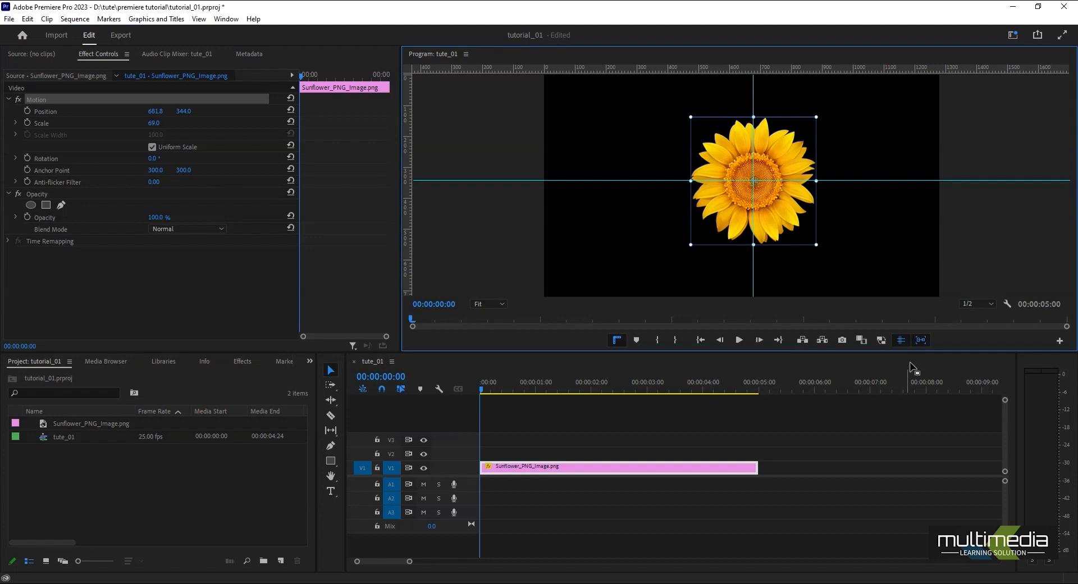
# At the sequence start, turn on keyframing for Scale, Position and Rotation, and set the horizontal position to -210.2
pyautogui.moveTo(495, 391); pyautogui.dragTo(463, 413)
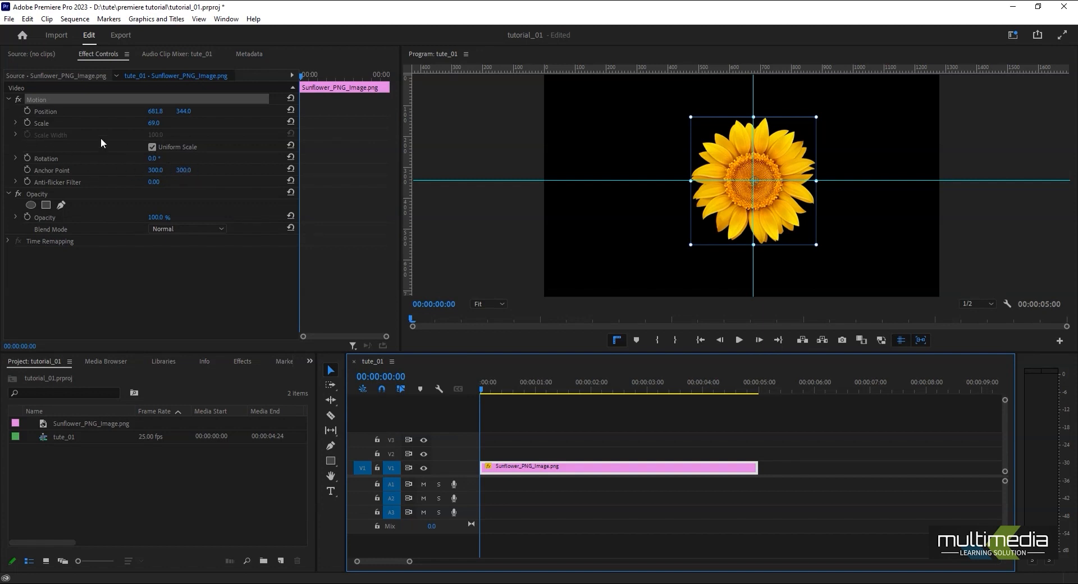
pyautogui.click(25, 123)
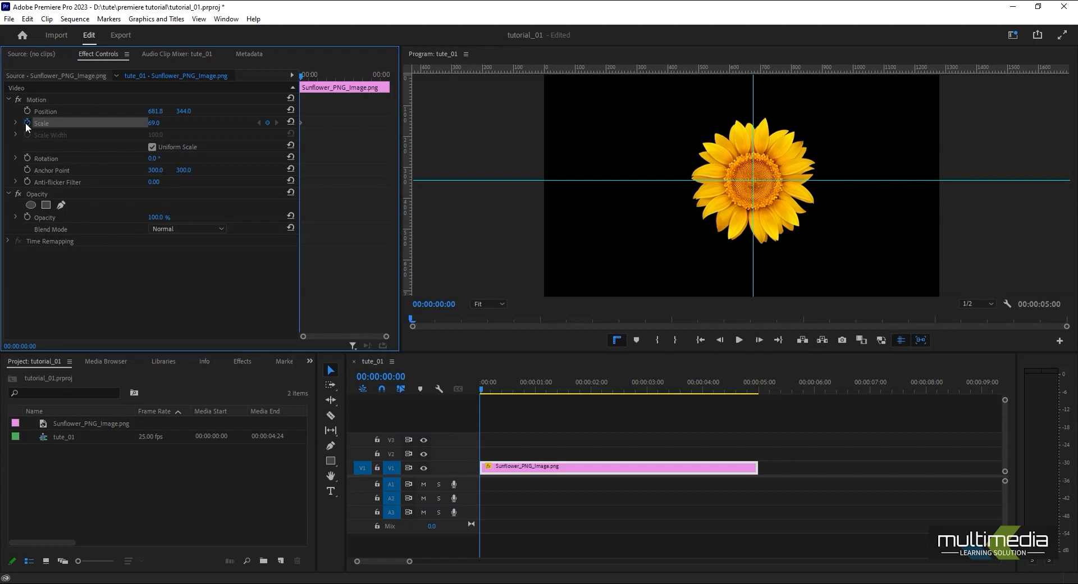
pyautogui.click(27, 110)
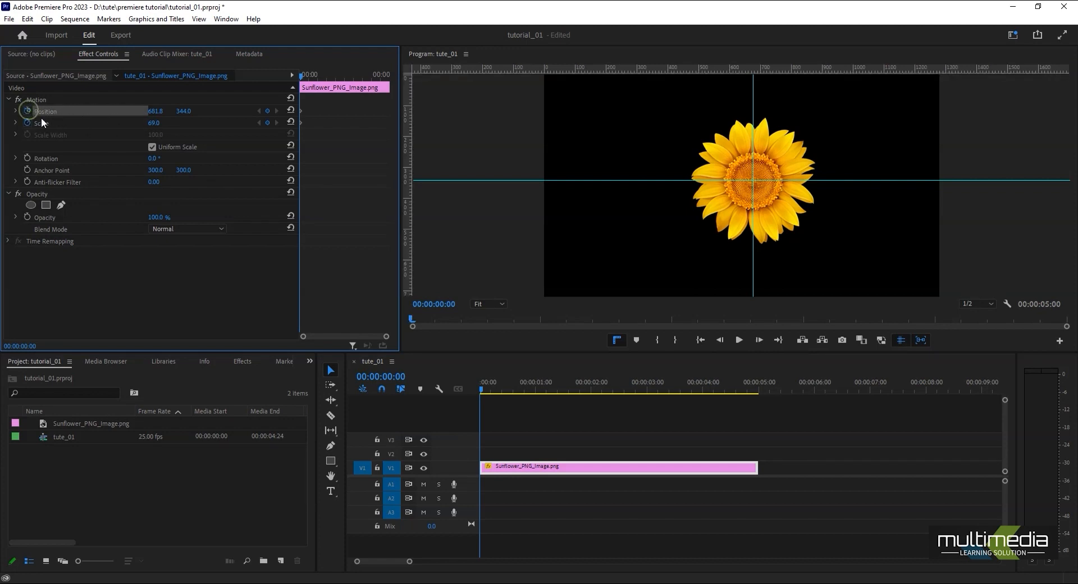
pyautogui.click(27, 159)
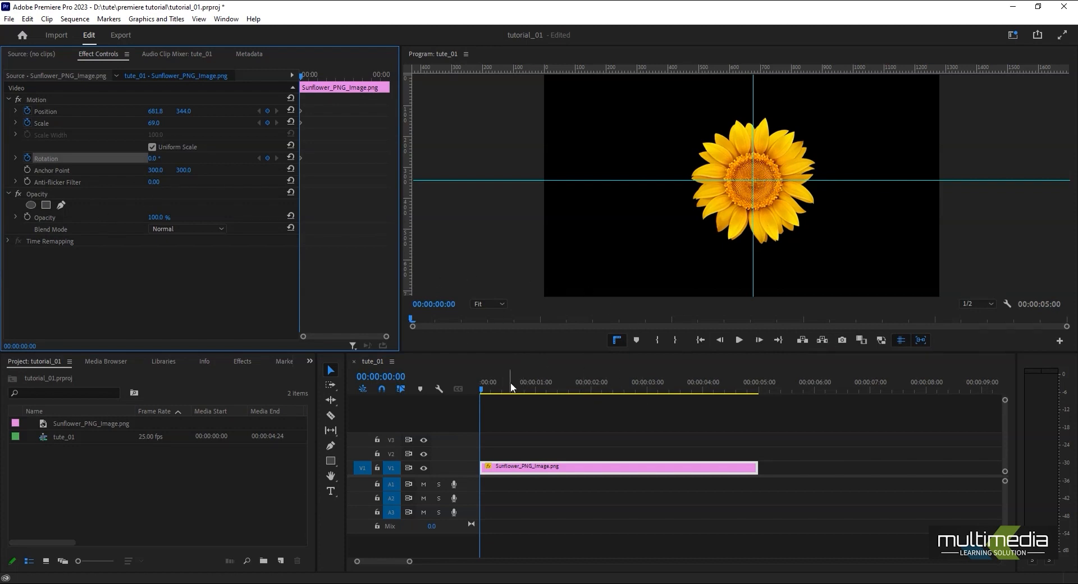
pyautogui.moveTo(151, 116); pyautogui.dragTo(26, 115)
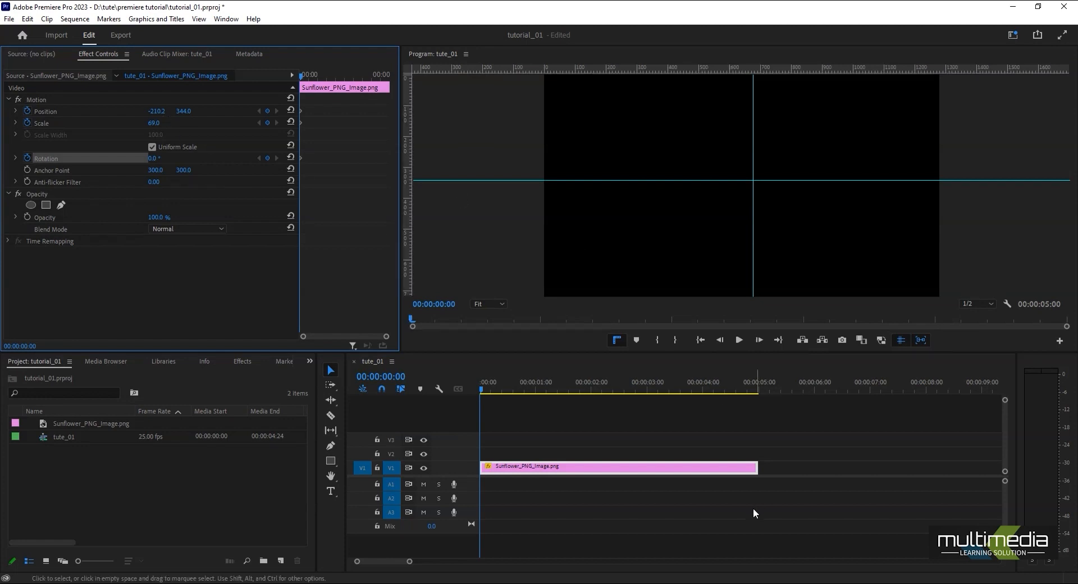
# Keyframe the sunflower's position at 681.8, 344.0 on the guide crossing at 00:00:01:02 and at 1492.8, 344.0 at 00:00:02:03
pyautogui.click(541, 385)
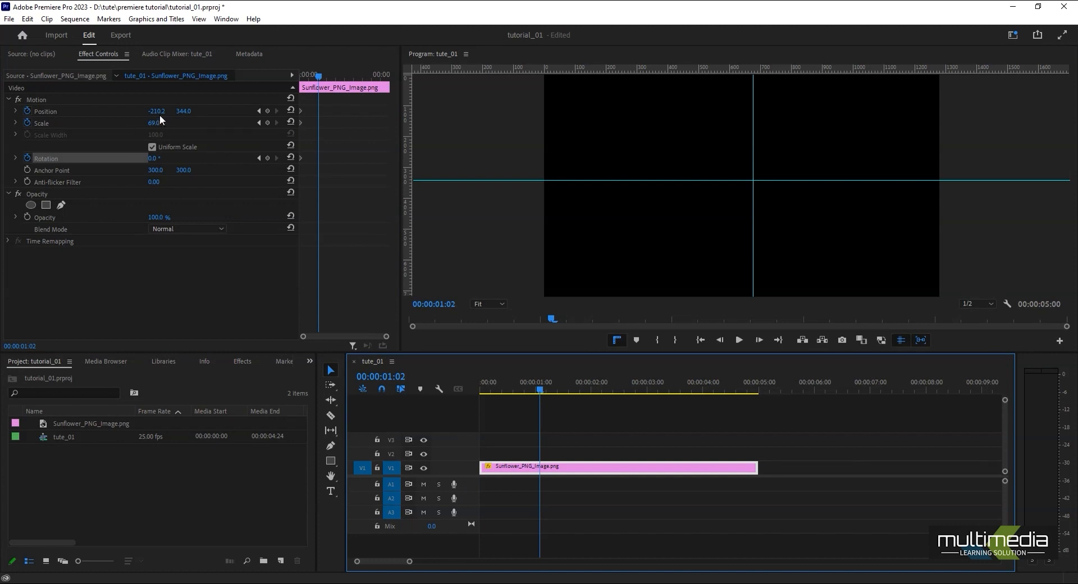
pyautogui.moveTo(159, 116); pyautogui.dragTo(245, 115)
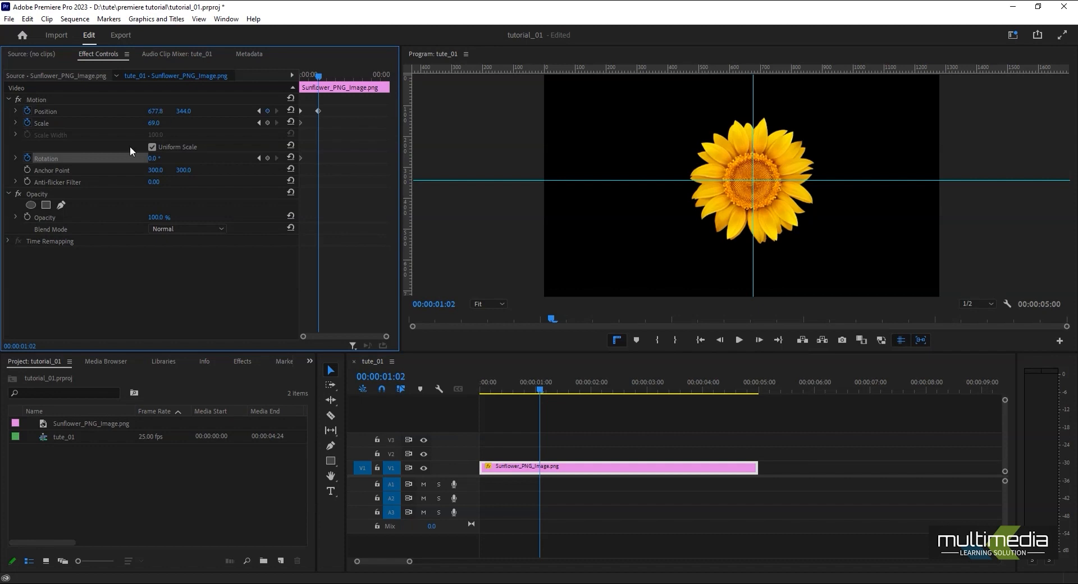
pyautogui.click(41, 100)
pyautogui.moveTo(730, 215); pyautogui.dragTo(728, 203)
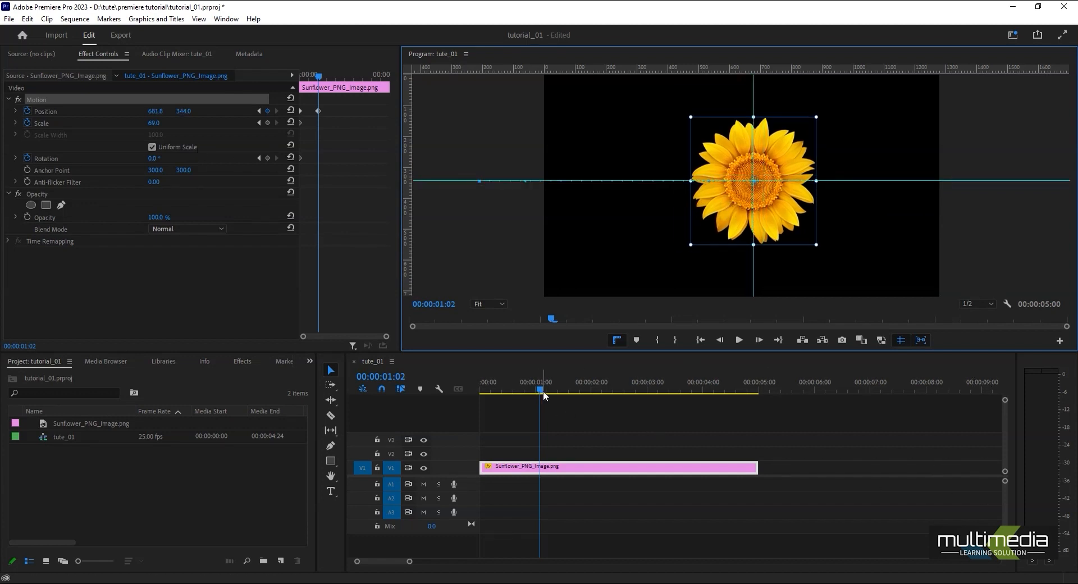
pyautogui.moveTo(544, 387); pyautogui.dragTo(599, 387)
pyautogui.moveTo(156, 111); pyautogui.dragTo(284, 111)
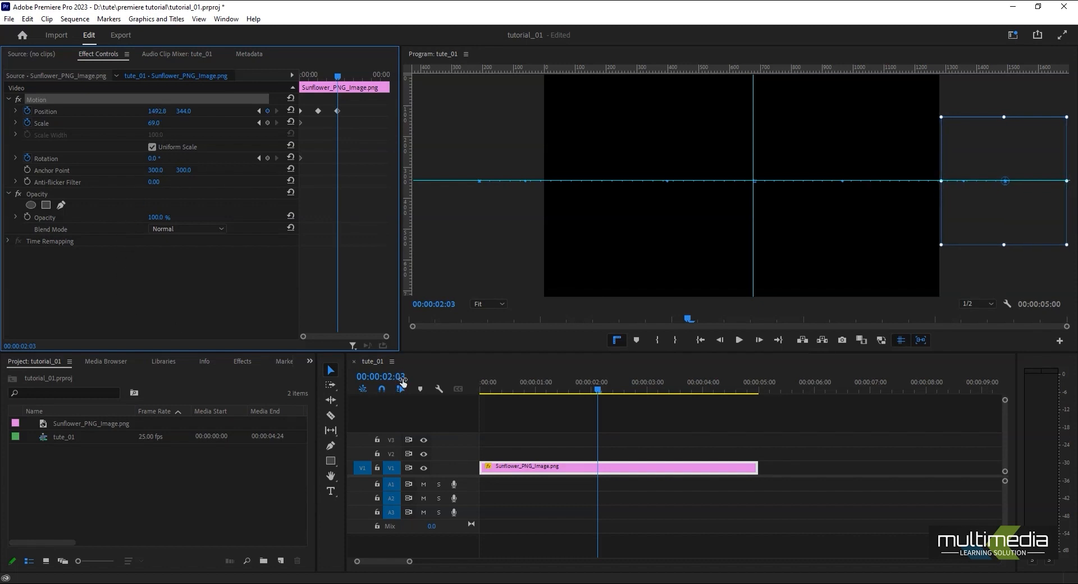
# Step through the Position keyframes and add matching Scale keyframes at 00:00:02:03 and 00:00:01:02
pyautogui.moveTo(338, 78); pyautogui.dragTo(318, 111)
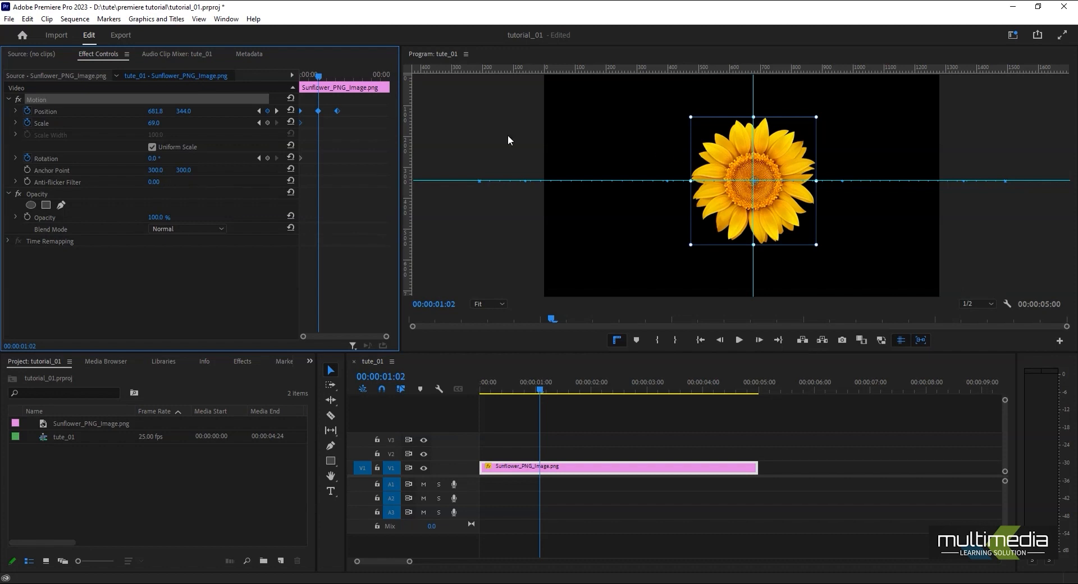
pyautogui.moveTo(321, 81); pyautogui.dragTo(283, 93)
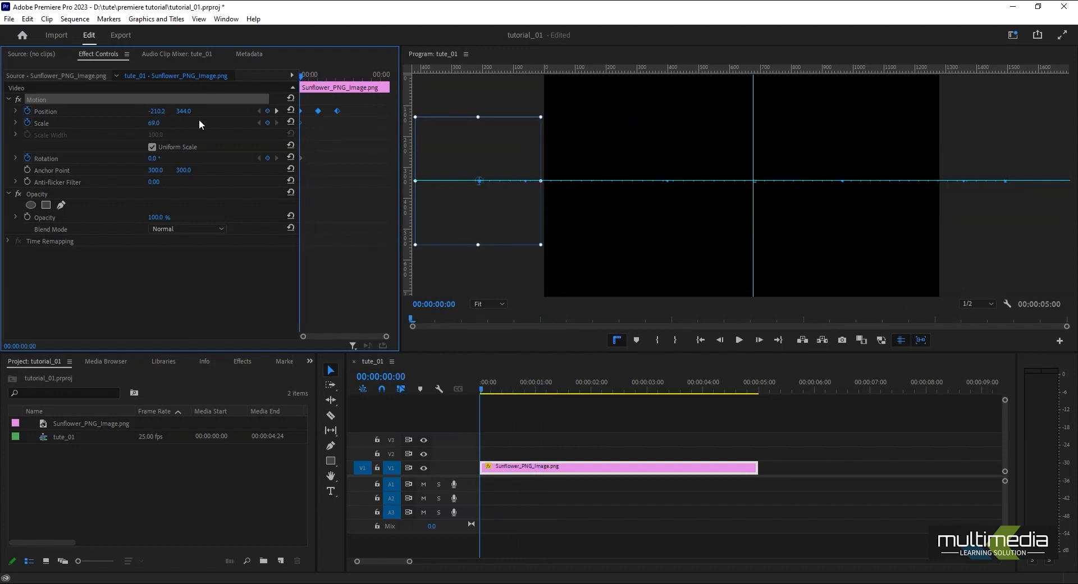
pyautogui.click(276, 111)
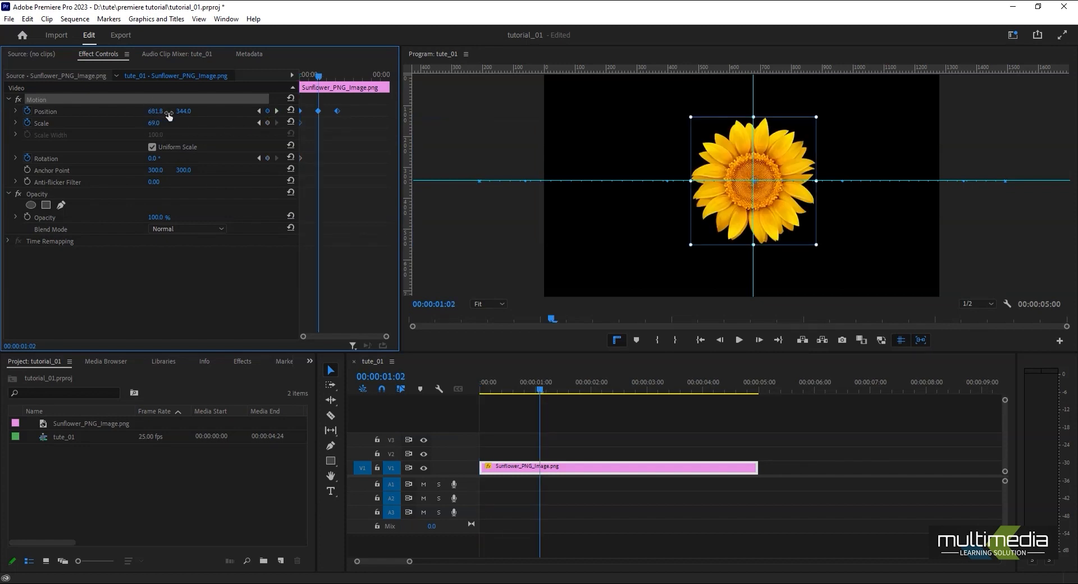
pyautogui.click(278, 111)
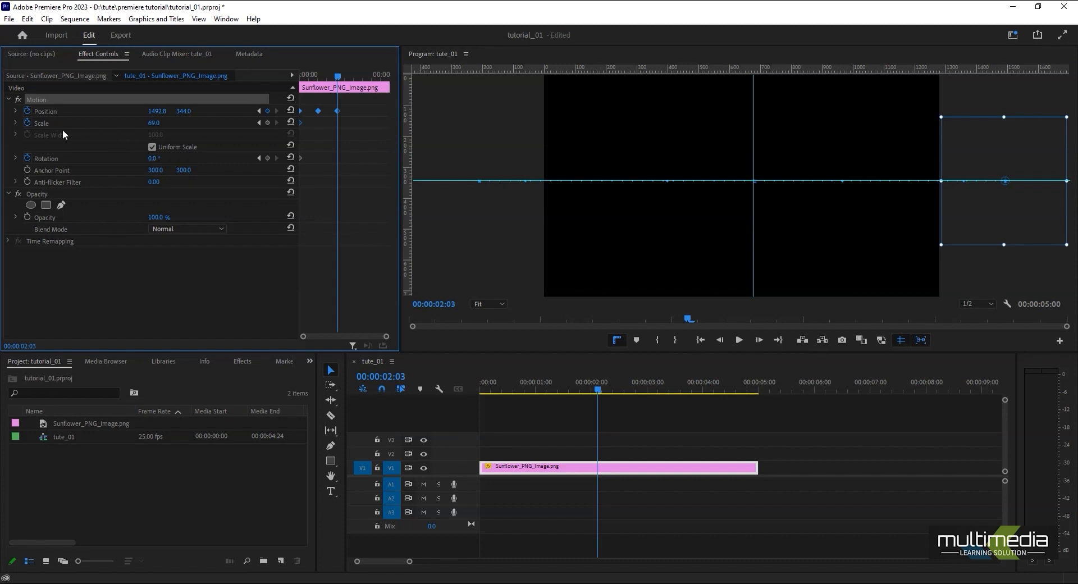
pyautogui.click(267, 123)
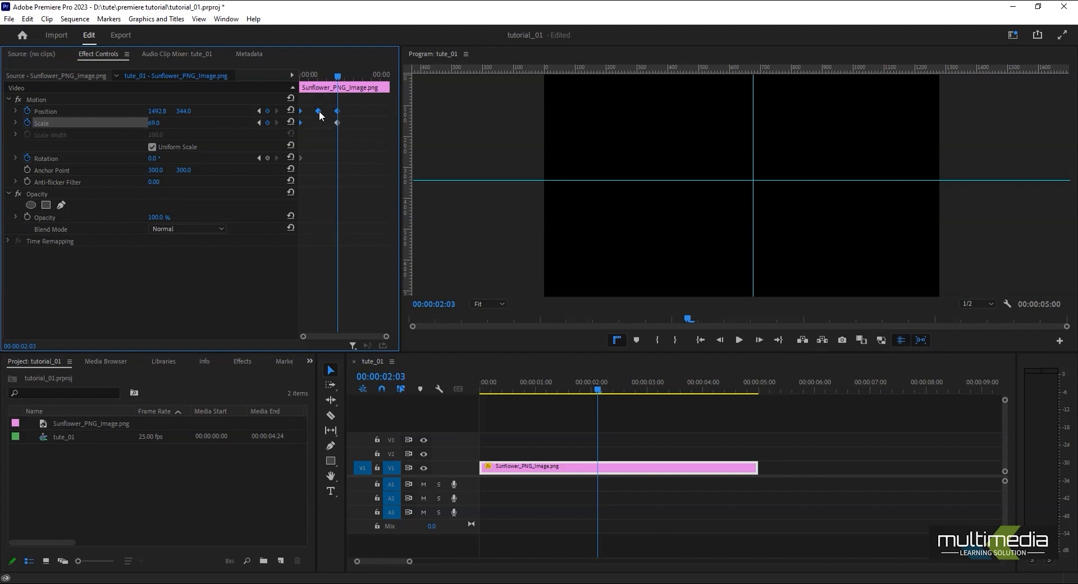
pyautogui.click(259, 111)
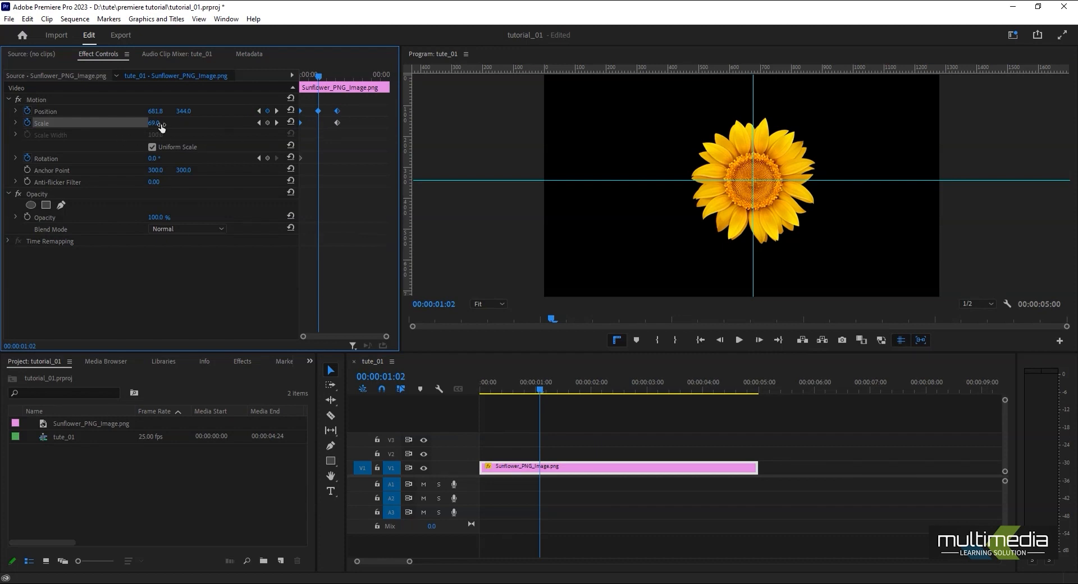
pyautogui.click(267, 122)
# Set the Scale keyframes at the sequence start and at 00:00:02:03 to 0, and return the playhead to the start
pyautogui.moveTo(317, 75); pyautogui.dragTo(243, 79)
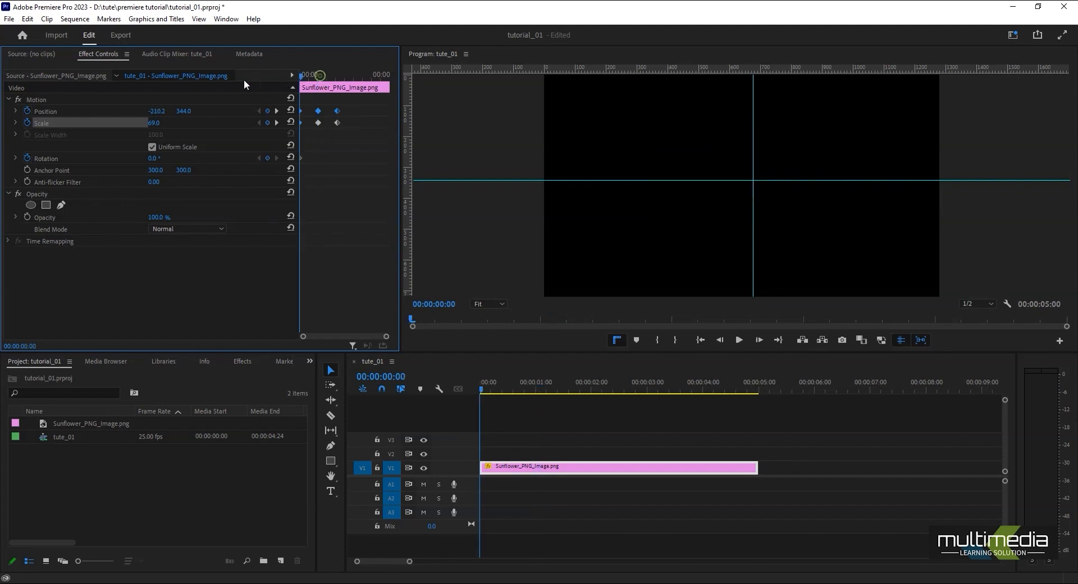
pyautogui.click(154, 123)
pyautogui.write('0')
pyautogui.press('Return')
pyautogui.click(276, 111)
pyautogui.click(276, 111)
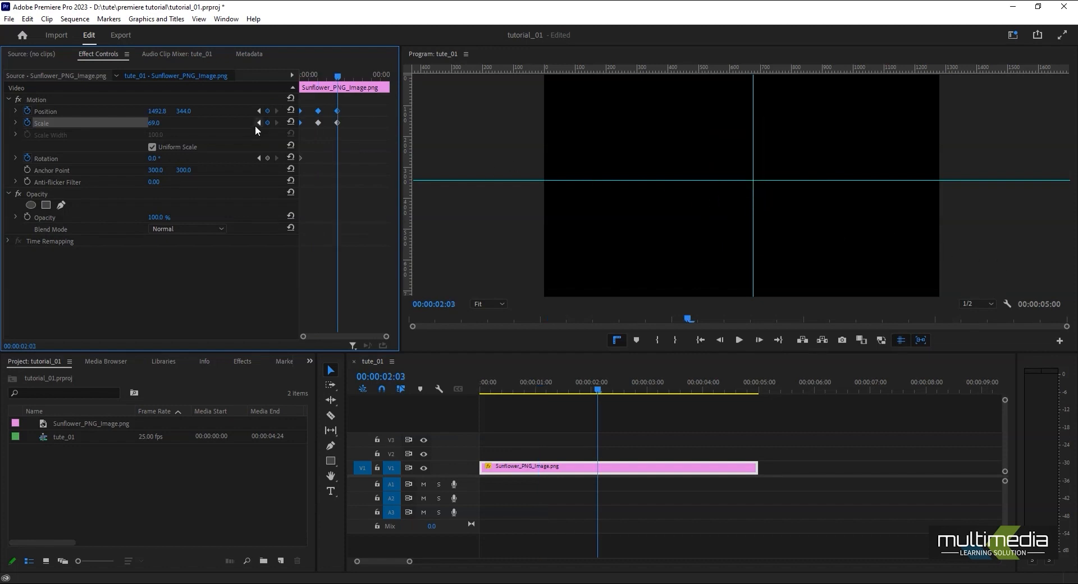
pyautogui.click(155, 123)
pyautogui.write('0')
pyautogui.press('Return')
pyautogui.moveTo(598, 392); pyautogui.dragTo(396, 417)
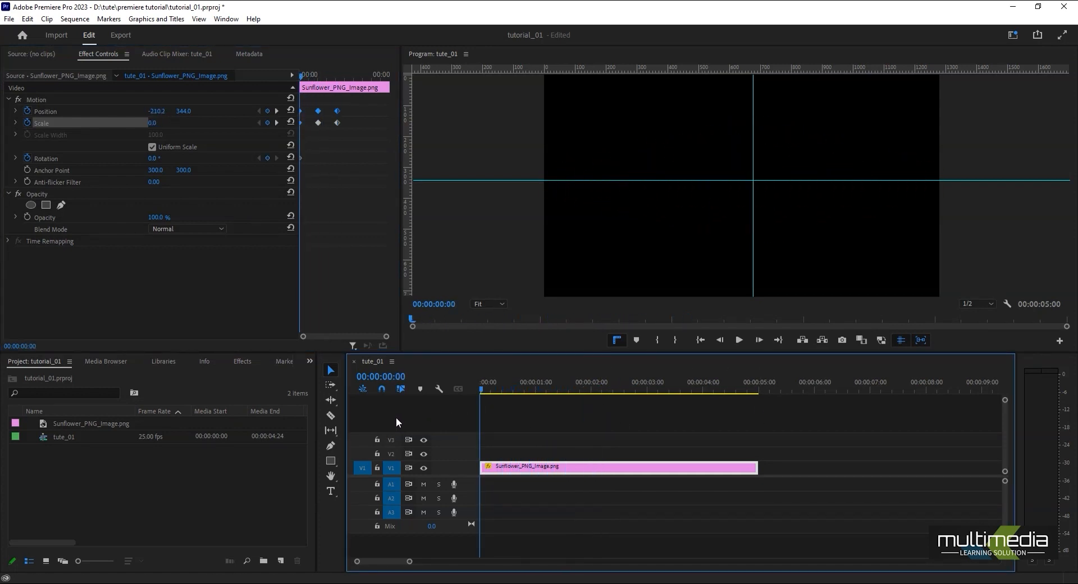
# Preview the sunflower animation, and add Rotation keyframes at 00:00:01:02 and 00:00:02:03
pyautogui.press('space')
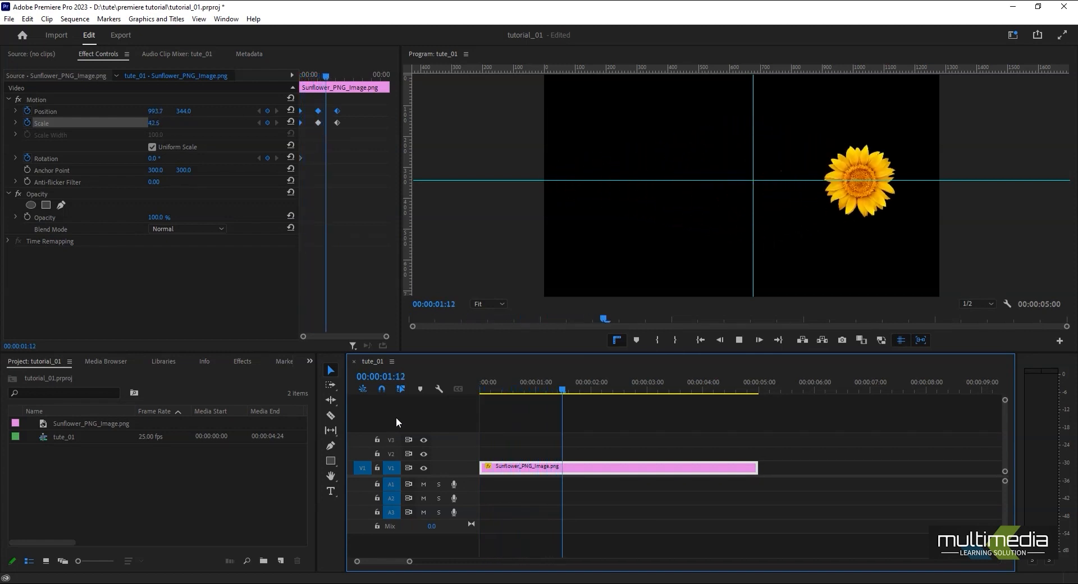
pyautogui.press('space')
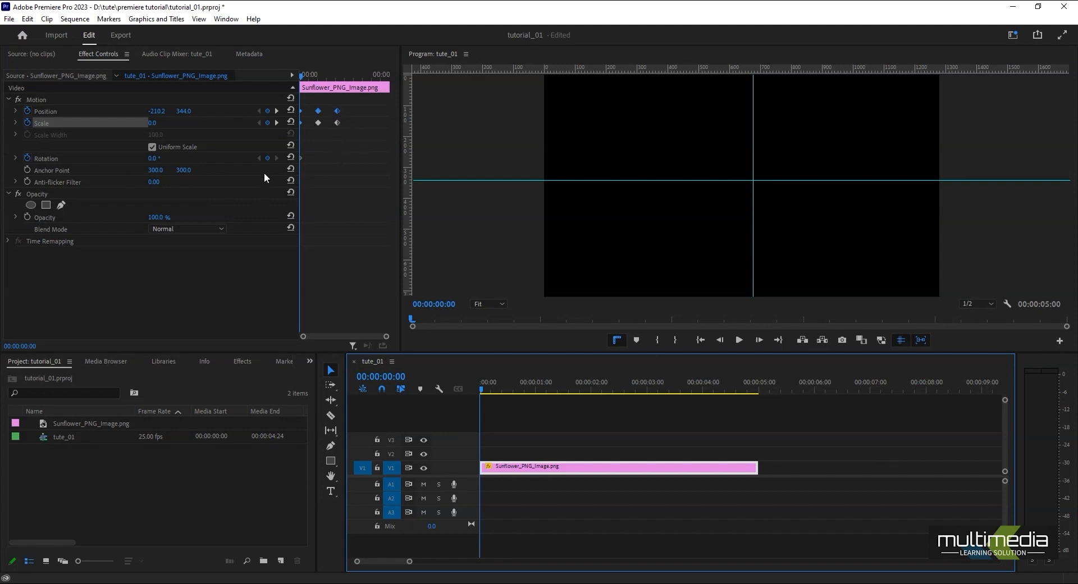
pyautogui.click(275, 122)
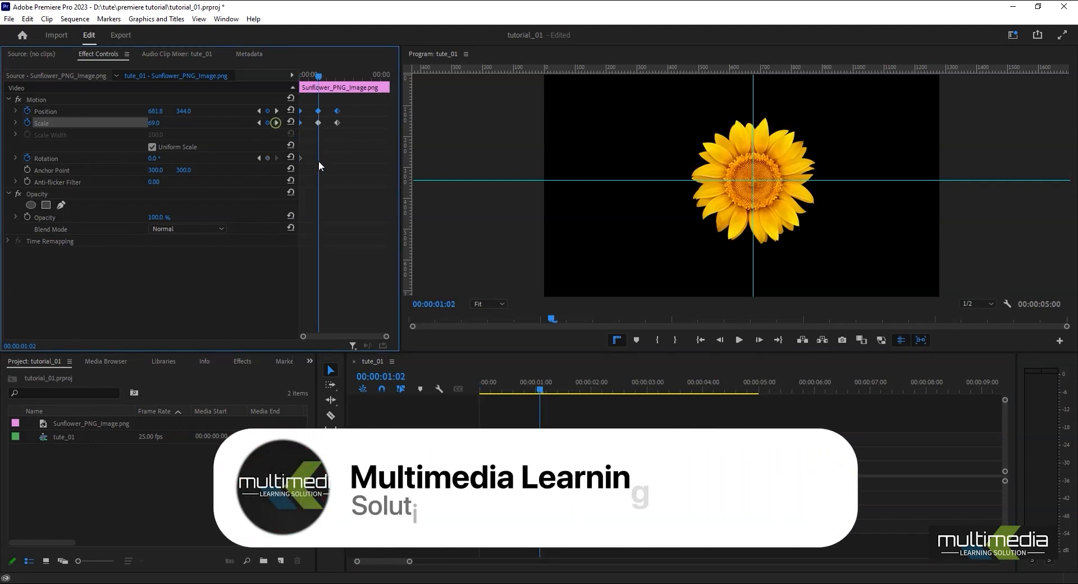
pyautogui.click(269, 158)
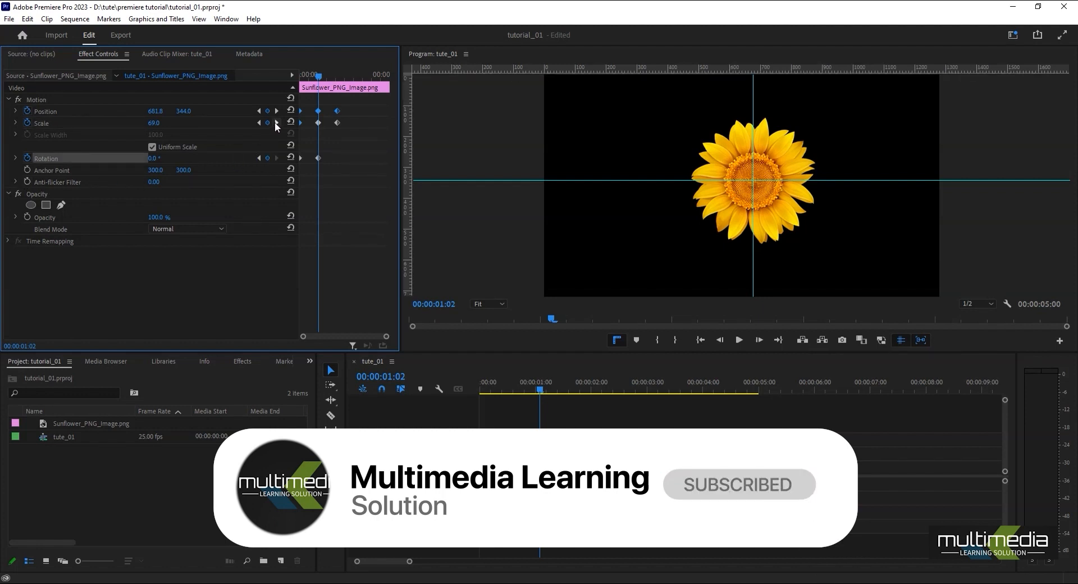
pyautogui.click(275, 123)
pyautogui.click(268, 158)
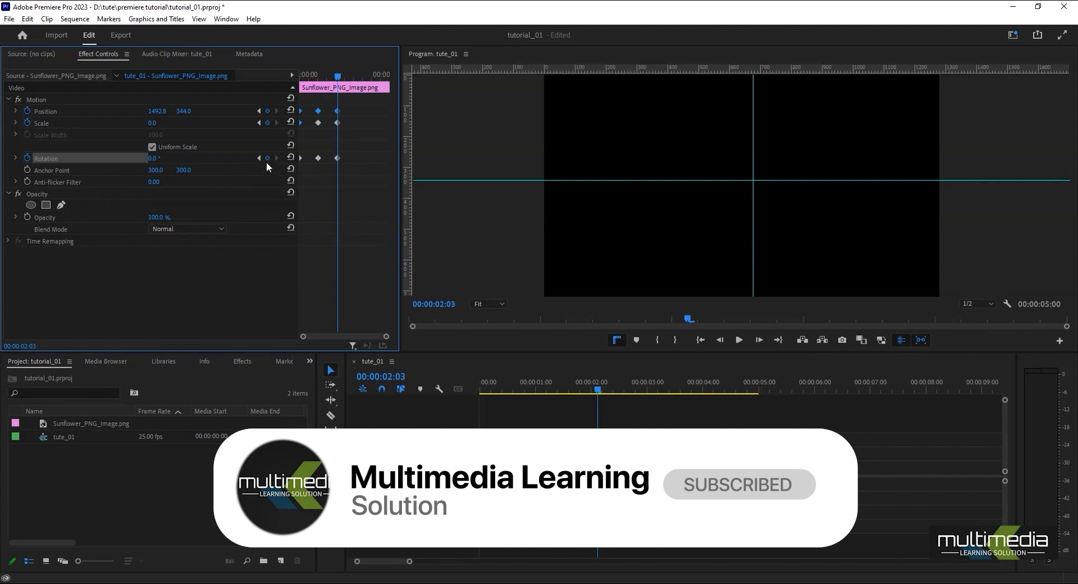
# Step through the Rotation keyframes and set the one at 00:00:02:03 to 360°
pyautogui.click(259, 158)
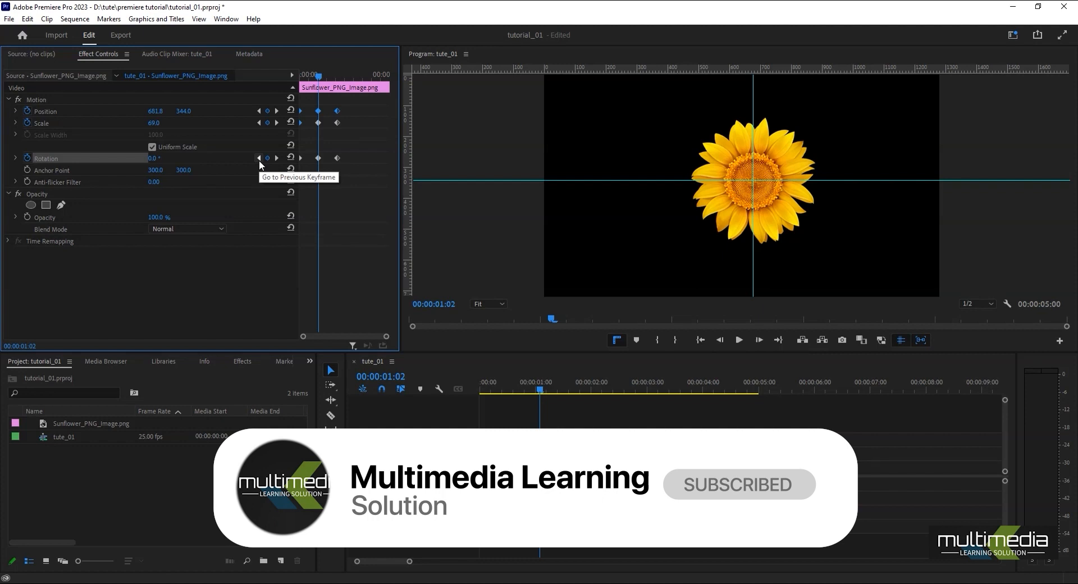
pyautogui.click(259, 159)
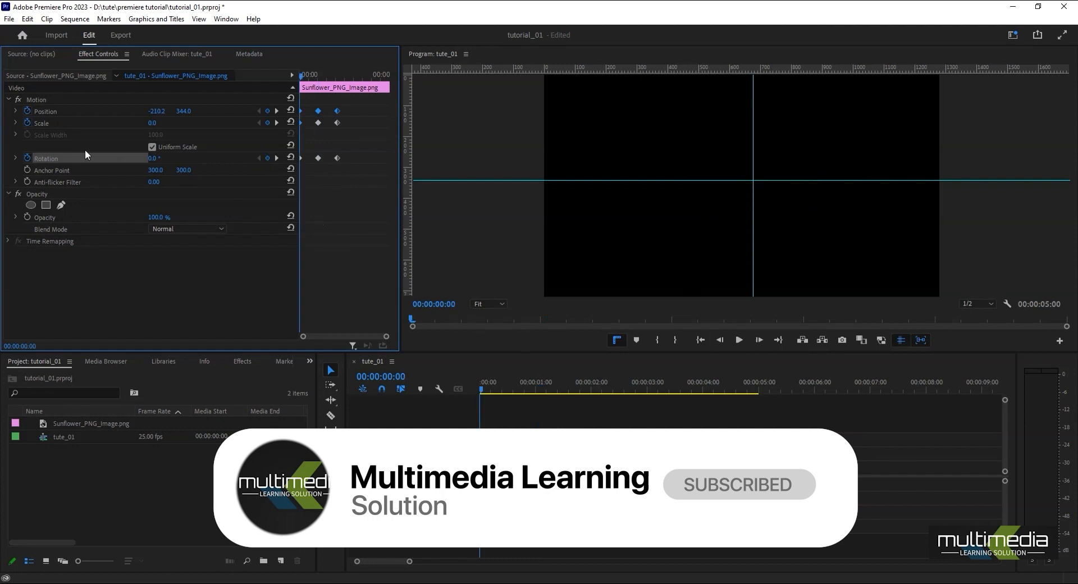
pyautogui.click(161, 162)
pyautogui.write('360')
pyautogui.press('Return')
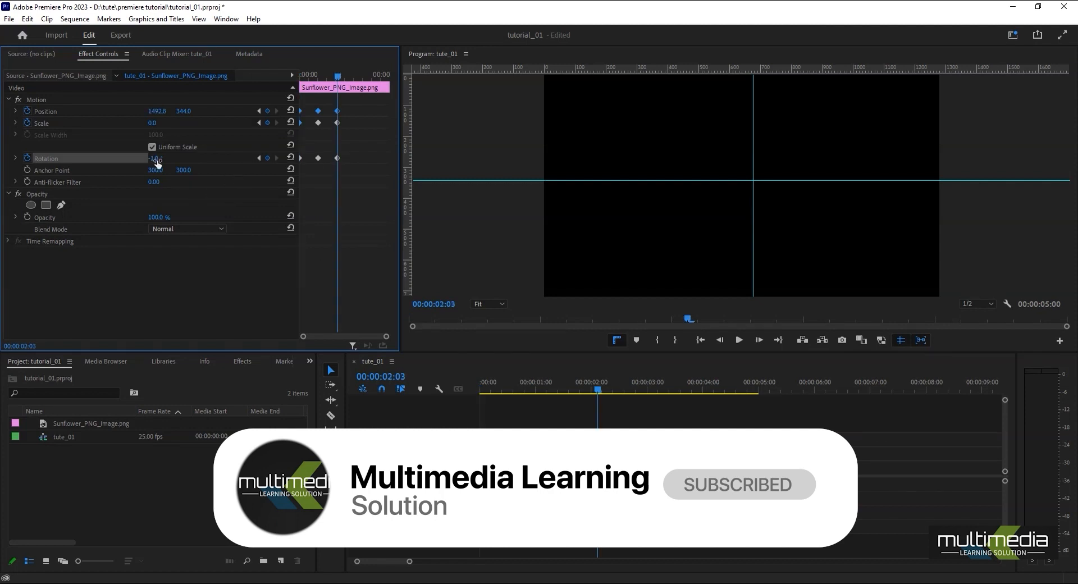
pyautogui.click(156, 159)
pyautogui.press('Down')
pyautogui.press('Escape')
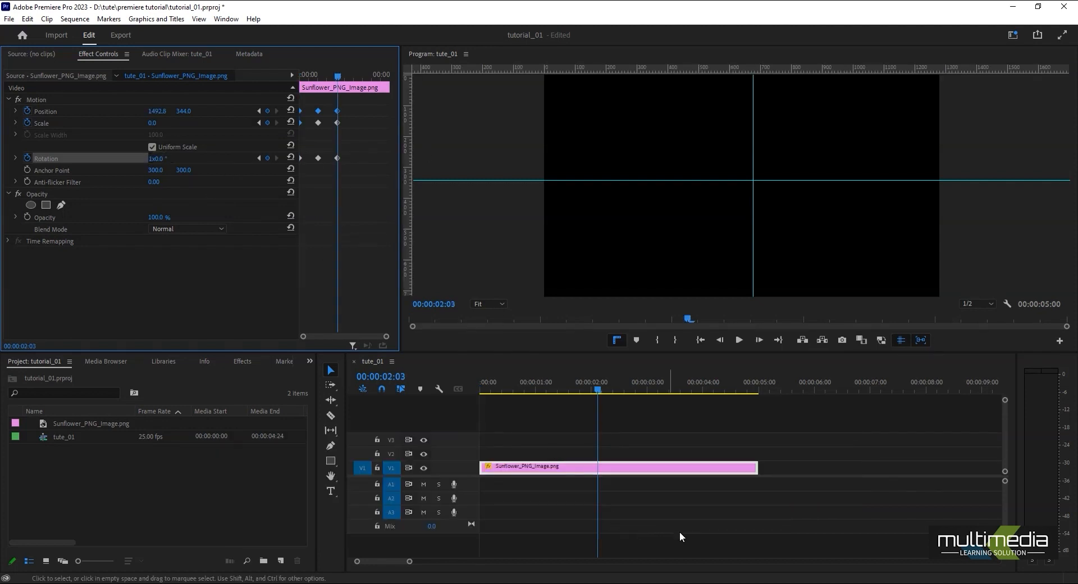
# Return to the sequence start and set its Rotation keyframe to -360°
pyautogui.moveTo(601, 389); pyautogui.dragTo(476, 407)
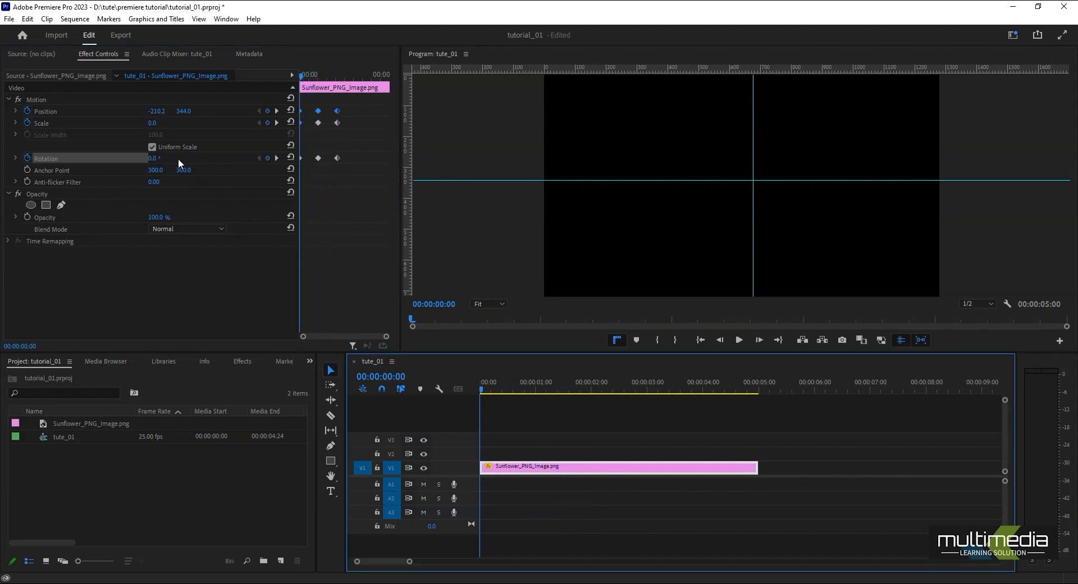
pyautogui.click(154, 159)
pyautogui.write('-')
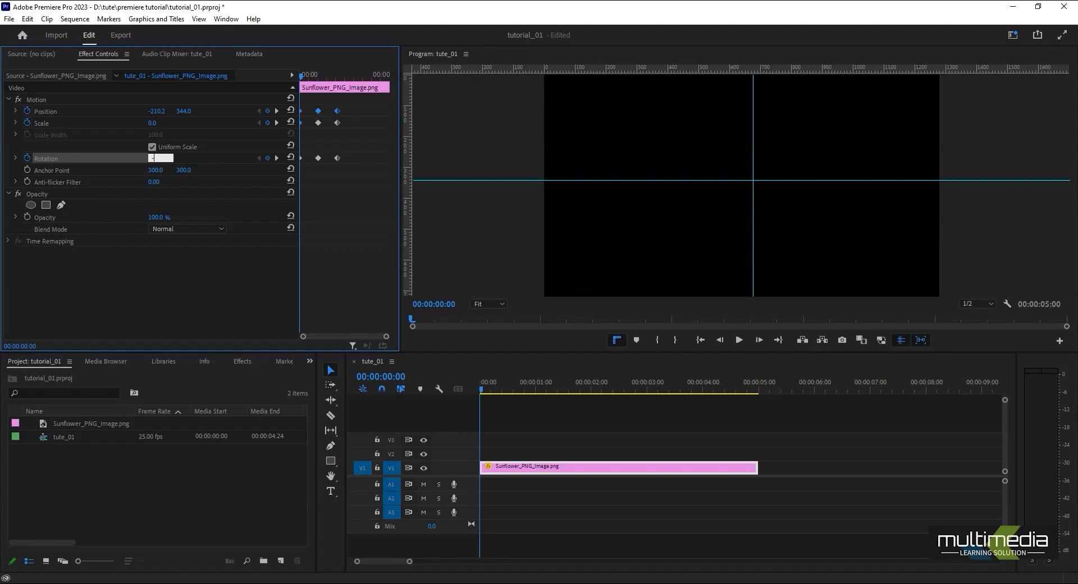
pyautogui.write('360')
pyautogui.press('Return')
# Play and scrub the sunflower animation repeatedly from the sequence start to examine its rotation, scale and movement
pyautogui.press('space')
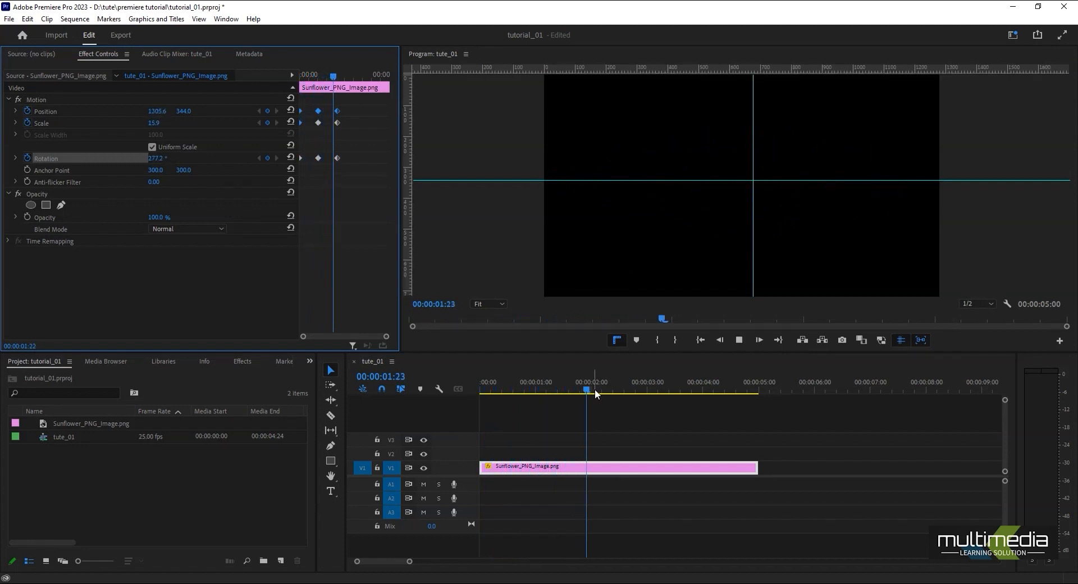
pyautogui.moveTo(568, 388); pyautogui.dragTo(440, 390)
pyautogui.press('space')
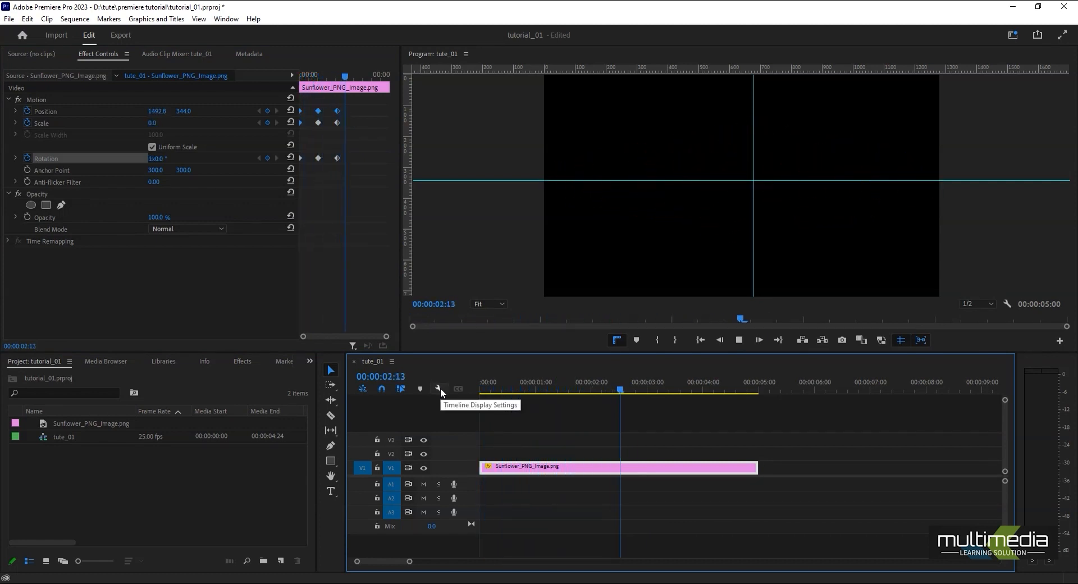
pyautogui.moveTo(573, 385); pyautogui.dragTo(284, 289)
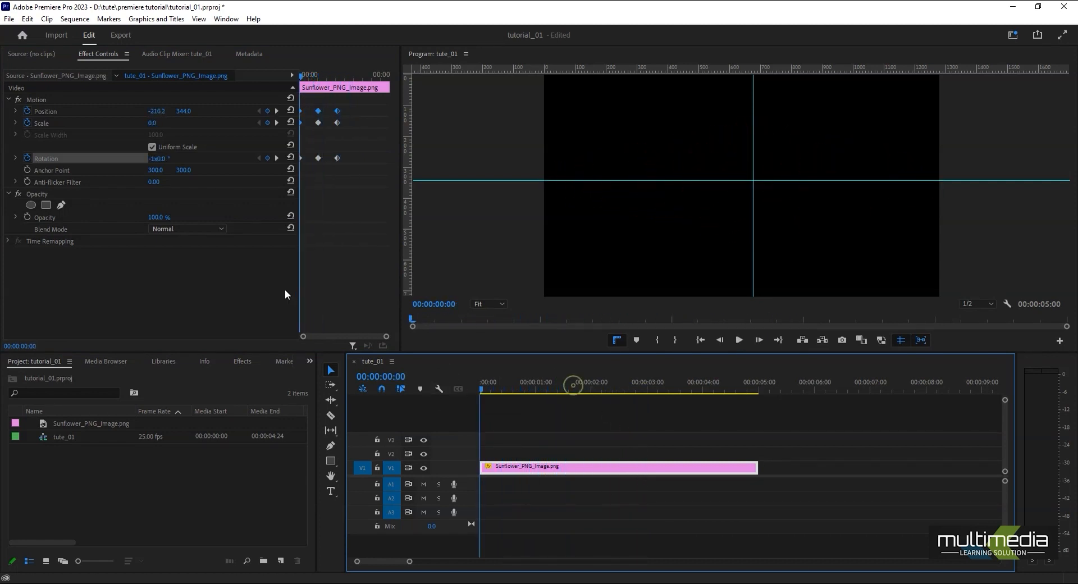
pyautogui.click(276, 158)
pyautogui.click(276, 158)
pyautogui.moveTo(598, 388); pyautogui.dragTo(562, 392)
pyautogui.moveTo(527, 395); pyautogui.dragTo(494, 396)
pyautogui.press('space')
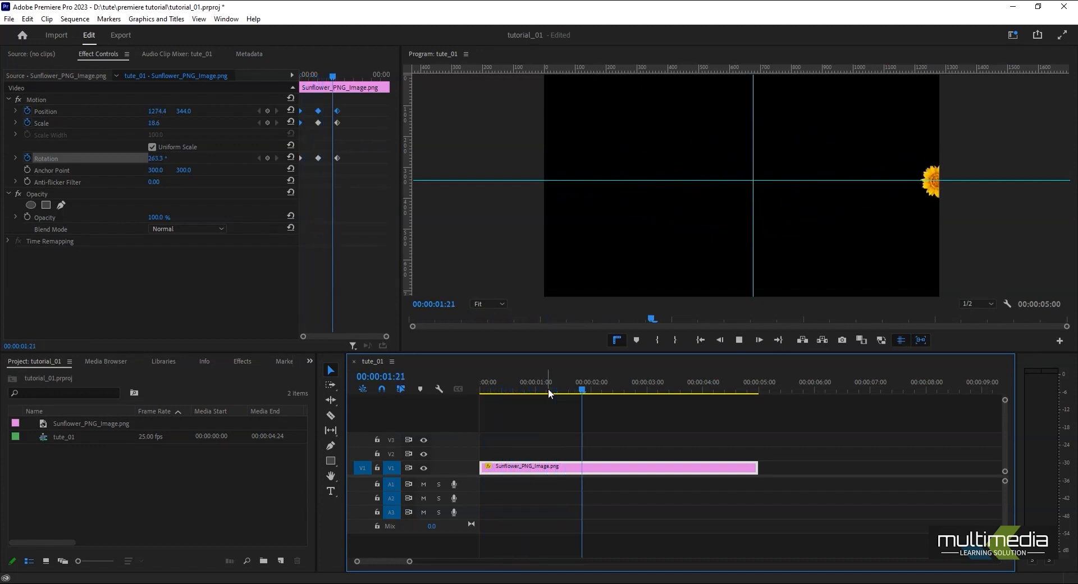
pyautogui.moveTo(592, 383); pyautogui.dragTo(478, 389)
pyautogui.press('space')
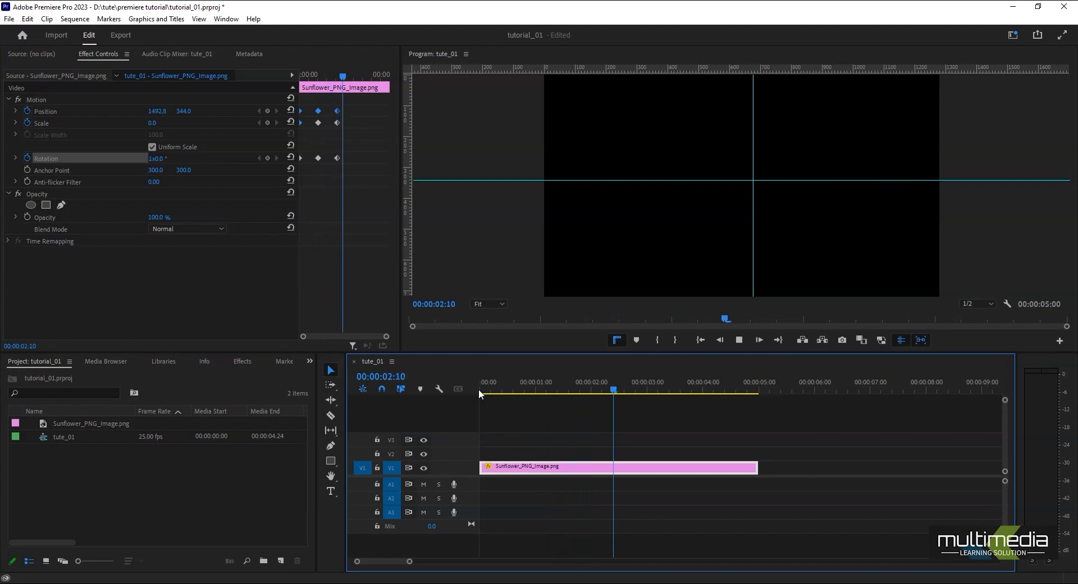
pyautogui.press('space')
pyautogui.moveTo(575, 387); pyautogui.dragTo(499, 402)
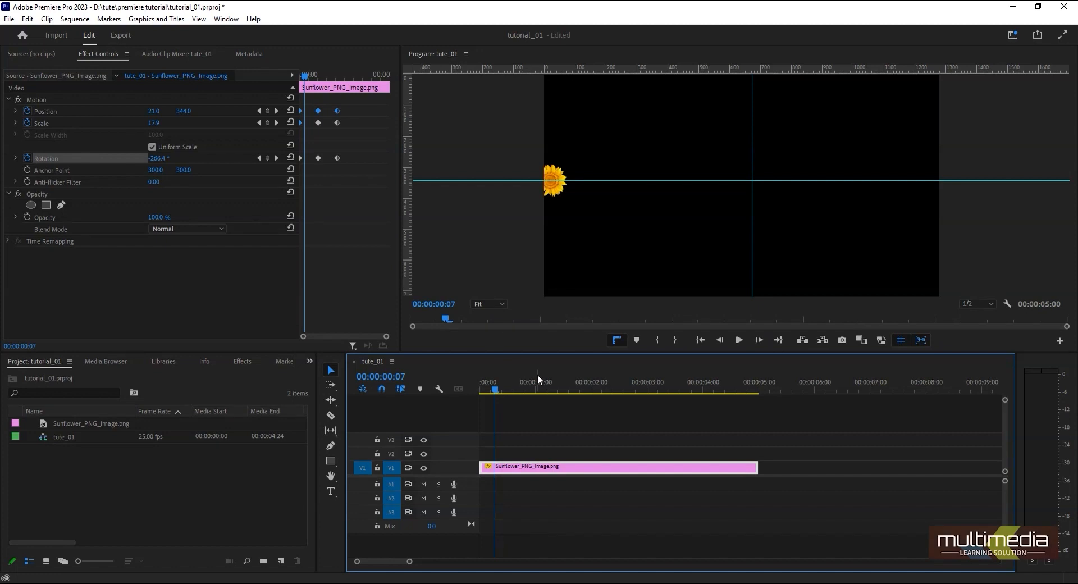
pyautogui.press('space')
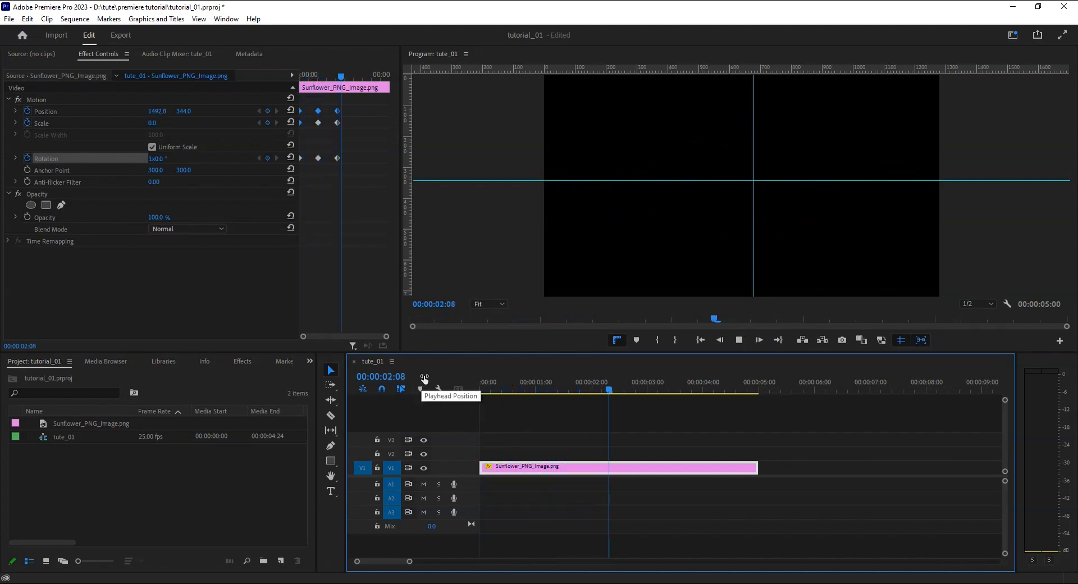
pyautogui.press('space')
pyautogui.moveTo(623, 388); pyautogui.dragTo(469, 385)
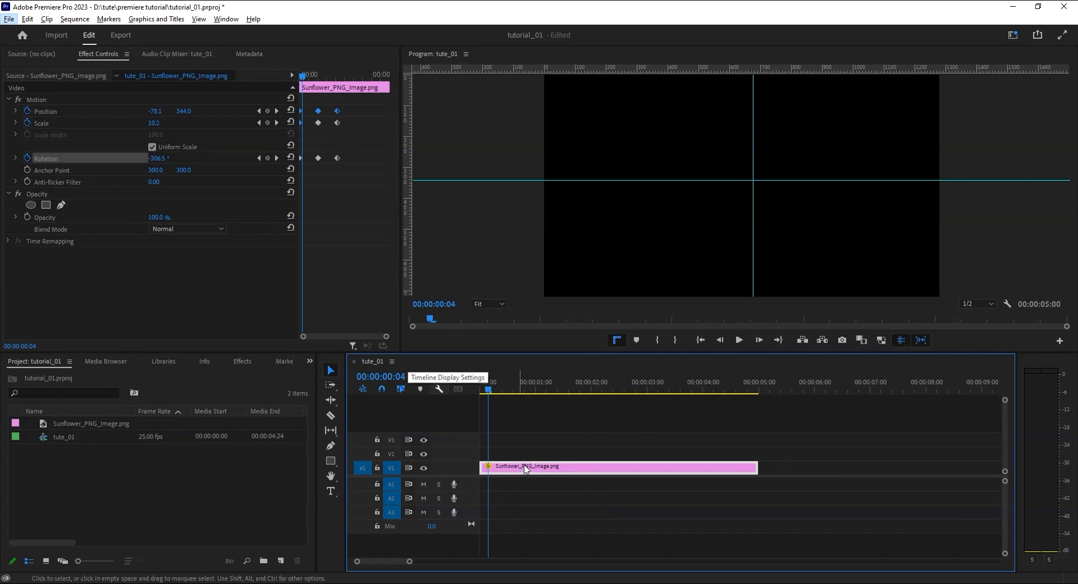
# Duplicate the animated sunflower clip onto tracks V2 to V5 with progressively later starts, and preview the staggered animation
pyautogui.moveTo(508, 471); pyautogui.dragTo(503, 463)
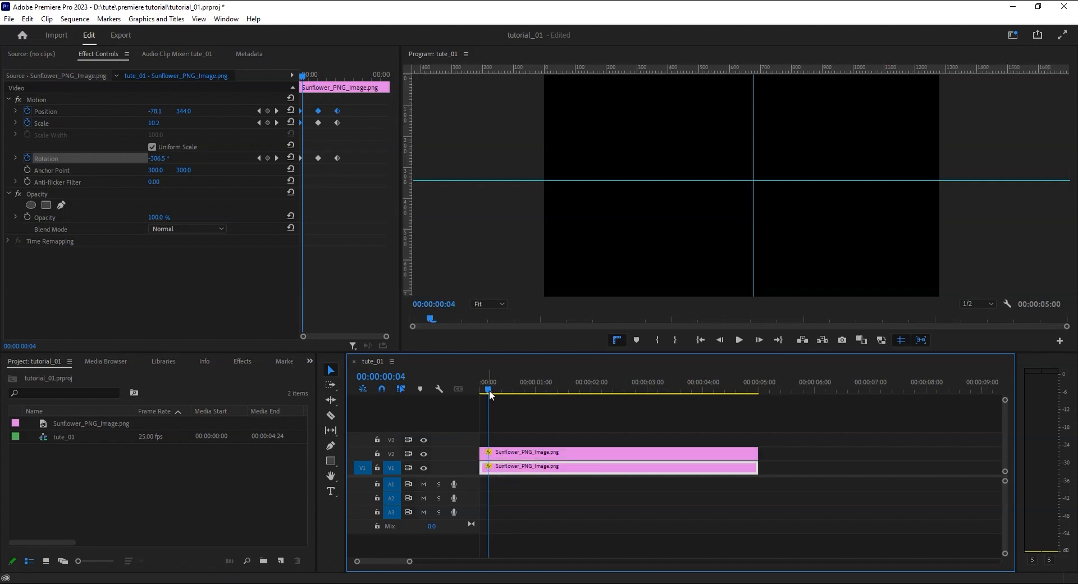
pyautogui.moveTo(506, 457); pyautogui.dragTo(679, 413)
pyautogui.press('space')
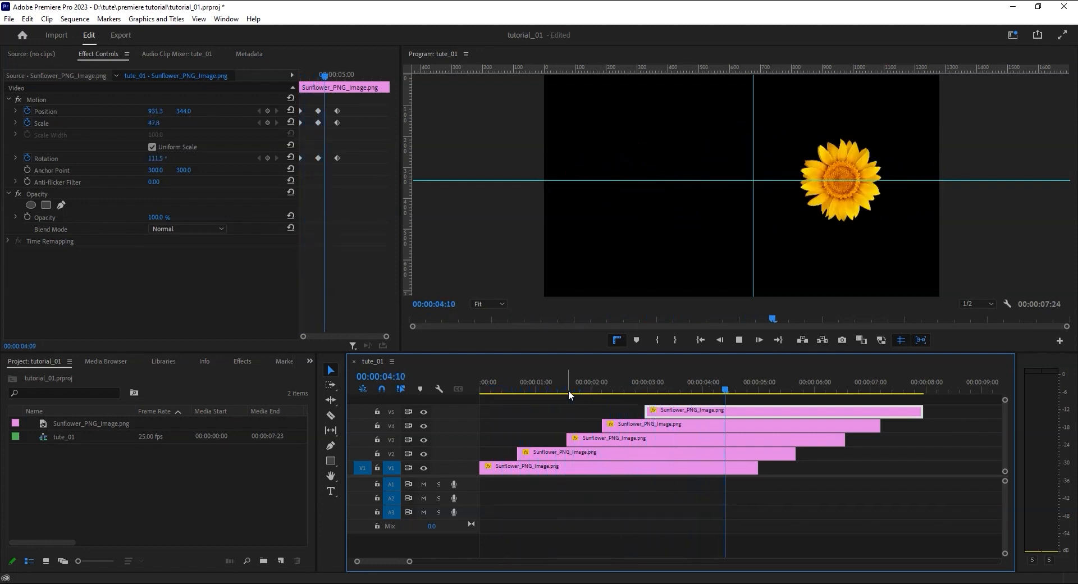
pyautogui.moveTo(727, 389); pyautogui.dragTo(421, 418)
pyautogui.press('space')
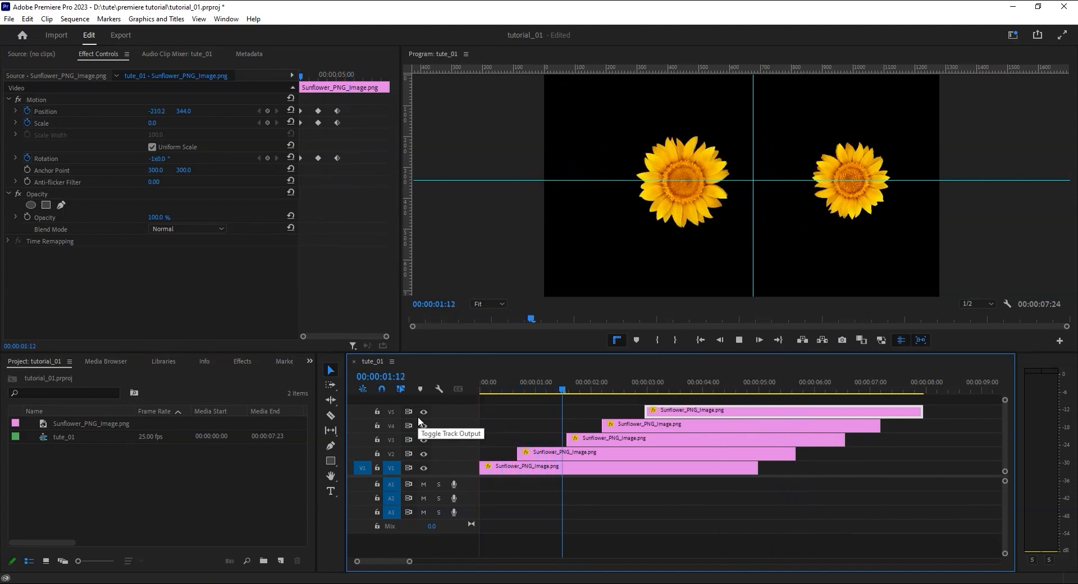
pyautogui.press('space')
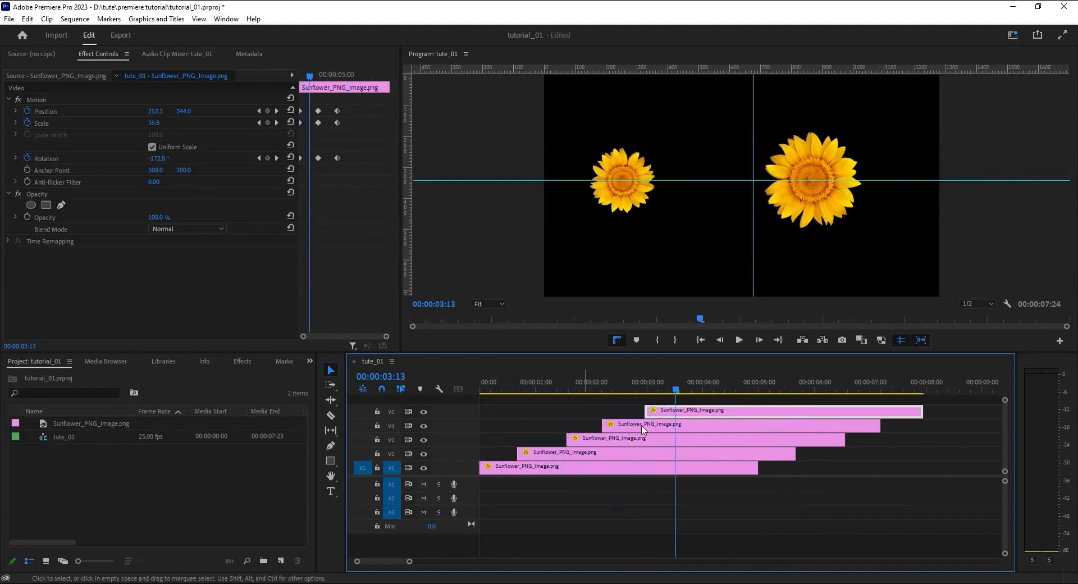
# Duplicate the V5 sunflower clip onto V6, starting at about 00:00:03:18, and preview the sequence from its start
pyautogui.keyDown('alt'); pyautogui.moveTo(690, 408); pyautogui.dragTo(732, 402); pyautogui.keyUp('alt')
pyautogui.moveTo(673, 389); pyautogui.dragTo(629, 390)
pyautogui.press('Home')
pyautogui.press('space')
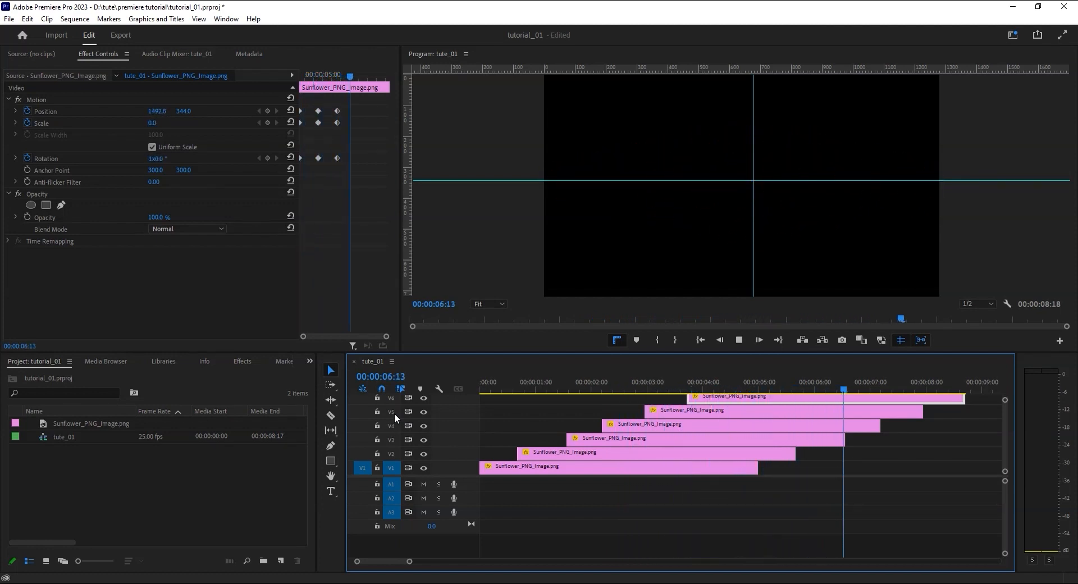
pyautogui.press('space')
pyautogui.moveTo(519, 388); pyautogui.dragTo(544, 422)
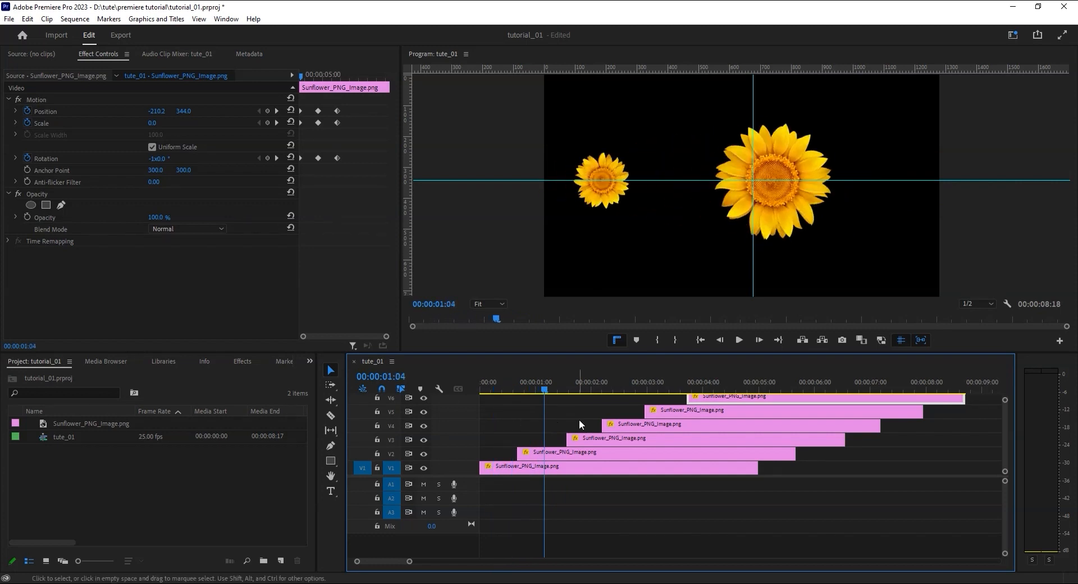
pyautogui.moveTo(545, 389); pyautogui.dragTo(437, 401)
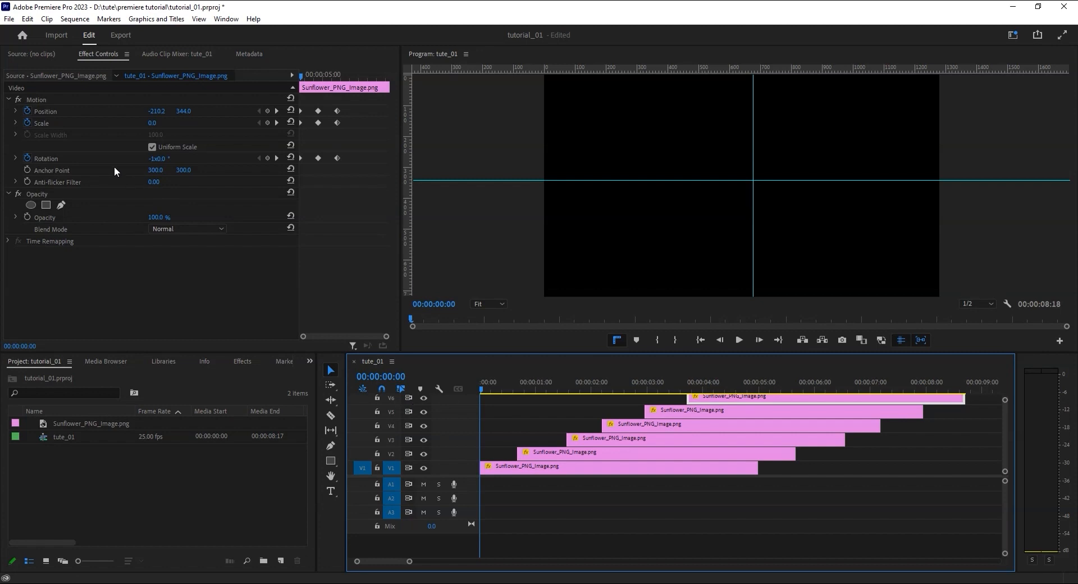
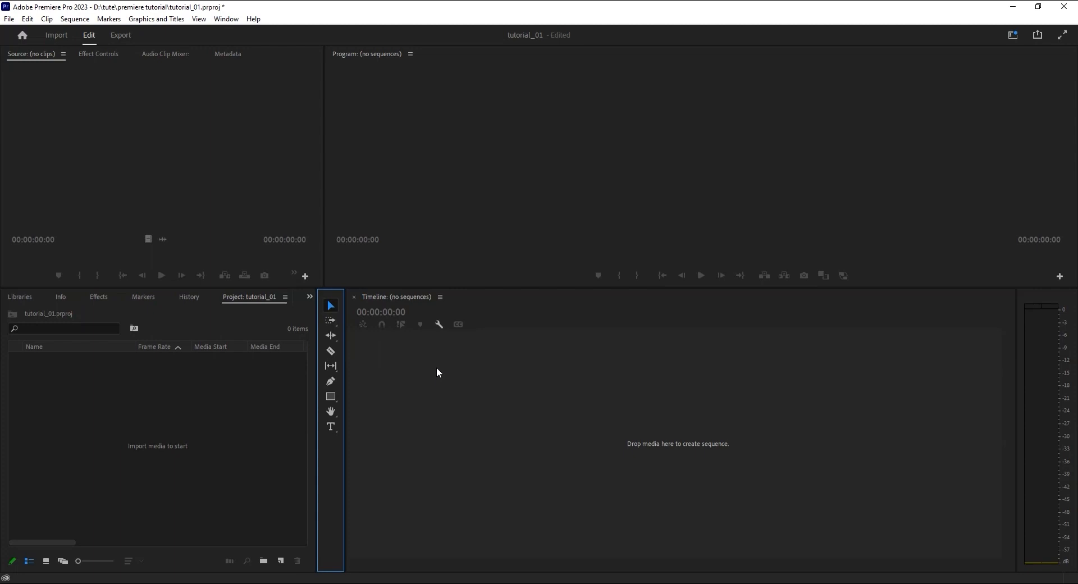
# Import color grading.mp4 from the color grading footage folder and open it in the Source Monitor
pyautogui.click(85, 453)
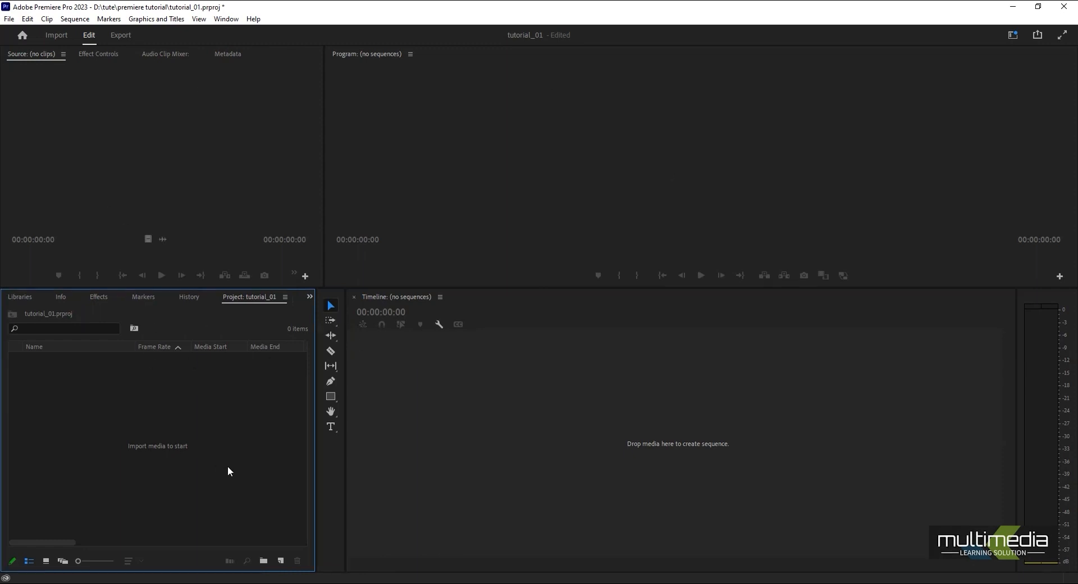
pyautogui.doubleClick(144, 413)
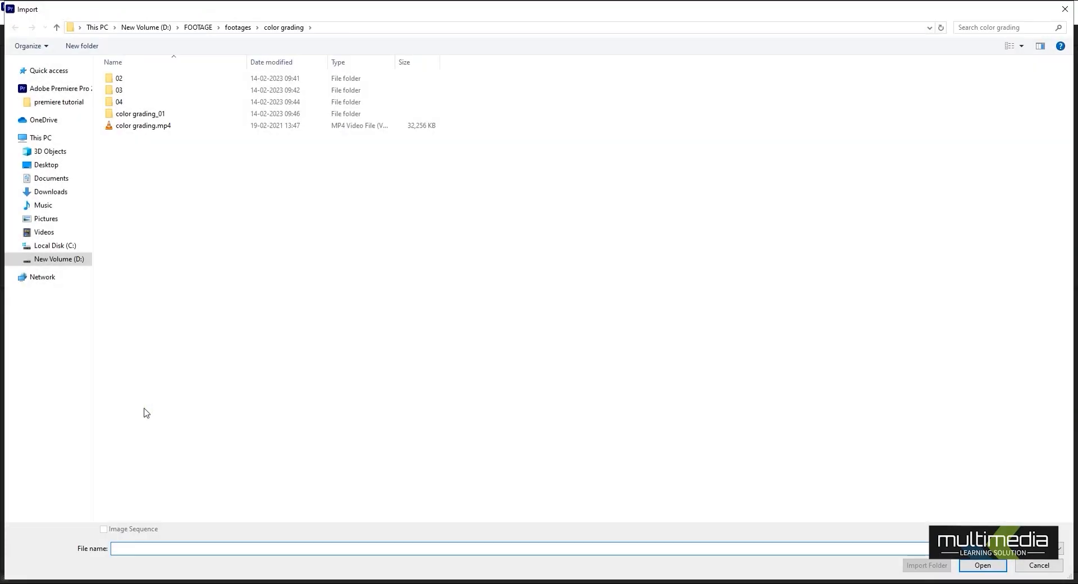
pyautogui.click(134, 131)
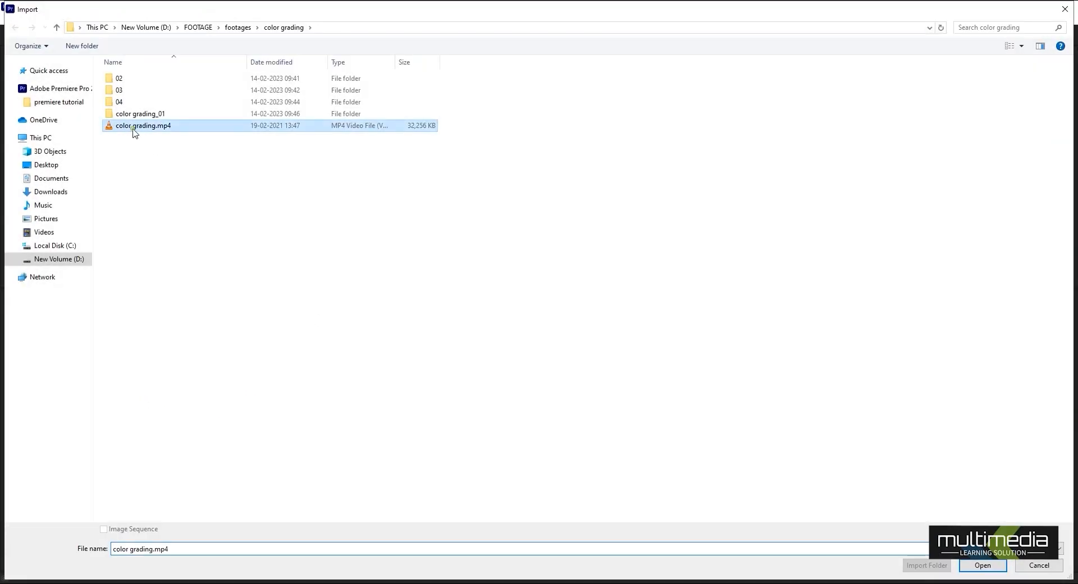
pyautogui.click(981, 565)
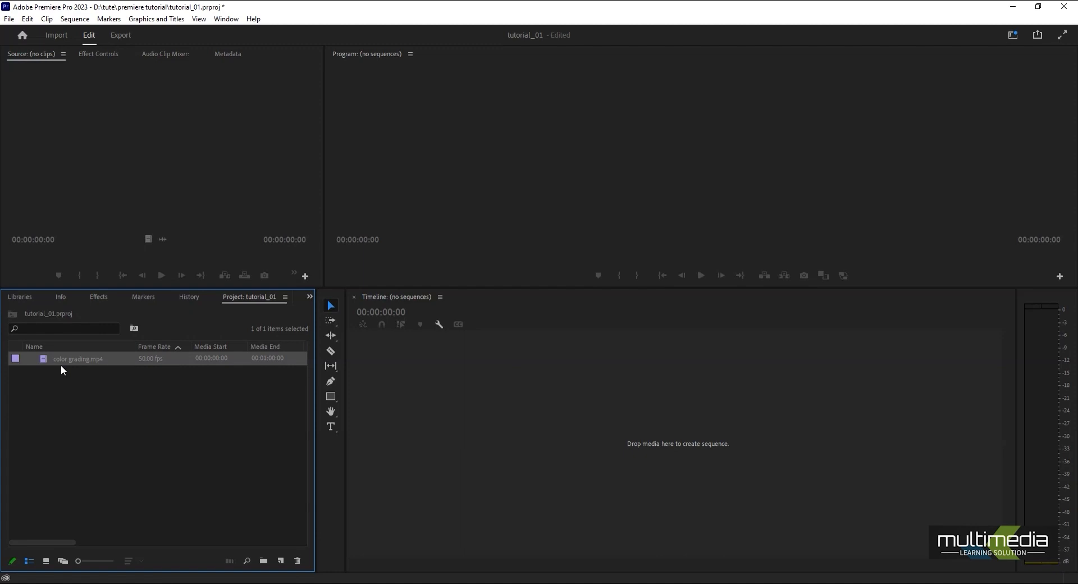
pyautogui.doubleClick(40, 362)
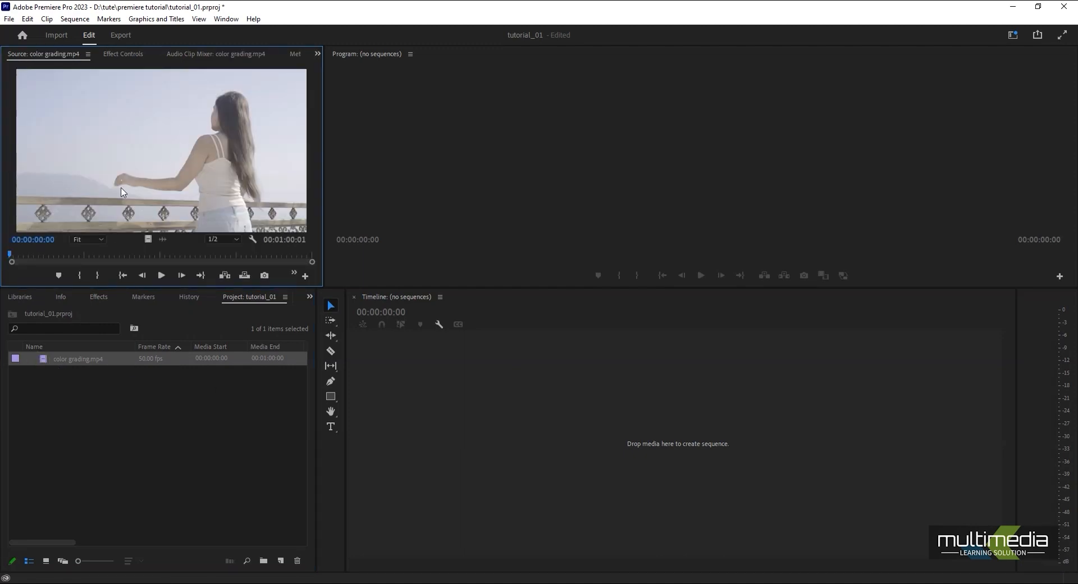
# Mark the In point of color grading.mp4 at 00:00:10:26 and the Out point at 00:00:18:03
pyautogui.moveTo(12, 256); pyautogui.dragTo(63, 290)
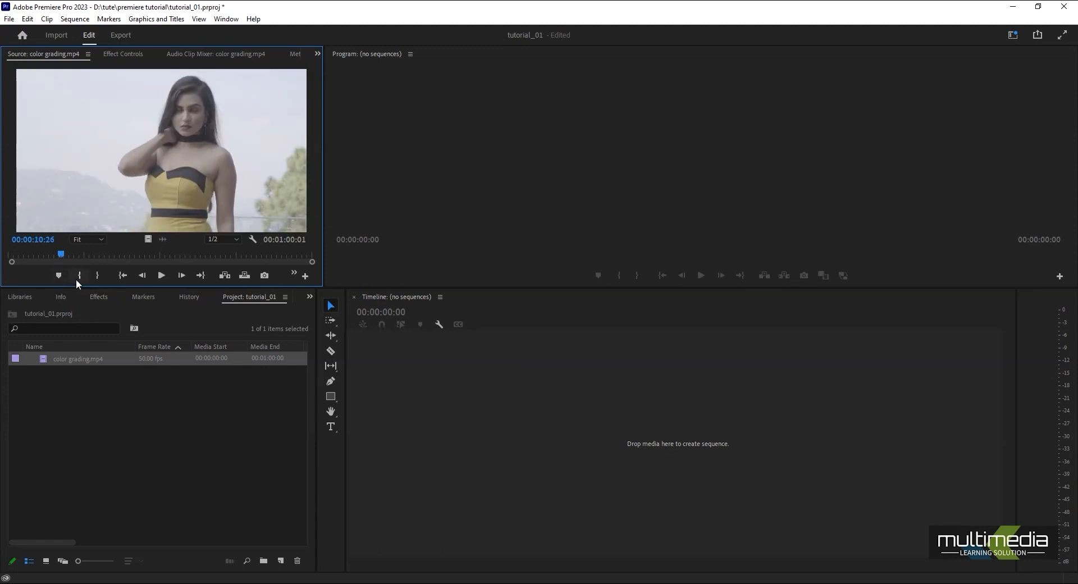
pyautogui.click(79, 276)
pyautogui.moveTo(61, 256); pyautogui.dragTo(99, 258)
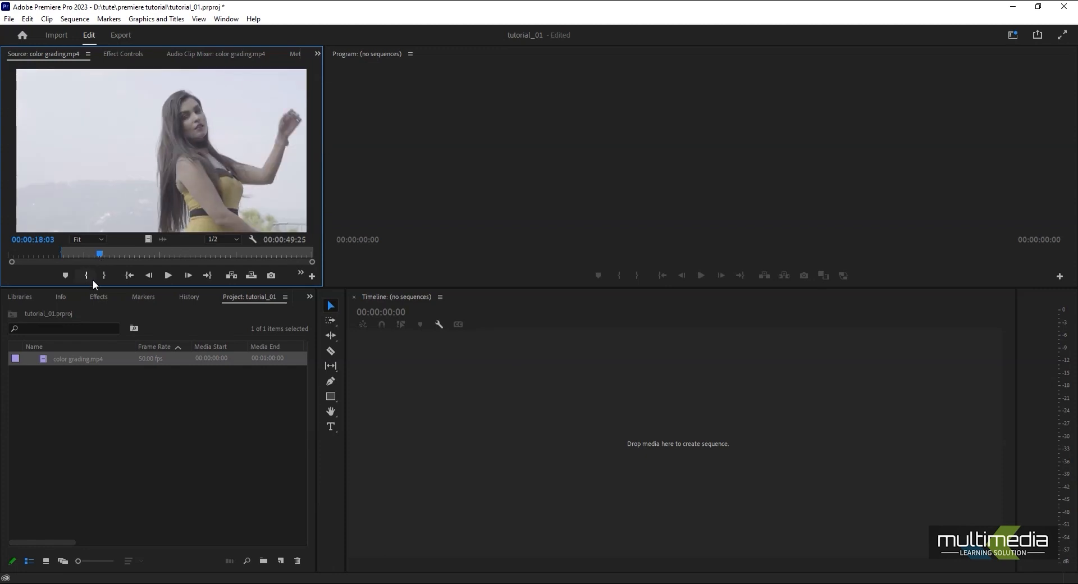
pyautogui.click(103, 275)
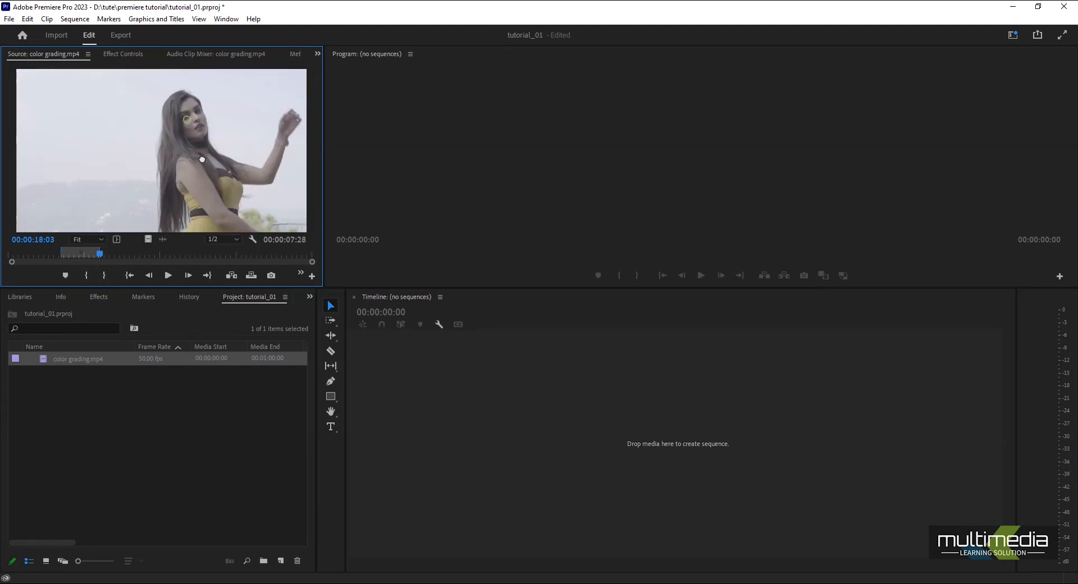
# Create a sequence from the marked section of color grading.mp4 and preview its opening seconds up to 00:00:04:11
pyautogui.moveTo(381, 412); pyautogui.dragTo(381, 413)
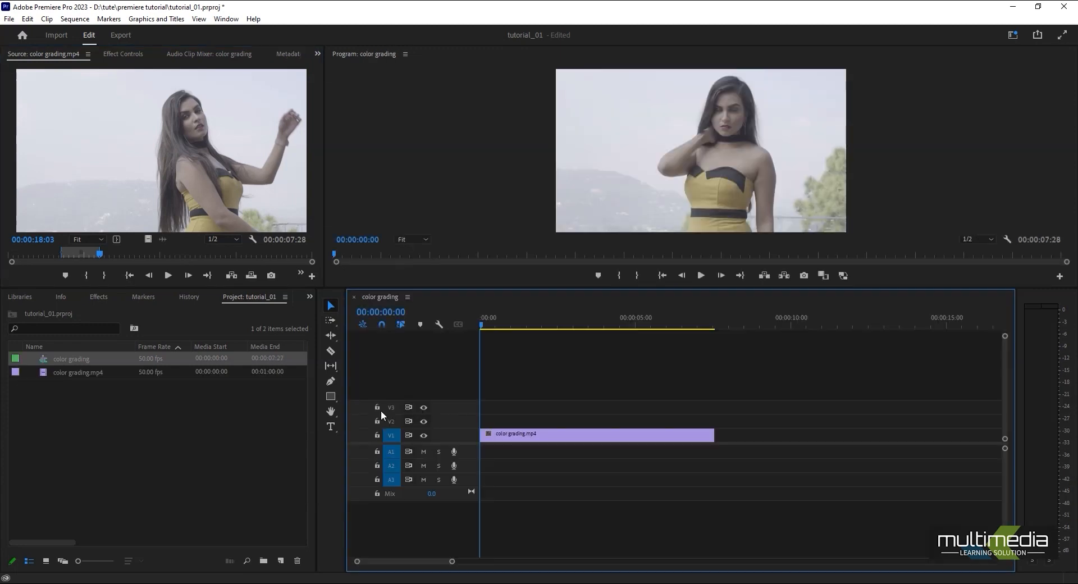
pyautogui.moveTo(512, 322); pyautogui.dragTo(530, 355)
pyautogui.press('Home')
pyautogui.moveTo(507, 321); pyautogui.dragTo(612, 358)
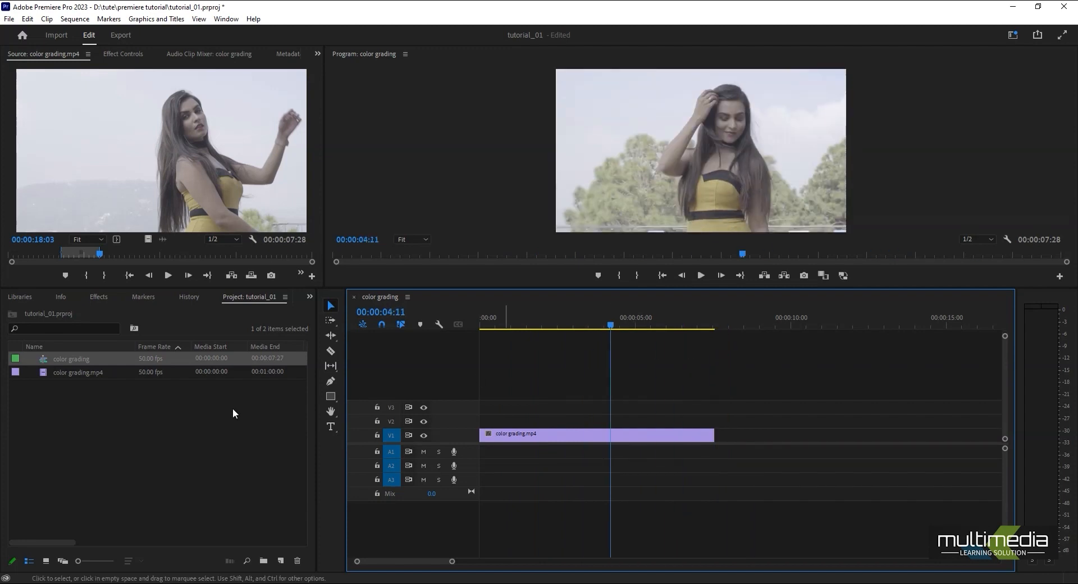
# Mark a new source section of color grading.mp4 with the In point at 00:00:00:00 and the Out point at 00:00:09:48
pyautogui.moveTo(101, 257); pyautogui.dragTo(9, 256)
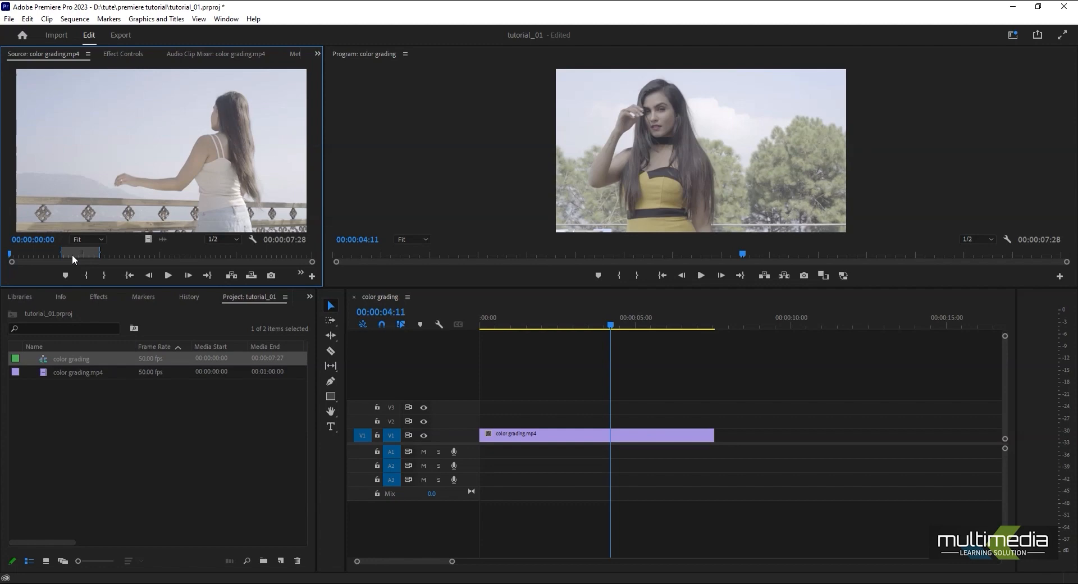
pyautogui.moveTo(78, 254); pyautogui.dragTo(10, 254)
pyautogui.press('i')
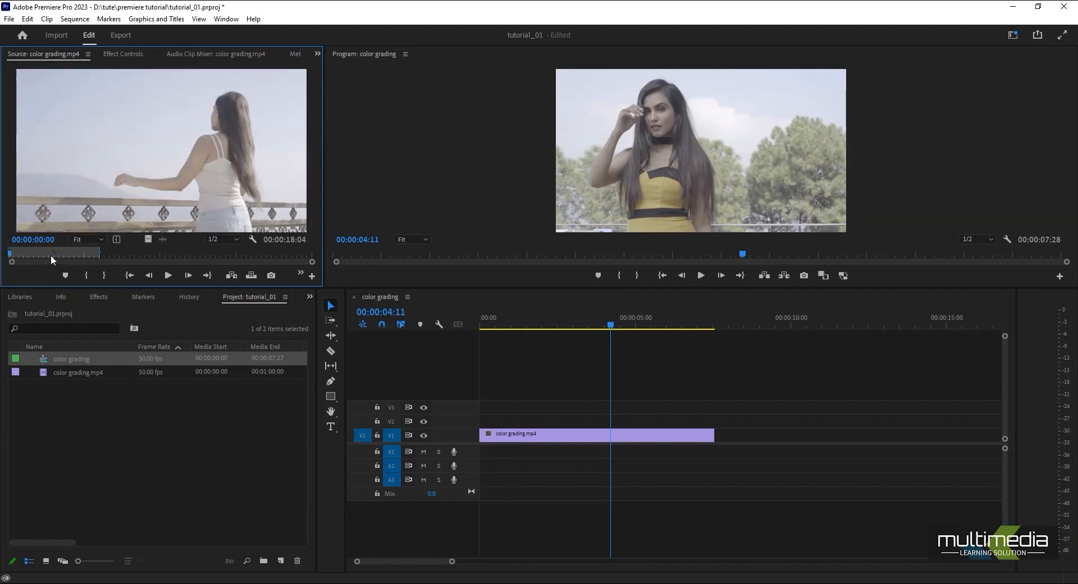
pyautogui.click(51, 256)
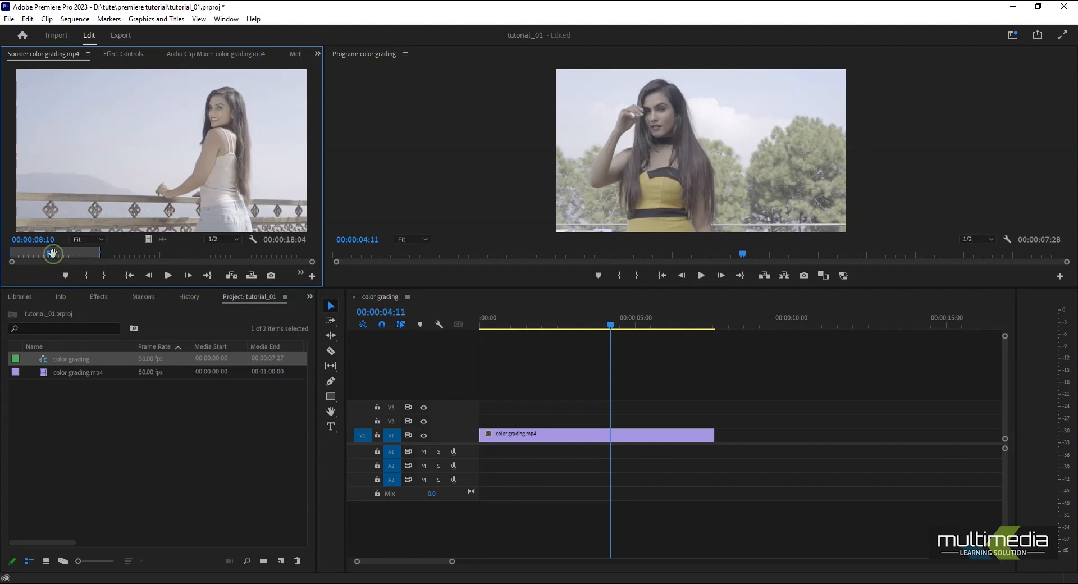
pyautogui.moveTo(49, 254); pyautogui.dragTo(59, 256)
pyautogui.press('o')
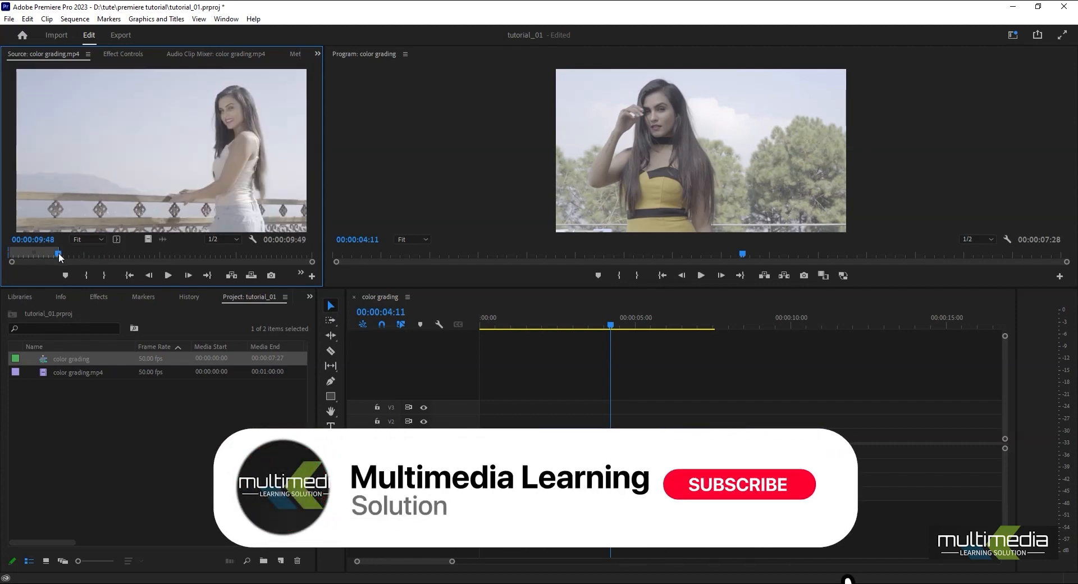
# Append the marked source section directly after the first clip on V1 and preview the sequence around 00:00:11:24
pyautogui.moveTo(112, 150); pyautogui.dragTo(825, 435)
pyautogui.moveTo(727, 436); pyautogui.dragTo(721, 436)
pyautogui.moveTo(733, 321); pyautogui.dragTo(698, 347)
pyautogui.press('-')
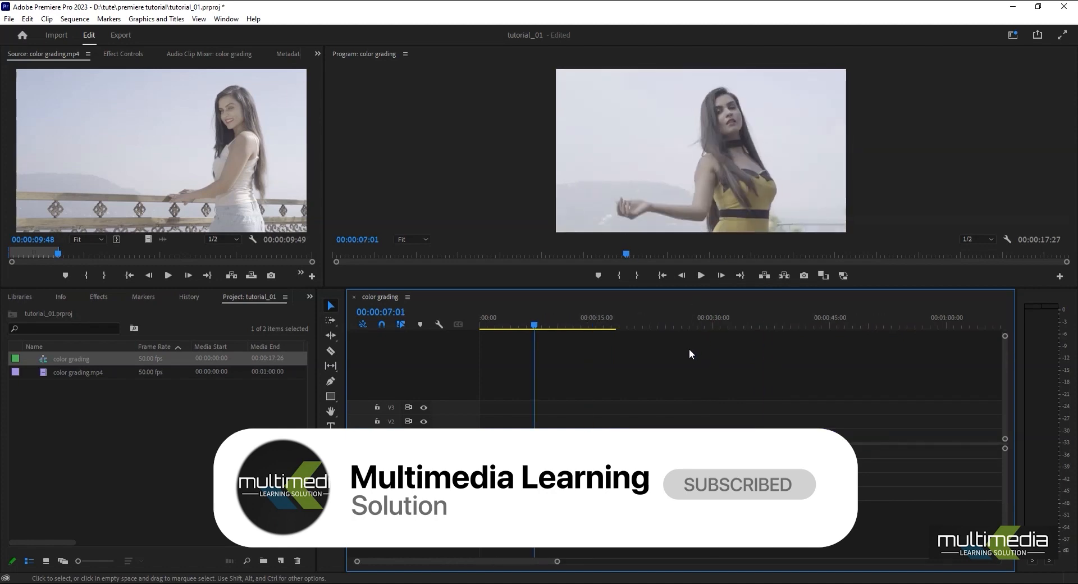
pyautogui.click(568, 328)
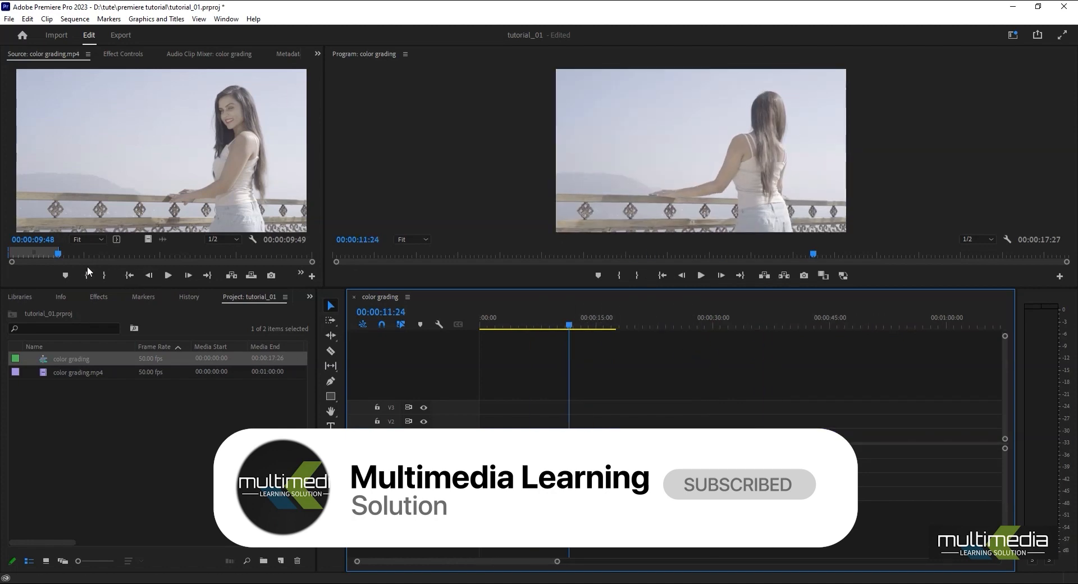
# Mark a 00:00:01:46 source section from about 00:00:35:49, append it to the end of V1, and return to the sequence's start
pyautogui.moveTo(89, 253); pyautogui.dragTo(191, 275)
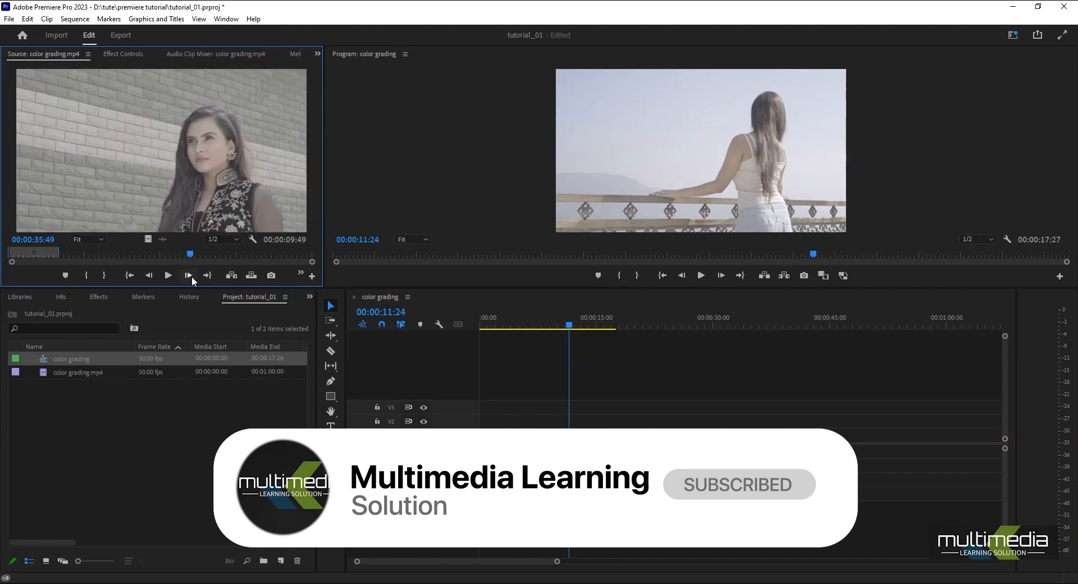
pyautogui.press('i')
pyautogui.moveTo(191, 257)
pyautogui.mouseDown()
pyautogui.moveTo(206, 257)
pyautogui.moveTo(191, 257)
pyautogui.mouseUp()
pyautogui.press('o')
pyautogui.moveTo(190, 253); pyautogui.dragTo(194, 253)
pyautogui.moveTo(191, 186); pyautogui.dragTo(625, 441)
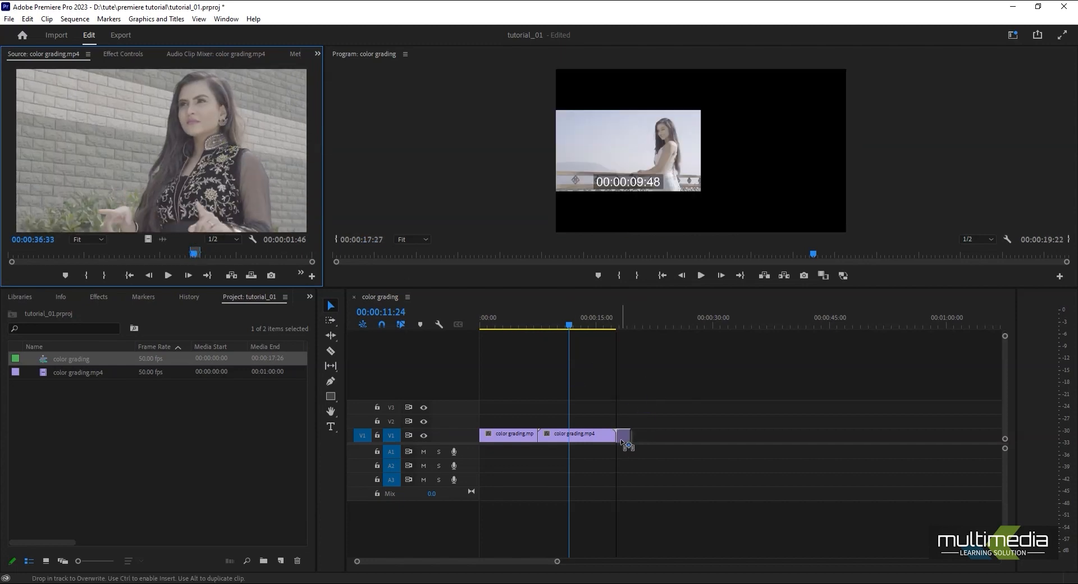
pyautogui.moveTo(570, 326); pyautogui.dragTo(464, 356)
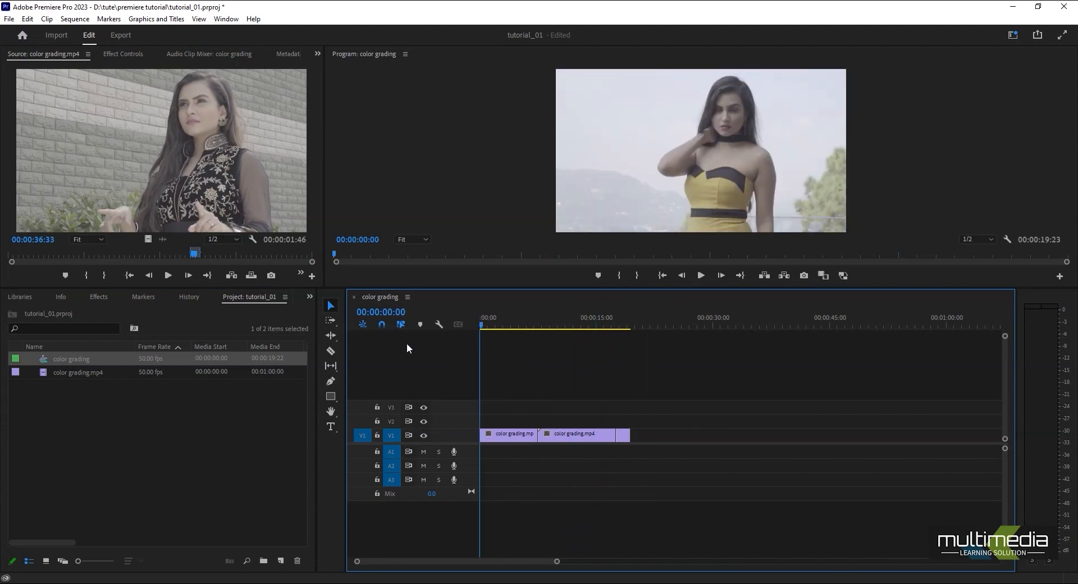
pyautogui.press('=')
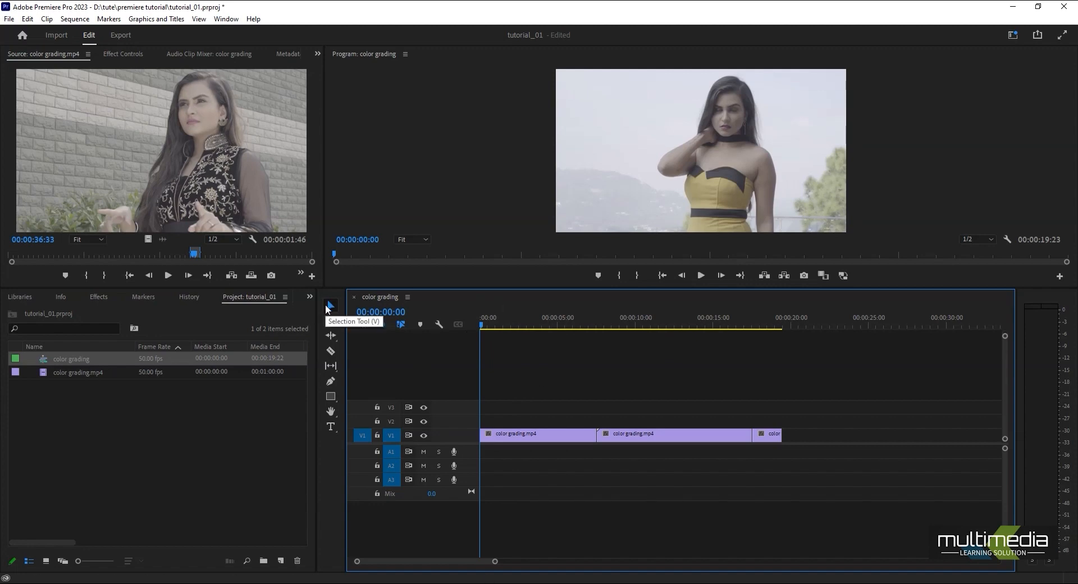
# Try copying the first clip onto V2 from 00:00:01:39 and extending its end to 00:00:12:39, and undo both edits
pyautogui.moveTo(807, 388); pyautogui.dragTo(769, 441)
pyautogui.moveTo(686, 379); pyautogui.dragTo(612, 450)
pyautogui.moveTo(554, 393); pyautogui.dragTo(517, 497)
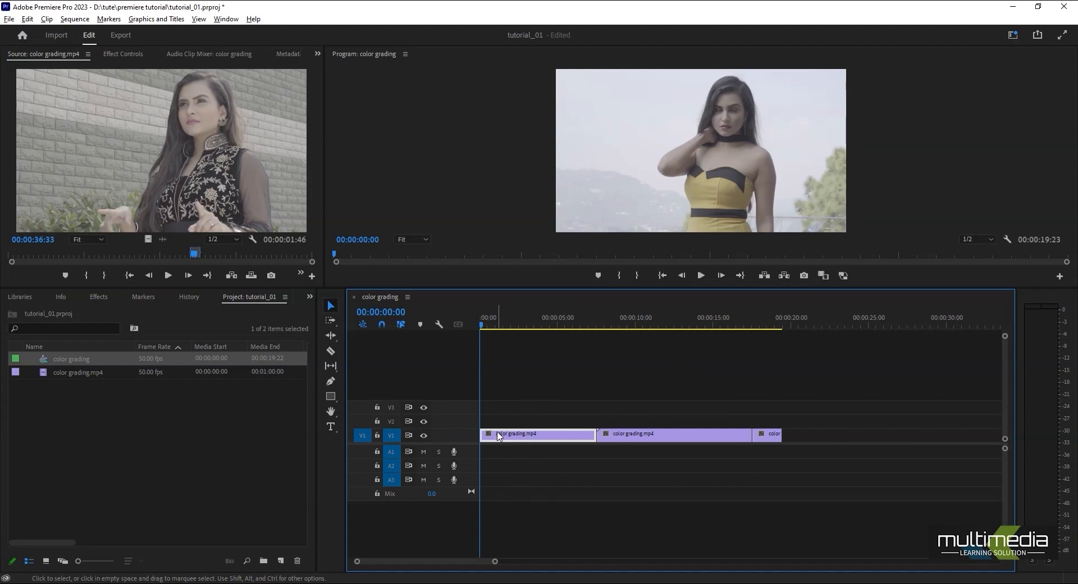
pyautogui.moveTo(497, 436); pyautogui.dragTo(675, 417)
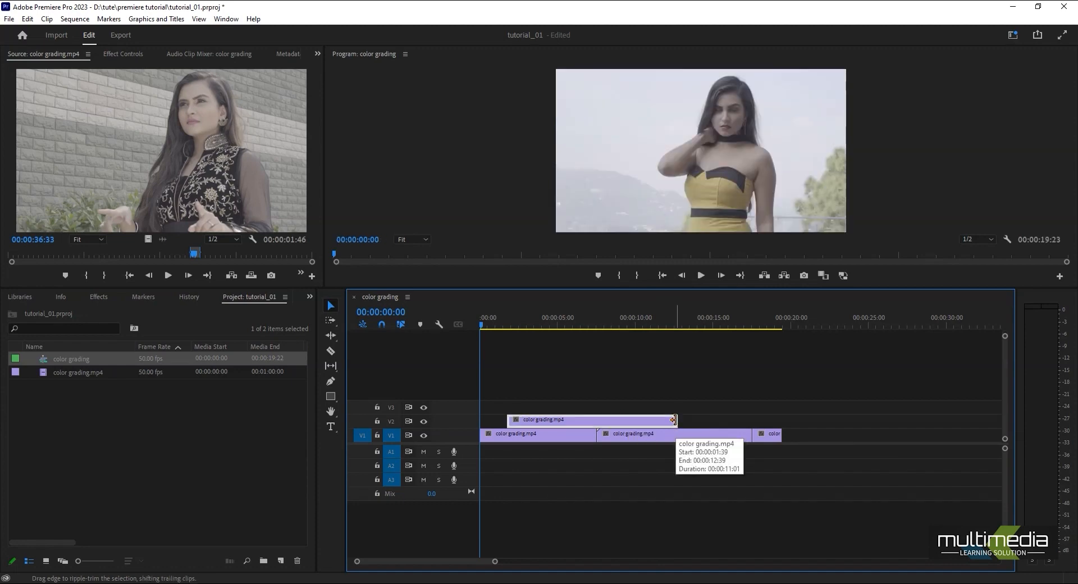
pyautogui.hotkey('ctrl', 'z')
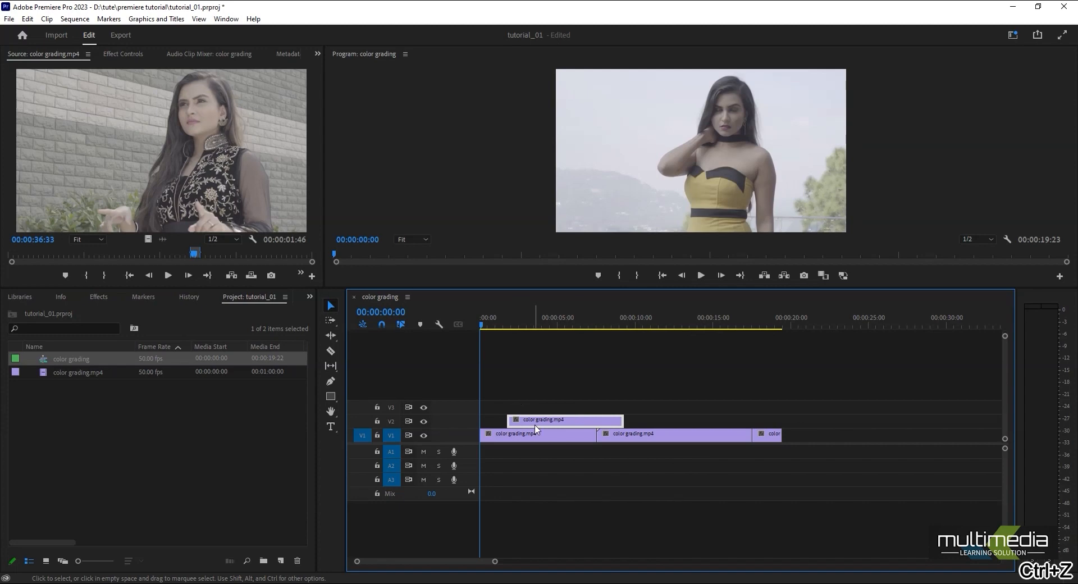
pyautogui.hotkey('ctrl', 'z')
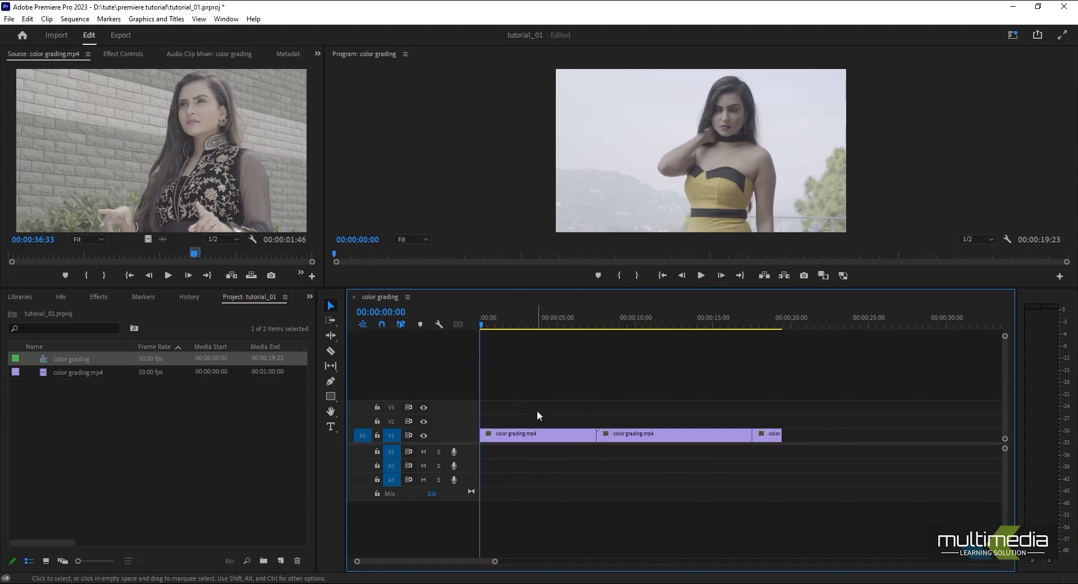
# Select all V1 clips with the Track Select Forward Tool and restore the copied clip on V2
pyautogui.click(330, 323)
pyautogui.click(501, 441)
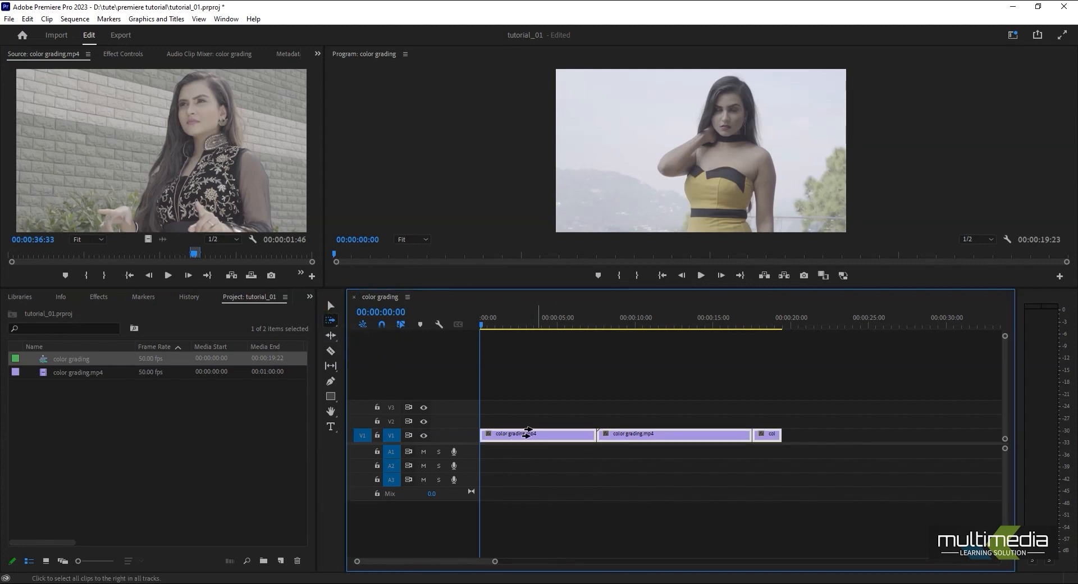
pyautogui.hotkey('ctrl', 'z')
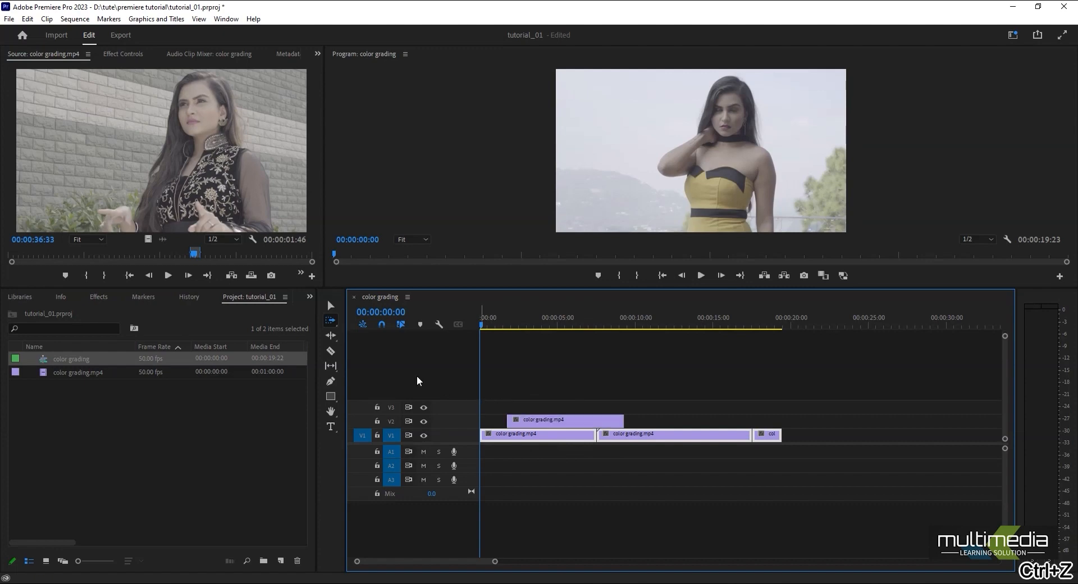
# Select all clips on V1 and V2 from the sequence's end with the Track Select Backward Tool
pyautogui.click(332, 305)
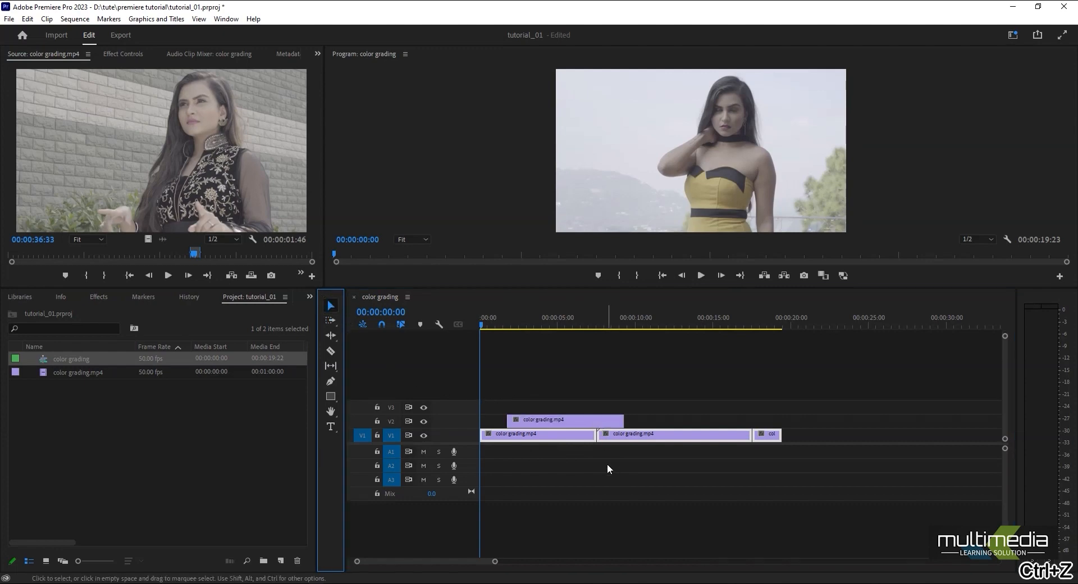
pyautogui.click(330, 320)
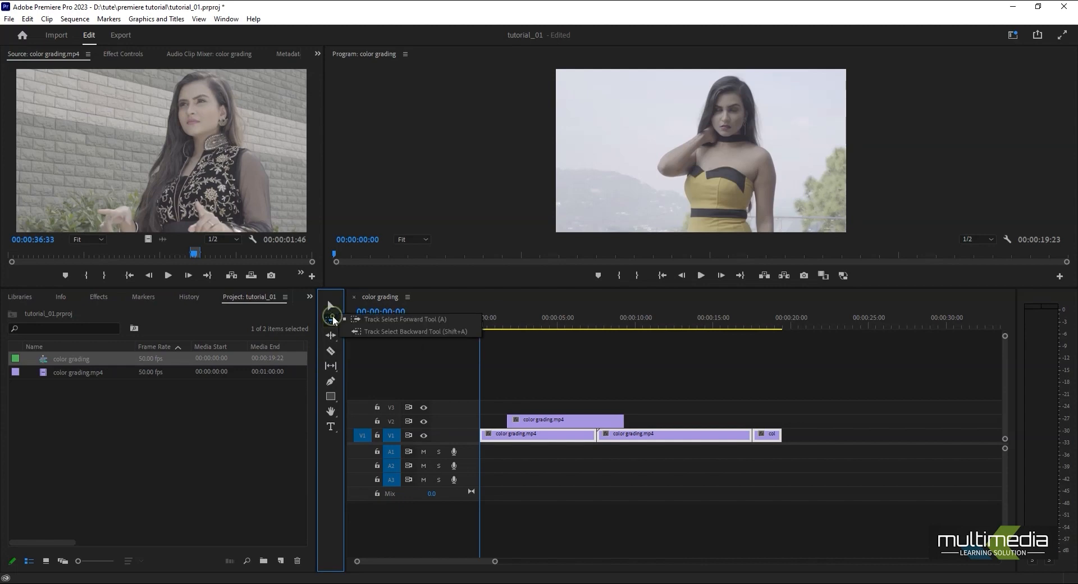
pyautogui.click(384, 335)
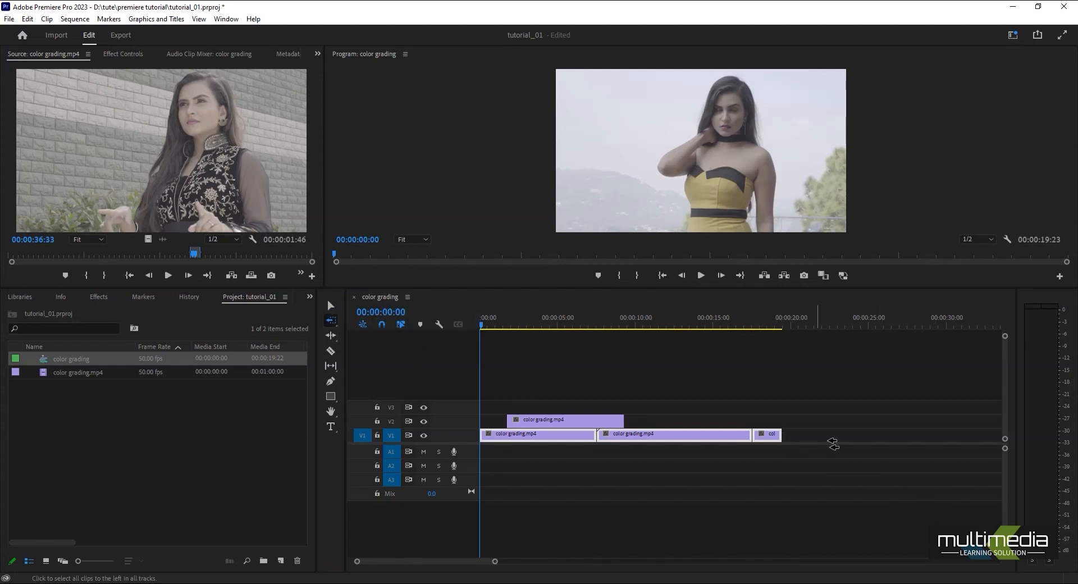
pyautogui.press('v')
pyautogui.click(640, 508)
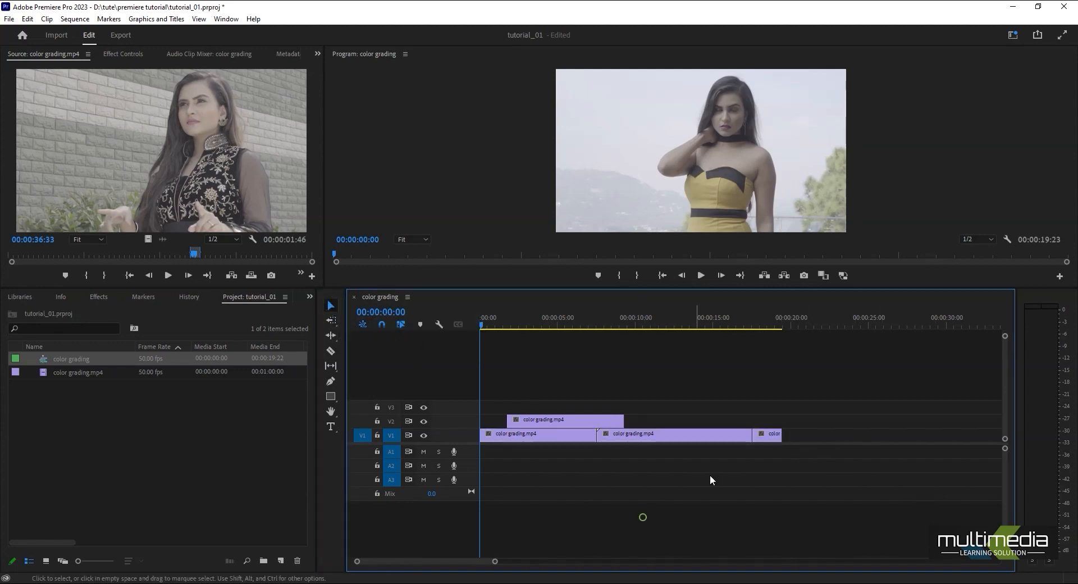
pyautogui.click(519, 328)
pyautogui.press('=')
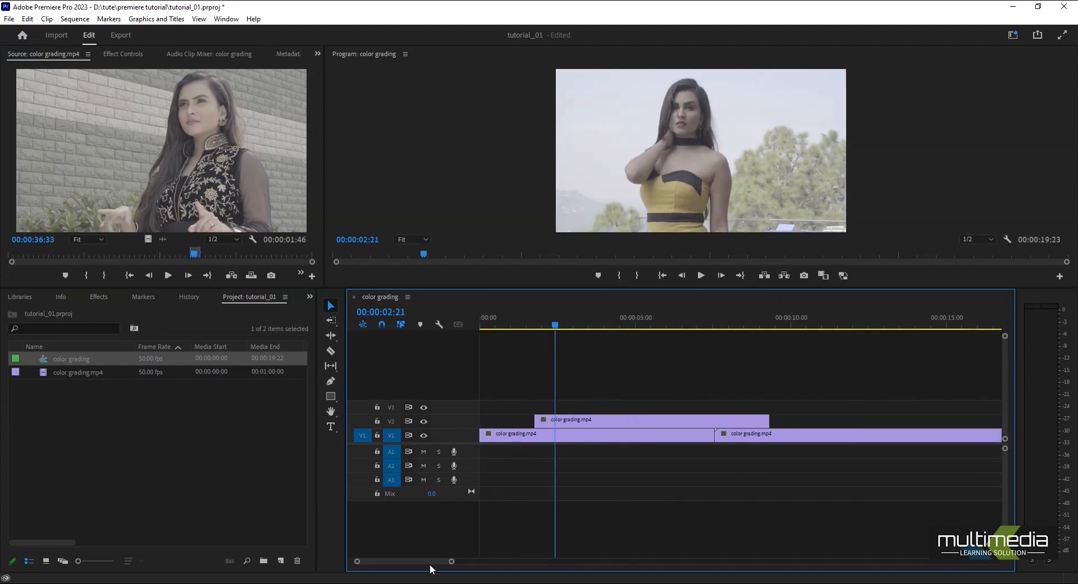
pyautogui.moveTo(429, 561); pyautogui.dragTo(445, 561)
pyautogui.click(331, 320)
pyautogui.click(563, 437)
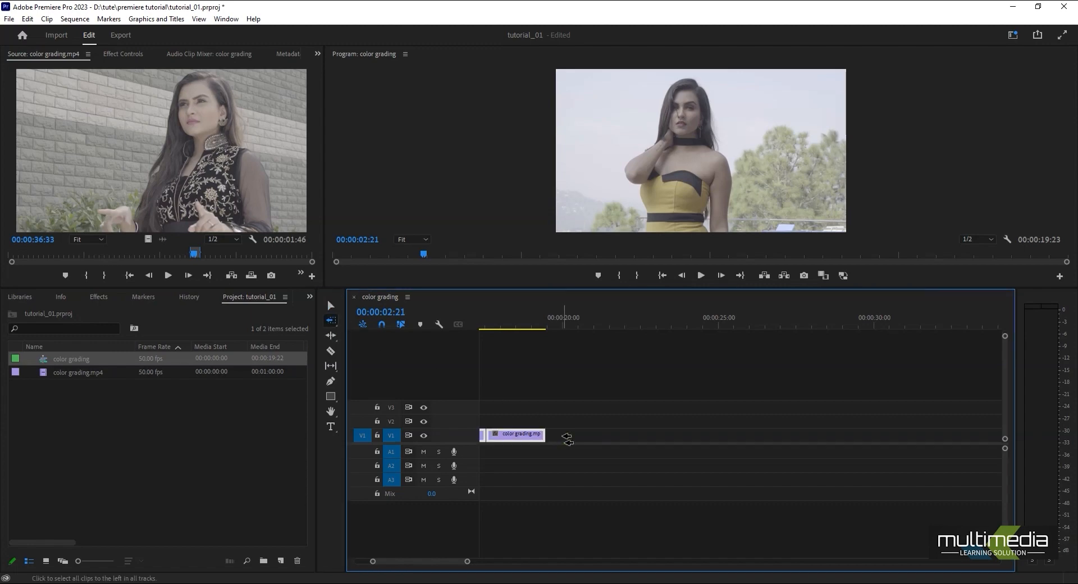
pyautogui.moveTo(435, 558); pyautogui.dragTo(405, 562)
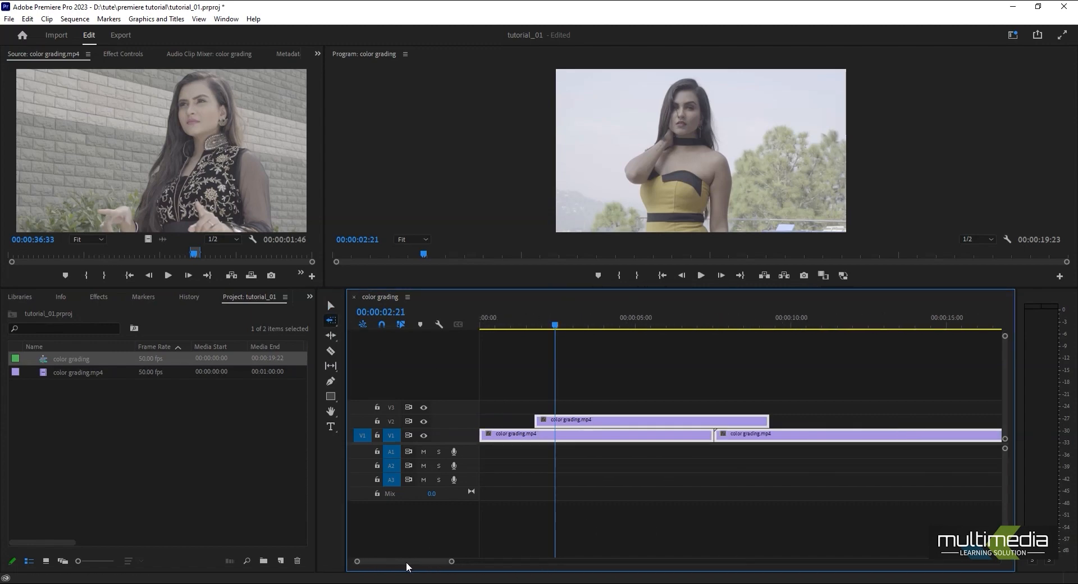
# Try deleting all the selected clips from the timeline, and undo the deletion
pyautogui.click(331, 319)
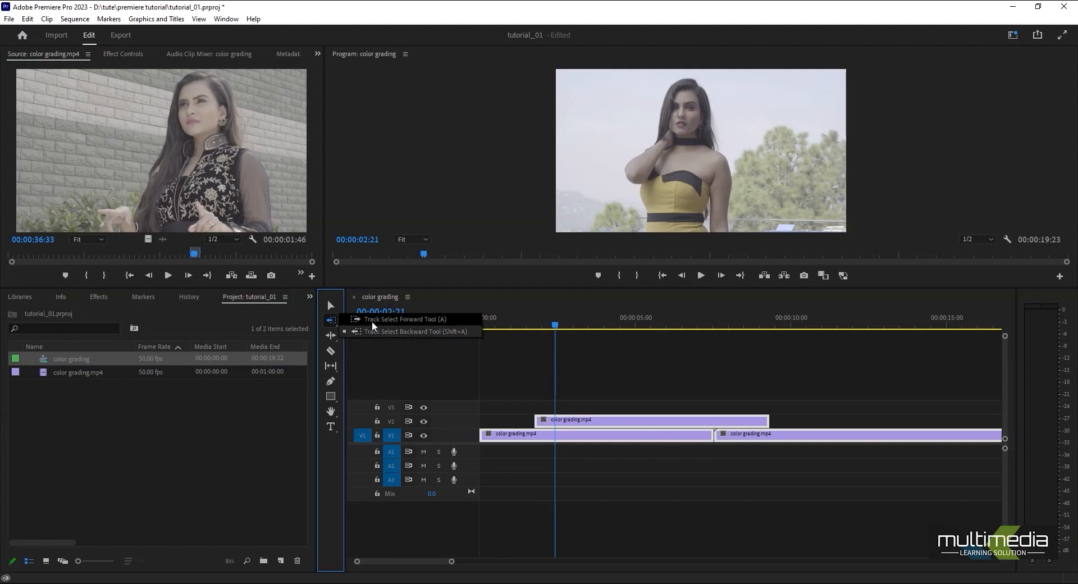
pyautogui.click(331, 306)
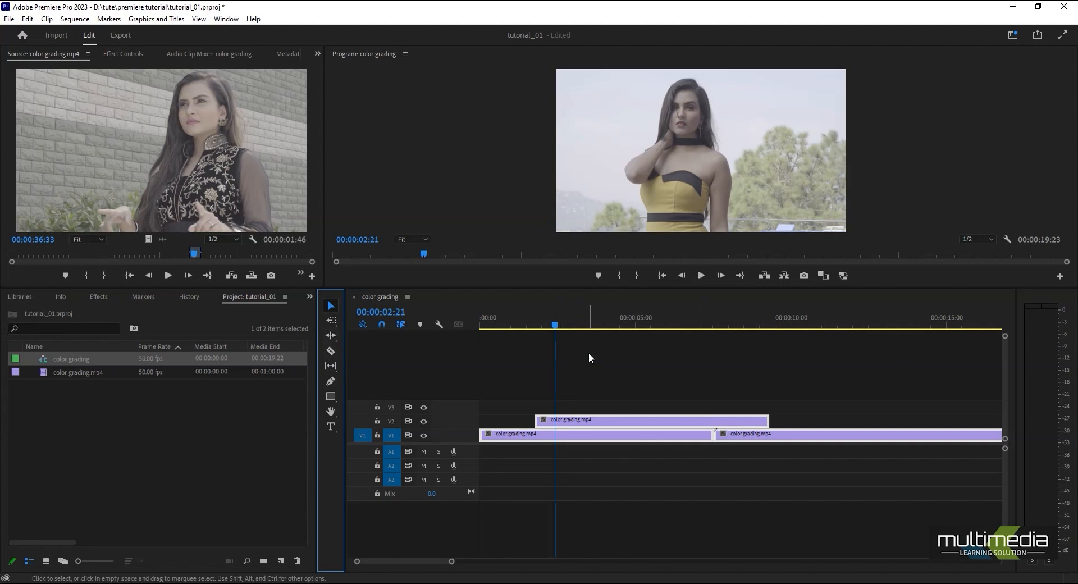
pyautogui.scroll(-3, 589, 352)
pyautogui.press('Delete')
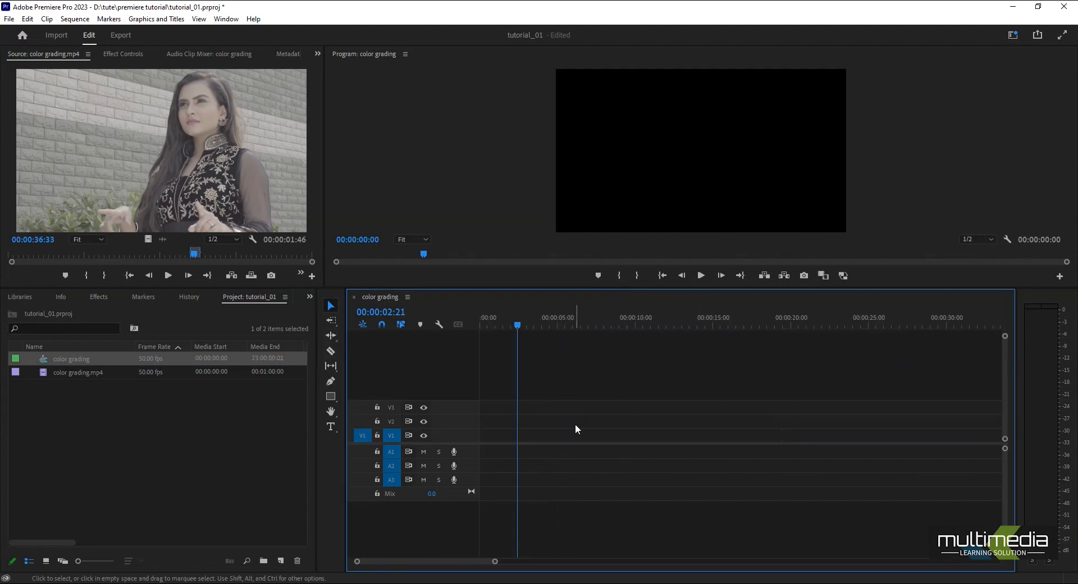
pyautogui.hotkey('ctrl', 'z')
# Preview the sequence from its start and delete the copied clip from V2
pyautogui.click(573, 425)
pyautogui.press('Home')
pyautogui.press('space')
pyautogui.press('space')
pyautogui.click(560, 418)
pyautogui.press('Delete')
# Split the first V1 clip at 00:00:05:12 with the Razor Tool and return to the Selection Tool
pyautogui.click(330, 335)
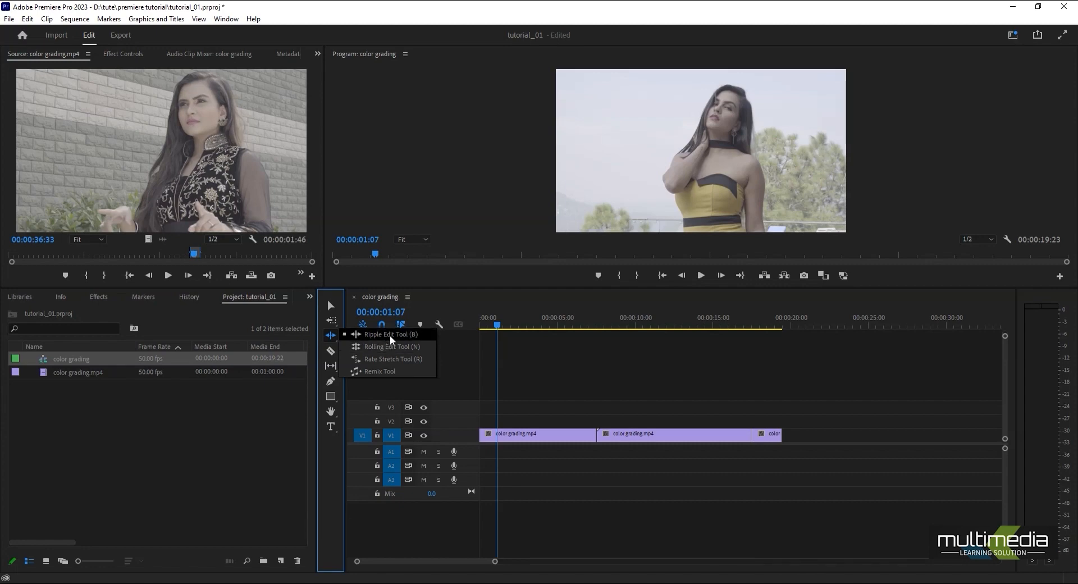
pyautogui.click(390, 335)
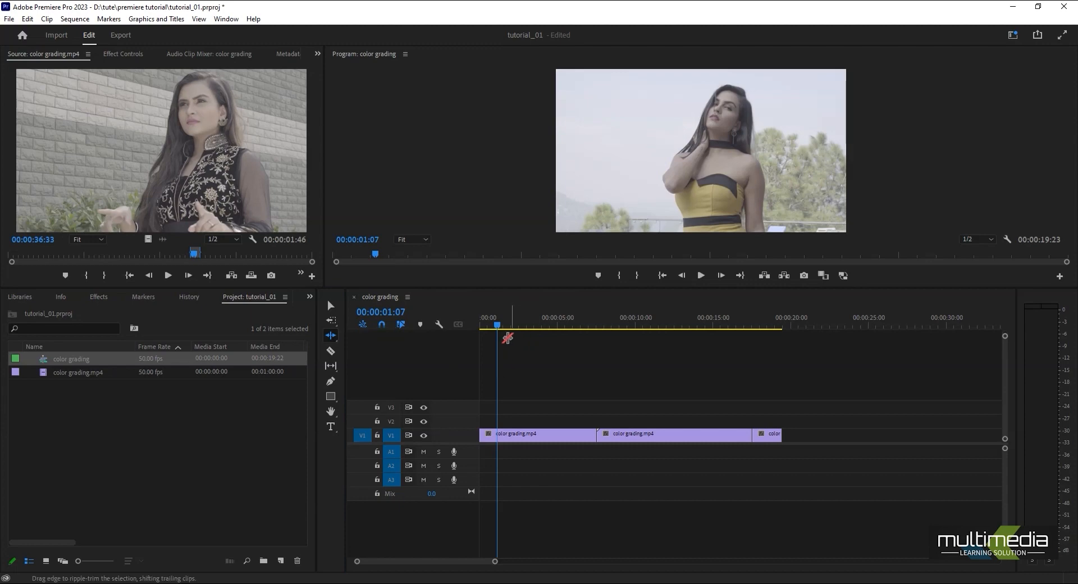
pyautogui.moveTo(497, 325); pyautogui.dragTo(560, 325)
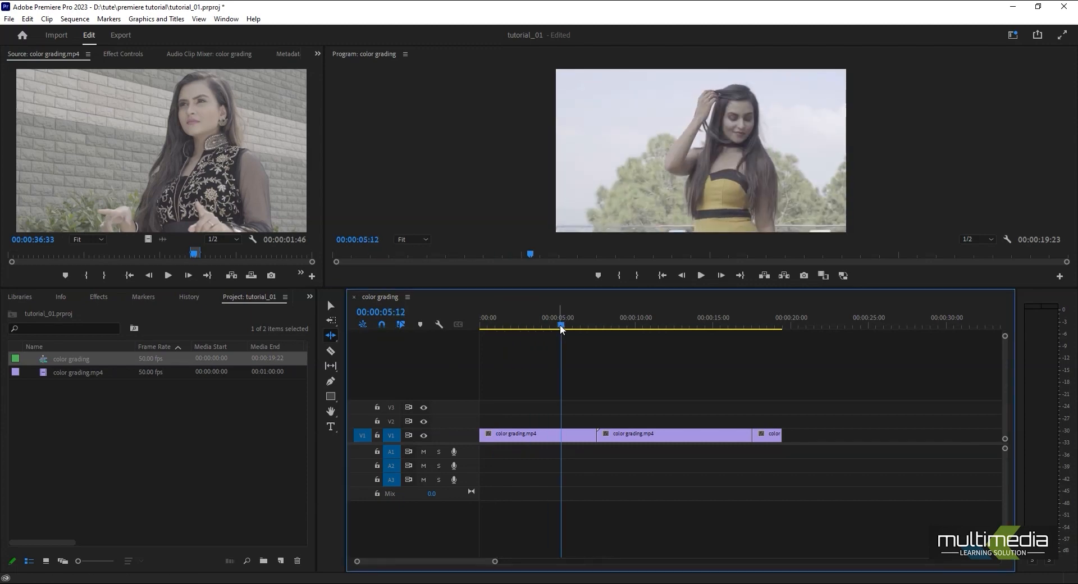
pyautogui.press('v')
pyautogui.click(570, 437)
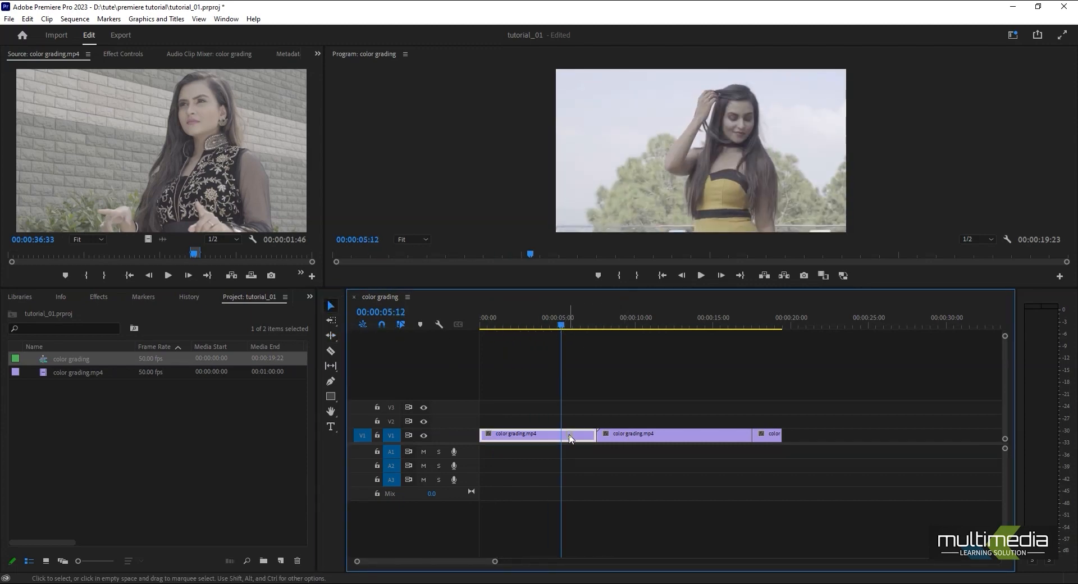
pyautogui.click(330, 351)
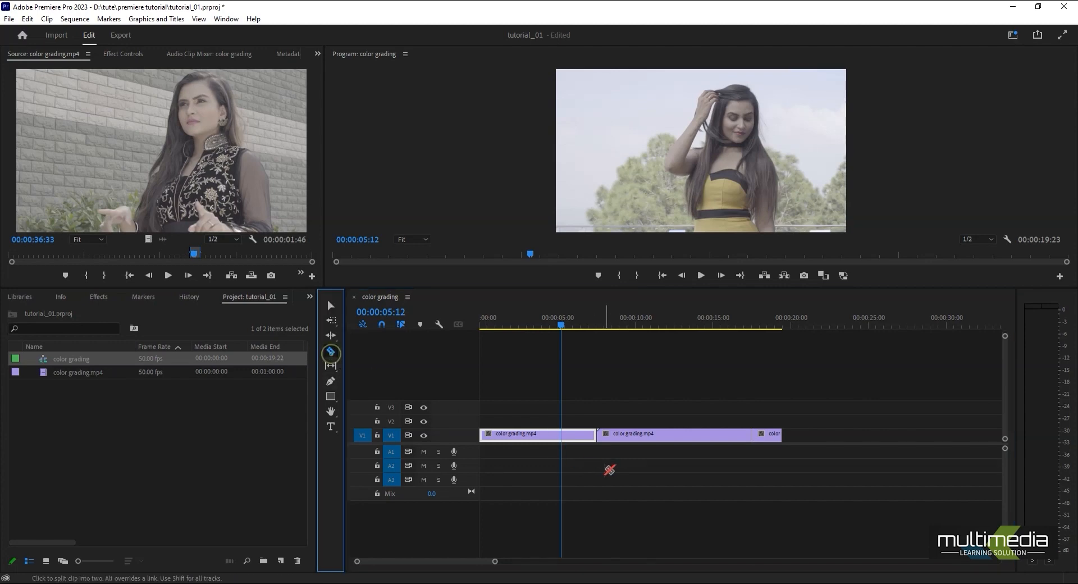
pyautogui.click(563, 435)
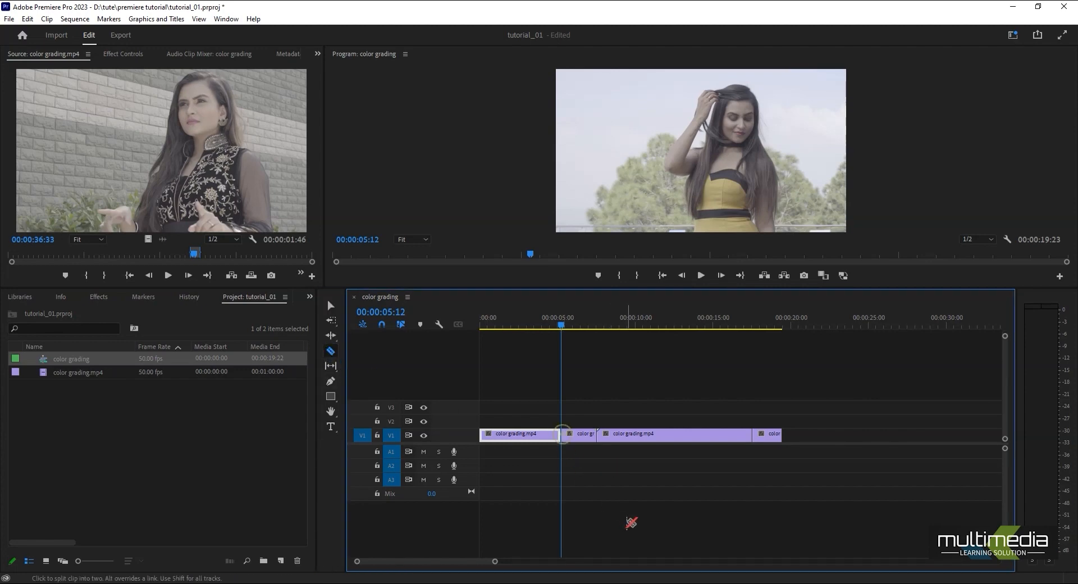
pyautogui.click(331, 305)
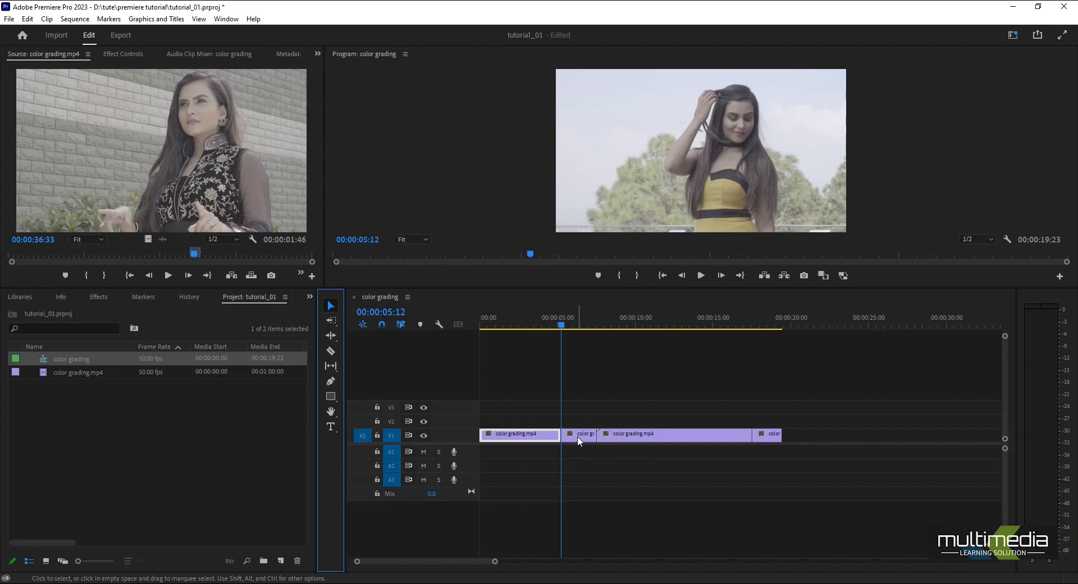
# Try deleting the V1 clip piece after 00:00:05:12 and closing its gap with Ripple Delete, and undo the edits
pyautogui.click(577, 437)
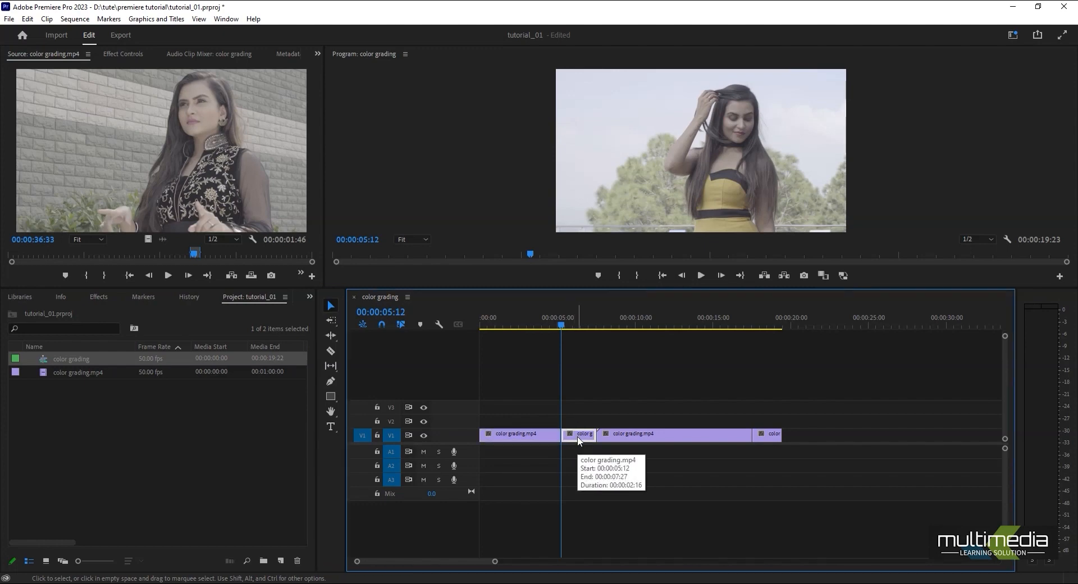
pyautogui.press('Delete')
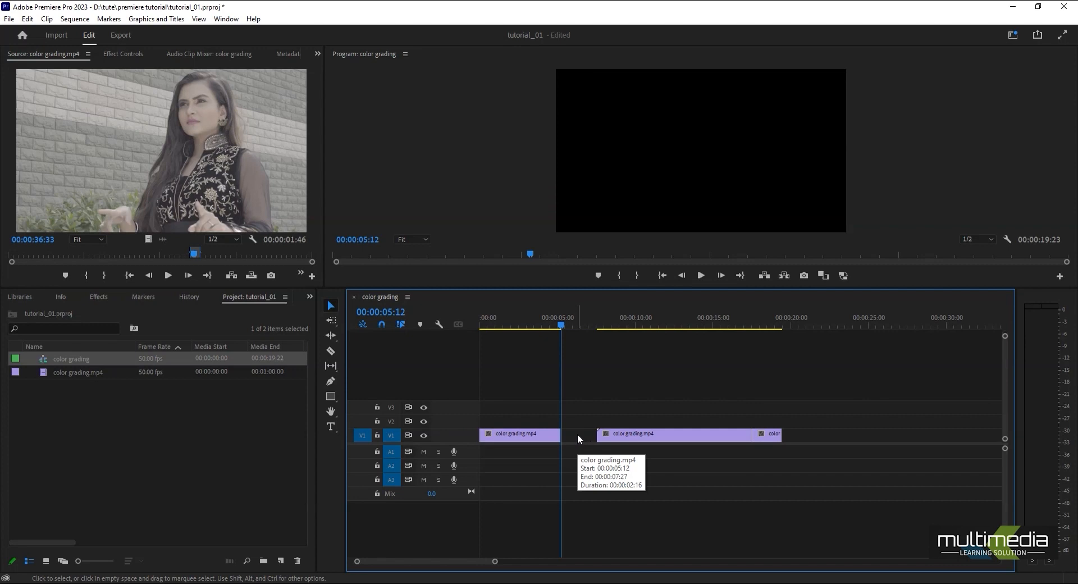
pyautogui.click(577, 437)
pyautogui.rightClick(577, 434)
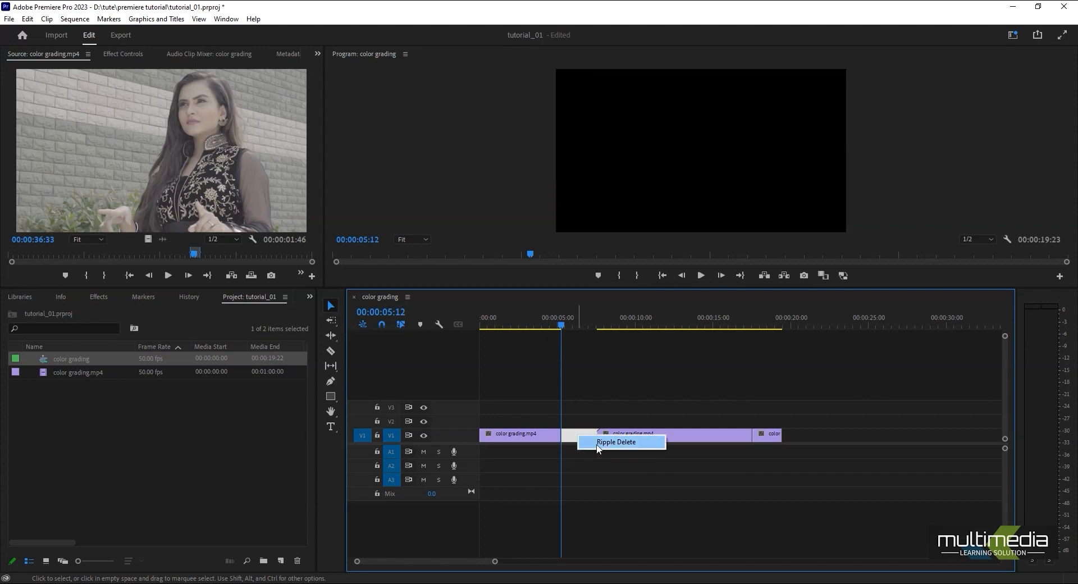
pyautogui.click(616, 442)
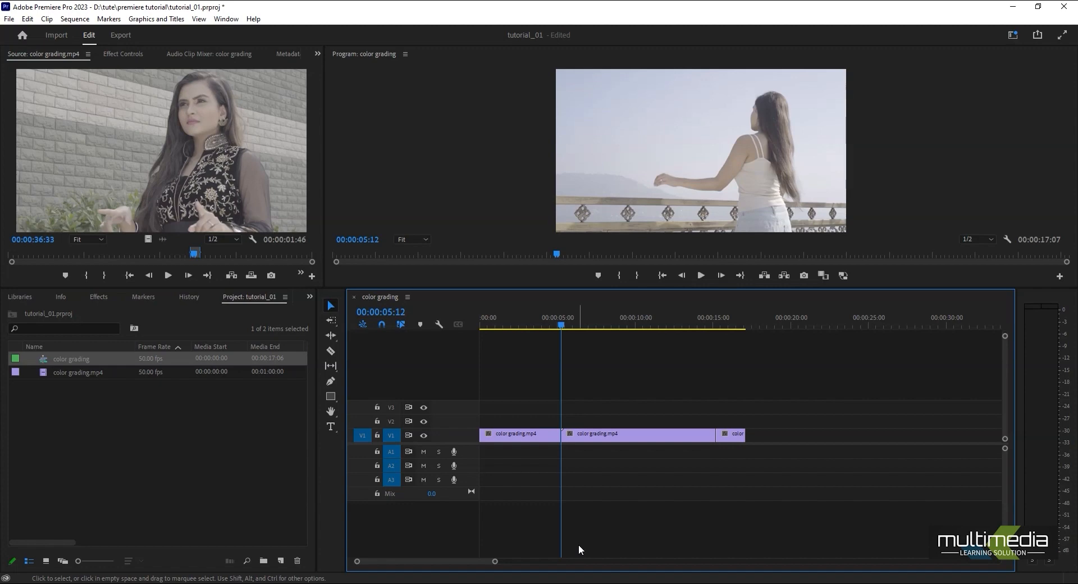
pyautogui.hotkey('ctrl', 'z')
pyautogui.hotkey('ctrl', 'z')
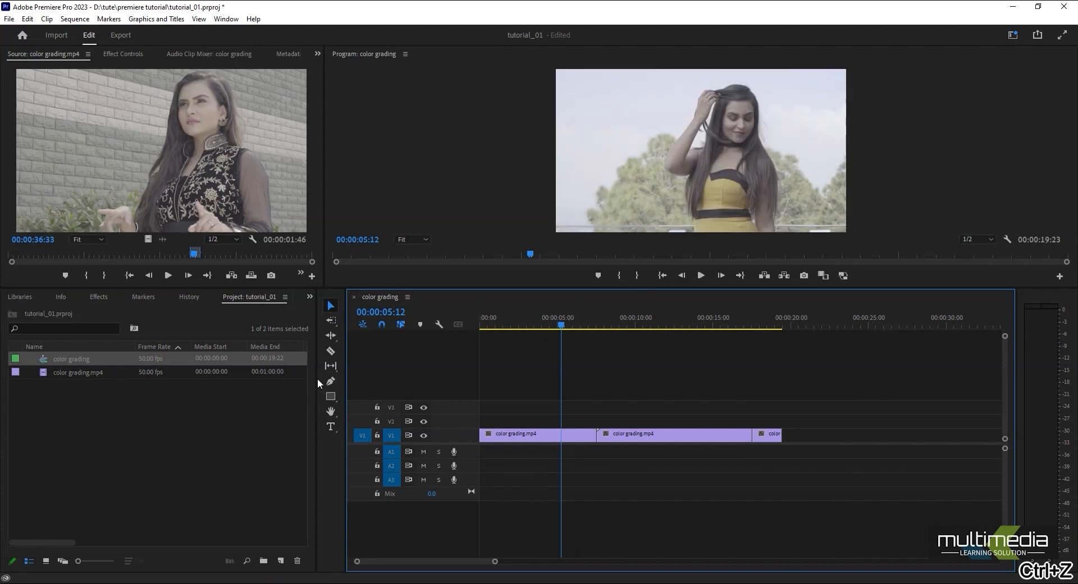
# Trim the end of the first V1 clip back to 00:00:05:12 with the Ripple Edit Tool and return to the Selection Tool
pyautogui.click(330, 336)
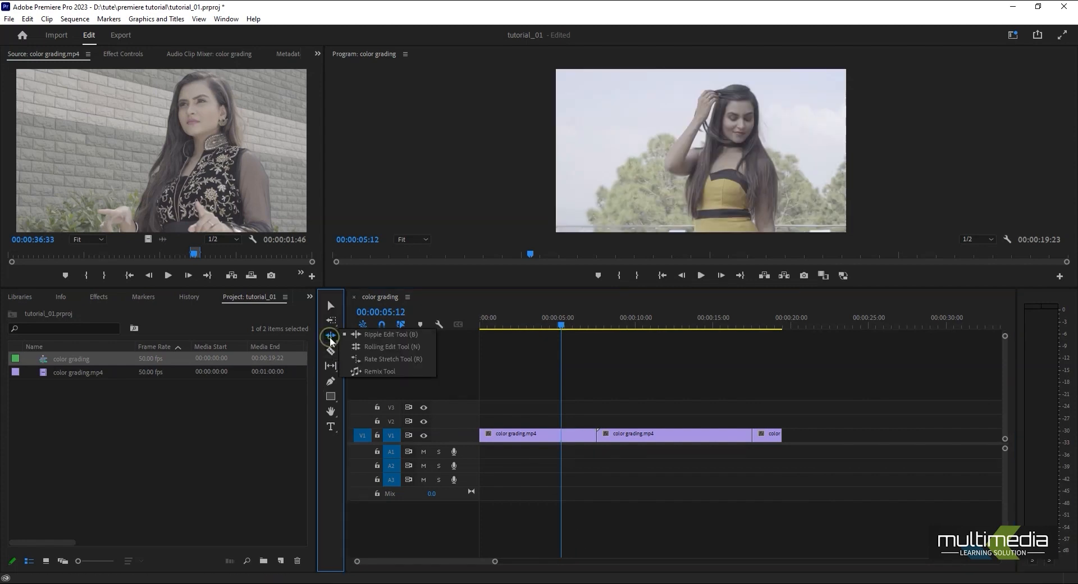
pyautogui.click(363, 335)
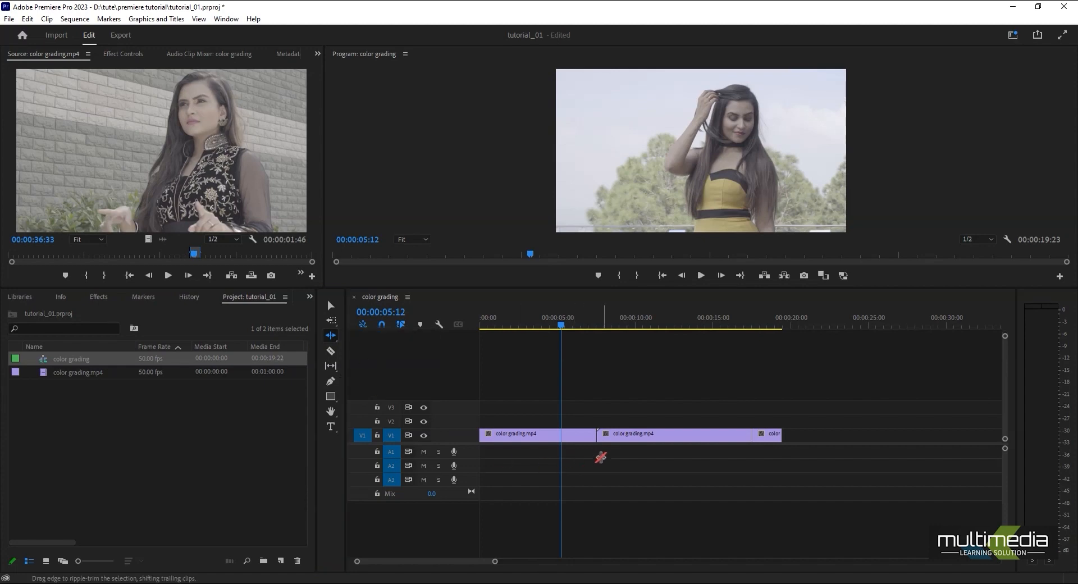
pyautogui.click(594, 435)
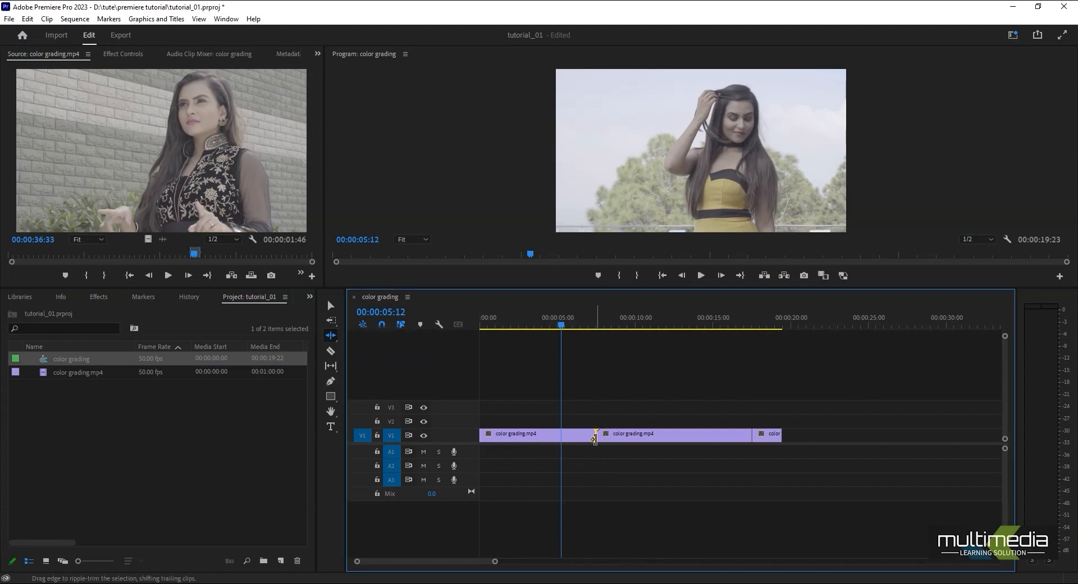
pyautogui.moveTo(594, 435); pyautogui.dragTo(560, 442)
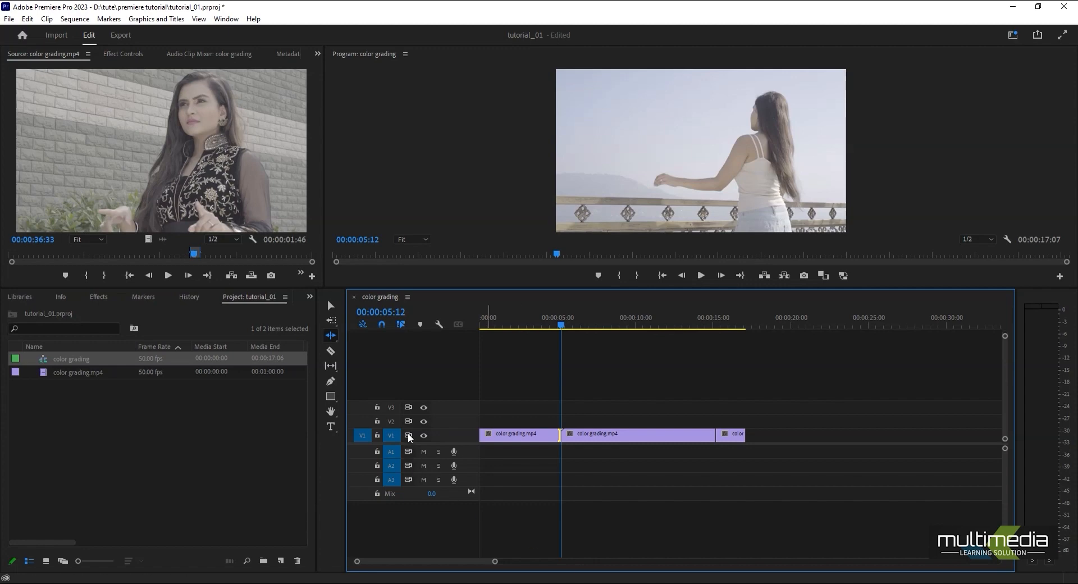
pyautogui.click(330, 306)
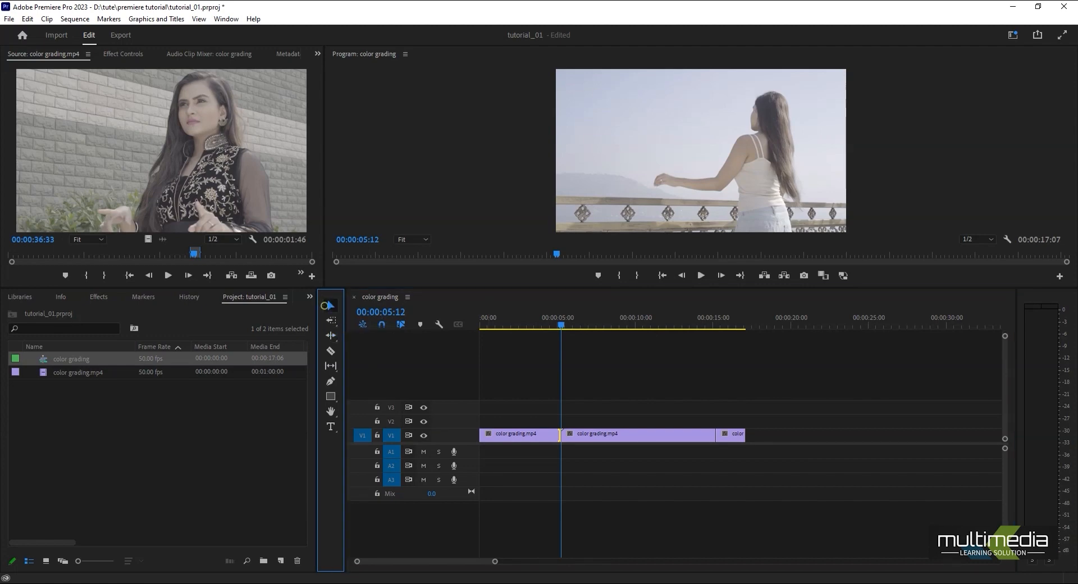
# Activate the Rolling Edit Tool and review the footage on both sides of the cut between the first two V1 clips
pyautogui.click(332, 336)
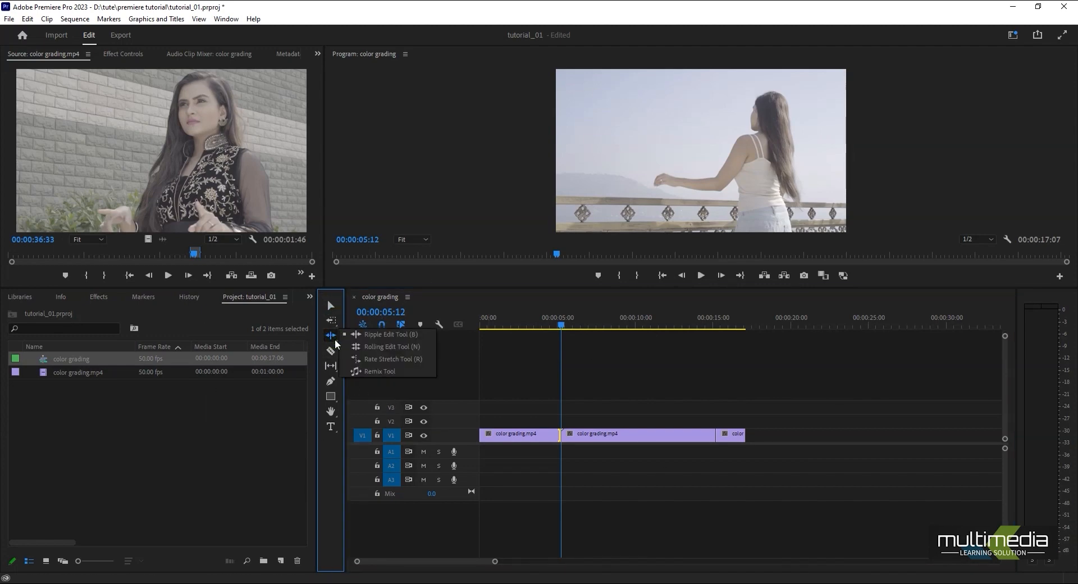
pyautogui.click(393, 350)
pyautogui.moveTo(568, 321); pyautogui.dragTo(536, 349)
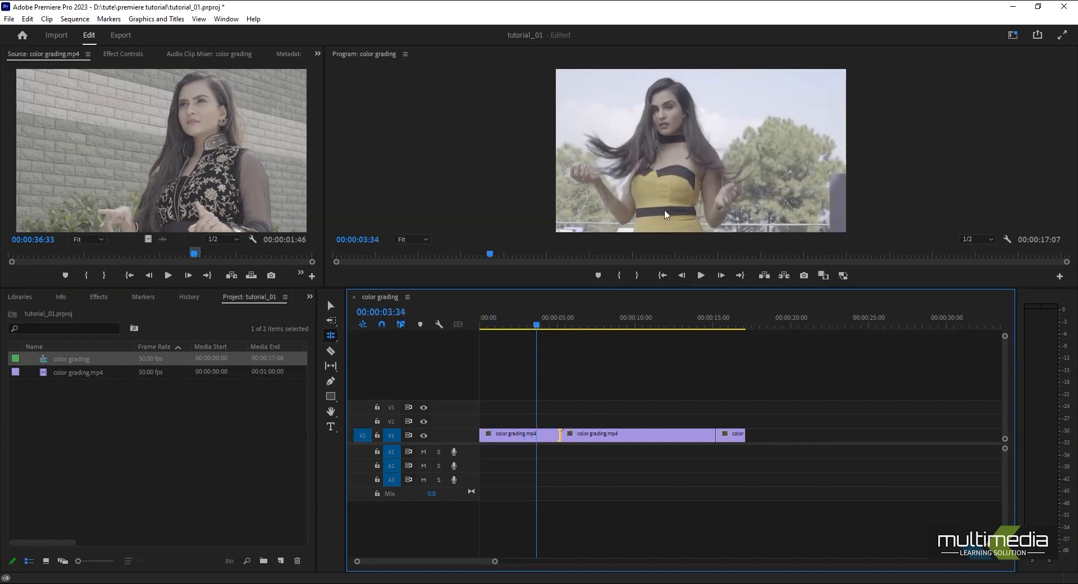
pyautogui.moveTo(537, 325)
pyautogui.mouseDown()
pyautogui.moveTo(558, 327)
pyautogui.moveTo(518, 331)
pyautogui.moveTo(553, 332)
pyautogui.moveTo(529, 338)
pyautogui.moveTo(540, 337)
pyautogui.mouseUp()
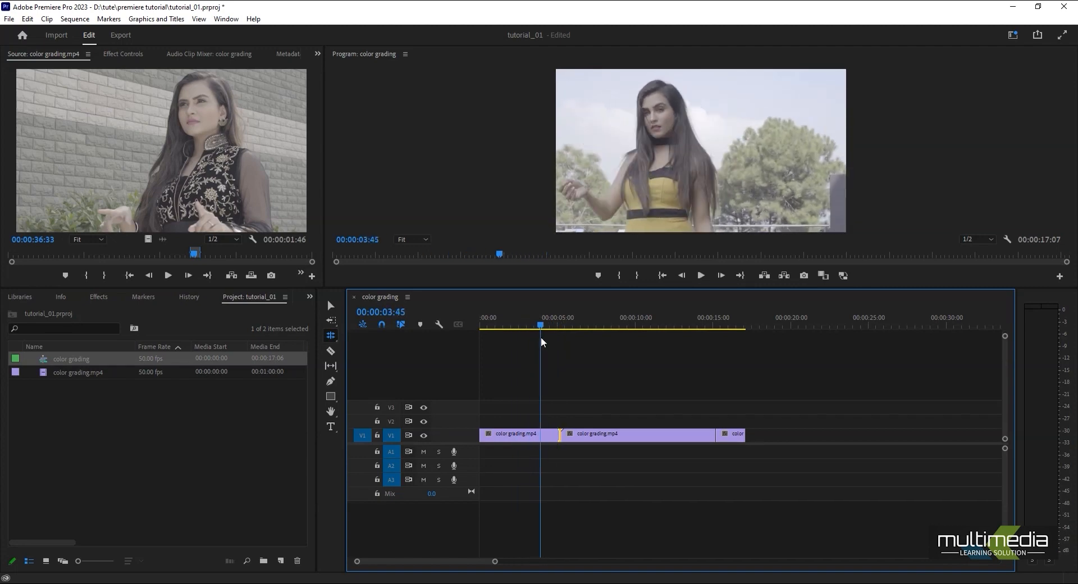
pyautogui.click(525, 436)
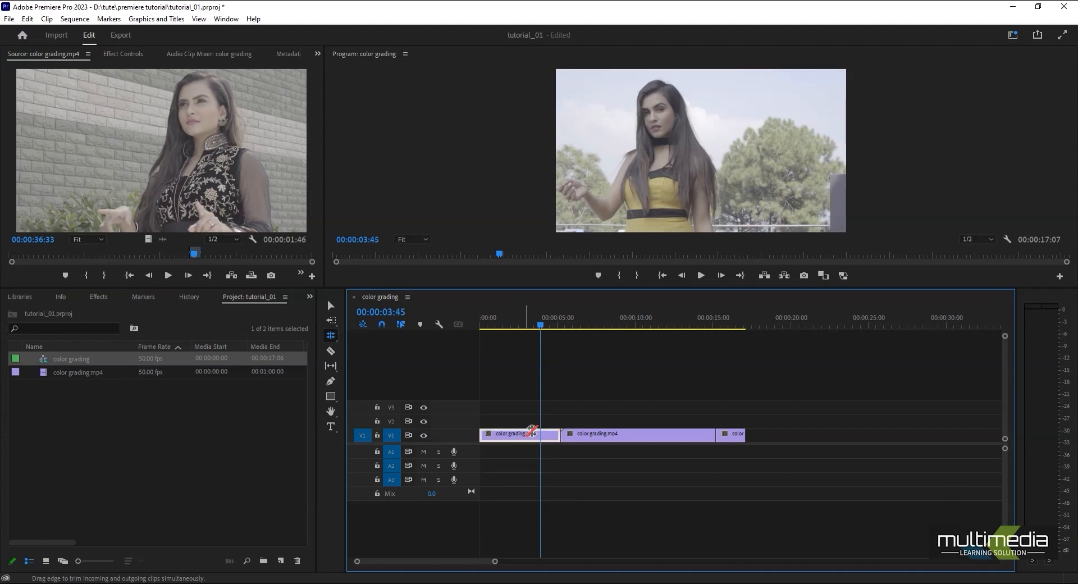
pyautogui.click(544, 325)
pyautogui.moveTo(544, 328); pyautogui.dragTo(632, 362)
pyautogui.click(626, 435)
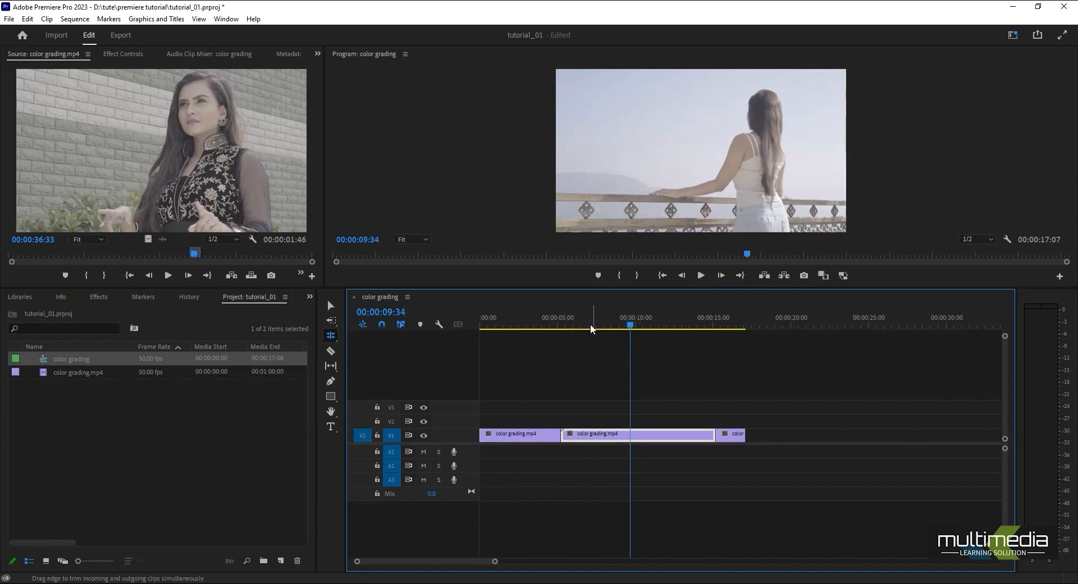
pyautogui.click(554, 328)
pyautogui.moveTo(555, 328); pyautogui.dragTo(558, 330)
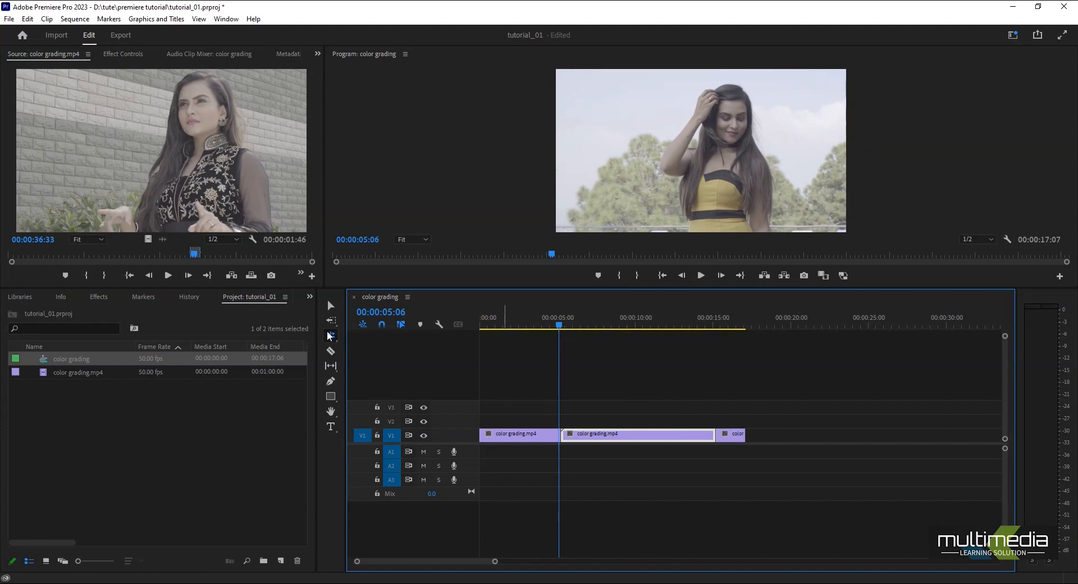
# Roll the cut between the first two V1 clips by +00:00:02:26 and review the footage around the new cut with the Selection Tool
pyautogui.click(562, 436)
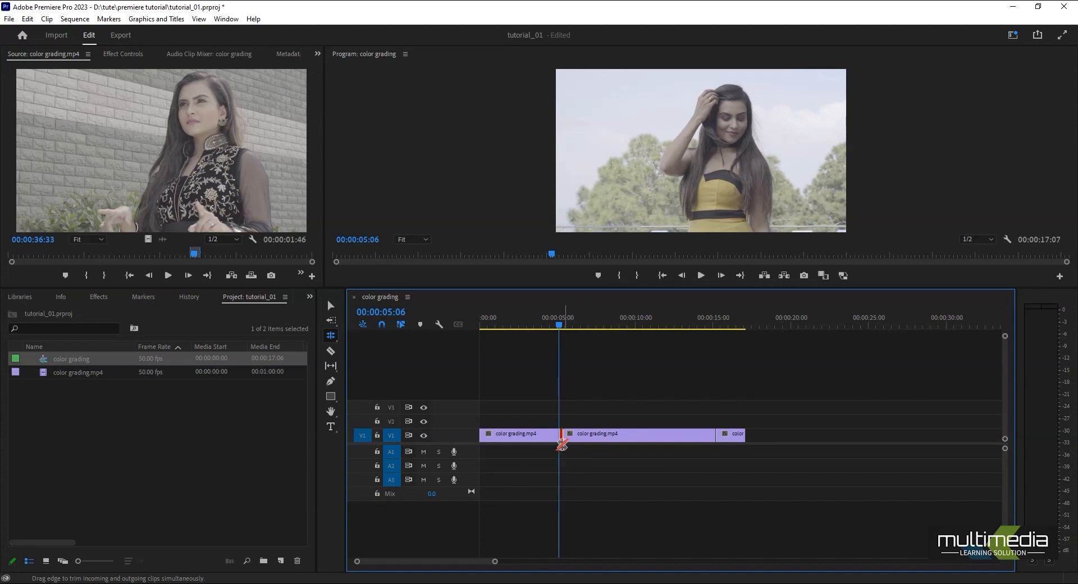
pyautogui.moveTo(562, 435); pyautogui.dragTo(601, 441)
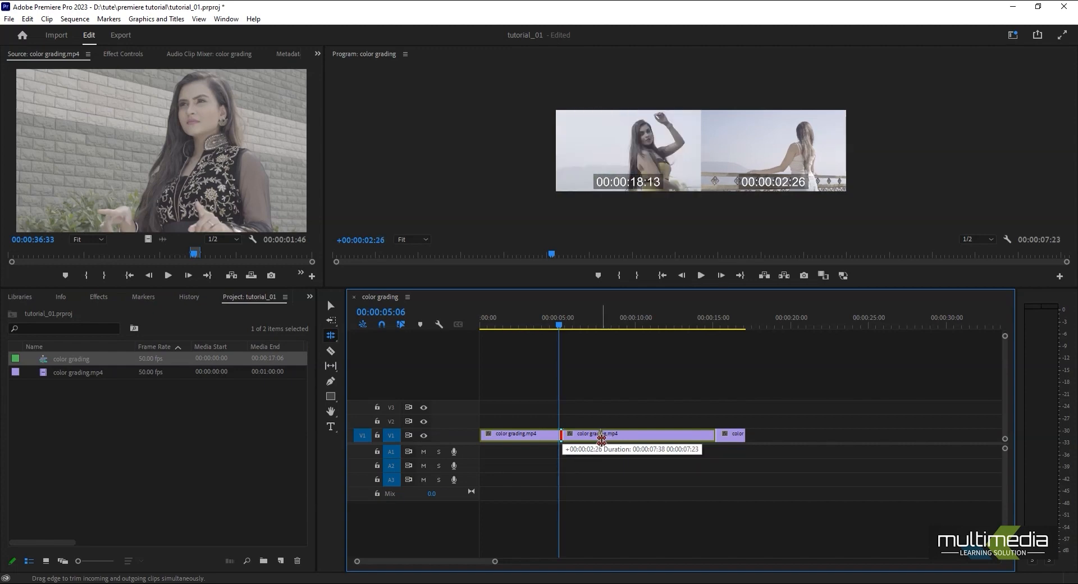
pyautogui.moveTo(601, 441); pyautogui.dragTo(601, 441)
pyautogui.click(560, 326)
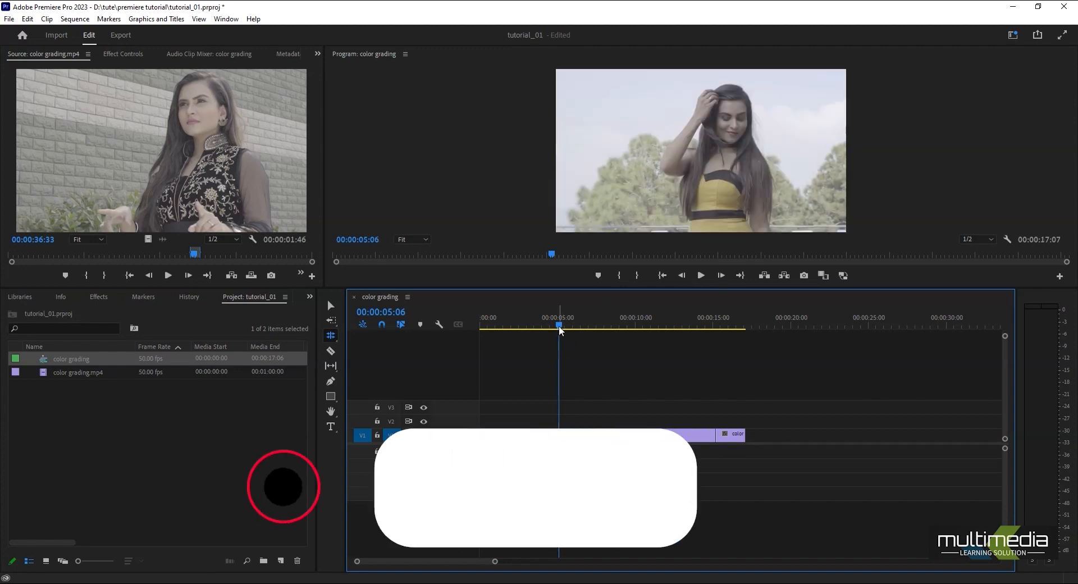
pyautogui.moveTo(561, 324); pyautogui.dragTo(658, 355)
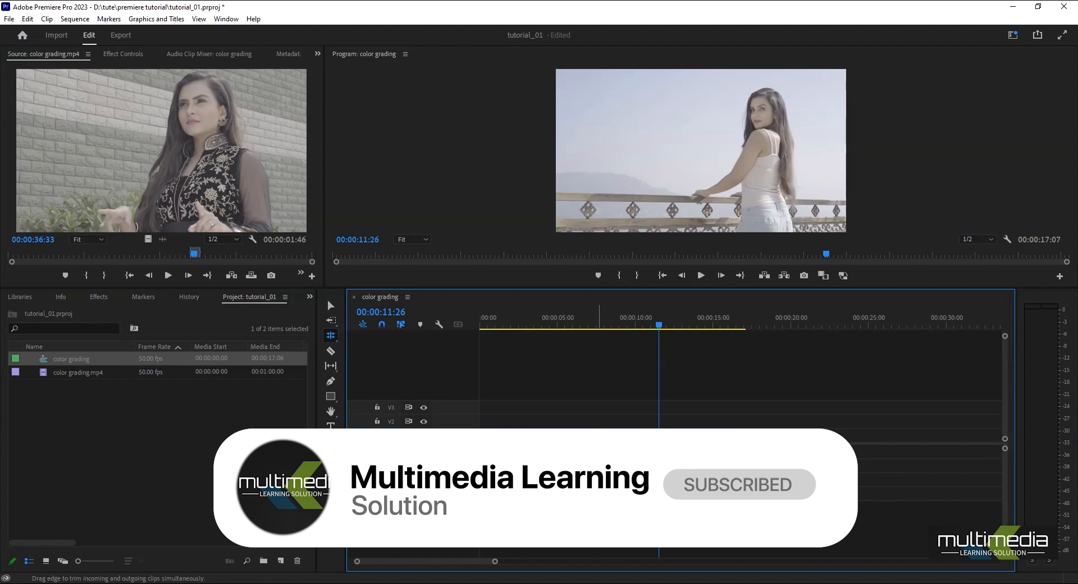
pyautogui.click(331, 305)
pyautogui.moveTo(665, 331); pyautogui.dragTo(598, 345)
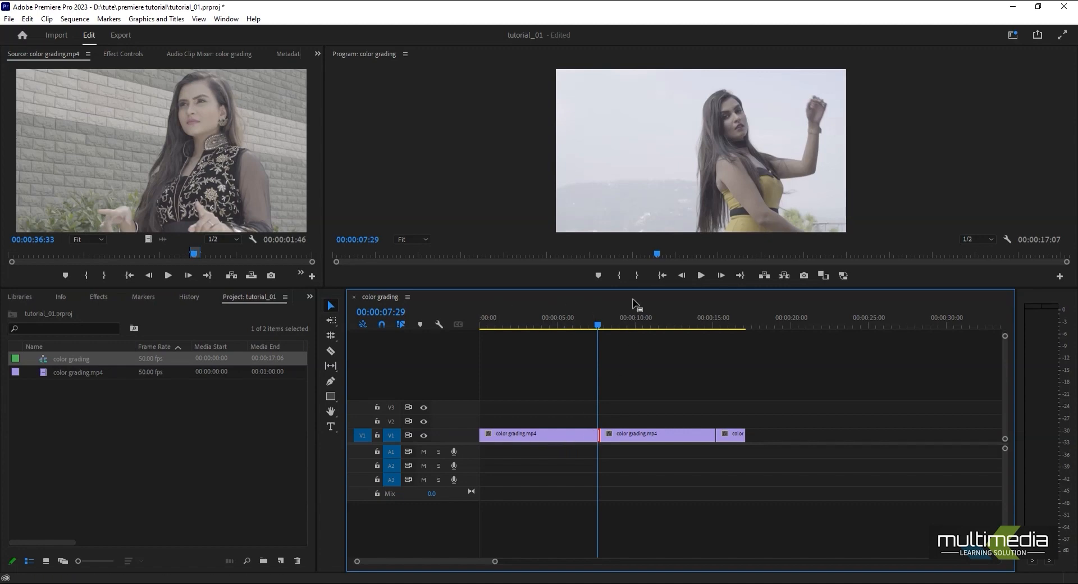
pyautogui.moveTo(598, 328); pyautogui.dragTo(596, 330)
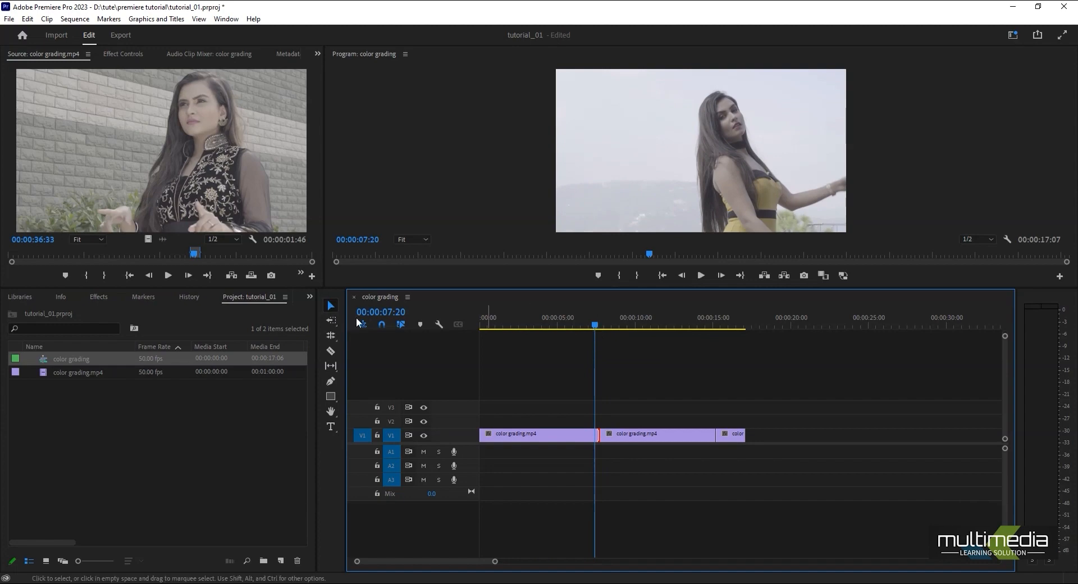
# Move the last two V1 clips together by about 11 seconds to open a gap after the first clip
pyautogui.click(331, 336)
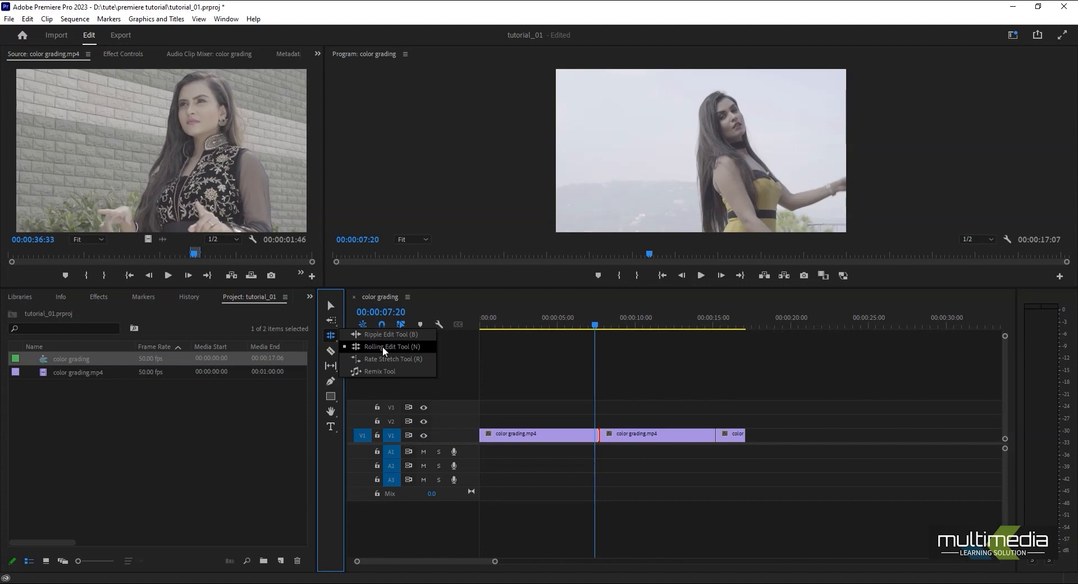
pyautogui.click(330, 308)
pyautogui.moveTo(615, 331); pyautogui.dragTo(604, 364)
pyautogui.moveTo(805, 403); pyautogui.dragTo(697, 467)
pyautogui.moveTo(670, 434); pyautogui.dragTo(845, 435)
pyautogui.moveTo(595, 331); pyautogui.dragTo(563, 332)
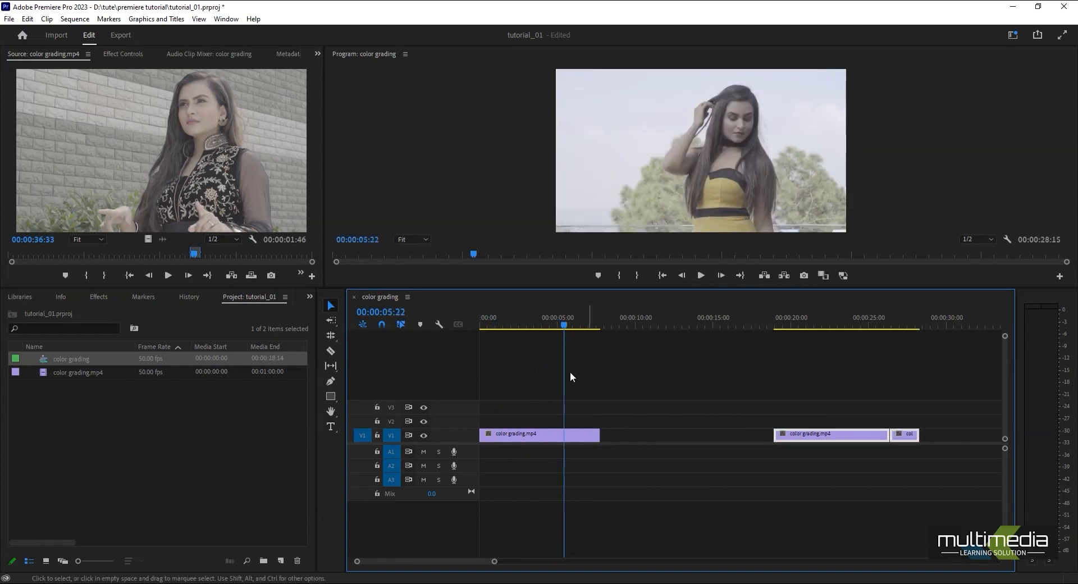
# Stretch the first V1 clip to 65.99% speed with the Rate Stretch Tool and preview the slow motion
pyautogui.click(331, 337)
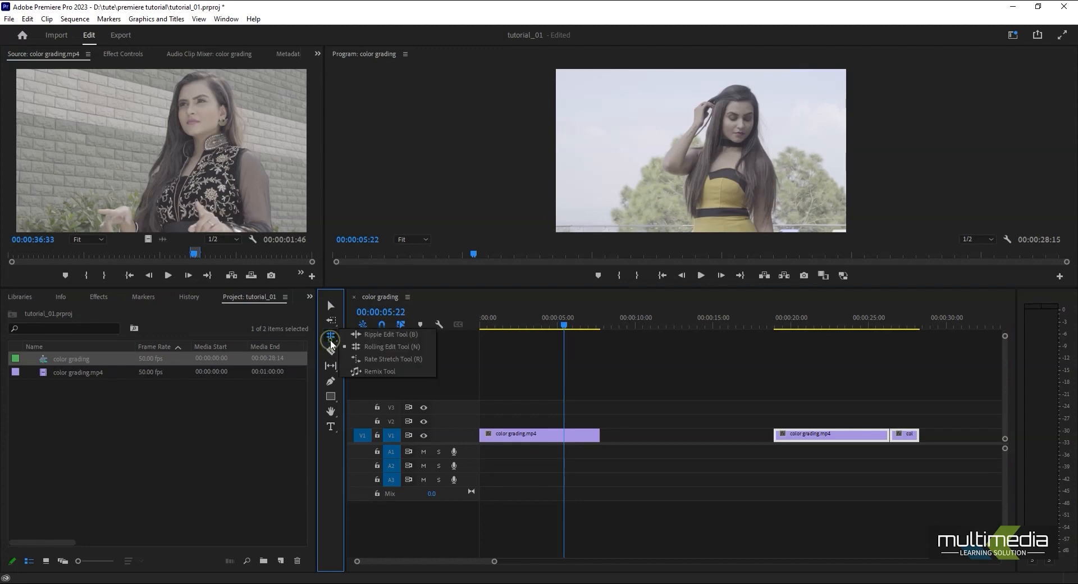
pyautogui.click(385, 361)
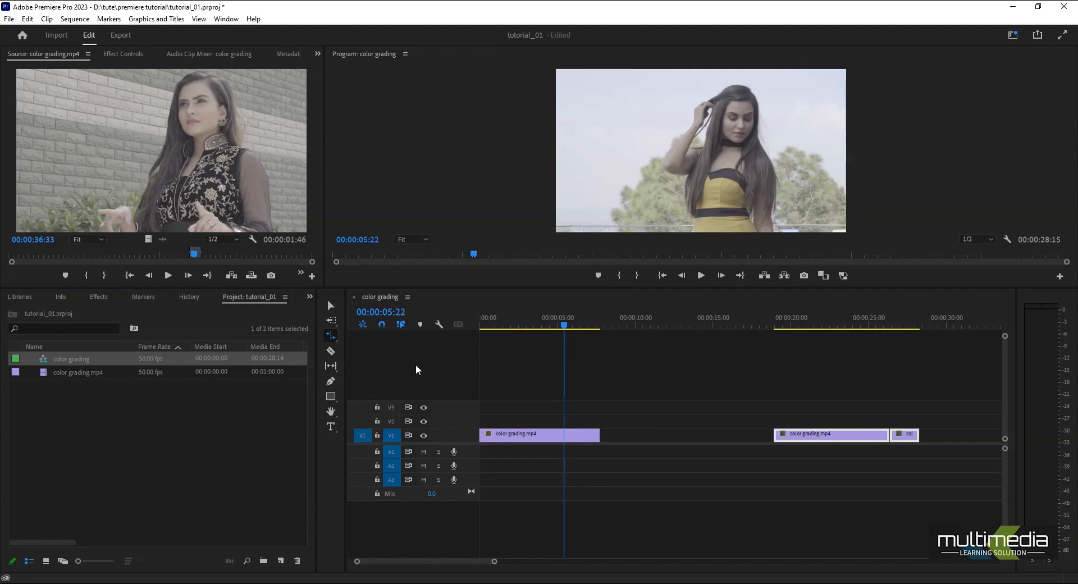
pyautogui.click(532, 433)
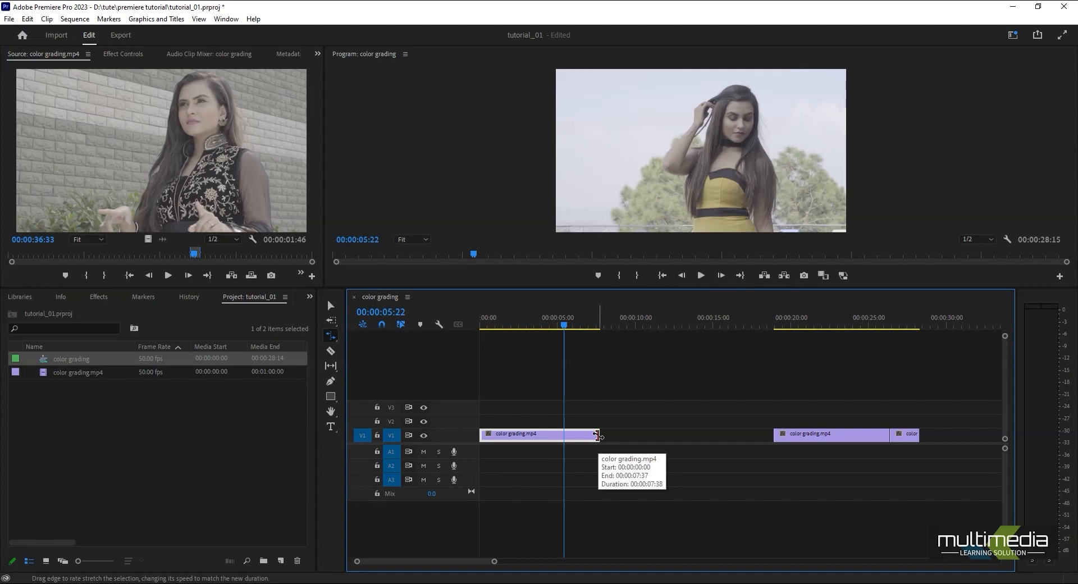
pyautogui.moveTo(597, 436); pyautogui.dragTo(660, 444)
pyautogui.click(573, 324)
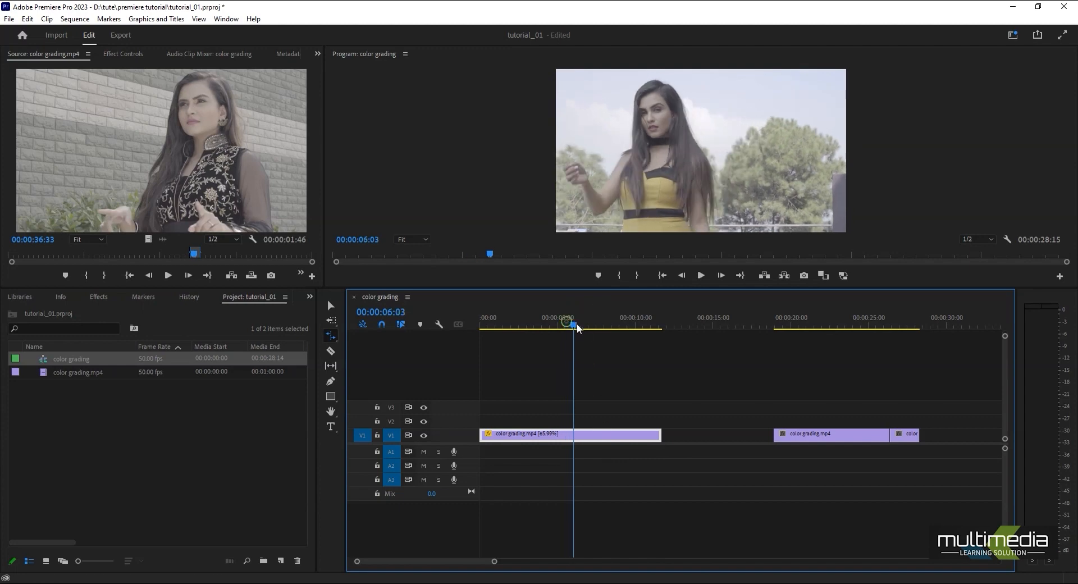
pyautogui.press('space')
pyautogui.press('Home')
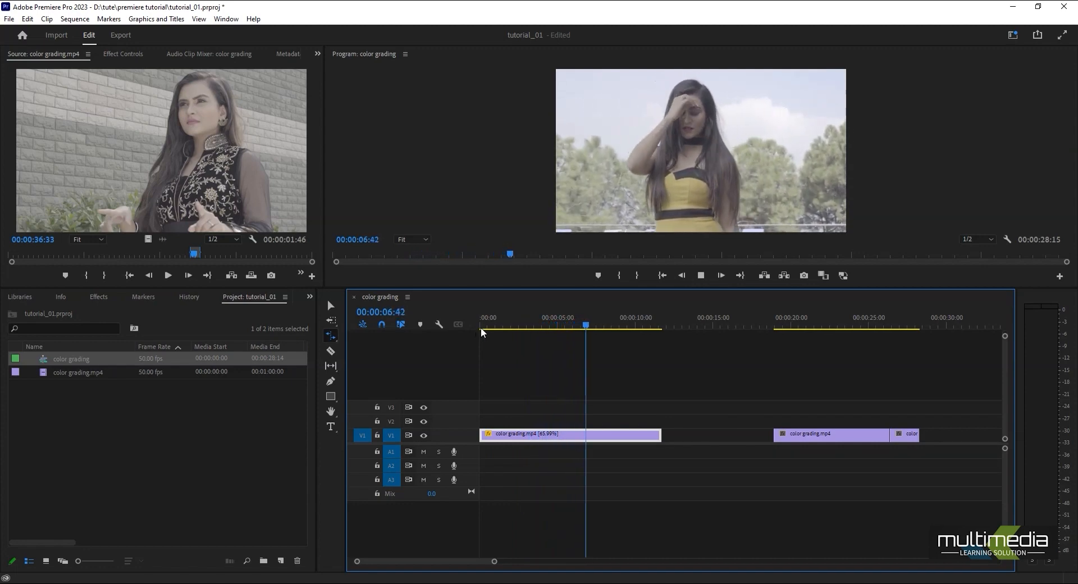
pyautogui.press('space')
# Rate-stretch the end of the first V1 clip further to 46.47% speed and play it back
pyautogui.moveTo(659, 437); pyautogui.dragTo(738, 441)
pyautogui.press('space')
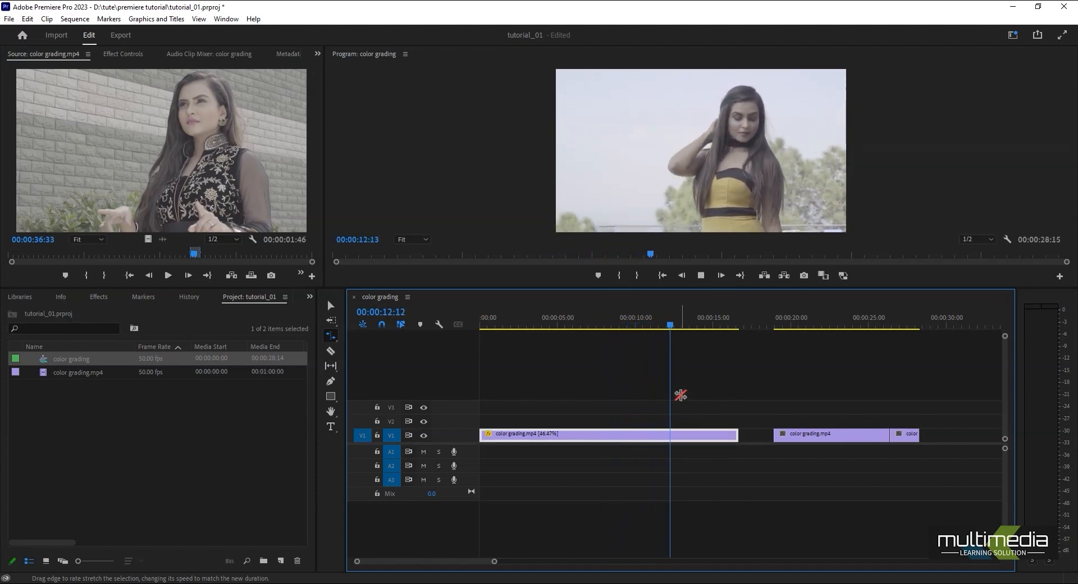
pyautogui.press('space')
# Move the last two V1 clips together by a further 7.5 seconds or so with the Selection Tool to widen the gap
pyautogui.press('v')
pyautogui.click(845, 396)
pyautogui.moveTo(817, 434); pyautogui.dragTo(933, 432)
# Stretch the first V1 clip to 30.82% speed with the Rate Stretch Tool and preview the result
pyautogui.click(731, 435)
pyautogui.click(331, 336)
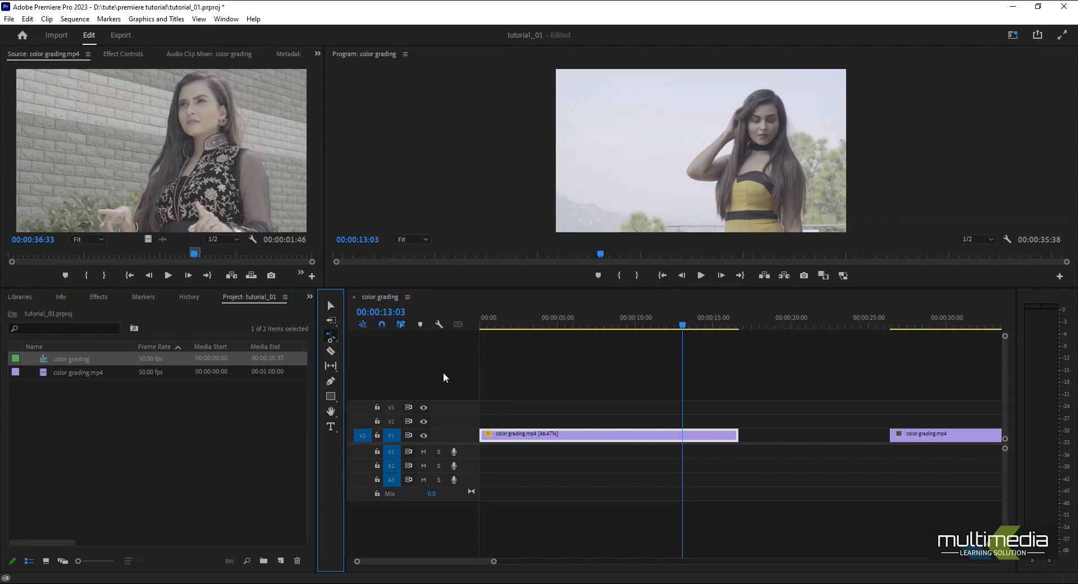
pyautogui.moveTo(733, 438); pyautogui.dragTo(864, 445)
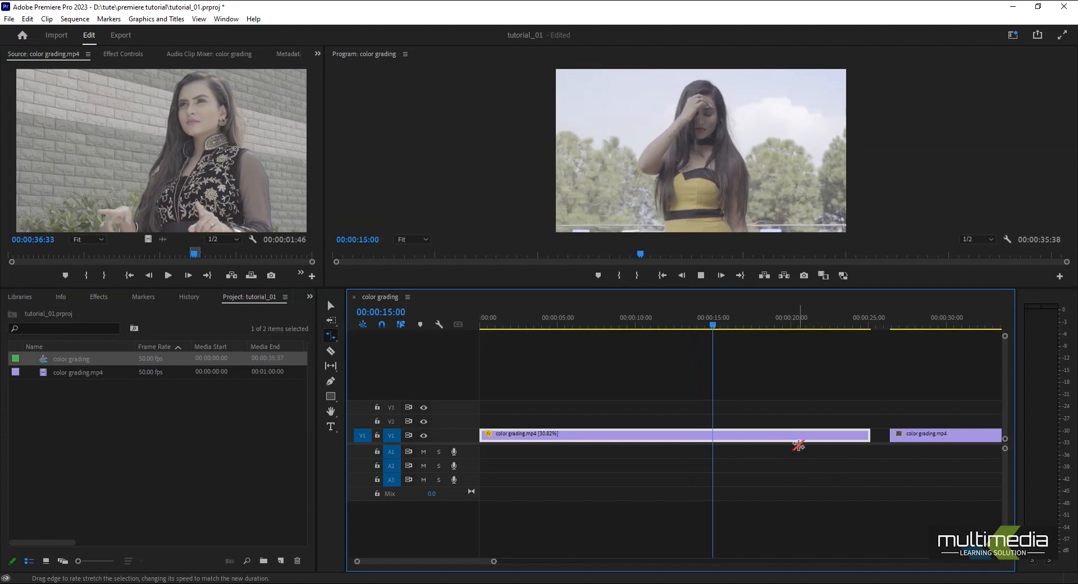
pyautogui.press('space')
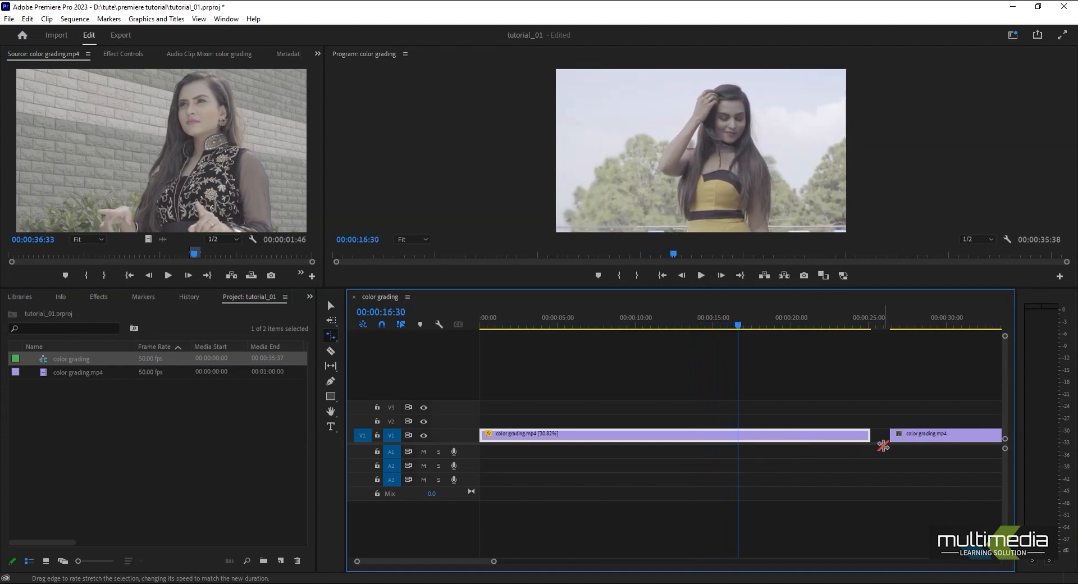
# Compress the first V1 clip to about 1.8 seconds with the Rate Stretch Tool and preview the fast motion from the start
pyautogui.moveTo(869, 439); pyautogui.dragTo(508, 444)
pyautogui.press('Home')
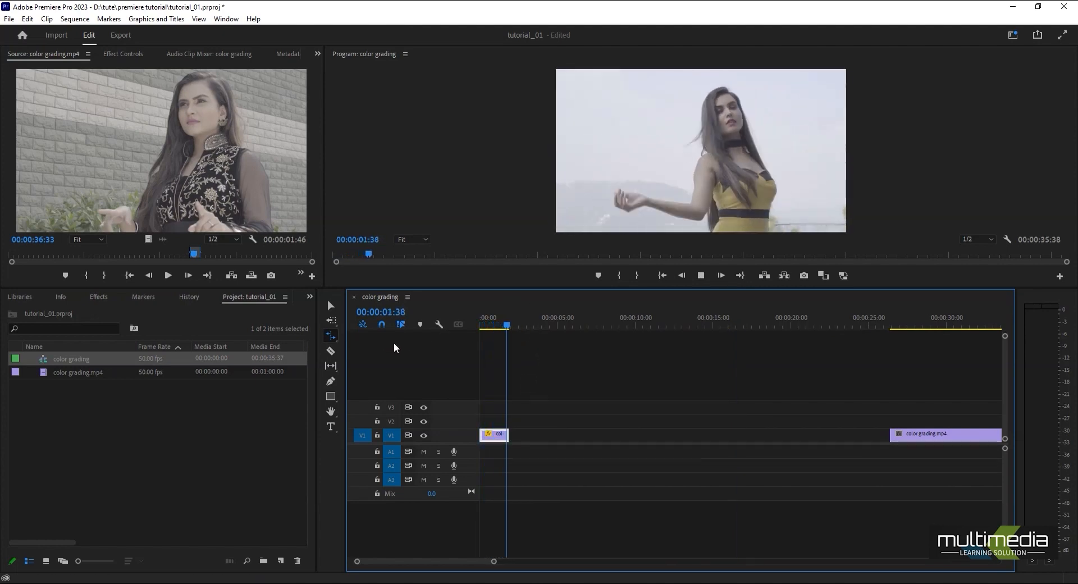
pyautogui.press('space')
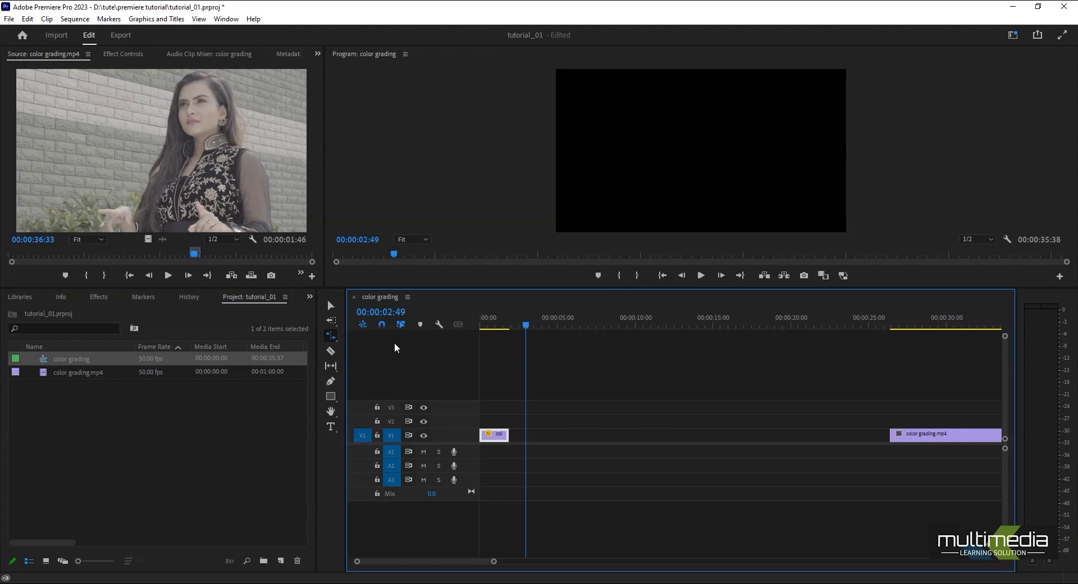
# Delete all the clips from the color grading sequence and return the playhead to the start
pyautogui.click(335, 336)
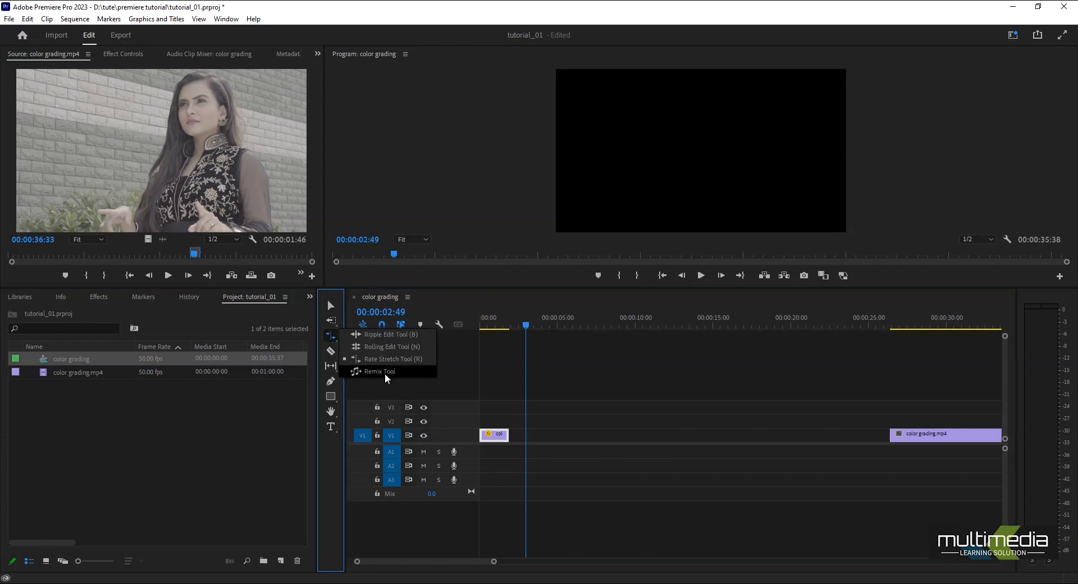
pyautogui.click(329, 306)
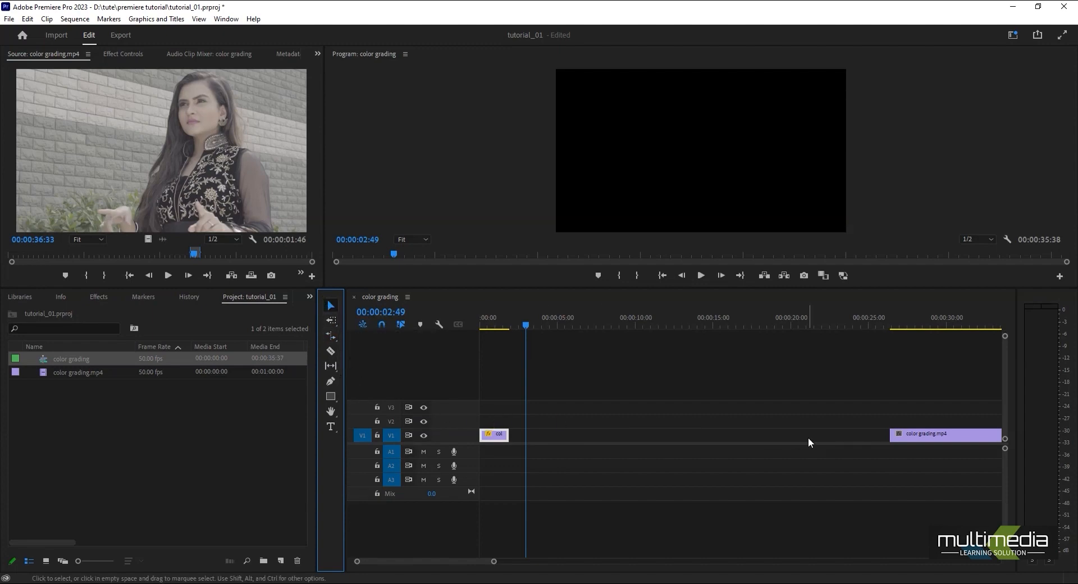
pyautogui.press('-')
pyautogui.press('-')
pyautogui.moveTo(759, 401); pyautogui.dragTo(480, 558)
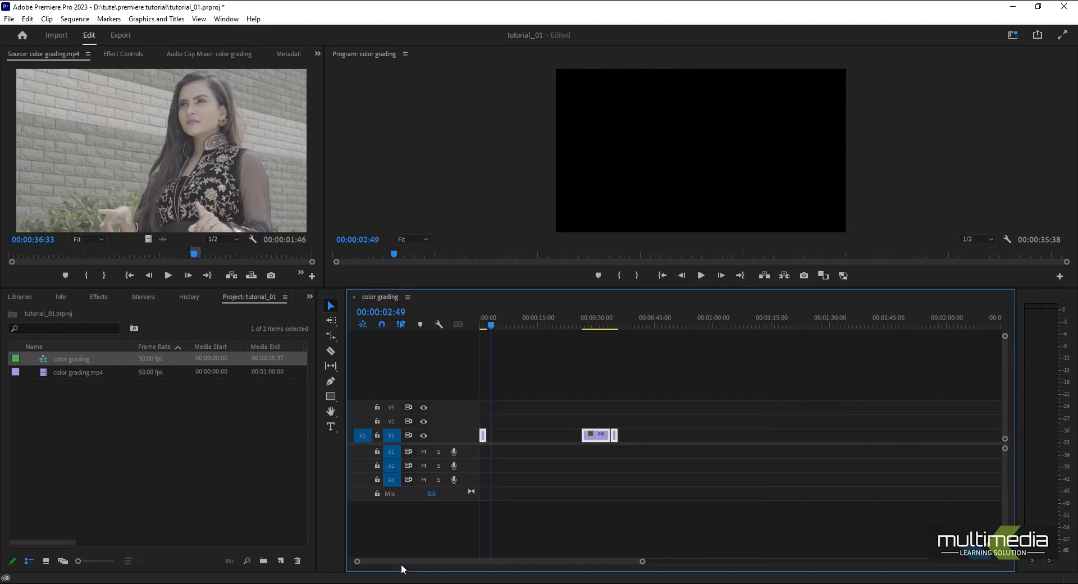
pyautogui.press('Delete')
pyautogui.moveTo(493, 324); pyautogui.dragTo(481, 324)
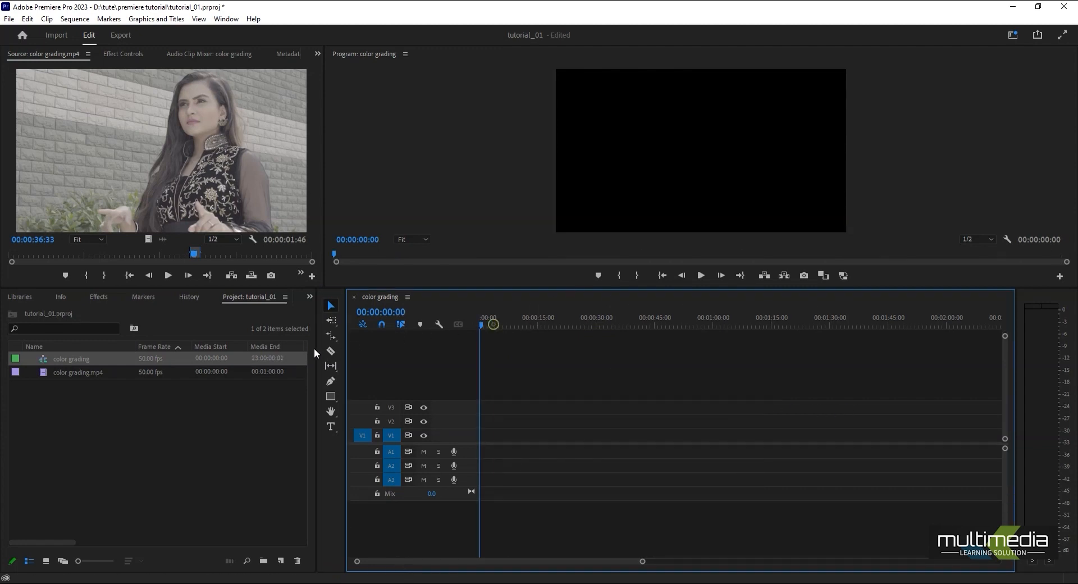
pyautogui.moveTo(642, 561); pyautogui.dragTo(979, 561)
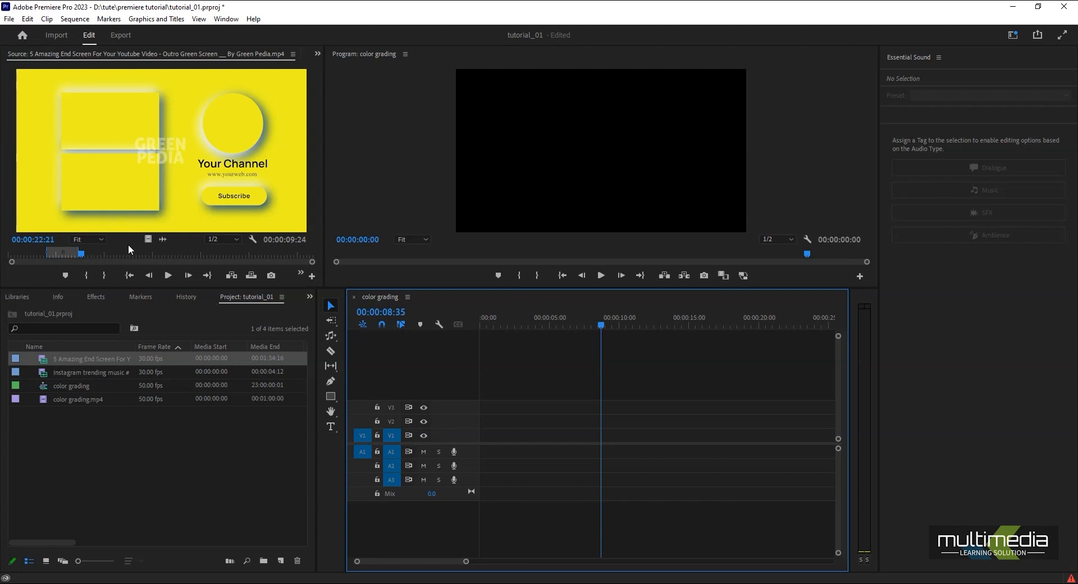
# Place only the audio of the marked range of the end-screen source clip at the start of A1 and play it
pyautogui.click(80, 258)
pyautogui.moveTo(48, 255)
pyautogui.mouseDown()
pyautogui.moveTo(76, 253)
pyautogui.moveTo(50, 253)
pyautogui.mouseUp()
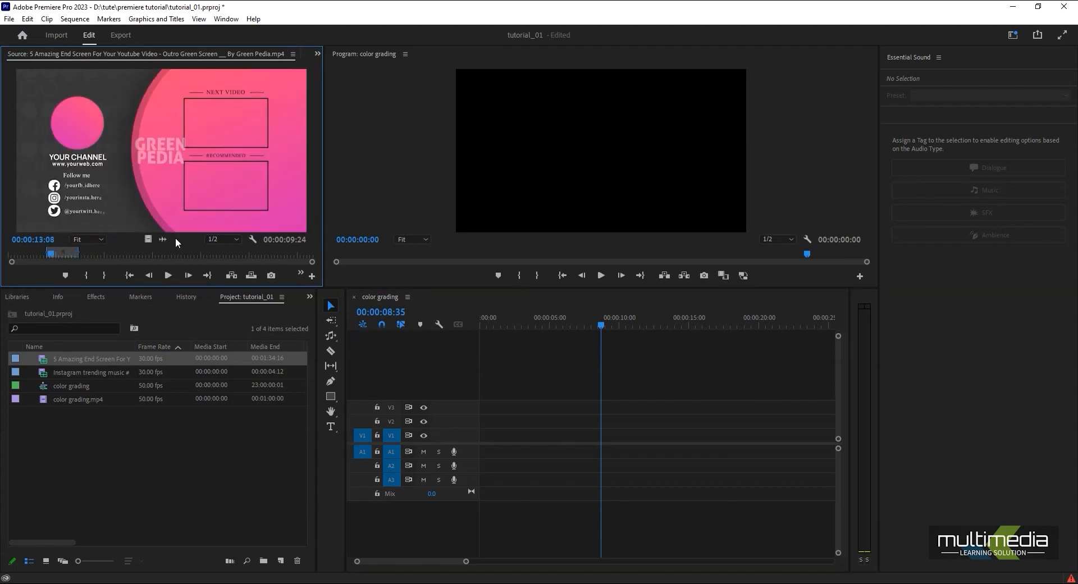
pyautogui.moveTo(163, 239); pyautogui.dragTo(480, 452)
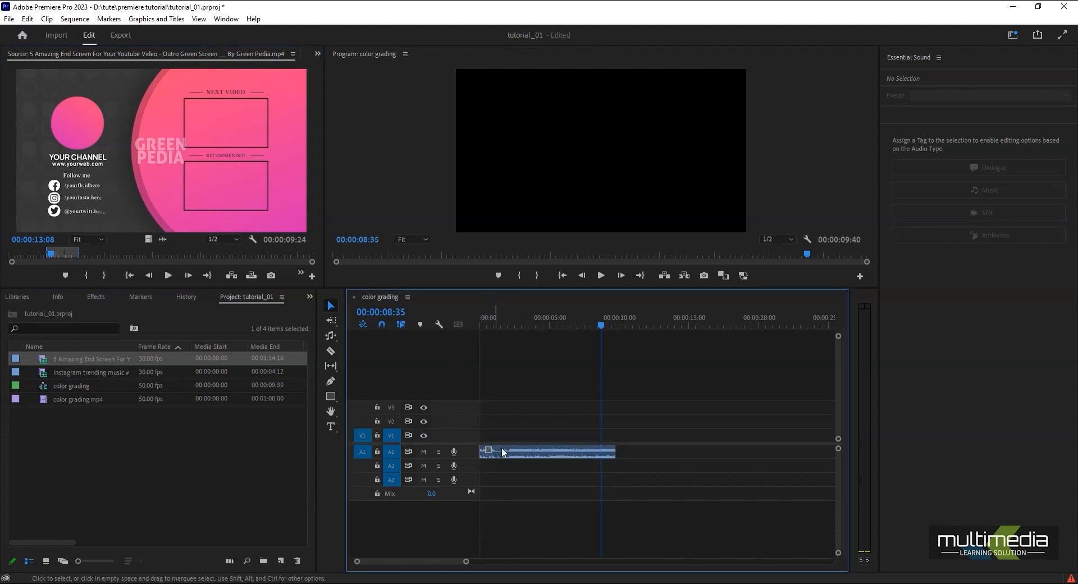
pyautogui.moveTo(603, 324); pyautogui.dragTo(481, 325)
pyautogui.press('space')
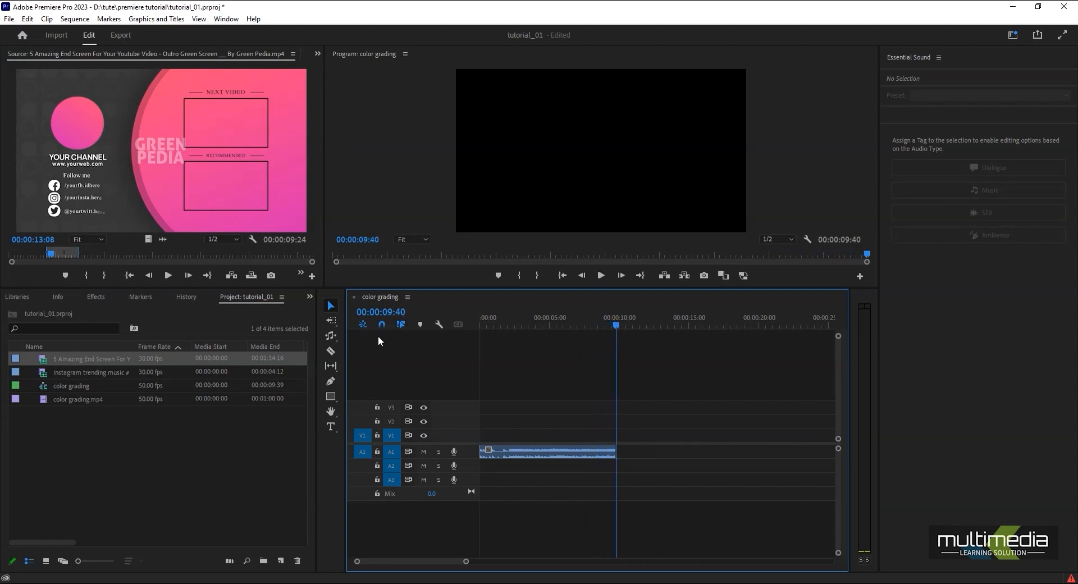
# Extend the A1 music to about 19 seconds with the Remix Tool and play the result from the start
pyautogui.click(330, 337)
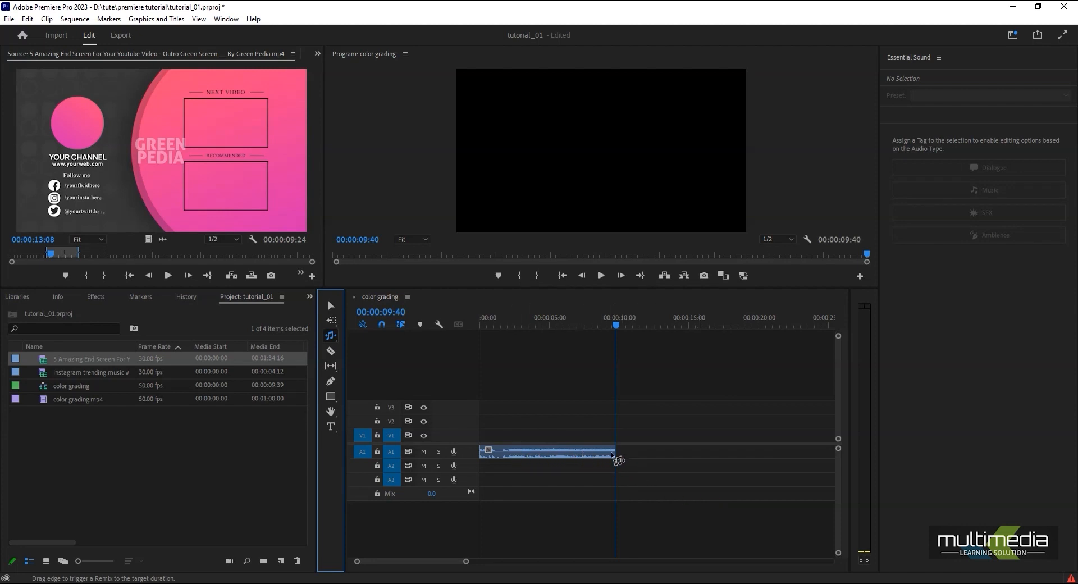
pyautogui.moveTo(613, 455); pyautogui.dragTo(748, 456)
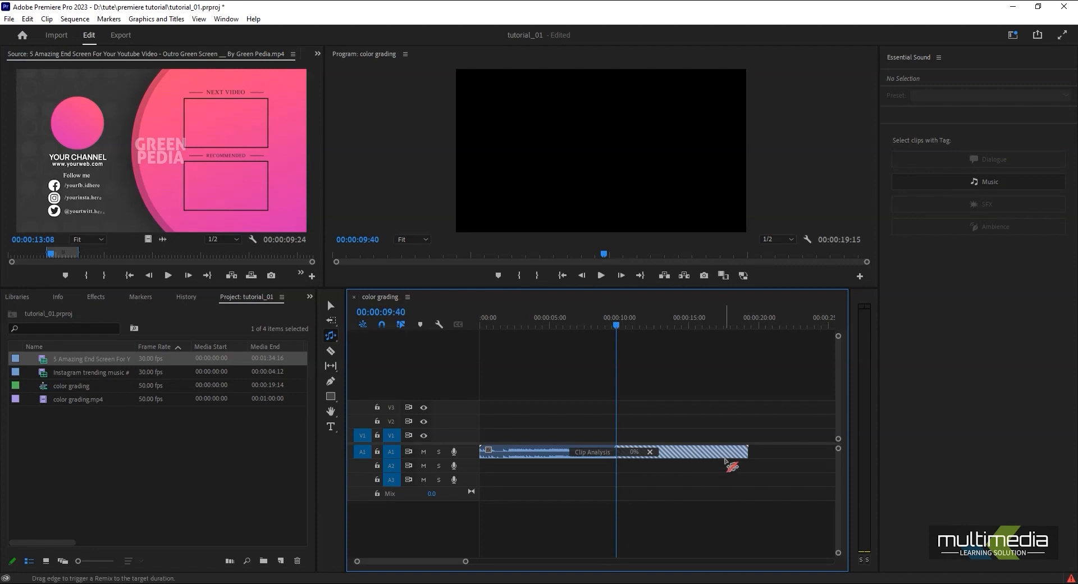
pyautogui.moveTo(451, 582)
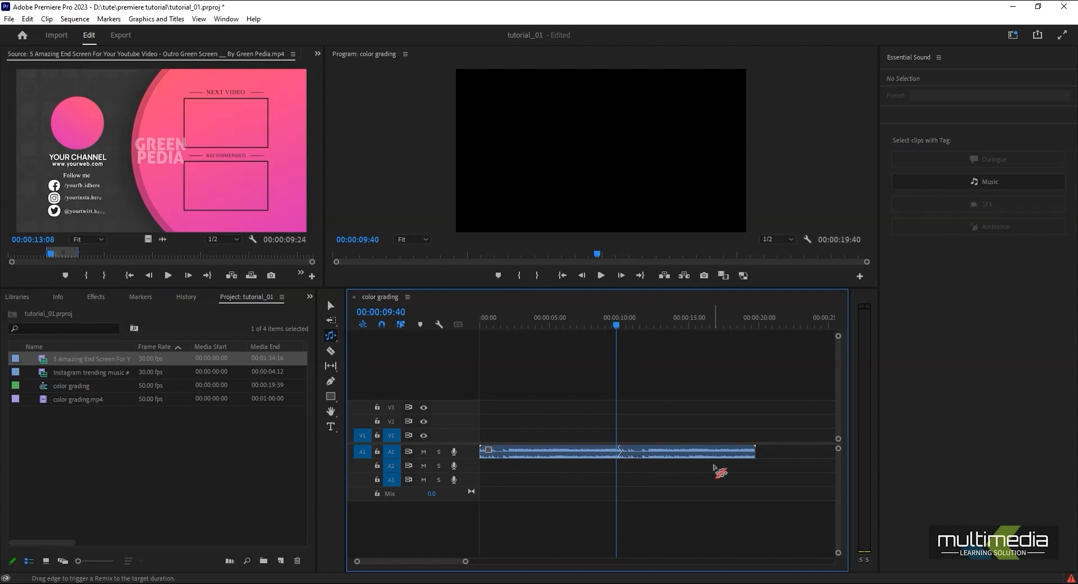
pyautogui.click(331, 306)
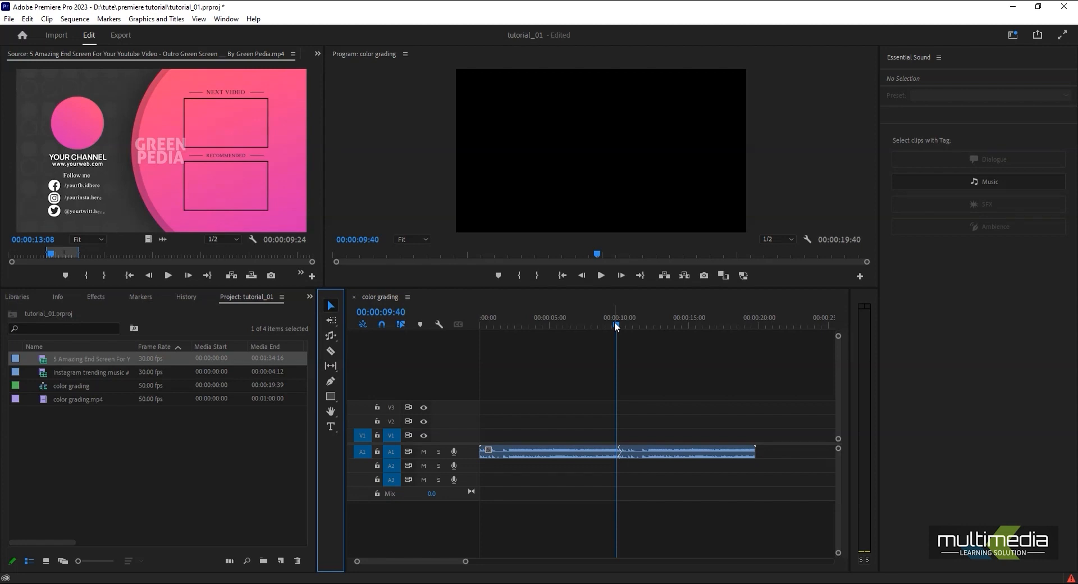
pyautogui.moveTo(614, 320); pyautogui.dragTo(472, 335)
pyautogui.press('space')
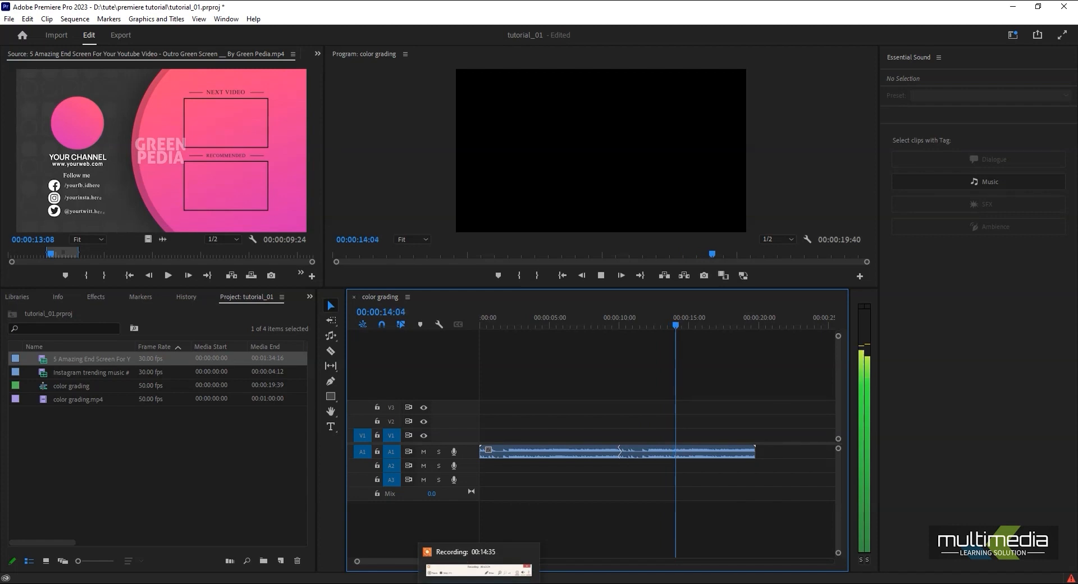
pyautogui.press('space')
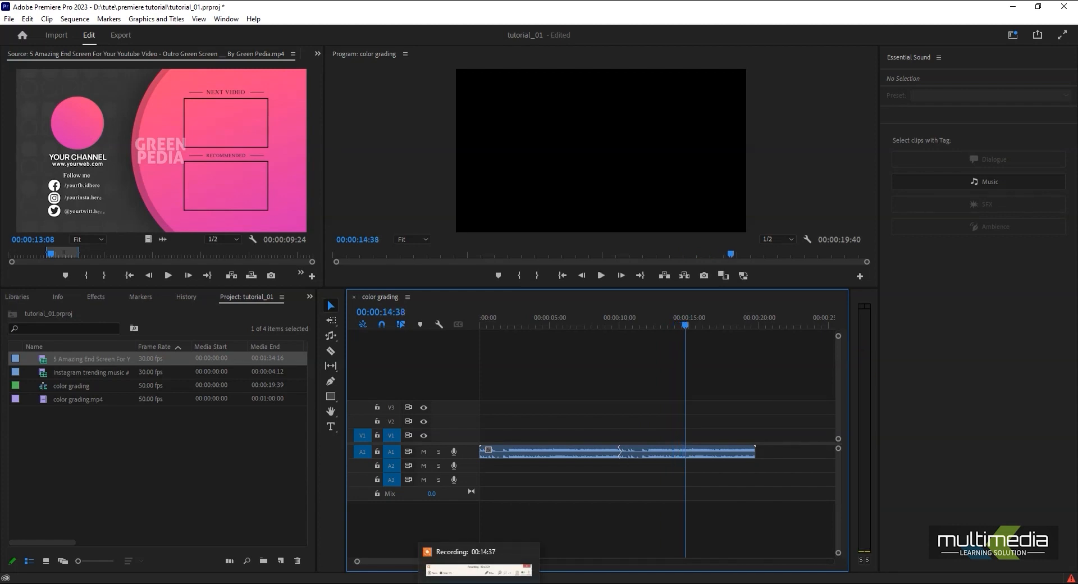
pyautogui.click(323, 323)
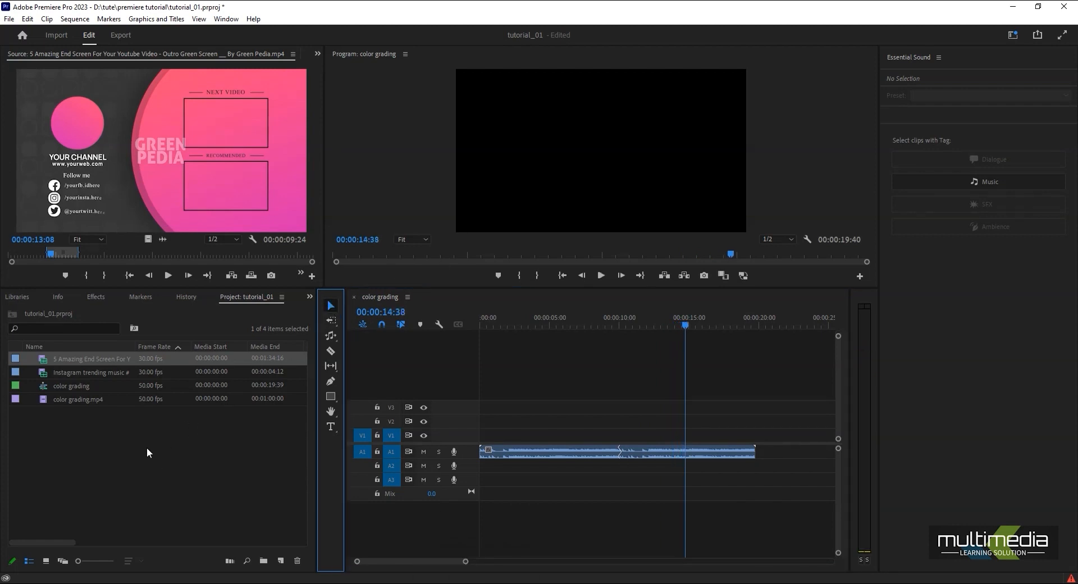
# Place color grading.mp4 on V1 above the remixed music, matching the music's length, and play the sequence from the start
pyautogui.moveTo(56, 402); pyautogui.dragTo(756, 443)
pyautogui.moveTo(682, 323); pyautogui.dragTo(634, 336)
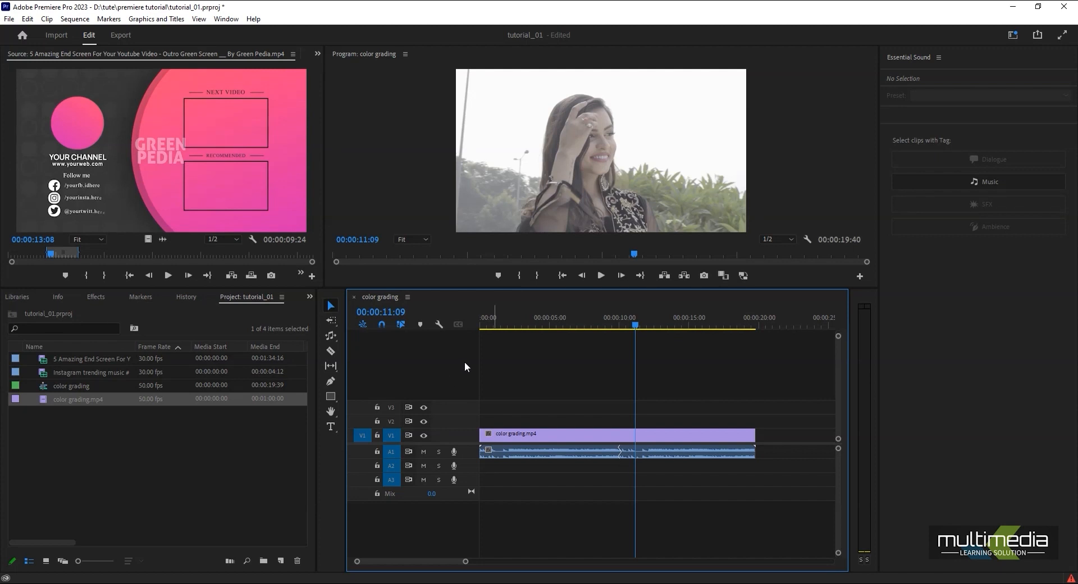
pyautogui.press('Home')
pyautogui.press('space')
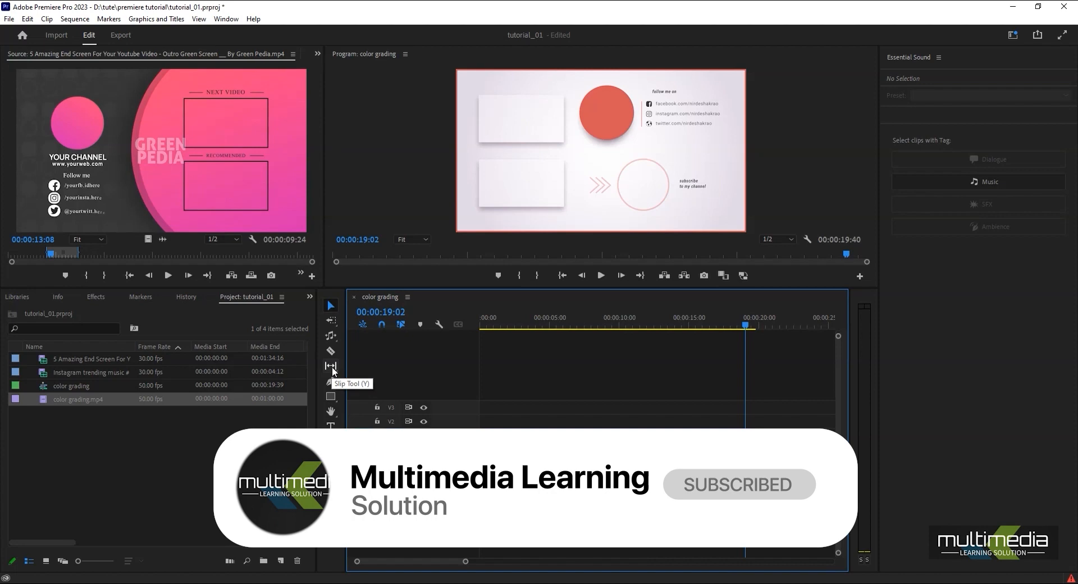
# Activate the Slide Tool, return the playhead towards the start and clear the V1 and A1 clips from the sequence
pyautogui.click(332, 366)
pyautogui.click(369, 375)
pyautogui.moveTo(710, 321); pyautogui.dragTo(488, 365)
pyautogui.click(330, 304)
pyautogui.moveTo(574, 392); pyautogui.dragTo(666, 452)
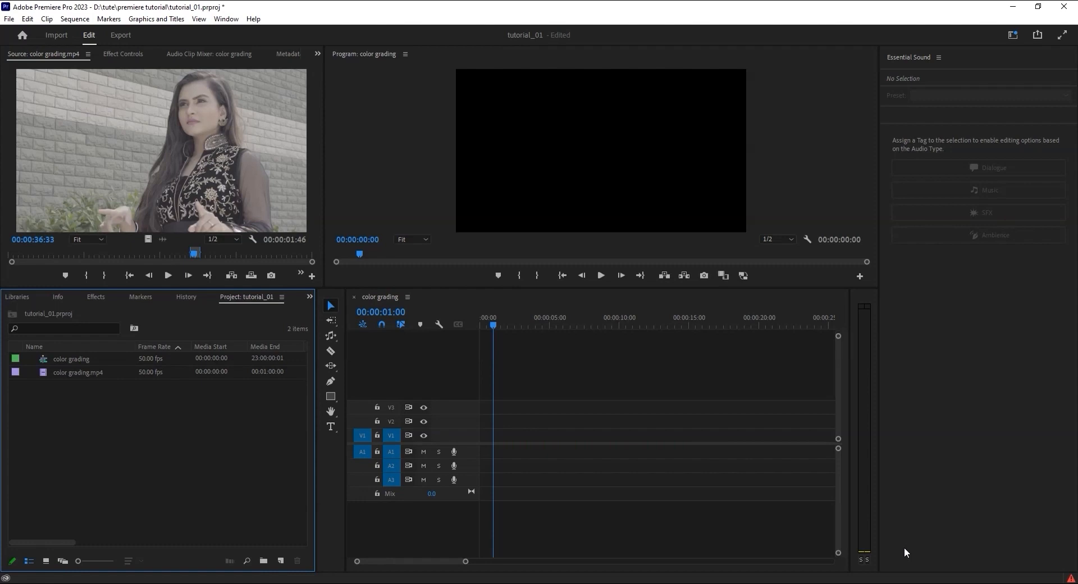
# Mark the range of color grading.mp4 from 00:00:10:15 to 00:00:18:03 in the source footage
pyautogui.click(330, 365)
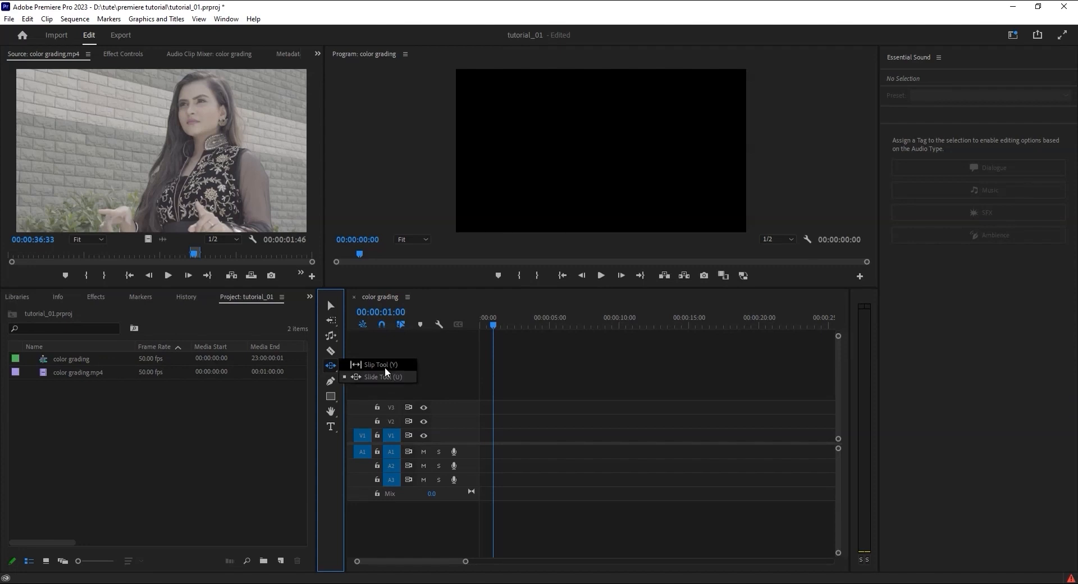
pyautogui.click(206, 431)
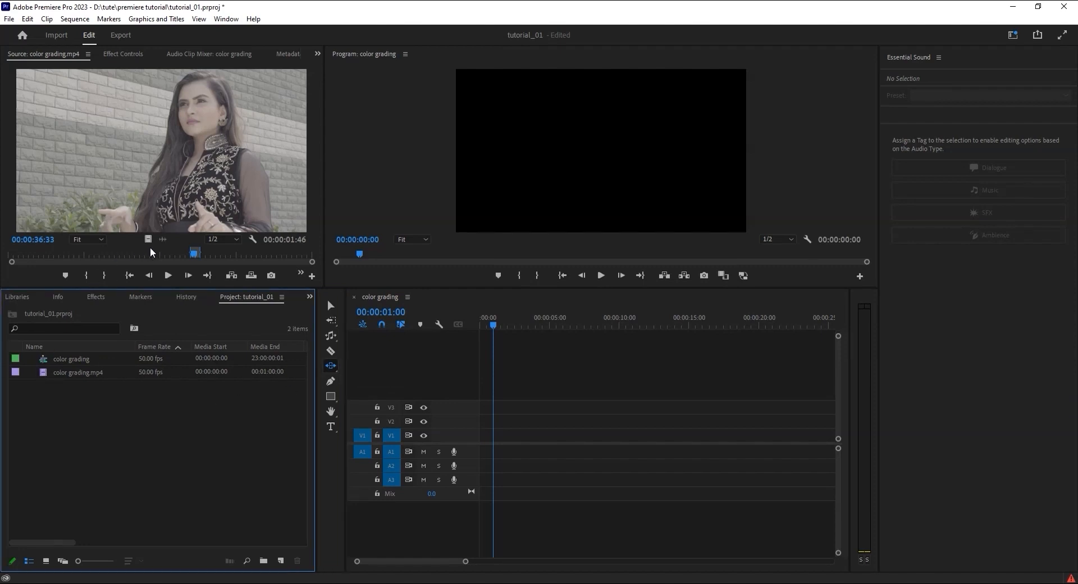
pyautogui.moveTo(199, 257); pyautogui.dragTo(155, 257)
pyautogui.moveTo(55, 267)
pyautogui.mouseDown()
pyautogui.moveTo(26, 269)
pyautogui.moveTo(77, 267)
pyautogui.moveTo(57, 271)
pyautogui.mouseUp()
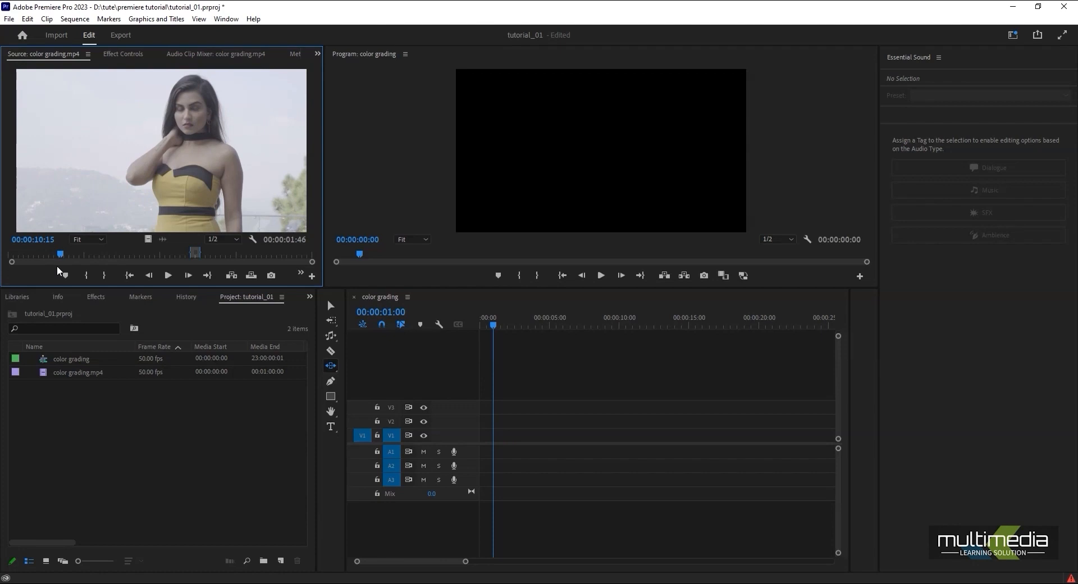
pyautogui.click(87, 275)
pyautogui.moveTo(62, 256); pyautogui.dragTo(101, 257)
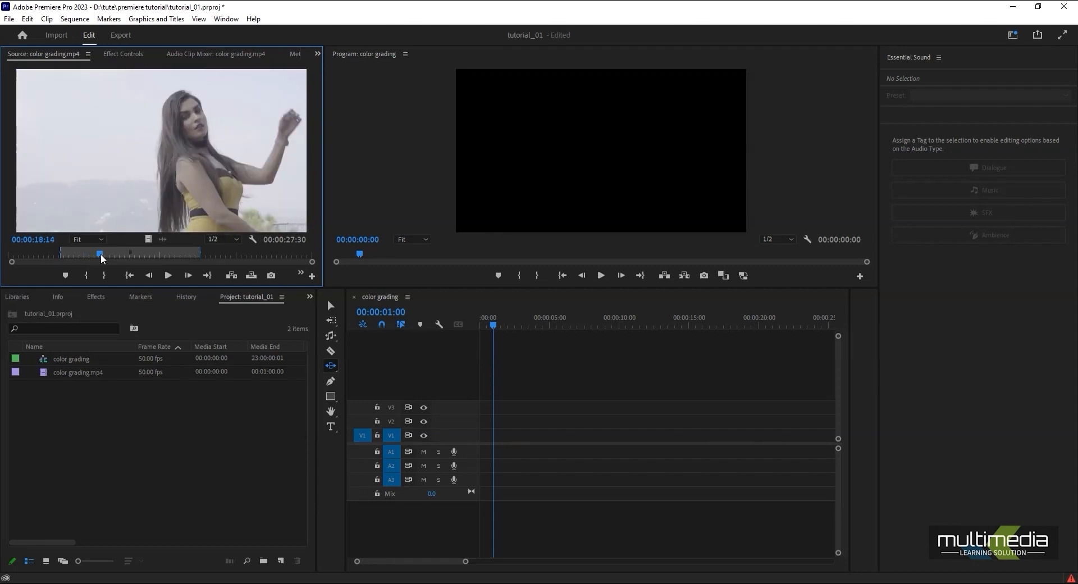
pyautogui.click(106, 275)
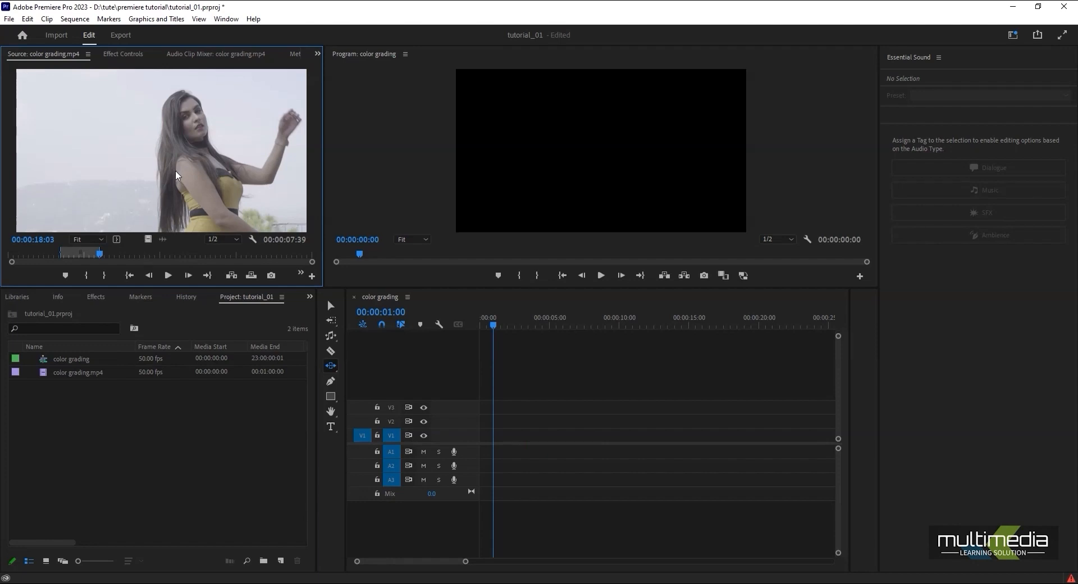
# Place only the video of the marked range at the start of V1 and return the playhead to 00:00:00:00
pyautogui.moveTo(148, 240); pyautogui.dragTo(456, 449)
pyautogui.moveTo(509, 327); pyautogui.dragTo(453, 346)
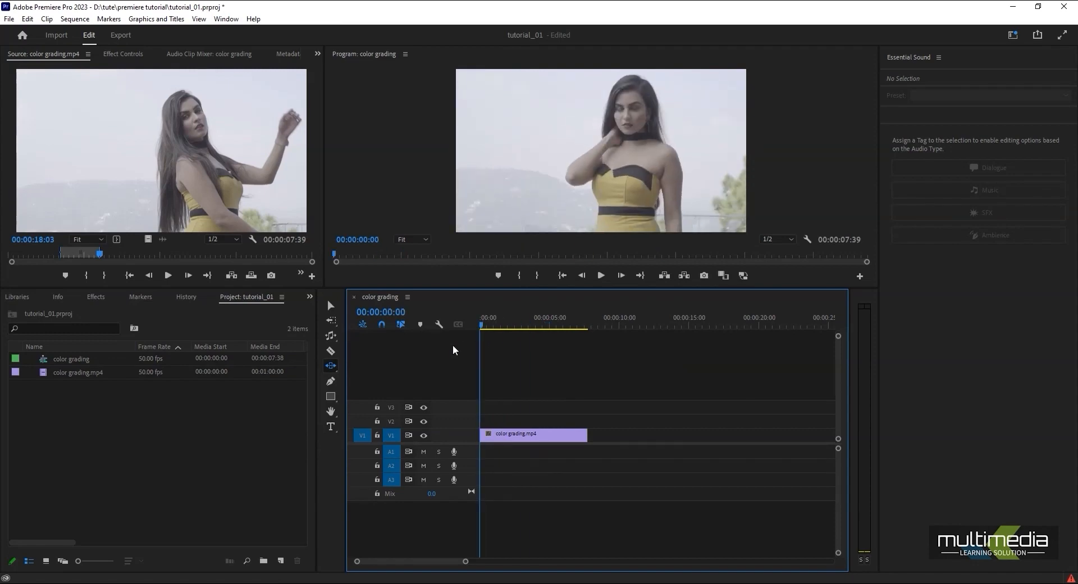
pyautogui.press('=')
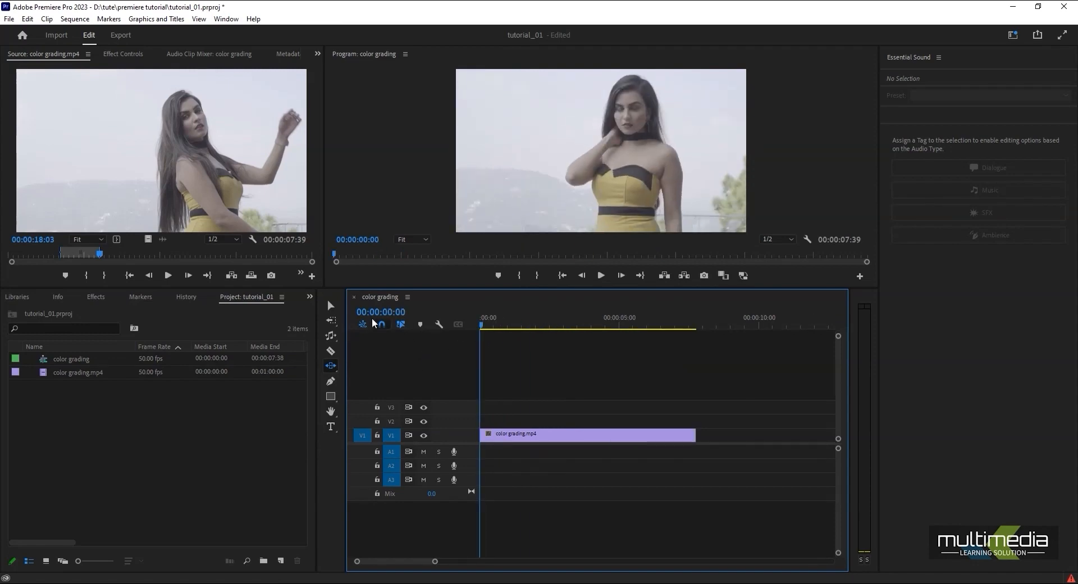
# Mark a second range of color grading.mp4 from 00:00:32:00 to 00:00:35:38 in the source footage
pyautogui.click(331, 306)
pyautogui.moveTo(140, 249); pyautogui.dragTo(170, 257)
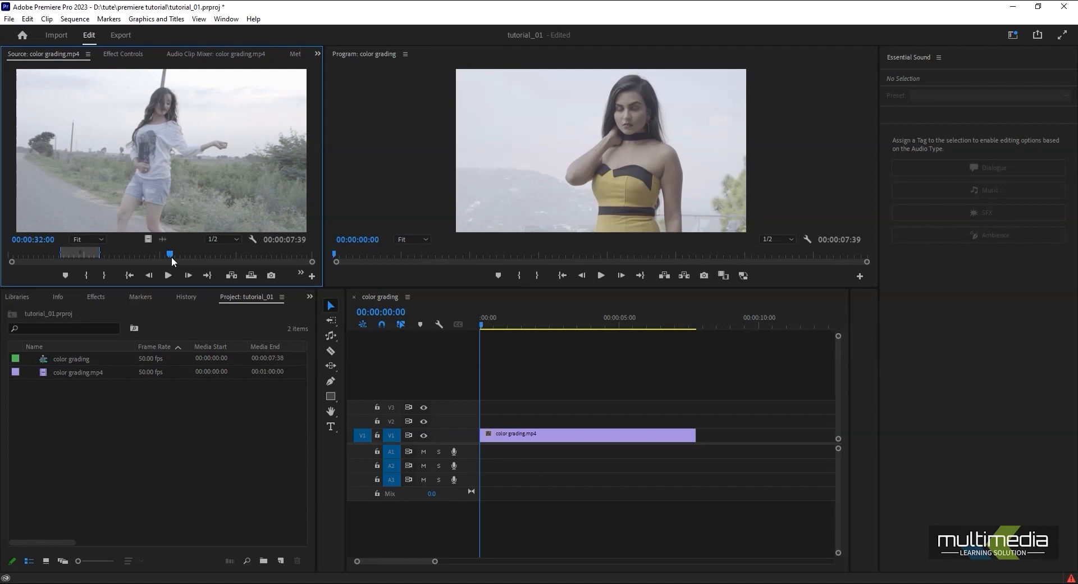
pyautogui.click(86, 275)
pyautogui.moveTo(170, 256); pyautogui.dragTo(188, 258)
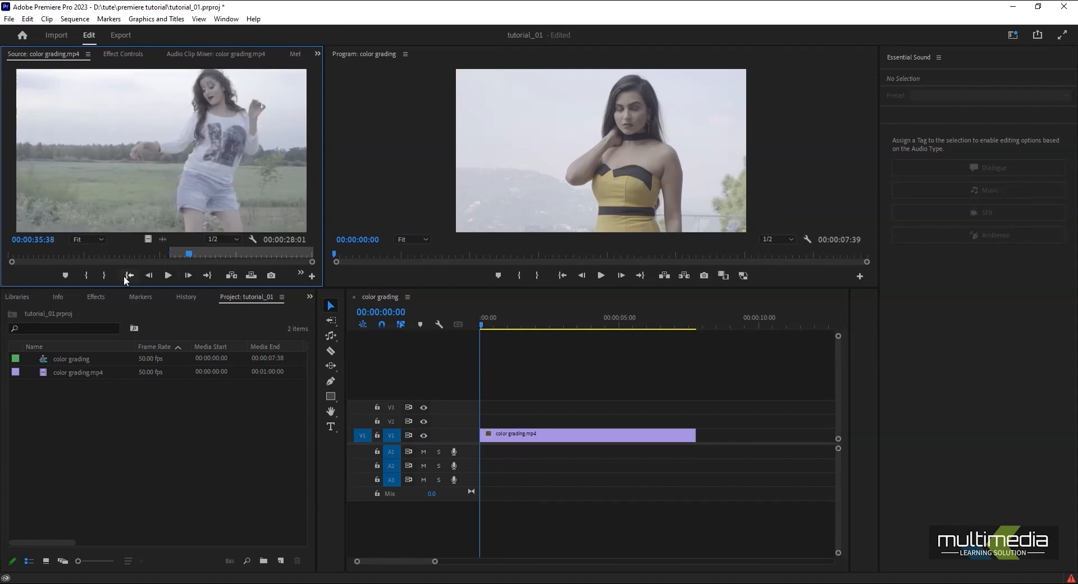
pyautogui.click(104, 275)
pyautogui.moveTo(766, 358); pyautogui.dragTo(729, 438)
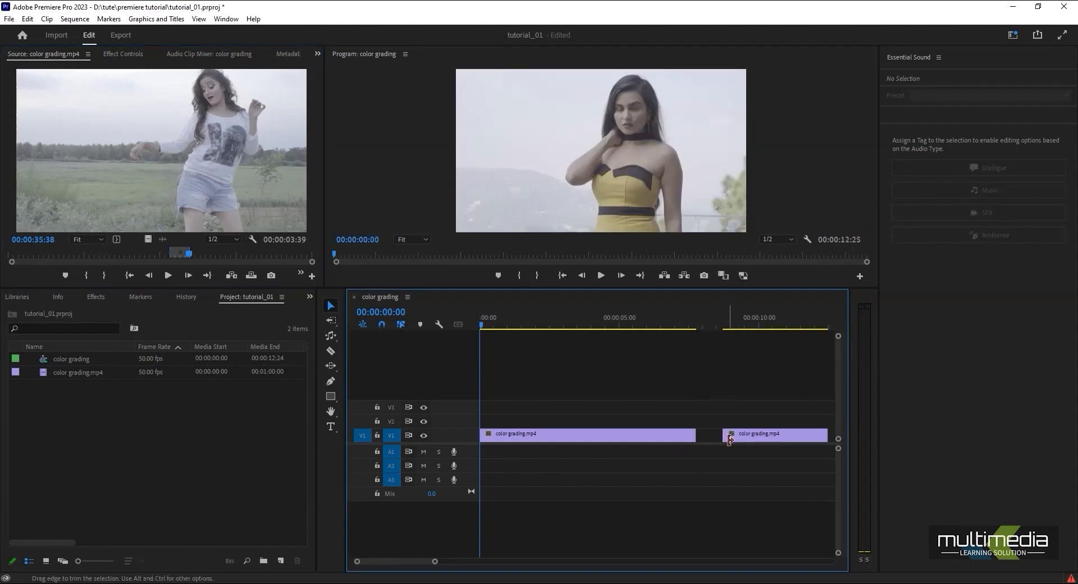
pyautogui.click(764, 433)
pyautogui.press('Delete')
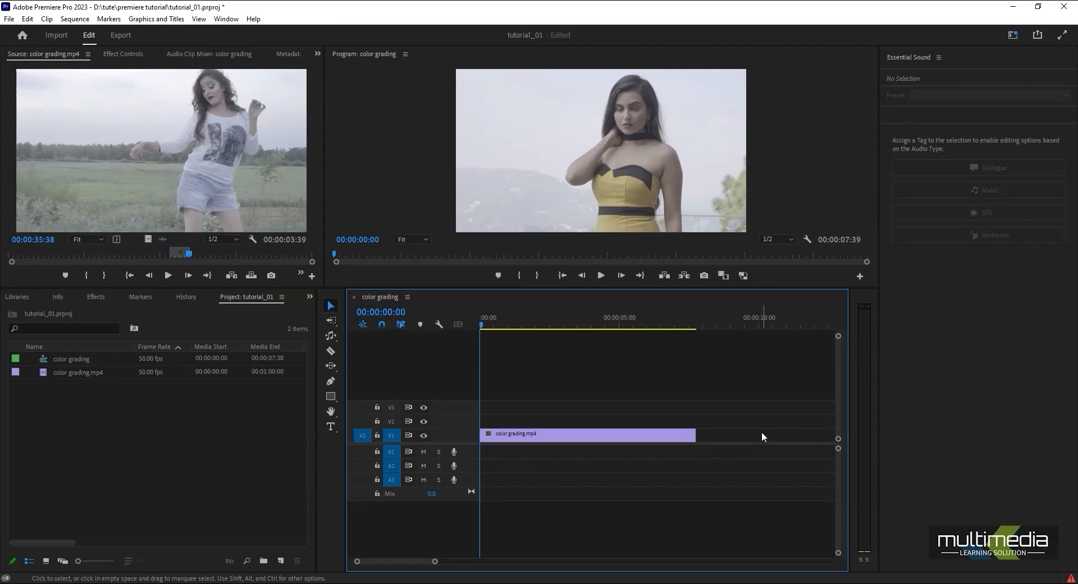
pyautogui.click(231, 275)
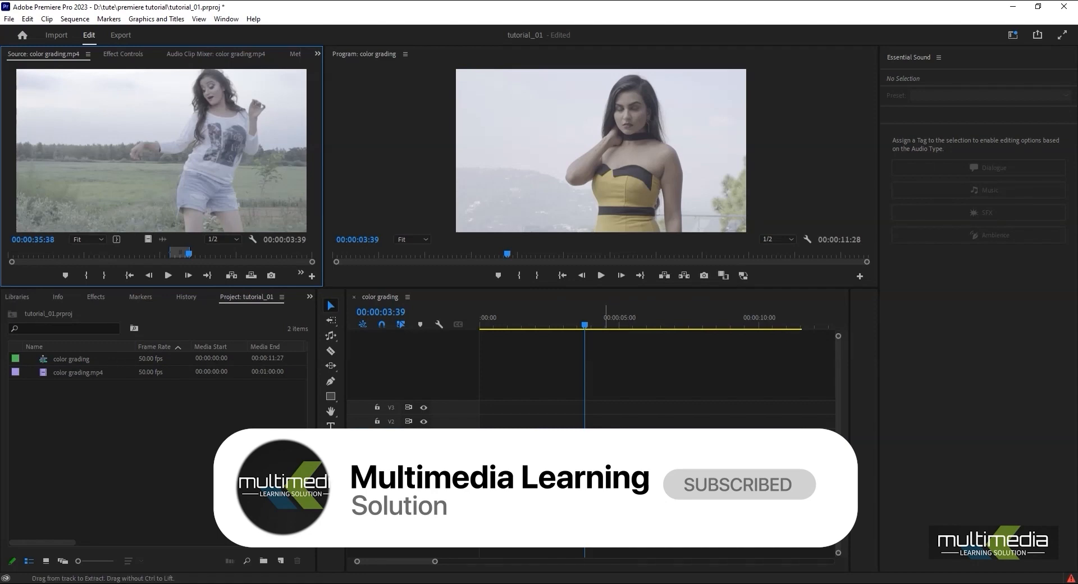
pyautogui.hotkey('ctrl', 'z')
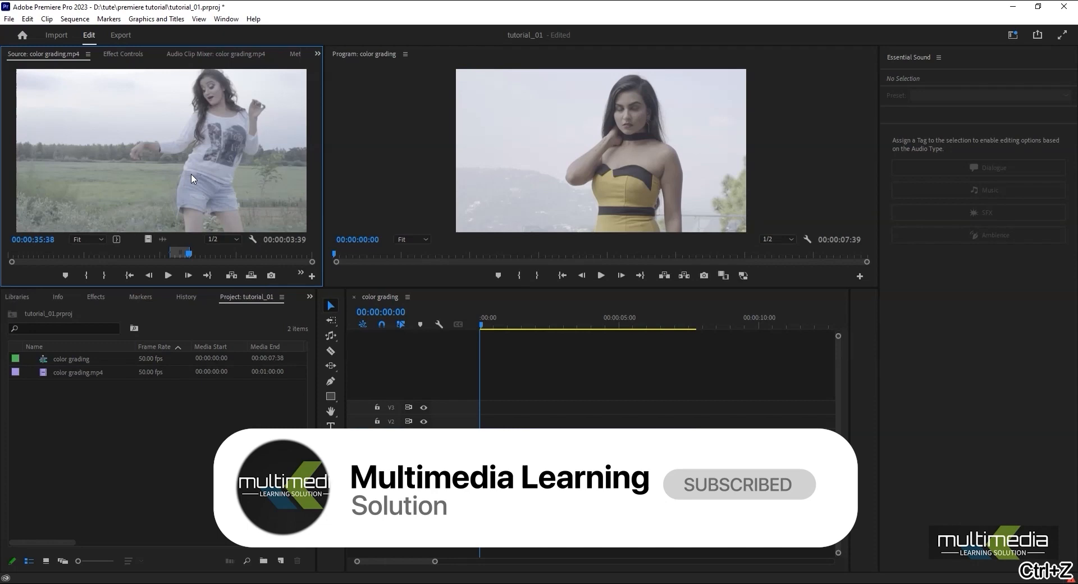
# Place only the video of the second marked range directly after the first V1 clip and scrub to 00:00:03:34
pyautogui.moveTo(148, 239); pyautogui.dragTo(702, 435)
pyautogui.moveTo(750, 325); pyautogui.dragTo(580, 371)
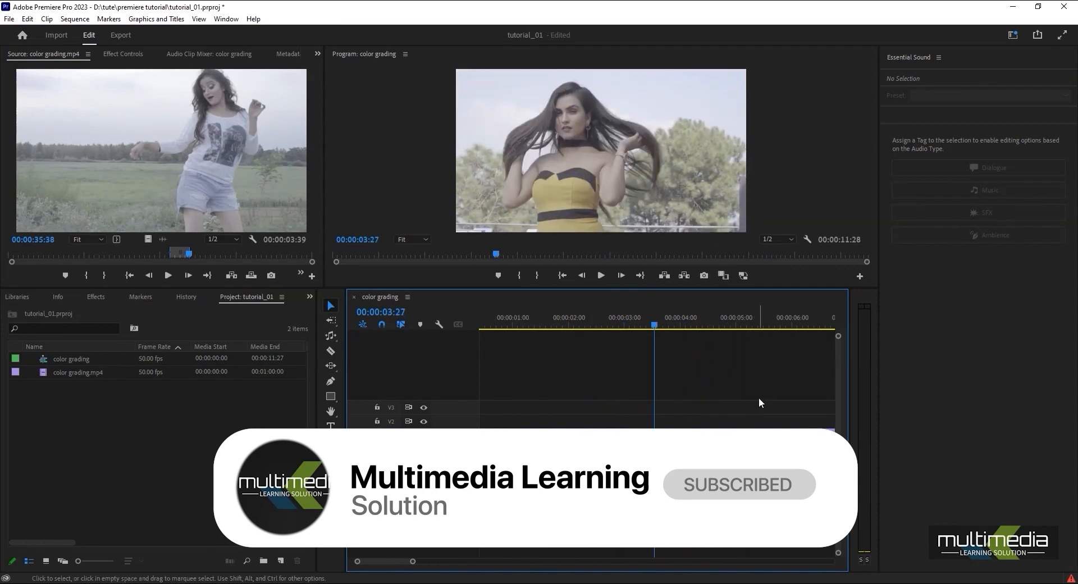
pyautogui.moveTo(601, 336); pyautogui.dragTo(582, 387)
# Slip the first V1 clip toward earlier source footage with the Slip tool and scrub back to the clip's start
pyautogui.click(571, 435)
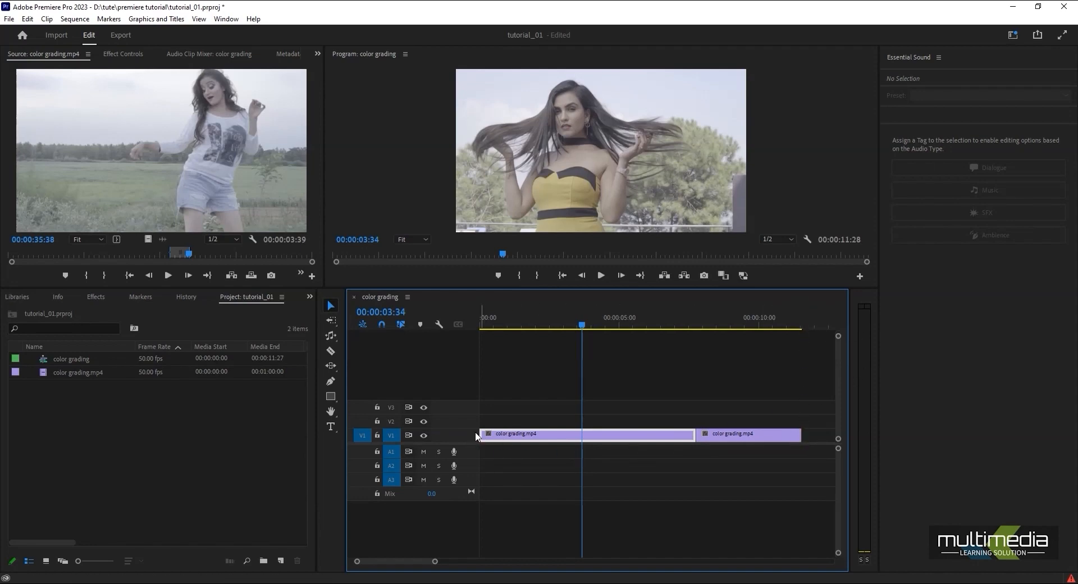
pyautogui.click(331, 365)
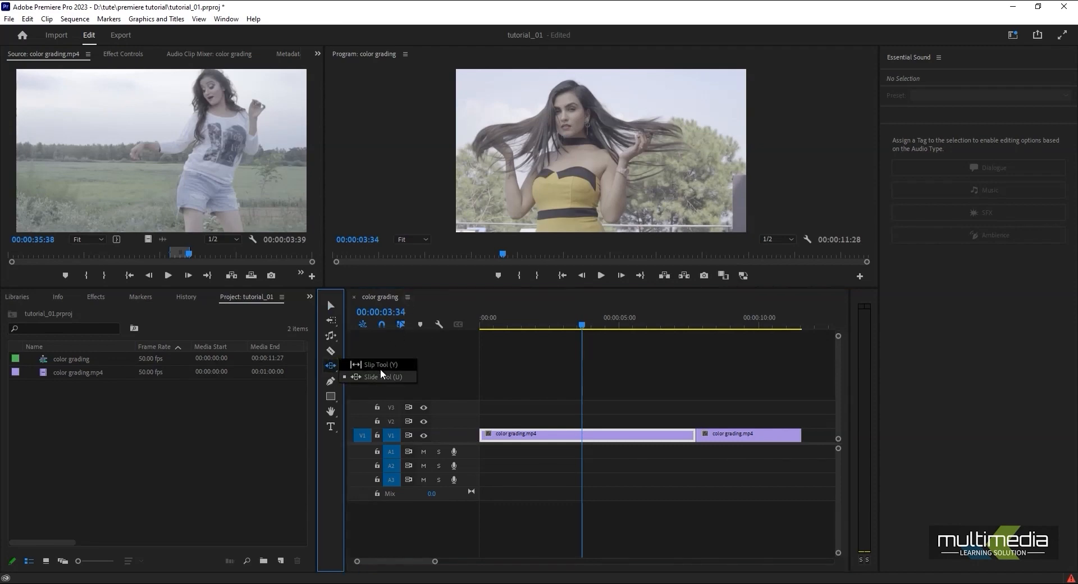
pyautogui.click(380, 367)
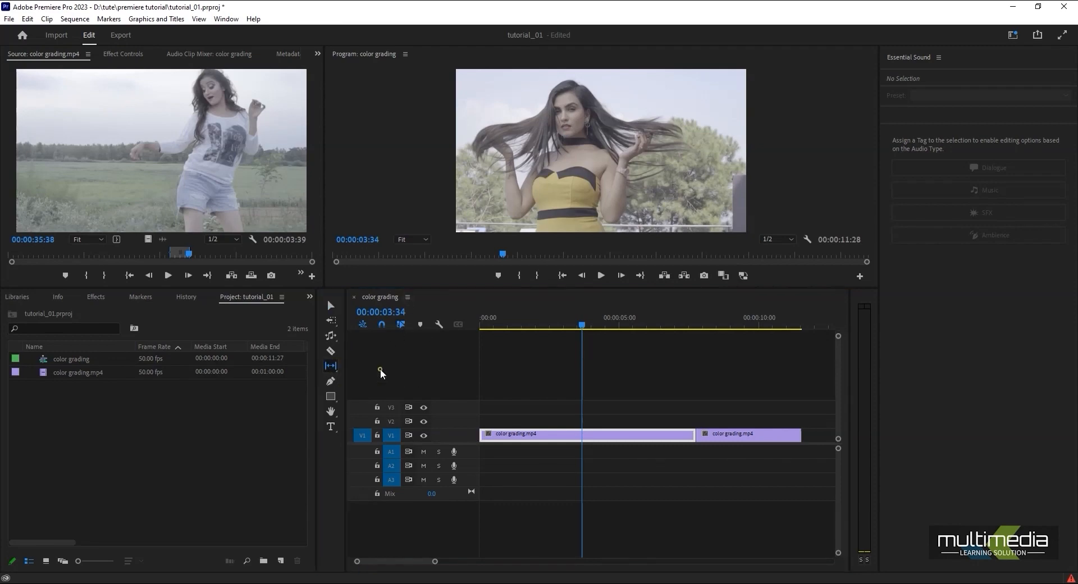
pyautogui.click(694, 435)
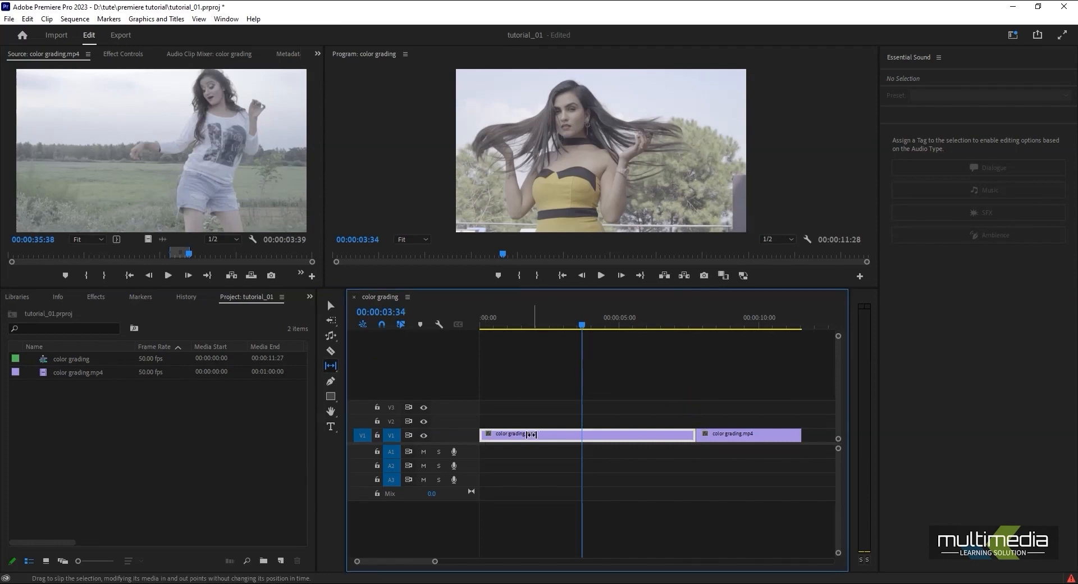
pyautogui.moveTo(511, 436); pyautogui.dragTo(546, 434)
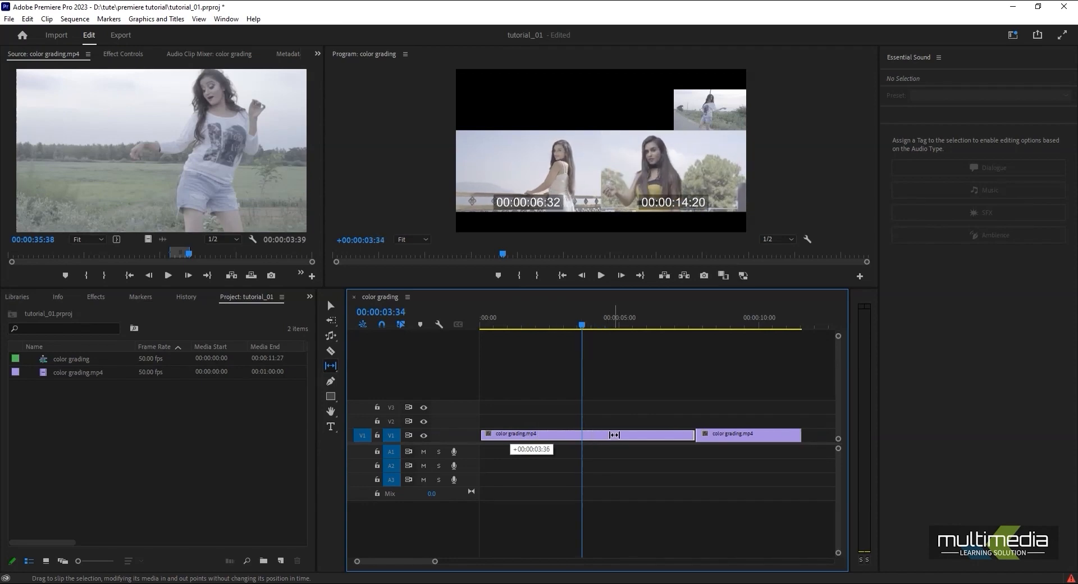
pyautogui.moveTo(641, 434); pyautogui.dragTo(711, 434)
pyautogui.moveTo(583, 325); pyautogui.dragTo(484, 352)
# Slip the first V1 clip further toward earlier source footage and scrub through it to 00:00:04:15
pyautogui.moveTo(529, 433); pyautogui.dragTo(553, 437)
pyautogui.click(633, 324)
pyautogui.moveTo(639, 350); pyautogui.dragTo(525, 378)
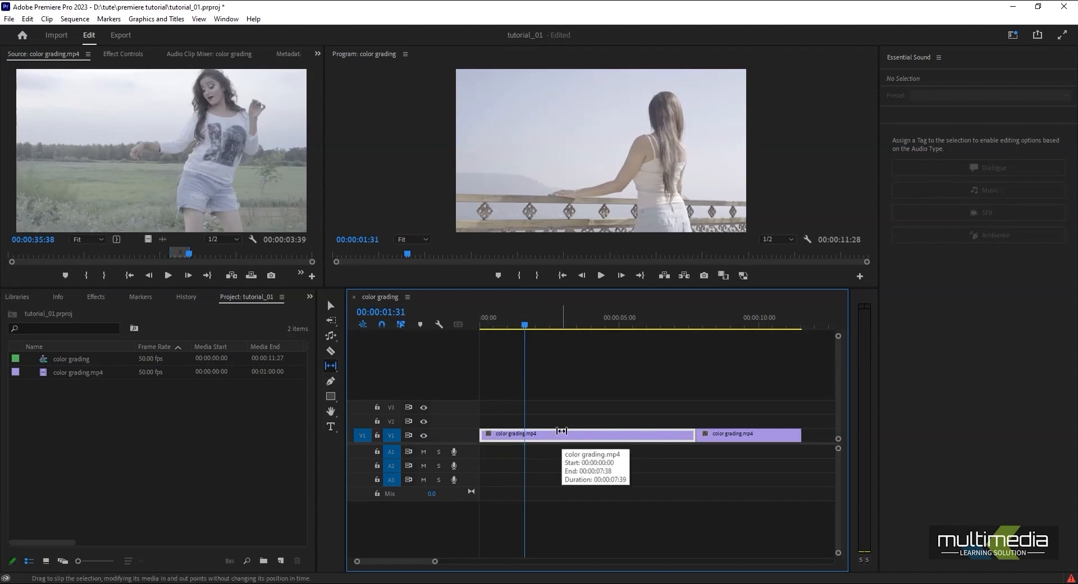
pyautogui.moveTo(517, 318); pyautogui.dragTo(599, 326)
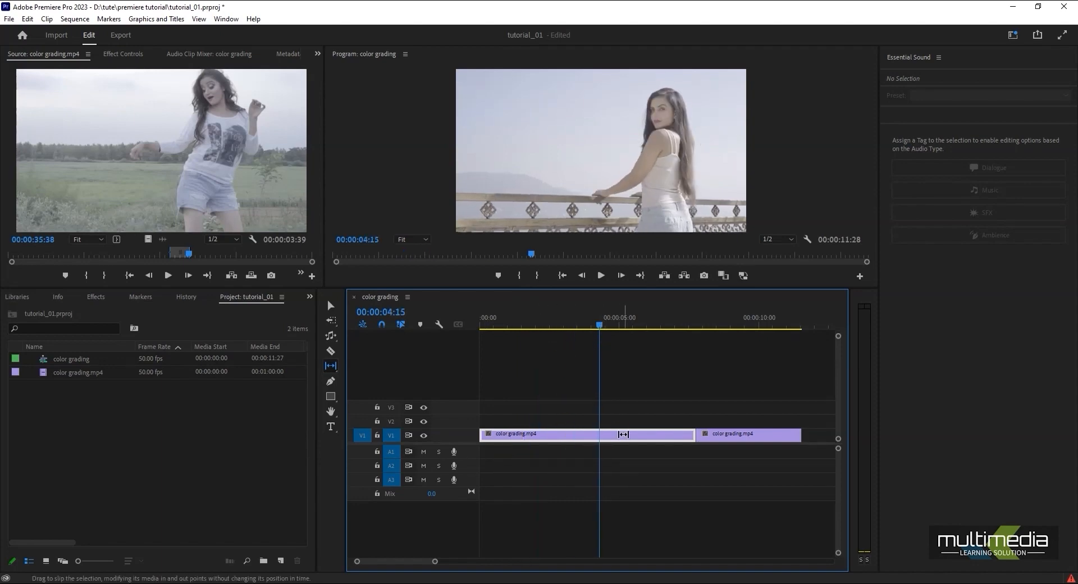
# Slip the first V1 clip toward later source footage in two passes, scrubbing the sequence after each one
pyautogui.moveTo(635, 434); pyautogui.dragTo(292, 444)
pyautogui.moveTo(617, 331); pyautogui.dragTo(590, 340)
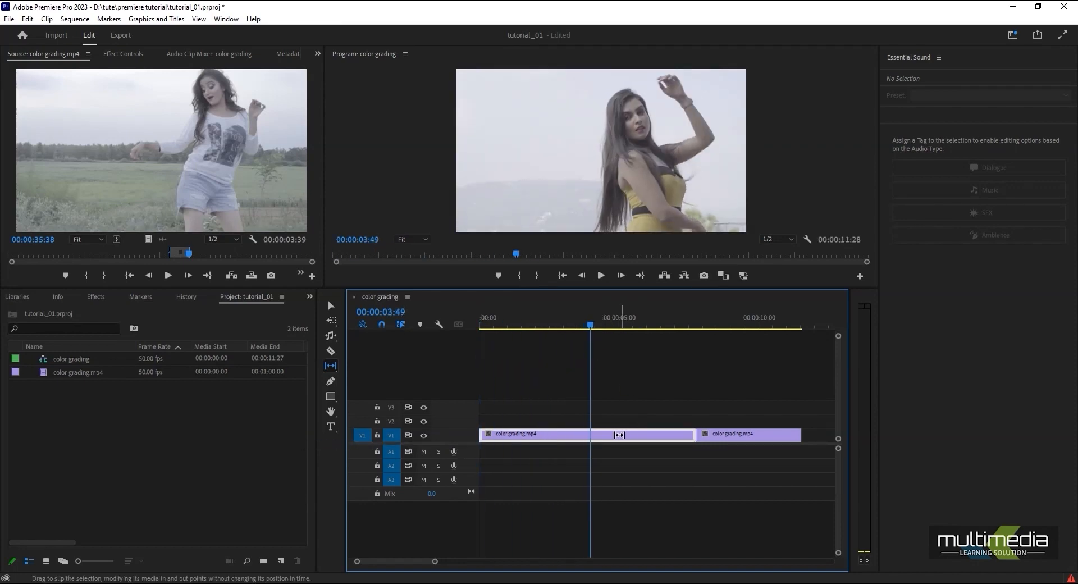
pyautogui.moveTo(619, 435); pyautogui.dragTo(440, 435)
pyautogui.moveTo(590, 327); pyautogui.dragTo(642, 387)
# Slip the first V1 clip back toward earlier source footage in two passes and return the playhead to 00:00:00:00
pyautogui.moveTo(589, 435); pyautogui.dragTo(666, 385)
pyautogui.moveTo(566, 326); pyautogui.dragTo(477, 342)
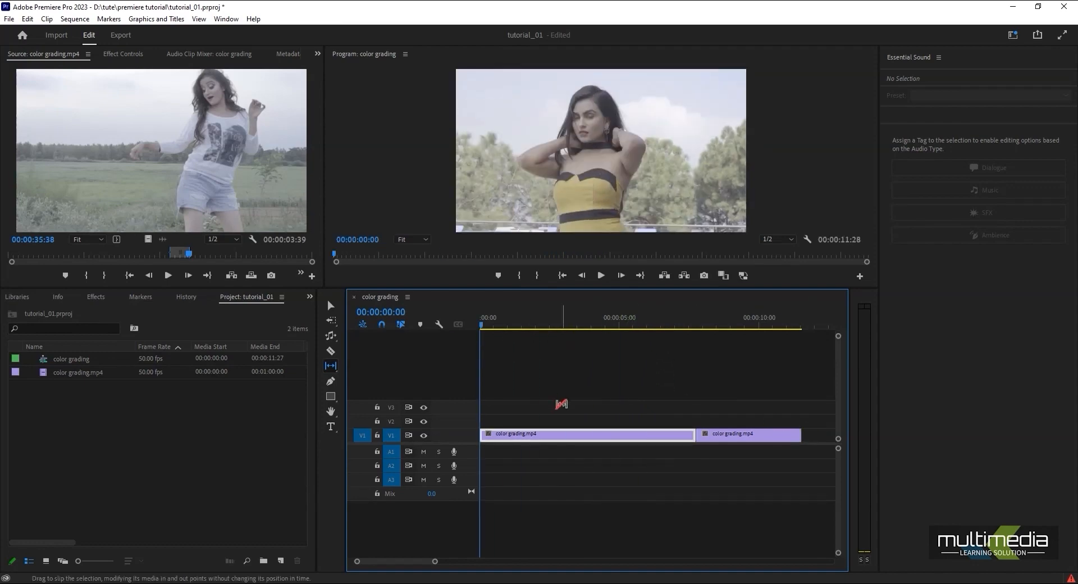
pyautogui.moveTo(561, 337); pyautogui.dragTo(583, 348)
pyautogui.moveTo(568, 434); pyautogui.dragTo(687, 439)
pyautogui.moveTo(608, 323); pyautogui.dragTo(473, 369)
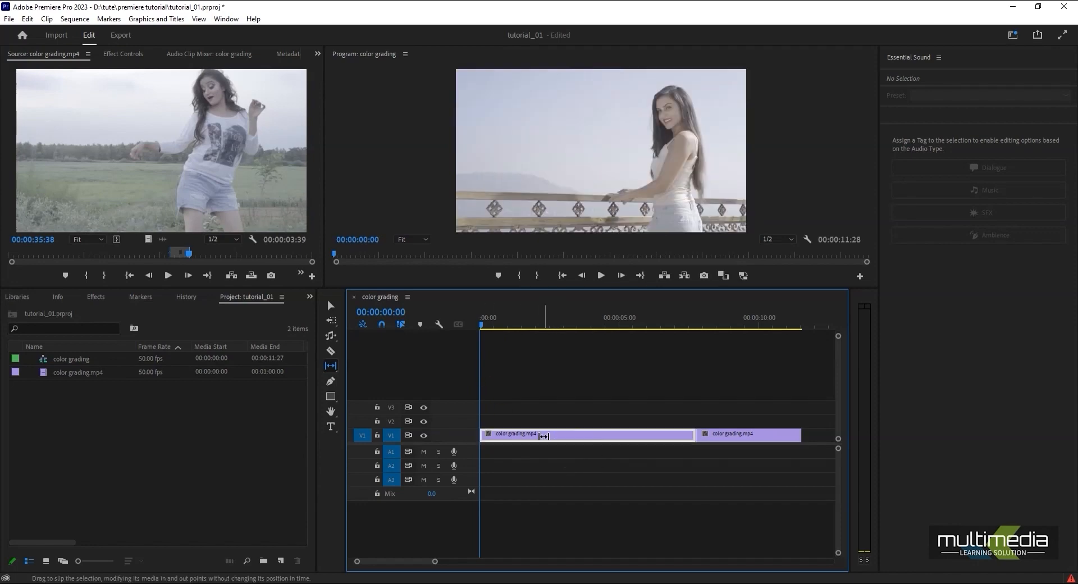
# Slip the first V1 clip slightly toward later source footage and scrub to 00:00:04:25
pyautogui.moveTo(537, 436); pyautogui.dragTo(514, 427)
pyautogui.moveTo(489, 343); pyautogui.dragTo(567, 389)
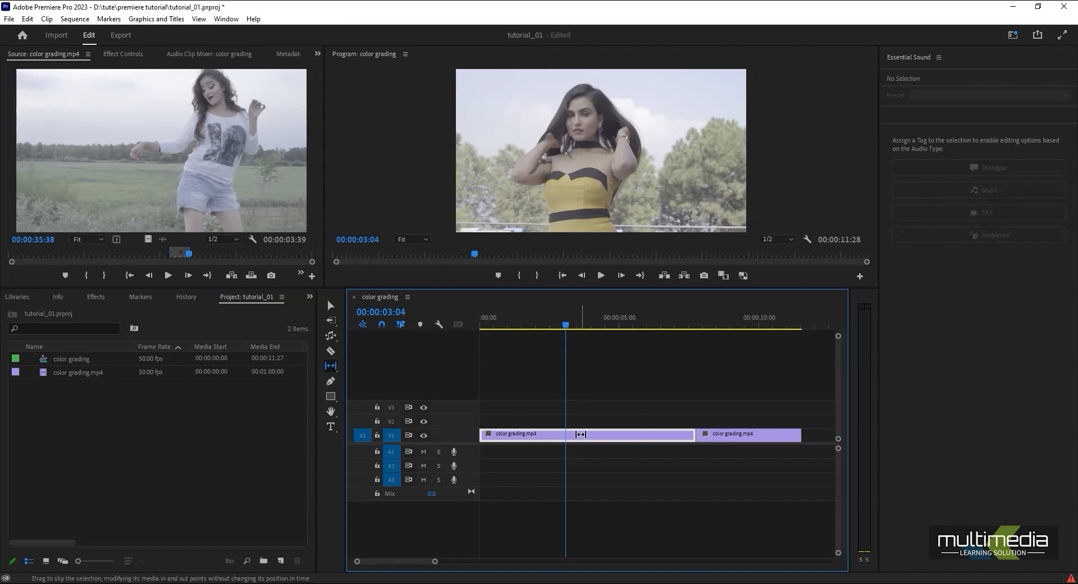
pyautogui.moveTo(564, 325); pyautogui.dragTo(604, 360)
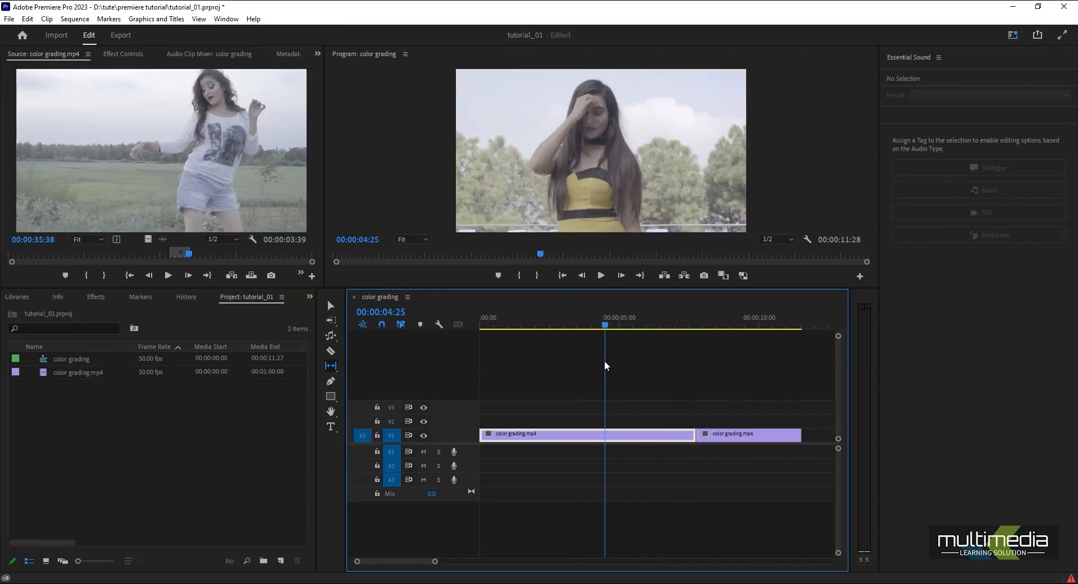
# Try sliding the first V1 clip later and the second one earlier with the Slide tool, undoing each move
pyautogui.click(328, 364)
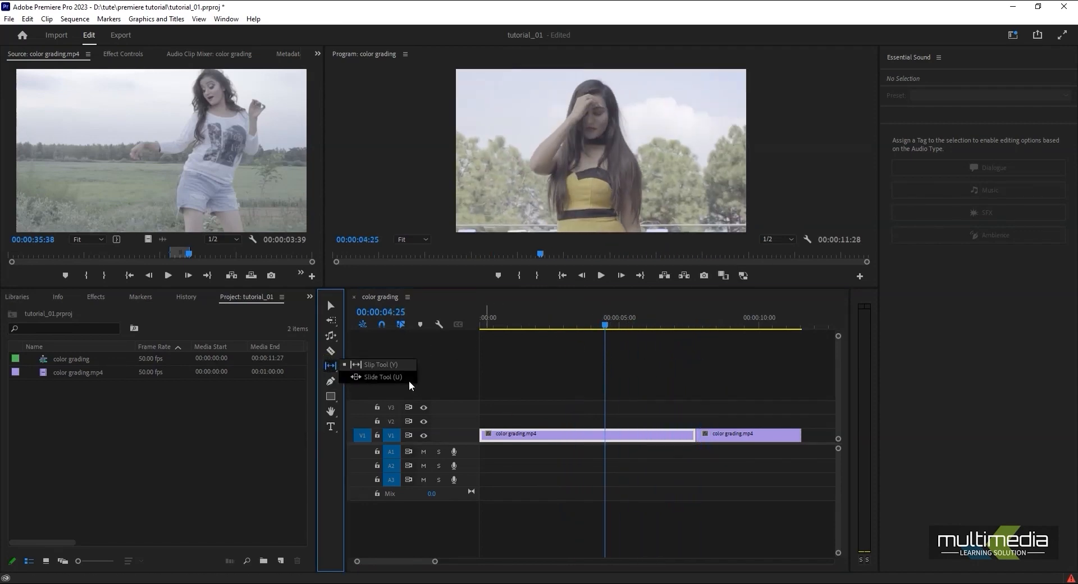
pyautogui.click(392, 376)
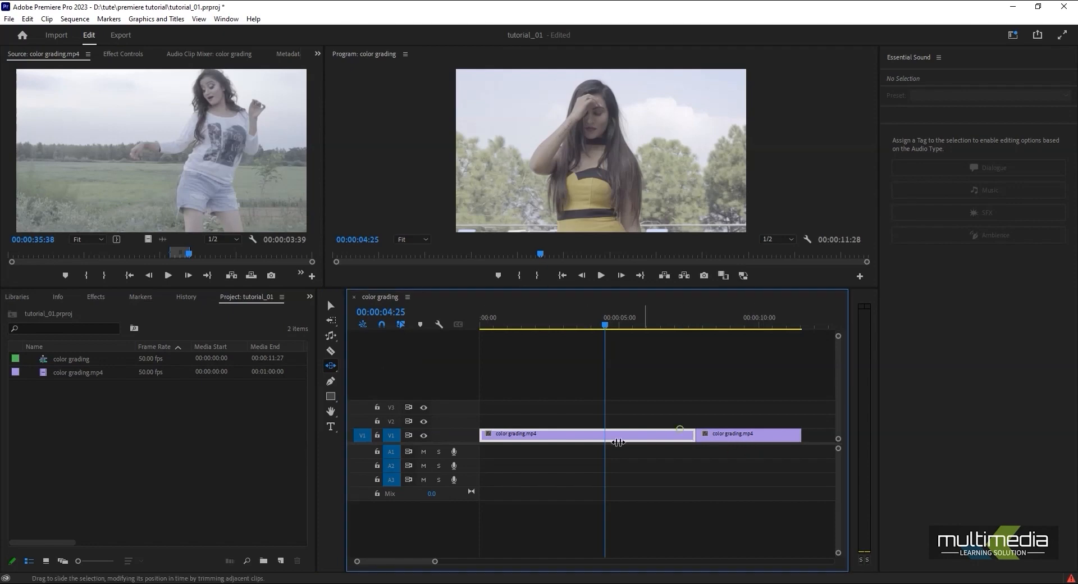
pyautogui.moveTo(602, 436); pyautogui.dragTo(677, 453)
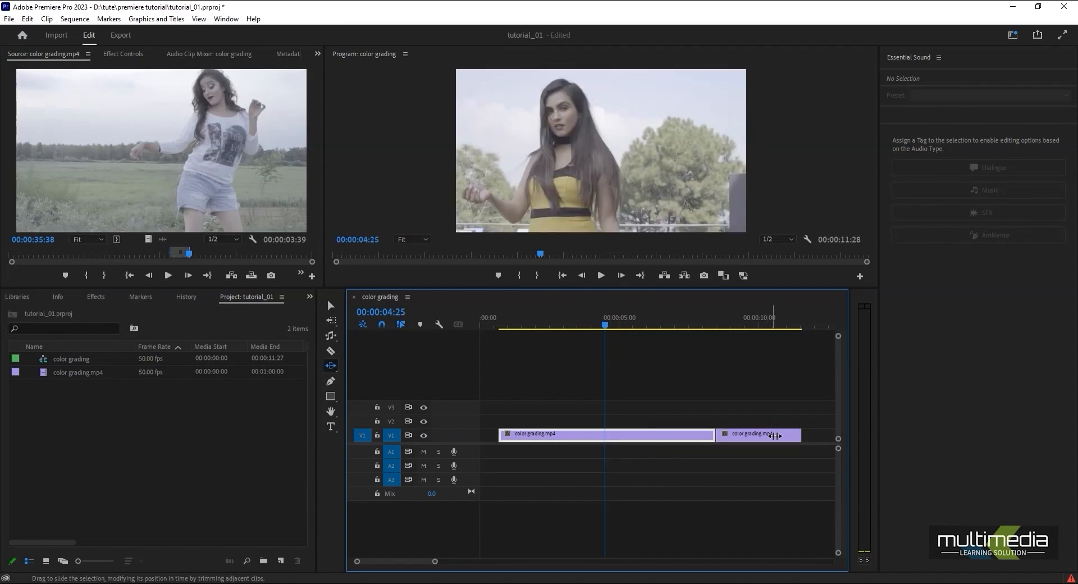
pyautogui.hotkey('ctrl', 'z')
pyautogui.moveTo(774, 437); pyautogui.dragTo(689, 445)
pyautogui.hotkey('ctrl', 'z')
# Slide the first V1 clip slightly earlier, and undo the recent edits while keeping both clips on V1
pyautogui.moveTo(614, 436)
pyautogui.mouseDown()
pyautogui.moveTo(768, 450)
pyautogui.moveTo(602, 435)
pyautogui.mouseUp()
pyautogui.hotkey('ctrl', 'z')
pyautogui.hotkey('ctrl', 'z')
pyautogui.hotkey('ctrl', 'z')
pyautogui.hotkey('ctrl', 'z')
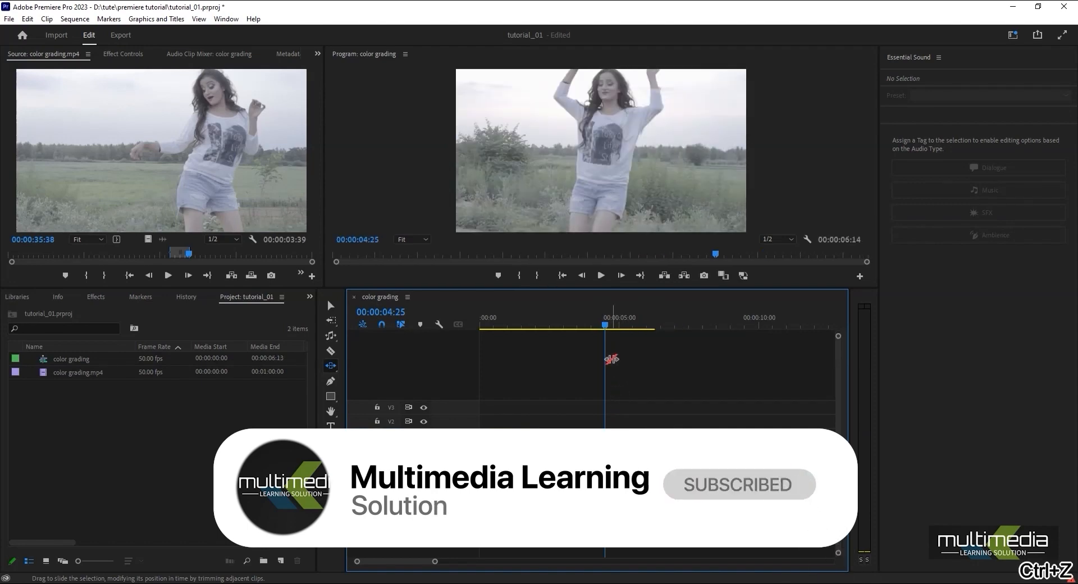
pyautogui.hotkey('ctrl', 'z')
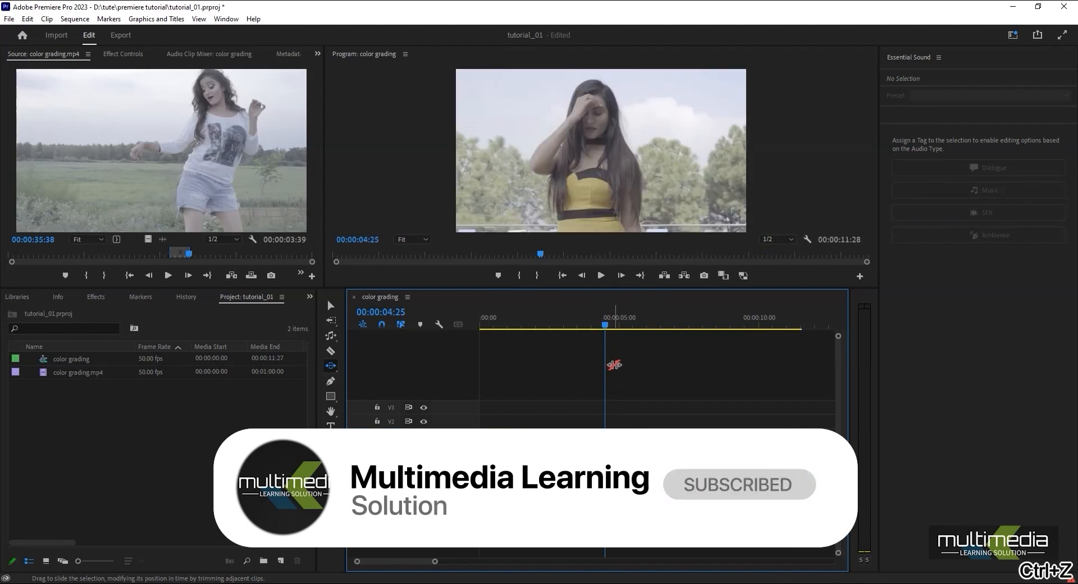
# Draw a closed, curved leaf shape across the program frame at 00:00:02:05 with the Pen tool
pyautogui.click(336, 367)
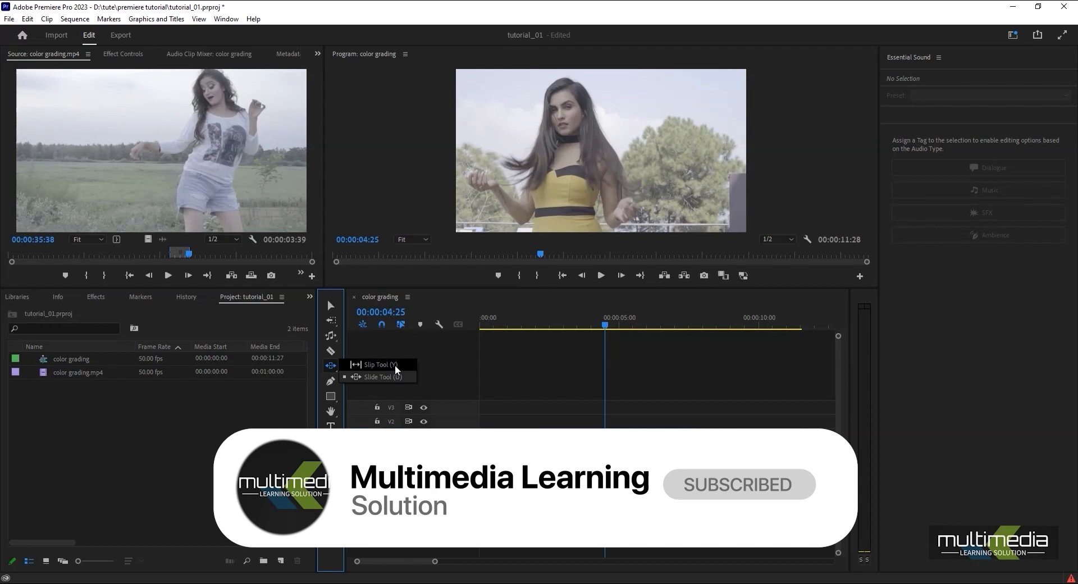
pyautogui.click(331, 306)
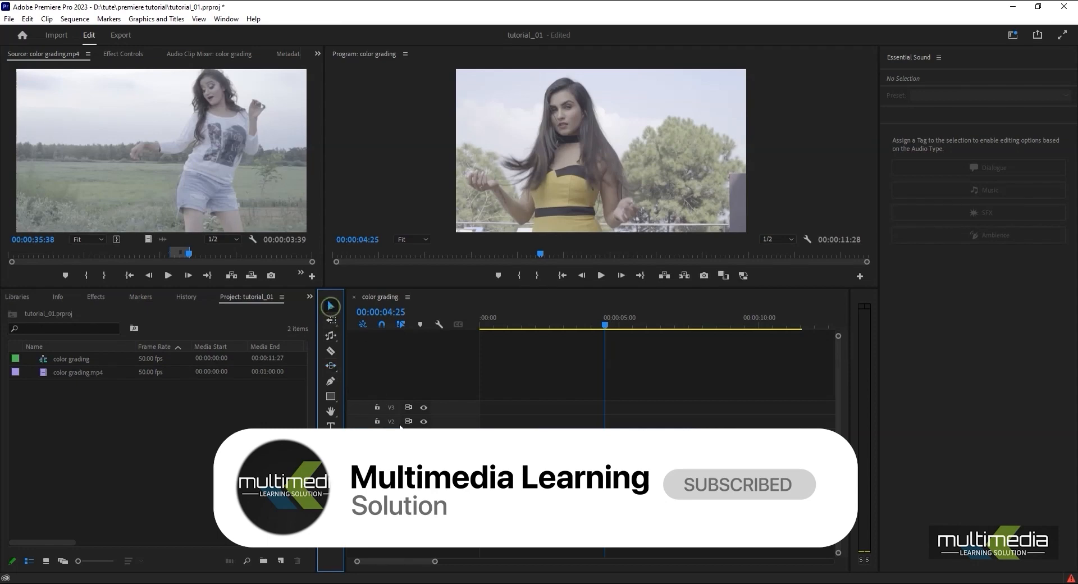
pyautogui.click(330, 382)
pyautogui.click(538, 321)
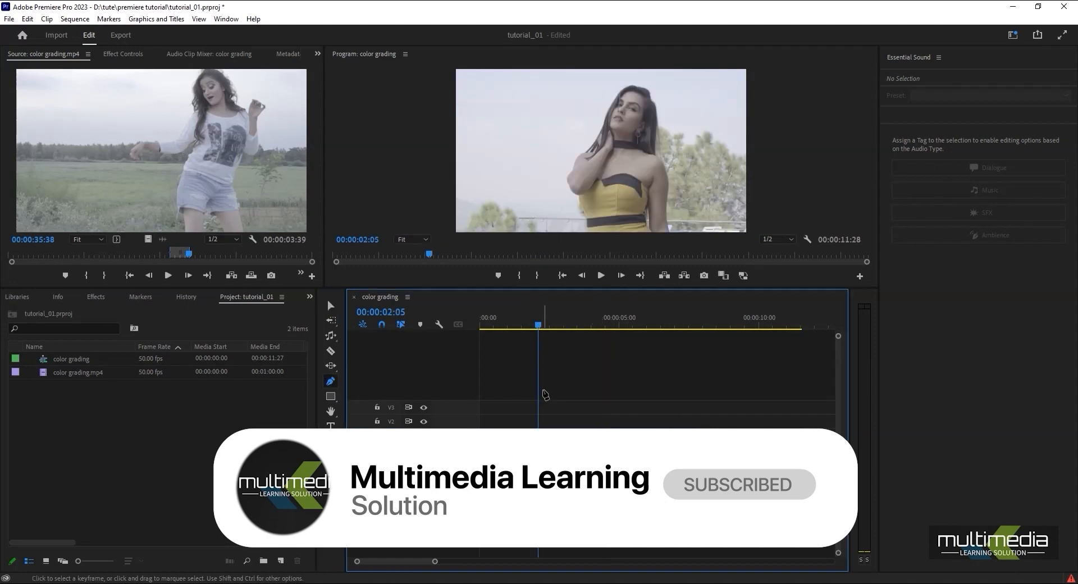
pyautogui.click(514, 175)
pyautogui.moveTo(631, 139); pyautogui.dragTo(715, 178)
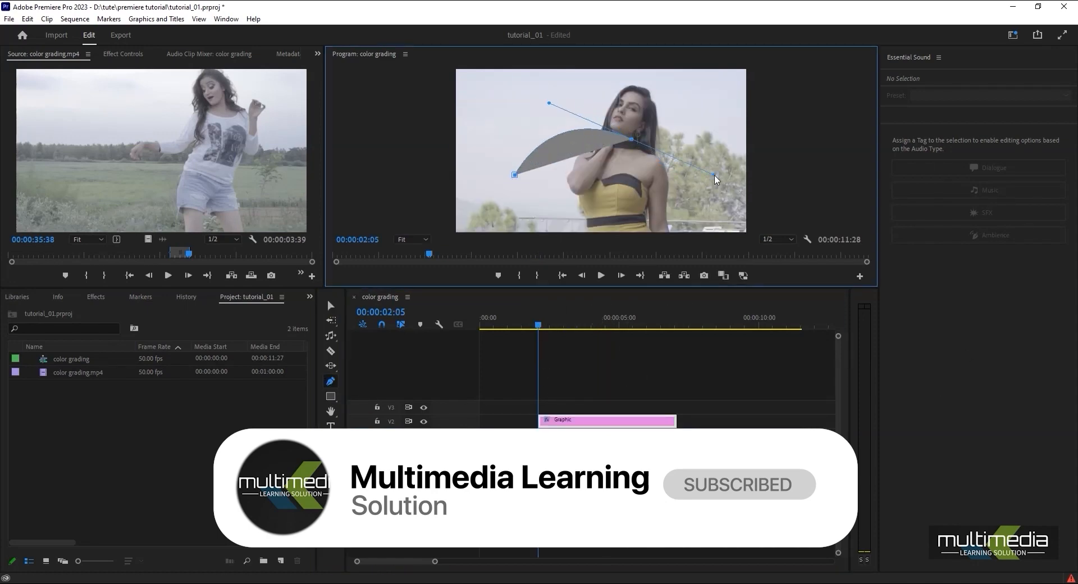
pyautogui.click(721, 123)
pyautogui.moveTo(642, 197); pyautogui.dragTo(533, 212)
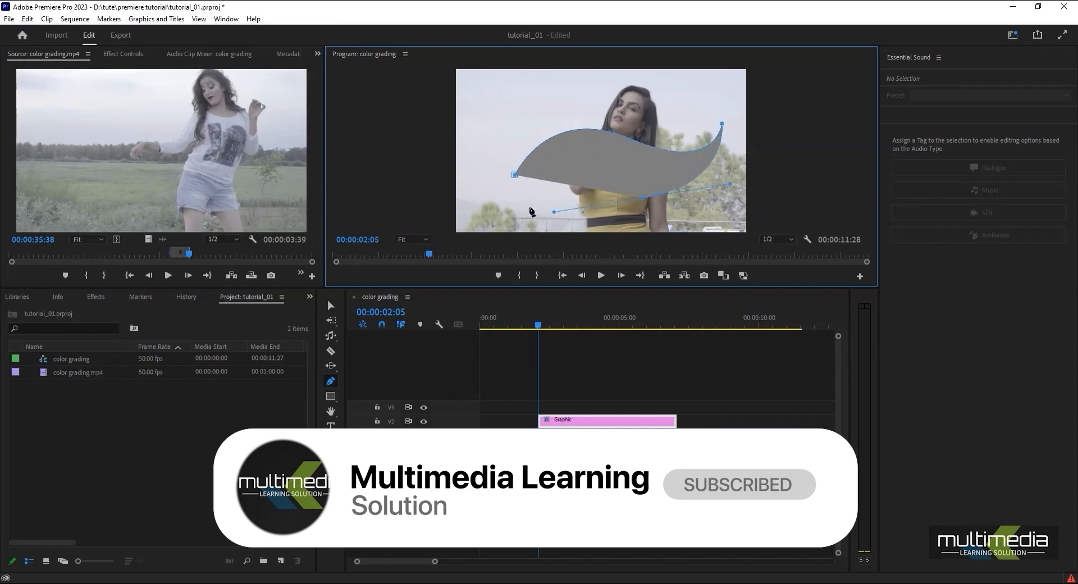
pyautogui.click(514, 176)
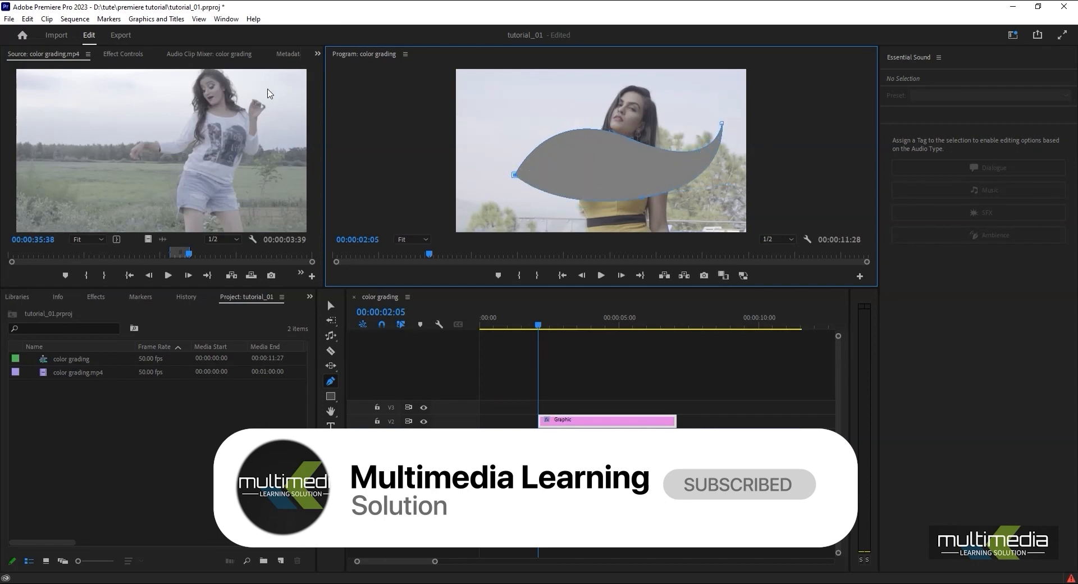
# Shrink the leaf shape and rotate it nearly upright in the empty sky beside the woman
pyautogui.click(329, 308)
pyautogui.moveTo(608, 164)
pyautogui.mouseDown()
pyautogui.moveTo(553, 160)
pyautogui.moveTo(605, 176)
pyautogui.mouseUp()
pyautogui.moveTo(716, 139); pyautogui.dragTo(549, 165)
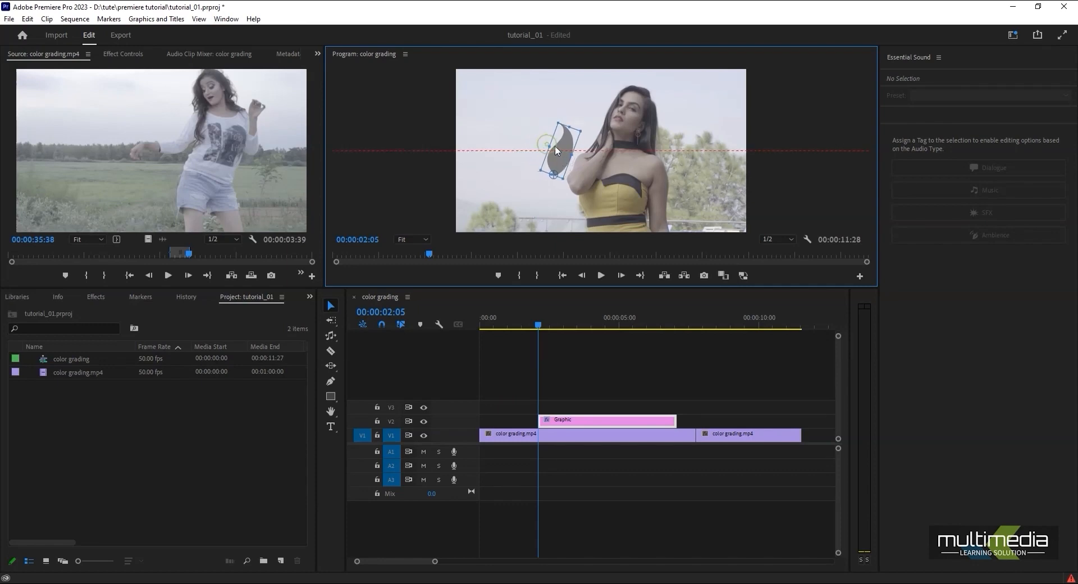
# Duplicate the leaf graphic onto V3 and arrange the two leaves as a fanned pair joined at their bases
pyautogui.moveTo(567, 424); pyautogui.dragTo(566, 409)
pyautogui.moveTo(544, 140)
pyautogui.mouseDown()
pyautogui.moveTo(596, 147)
pyautogui.moveTo(553, 147)
pyautogui.mouseUp()
pyautogui.click(564, 418)
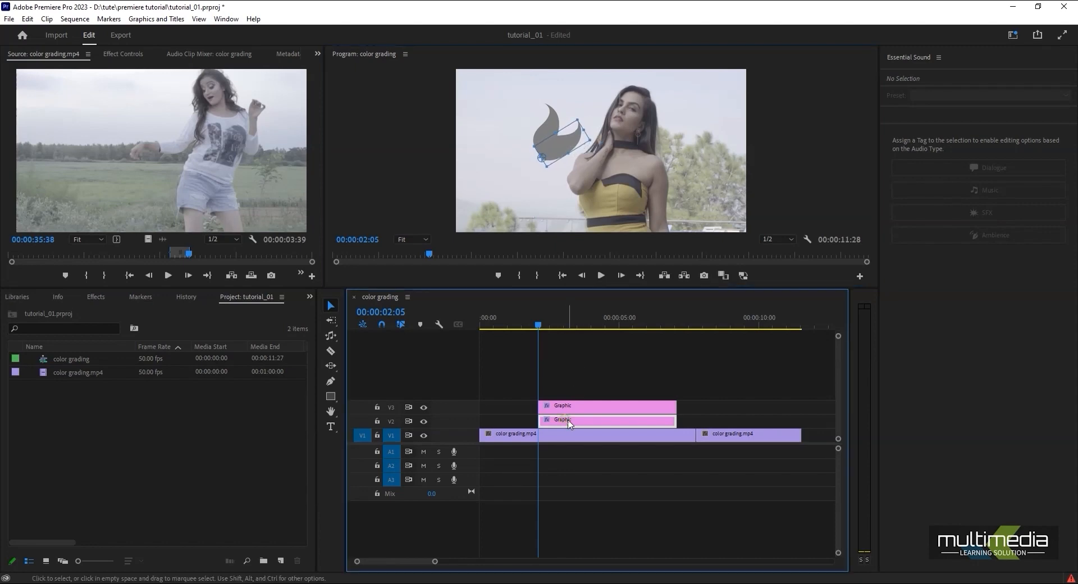
# Set the fill of the leaf graphic on V2 to red FF0000
pyautogui.click(131, 54)
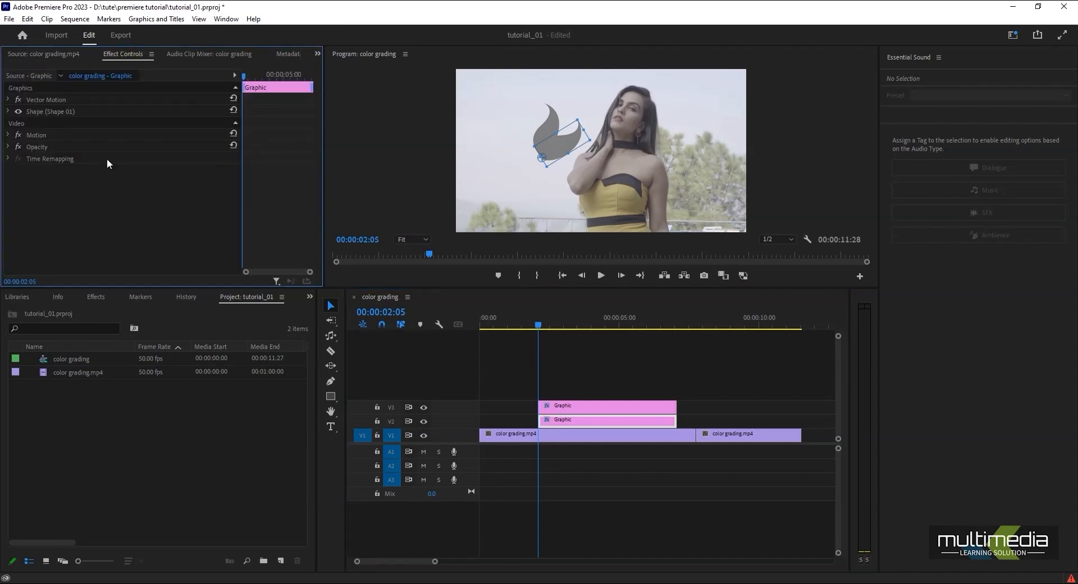
pyautogui.click(8, 113)
pyautogui.click(58, 180)
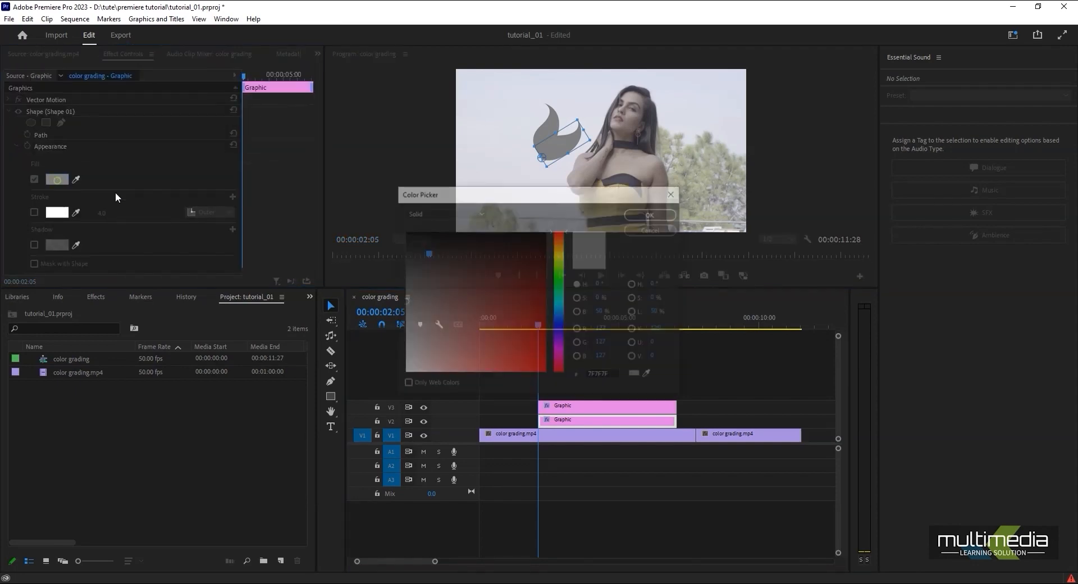
pyautogui.moveTo(498, 338)
pyautogui.mouseDown()
pyautogui.moveTo(565, 396)
pyautogui.moveTo(571, 387)
pyautogui.mouseUp()
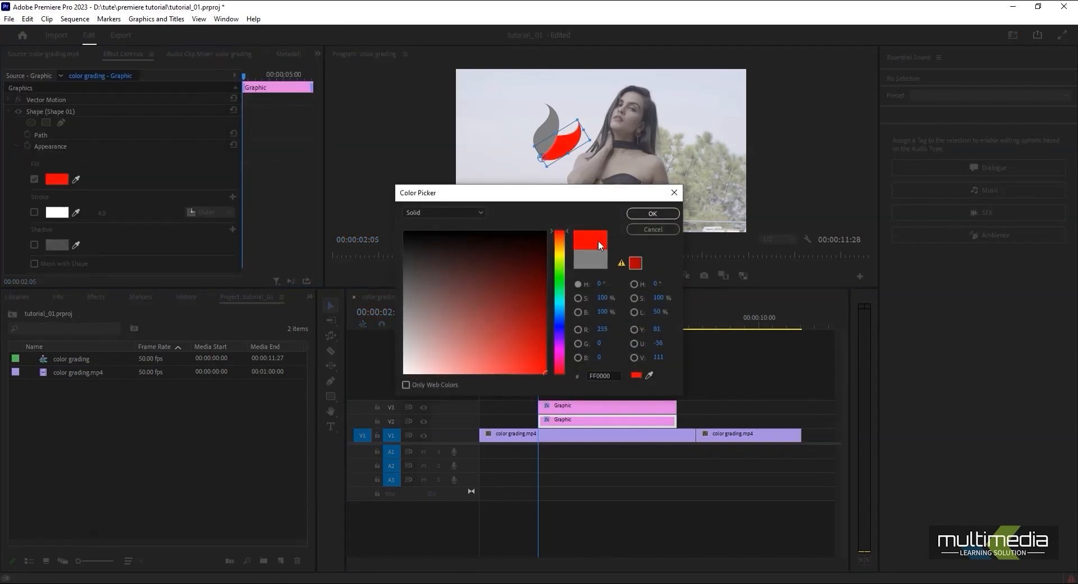
pyautogui.click(651, 213)
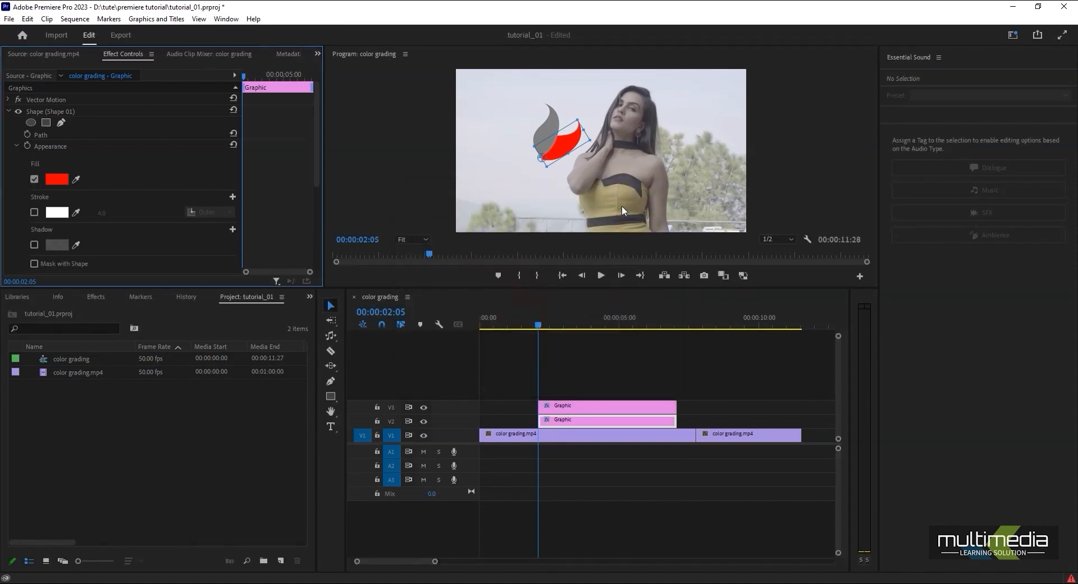
# Set the fill of the leaf graphic on V3 to bright green
pyautogui.click(574, 407)
pyautogui.click(7, 111)
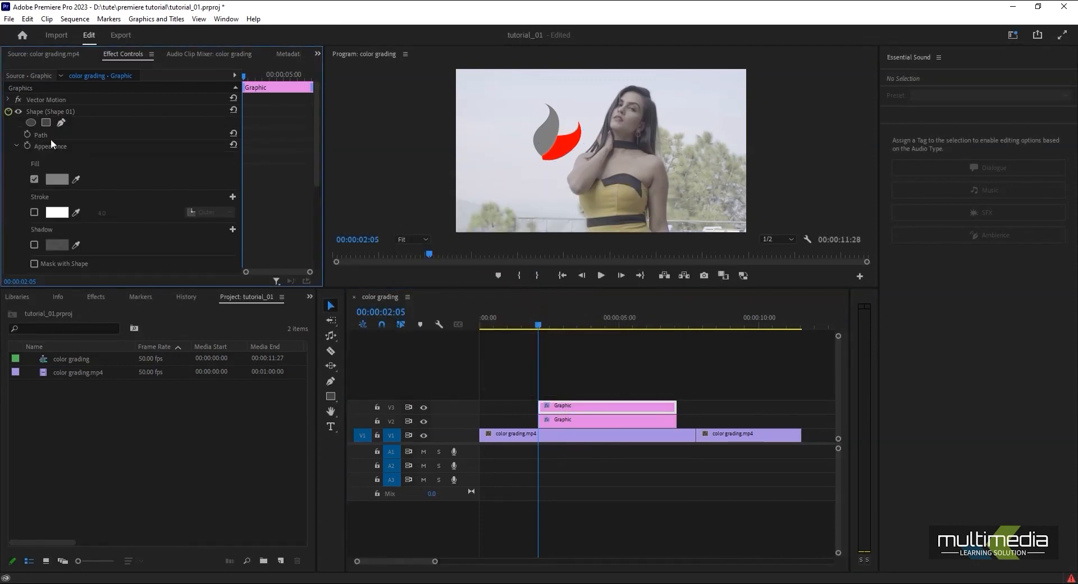
pyautogui.click(58, 179)
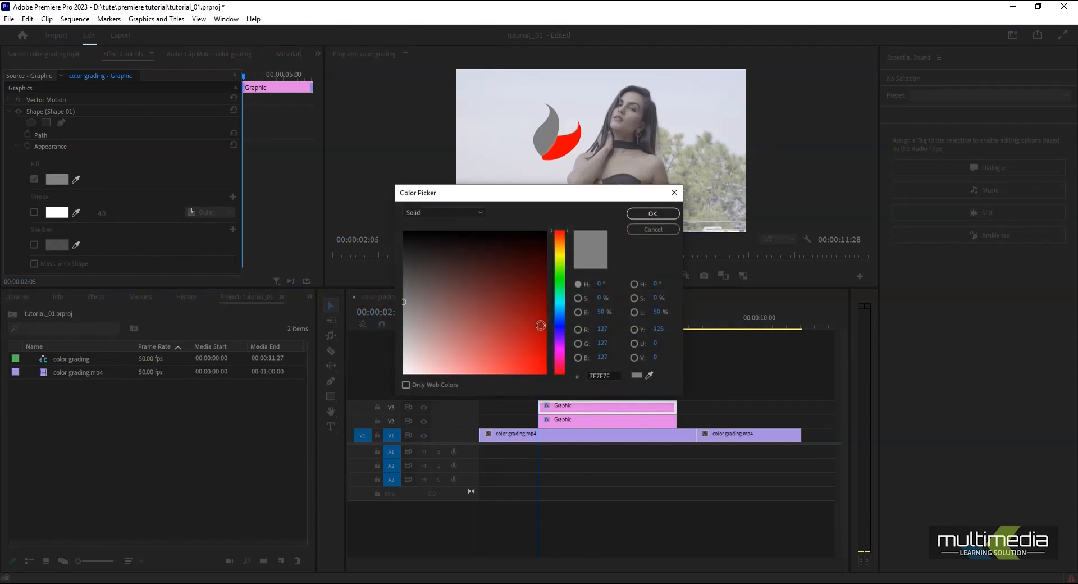
pyautogui.click(557, 275)
pyautogui.click(632, 216)
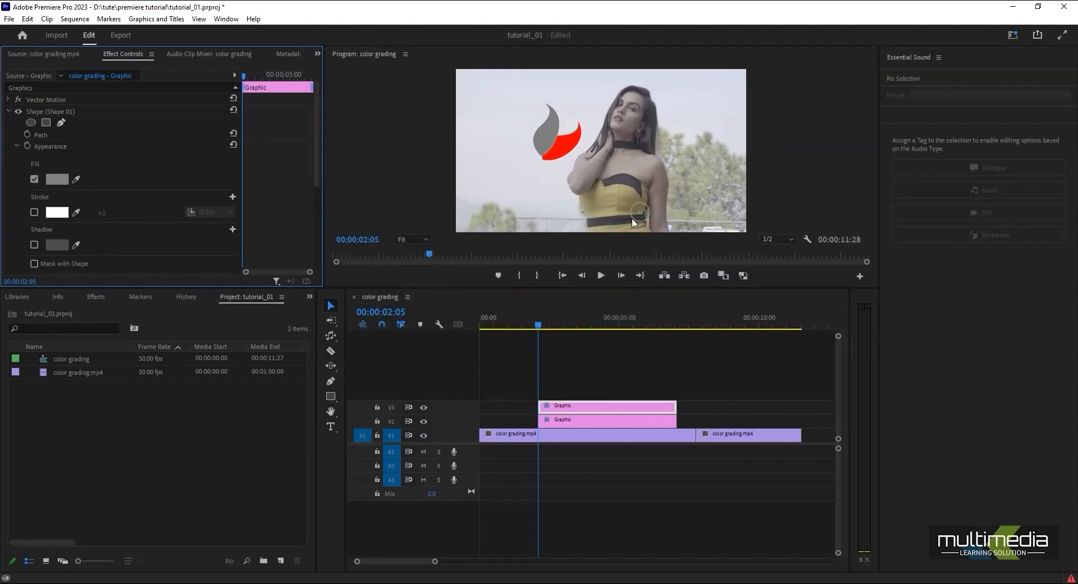
pyautogui.click(56, 179)
pyautogui.click(559, 273)
pyautogui.click(533, 293)
pyautogui.click(652, 213)
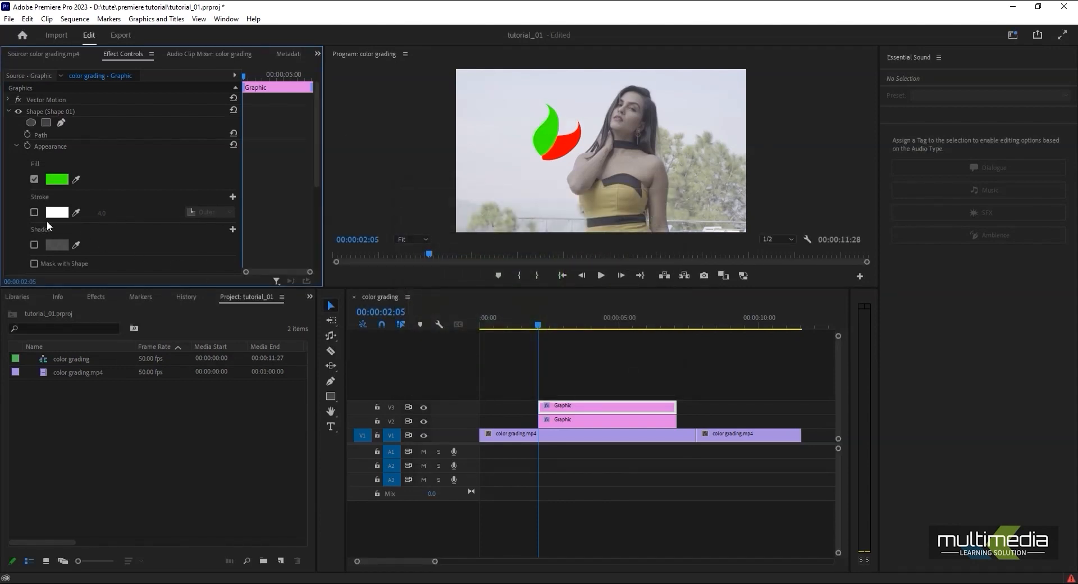
# Duplicate the green leaf graphic onto a new V4 track and select the copy
pyautogui.moveTo(560, 406); pyautogui.dragTo(558, 377)
pyautogui.click(547, 335)
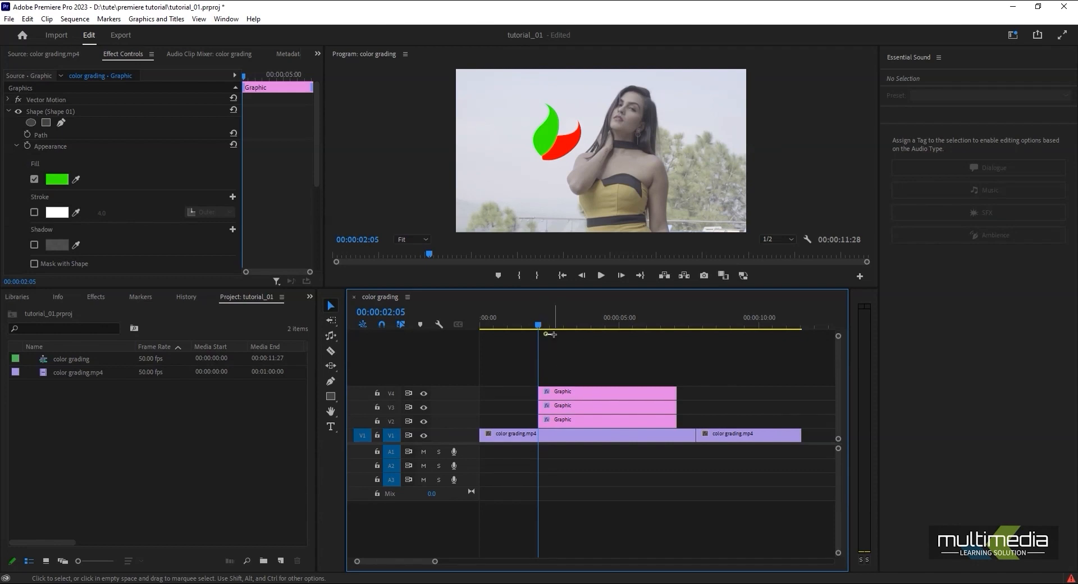
pyautogui.click(555, 389)
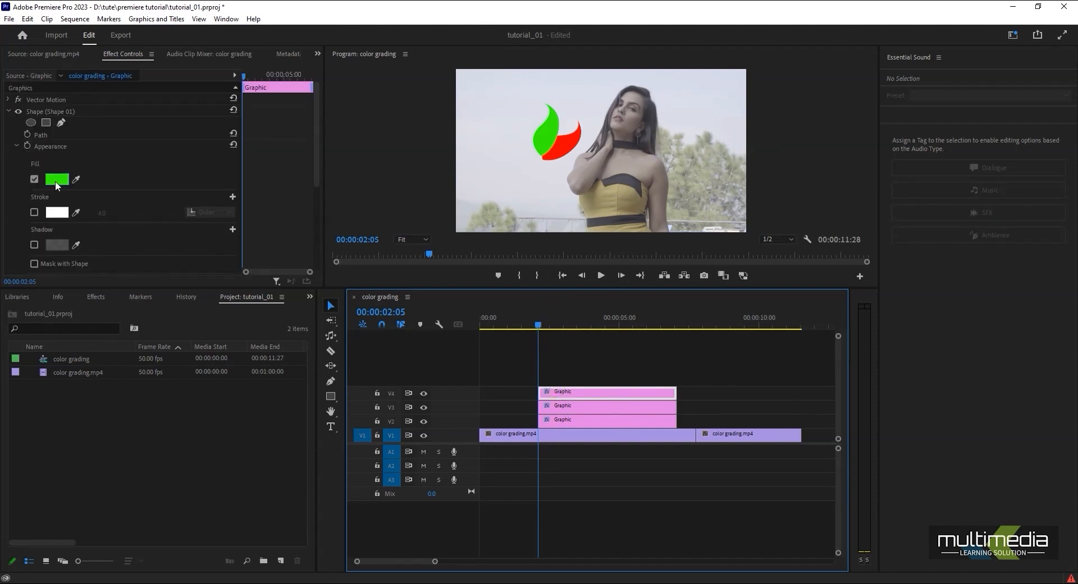
# Give the leaf on V4 a 6.0 outer white stroke and rotate it into place as the third leaf of the fan
pyautogui.click(35, 211)
pyautogui.moveTo(99, 214); pyautogui.dragTo(102, 215)
pyautogui.click(45, 111)
pyautogui.moveTo(546, 143); pyautogui.dragTo(519, 139)
pyautogui.moveTo(549, 106); pyautogui.dragTo(482, 93)
pyautogui.moveTo(506, 144); pyautogui.dragTo(538, 156)
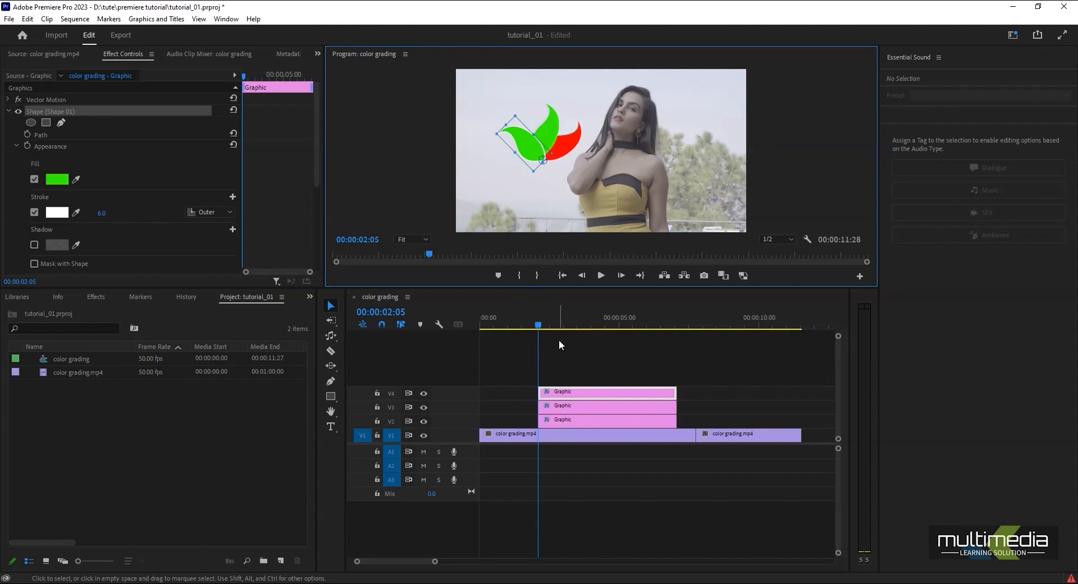
# Set the blend mode of the V4 leaf graphic to Overlay, previewing at 00:00:03:20
pyautogui.click(573, 324)
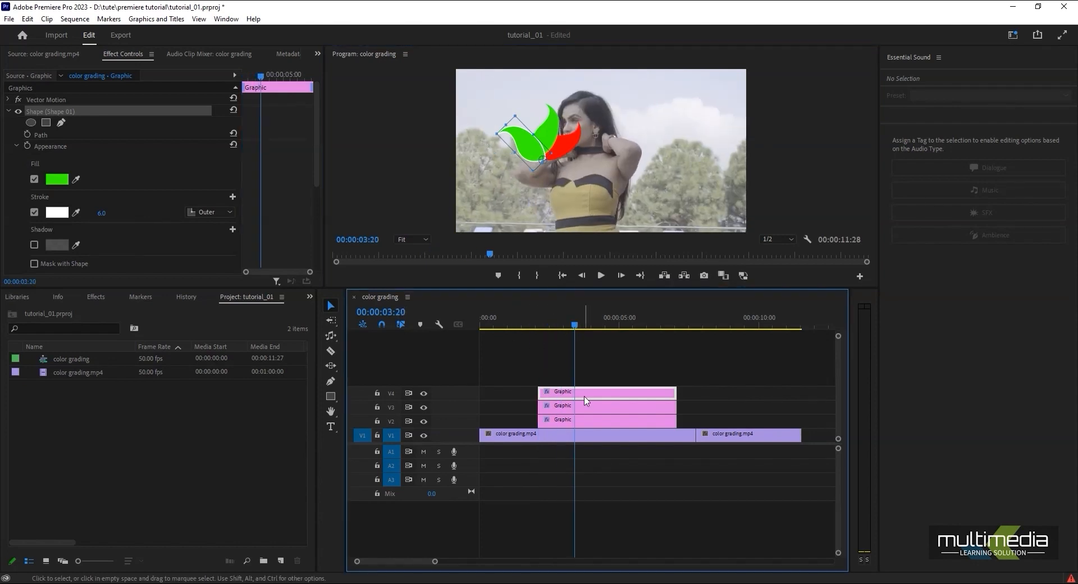
pyautogui.scroll(-5, 203, 186)
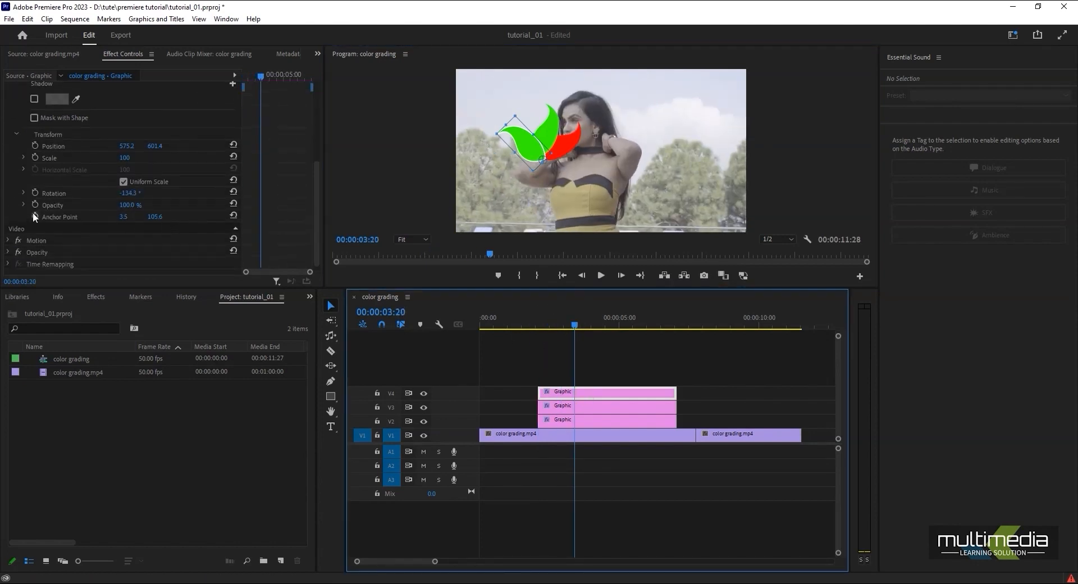
pyautogui.scroll(-1, 143, 214)
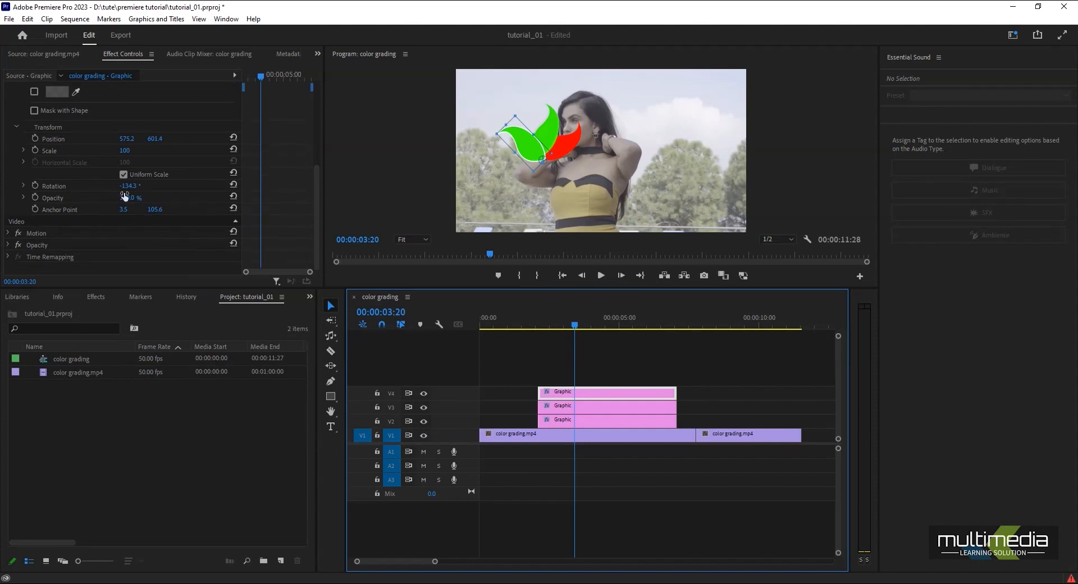
pyautogui.click(7, 245)
pyautogui.scroll(-1, 122, 231)
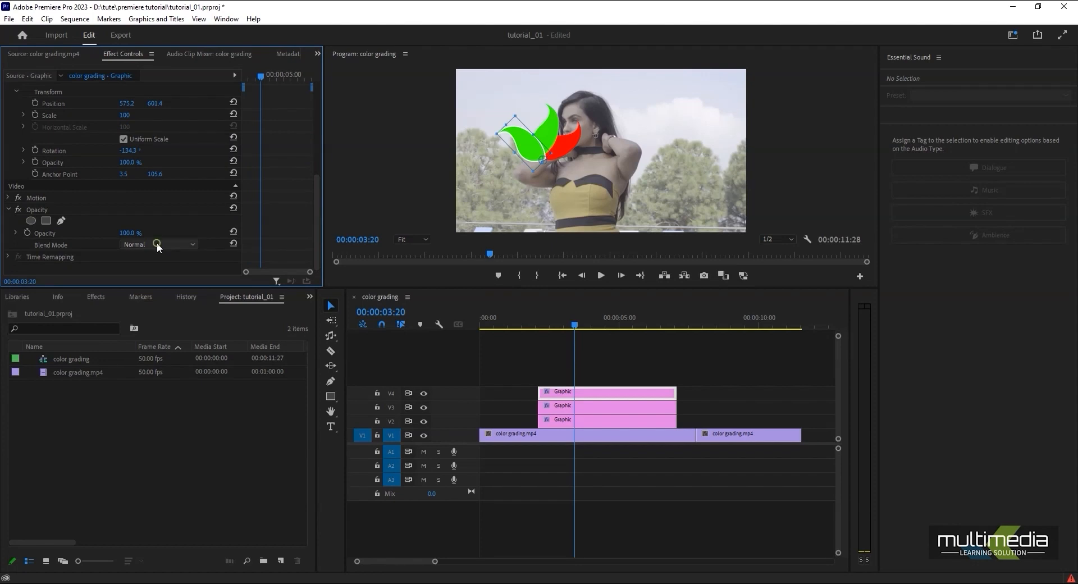
pyautogui.click(156, 245)
pyautogui.click(161, 269)
pyautogui.click(158, 247)
pyautogui.click(156, 398)
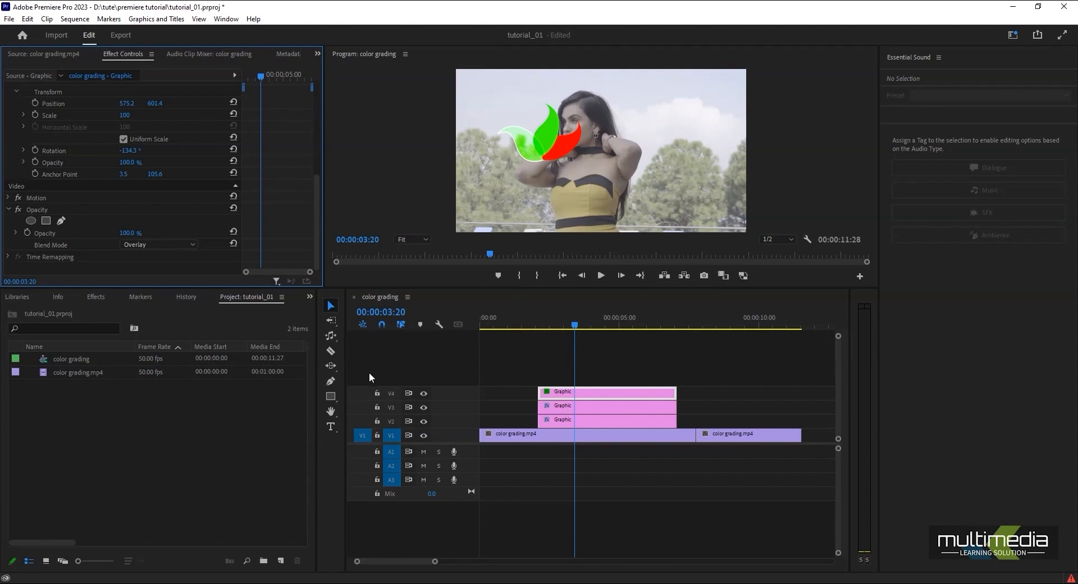
# Set the blend mode of the leaf graphic on V3 to Overlay
pyautogui.click(613, 407)
pyautogui.scroll(-3, 176, 245)
pyautogui.scroll(-2, 178, 248)
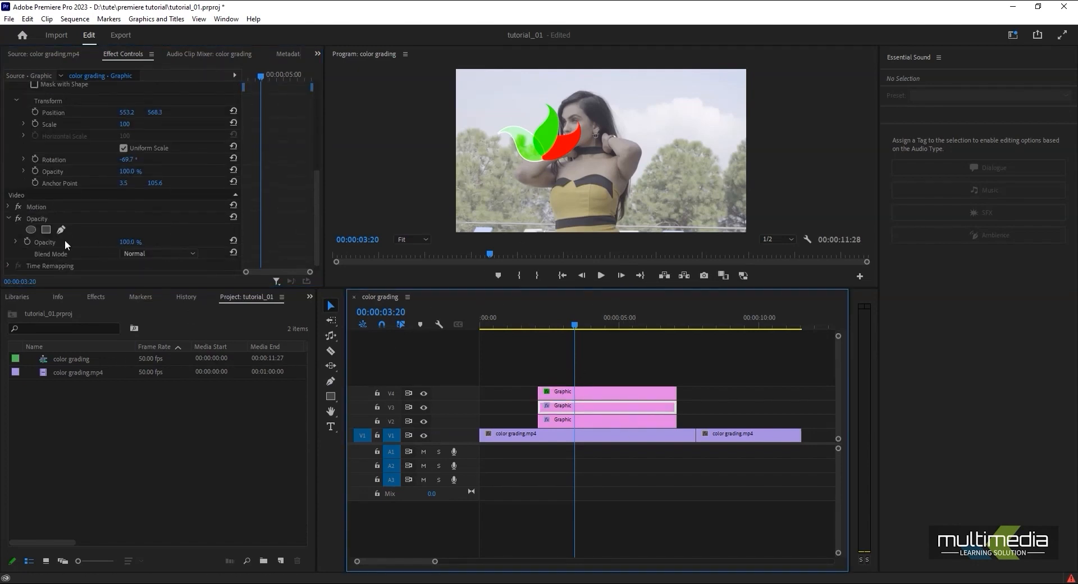
pyautogui.click(157, 253)
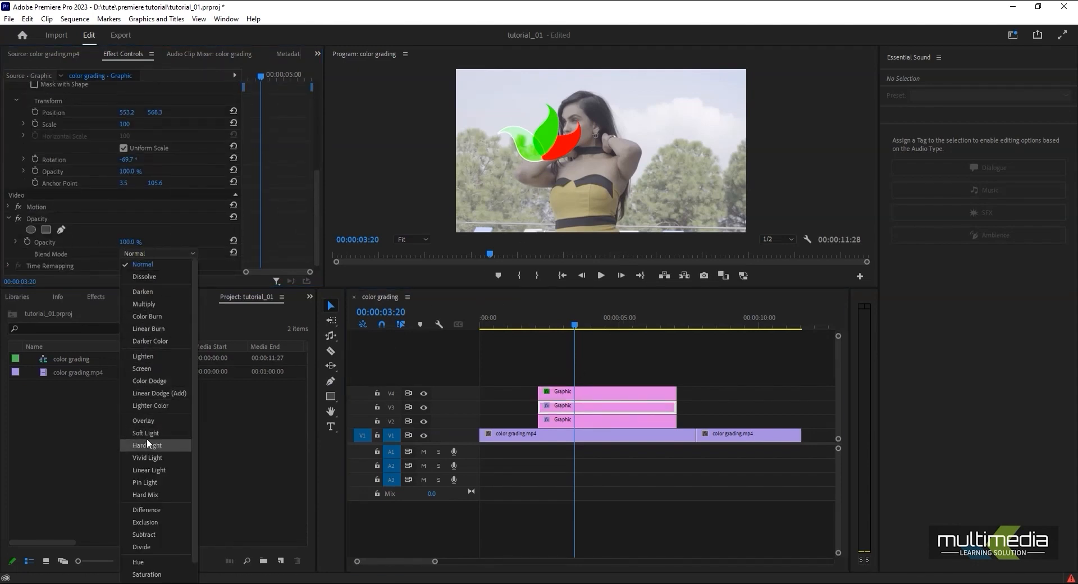
pyautogui.click(167, 420)
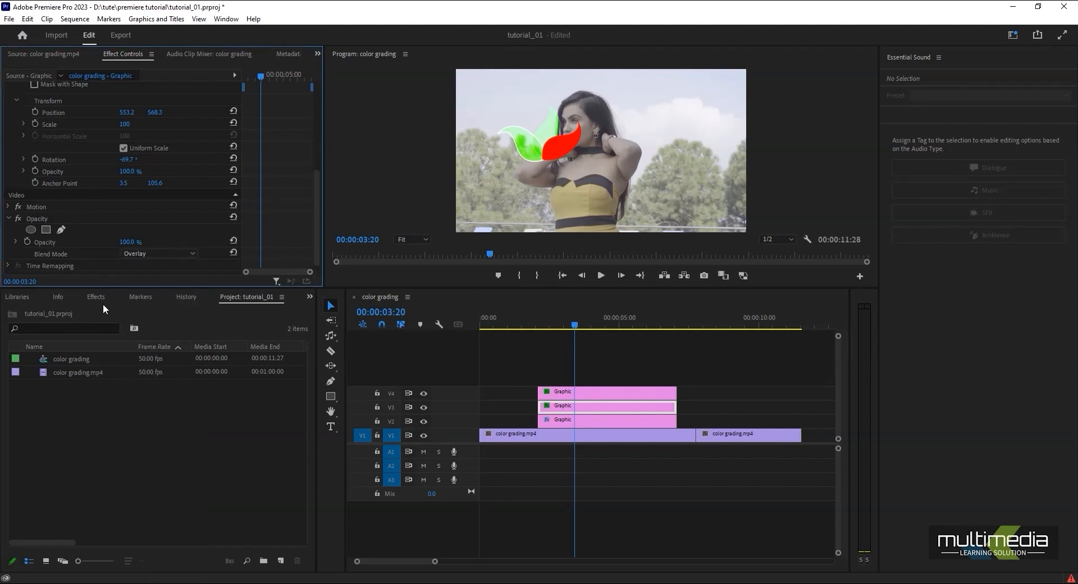
# Set the blend mode of the red leaf graphic on V2 to Soft Light
pyautogui.scroll(-1, 88, 215)
pyautogui.click(561, 421)
pyautogui.scroll(-4, 133, 207)
pyautogui.scroll(-4, 130, 218)
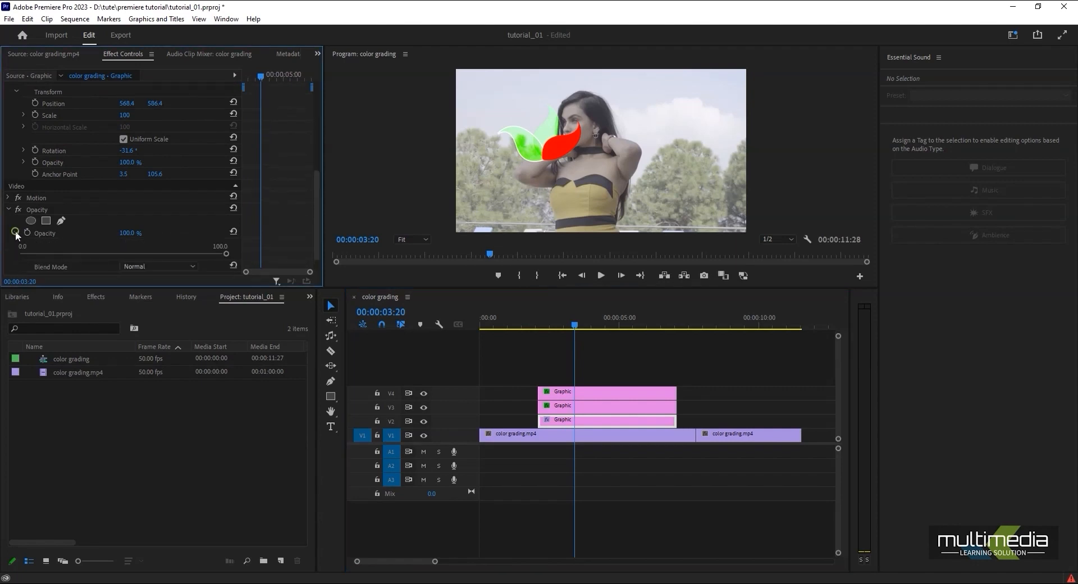
pyautogui.click(154, 246)
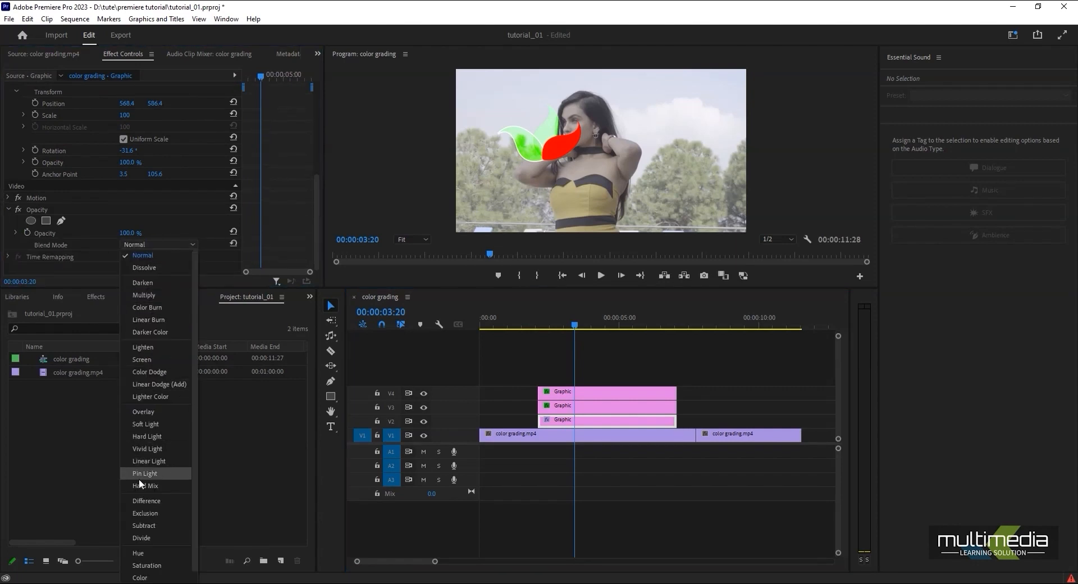
pyautogui.click(157, 423)
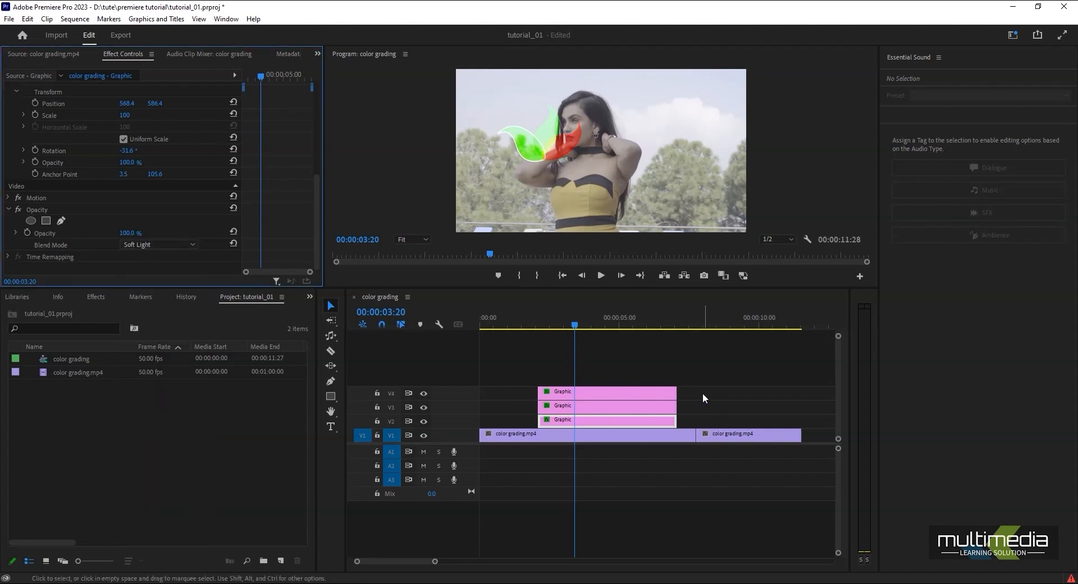
# Select the three leaf graphics on V2, V3 and V4 together with the playhead at 00:00:03:34
pyautogui.moveTo(575, 320)
pyautogui.mouseDown()
pyautogui.moveTo(548, 328)
pyautogui.moveTo(619, 320)
pyautogui.moveTo(583, 325)
pyautogui.mouseUp()
pyautogui.click(599, 392)
pyautogui.keyDown('shift'); pyautogui.click(598, 406); pyautogui.keyUp('shift')
pyautogui.keyDown('shift'); pyautogui.click(597, 419); pyautogui.keyUp('shift')
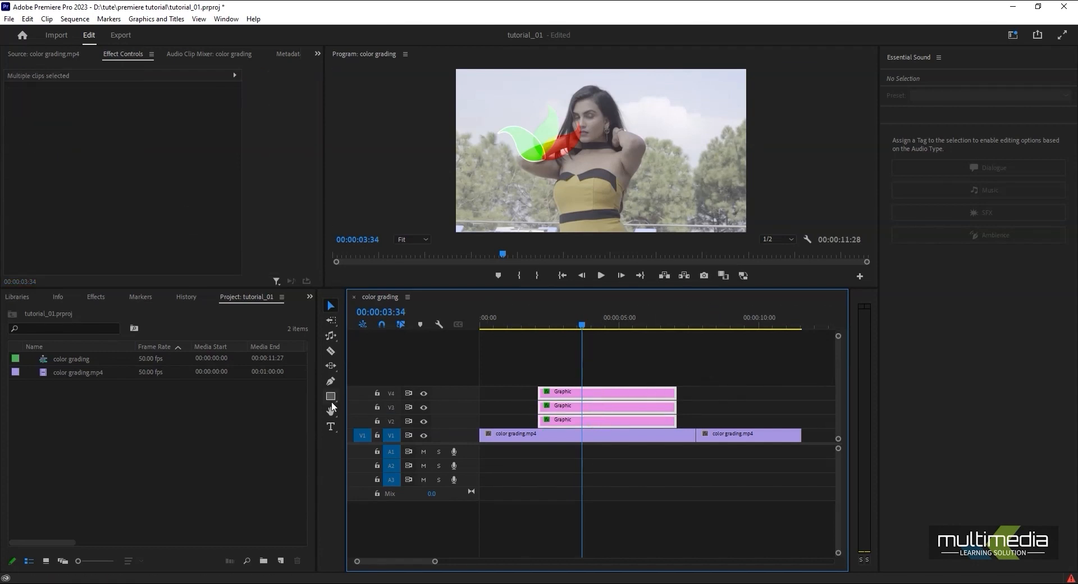
# Draw a small circle below the leaves with the Ellipse tool and a small polygon in the frame's lower-right corner with the Polygon tool
pyautogui.moveTo(332, 402); pyautogui.dragTo(368, 410)
pyautogui.moveTo(503, 169); pyautogui.dragTo(539, 206)
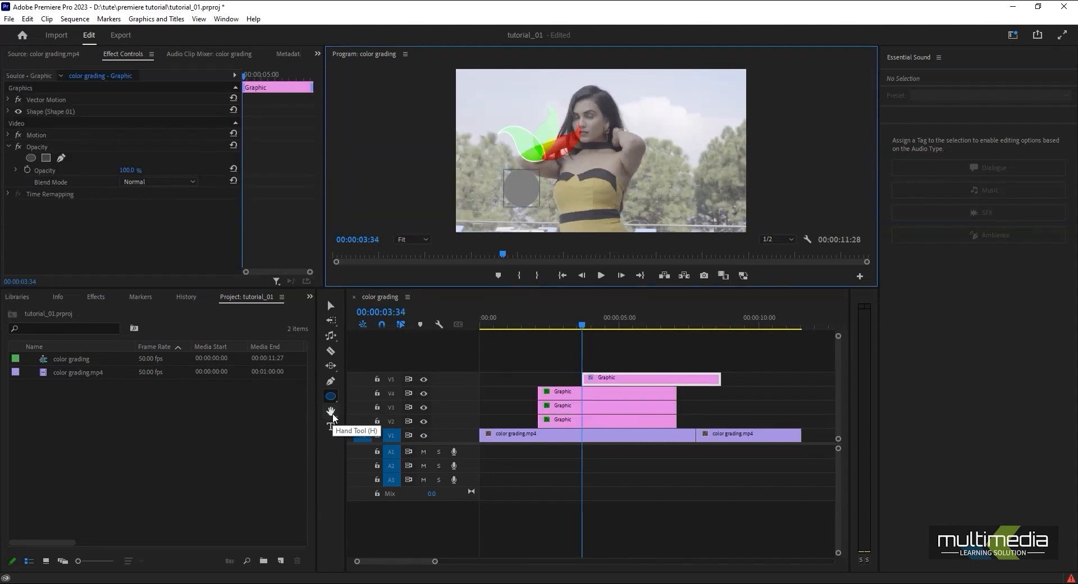
pyautogui.moveTo(331, 396); pyautogui.dragTo(371, 419)
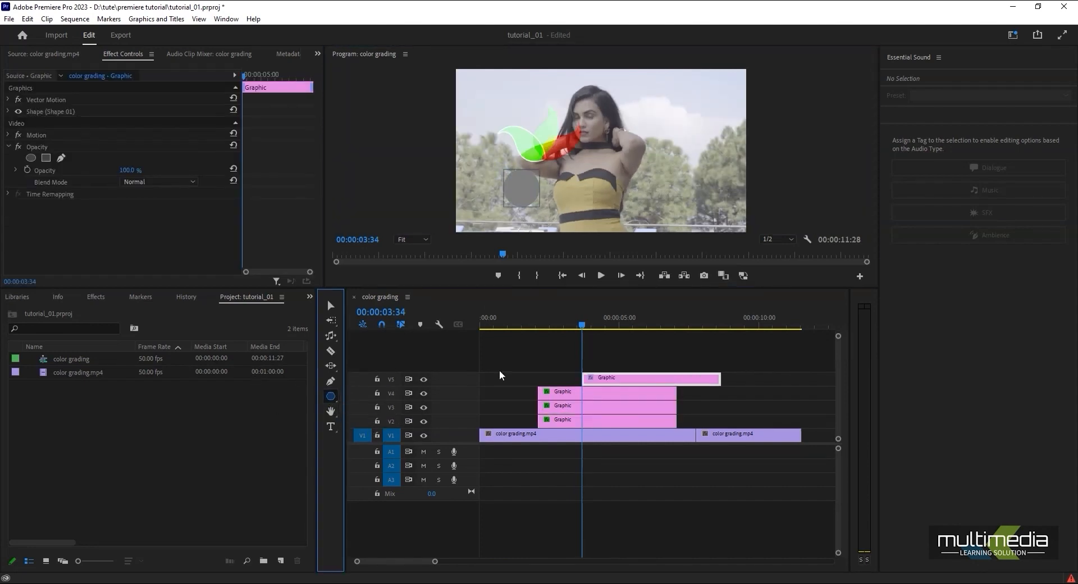
pyautogui.moveTo(710, 206); pyautogui.dragTo(743, 228)
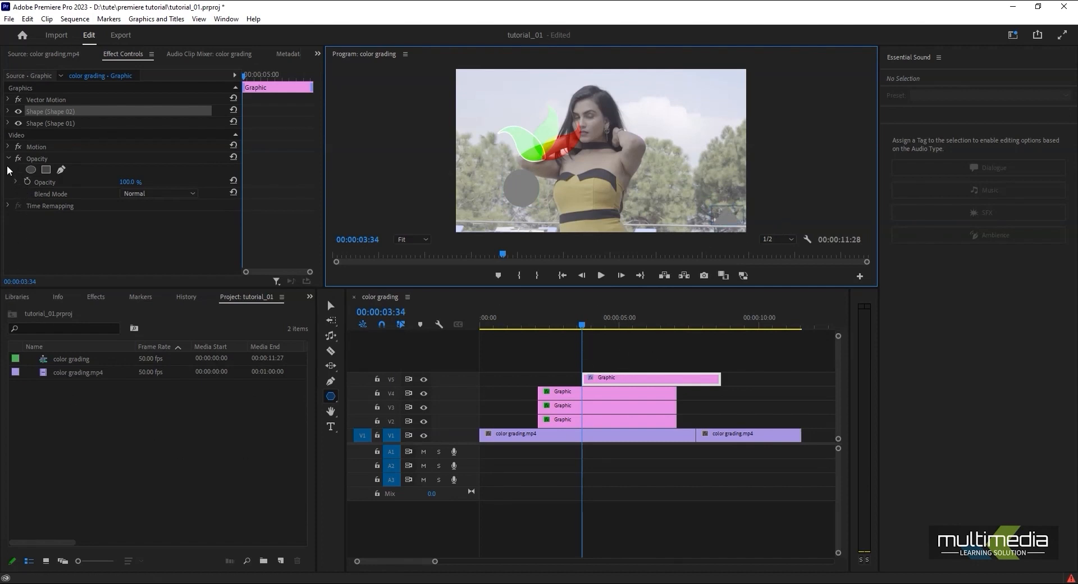
# Set the fill of the circle, Shape 01, to red and return to the Selection tool
pyautogui.click(8, 123)
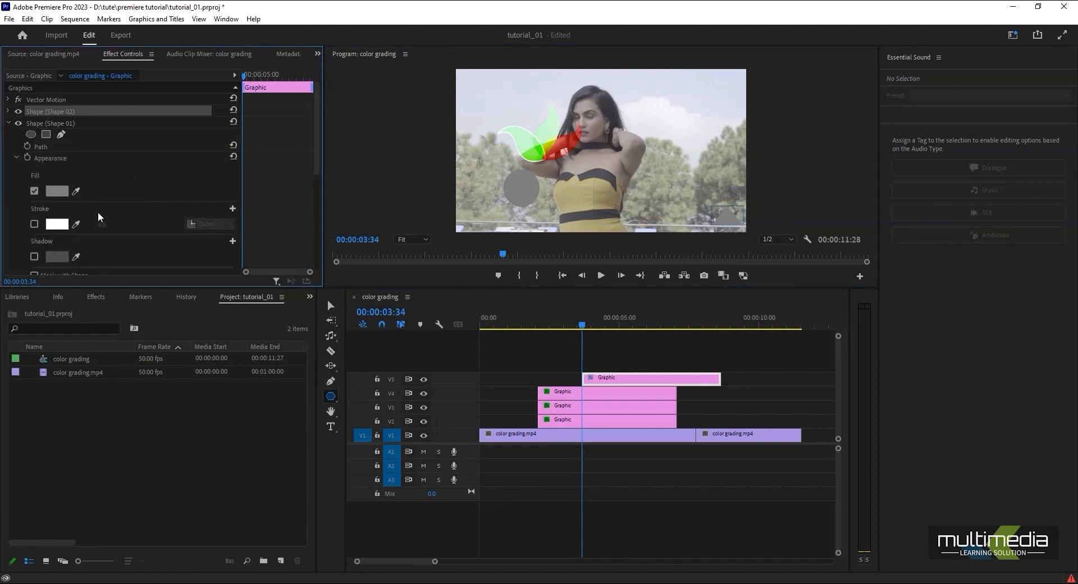
pyautogui.scroll(-1, 72, 216)
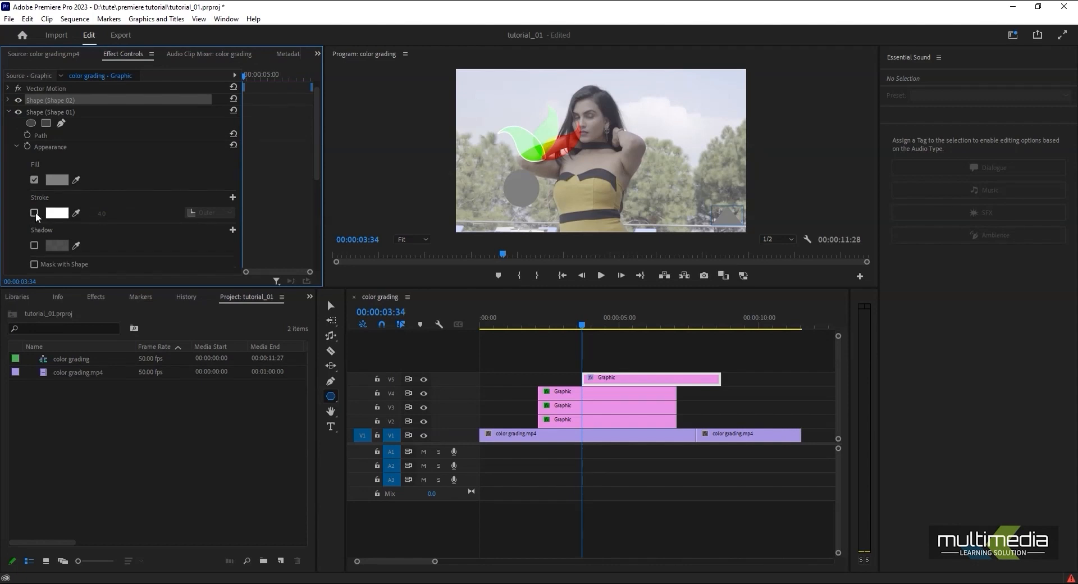
pyautogui.click(48, 181)
pyautogui.click(546, 352)
pyautogui.click(648, 214)
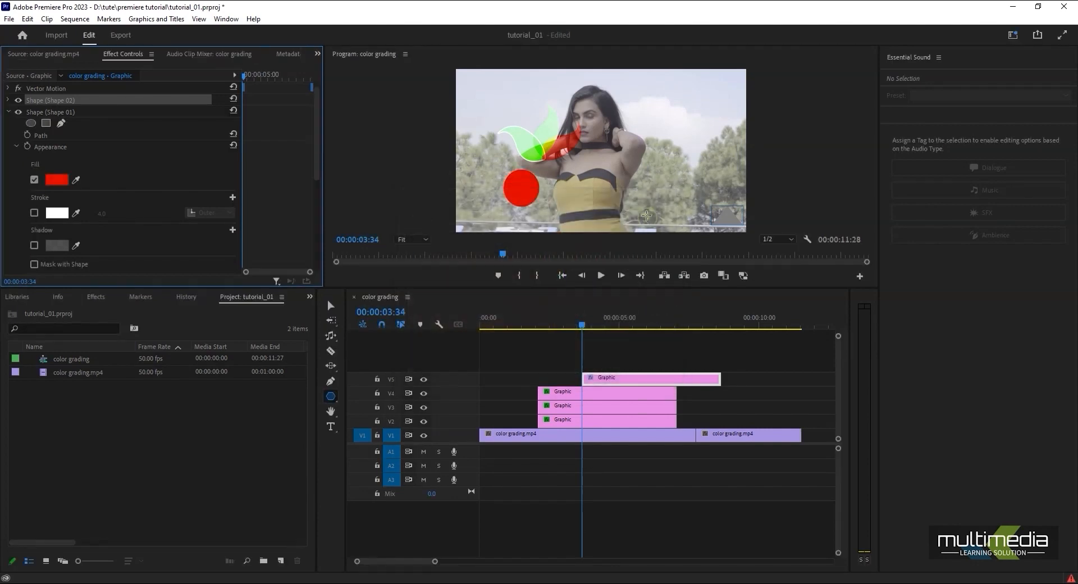
pyautogui.click(330, 305)
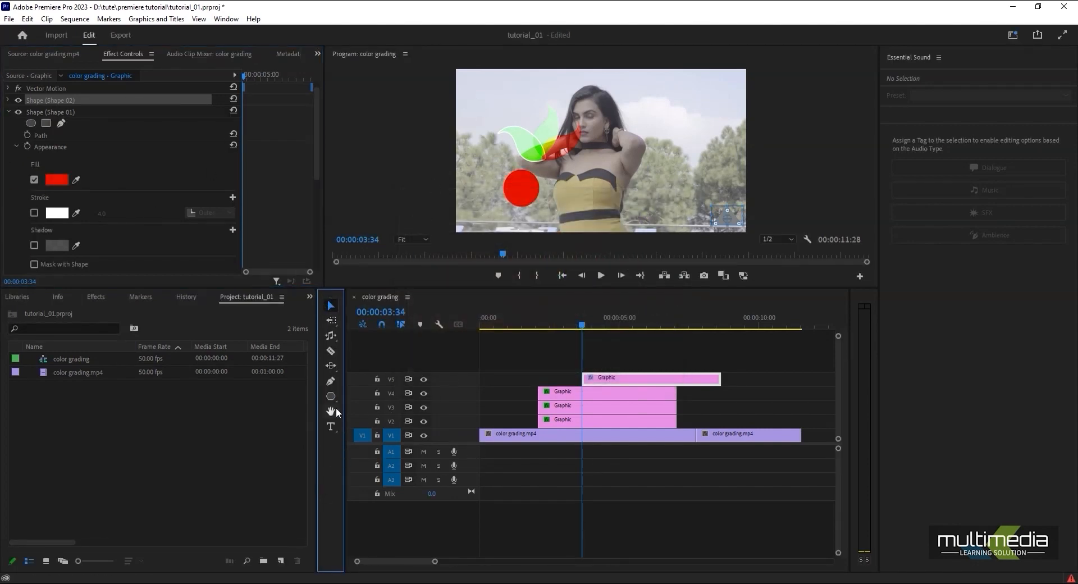
# Magnify the program preview to 800% and pan across the enlarged frame with the Hand tool
pyautogui.click(331, 411)
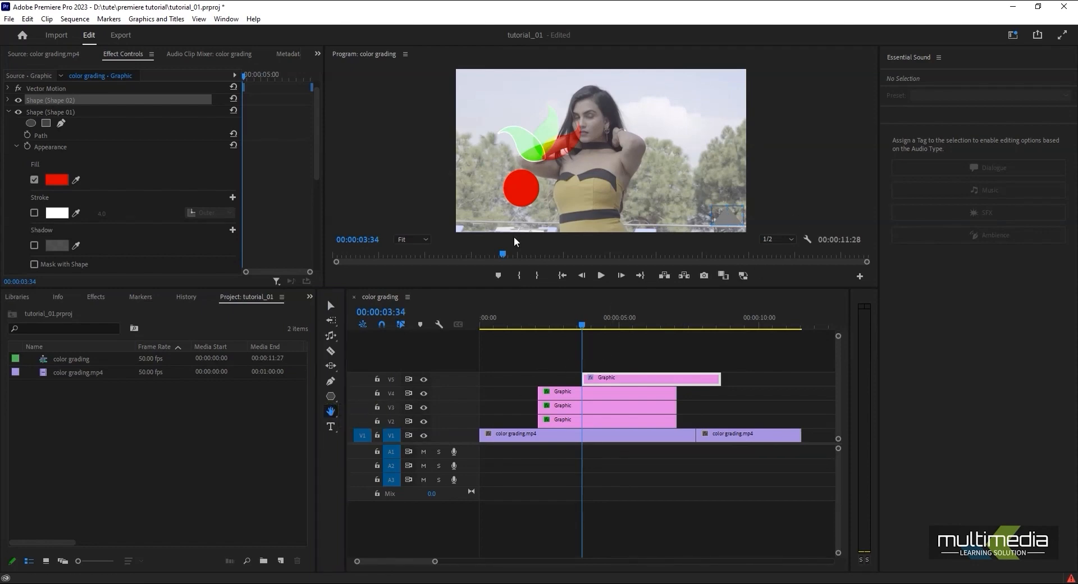
pyautogui.click(415, 240)
pyautogui.click(414, 241)
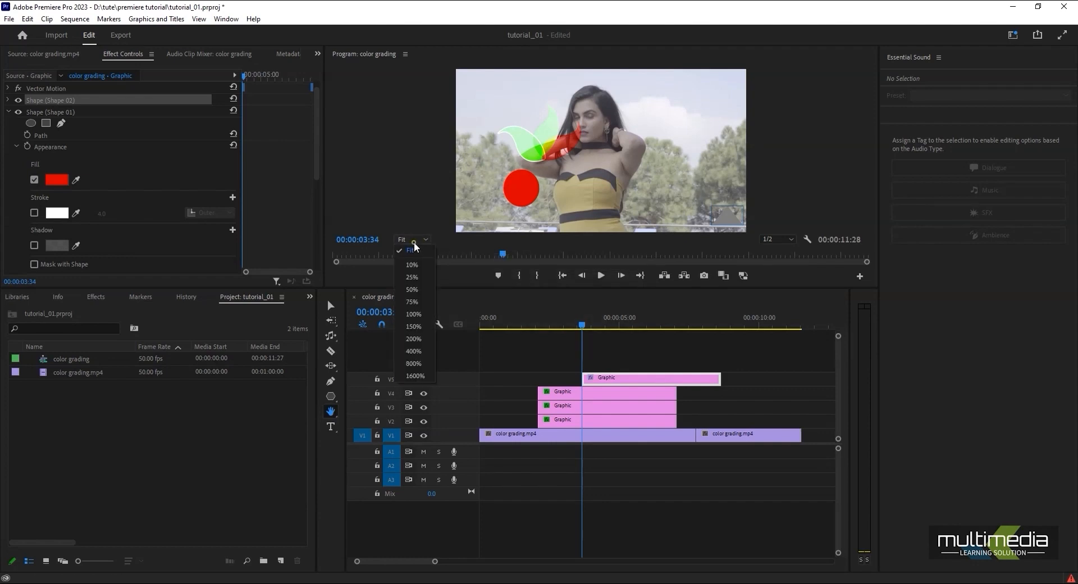
pyautogui.click(416, 363)
pyautogui.moveTo(591, 159); pyautogui.dragTo(306, 200)
pyautogui.moveTo(518, 169); pyautogui.dragTo(566, 143)
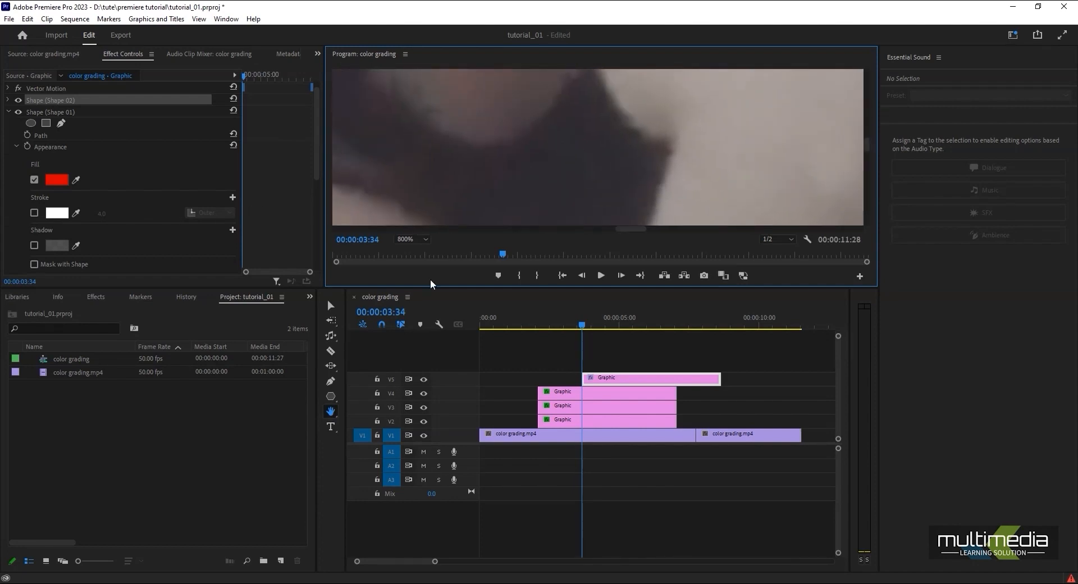
# Zoom the timeline in on the graphic clips with the Zoom tool, move the playhead to 00:00:01:19, and zoom back out
pyautogui.click(331, 412)
pyautogui.click(368, 423)
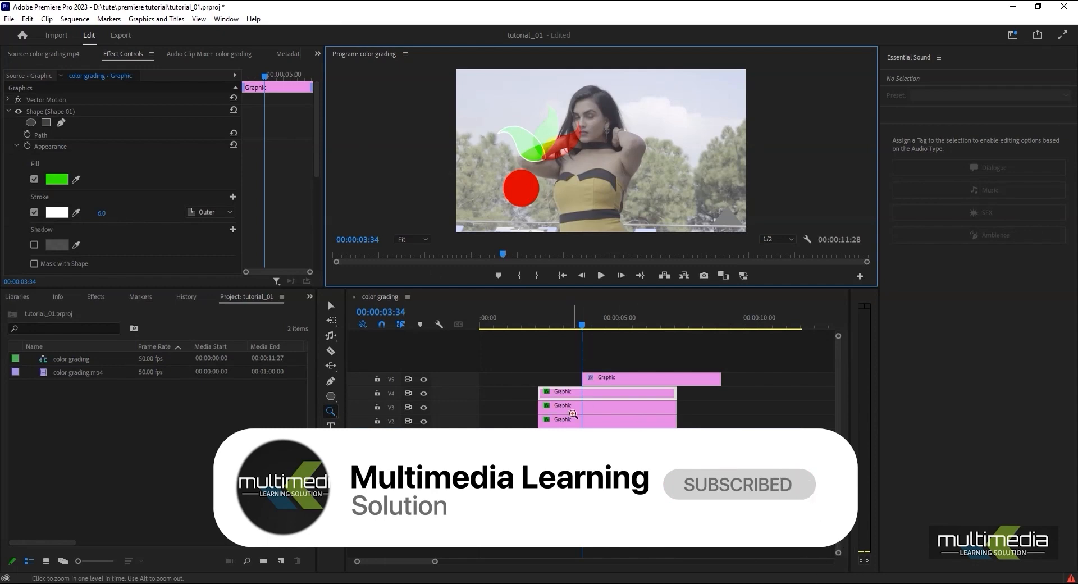
pyautogui.moveTo(563, 362); pyautogui.dragTo(617, 430)
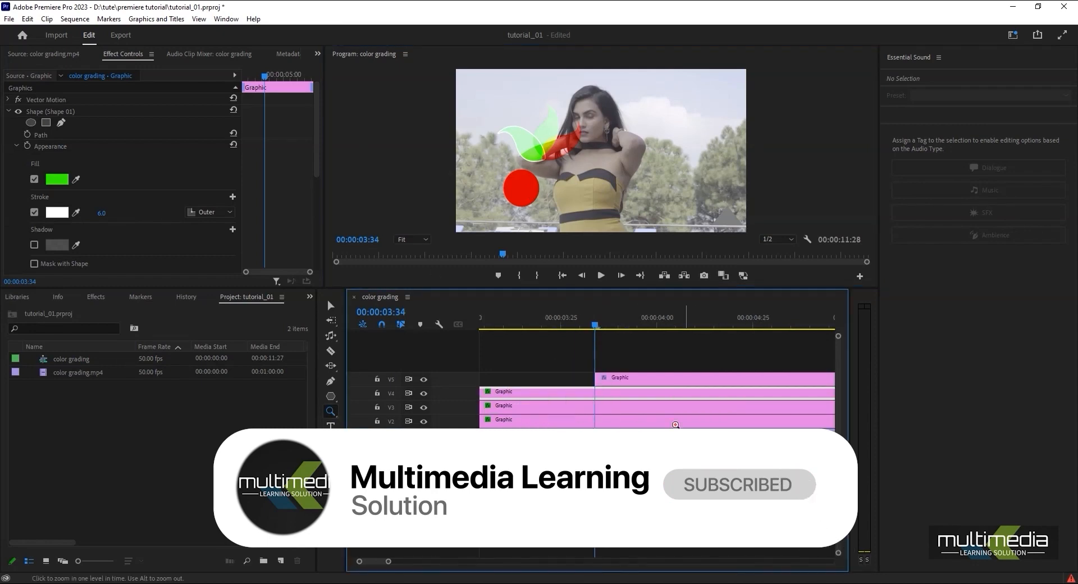
pyautogui.moveTo(595, 327); pyautogui.dragTo(222, 355)
pyautogui.moveTo(535, 358); pyautogui.dragTo(712, 428)
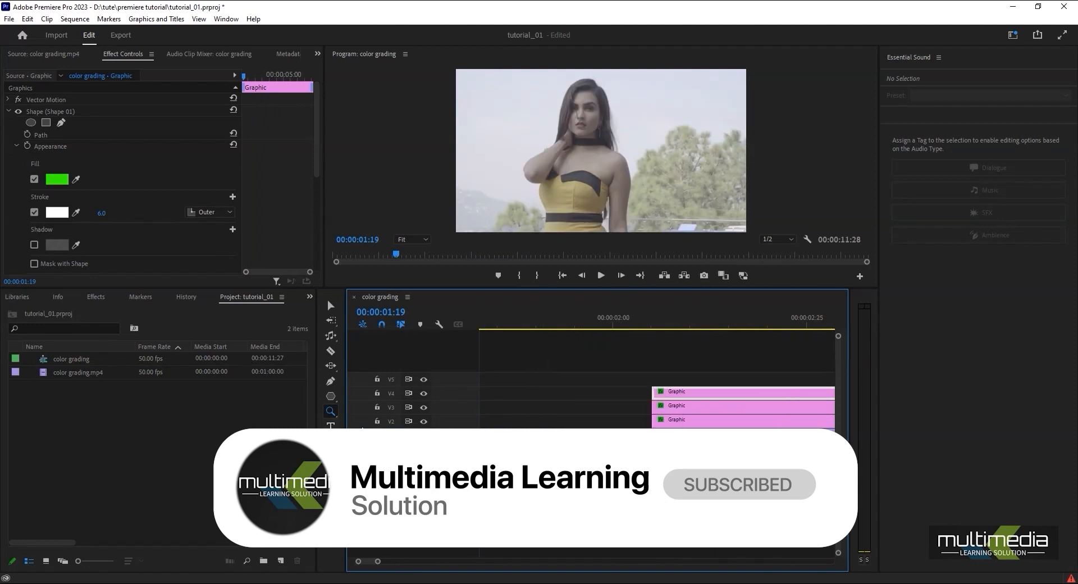
pyautogui.keyDown('alt'); pyautogui.click(689, 337); pyautogui.keyUp('alt')
pyautogui.keyDown('alt'); pyautogui.click(688, 353); pyautogui.keyUp('alt')
pyautogui.keyDown('alt'); pyautogui.click(687, 354); pyautogui.keyUp('alt')
pyautogui.keyDown('alt'); pyautogui.click(687, 353); pyautogui.keyUp('alt')
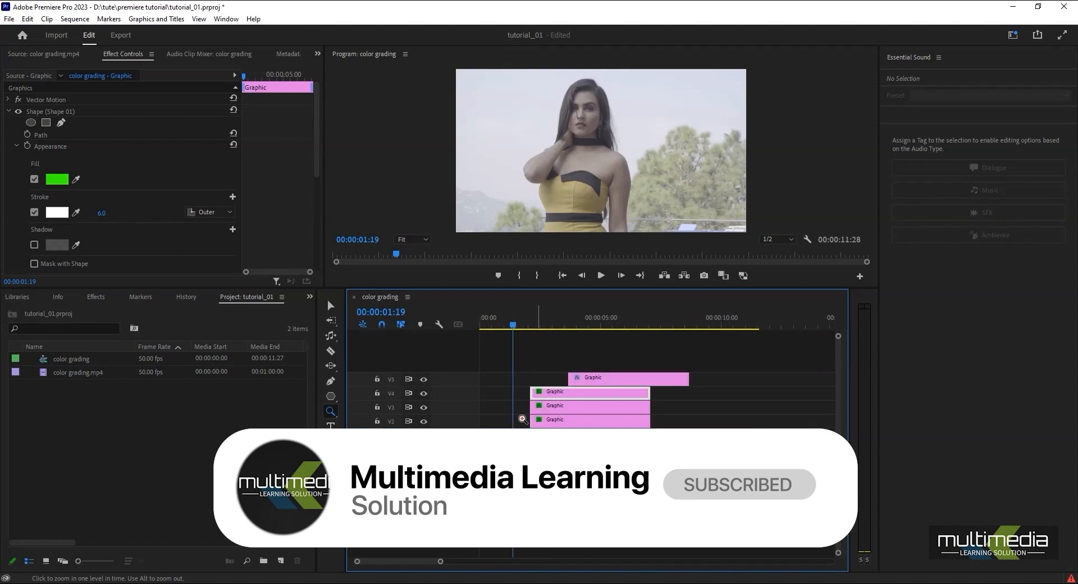
# Start an empty horizontal text layer with the Type tool on the sky beside the woman at 00:00:01:19
pyautogui.click(330, 425)
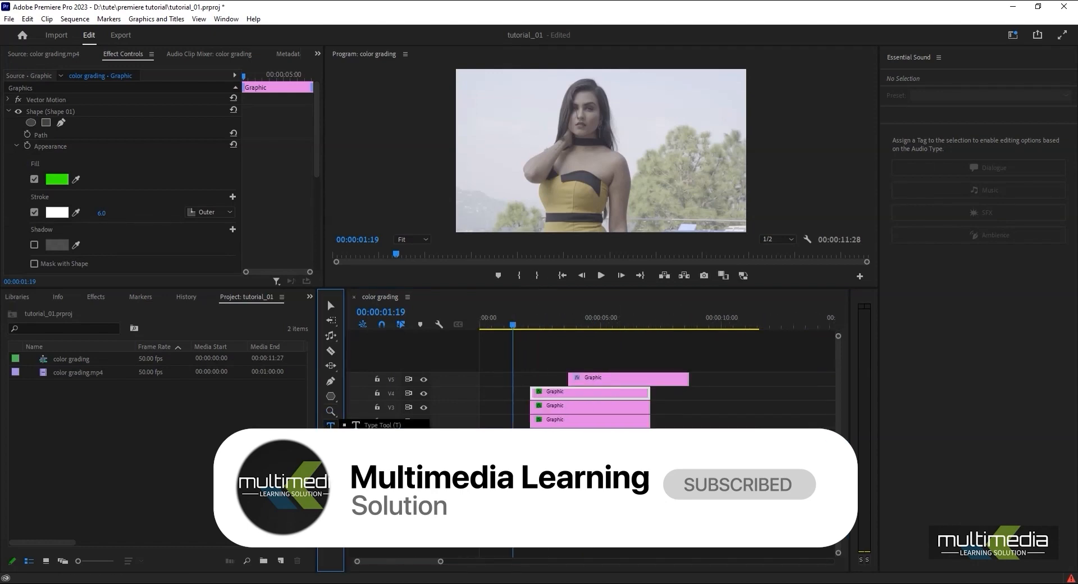
pyautogui.click(376, 425)
pyautogui.click(521, 140)
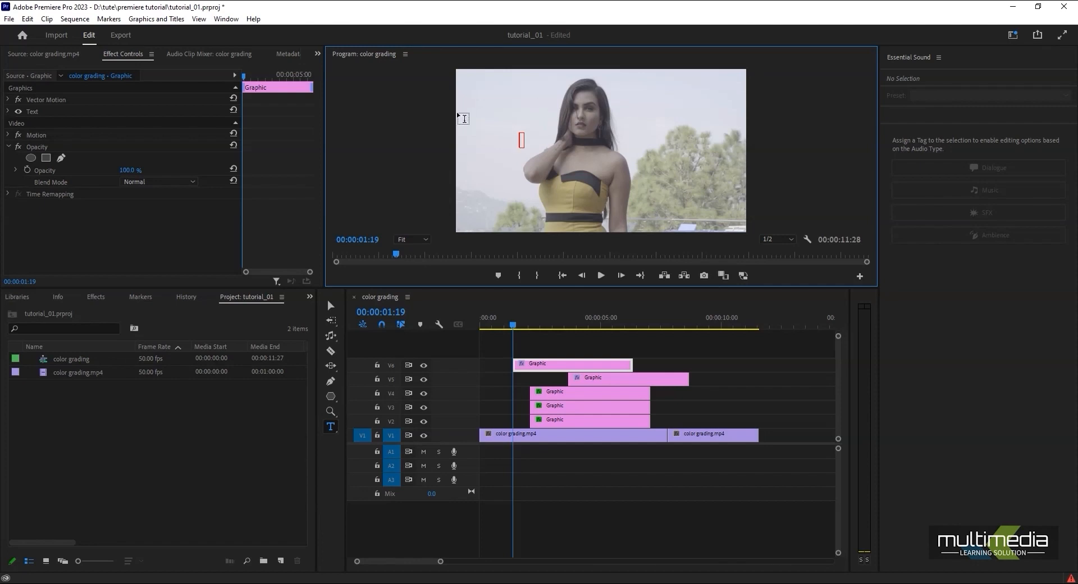
# Add the vertical text "hgjjfgh" over the trees on the right of the picture with the Vertical Type tool
pyautogui.moveTo(331, 426); pyautogui.dragTo(361, 441)
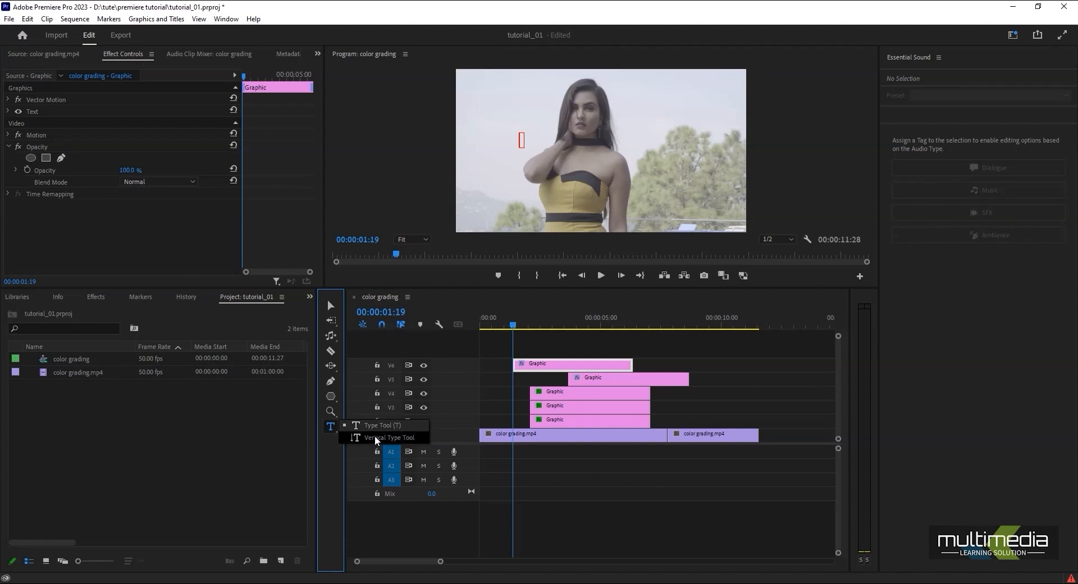
pyautogui.click(375, 436)
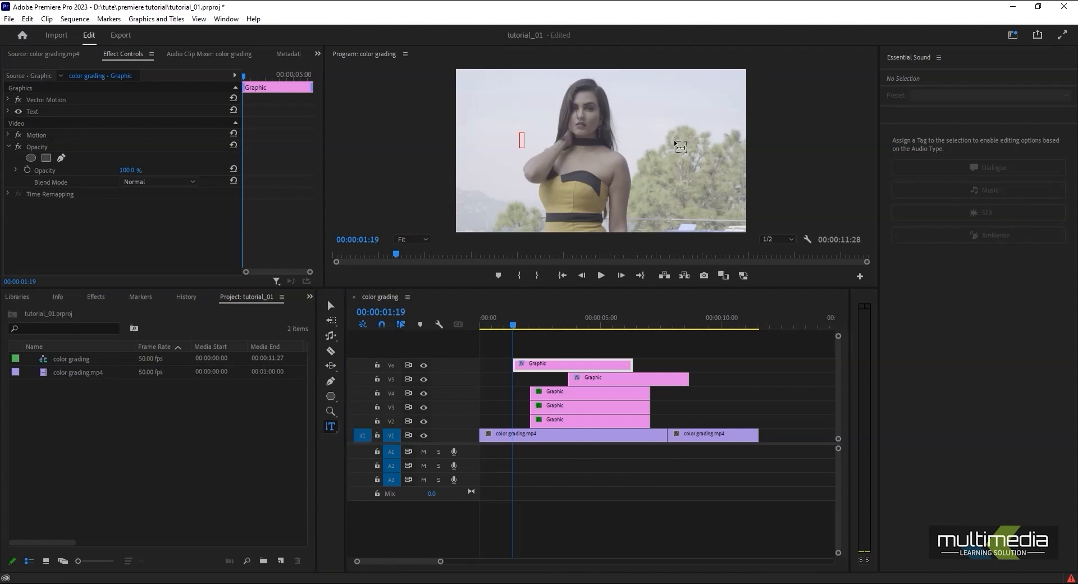
pyautogui.click(657, 134)
pyautogui.write('hgjjfgh')
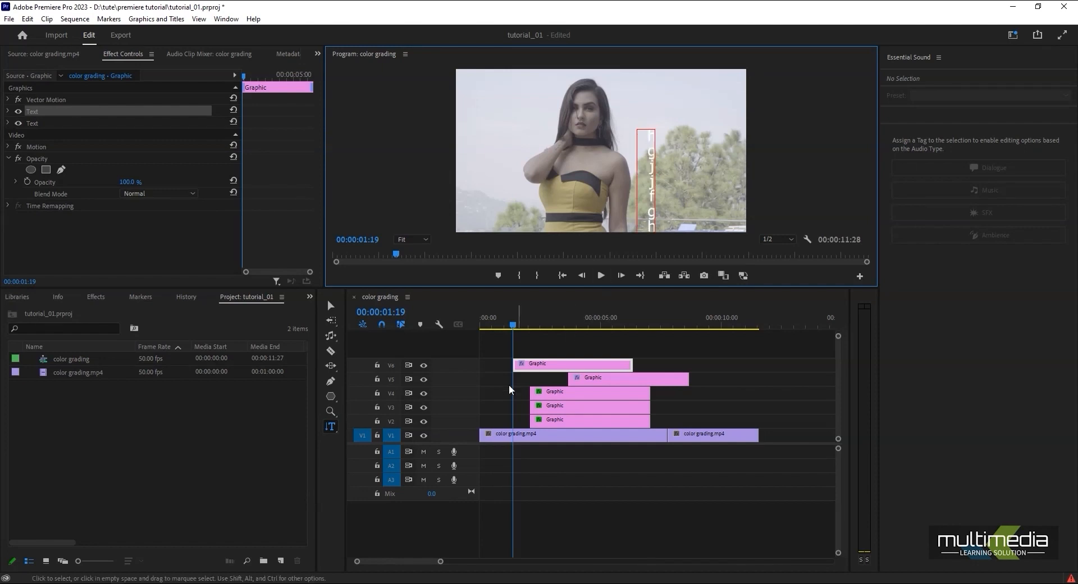
# Add the horizontal text "fdg sfdgs dfg" across the woman's shoulders with the Type tool
pyautogui.click(333, 431)
pyautogui.click(359, 426)
pyautogui.click(501, 147)
pyautogui.write('fdg sfdgs dfg')
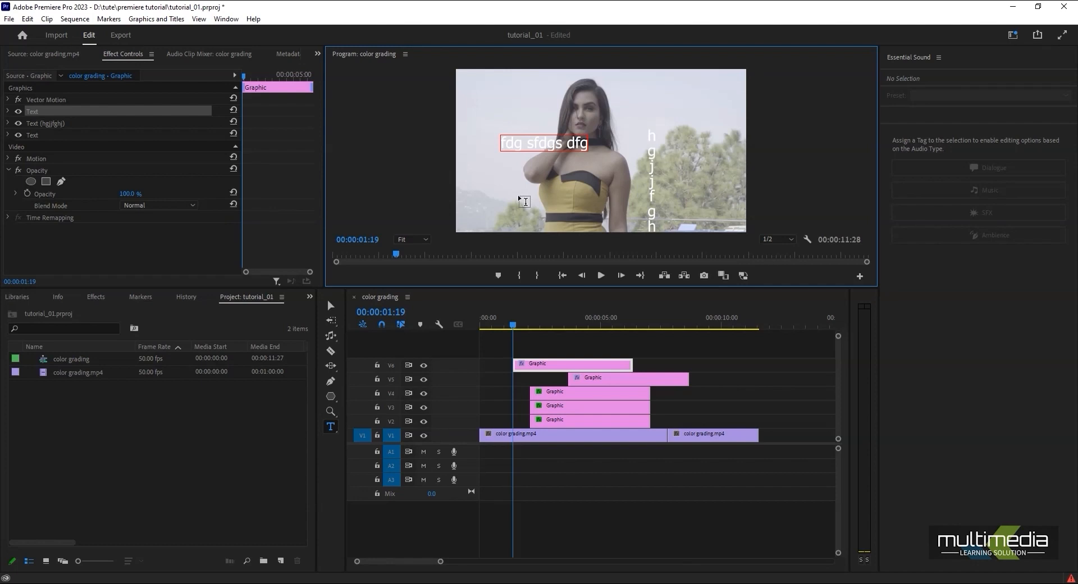
# Delete all text, shape and leaf graphics from V2 to V6 and return the playhead to the sequence start
pyautogui.click(330, 305)
pyautogui.moveTo(594, 352); pyautogui.dragTo(613, 385)
pyautogui.press('Delete')
pyautogui.moveTo(701, 358); pyautogui.dragTo(573, 424)
pyautogui.press('Delete')
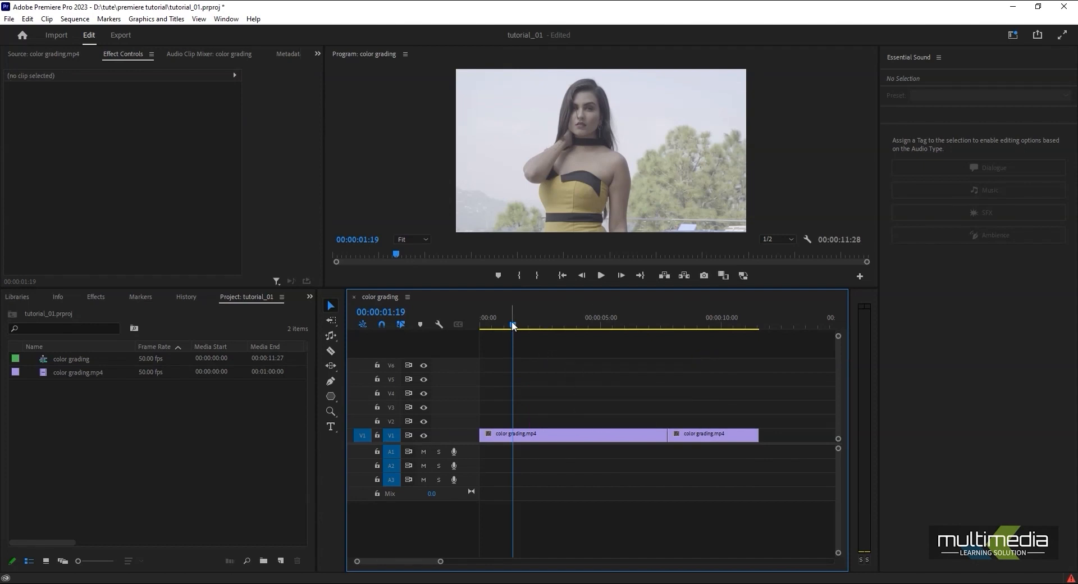
pyautogui.press('Home')
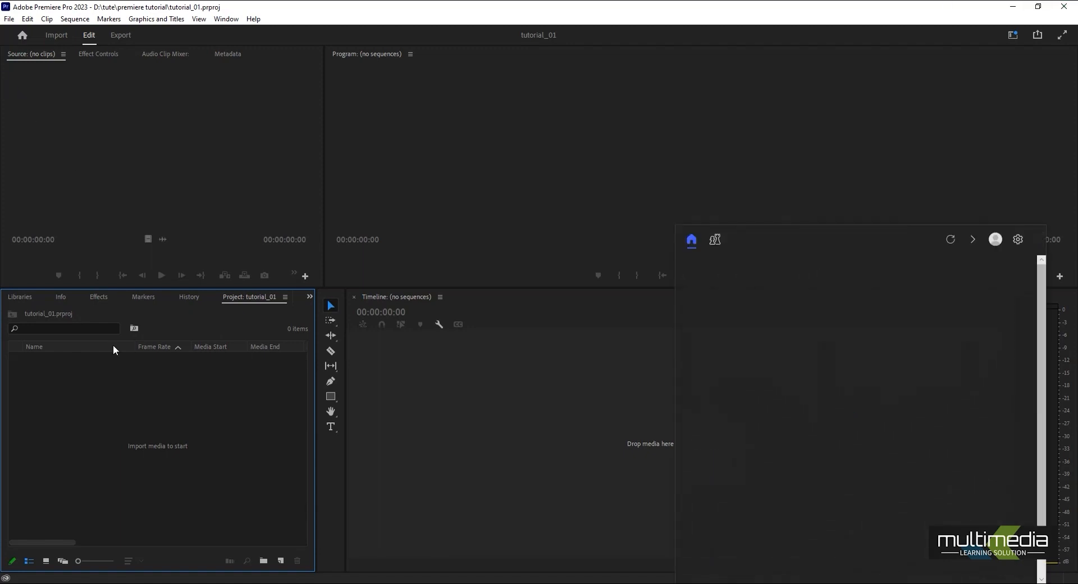
pyautogui.click(481, 451)
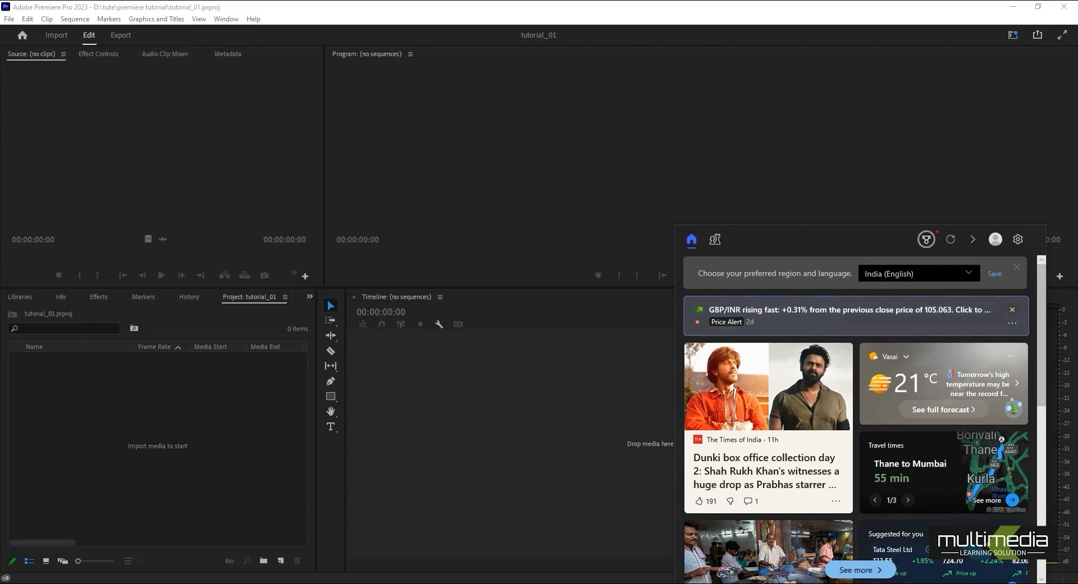
pyautogui.click(511, 447)
pyautogui.click(123, 497)
pyautogui.click(164, 119)
pyautogui.click(205, 422)
pyautogui.click(479, 176)
pyautogui.click(238, 218)
pyautogui.click(240, 458)
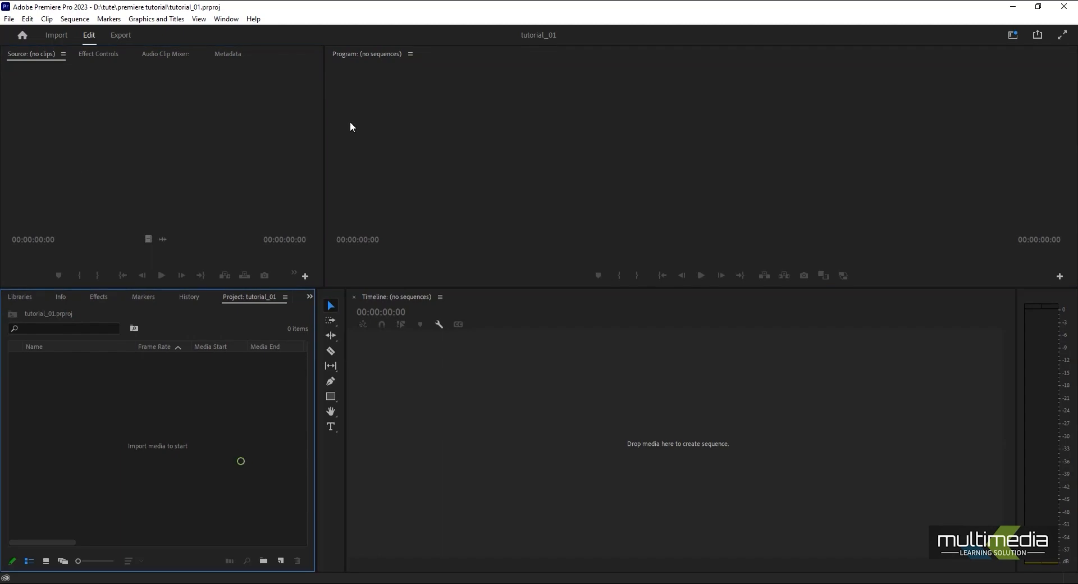
# Import the three MULTICAM RAW FOOTAGE Blues song clips, Cam 01, Cam 02 and Cam 03, from the Multicam footages folder
pyautogui.click(9, 20)
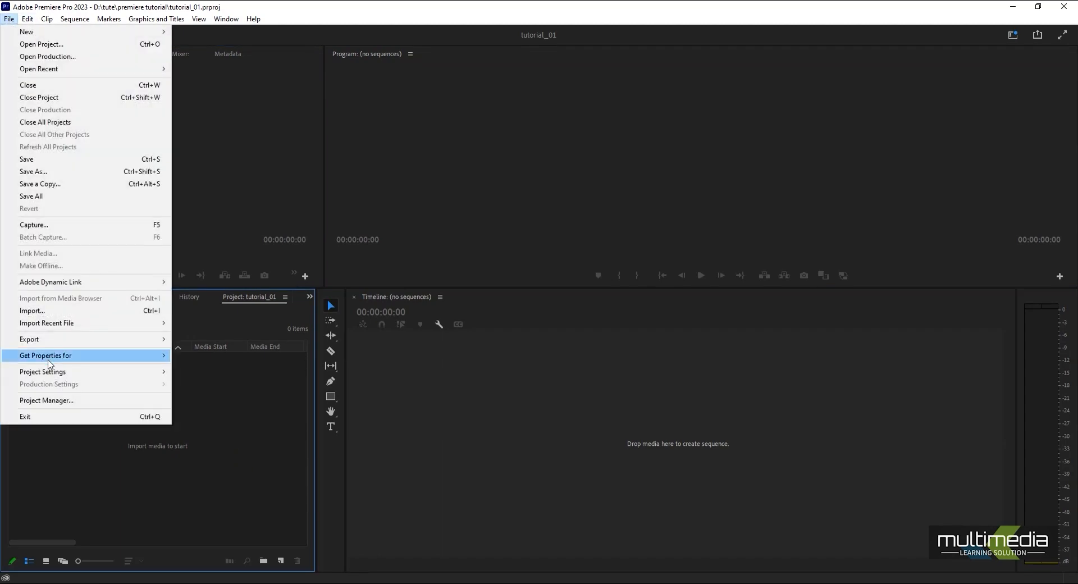
pyautogui.click(65, 315)
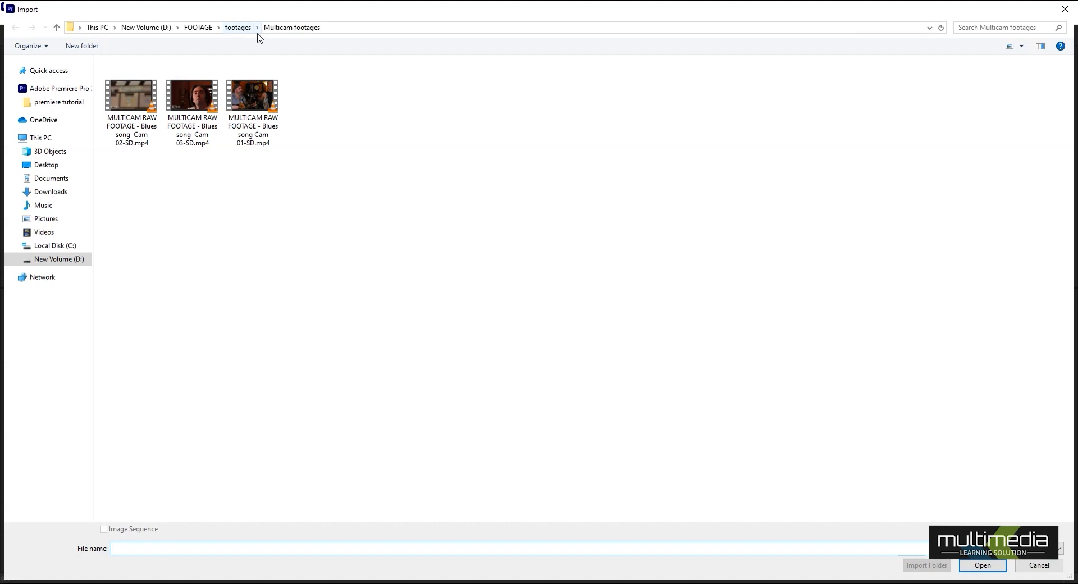
pyautogui.moveTo(389, 85); pyautogui.dragTo(144, 212)
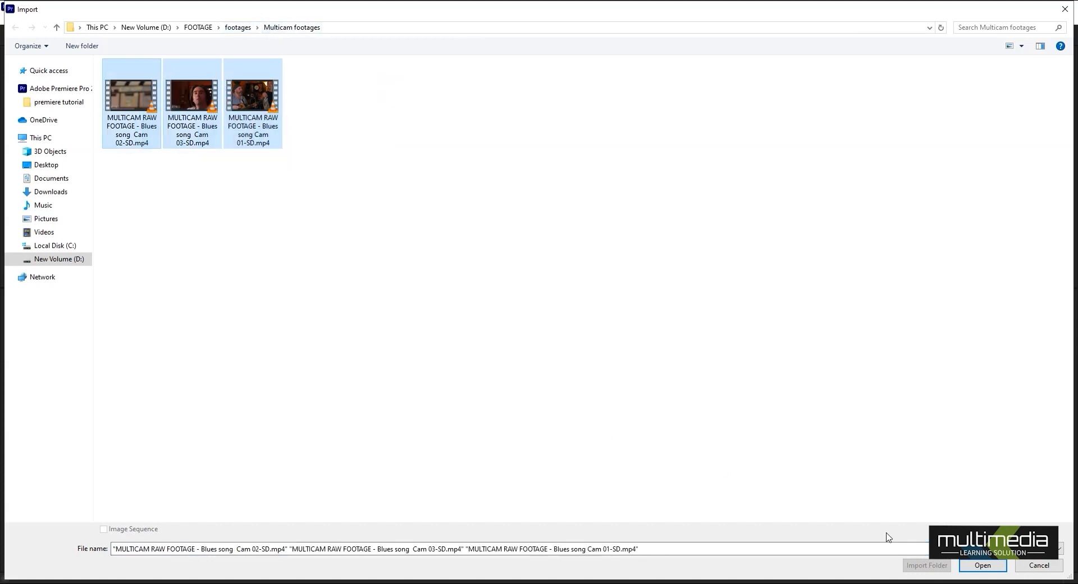
pyautogui.click(981, 565)
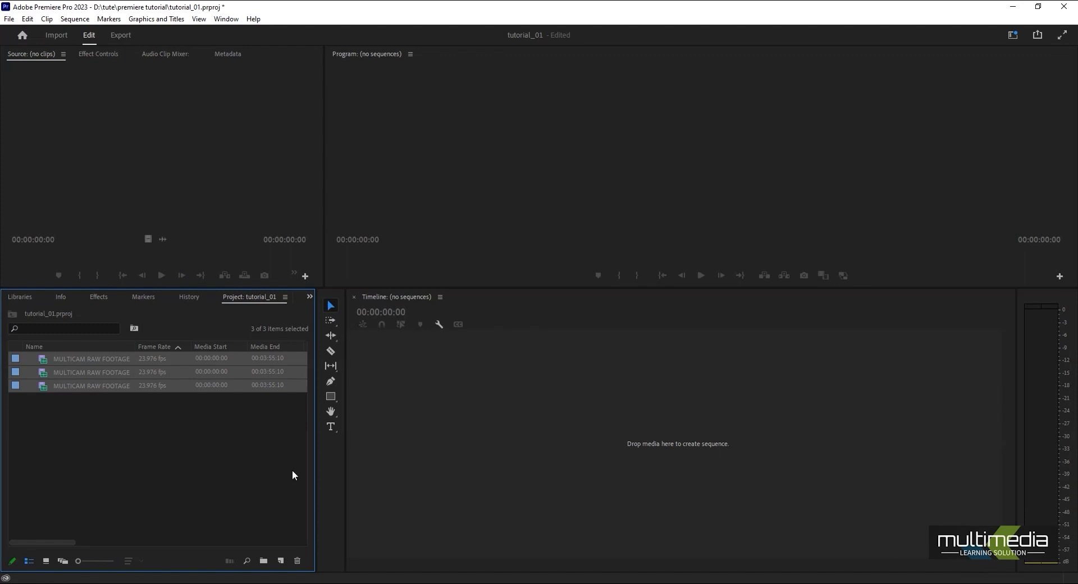
pyautogui.click(121, 502)
pyautogui.moveTo(52, 446); pyautogui.dragTo(97, 360)
pyautogui.click(74, 456)
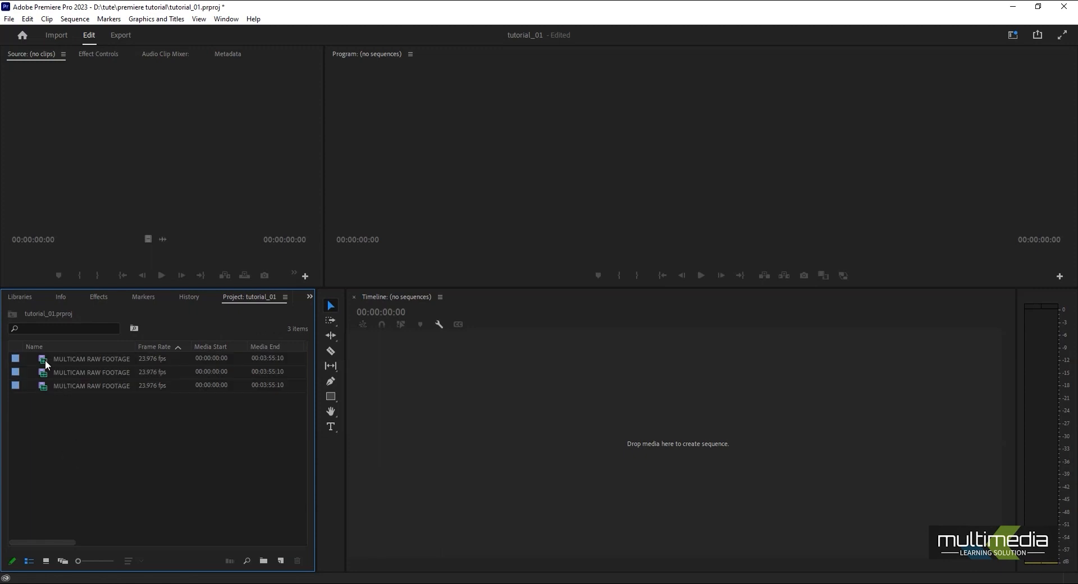
# Preview the Cam 02, Cam 03 and Cam 01 clips one after another in the Source monitor, scrubbing through each camera angle
pyautogui.doubleClick(80, 358)
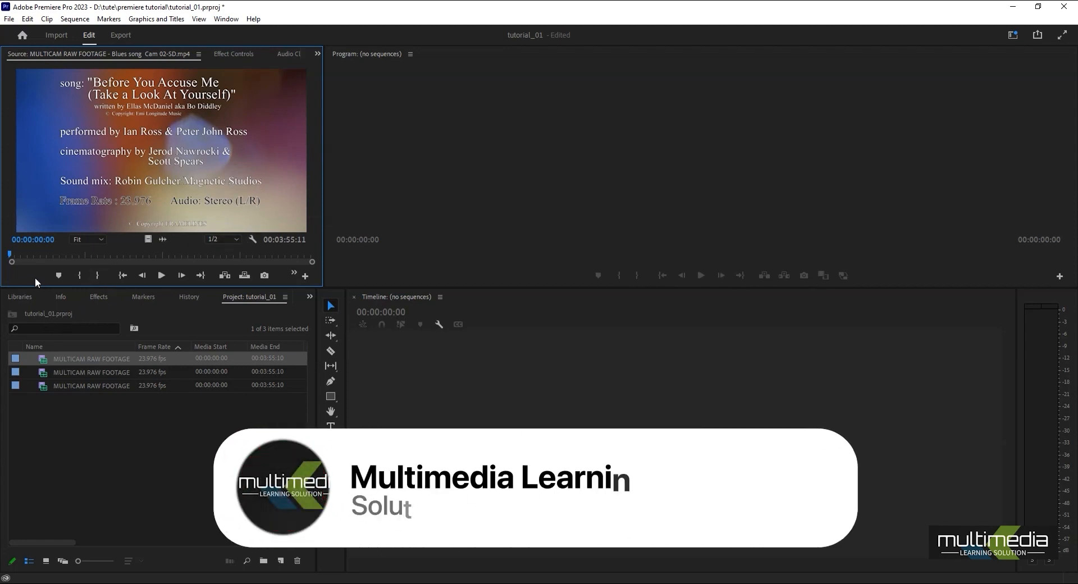
pyautogui.moveTo(21, 258); pyautogui.dragTo(220, 259)
pyautogui.doubleClick(78, 370)
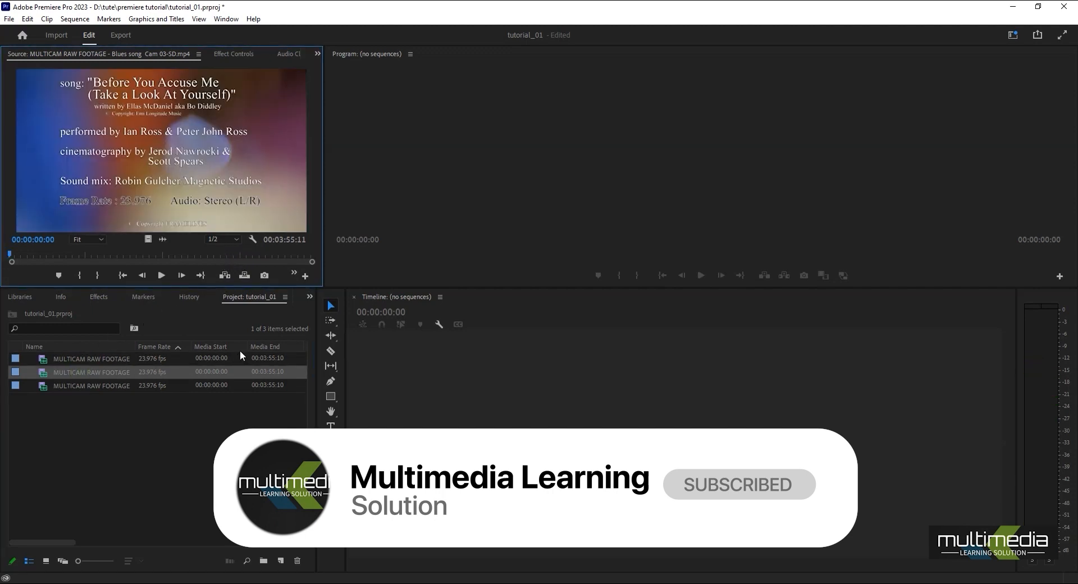
pyautogui.moveTo(28, 258); pyautogui.dragTo(62, 257)
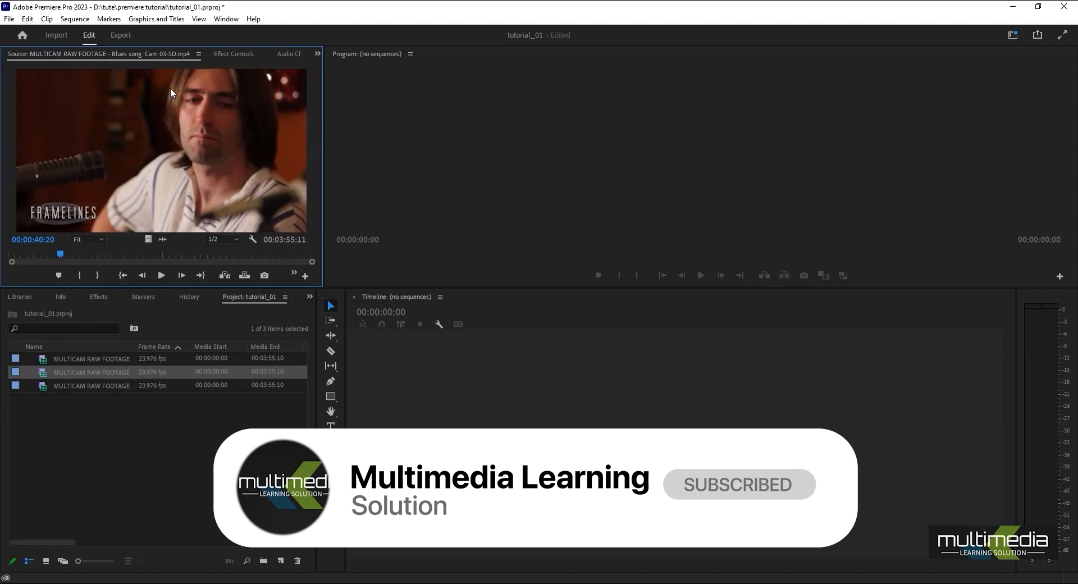
pyautogui.moveTo(62, 252); pyautogui.dragTo(192, 269)
pyautogui.doubleClick(86, 387)
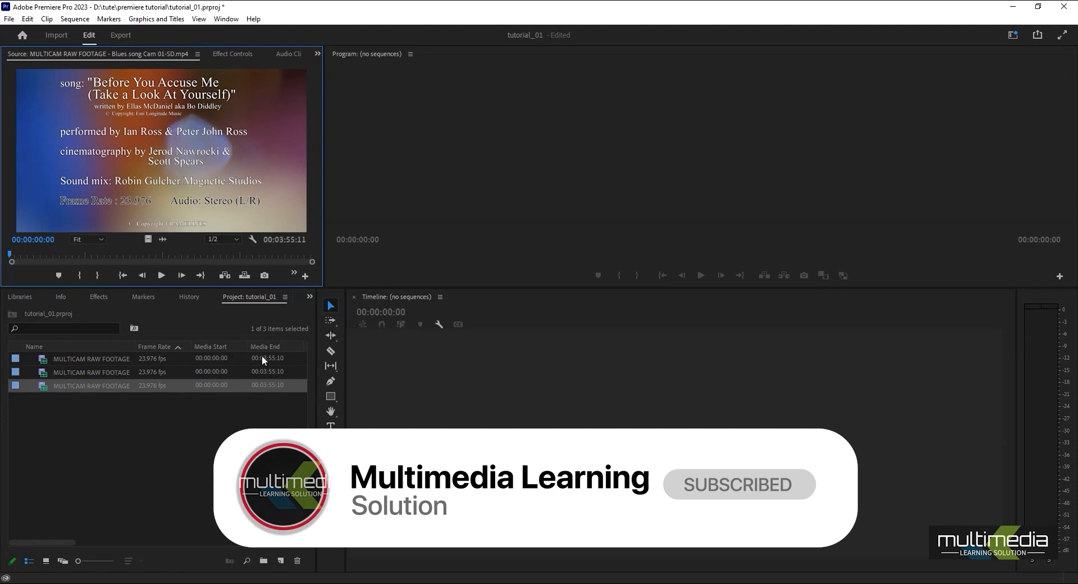
pyautogui.moveTo(25, 252); pyautogui.dragTo(34, 255)
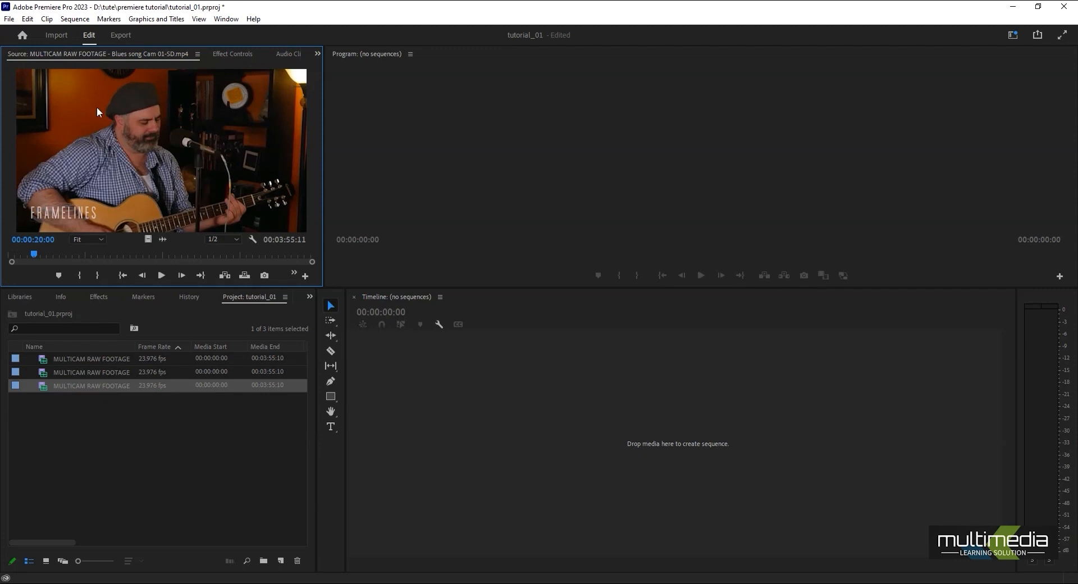
pyautogui.moveTo(47, 257); pyautogui.dragTo(120, 275)
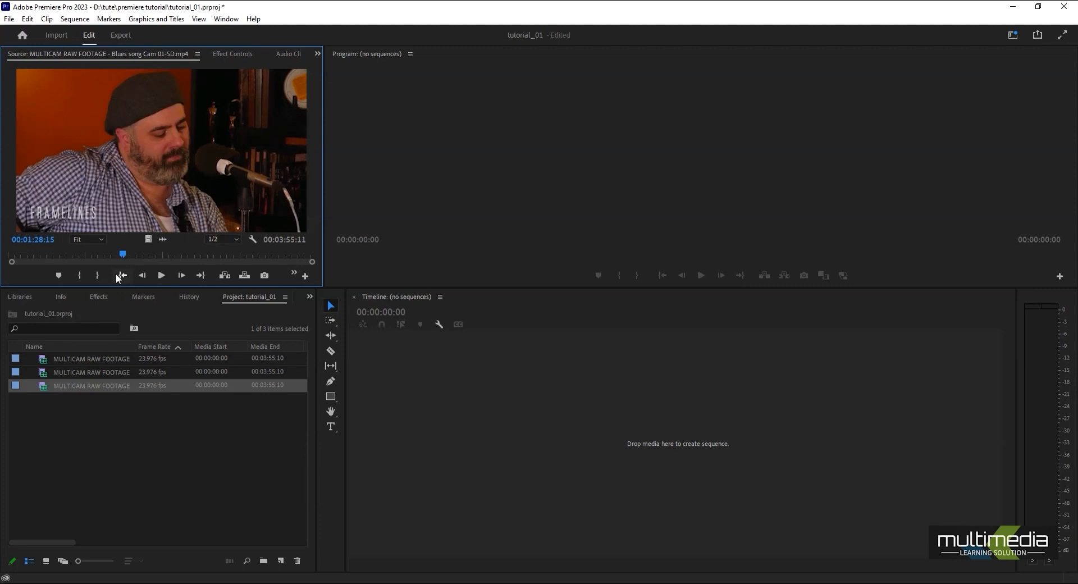
# Create a sequence from the Cam 01 clip and stack Cam 03 on V2 and Cam 02 on V3 with staggered start times
pyautogui.click(18, 406)
pyautogui.moveTo(91, 387); pyautogui.dragTo(424, 429)
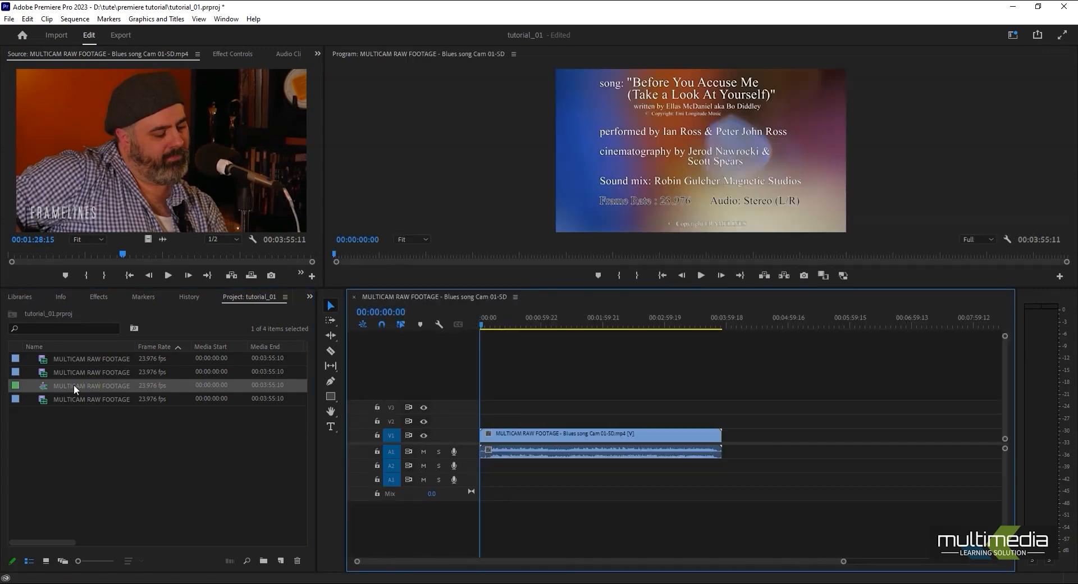
pyautogui.moveTo(75, 370); pyautogui.dragTo(551, 420)
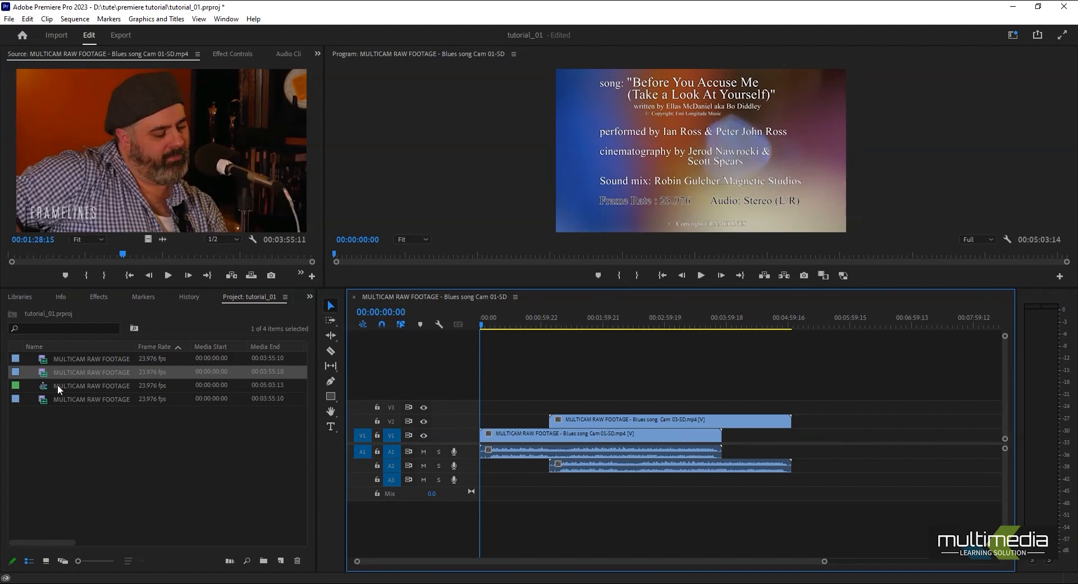
pyautogui.click(91, 360)
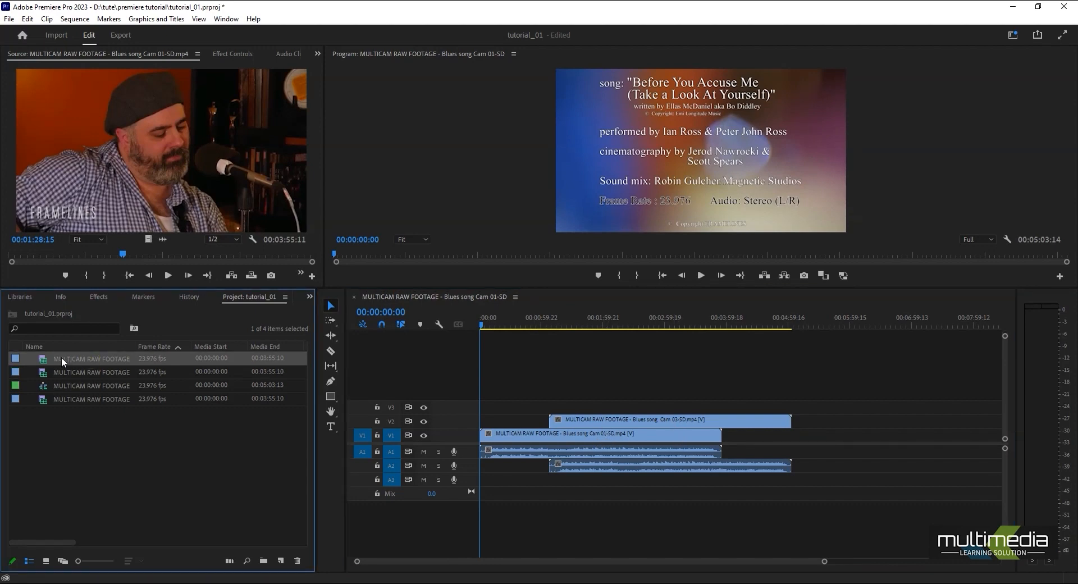
pyautogui.moveTo(62, 360); pyautogui.dragTo(604, 409)
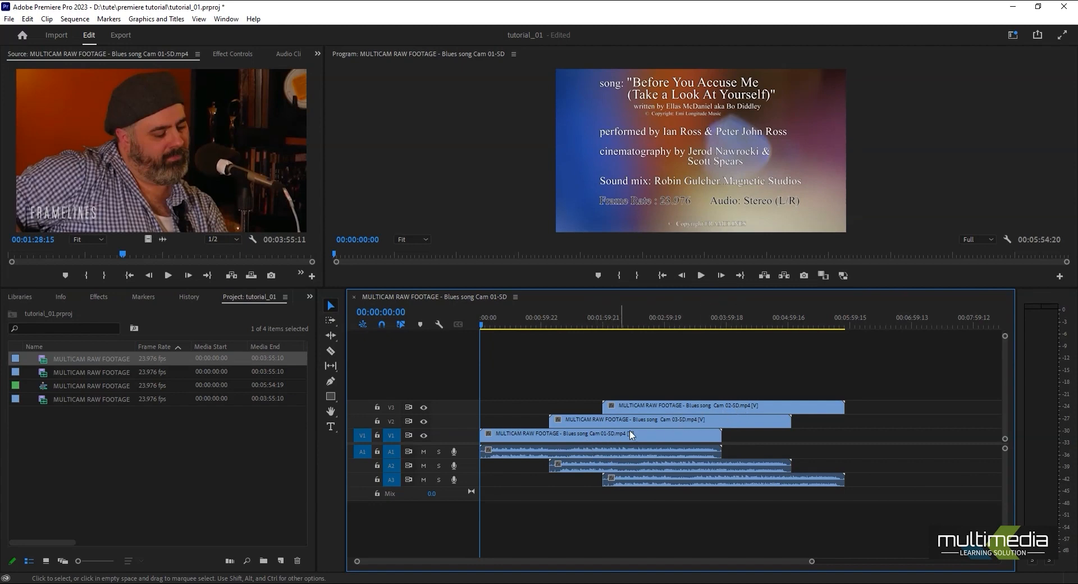
pyautogui.moveTo(659, 406); pyautogui.dragTo(640, 410)
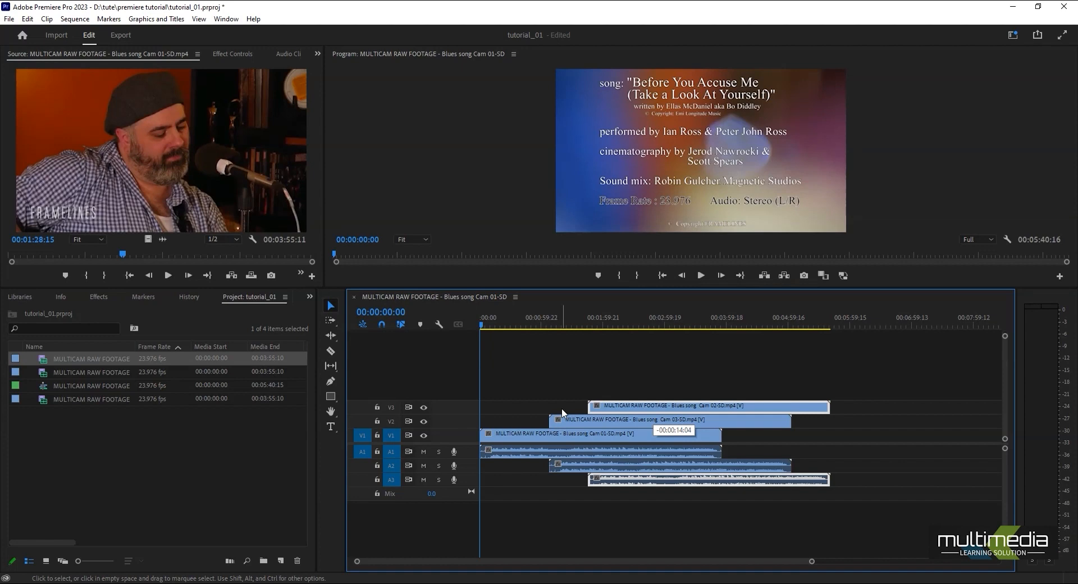
pyautogui.moveTo(562, 413); pyautogui.dragTo(553, 404)
# Synchronize all three camera clips in the timeline by audio, using track channel 1
pyautogui.moveTo(549, 351); pyautogui.dragTo(646, 487)
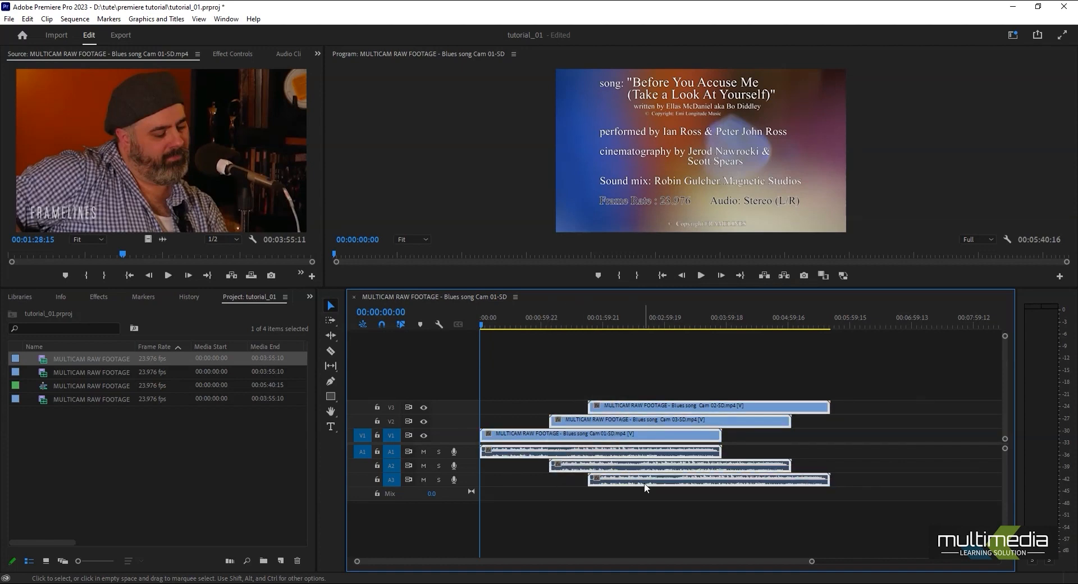
pyautogui.rightClick(621, 406)
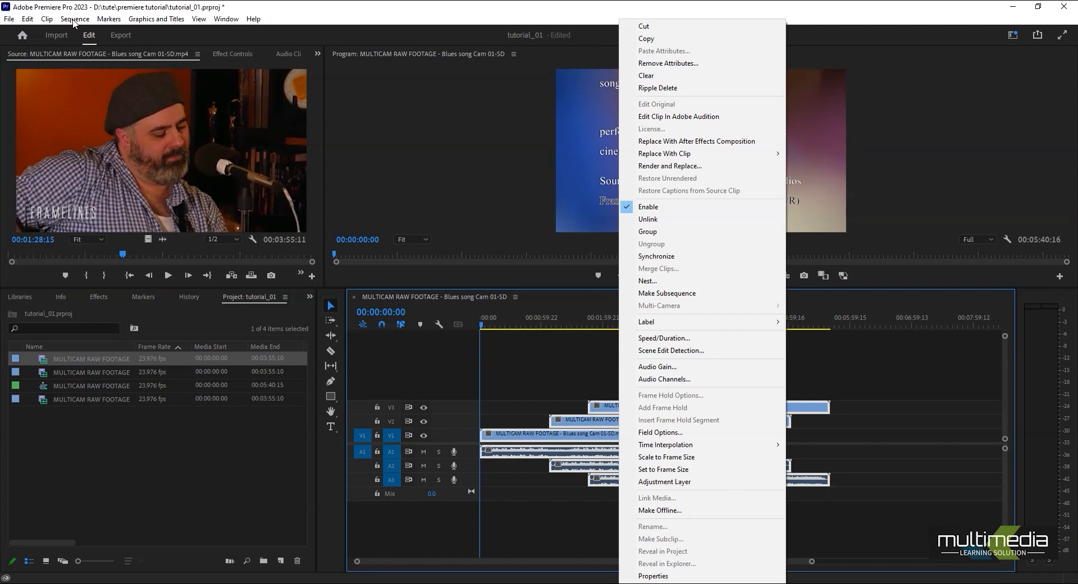
pyautogui.click(50, 20)
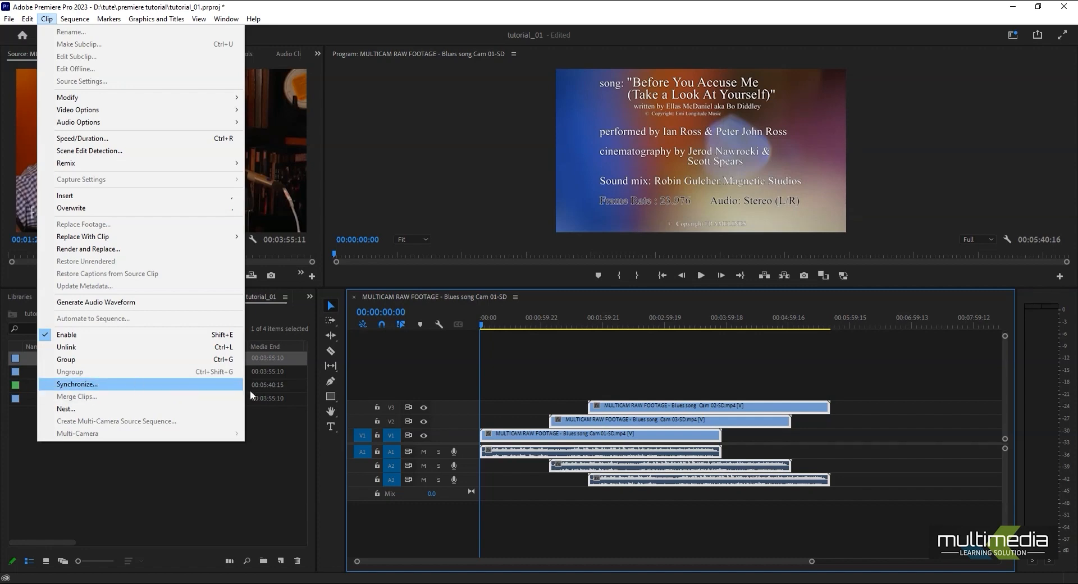
pyautogui.rightClick(649, 409)
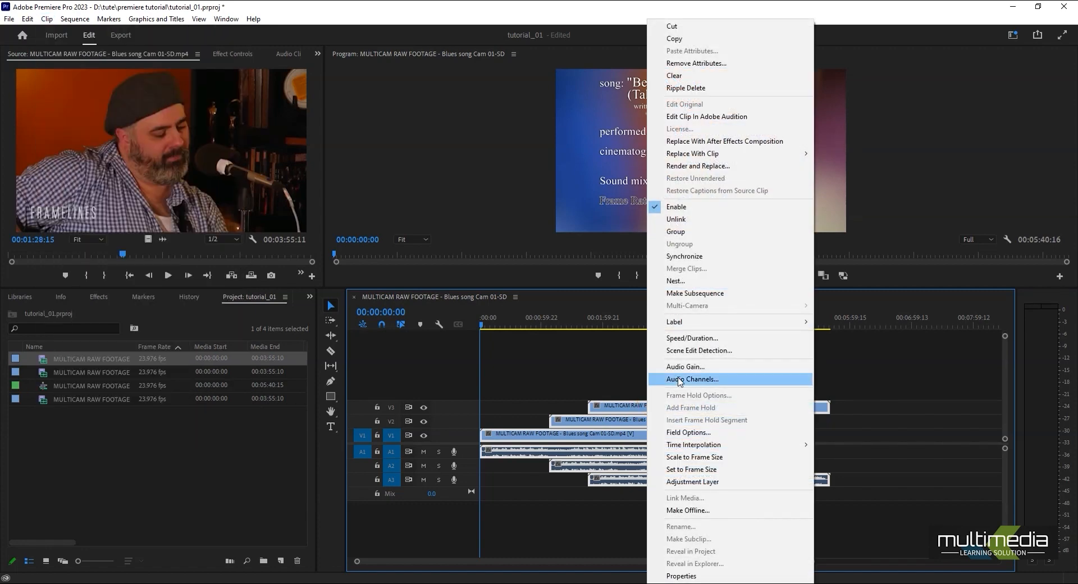
pyautogui.click(692, 259)
pyautogui.moveTo(505, 232); pyautogui.dragTo(432, 207)
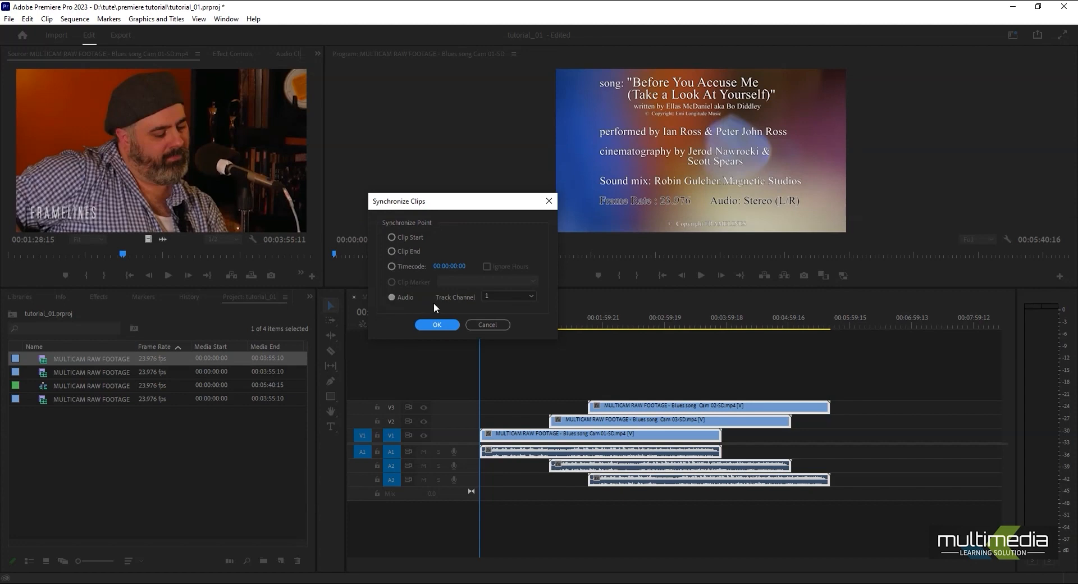
pyautogui.click(501, 295)
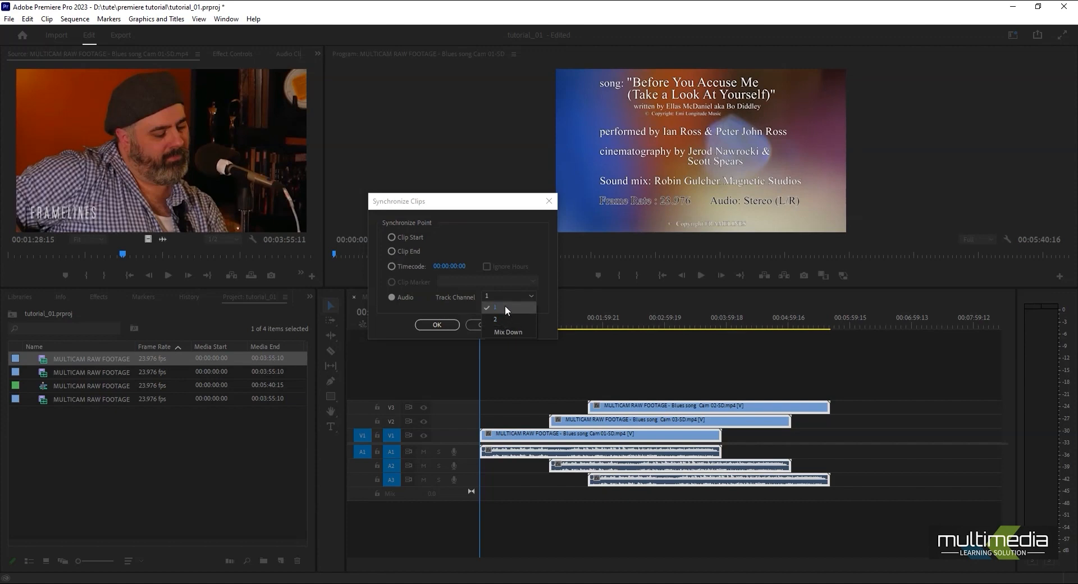
pyautogui.click(450, 296)
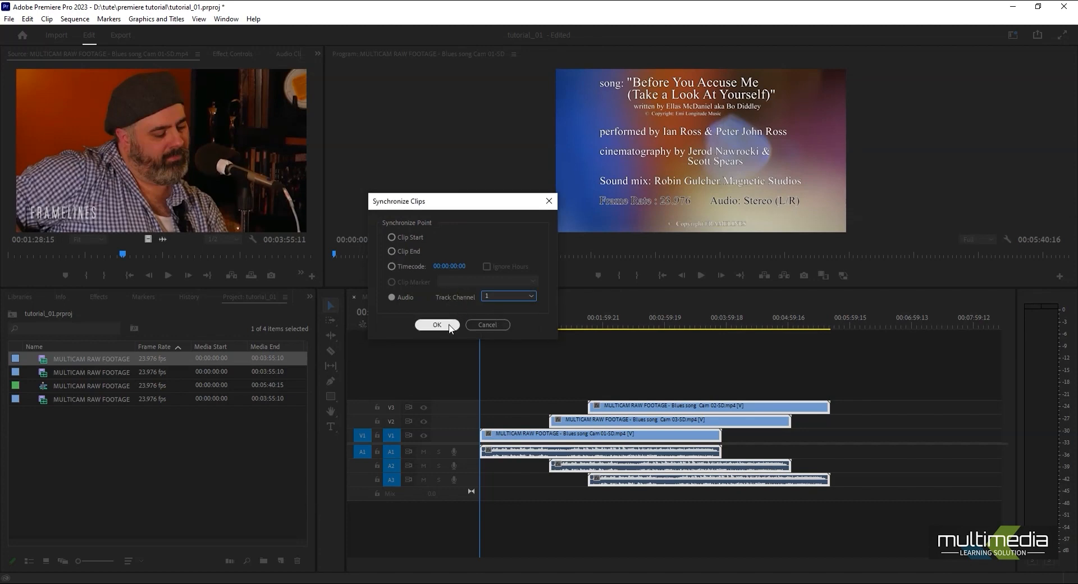
pyautogui.click(449, 325)
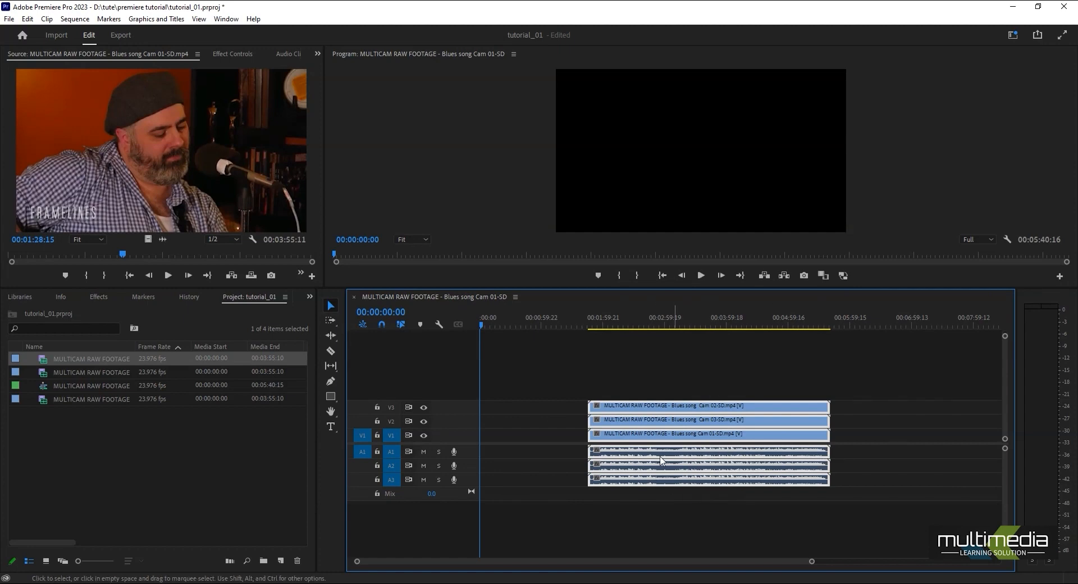
# Ripple delete the empty gap before the synchronized clips and scrub to about 00:01:08:16 in the sequence
pyautogui.rightClick(537, 419)
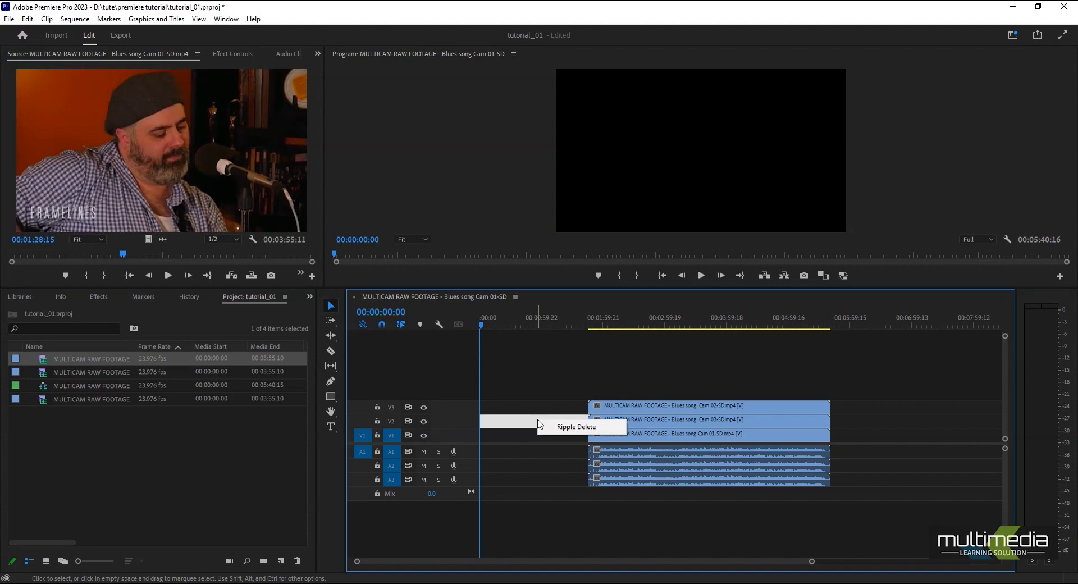
pyautogui.click(575, 428)
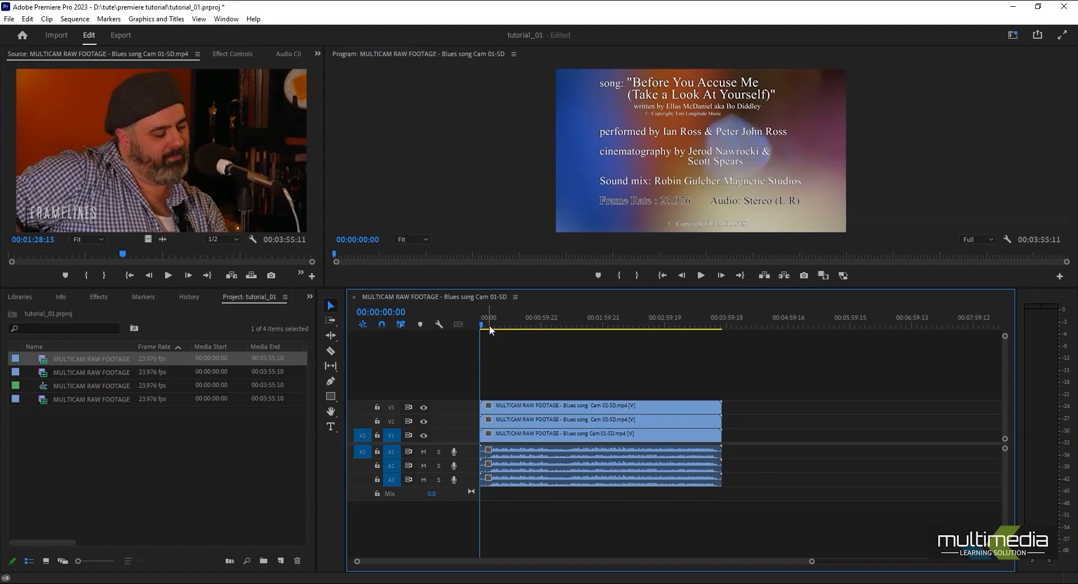
pyautogui.moveTo(490, 325); pyautogui.dragTo(553, 334)
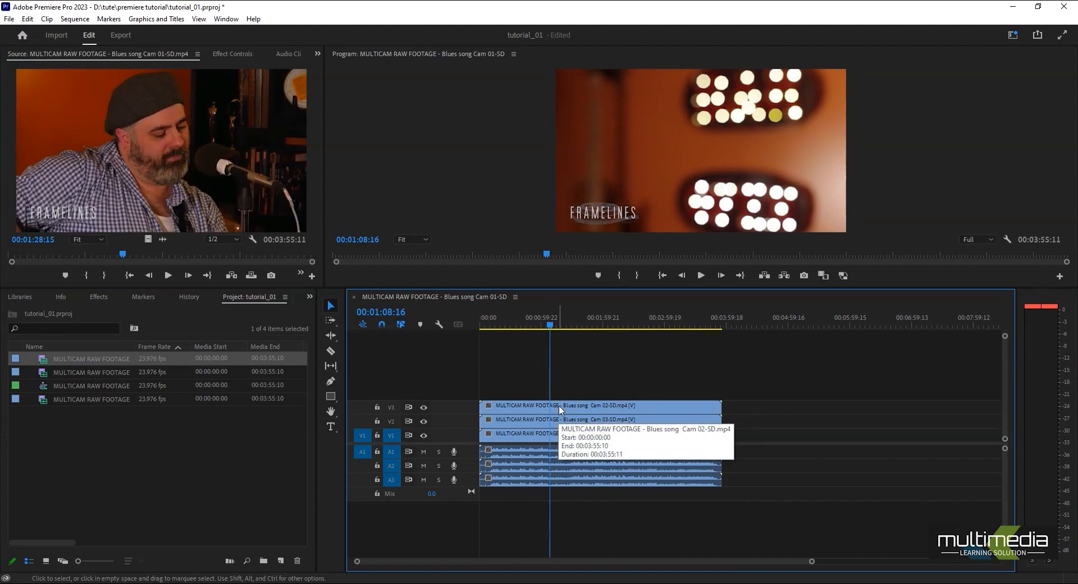
# Nest all three synchronized camera clips into one sequence named "multicamera editing"
pyautogui.click(634, 409)
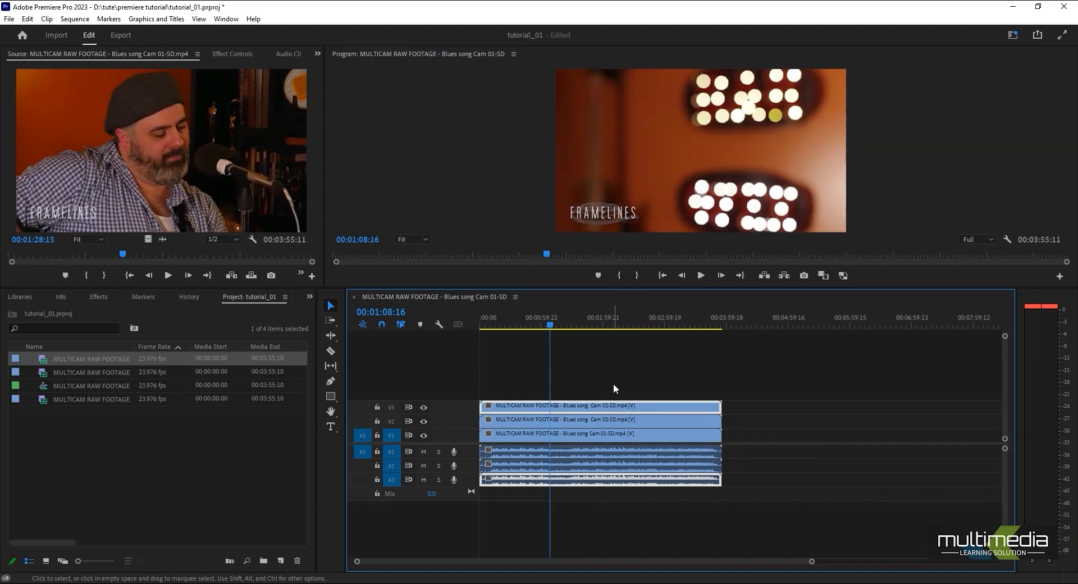
pyautogui.moveTo(612, 380); pyautogui.dragTo(635, 510)
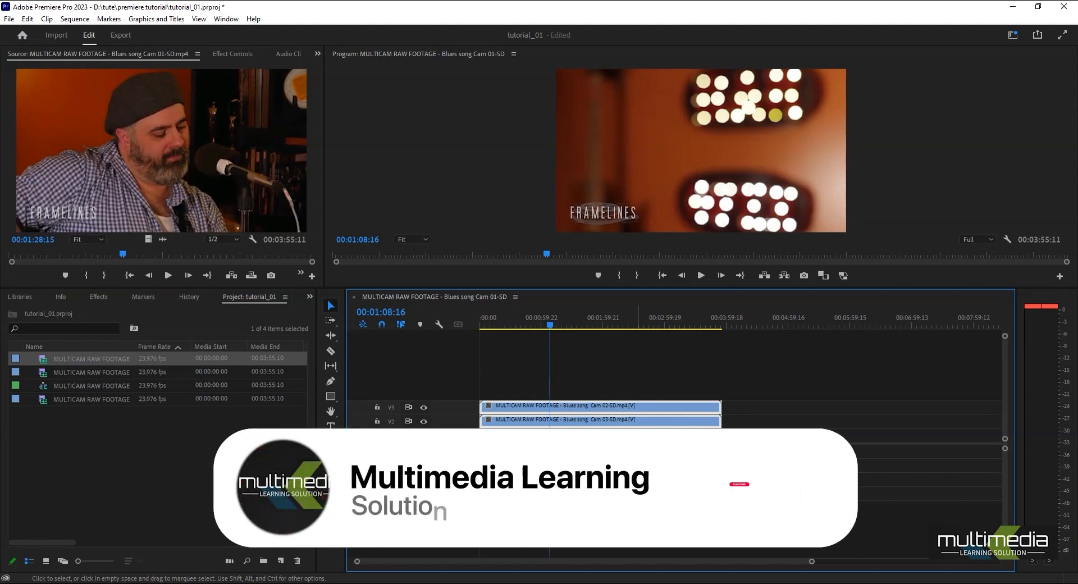
pyautogui.rightClick(538, 421)
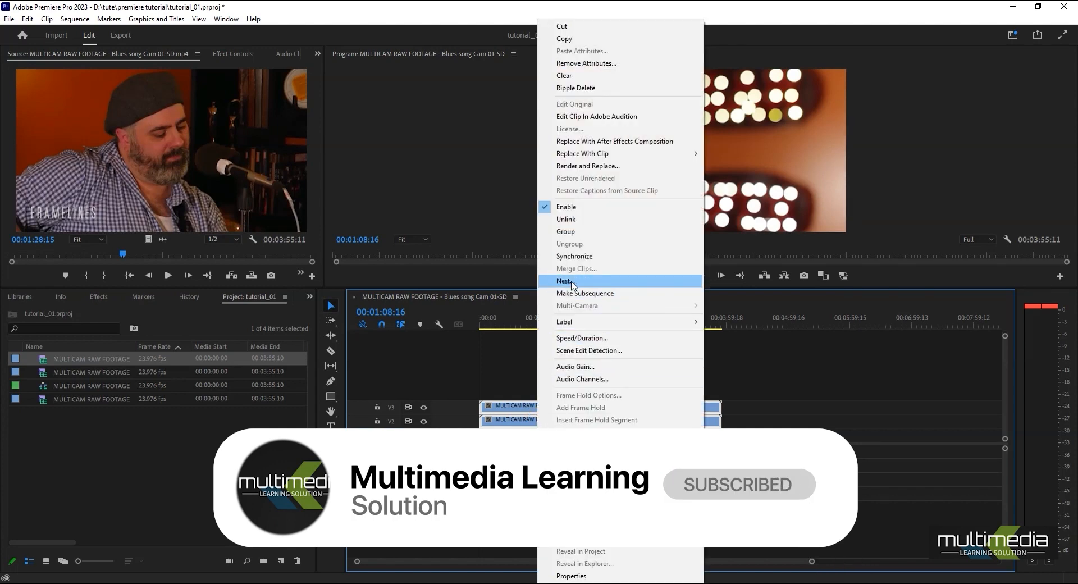
pyautogui.click(46, 19)
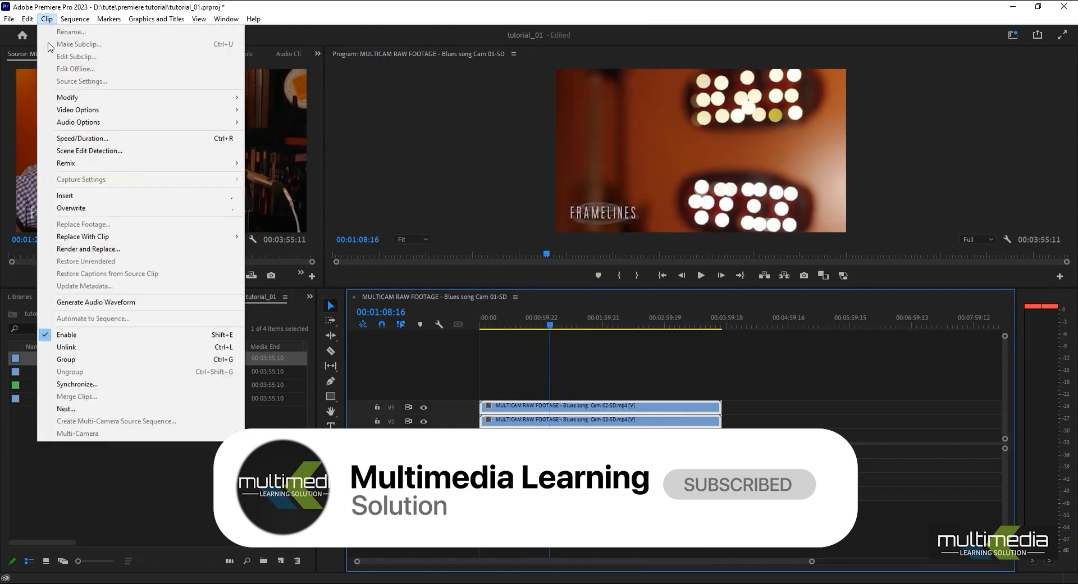
pyautogui.click(73, 412)
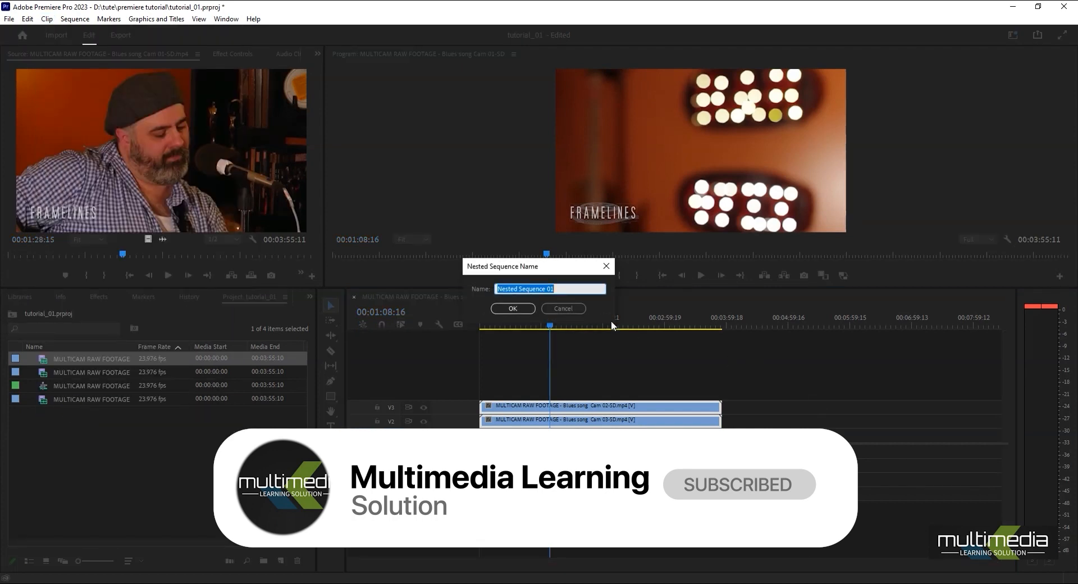
pyautogui.write('multi')
pyautogui.write('ca')
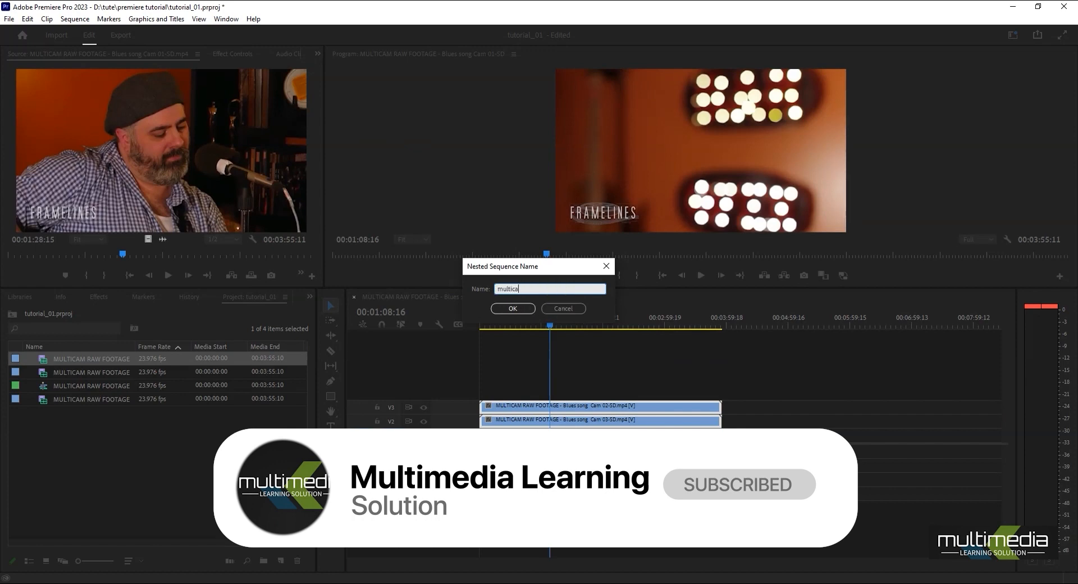
pyautogui.write('mera editing')
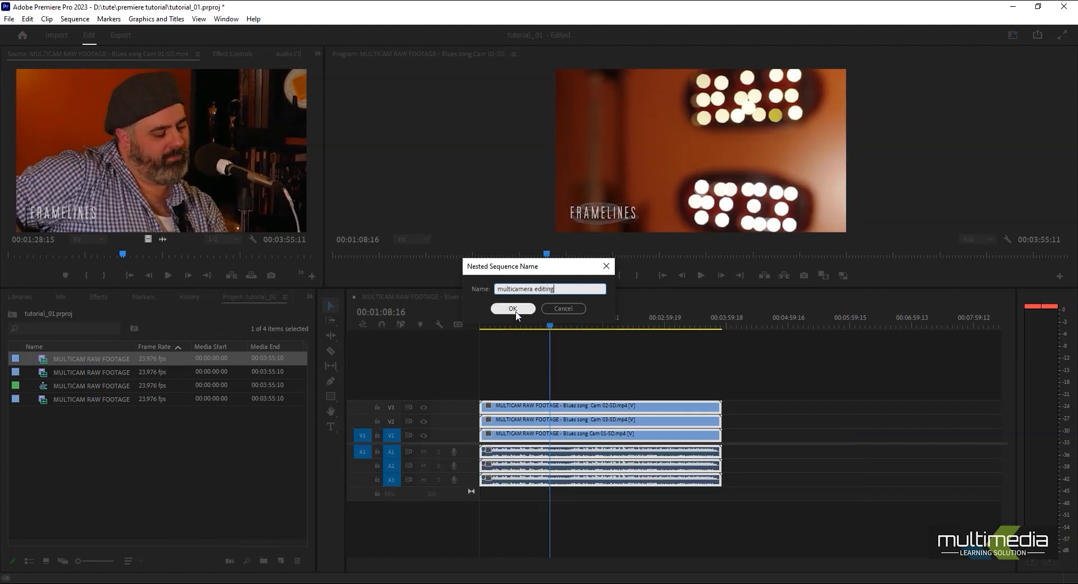
pyautogui.click(513, 309)
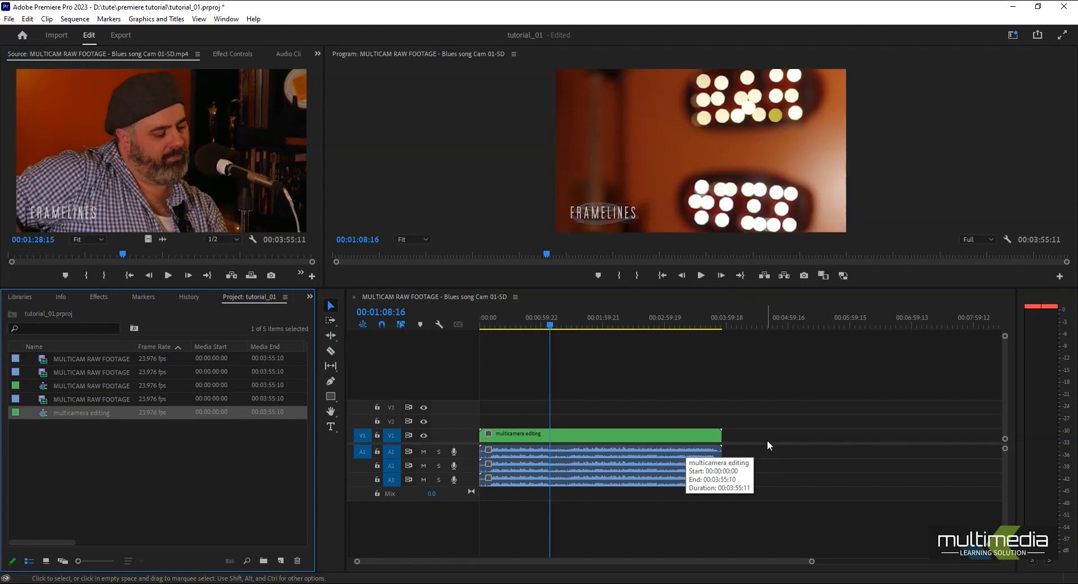
# Delete the two duplicate audio clips on tracks A2 and A3, keeping only the audio on A1
pyautogui.moveTo(750, 467); pyautogui.dragTo(707, 493)
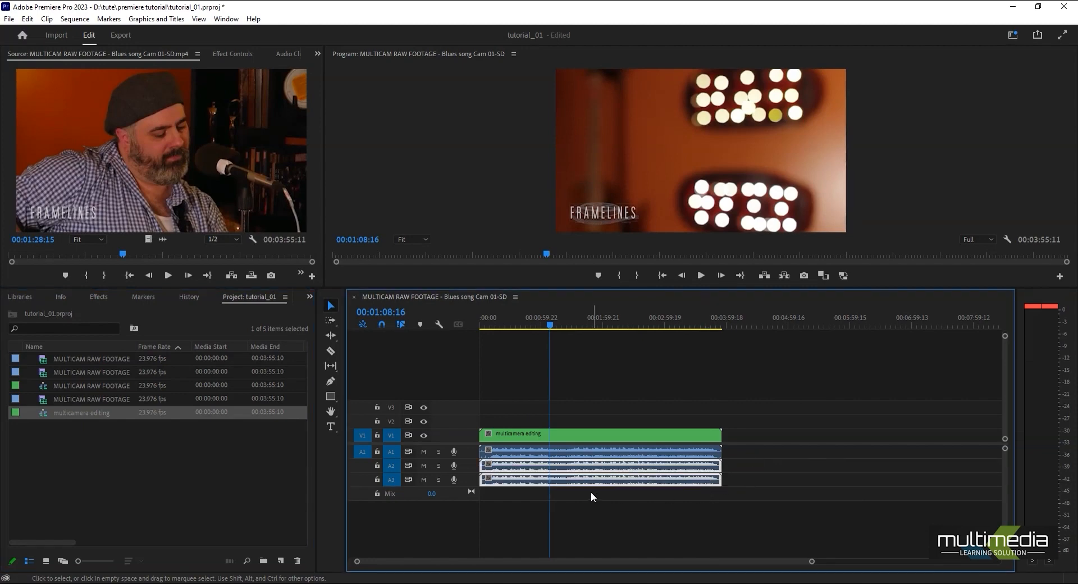
pyautogui.rightClick(526, 471)
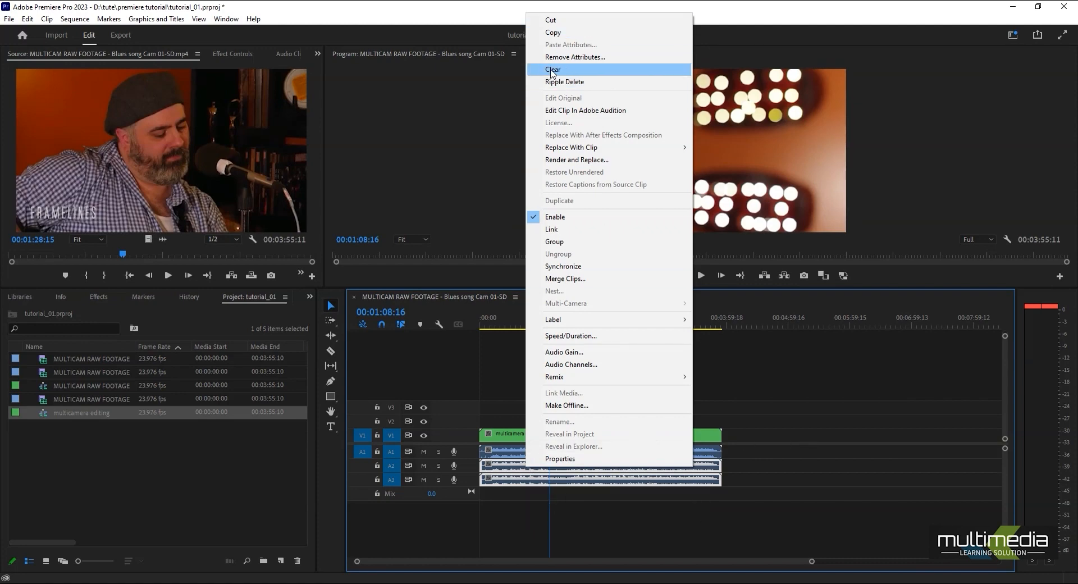
pyautogui.click(753, 476)
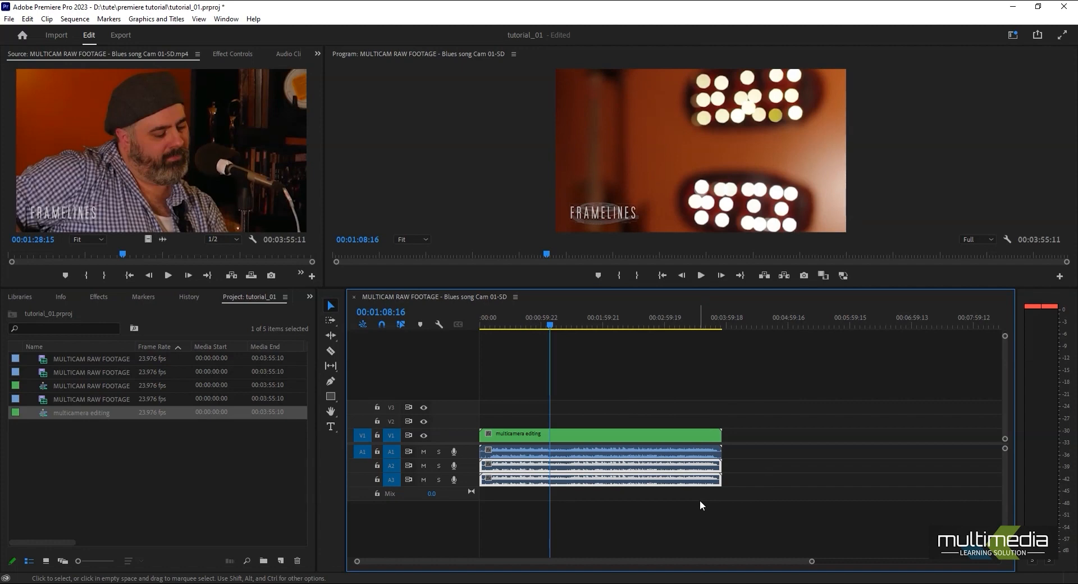
pyautogui.press('Delete')
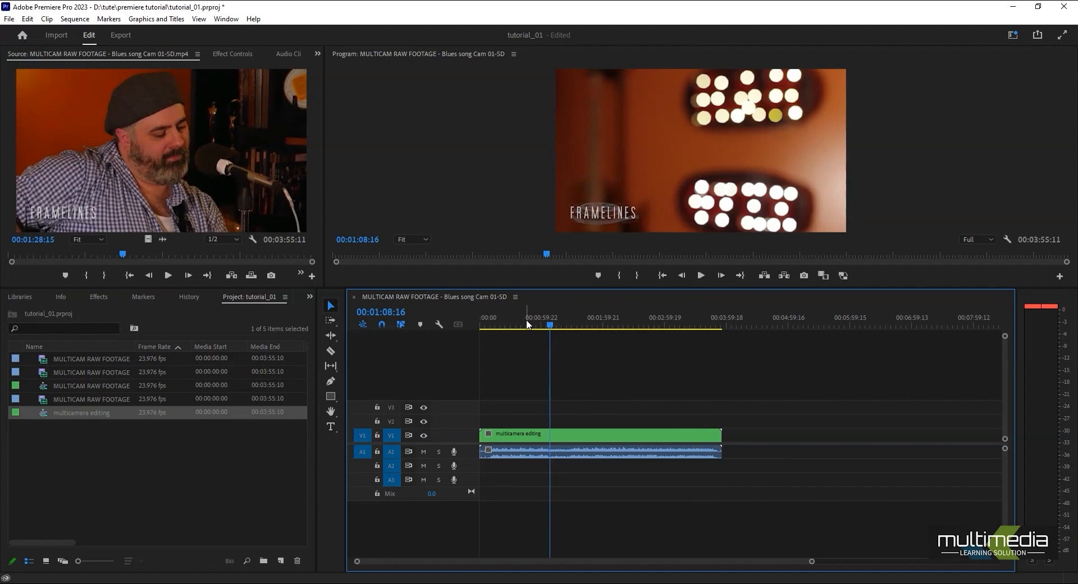
# Split the nested clip and its audio at 00:00:06:12, ripple delete the opening segment, and play the trimmed start
pyautogui.press('Home')
pyautogui.press('space')
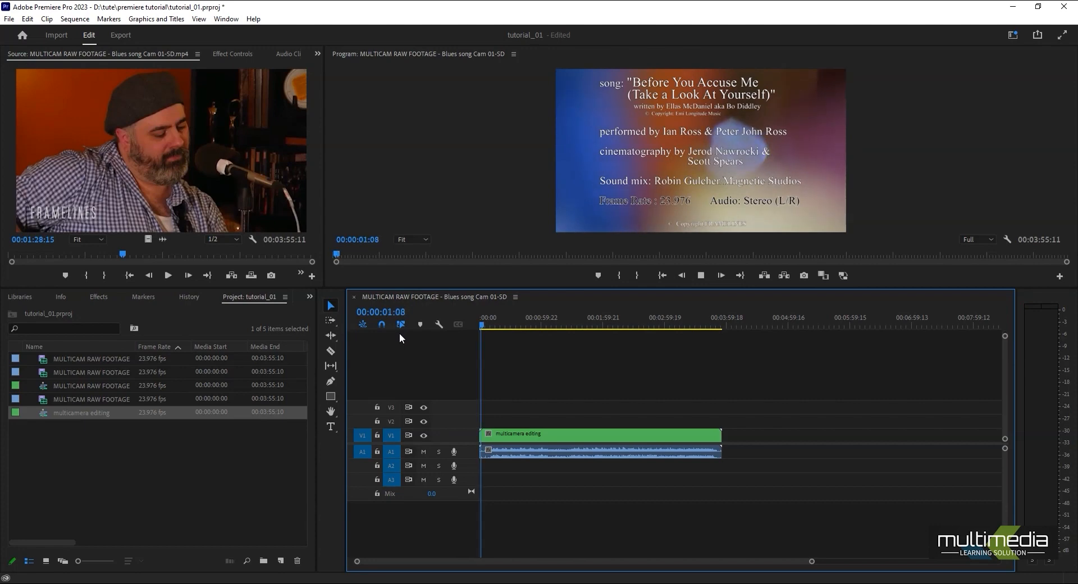
pyautogui.press('=')
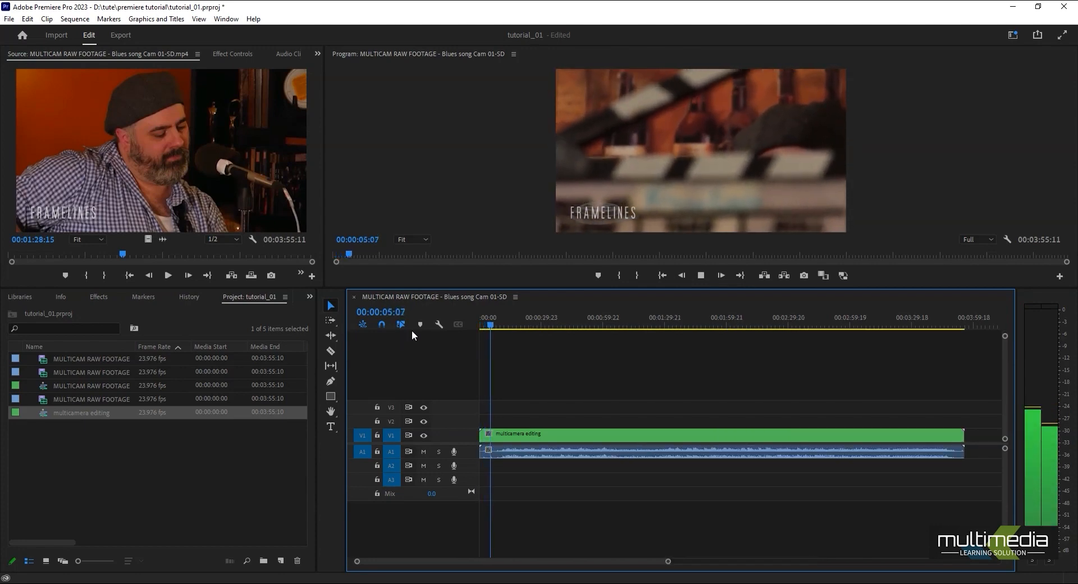
pyautogui.press('space')
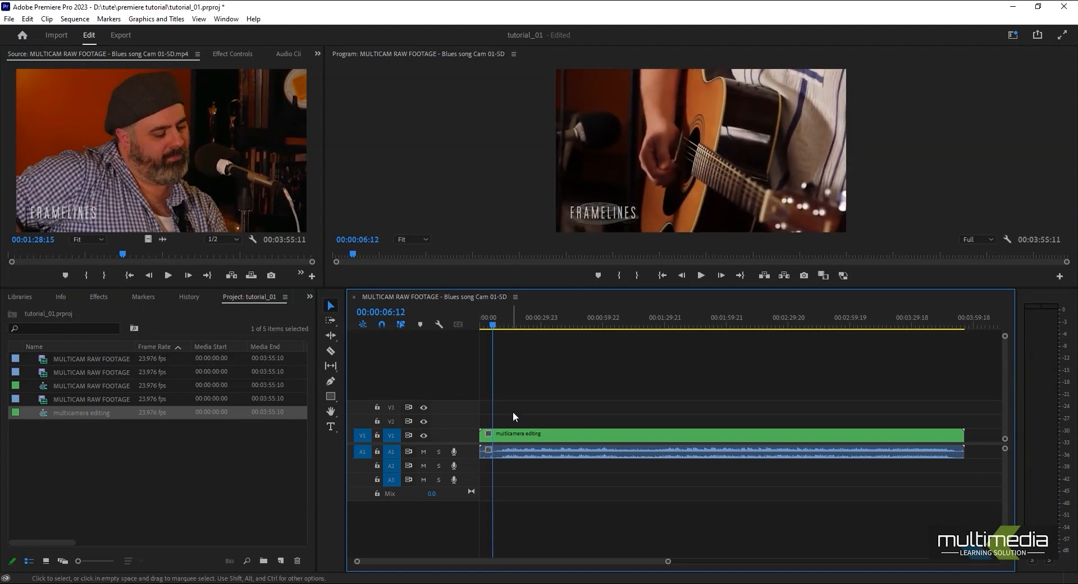
pyautogui.moveTo(512, 409); pyautogui.dragTo(527, 457)
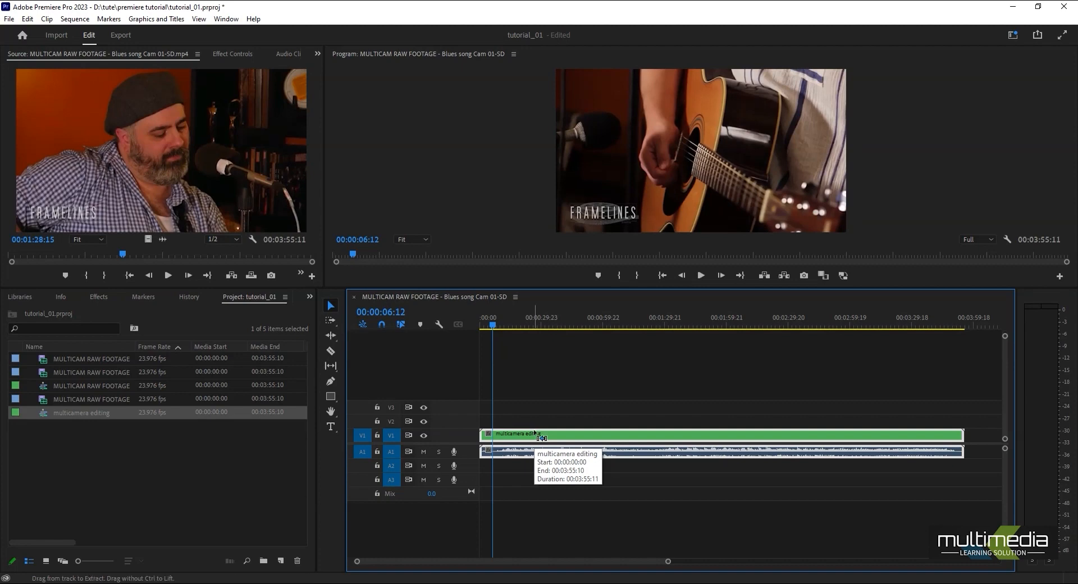
pyautogui.hotkey('ctrl', 'k')
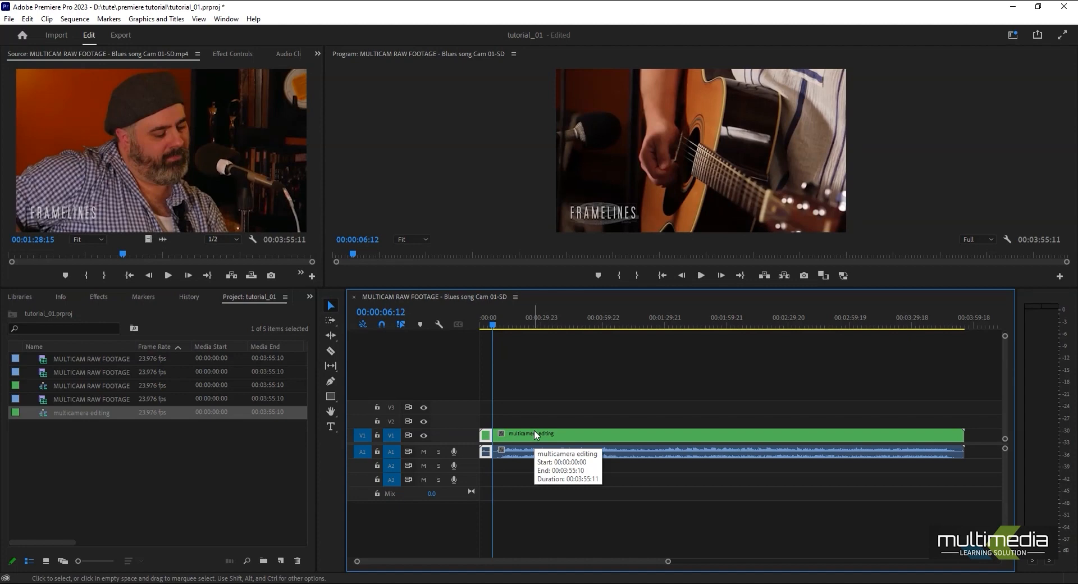
pyautogui.press('shift')
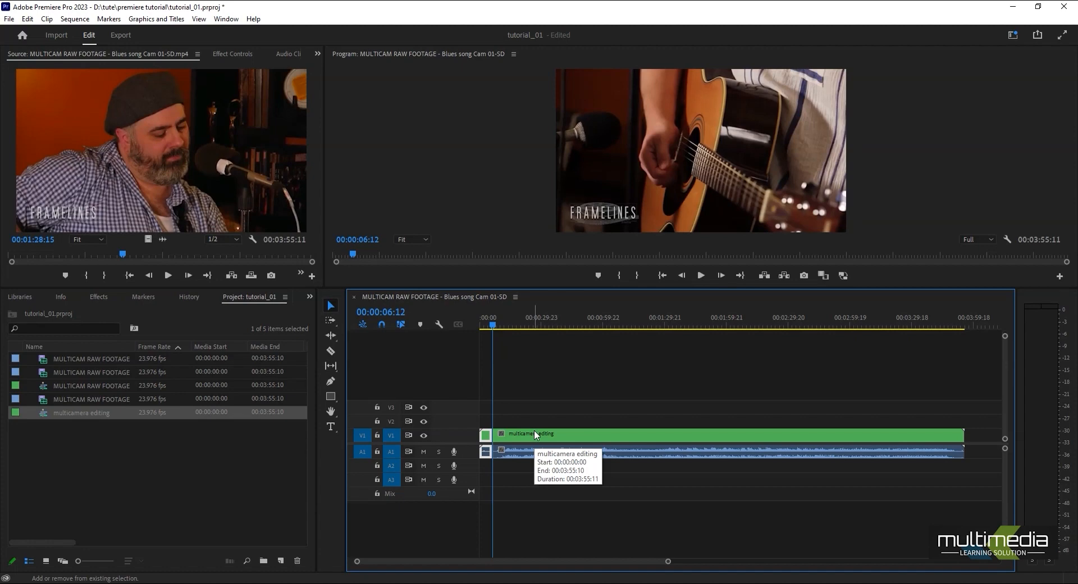
pyautogui.hotkey('shift', 'Delete')
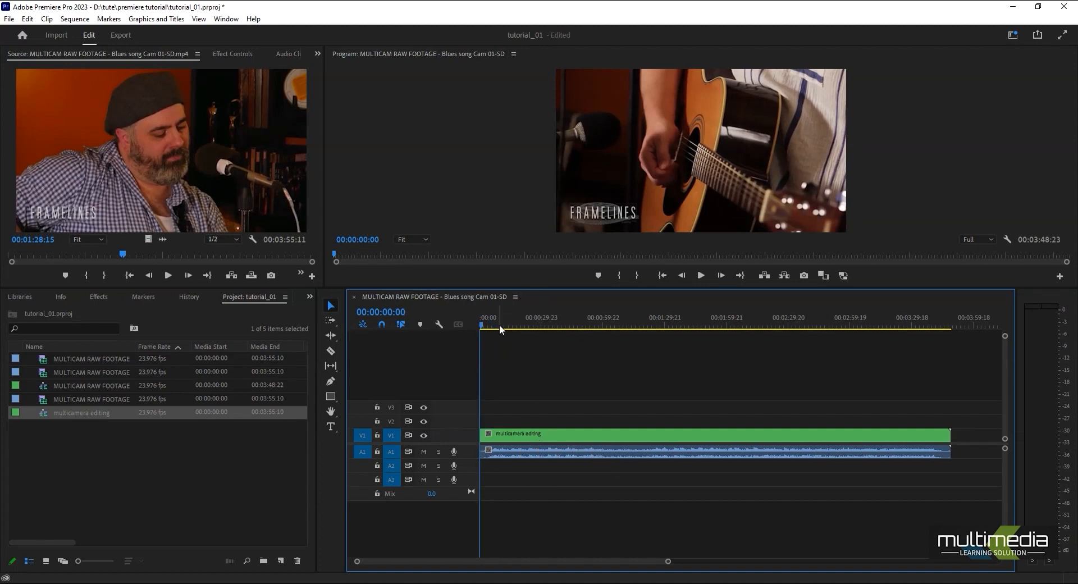
pyautogui.press('space')
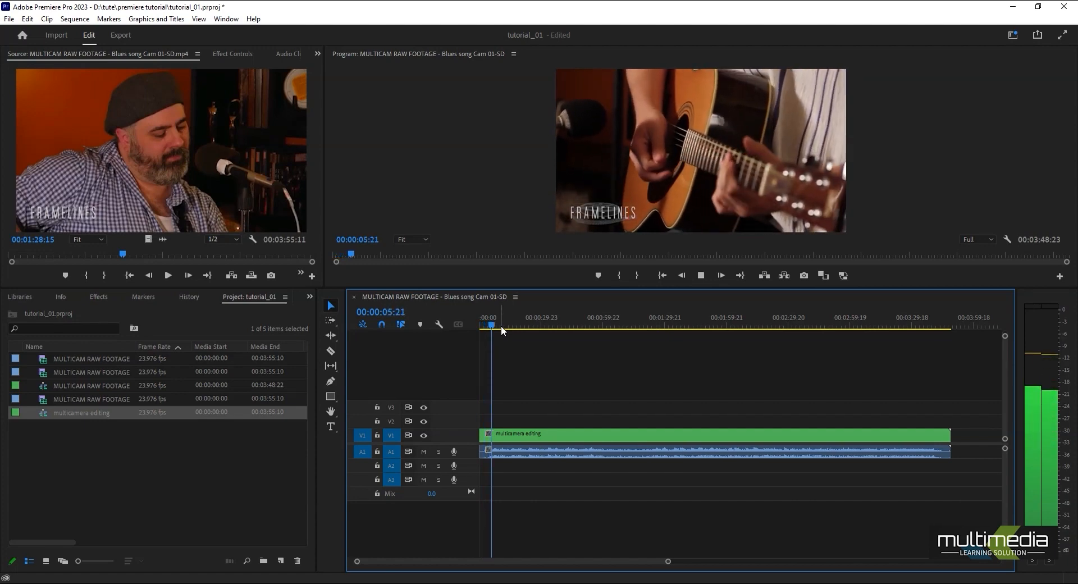
pyautogui.press('space')
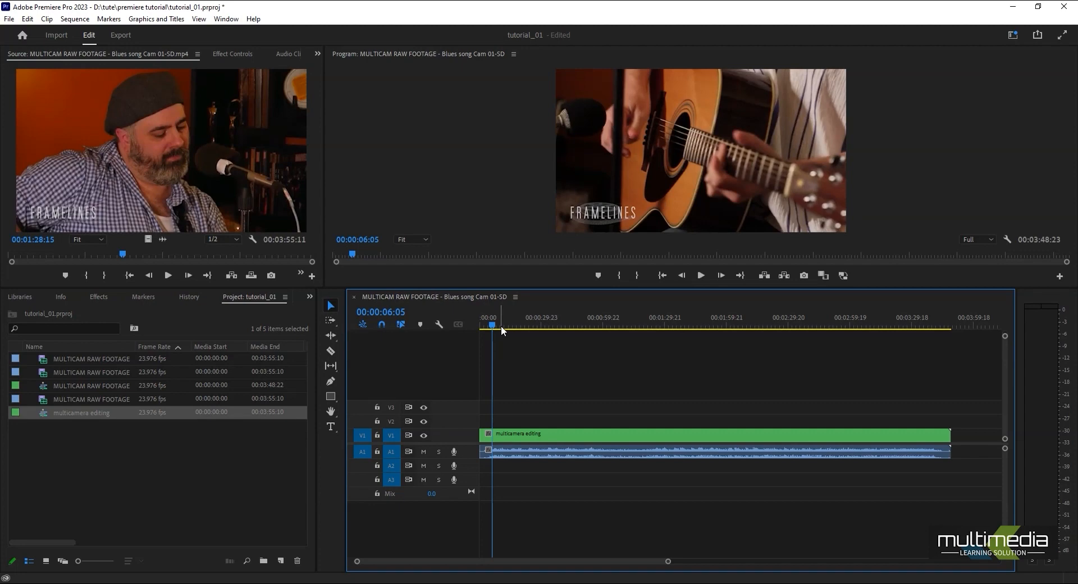
# Enable Multi-Camera on the nested clip and set the Program monitor's display mode to Multi-Camera
pyautogui.rightClick(532, 438)
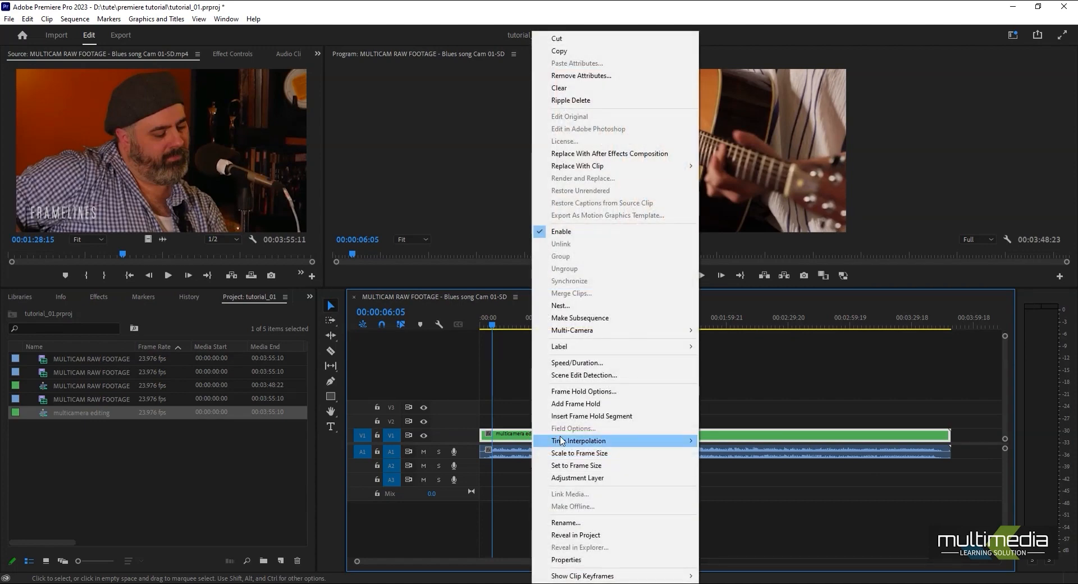
pyautogui.moveTo(668, 332)
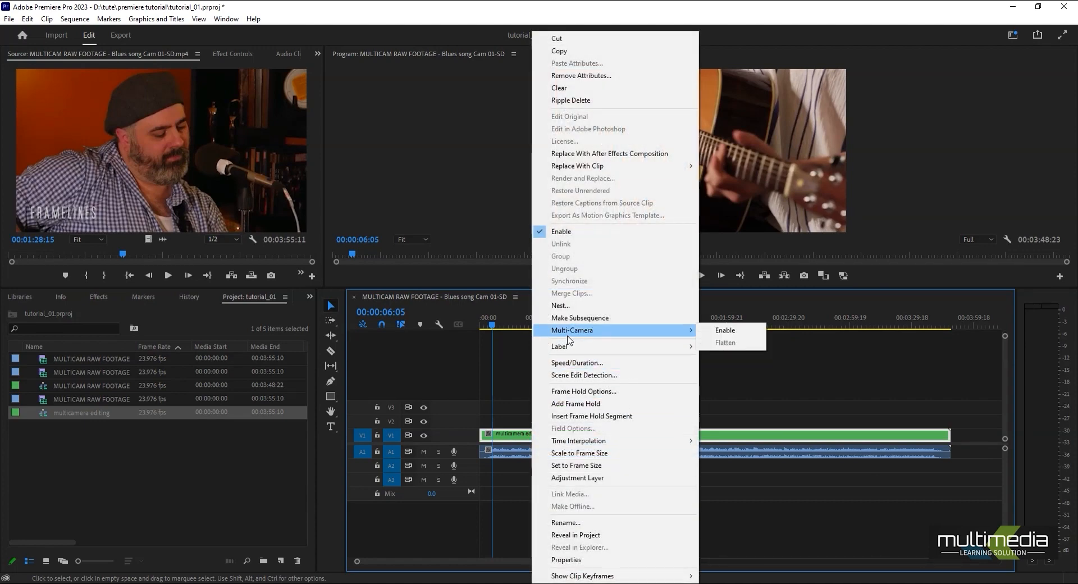
pyautogui.click(723, 331)
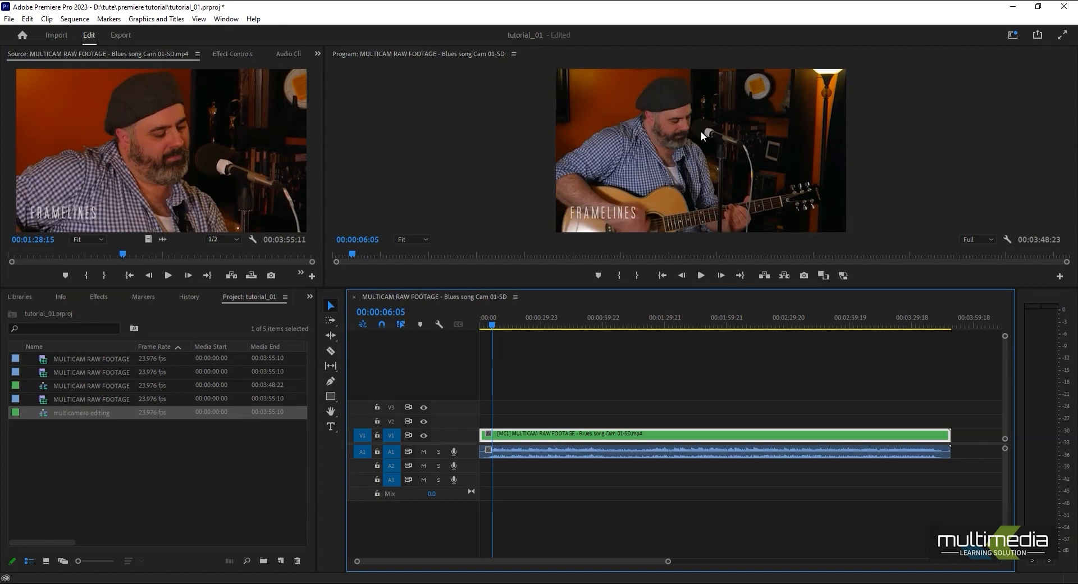
pyautogui.click(510, 321)
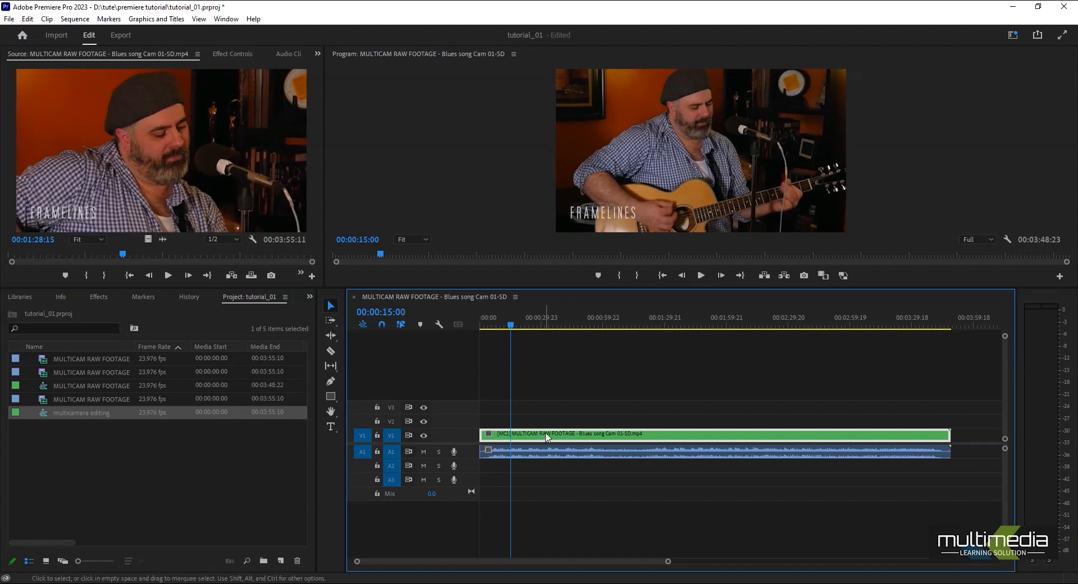
pyautogui.rightClick(910, 158)
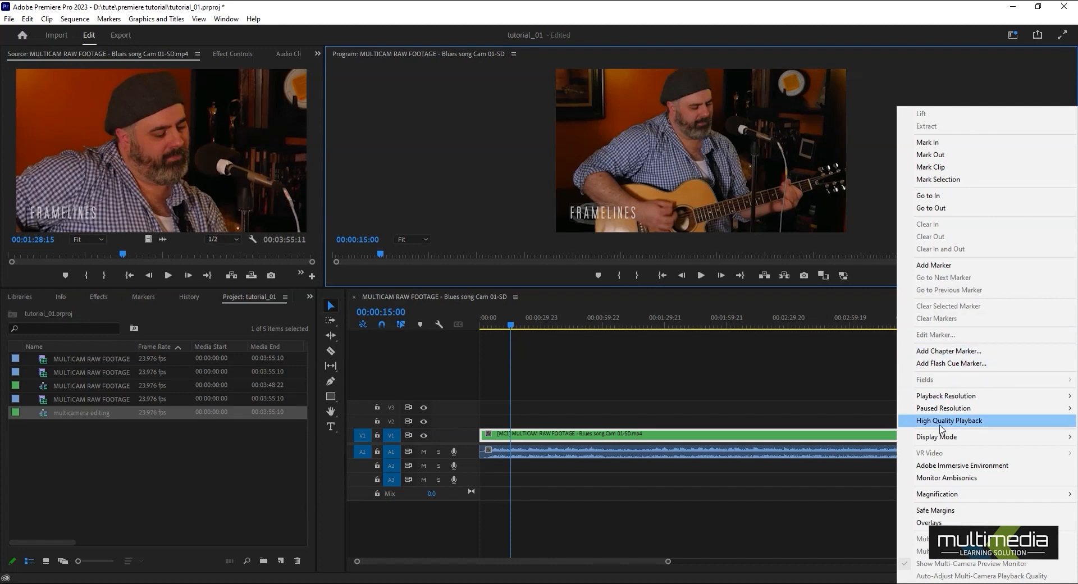
pyautogui.moveTo(926, 438)
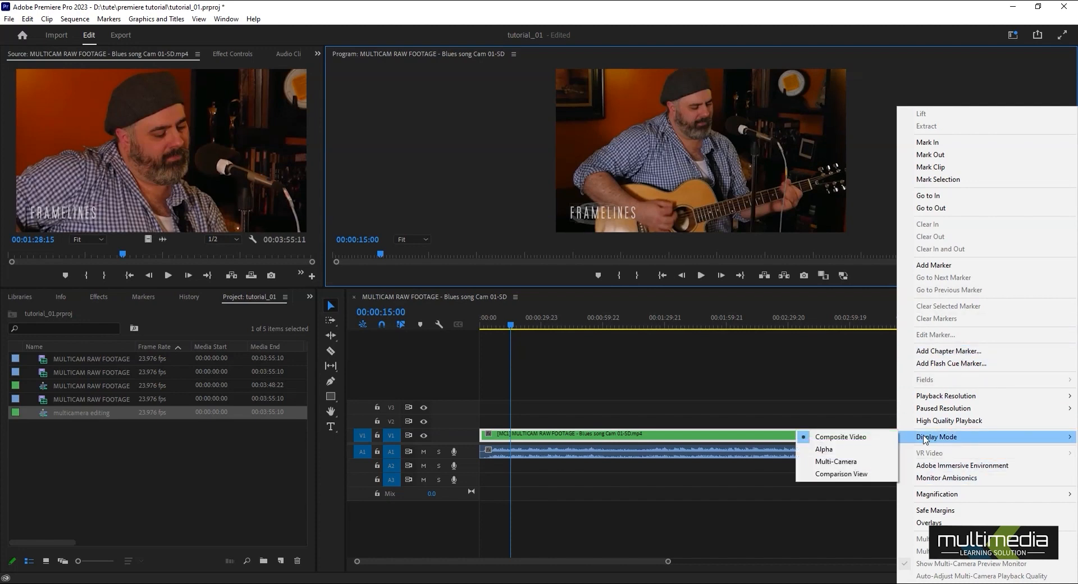
pyautogui.click(842, 466)
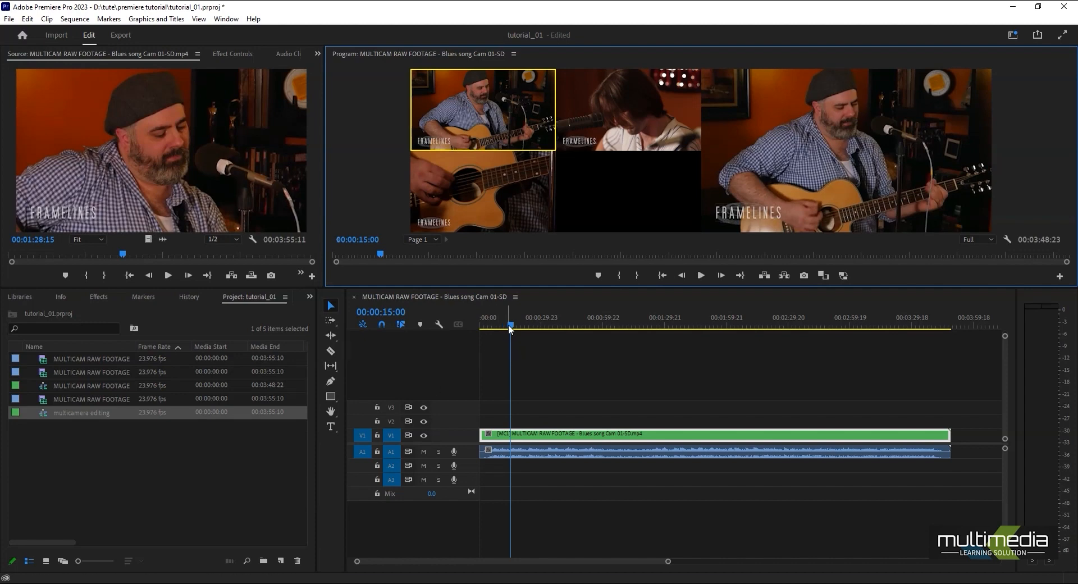
# Preview the multi-camera clip from the beginning and choose the Cam 02 guitar close-up as its opening angle
pyautogui.click(482, 325)
pyautogui.press('space')
pyautogui.press('space')
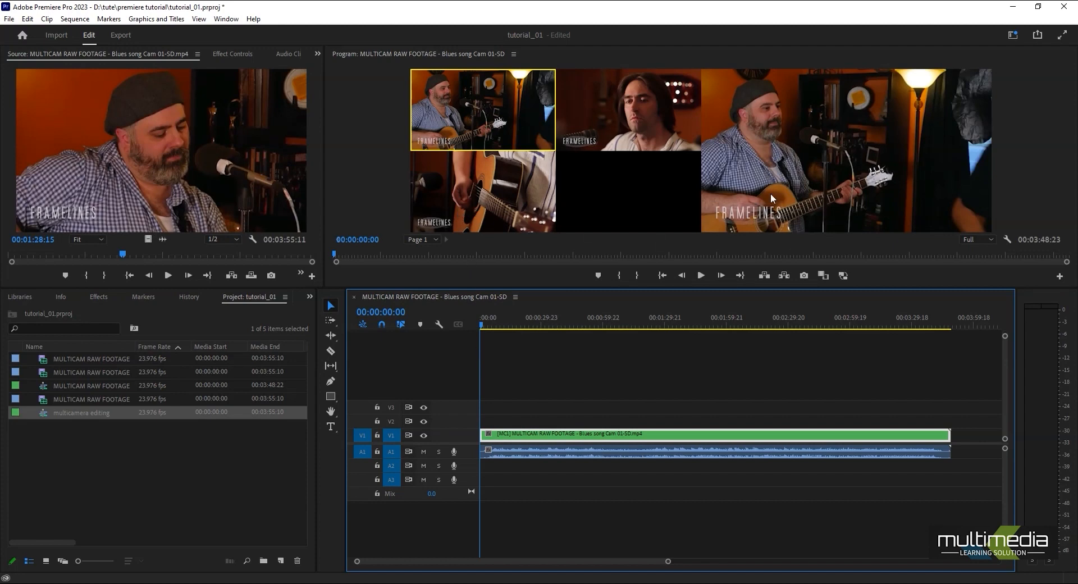
pyautogui.press('space')
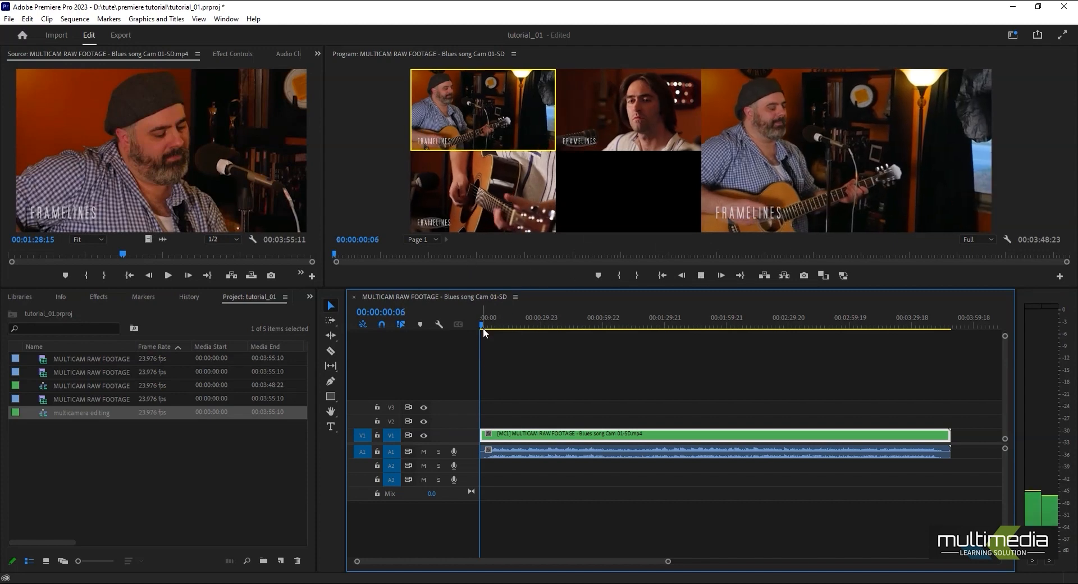
pyautogui.press('space')
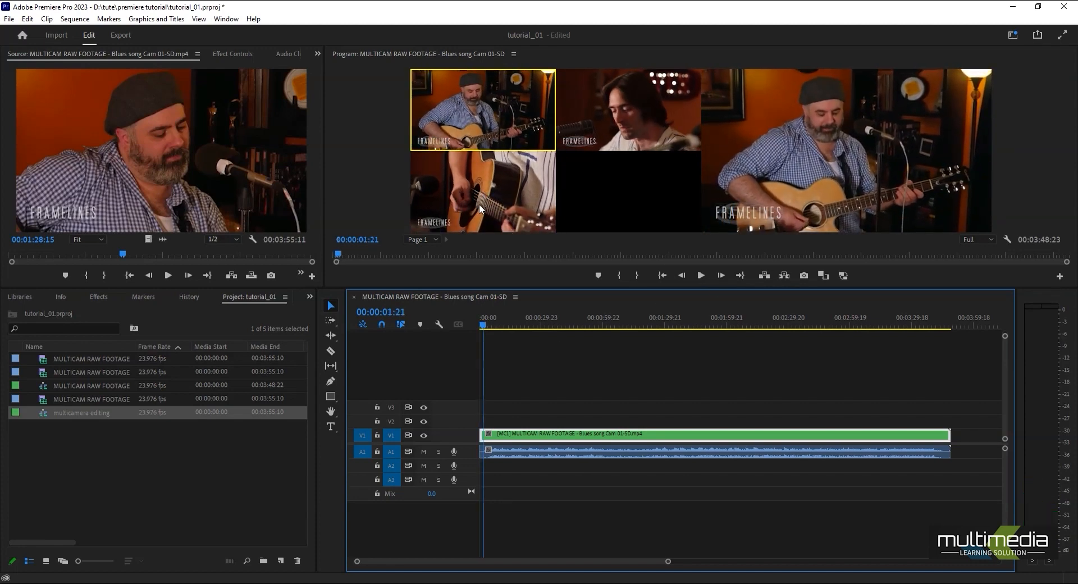
pyautogui.click(480, 204)
# Play the multi-camera clip from near its start, switching live among the three camera angles, and stop at 00:01:54:06 to record the cuts
pyautogui.click(484, 317)
pyautogui.press('space')
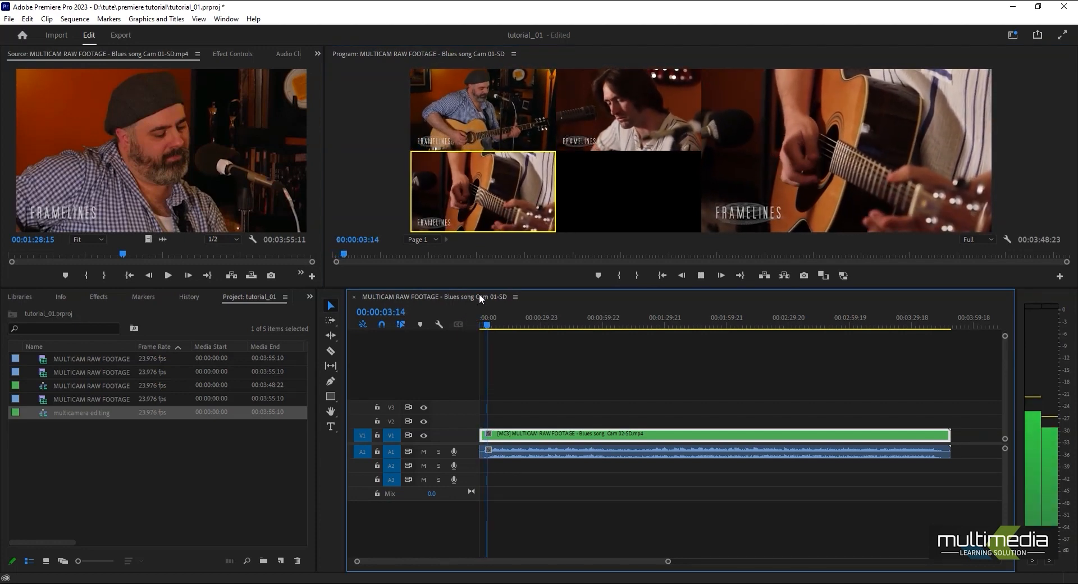
pyautogui.click(467, 112)
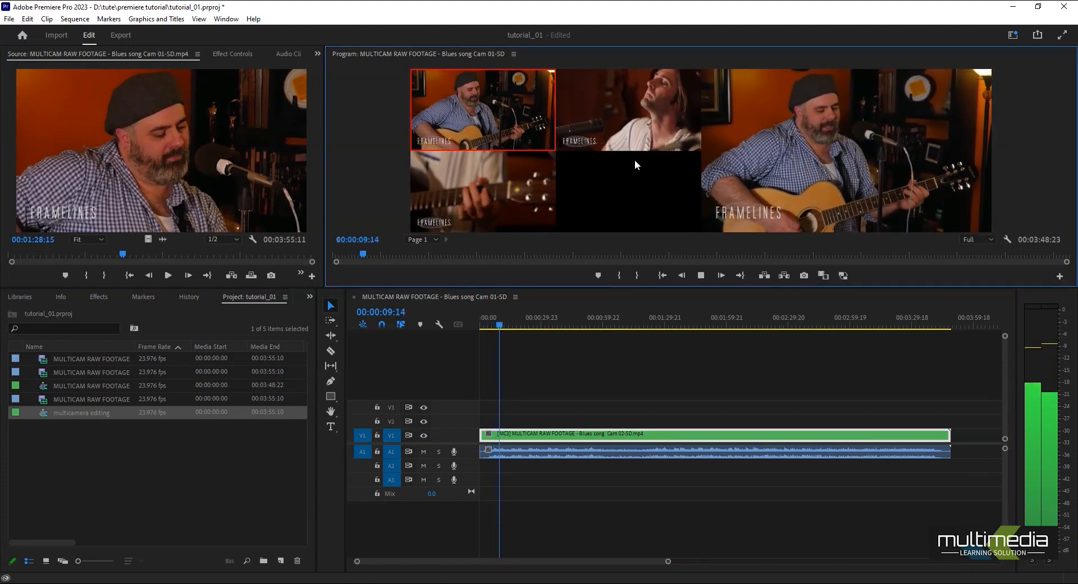
pyautogui.click(680, 115)
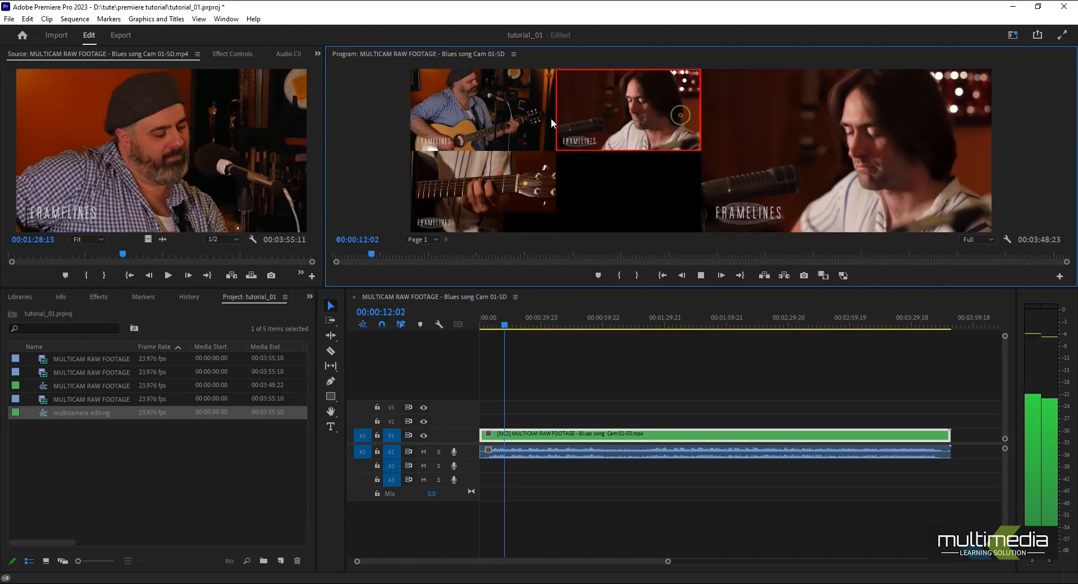
pyautogui.click(501, 119)
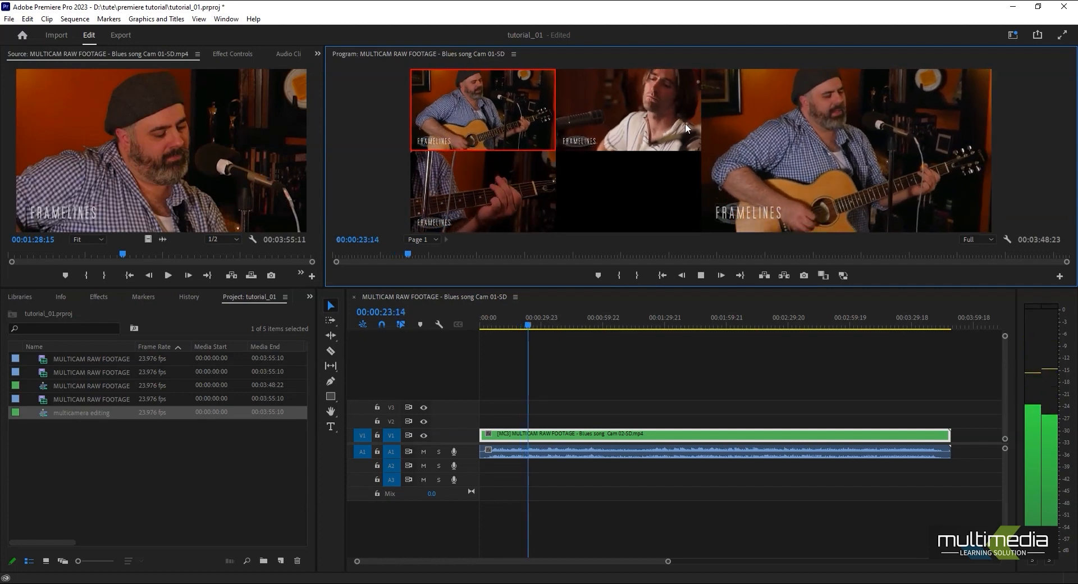
pyautogui.click(499, 189)
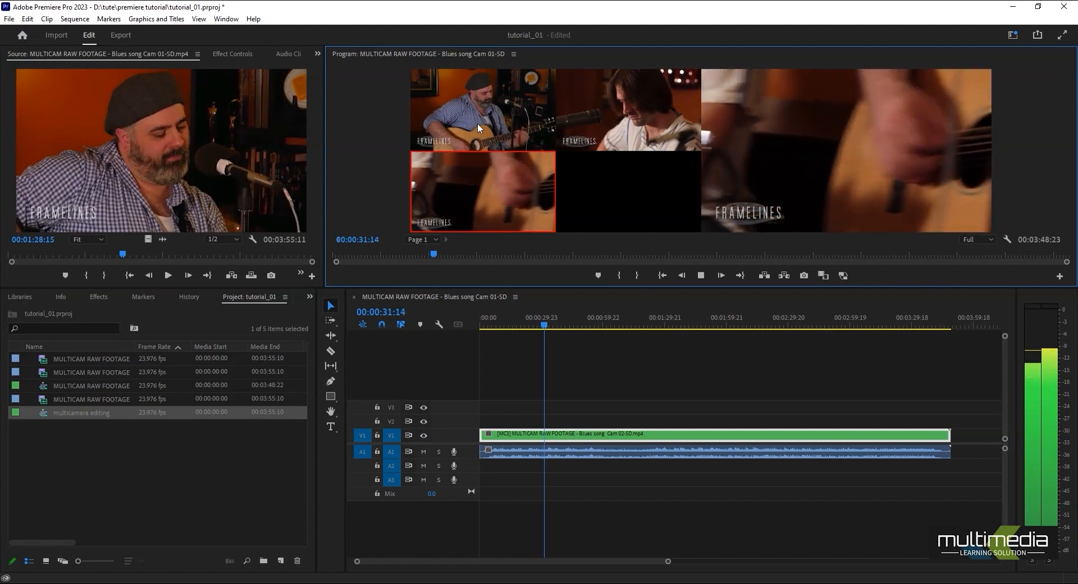
pyautogui.click(477, 123)
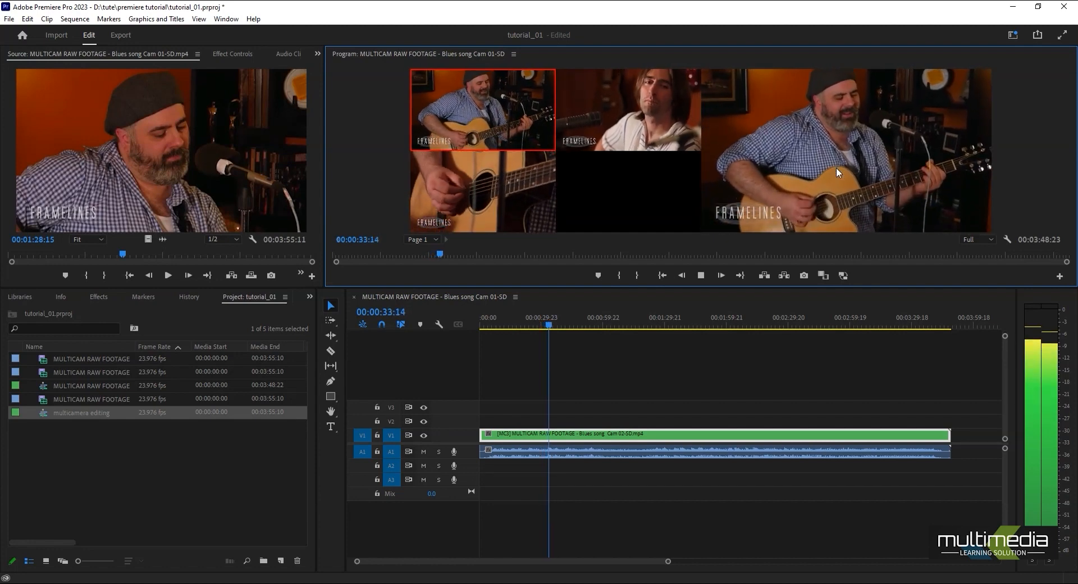
pyautogui.click(537, 172)
pyautogui.click(639, 122)
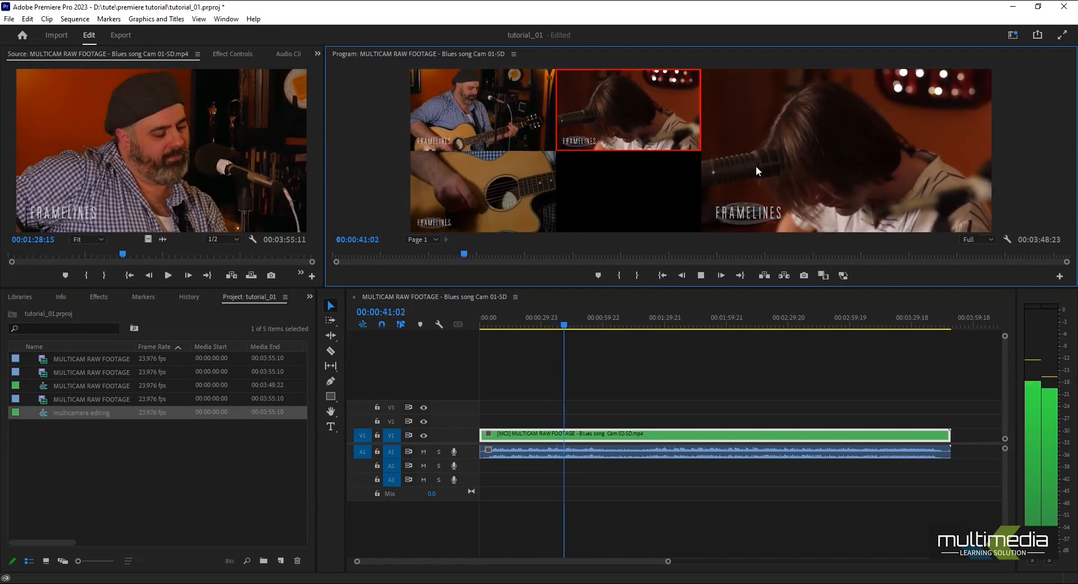
pyautogui.click(503, 125)
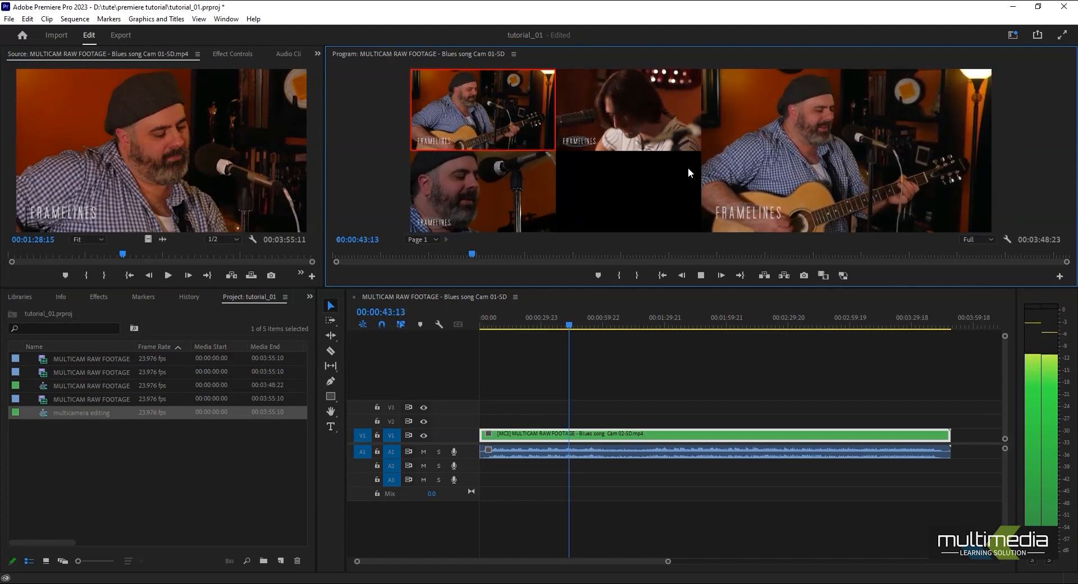
pyautogui.click(499, 196)
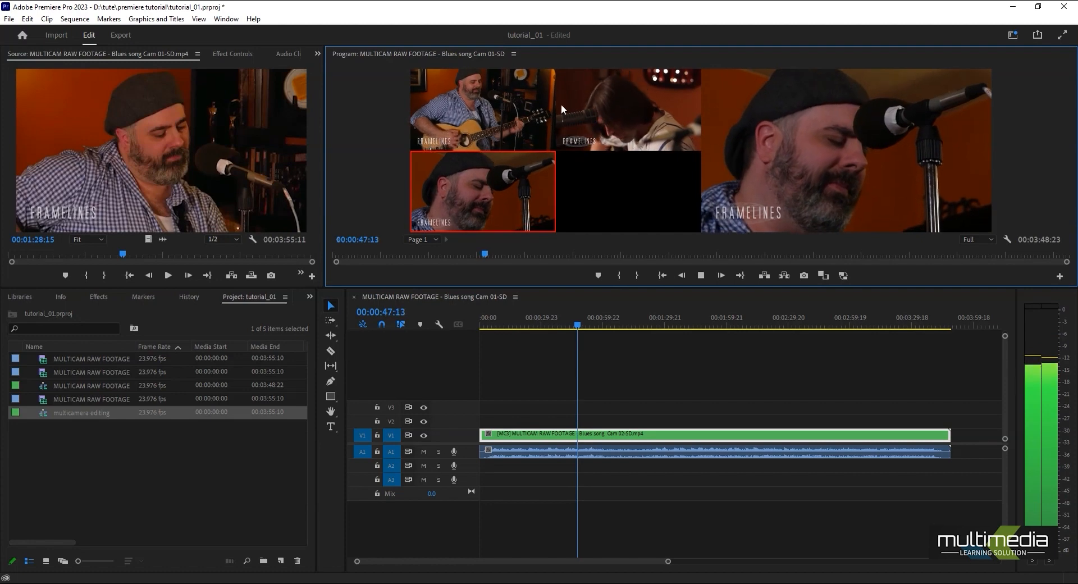
pyautogui.click(622, 122)
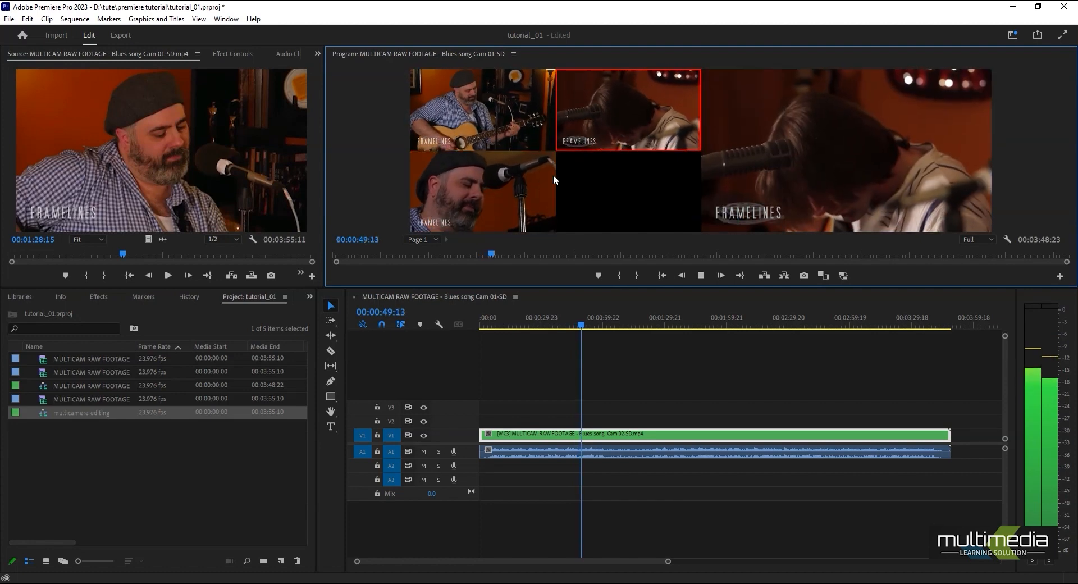
pyautogui.click(486, 193)
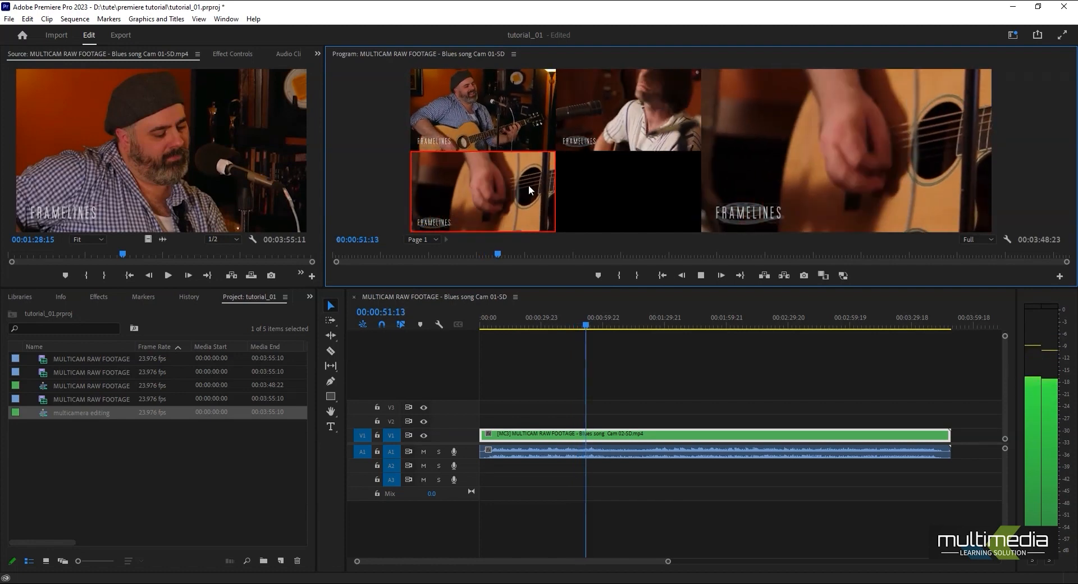
pyautogui.click(501, 116)
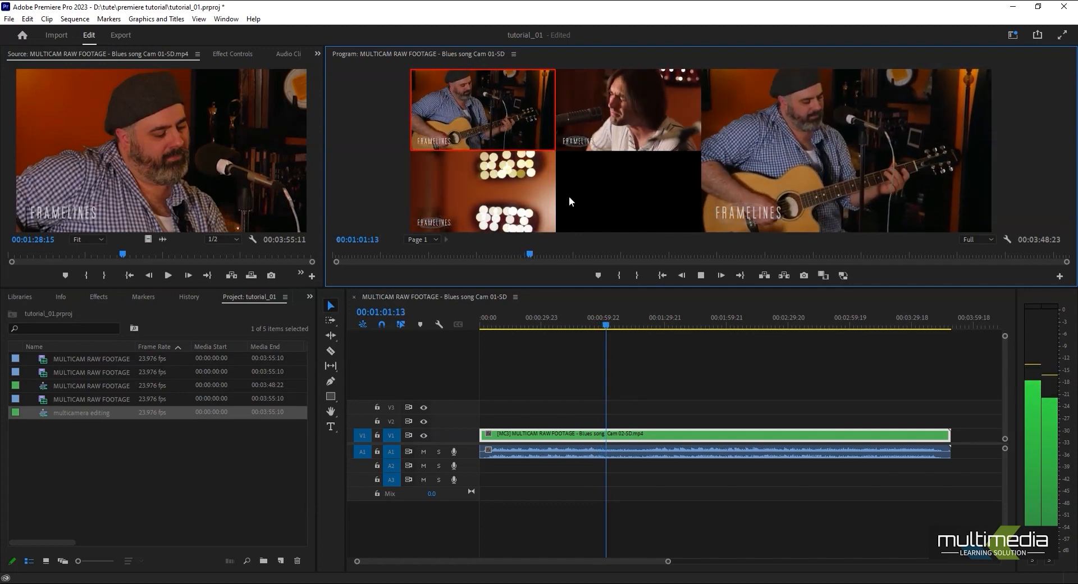
pyautogui.click(505, 218)
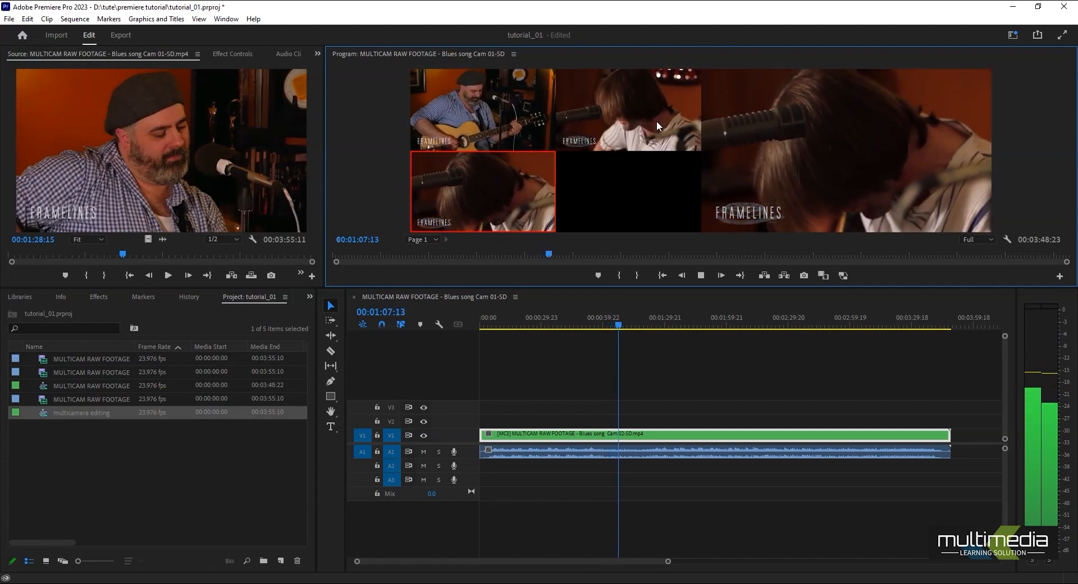
pyautogui.click(461, 123)
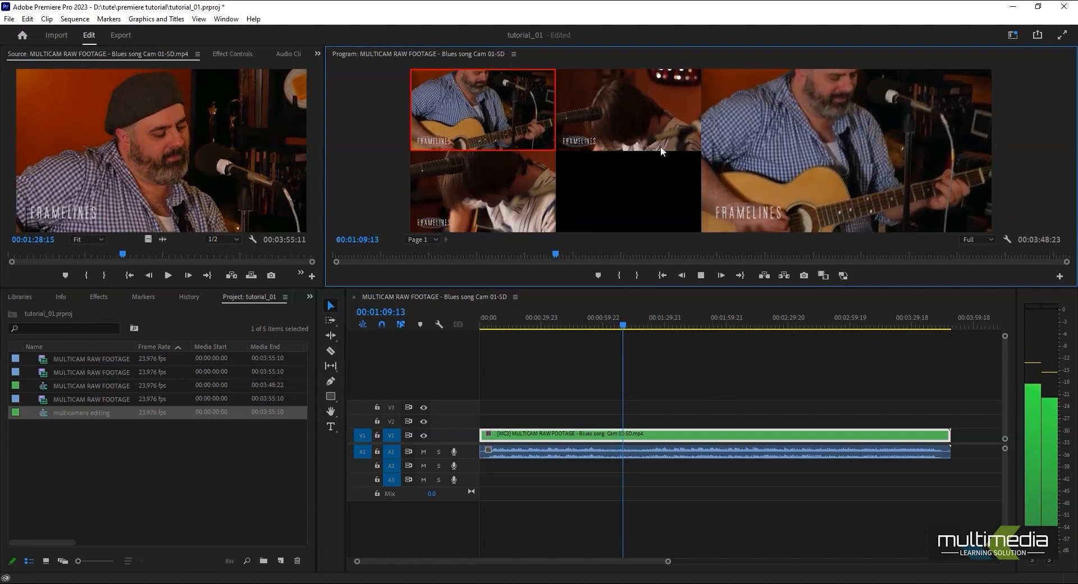
pyautogui.click(617, 128)
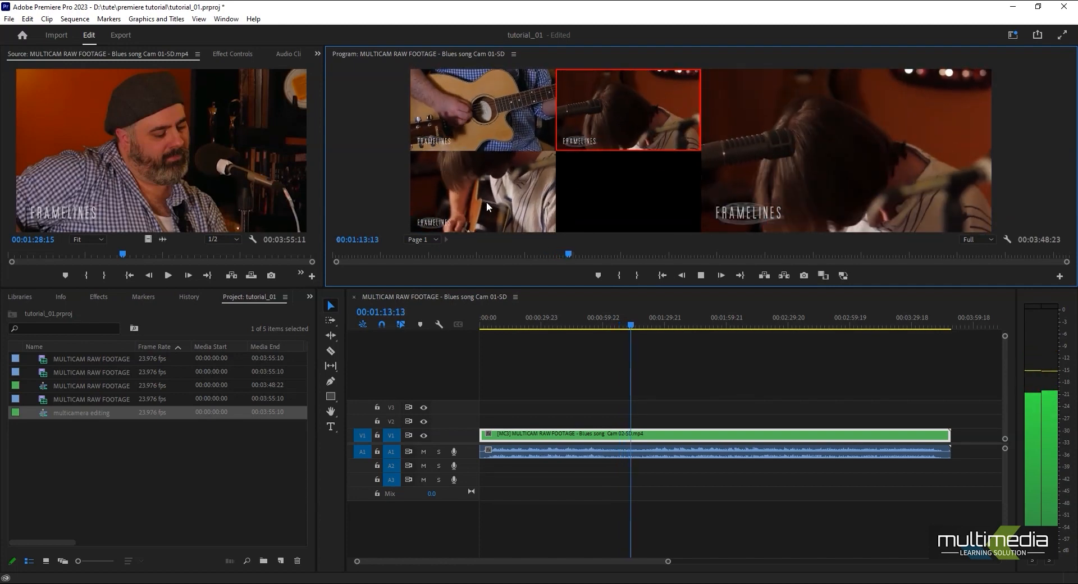
pyautogui.click(458, 211)
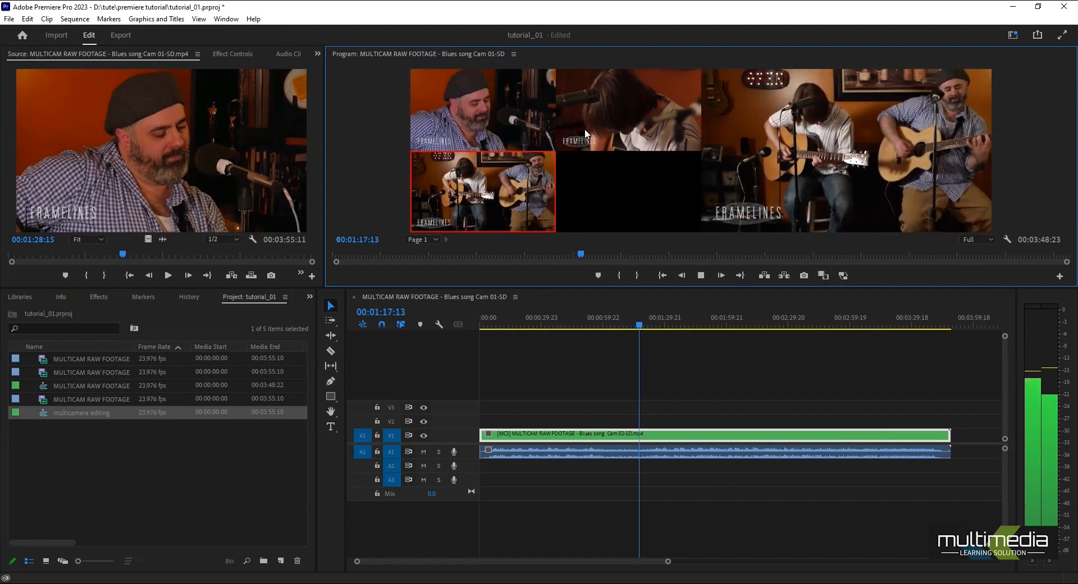
pyautogui.click(467, 120)
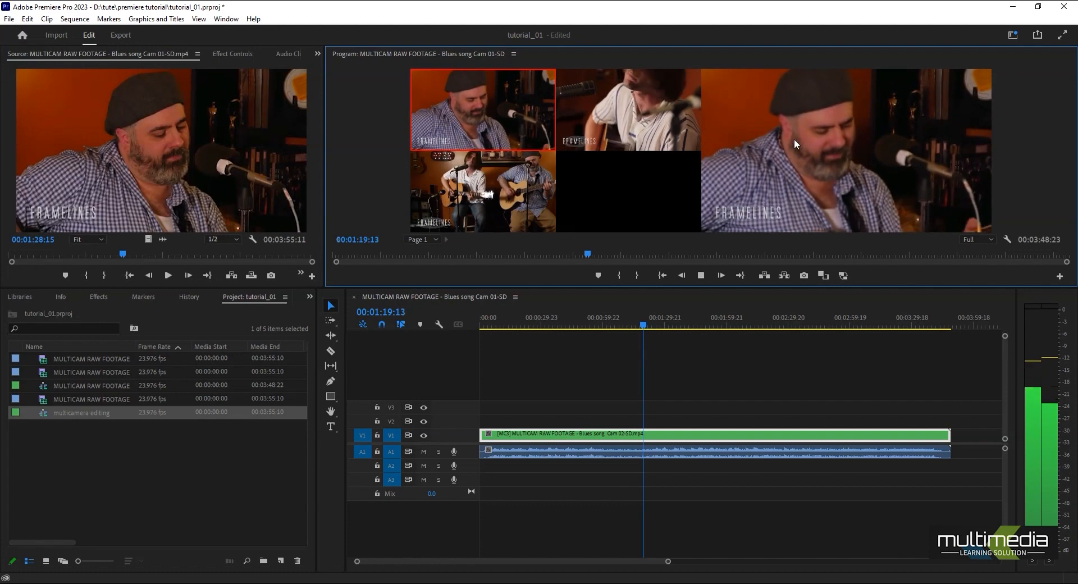
pyautogui.click(641, 112)
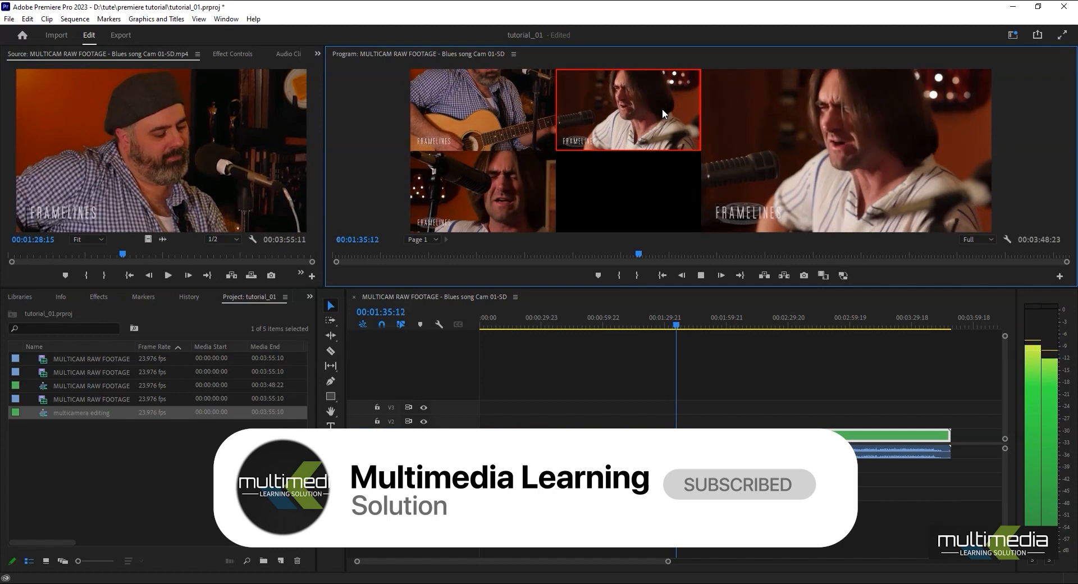
pyautogui.click(509, 123)
pyautogui.click(603, 120)
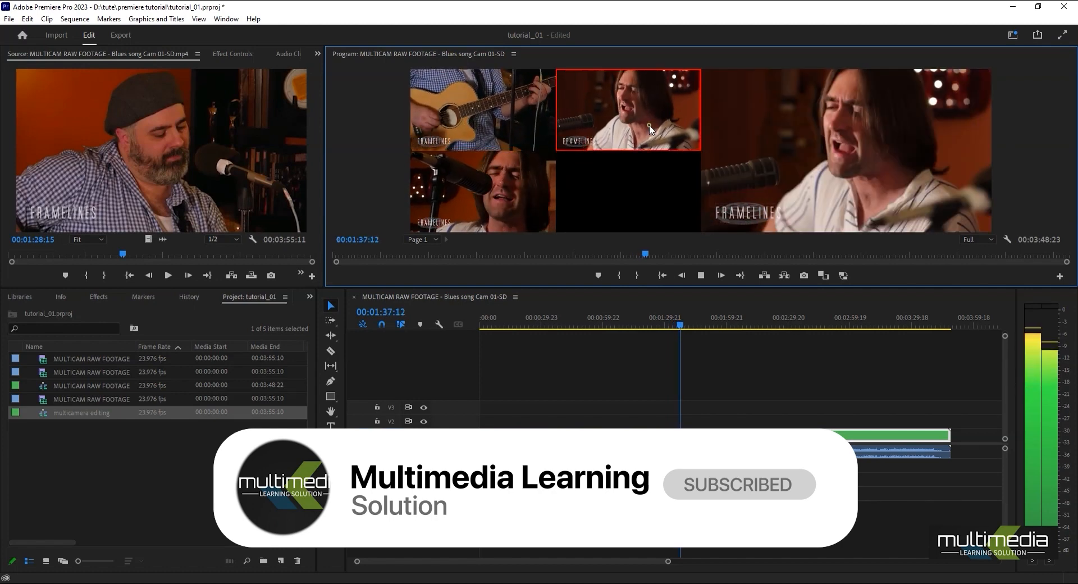
pyautogui.click(493, 201)
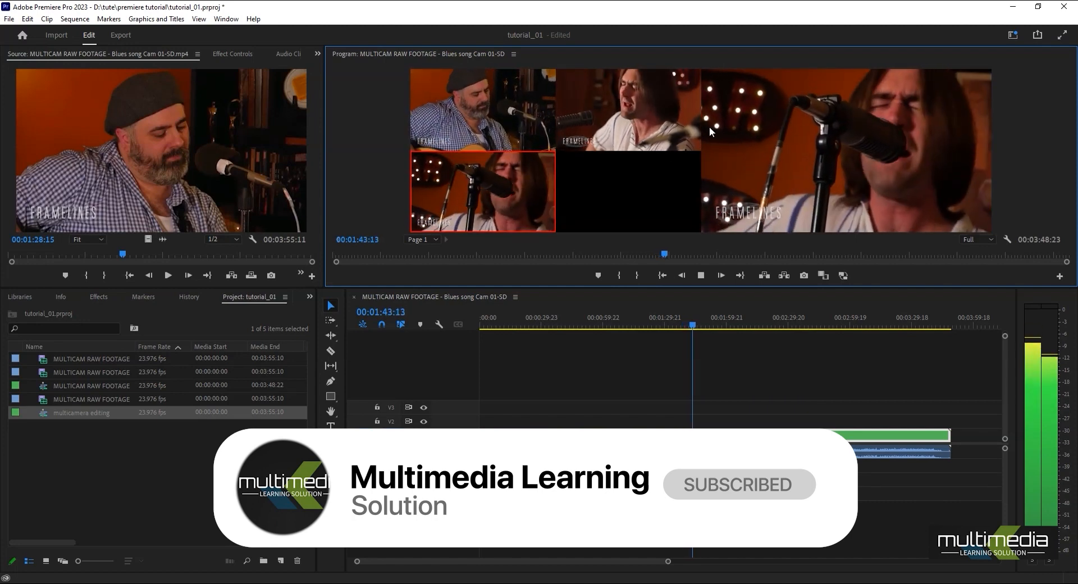
pyautogui.click(502, 120)
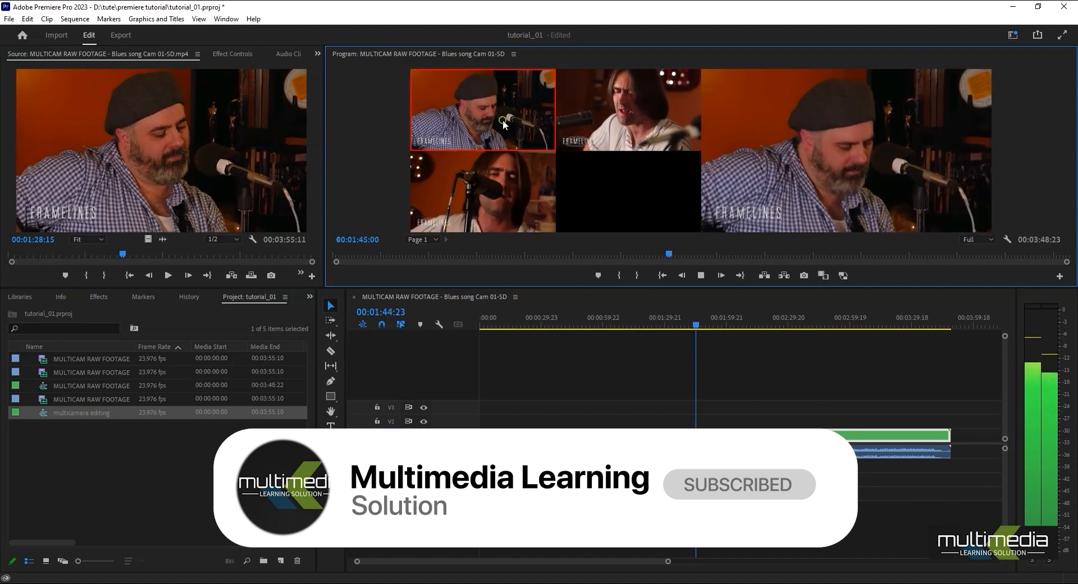
pyautogui.click(611, 127)
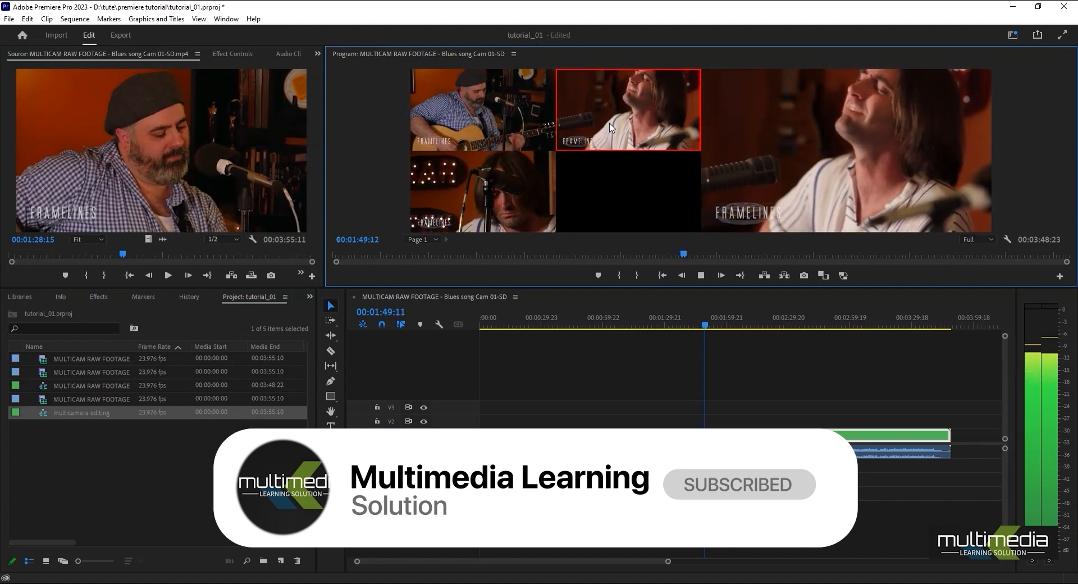
pyautogui.click(486, 181)
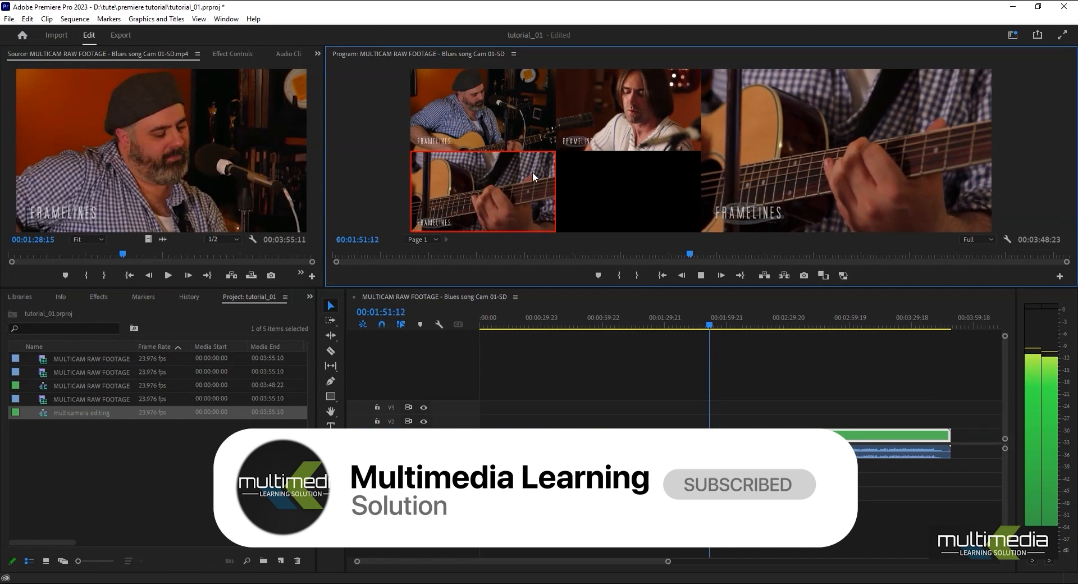
pyautogui.click(651, 114)
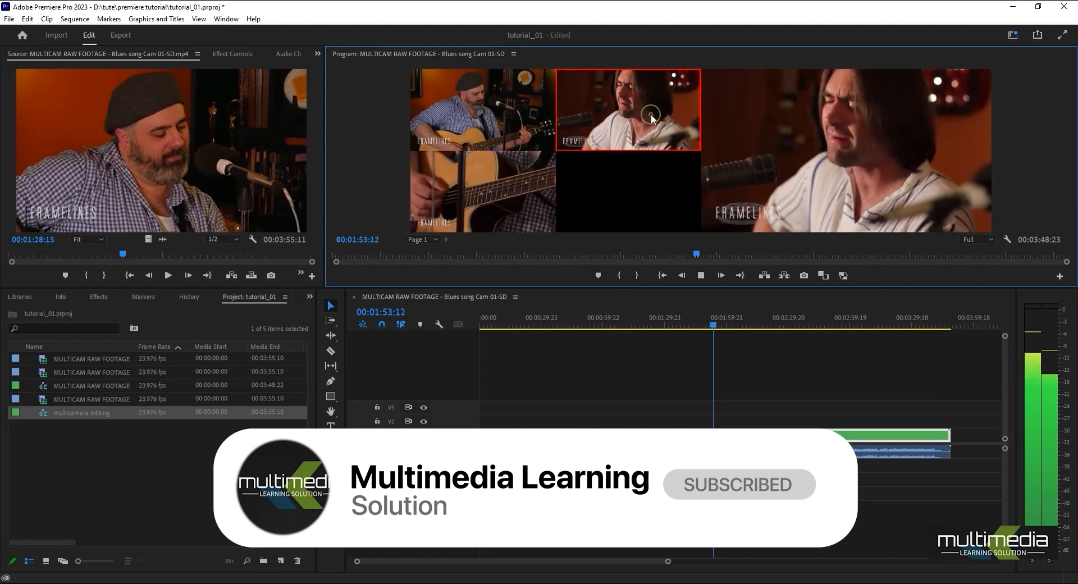
pyautogui.press('space')
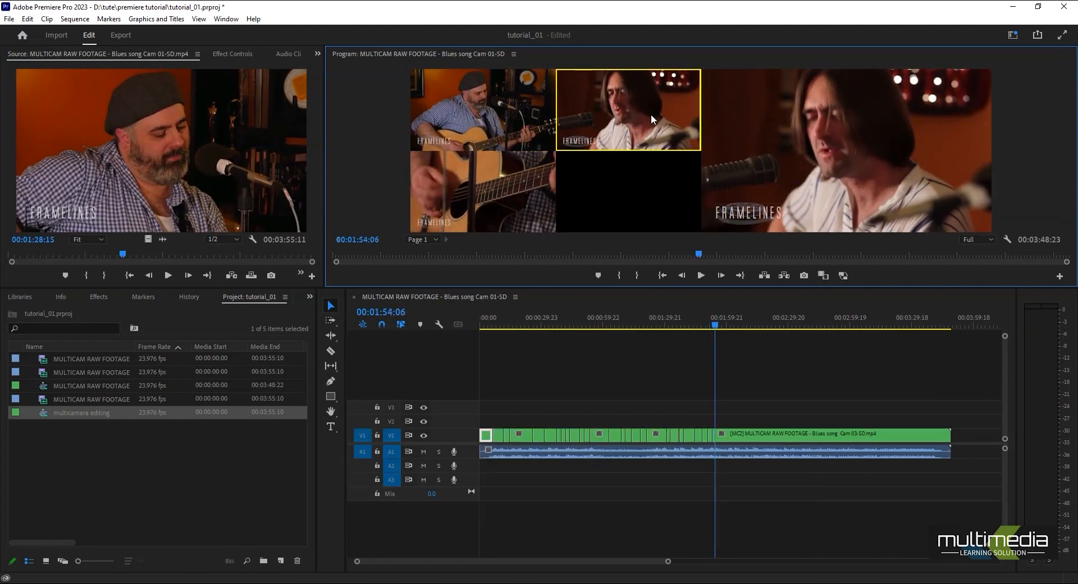
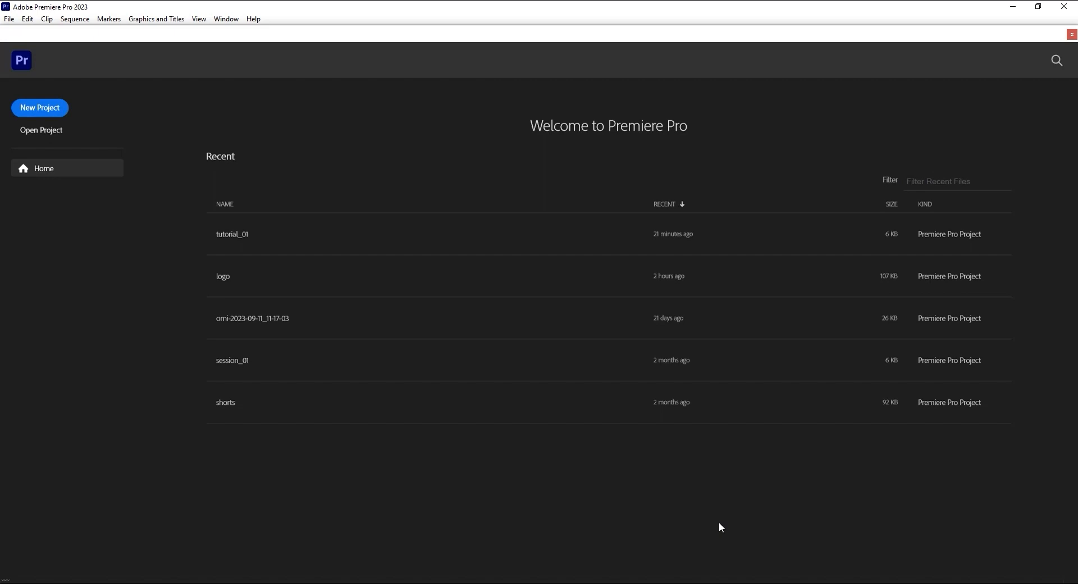
# Open the recent project tutorial_01, followed by the recent project logo.prproj from the omi new folder
pyautogui.click(255, 247)
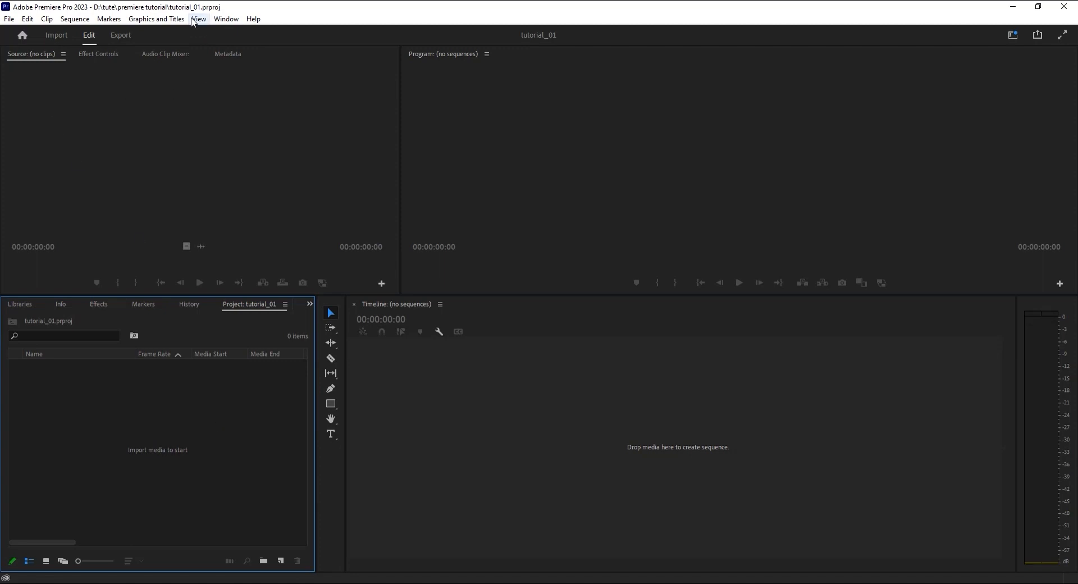
pyautogui.click(9, 18)
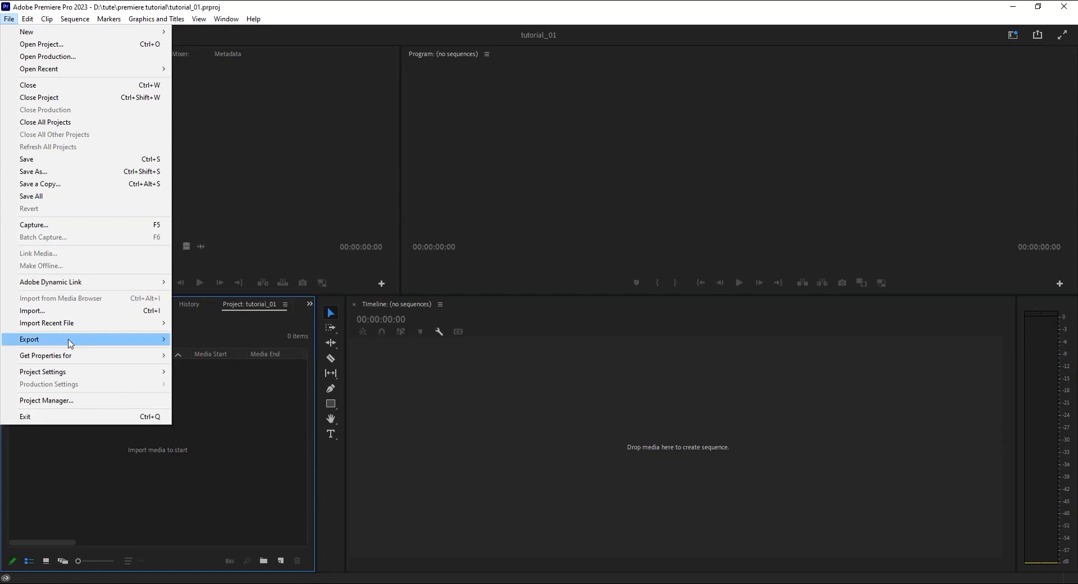
pyautogui.moveTo(71, 330)
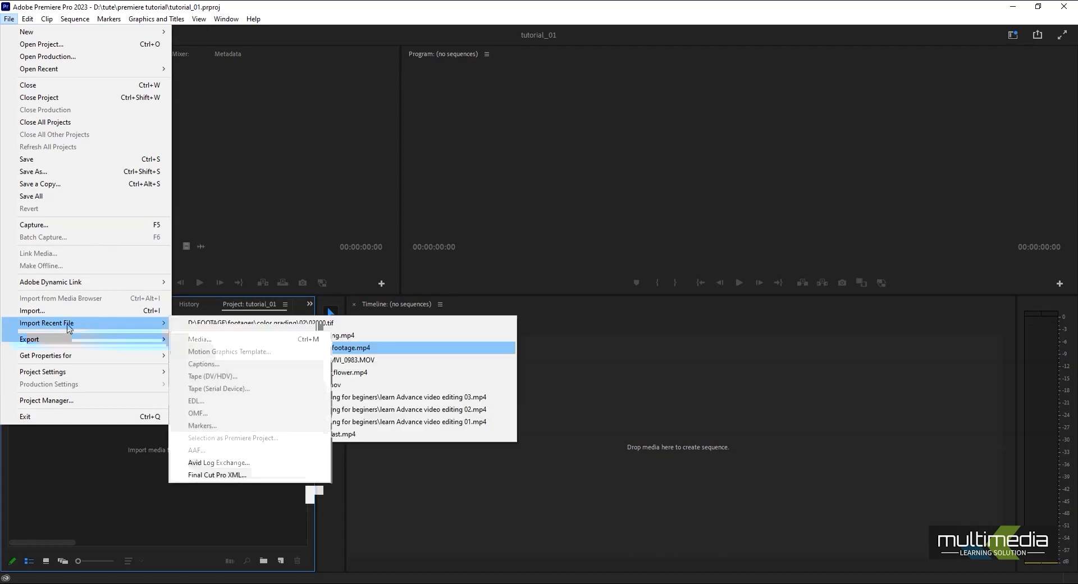
pyautogui.moveTo(103, 70)
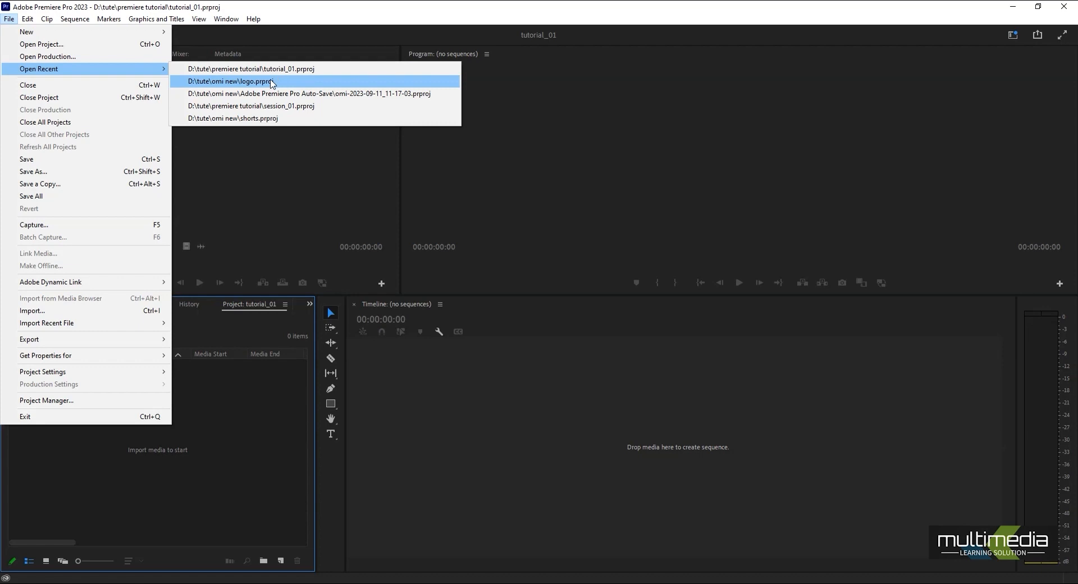
pyautogui.click(244, 83)
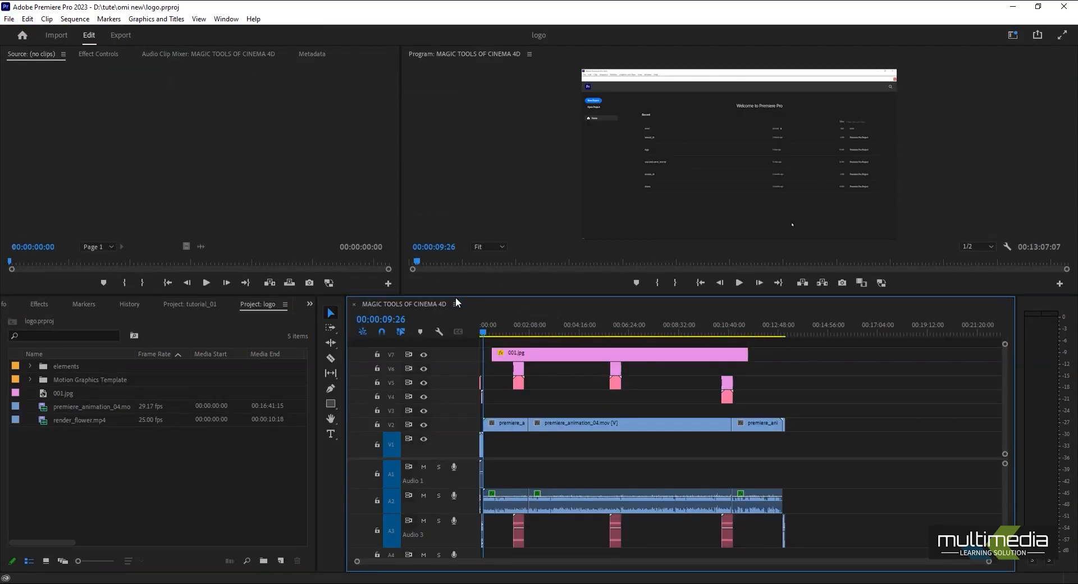
# Enlarge the timeline area and zoom in on the opening clips of the MAGIC TOOLS OF CINEMA 4D sequence
pyautogui.moveTo(399, 294); pyautogui.dragTo(371, 288)
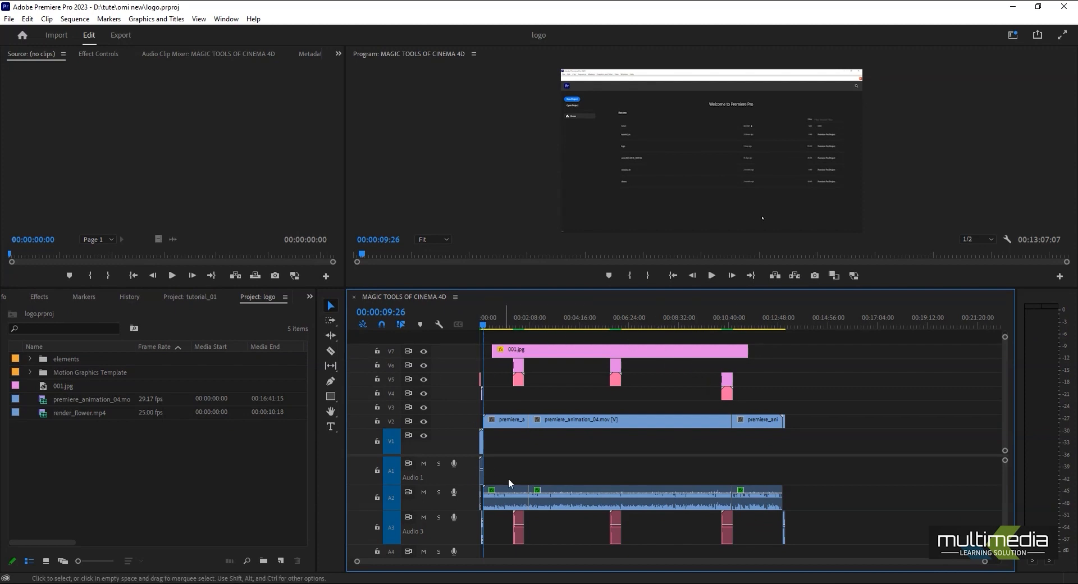
pyautogui.press('=')
pyautogui.press('=')
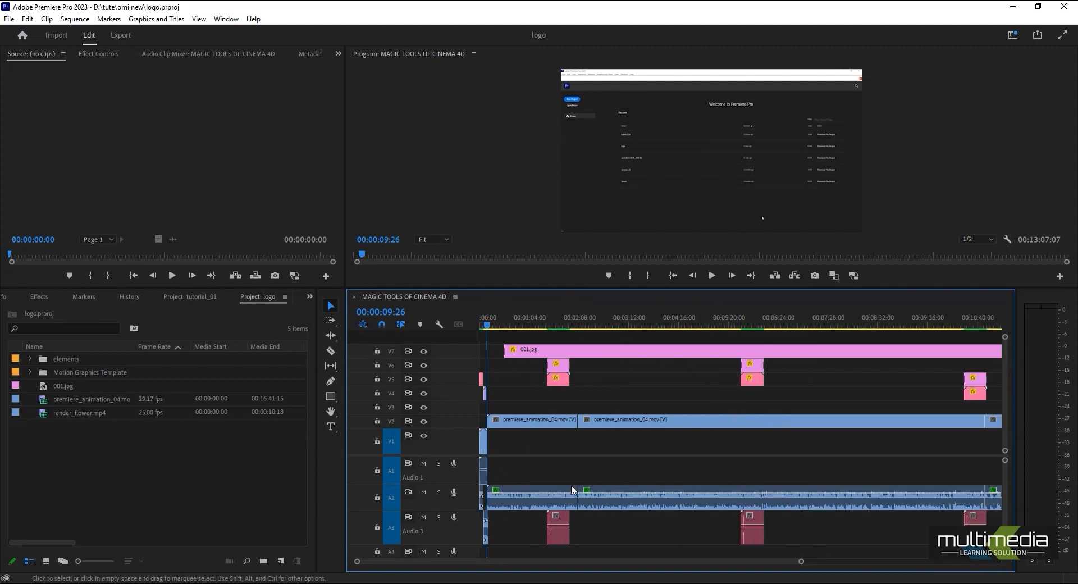
pyautogui.press('=')
pyautogui.press('=')
pyautogui.press('-')
pyautogui.press('-')
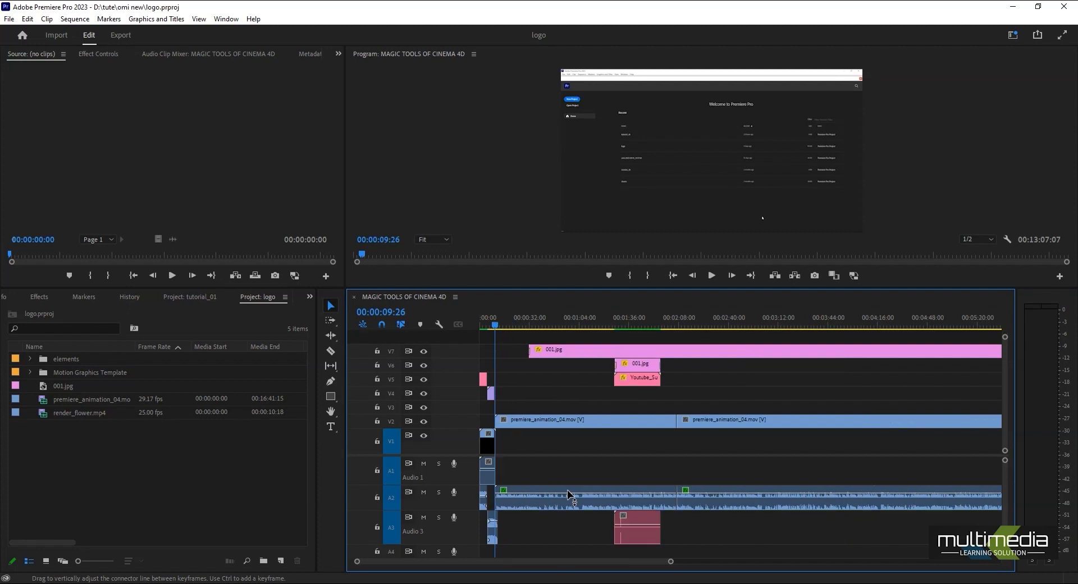
pyautogui.press('=')
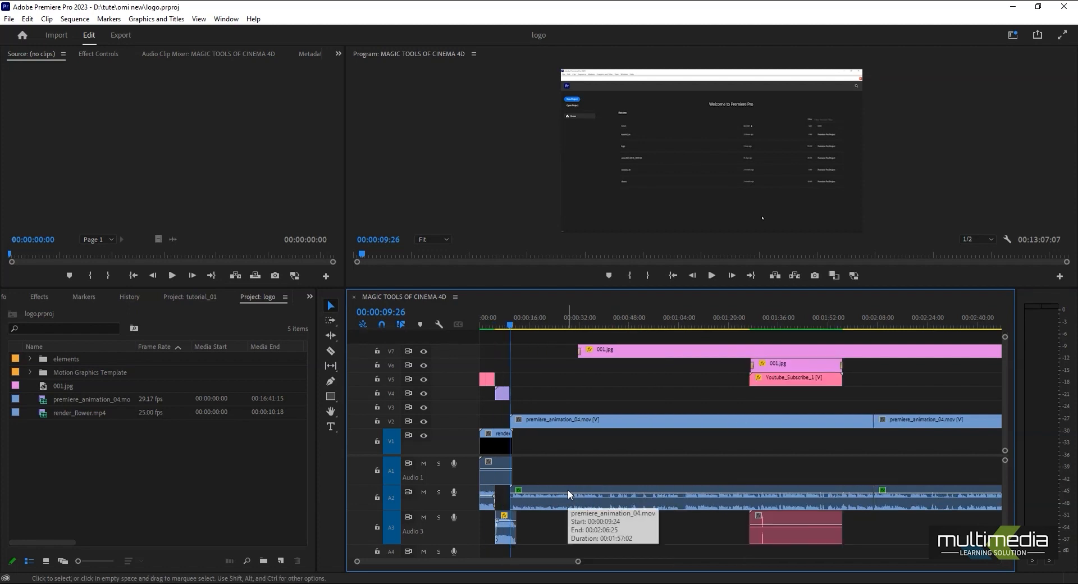
# Select the Twilight 01, Render Version 01 and premiere_animation_04.mov clips individually near the sequence start with the Selection tool
pyautogui.press('-')
pyautogui.press('=')
pyautogui.press('=')
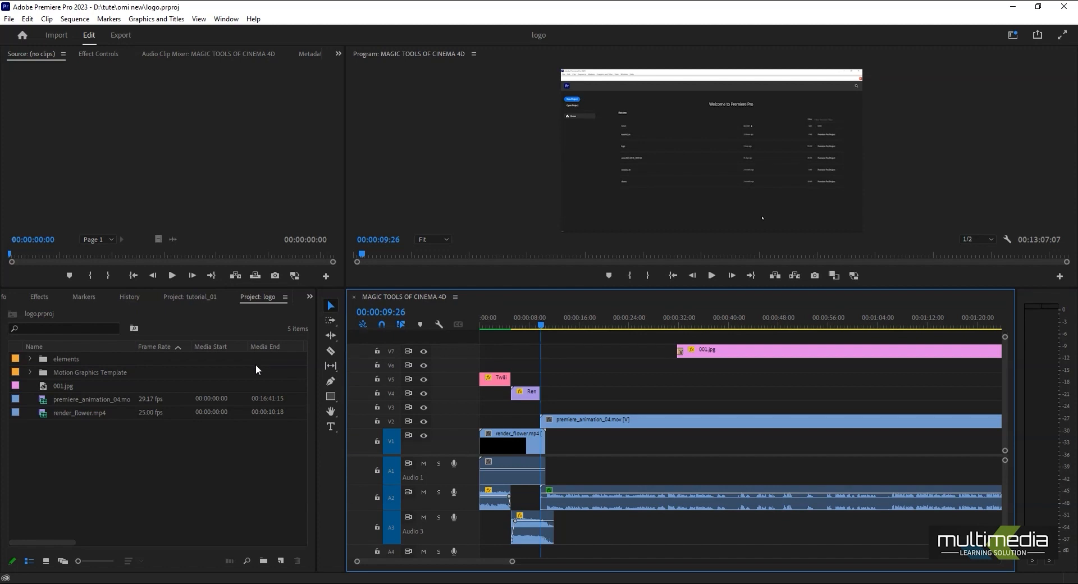
pyautogui.click(330, 306)
pyautogui.click(495, 382)
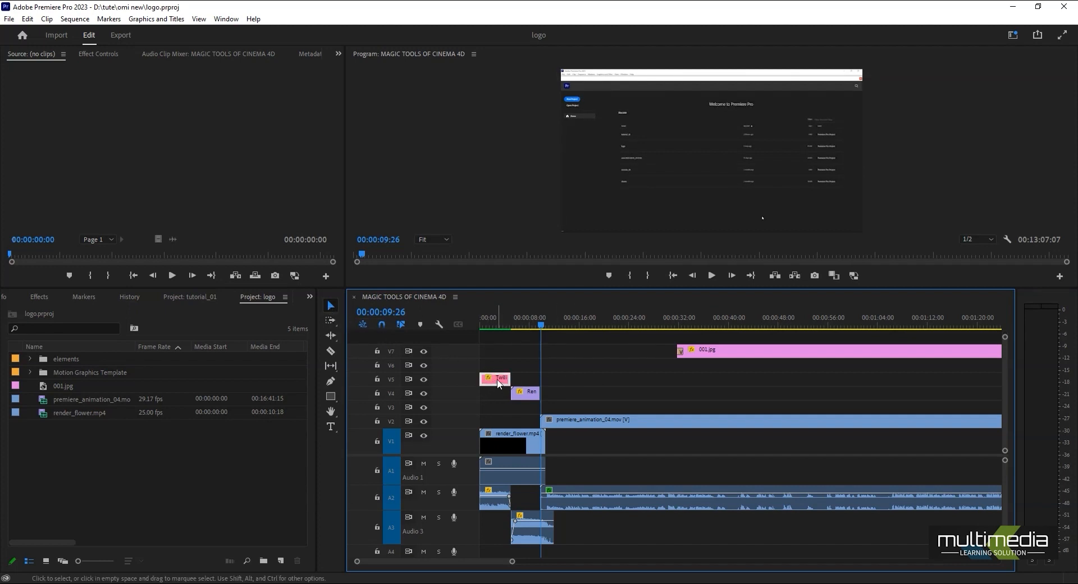
pyautogui.click(528, 394)
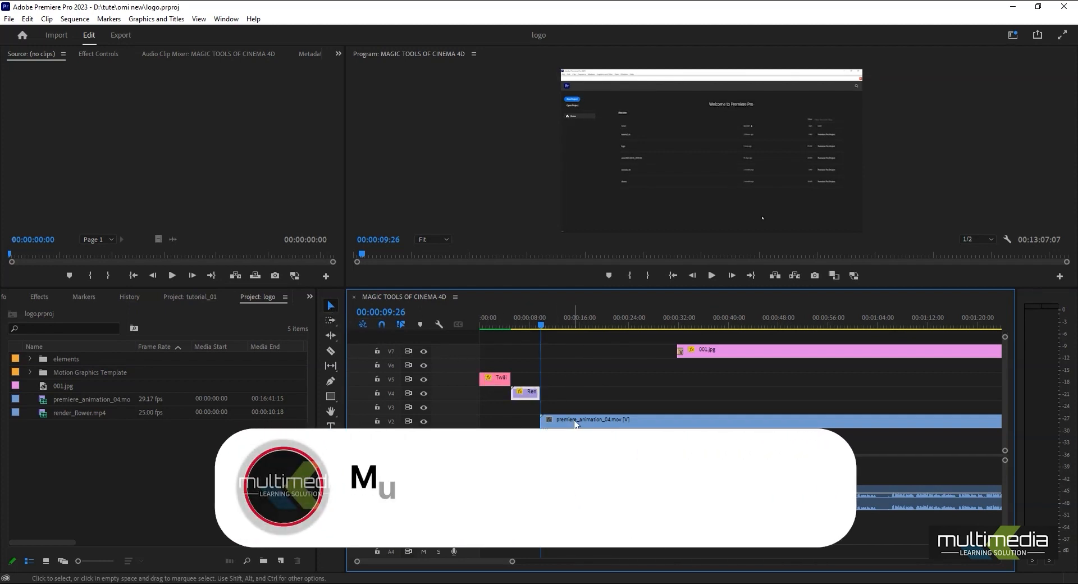
pyautogui.click(574, 425)
pyautogui.click(527, 394)
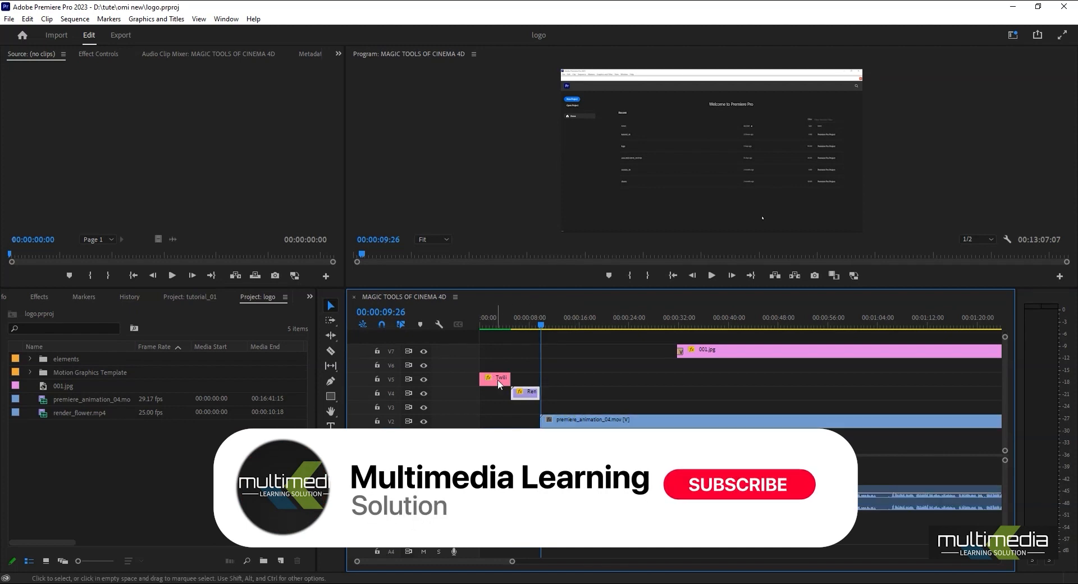
# Try moving the Render Version 01 clip on V4 slightly later and extending its end, and undo both changes
pyautogui.moveTo(522, 393)
pyautogui.mouseDown()
pyautogui.moveTo(557, 395)
pyautogui.moveTo(530, 367)
pyautogui.moveTo(534, 391)
pyautogui.moveTo(568, 385)
pyautogui.moveTo(540, 382)
pyautogui.moveTo(540, 393)
pyautogui.mouseUp()
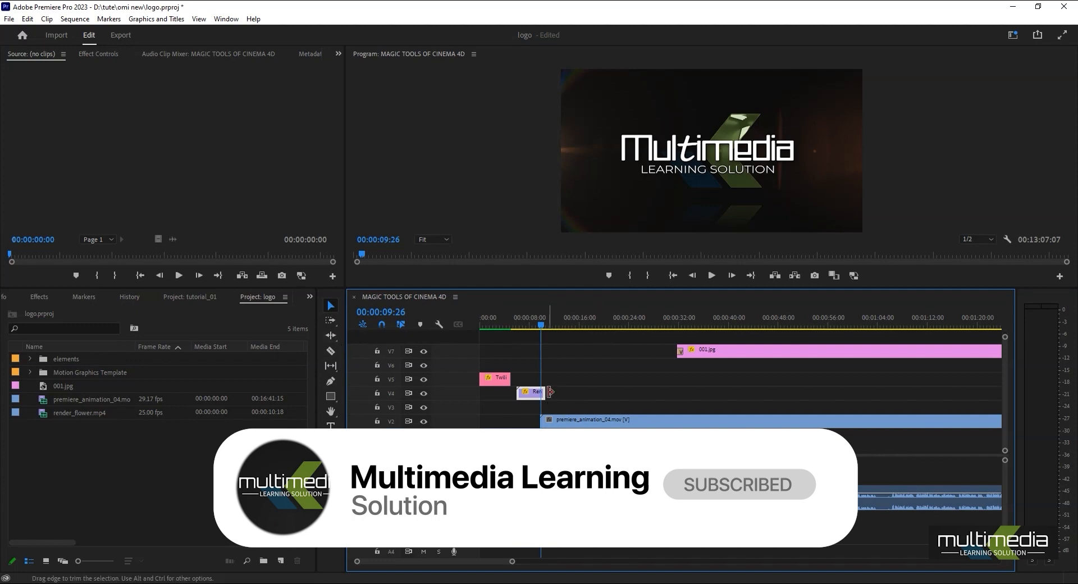
pyautogui.moveTo(550, 392); pyautogui.dragTo(585, 395)
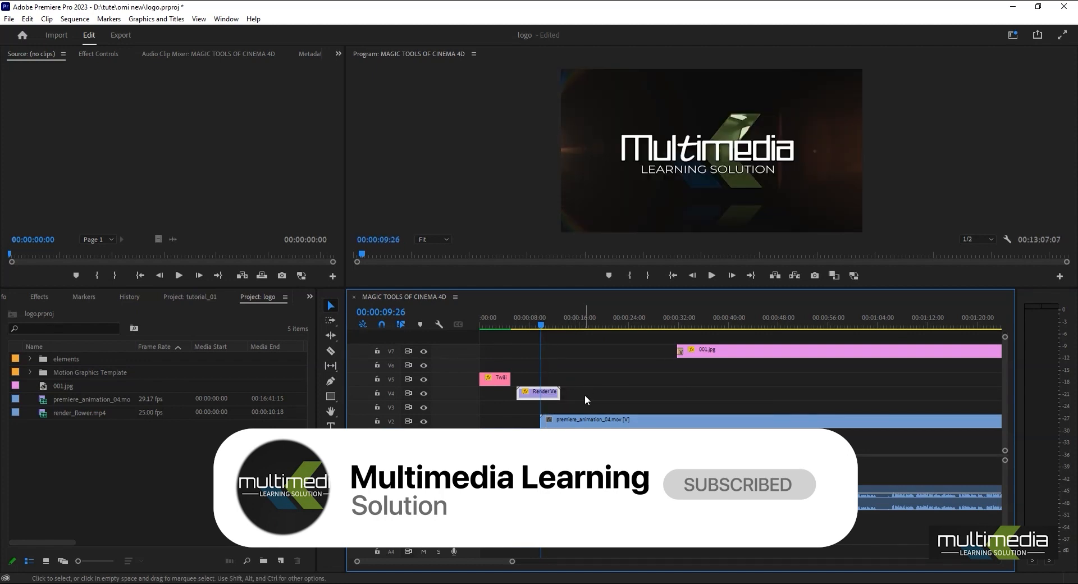
pyautogui.hotkey('ctrl', 'z')
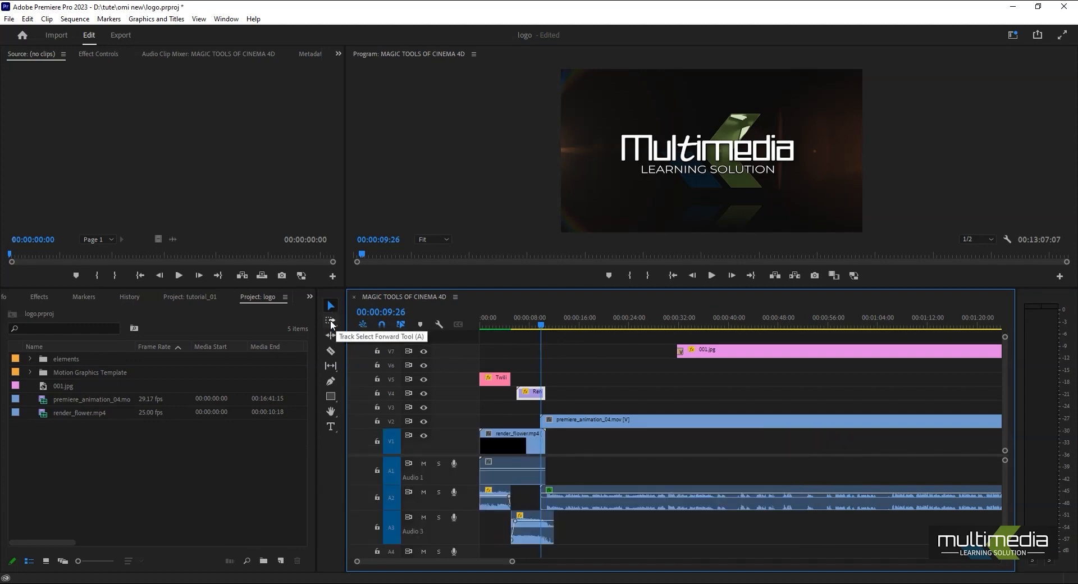
pyautogui.hotkey('ctrl', 'z')
pyautogui.hotkey('ctrl', 'z')
pyautogui.hotkey('ctrl', 'z')
pyautogui.hotkey('ctrl', 'z')
pyautogui.hotkey('ctrl', 'z')
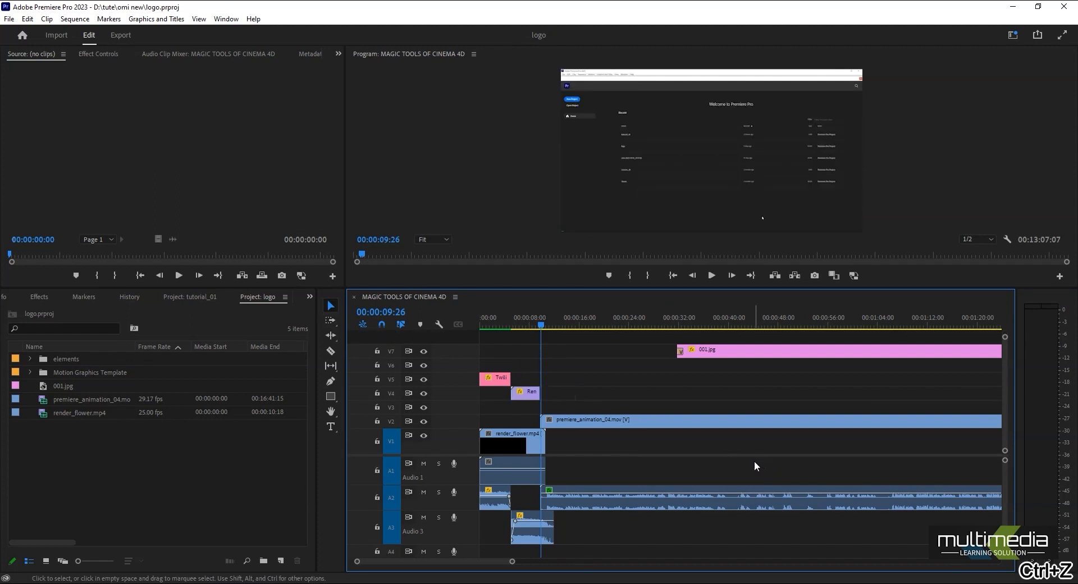
# Select all clips from the sequence start onward with the Track Select Forward tool, and clear the selection with the Selection tool
pyautogui.click(331, 323)
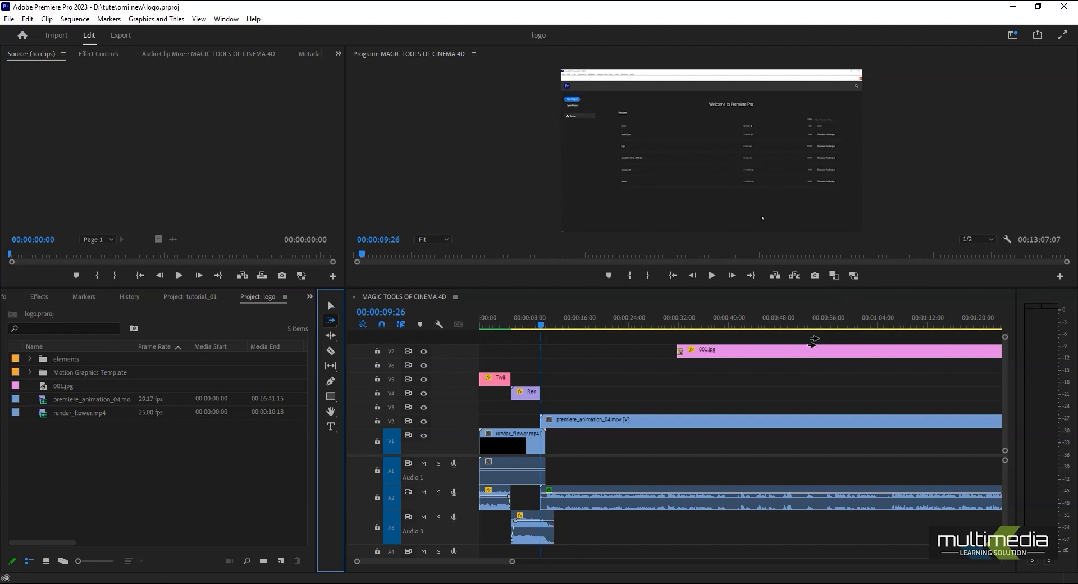
pyautogui.click(477, 370)
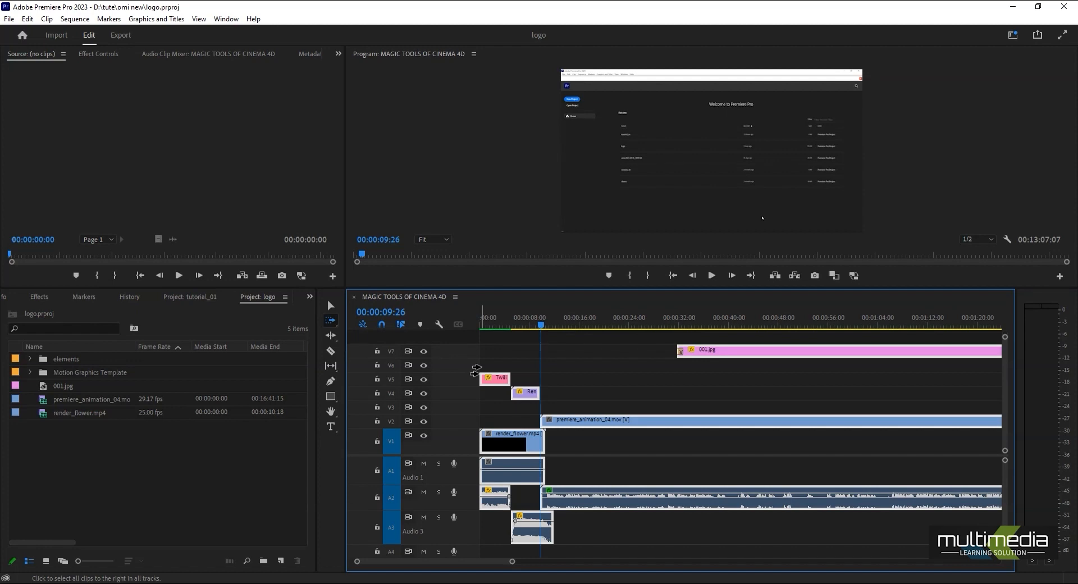
pyautogui.click(330, 320)
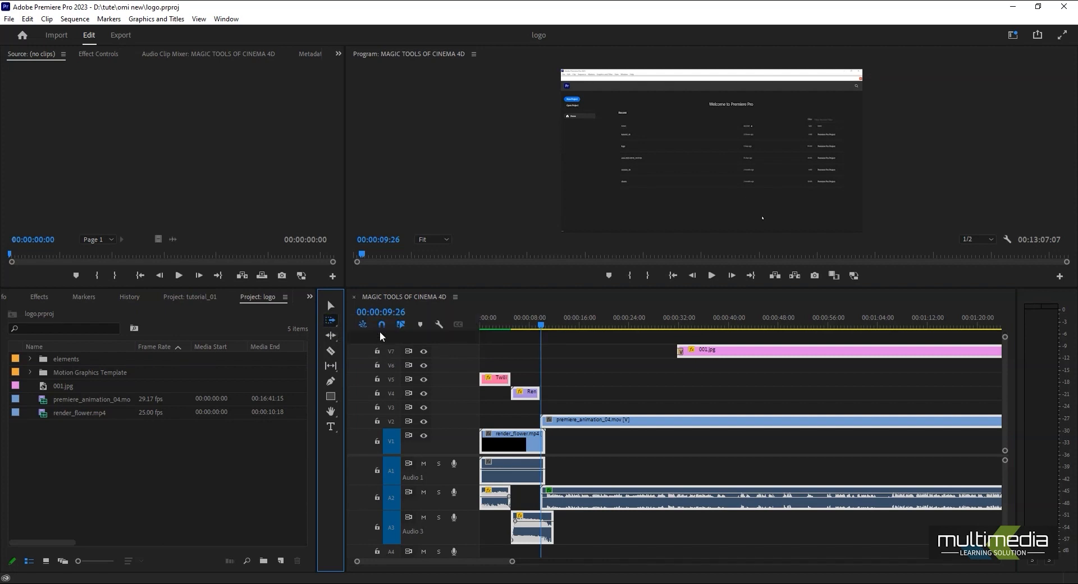
pyautogui.click(331, 305)
pyautogui.click(566, 366)
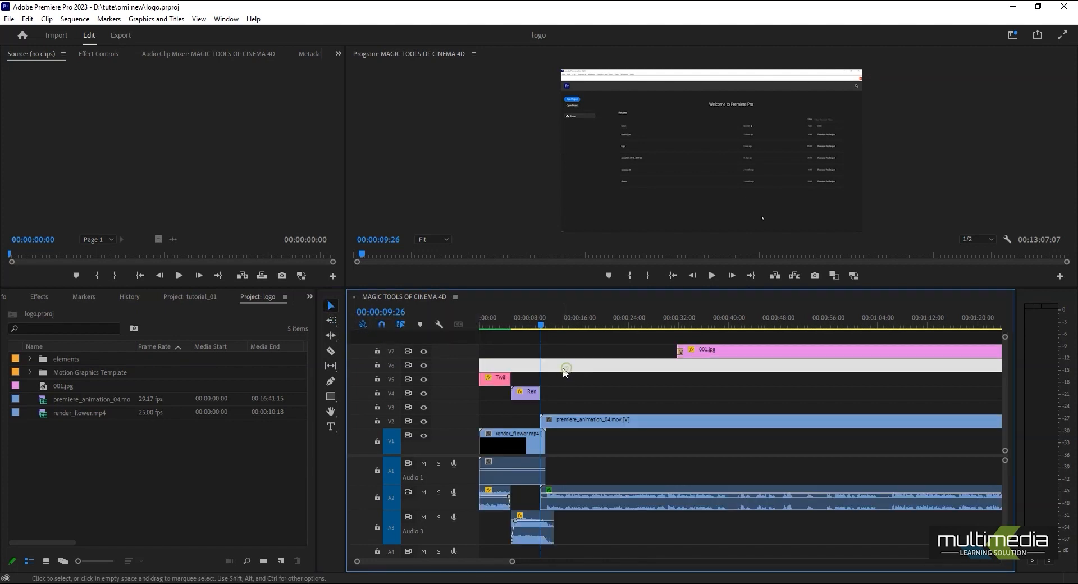
# Select all clips on every track backward from the sequence end with the Track Select Backward tool, and return to the Selection tool
pyautogui.moveTo(446, 563); pyautogui.dragTo(729, 542)
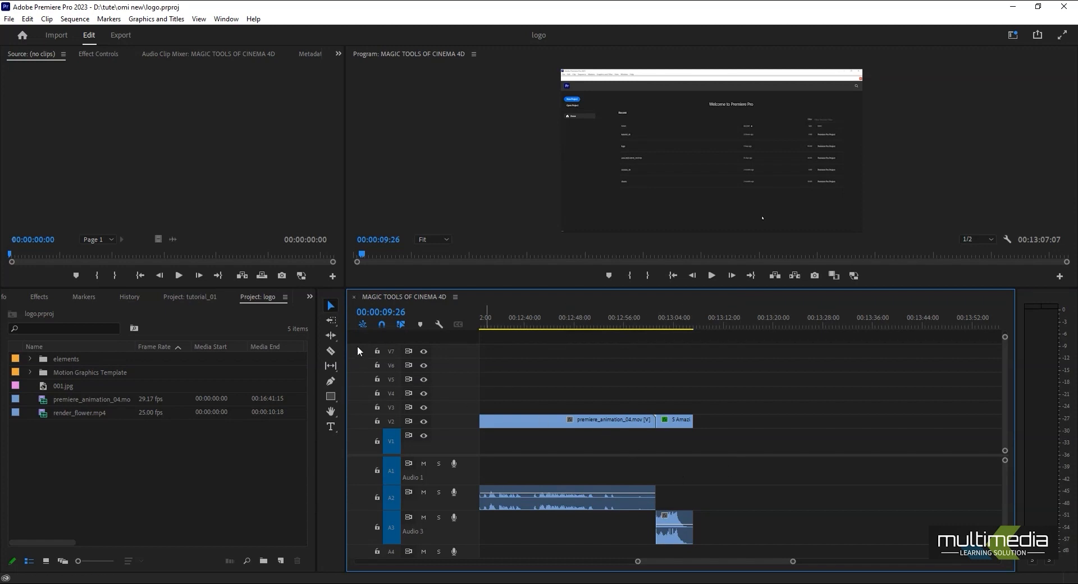
pyautogui.click(331, 321)
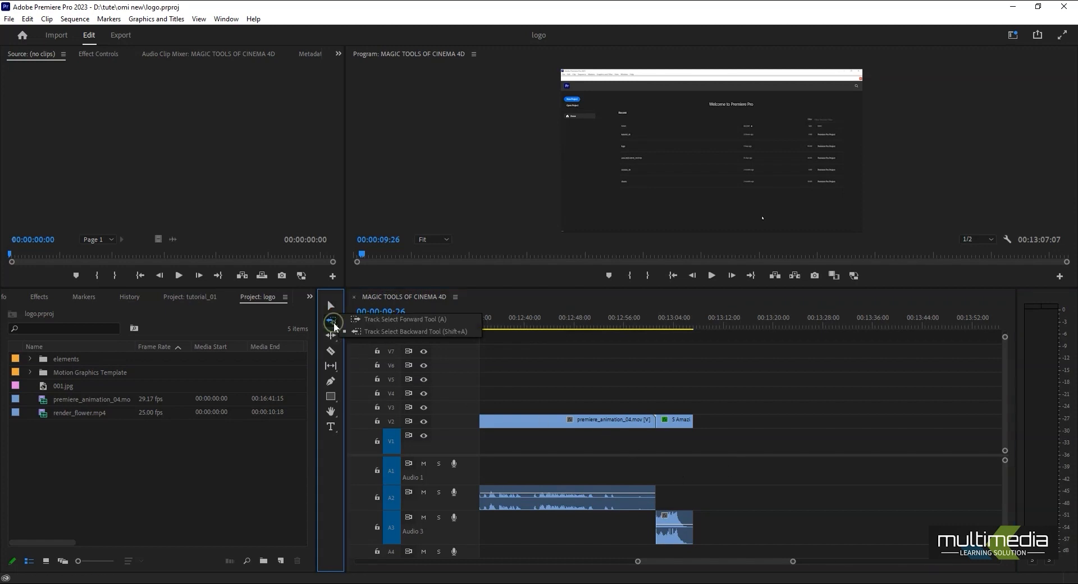
pyautogui.click(430, 331)
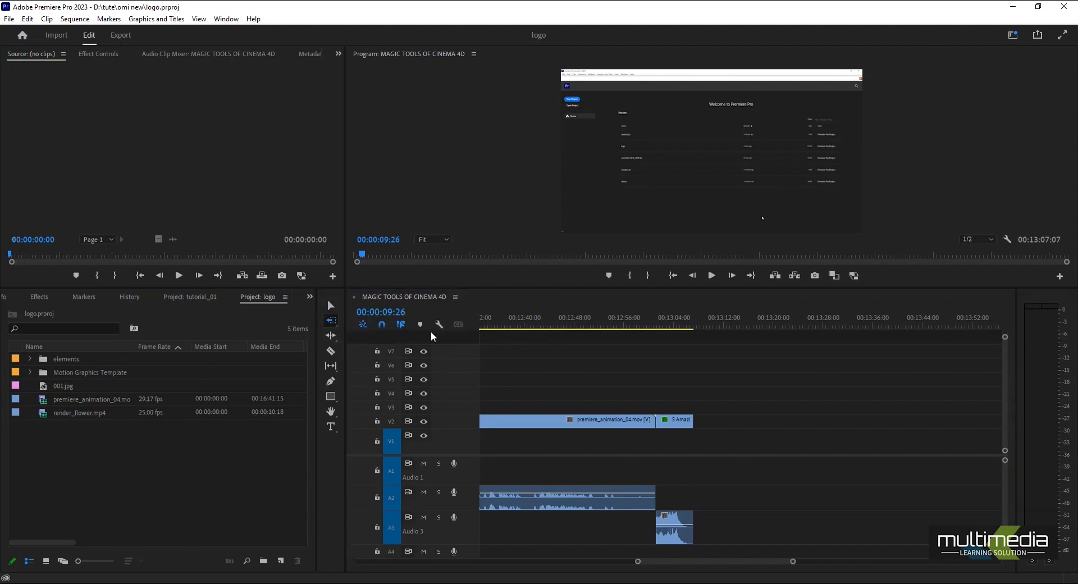
pyautogui.click(772, 430)
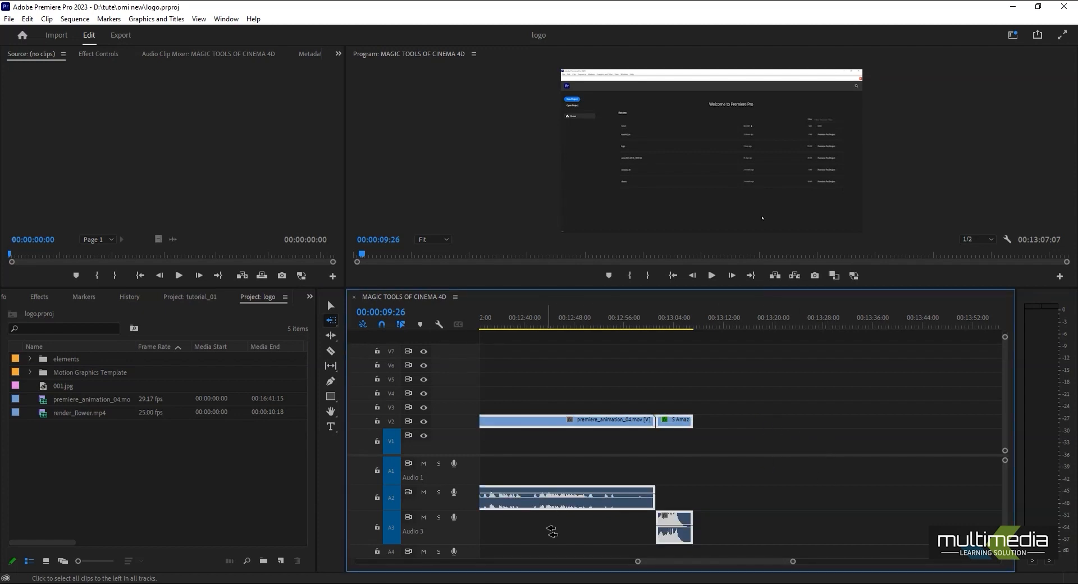
pyautogui.click(330, 306)
pyautogui.moveTo(638, 561); pyautogui.dragTo(337, 581)
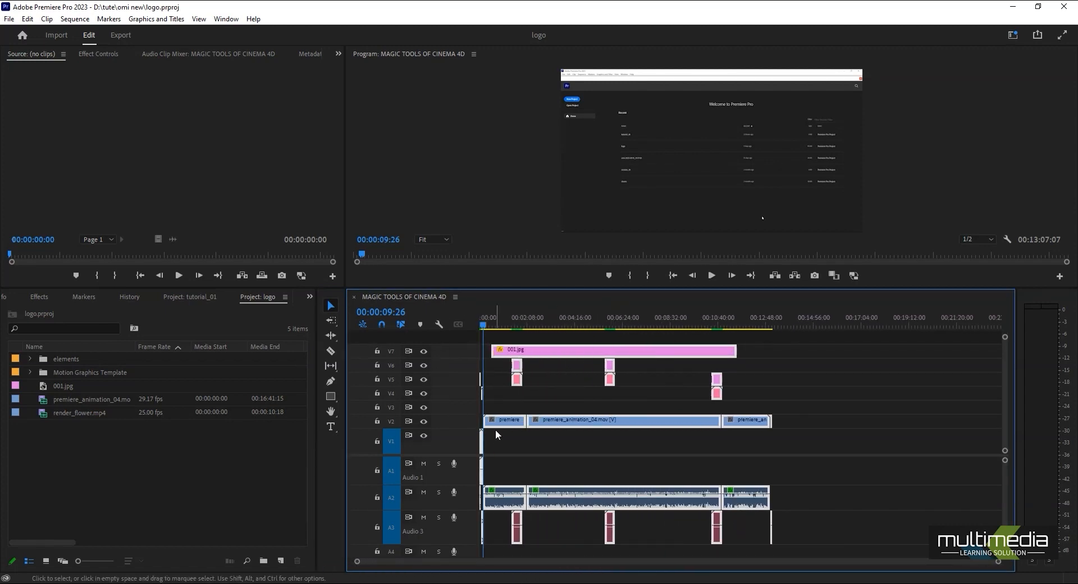
pyautogui.click(331, 320)
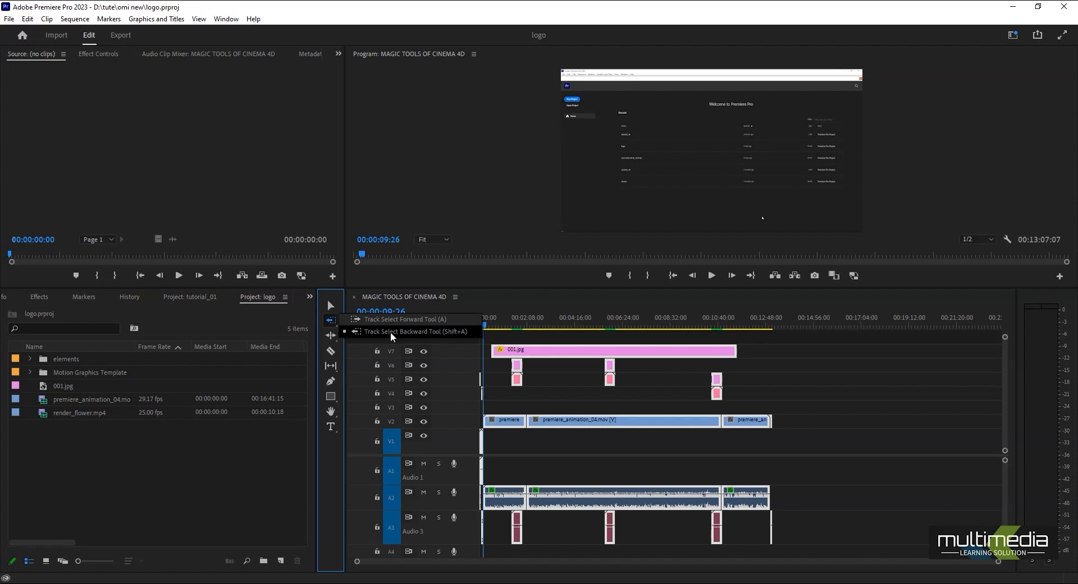
pyautogui.click(330, 306)
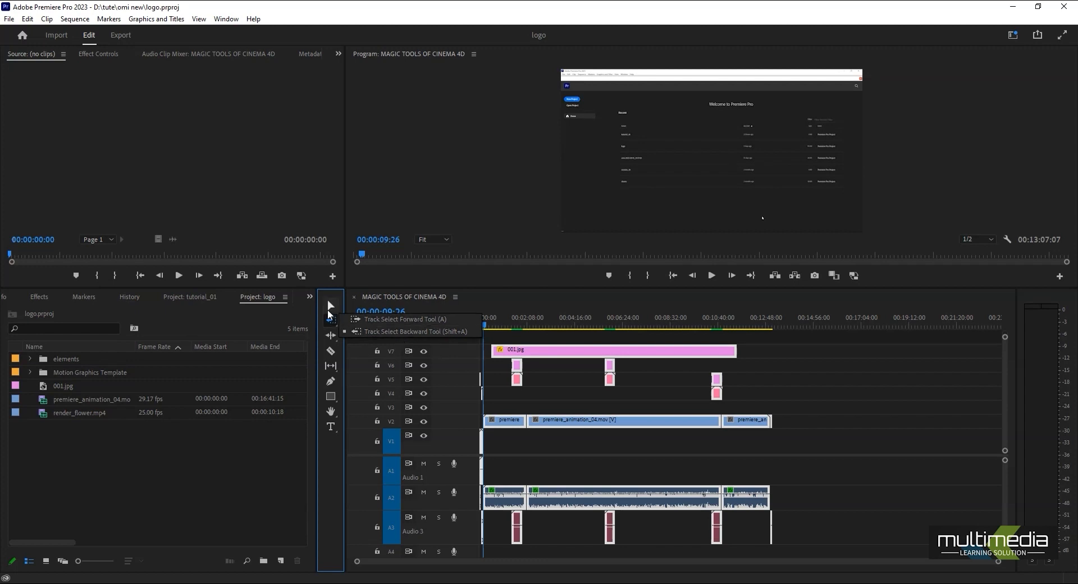
# Return the playhead to 00:00:00:00 and enlarge the timeline around the opening clips
pyautogui.moveTo(518, 324); pyautogui.dragTo(407, 319)
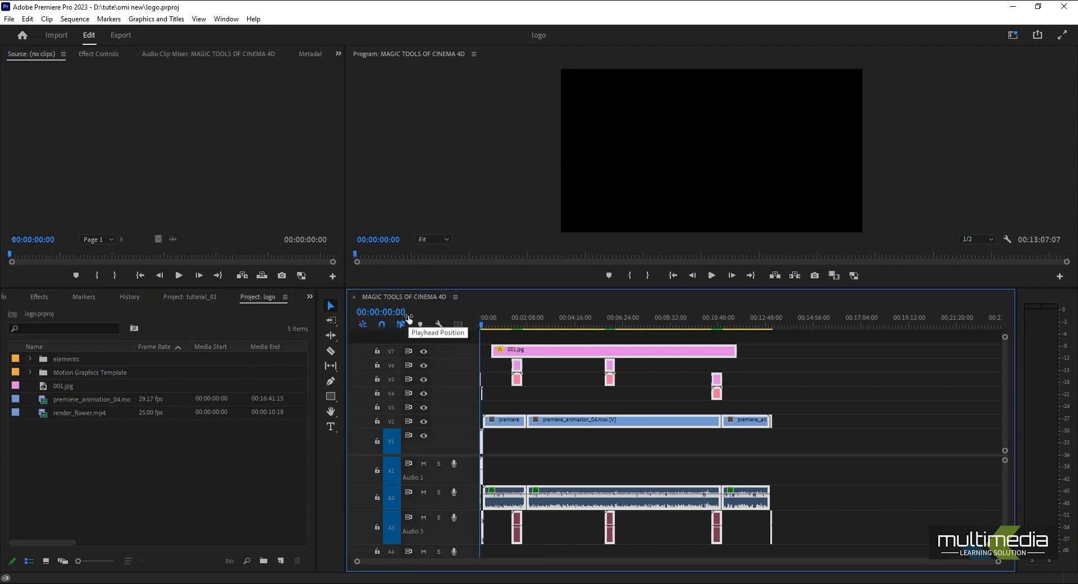
pyautogui.press('=')
pyautogui.press('=')
pyautogui.press('=')
pyautogui.press('=')
pyautogui.press('=')
pyautogui.press('=')
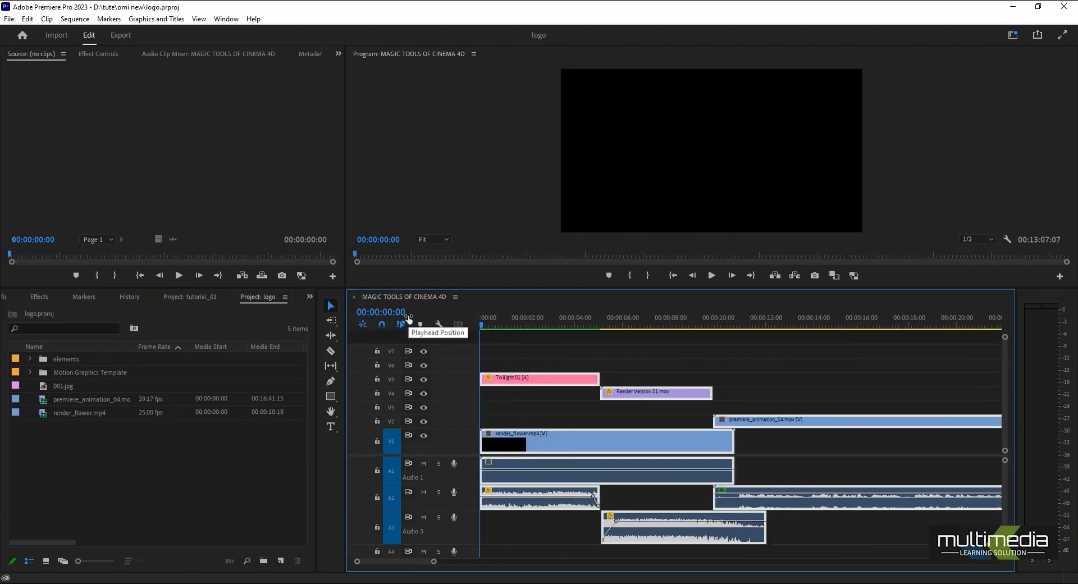
pyautogui.click(331, 335)
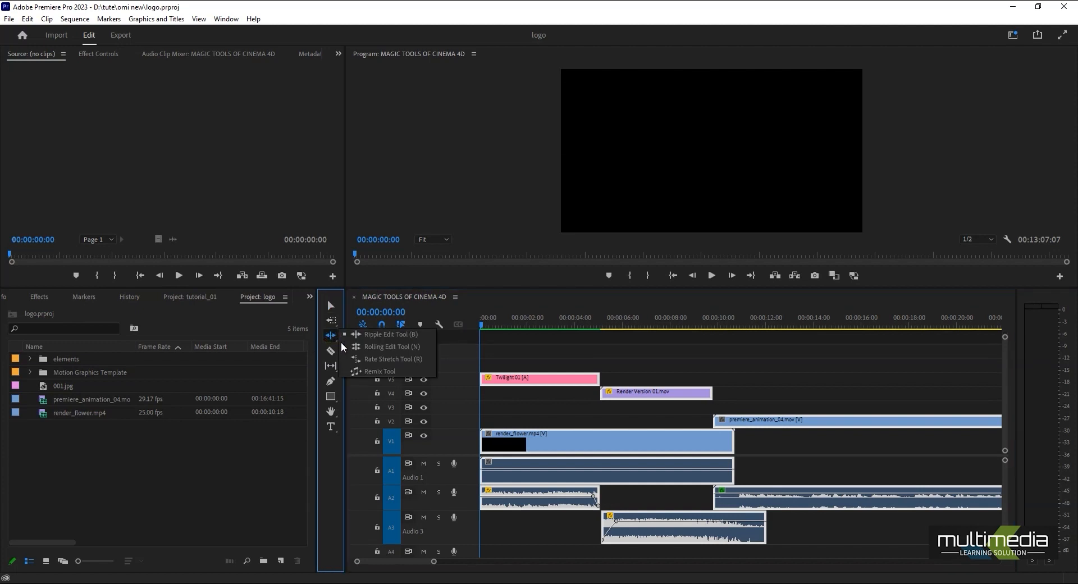
pyautogui.click(379, 334)
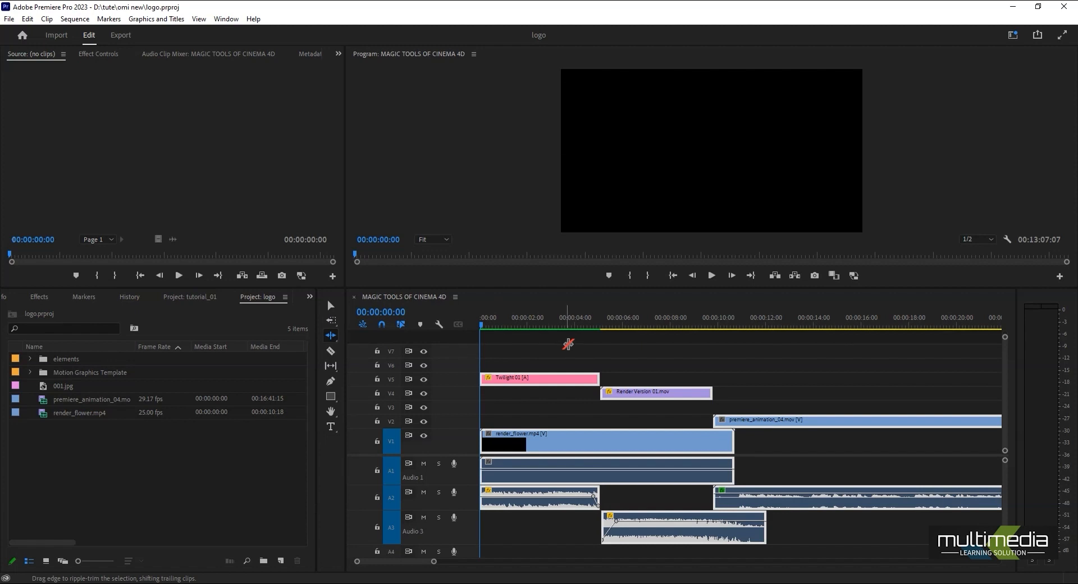
pyautogui.press('v')
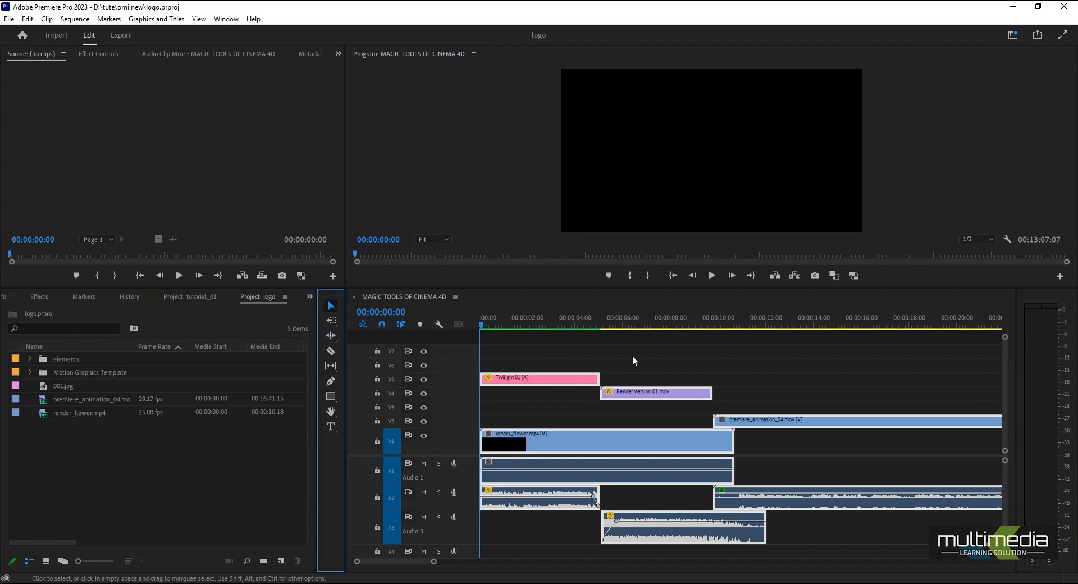
# Clear the clip selection and move the playhead to 00:00:04:04
pyautogui.click(634, 353)
pyautogui.click(579, 323)
pyautogui.click(684, 411)
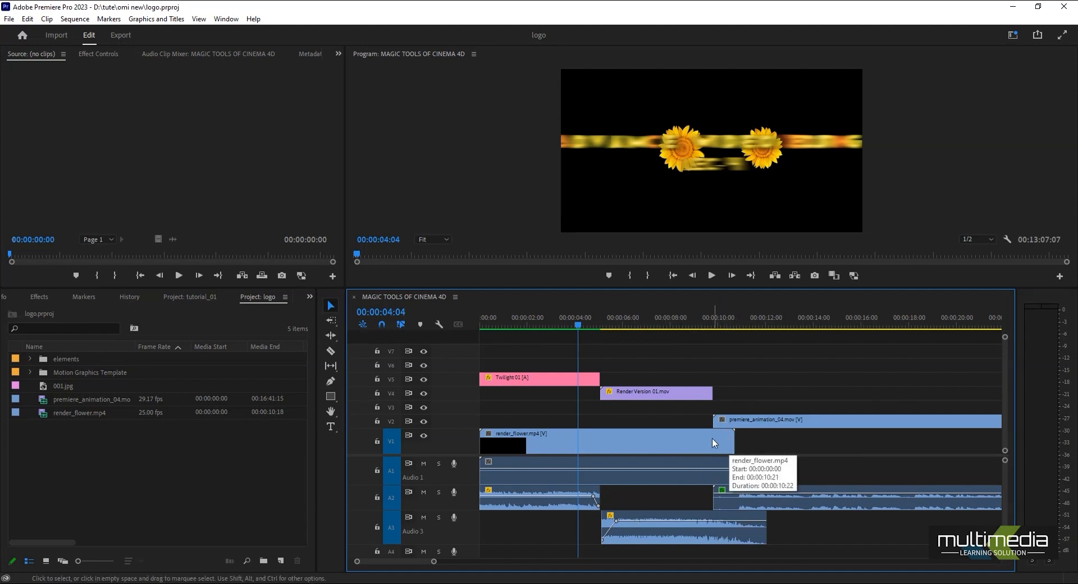
# Split the long premiere_animation_04.mov clip on V2 at 00:08:58:24 with the Razor tool
pyautogui.press('-')
pyautogui.press('-')
pyautogui.press('-')
pyautogui.press('-')
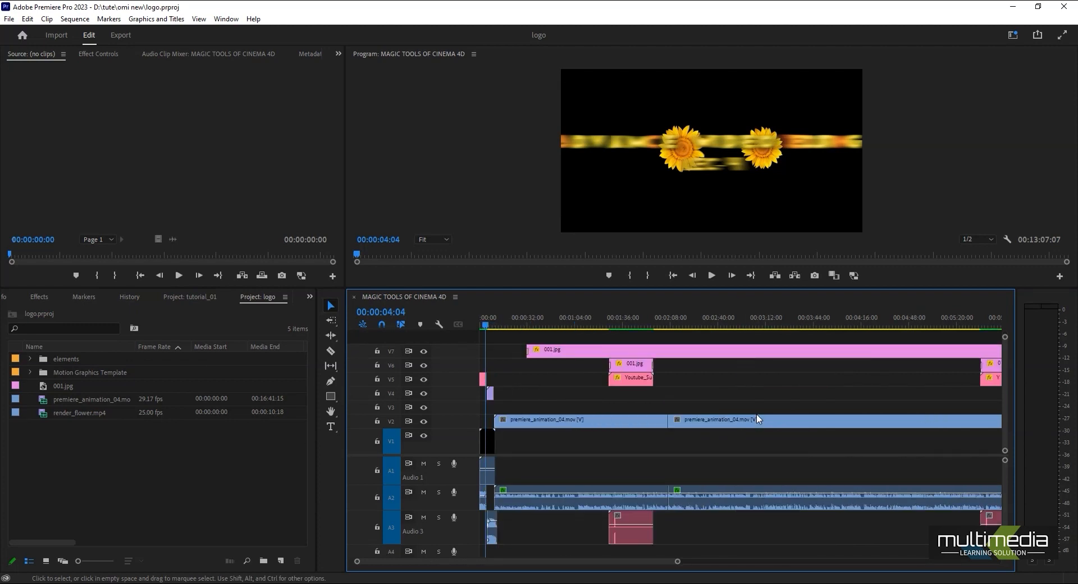
pyautogui.press('-')
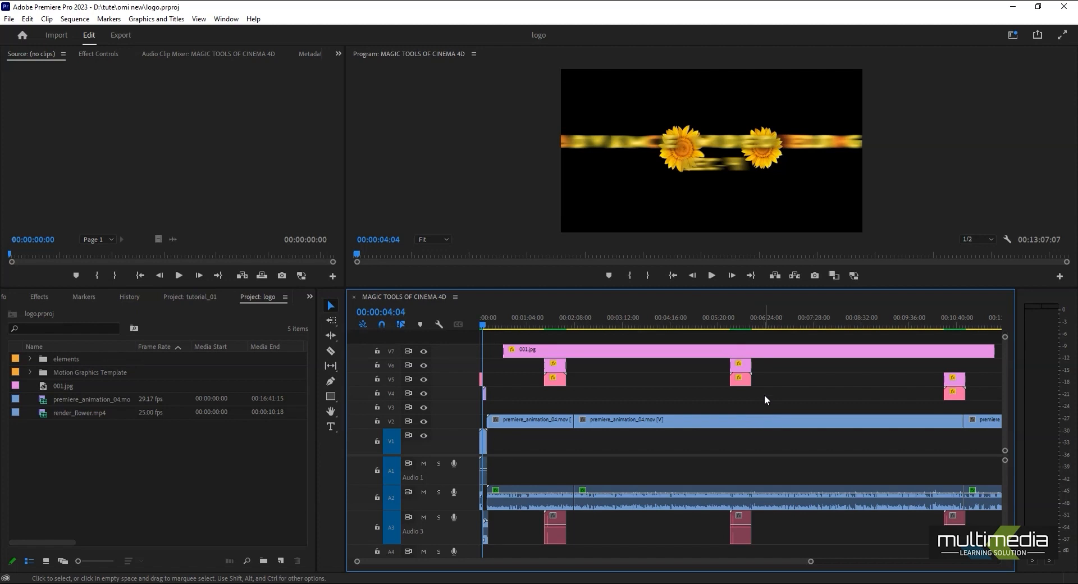
pyautogui.moveTo(536, 561); pyautogui.dragTo(600, 547)
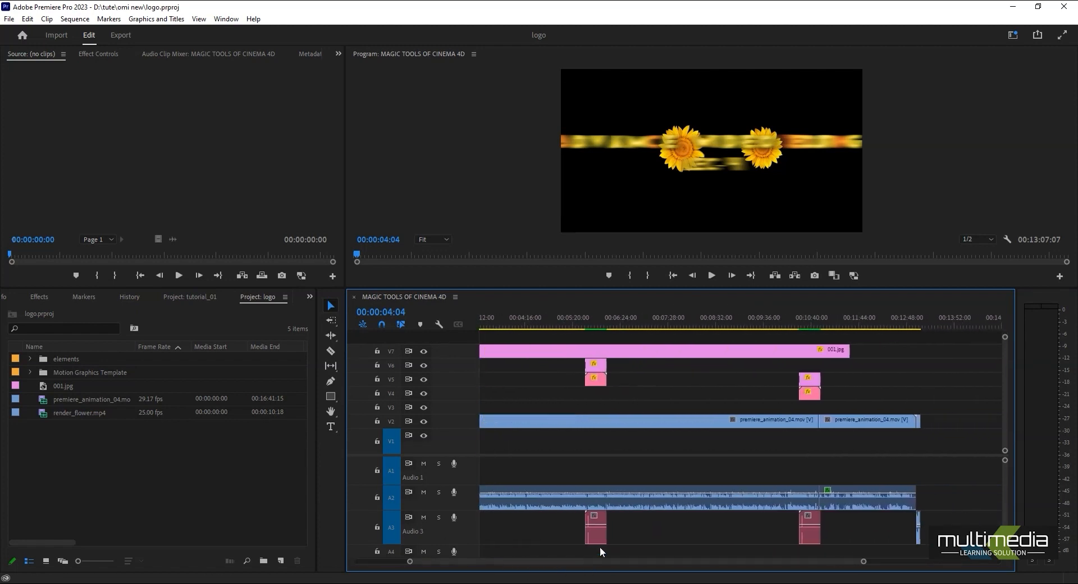
pyautogui.click(821, 422)
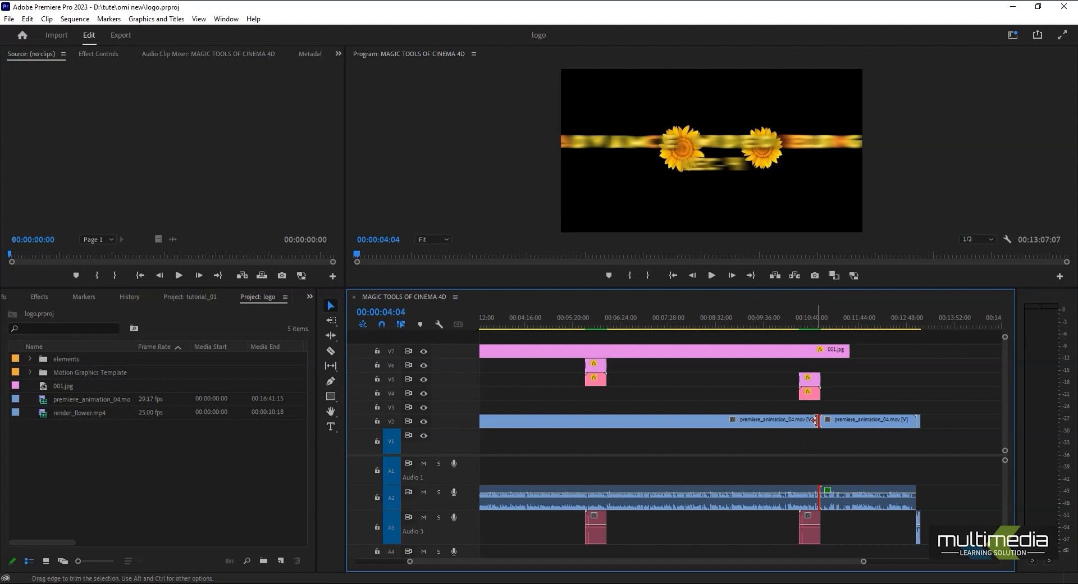
pyautogui.click(332, 352)
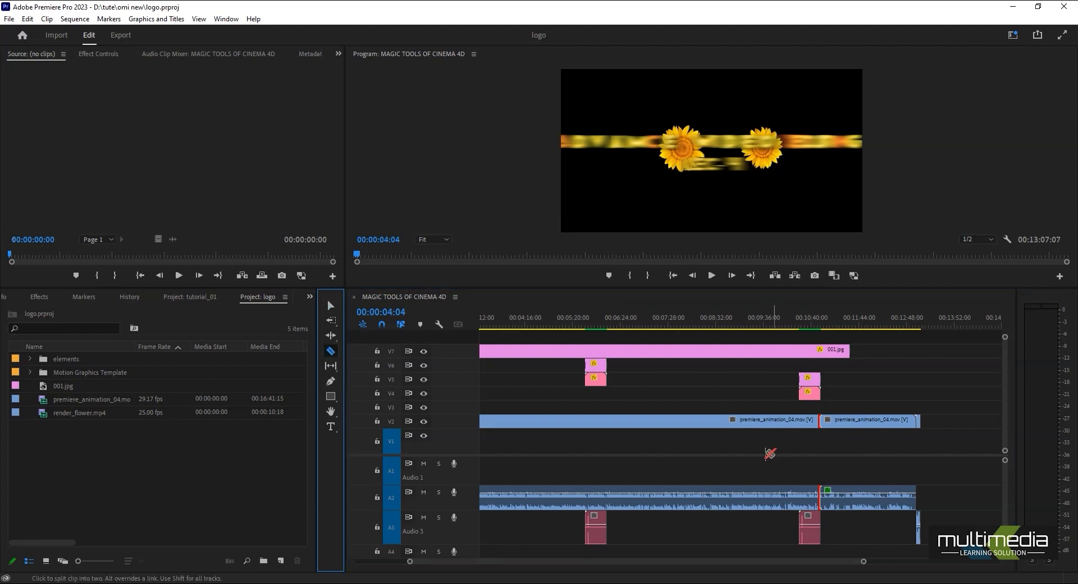
pyautogui.click(736, 422)
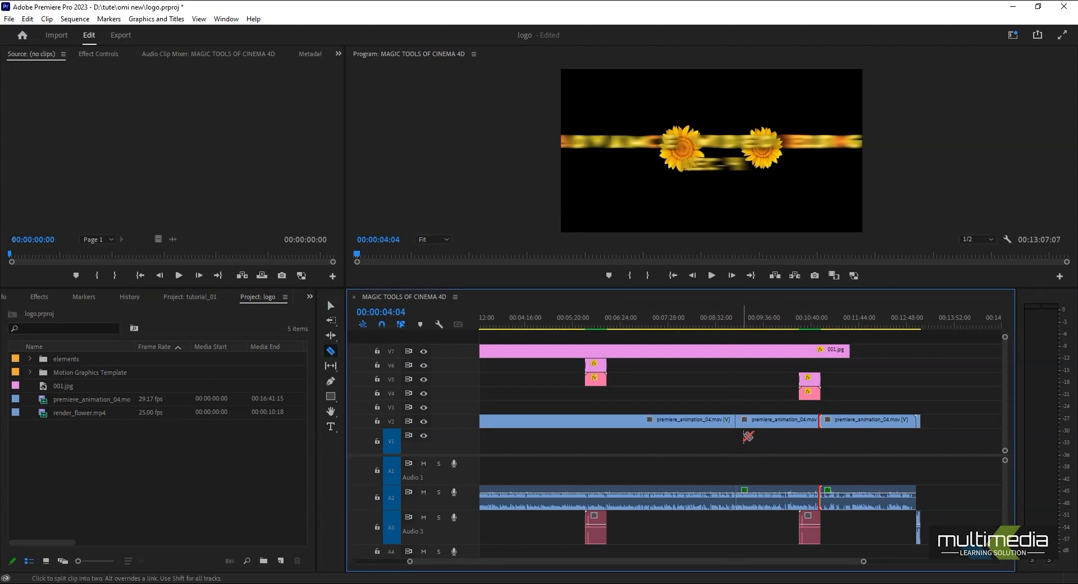
# Delete the premiere_animation_04.mov segment after the new cut, ripple-delete its gap, and place the playhead at 00:08:58:24
pyautogui.click(331, 311)
pyautogui.click(771, 420)
pyautogui.press('Delete')
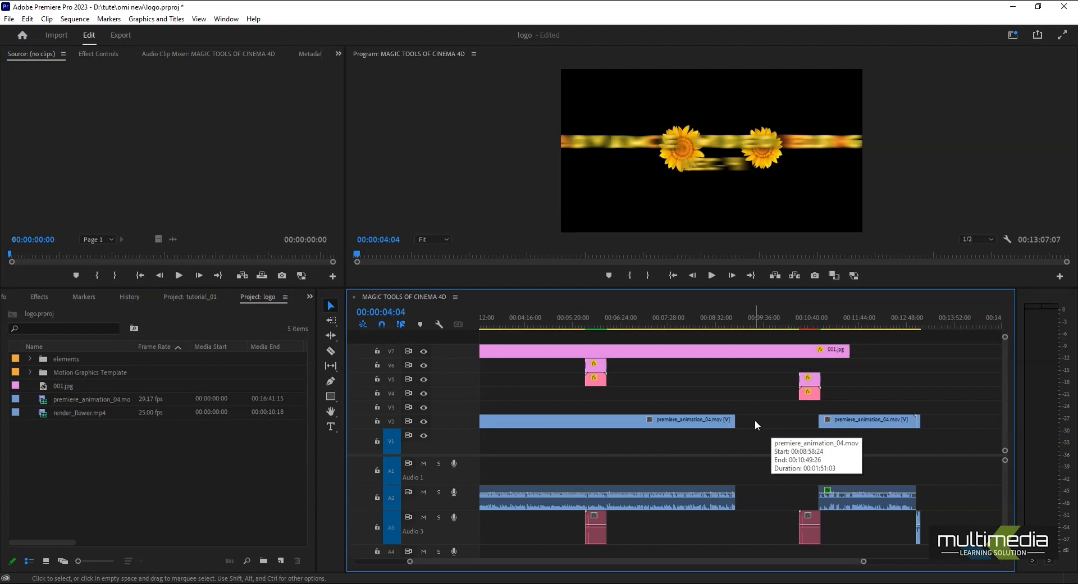
pyautogui.rightClick(759, 421)
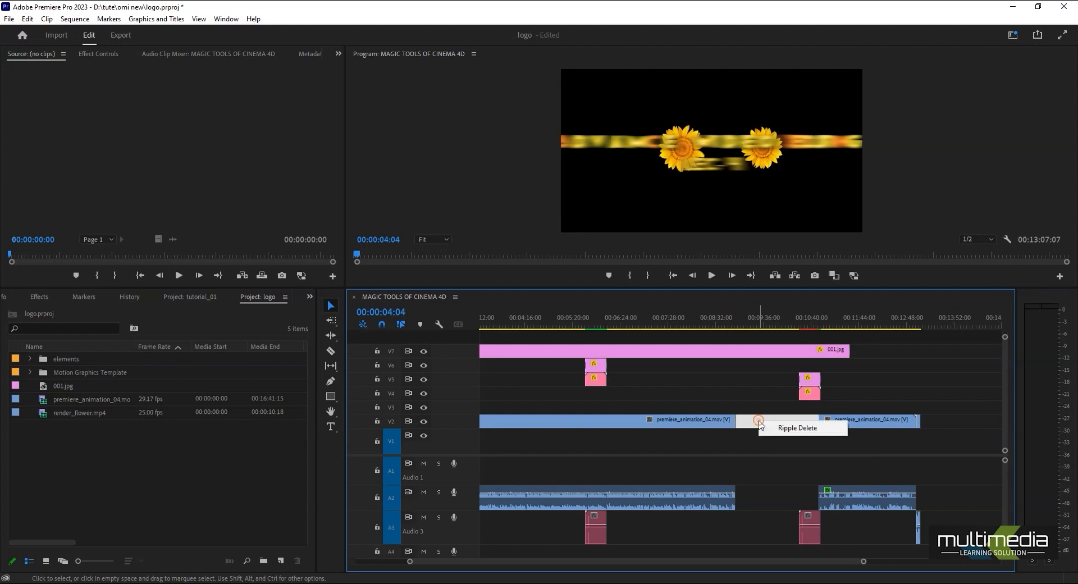
pyautogui.click(788, 429)
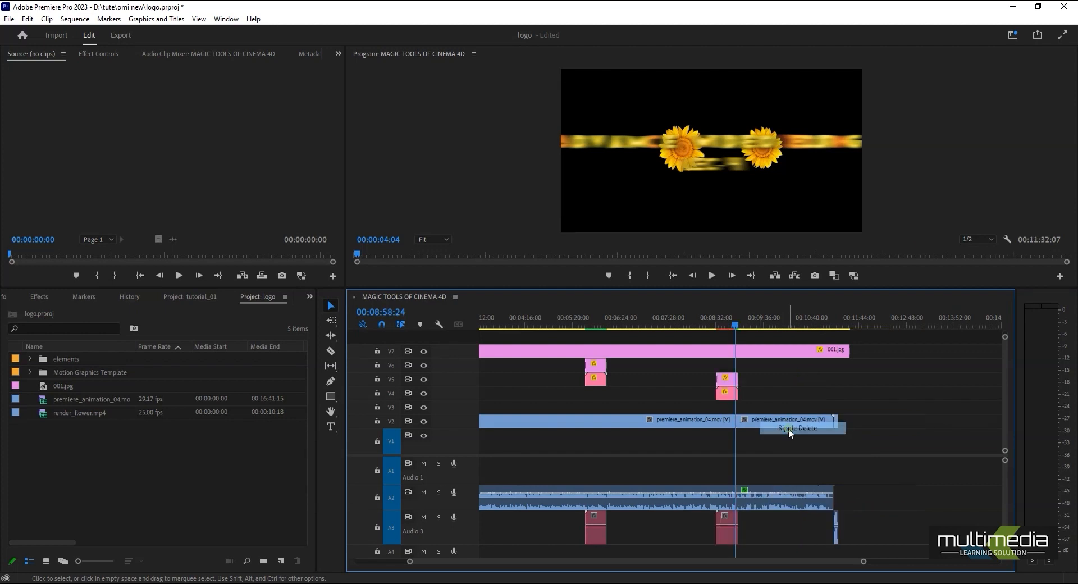
pyautogui.click(735, 321)
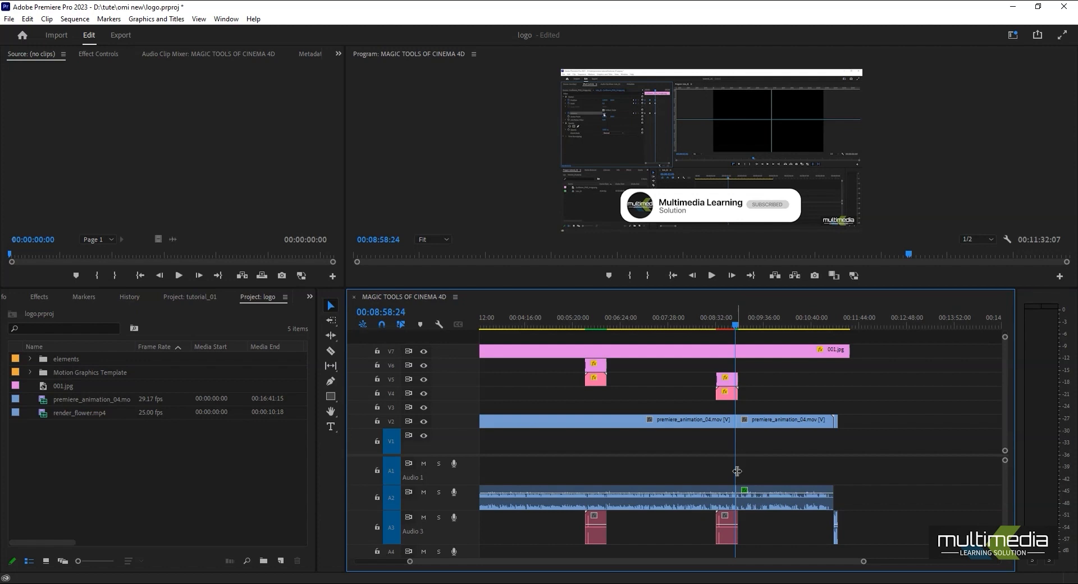
# Undo the gap removal, the segment deletion and the cut at 00:08:58:24 on the premiere_animation_04.mov clip
pyautogui.hotkey('ctrl', 'z')
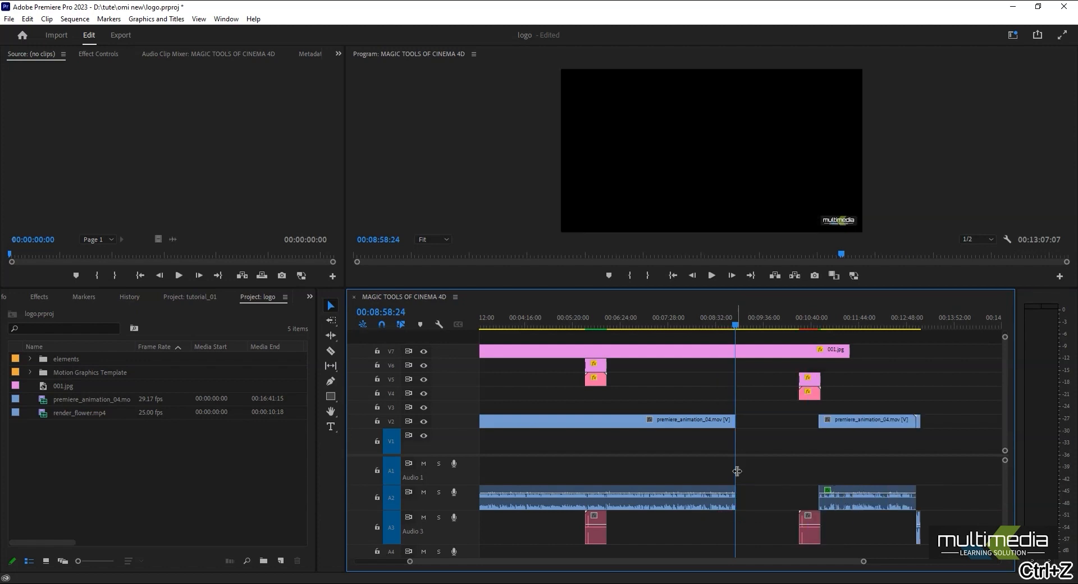
pyautogui.hotkey('ctrl', 'z')
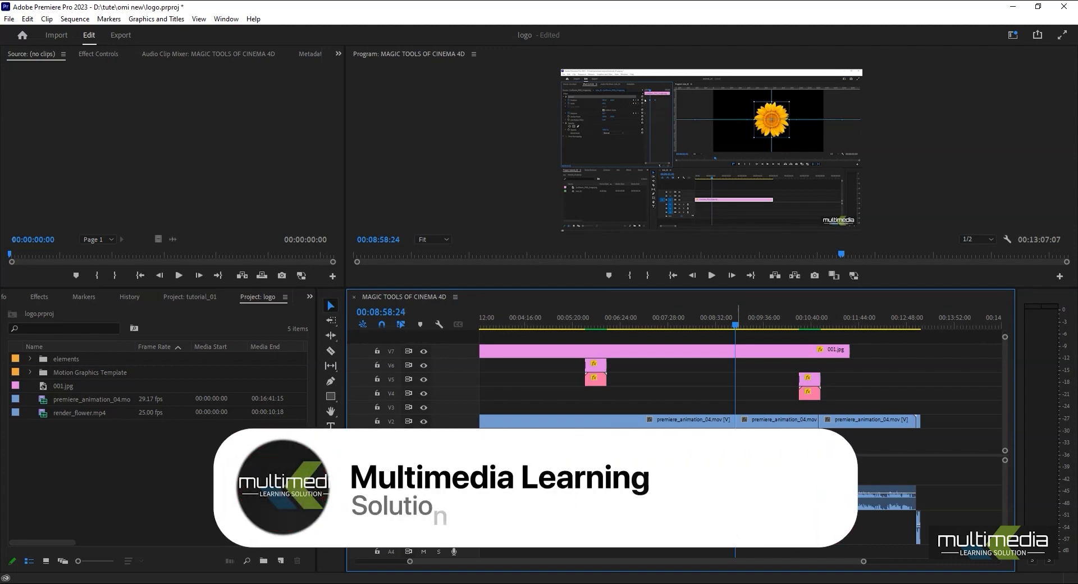
pyautogui.hotkey('ctrl', 'z')
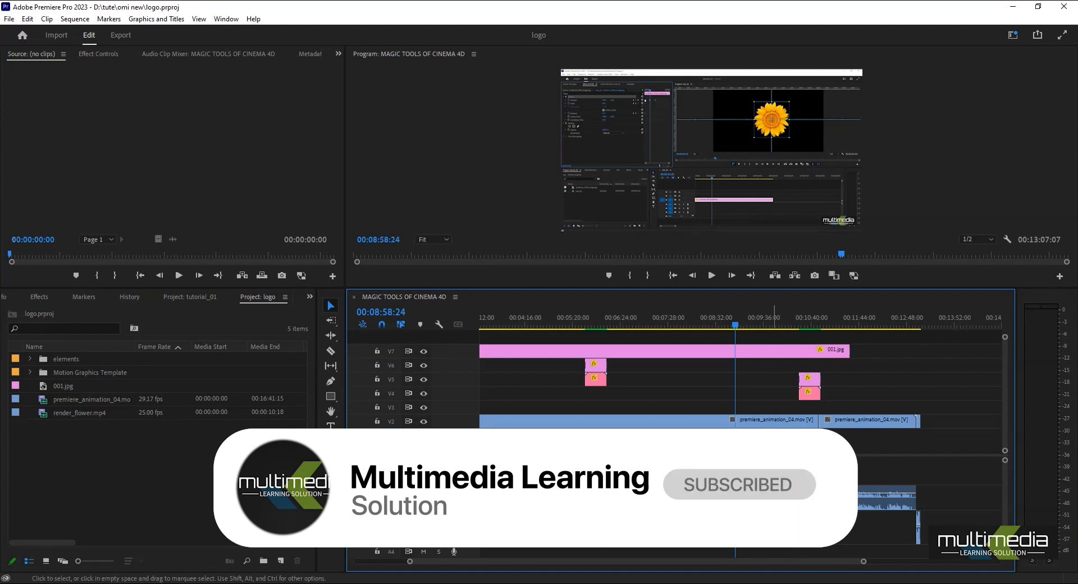
pyautogui.hotkey('ctrl', 'z')
# Ripple-trim the end of the long premiere_animation_04.mov clip on V2 back to 00:08:58:24 with the Ripple Edit tool
pyautogui.click(762, 424)
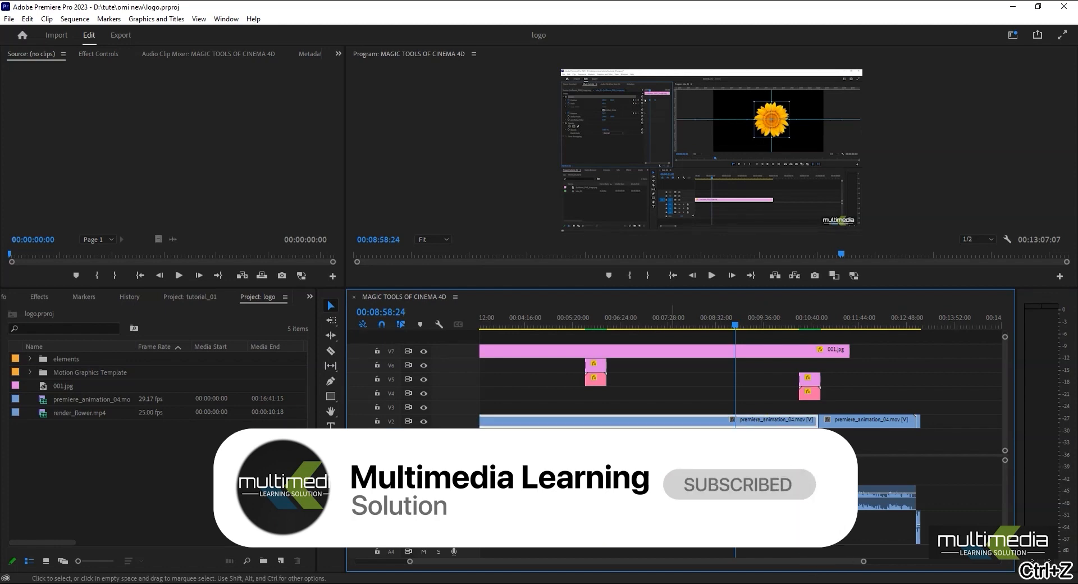
pyautogui.click(333, 337)
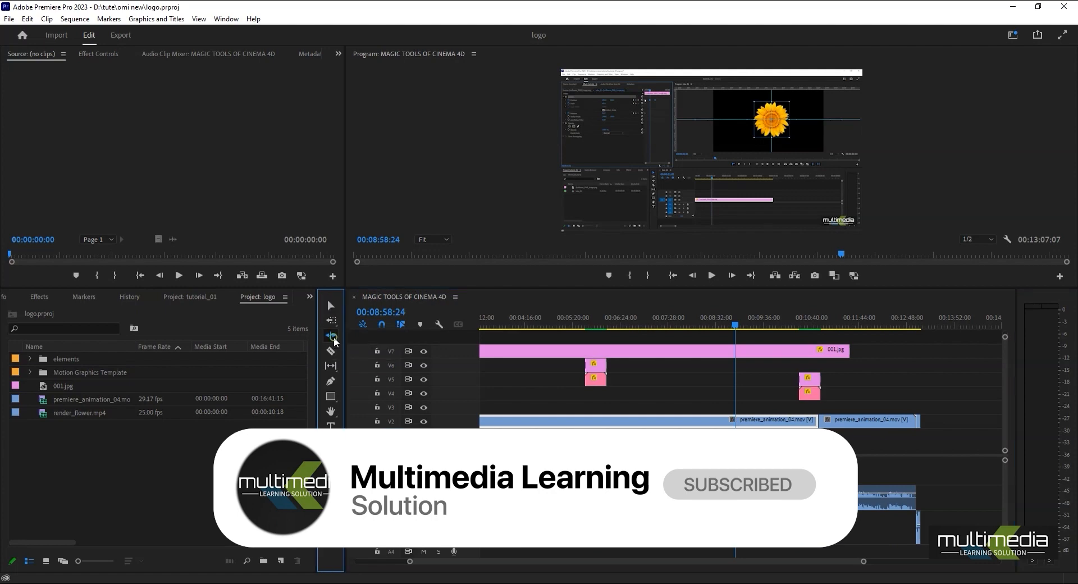
pyautogui.click(386, 337)
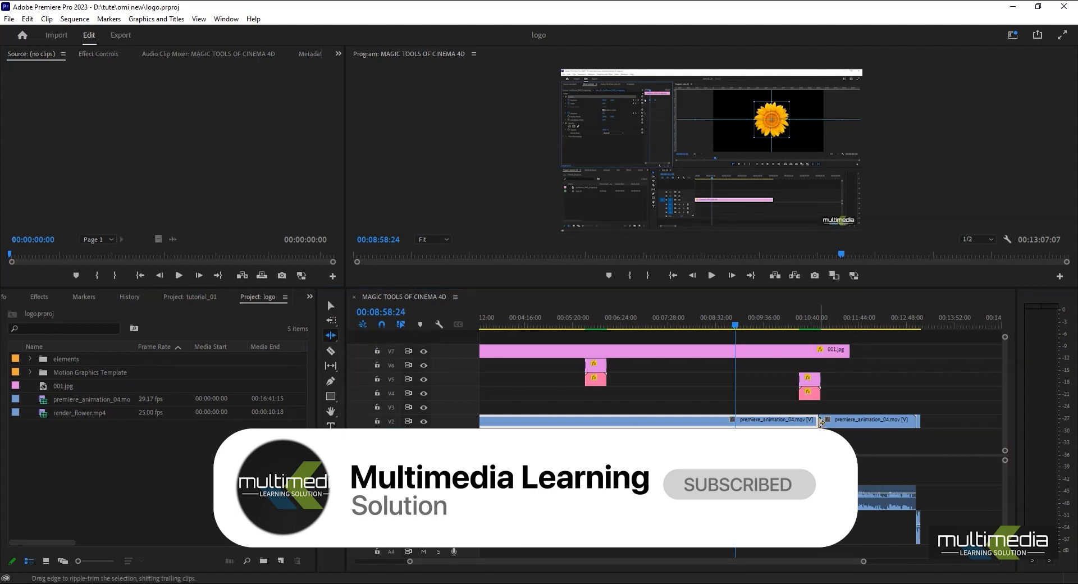
pyautogui.moveTo(820, 423); pyautogui.dragTo(737, 424)
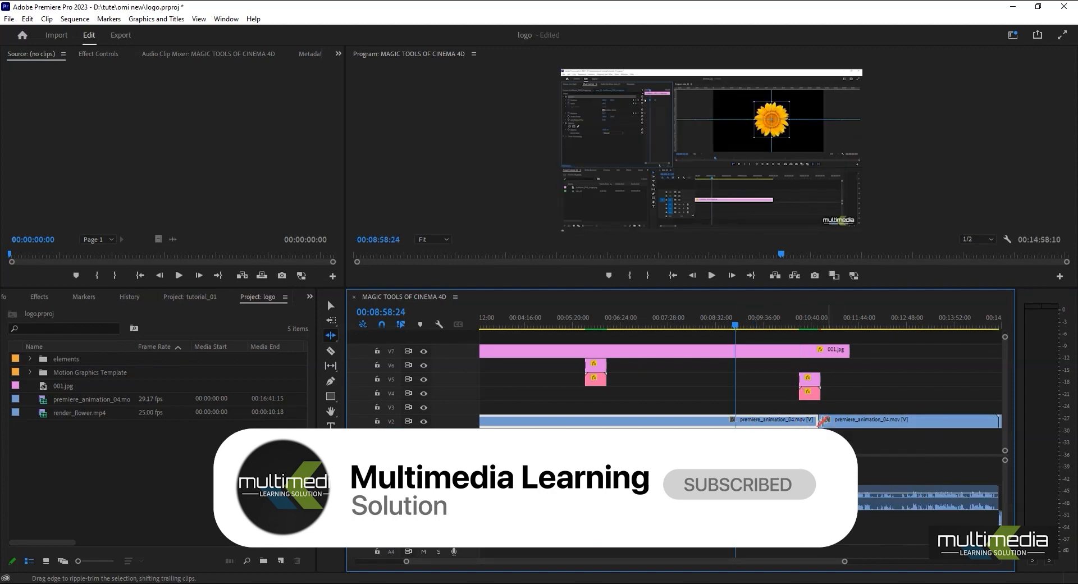
pyautogui.hotkey('ctrl', 'z')
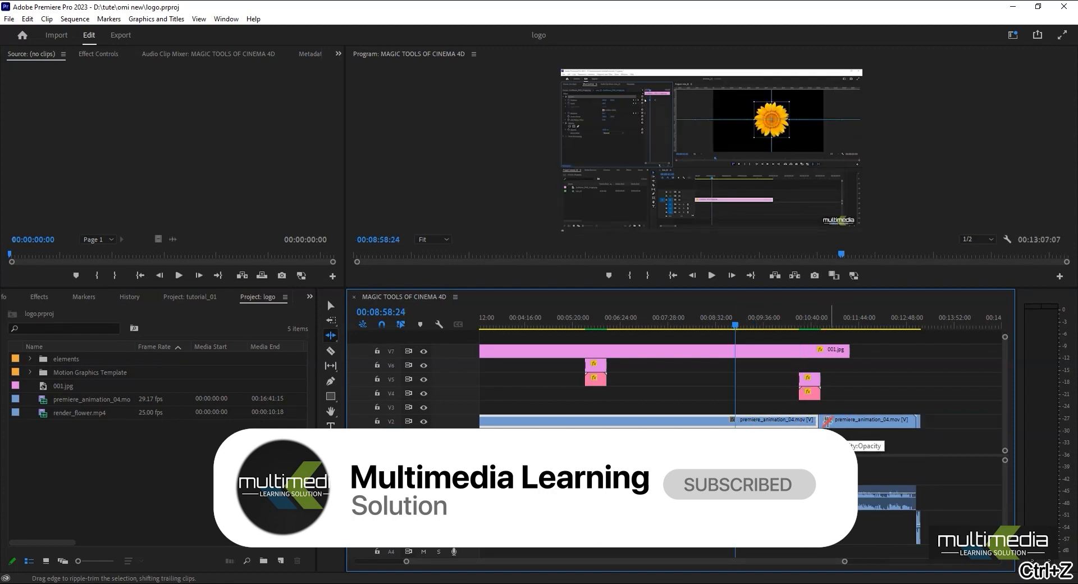
pyautogui.press('-')
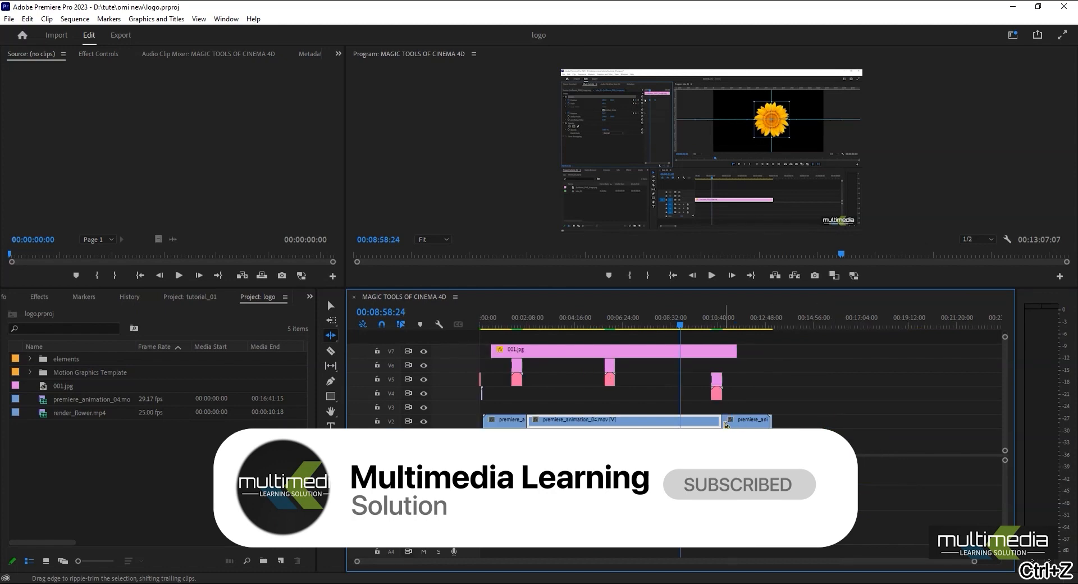
pyautogui.moveTo(718, 420); pyautogui.dragTo(678, 421)
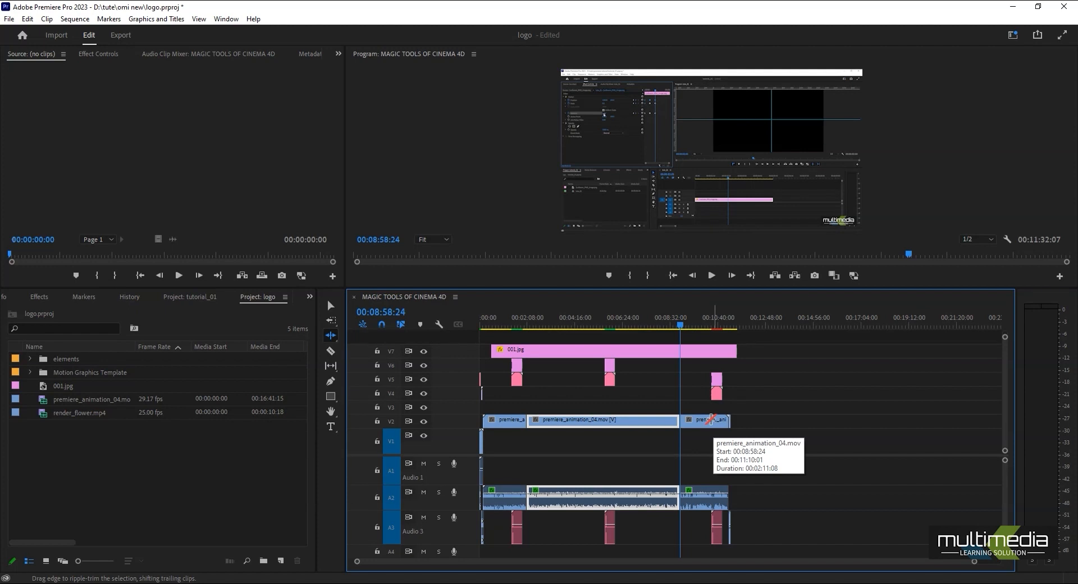
# Undo the ripple trim of the long premiere_animation_04.mov clip and return to the Selection tool
pyautogui.click(329, 306)
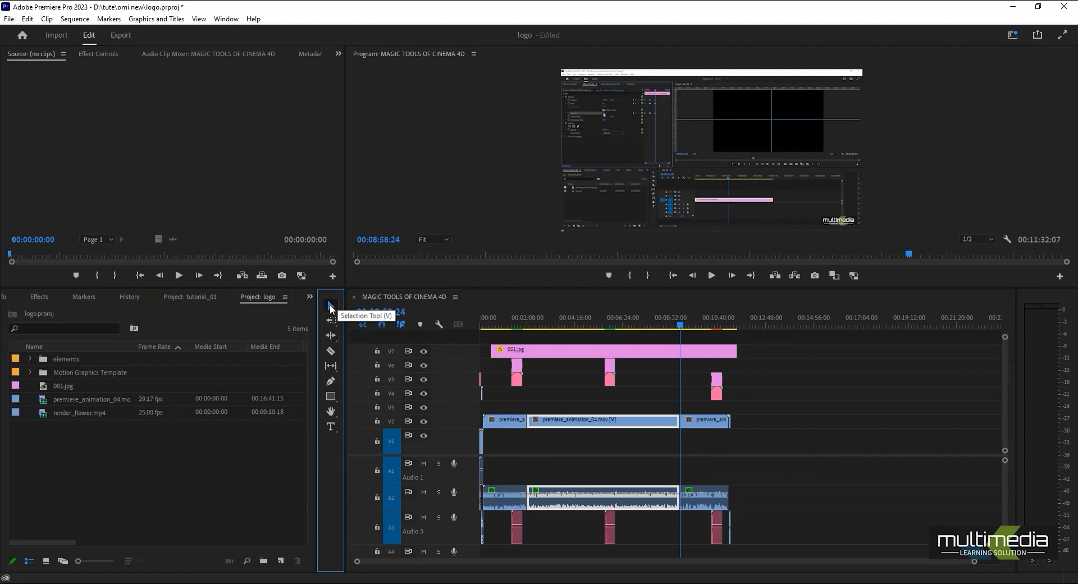
pyautogui.click(330, 337)
pyautogui.click(330, 338)
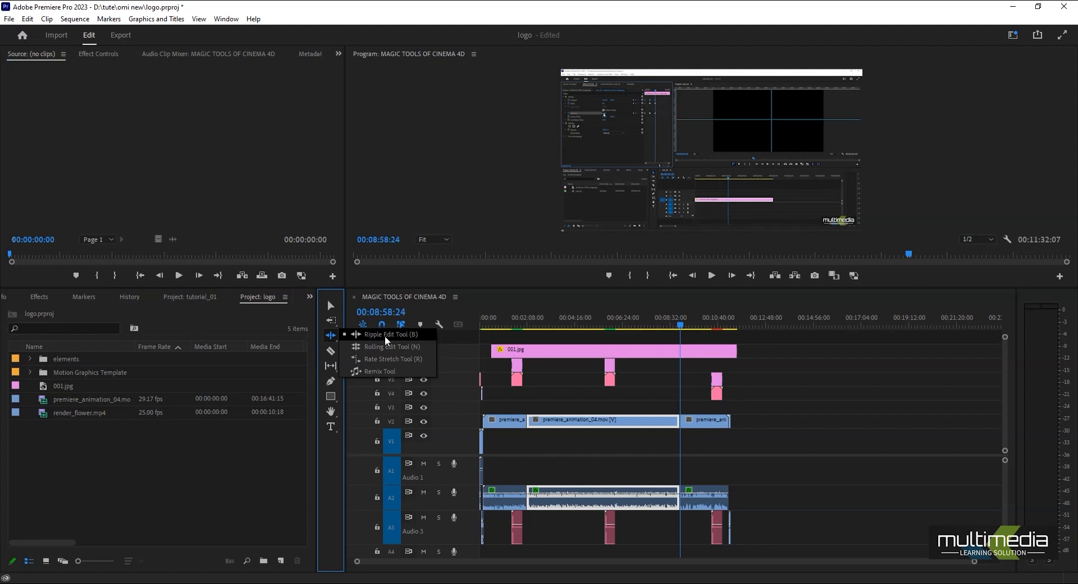
pyautogui.click(329, 306)
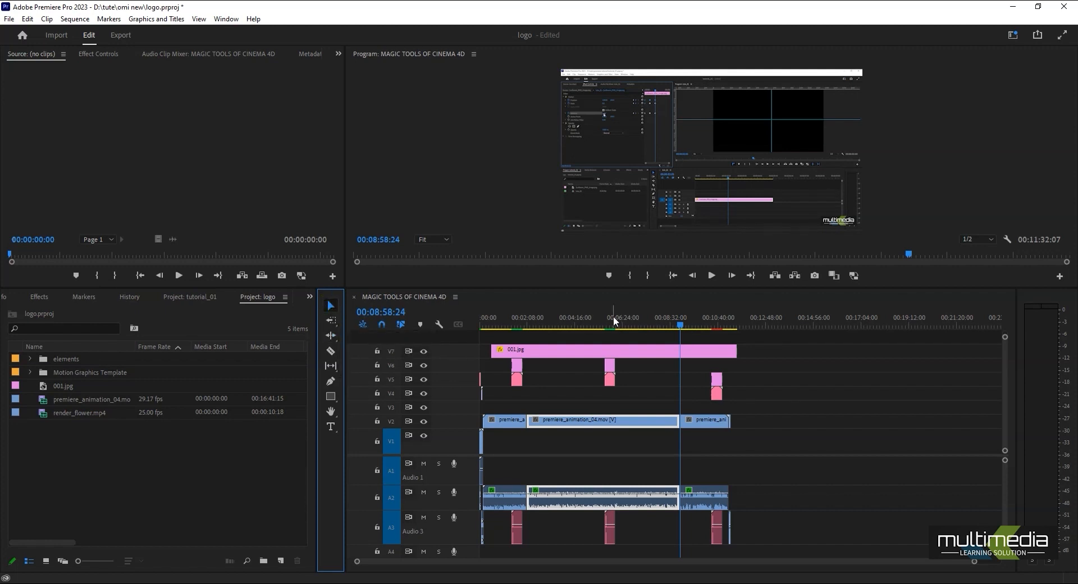
pyautogui.hotkey('ctrl', 'z')
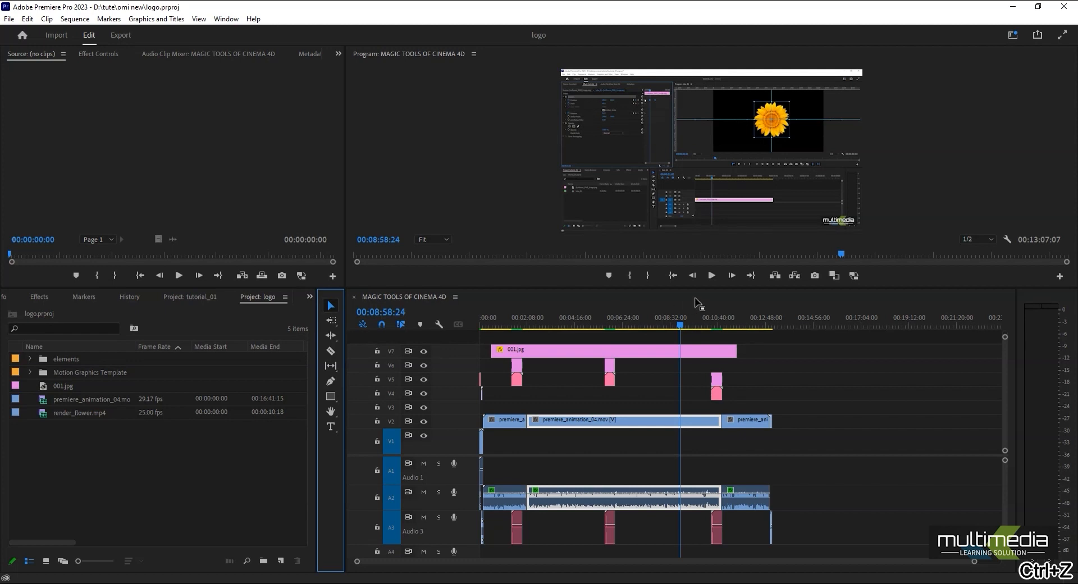
# Bring the playhead to 00:02:08:03 at the cut between the first two premiere_animation_04.mov clips on V2
pyautogui.moveTo(680, 325); pyautogui.dragTo(522, 350)
pyautogui.click(330, 335)
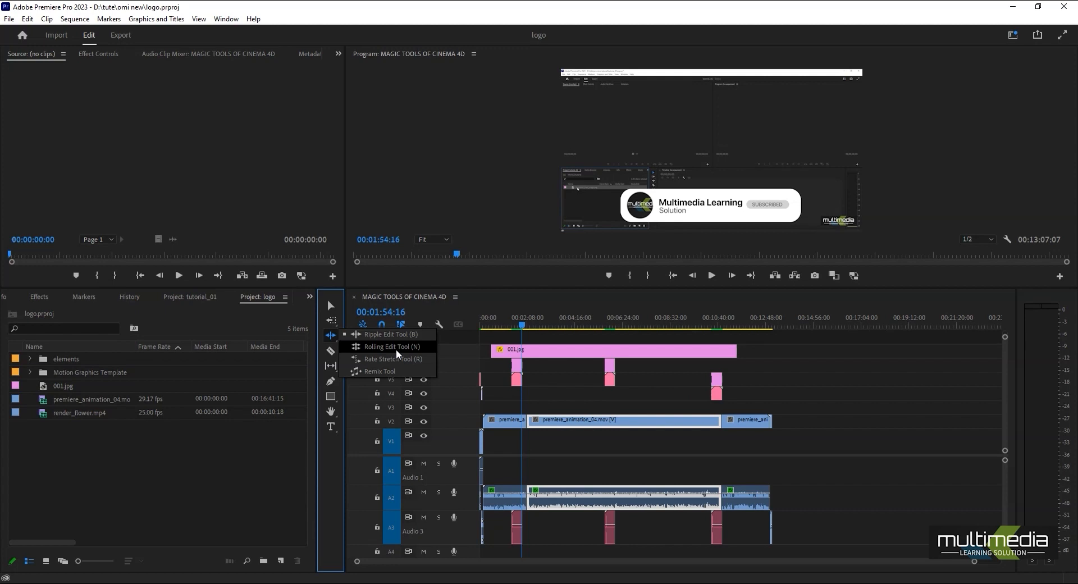
pyautogui.click(331, 305)
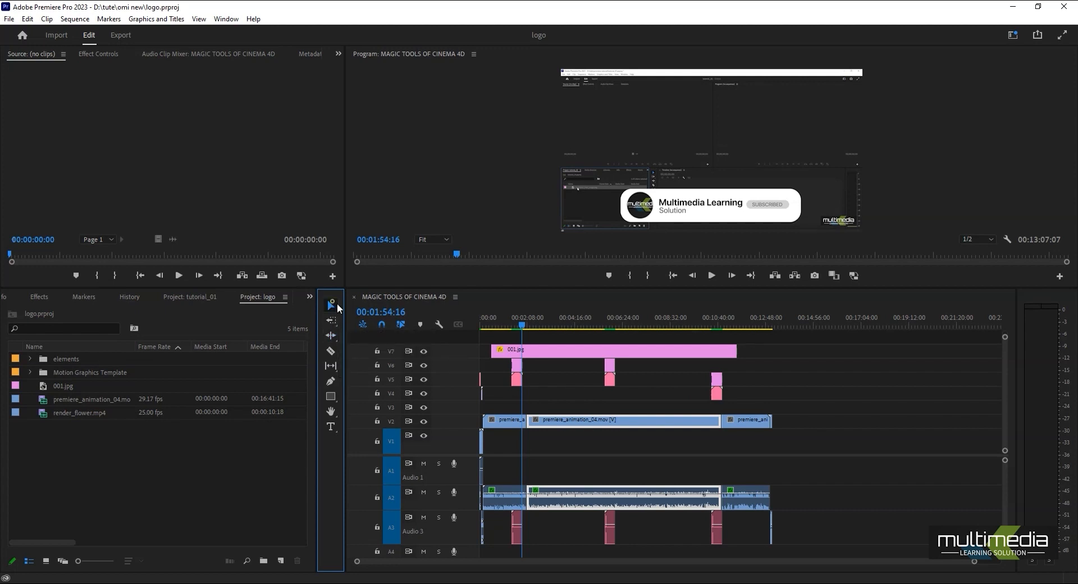
pyautogui.click(527, 330)
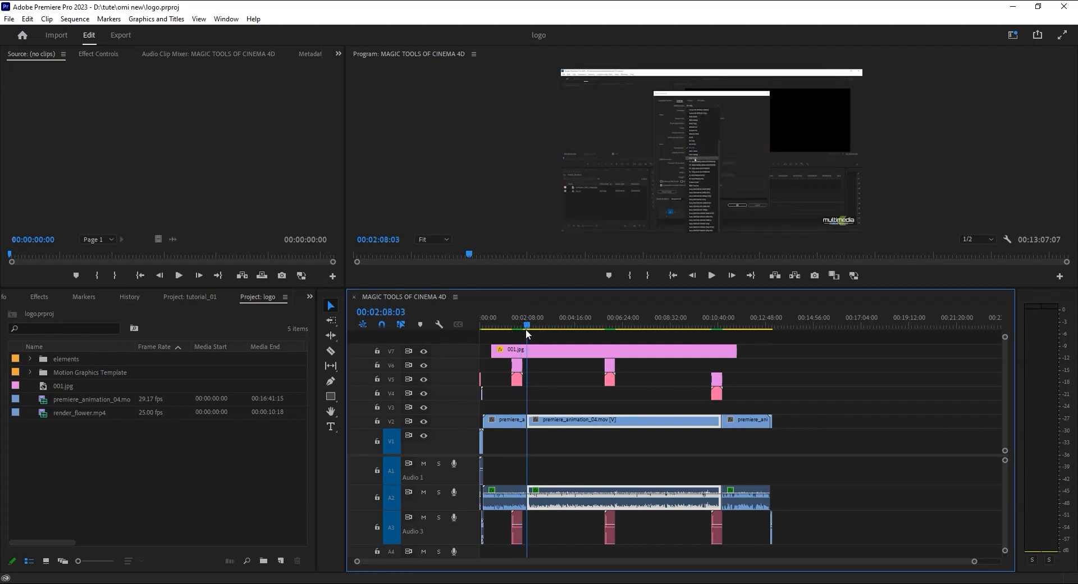
# Examine the clips on both sides of the cut near 00:02:08:00 on V2, ending with the playhead at 00:02:04:04
pyautogui.press('=')
pyautogui.press('=')
pyautogui.press('=')
pyautogui.moveTo(737, 331); pyautogui.dragTo(681, 369)
pyautogui.click(711, 423)
pyautogui.click(747, 324)
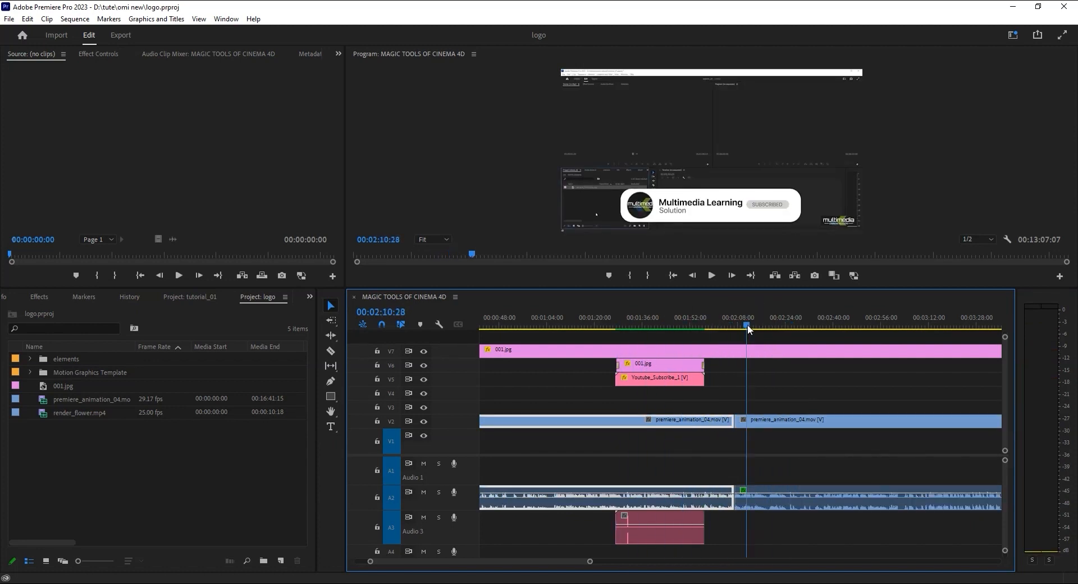
pyautogui.click(757, 420)
pyautogui.moveTo(746, 318); pyautogui.dragTo(728, 336)
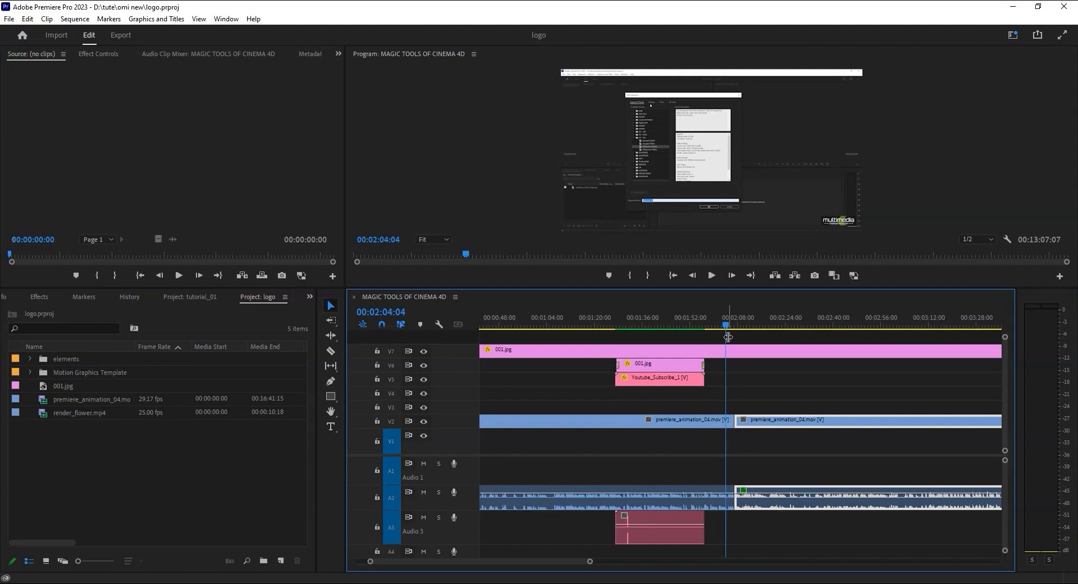
pyautogui.press('-')
pyautogui.press('-')
pyautogui.press('-')
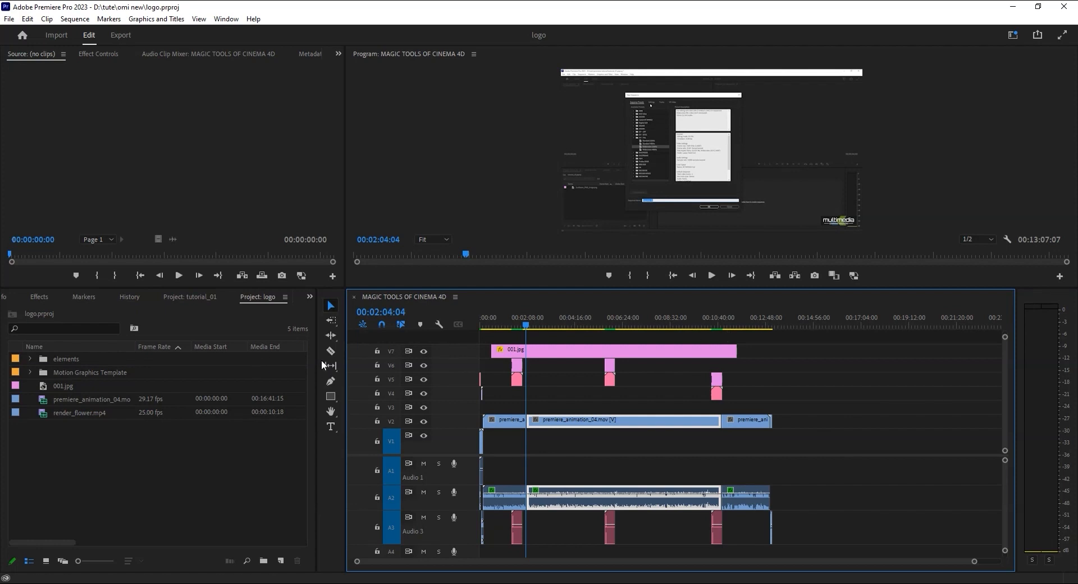
pyautogui.click(330, 336)
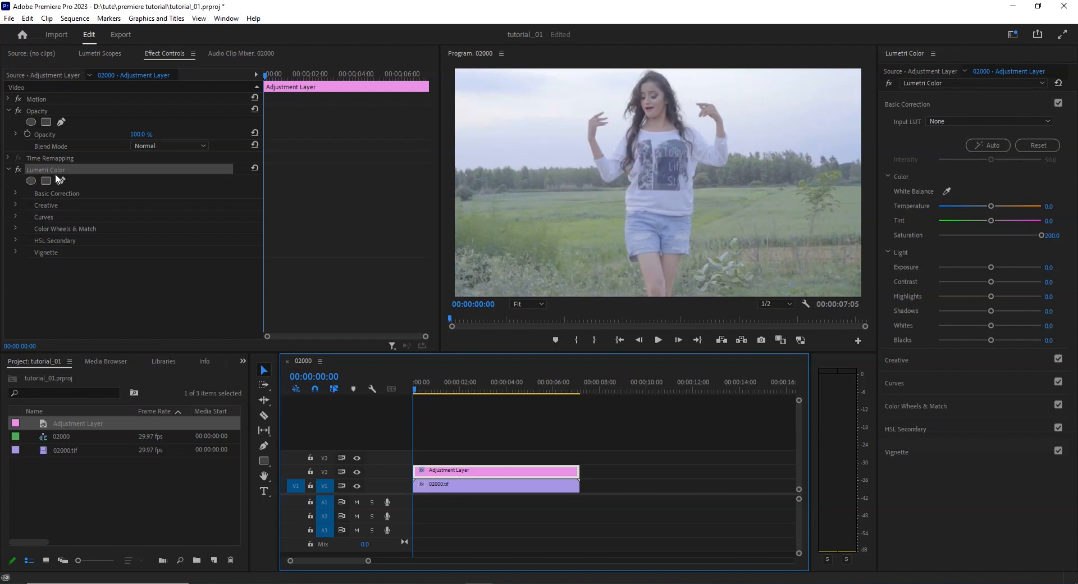
# In the tutorial_01 project, remove the Lumetri Color effect from the adjustment layer and delete the Adjustment Layer clip from V2
pyautogui.click(36, 170)
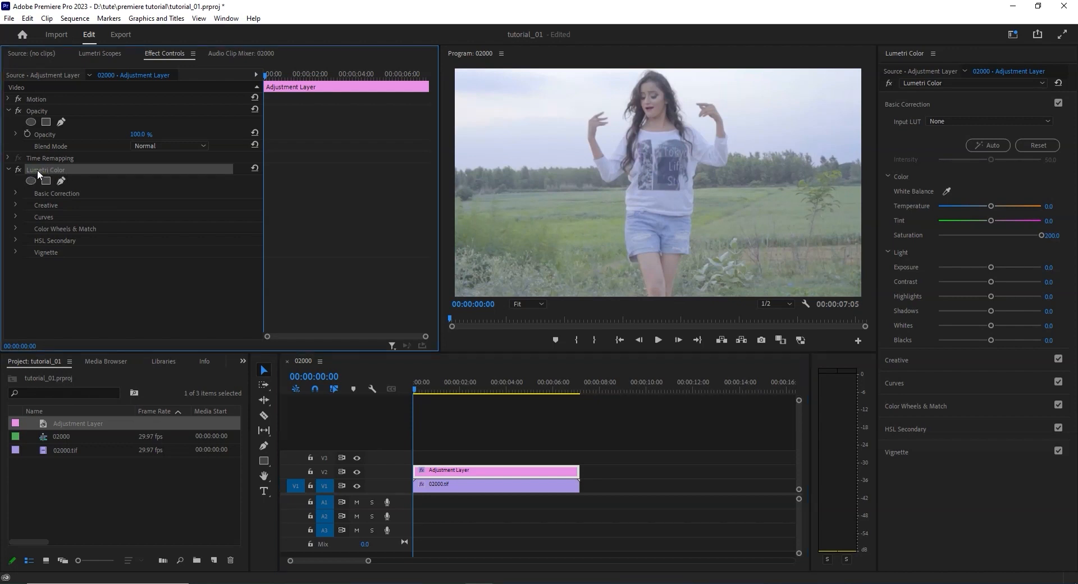
pyautogui.press('Delete')
pyautogui.click(86, 486)
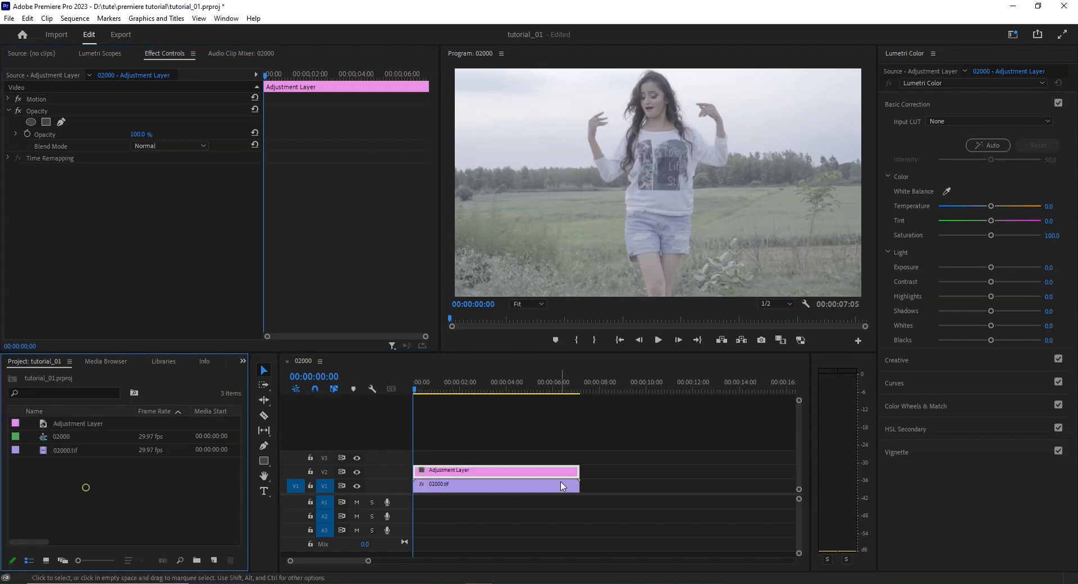
pyautogui.click(423, 400)
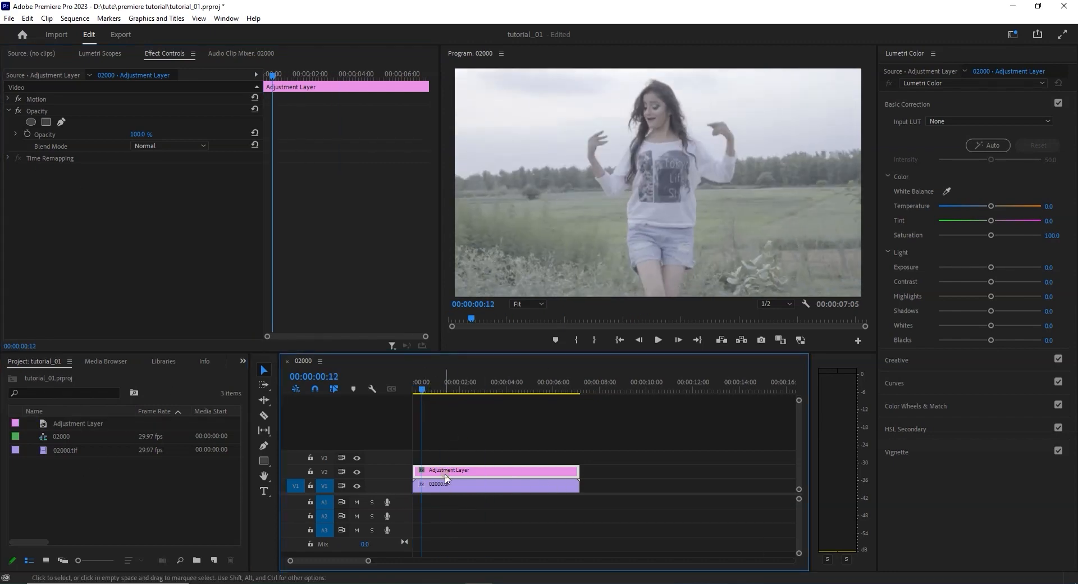
pyautogui.press('Delete')
# Select the 02000.tif clip on V1 and return the playhead to 00:00:00:00
pyautogui.click(446, 484)
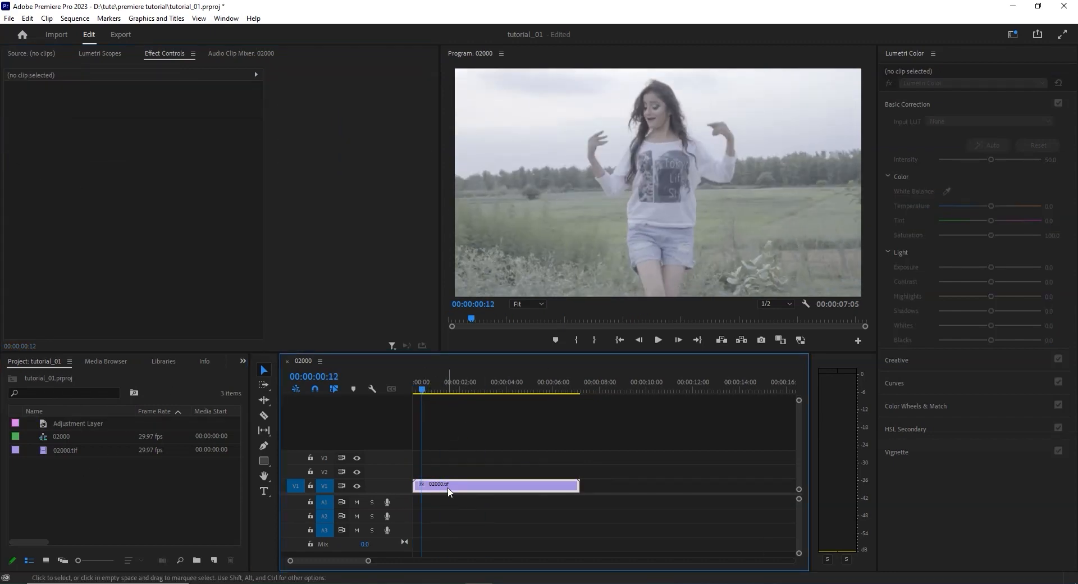
pyautogui.press('Home')
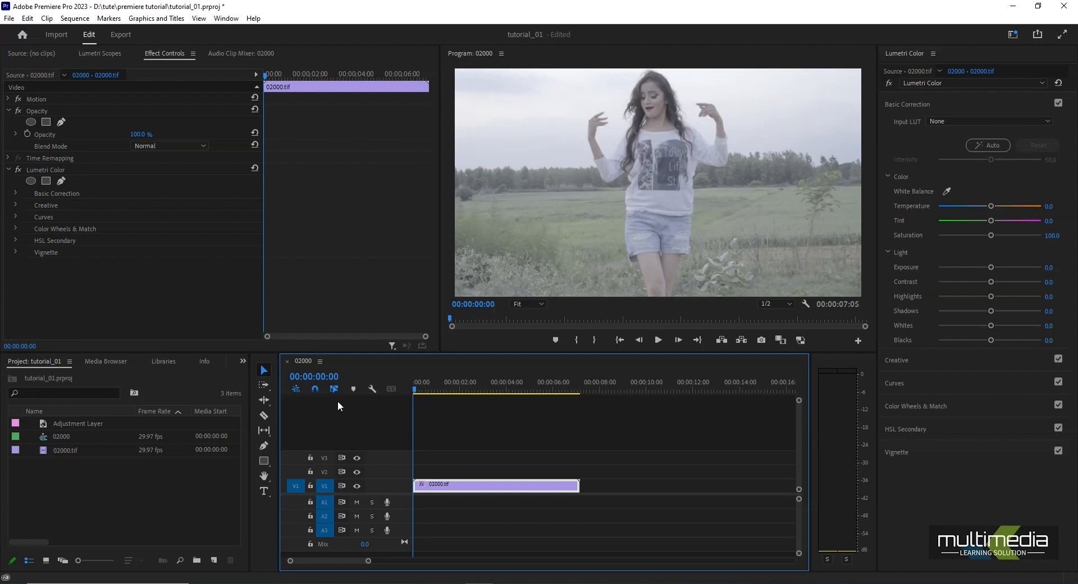
pyautogui.moveTo(434, 377); pyautogui.dragTo(458, 408)
pyautogui.press('Home')
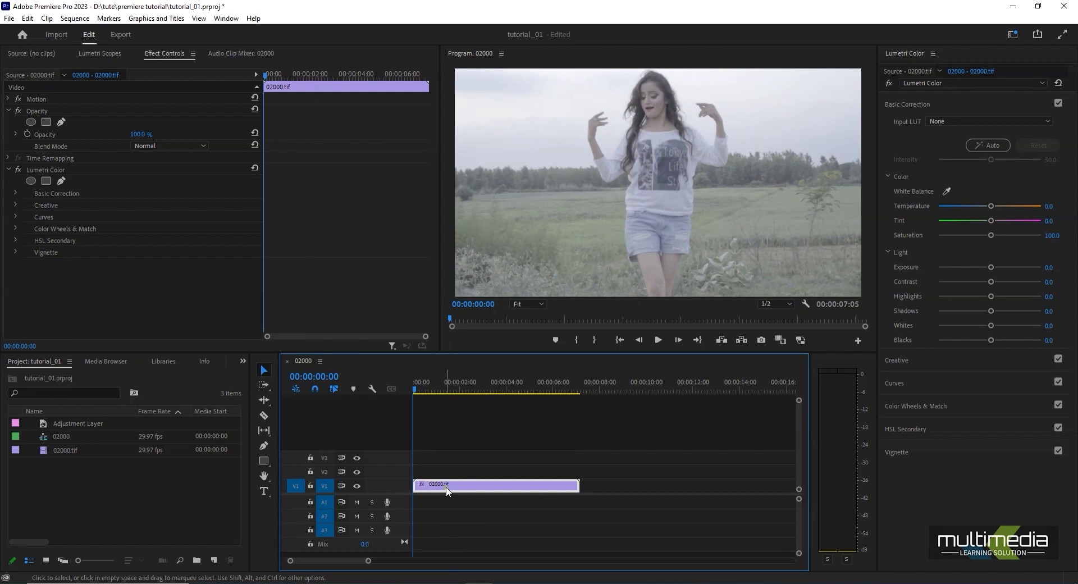
pyautogui.moveTo(428, 382); pyautogui.dragTo(315, 393)
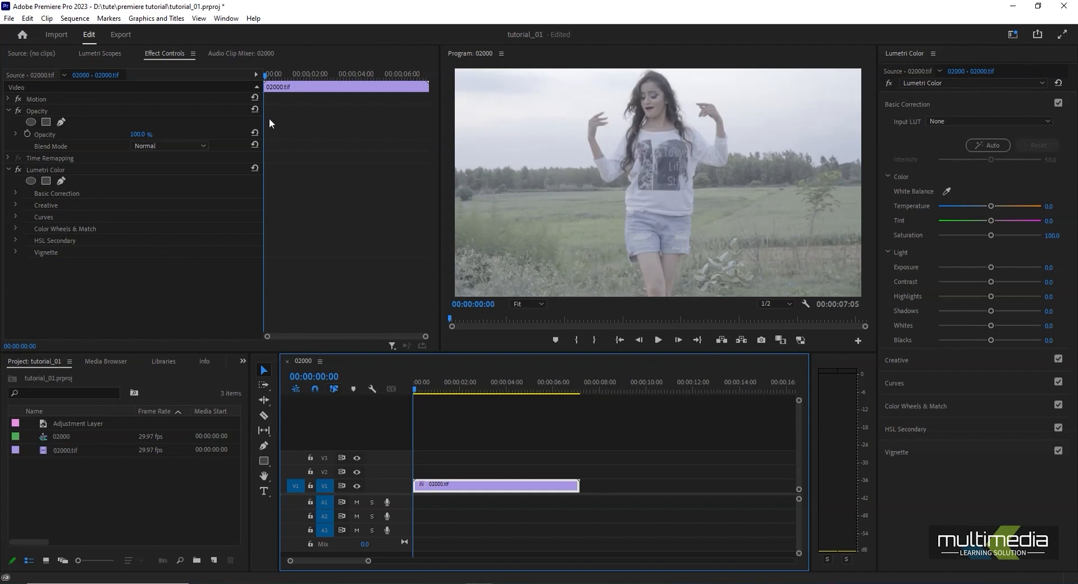
# Display the Lumetri Scopes and collapse the Color, Light and Basic Correction sections of the clip's Lumetri Color controls
pyautogui.click(104, 53)
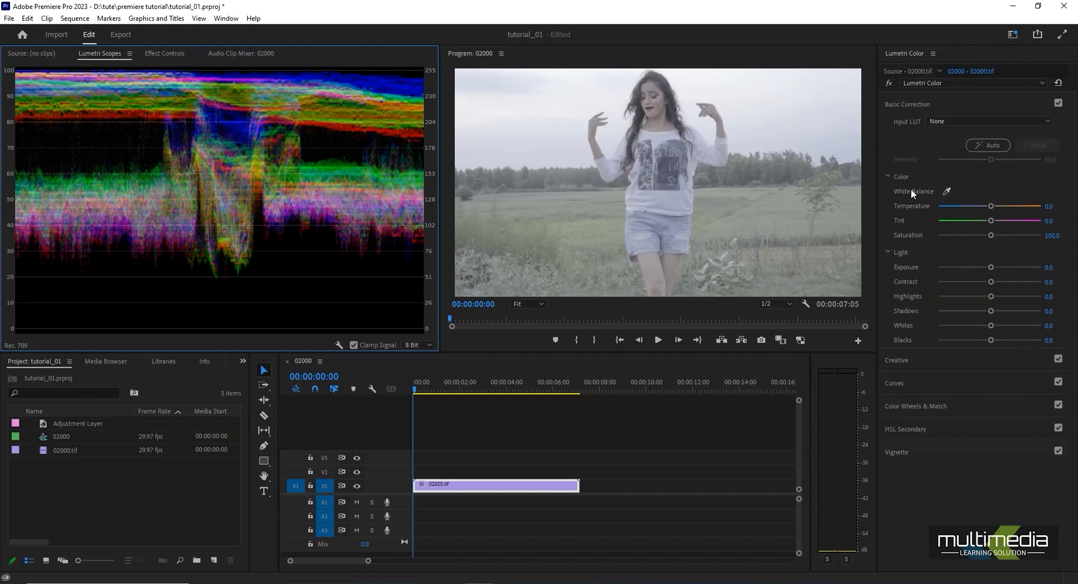
pyautogui.click(889, 177)
pyautogui.click(888, 195)
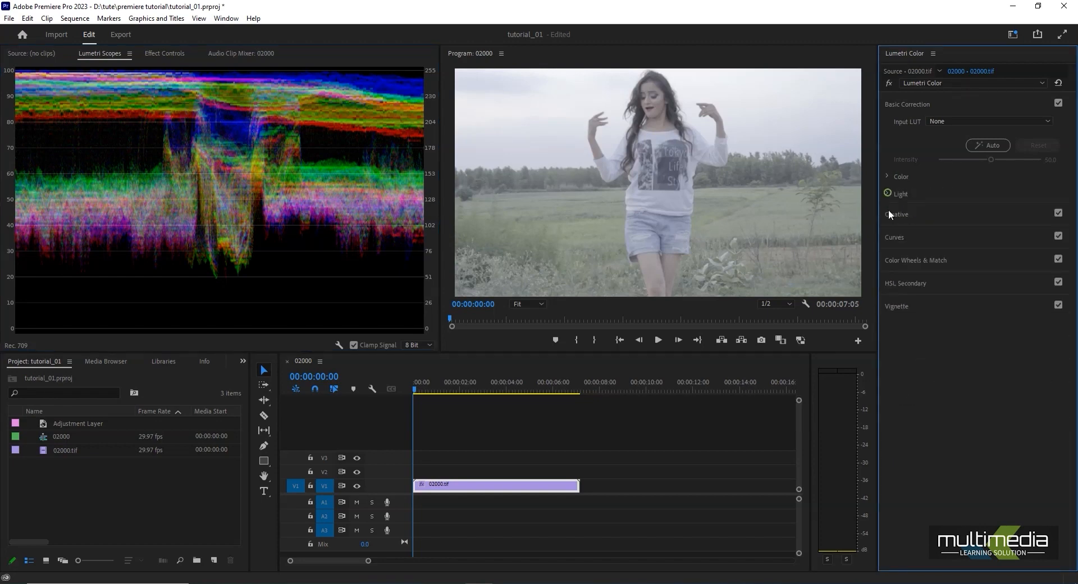
pyautogui.click(890, 105)
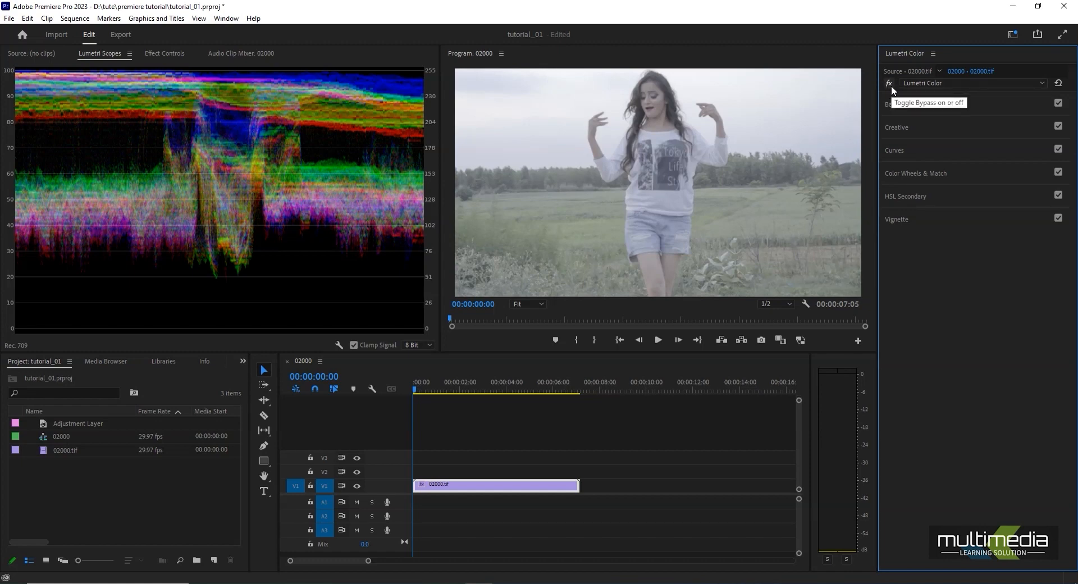
# Add a second Lumetri Color effect to the 02000.tif clip and clear it again
pyautogui.click(934, 83)
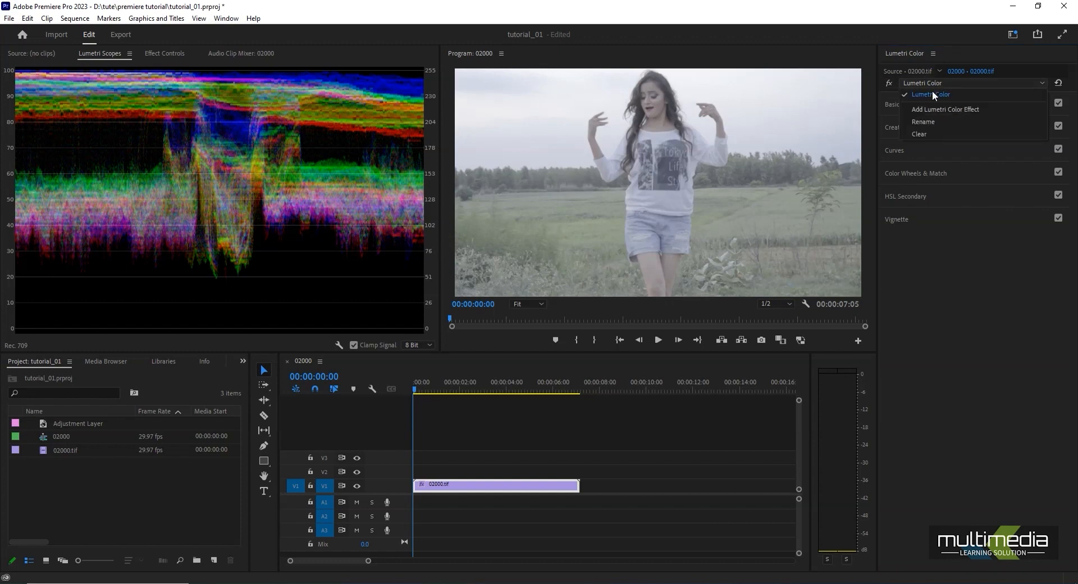
pyautogui.click(964, 111)
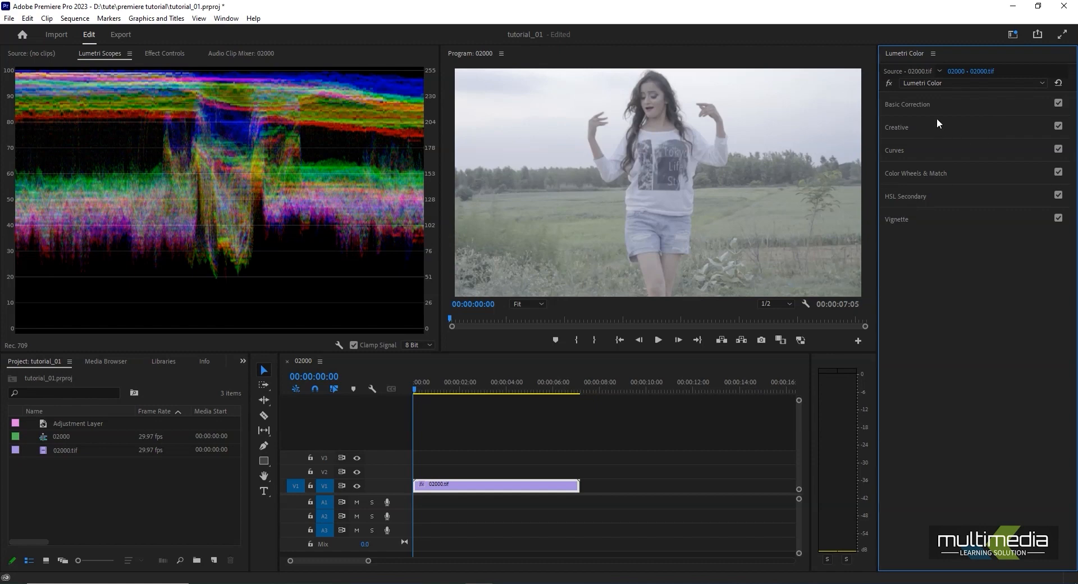
pyautogui.click(926, 82)
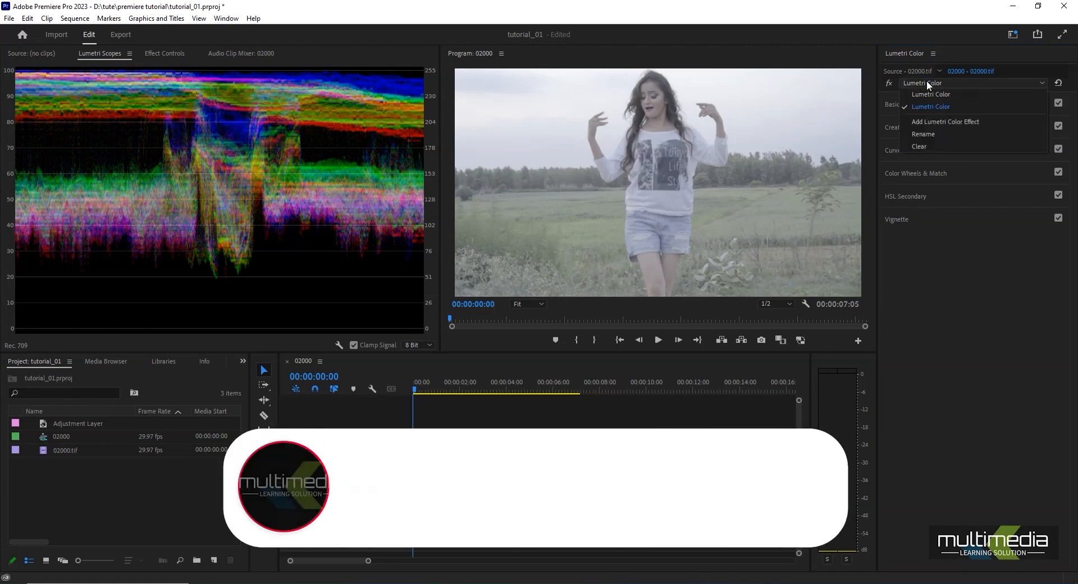
pyautogui.click(925, 147)
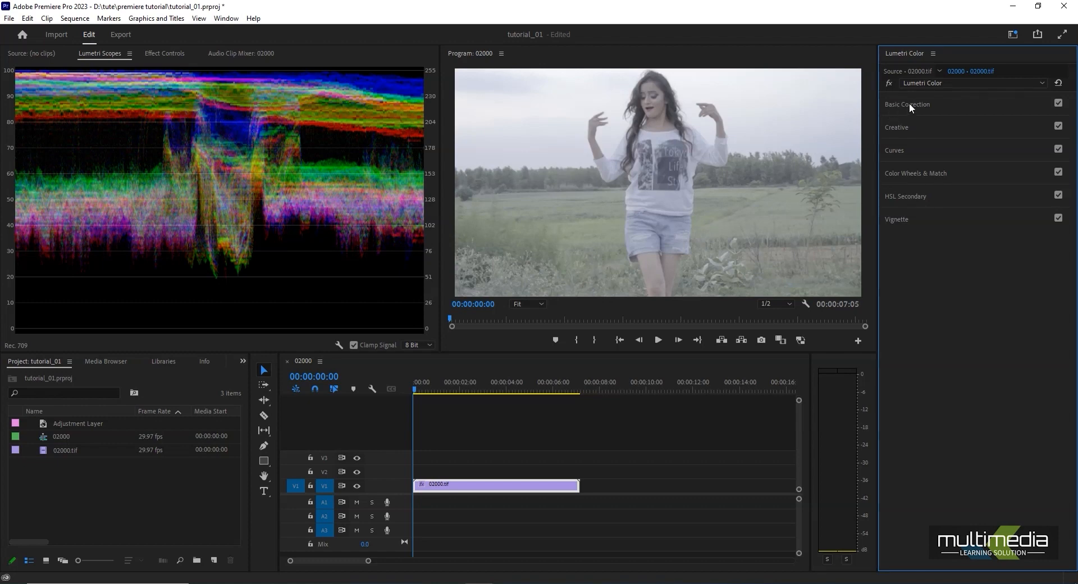
# Expand Basic Correction and look through the Input LUT presets and the file browser for custom LUTs
pyautogui.click(925, 104)
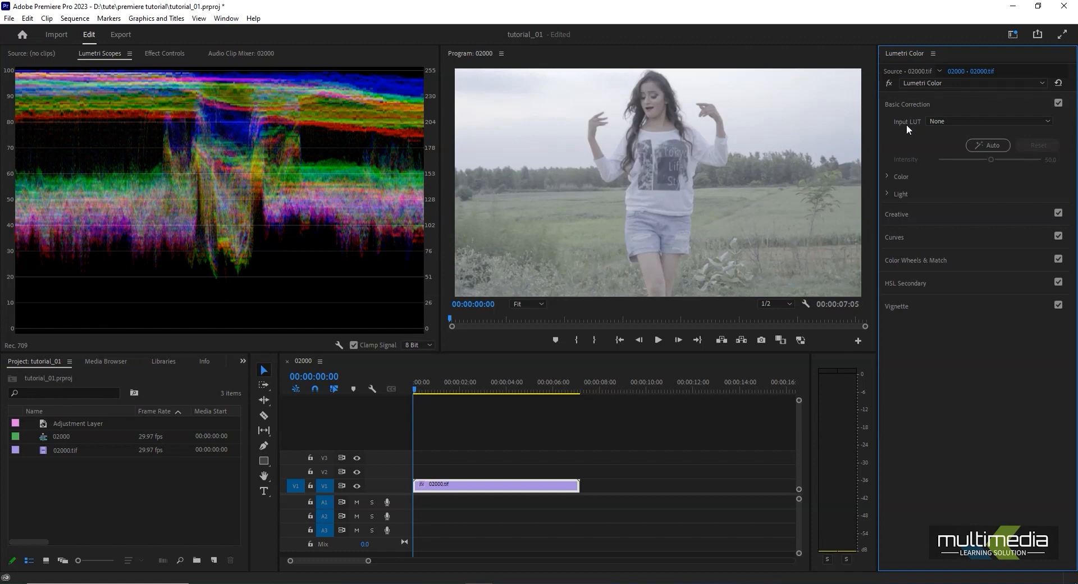
pyautogui.click(935, 120)
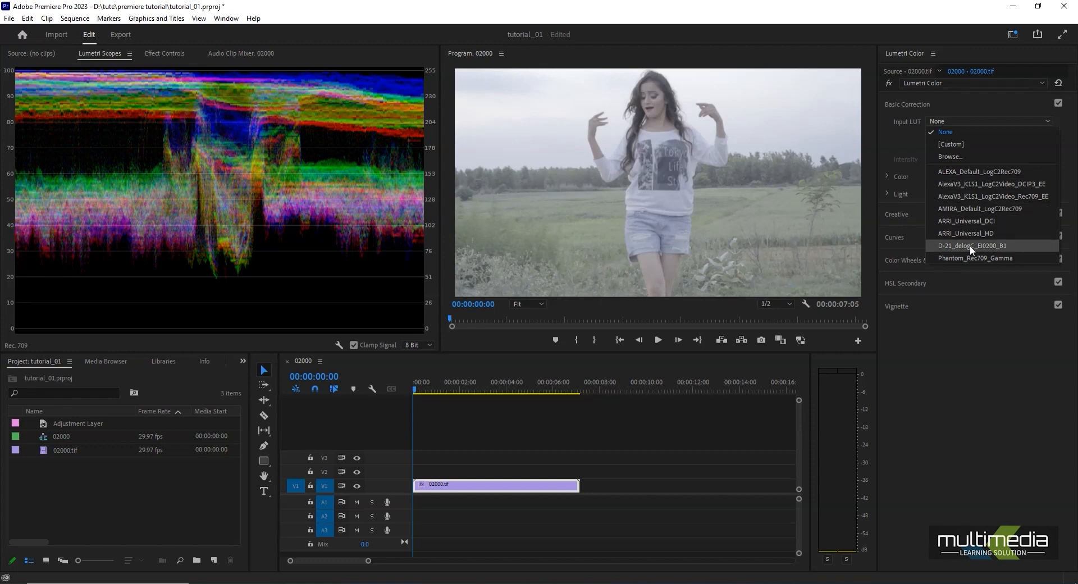
pyautogui.click(951, 157)
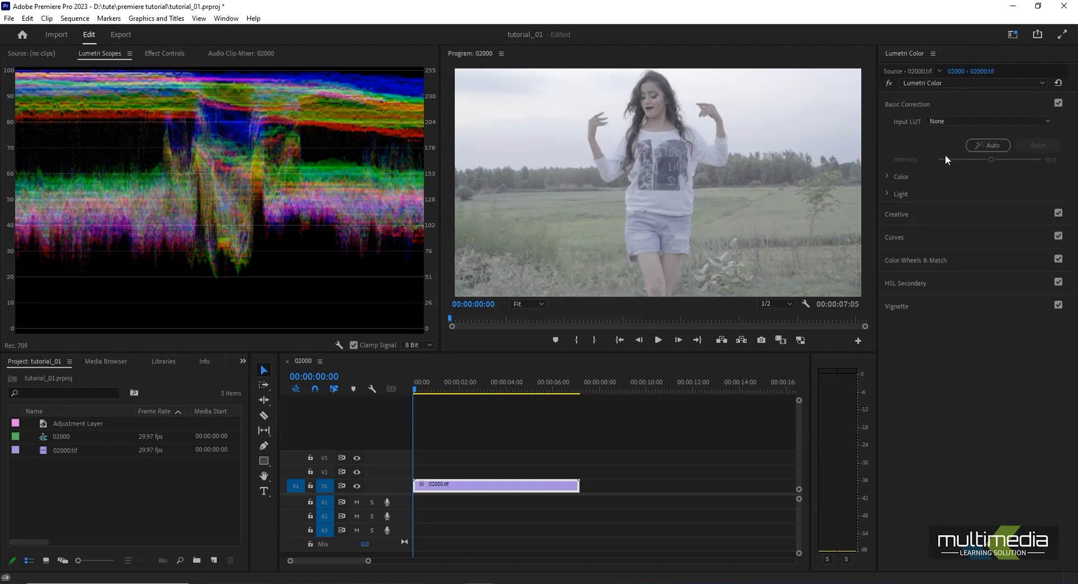
pyautogui.click(927, 122)
pyautogui.click(940, 158)
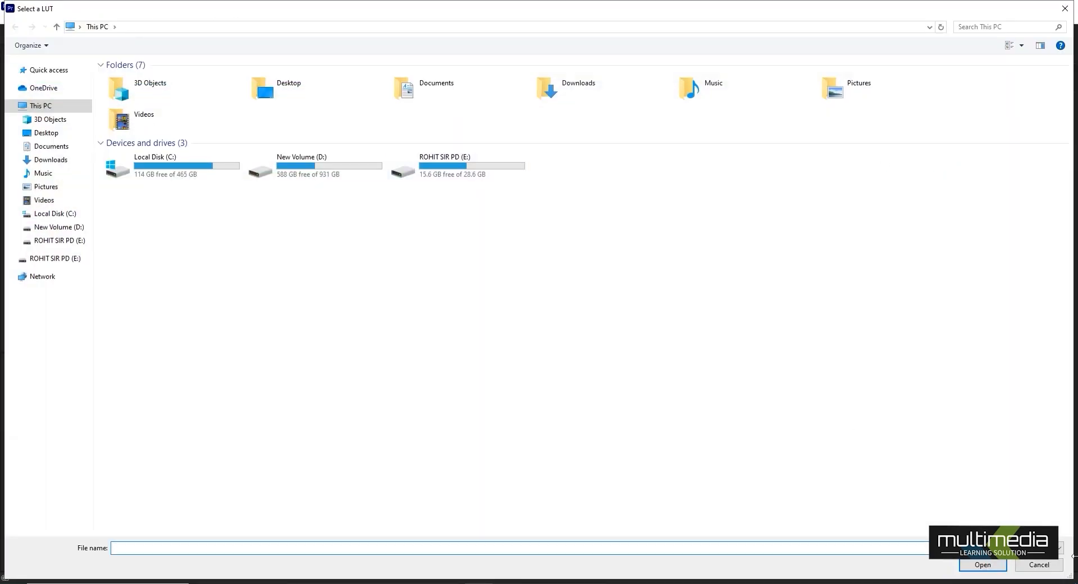
pyautogui.click(1045, 567)
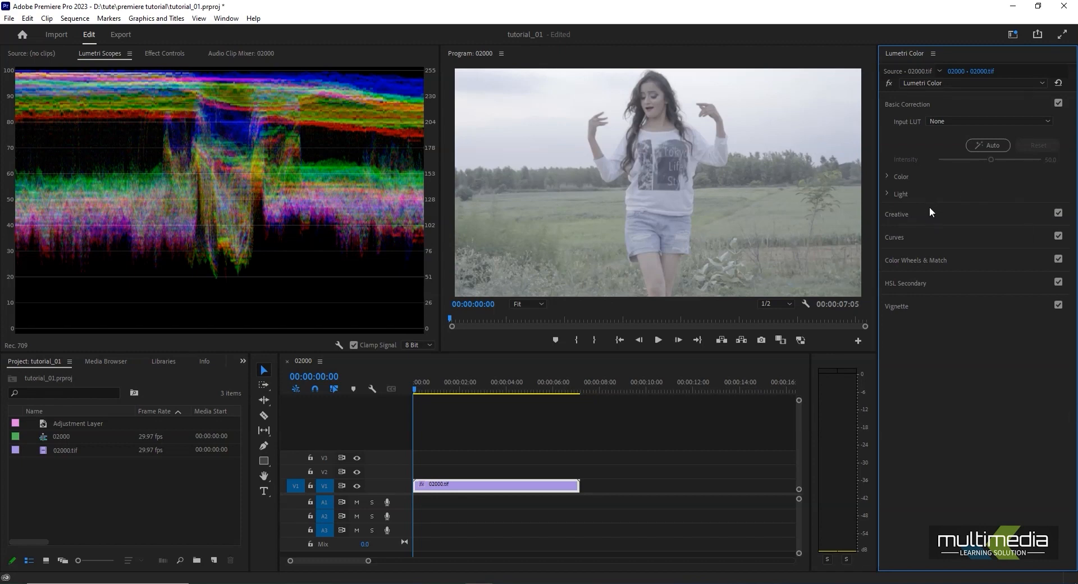
# Expand the Color and Light controls and sample the clip's white balance from the bright sky
pyautogui.click(886, 176)
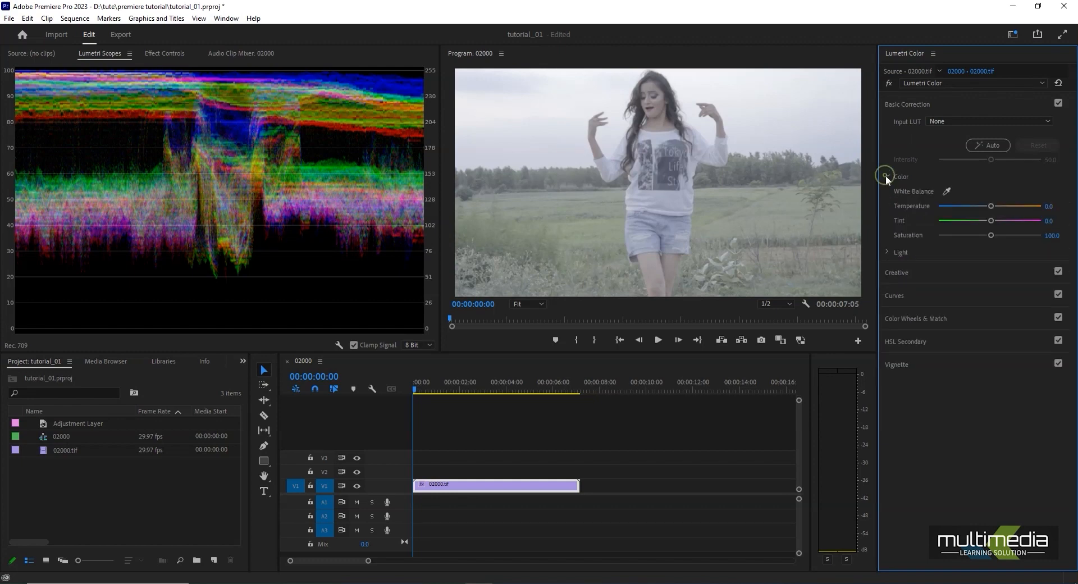
pyautogui.click(888, 252)
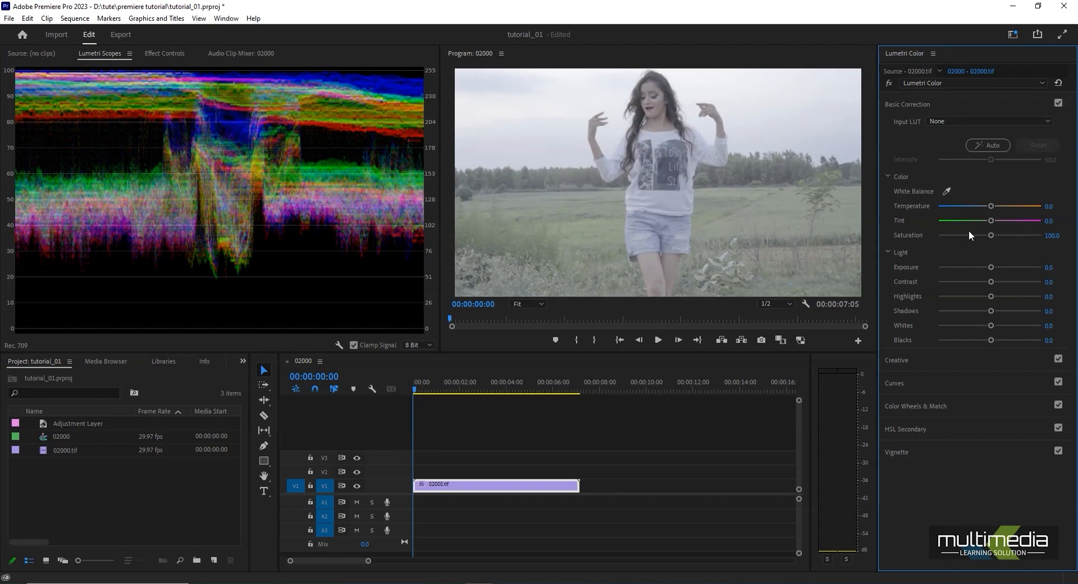
pyautogui.click(948, 191)
pyautogui.click(787, 100)
# Test strong warm and green casts on the 02000.tif clip, and settle Temperature at about 4.3 and Tint at about 4.3
pyautogui.moveTo(992, 206)
pyautogui.mouseDown()
pyautogui.moveTo(1006, 205)
pyautogui.moveTo(967, 206)
pyautogui.moveTo(1000, 206)
pyautogui.moveTo(977, 221)
pyautogui.moveTo(991, 221)
pyautogui.mouseUp()
pyautogui.click(995, 207)
pyautogui.moveTo(992, 206); pyautogui.dragTo(1003, 207)
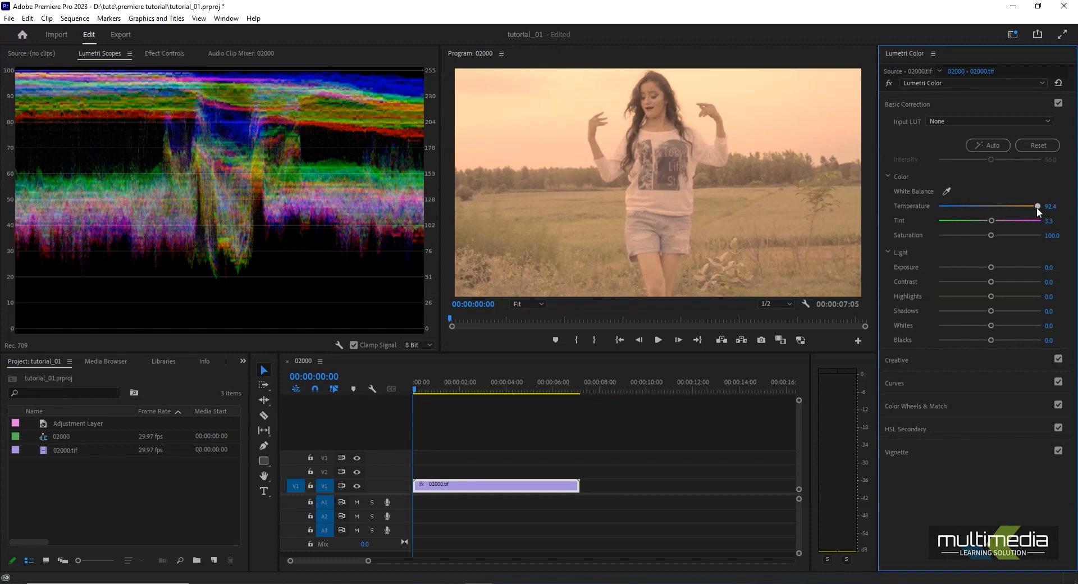
pyautogui.moveTo(1015, 210); pyautogui.dragTo(991, 214)
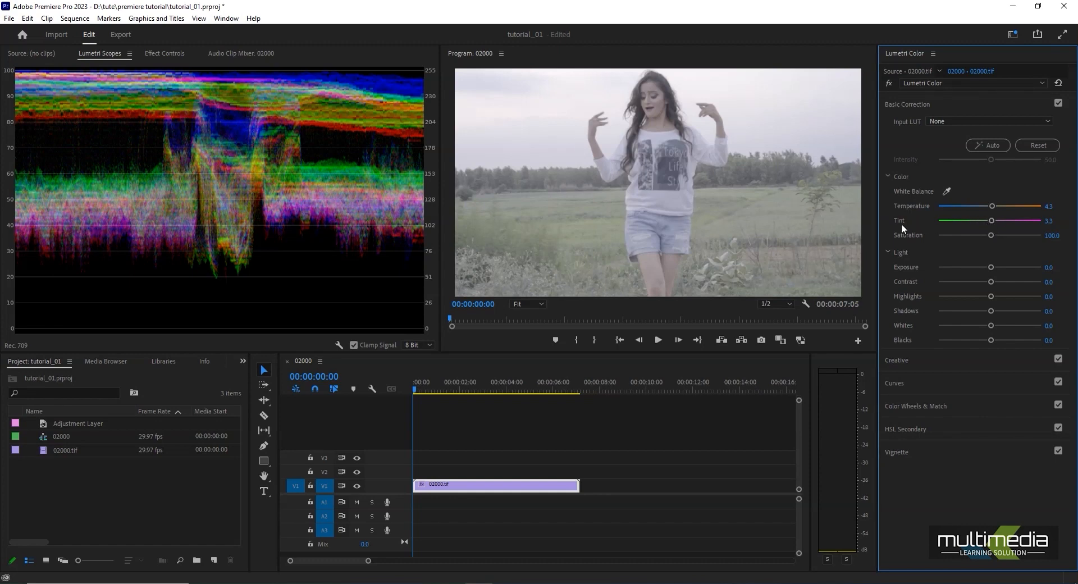
pyautogui.moveTo(992, 221); pyautogui.dragTo(953, 232)
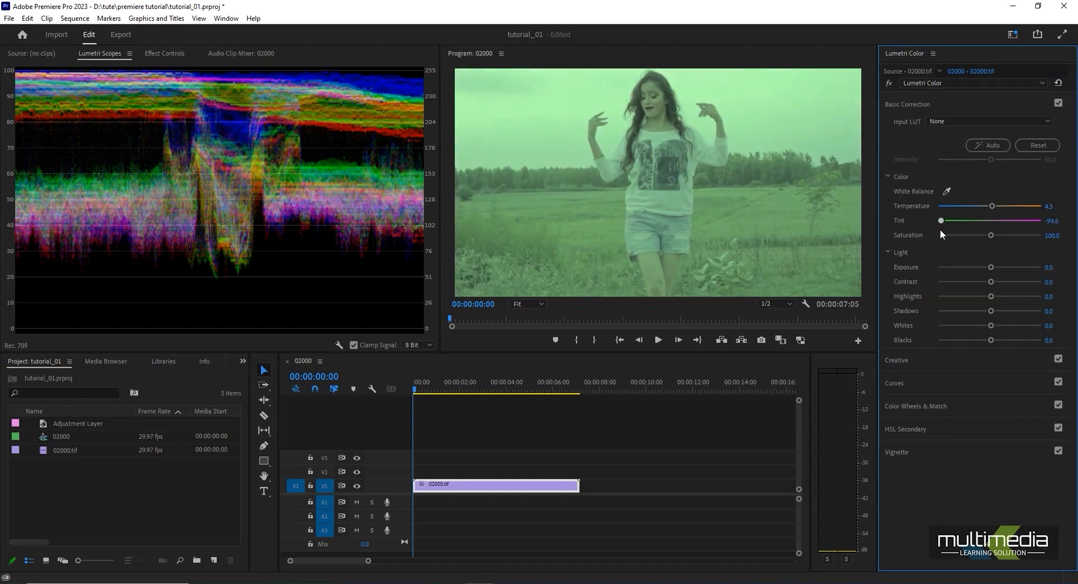
pyautogui.moveTo(940, 229); pyautogui.dragTo(998, 224)
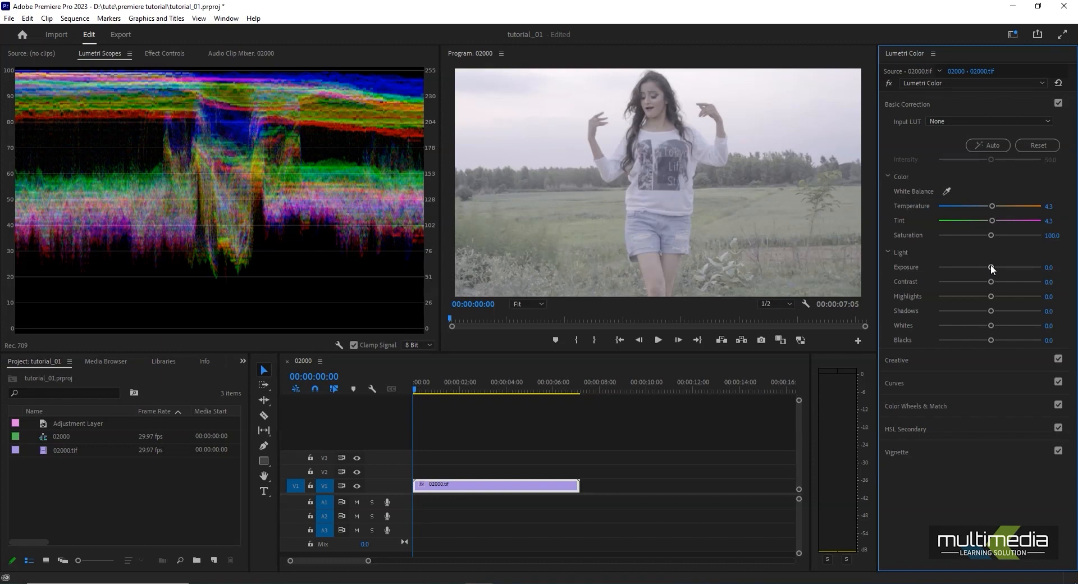
# Set the clip's Exposure to -0.3 and its Contrast to 77.2
pyautogui.moveTo(992, 269); pyautogui.dragTo(1009, 262)
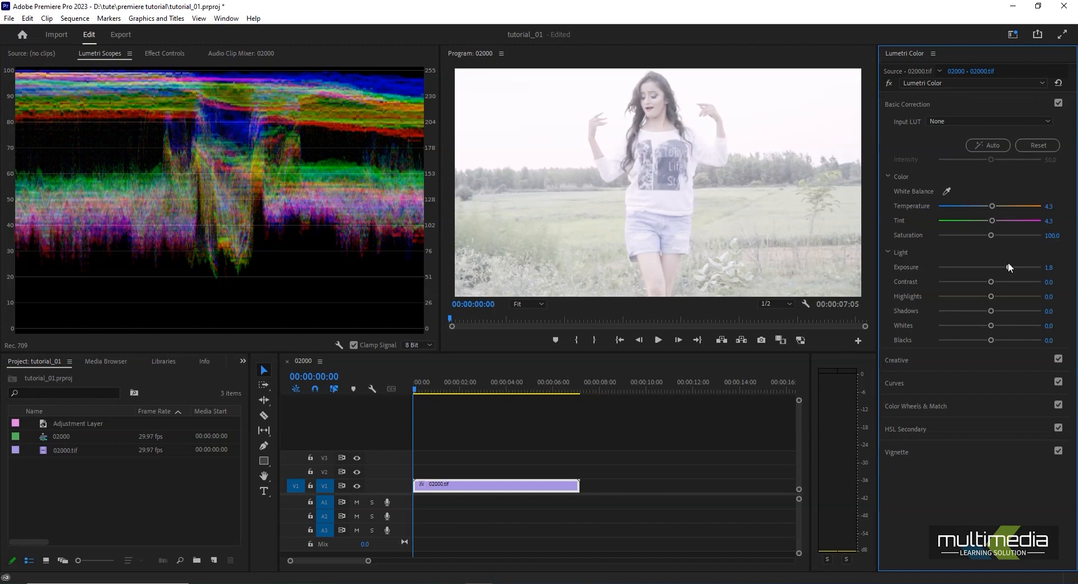
pyautogui.moveTo(1008, 262); pyautogui.dragTo(987, 267)
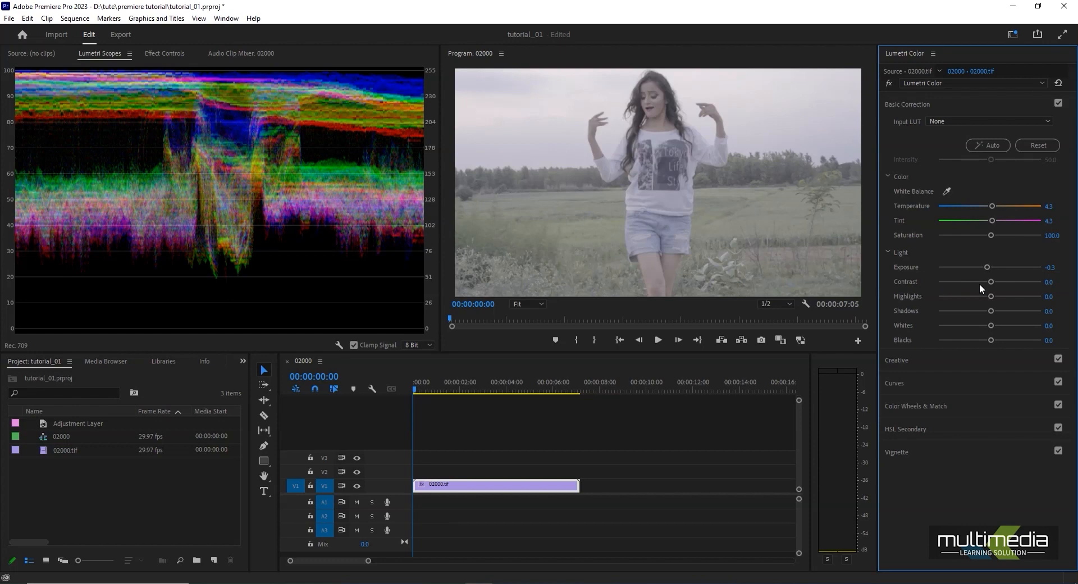
pyautogui.moveTo(1001, 282)
pyautogui.mouseDown()
pyautogui.moveTo(986, 275)
pyautogui.moveTo(1009, 282)
pyautogui.mouseUp()
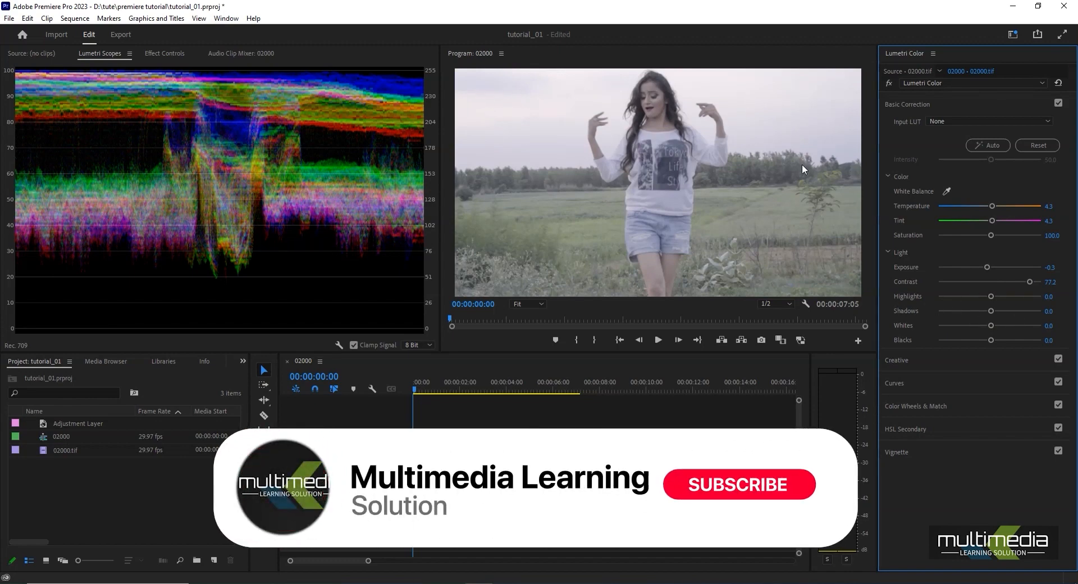
# Set the clip's Highlights to -2.2, Shadows to -81.5, Whites to -8.7 and Blacks to -100
pyautogui.moveTo(991, 296); pyautogui.dragTo(932, 304)
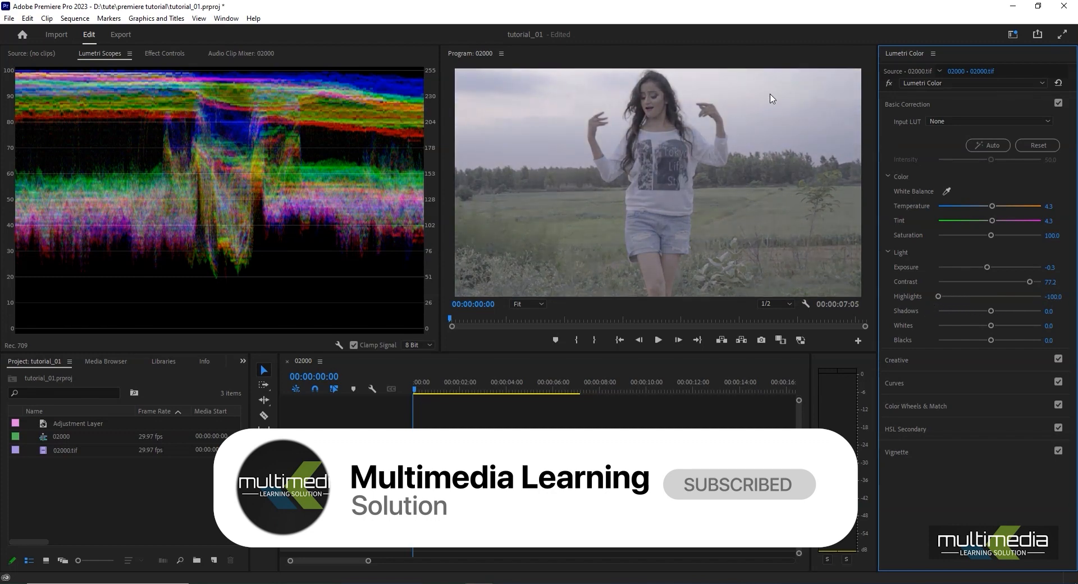
pyautogui.moveTo(938, 296); pyautogui.dragTo(988, 299)
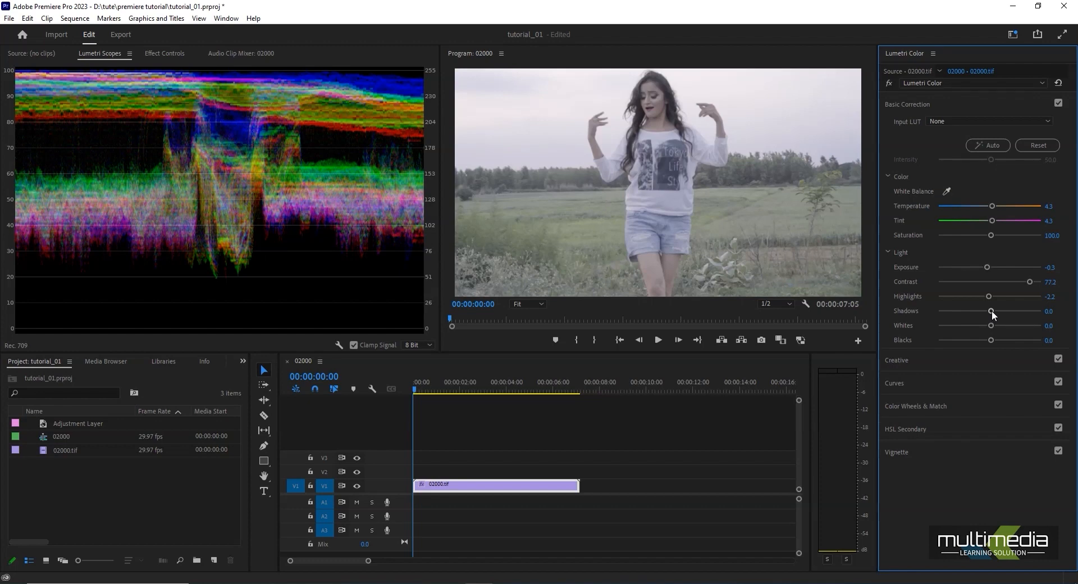
pyautogui.moveTo(992, 311); pyautogui.dragTo(972, 318)
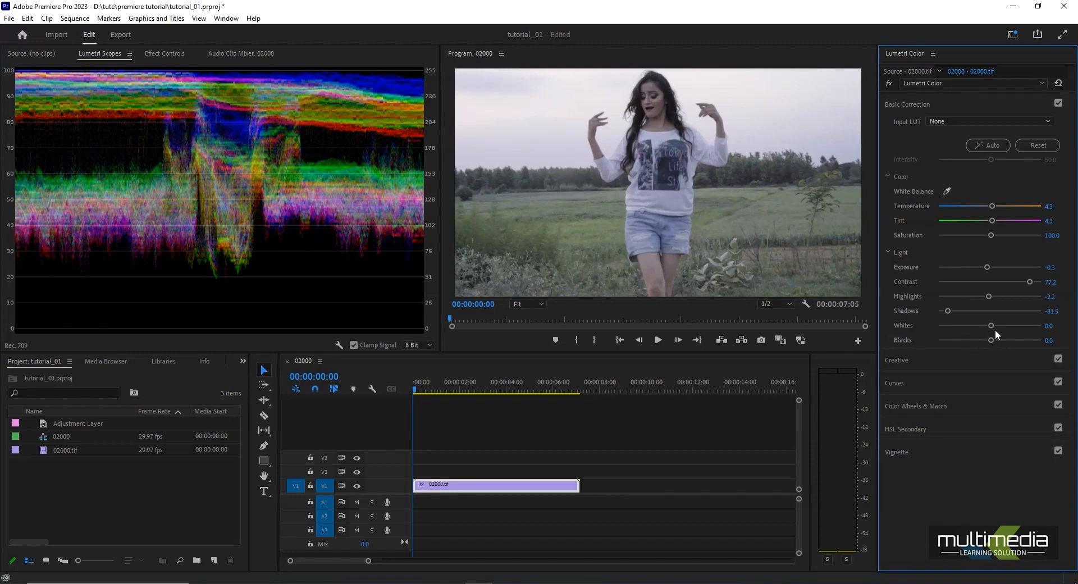
pyautogui.moveTo(994, 326); pyautogui.dragTo(916, 339)
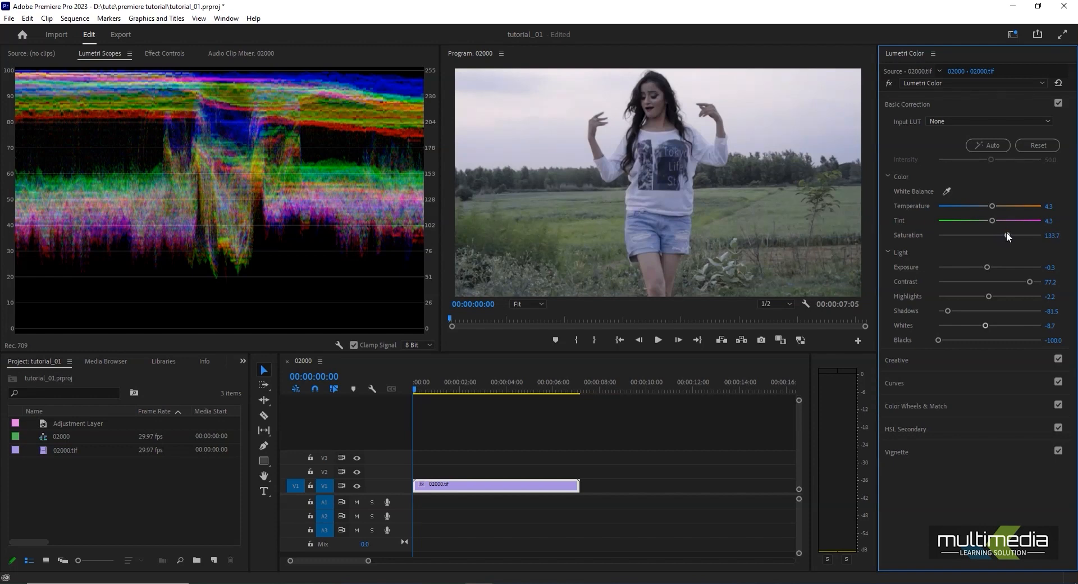
# Try full desaturation on the clip, set Saturation to 200 and collapse the Basic Correction section
pyautogui.moveTo(1036, 231); pyautogui.dragTo(1054, 231)
pyautogui.moveTo(959, 241)
pyautogui.mouseDown()
pyautogui.moveTo(997, 244)
pyautogui.moveTo(959, 246)
pyautogui.mouseUp()
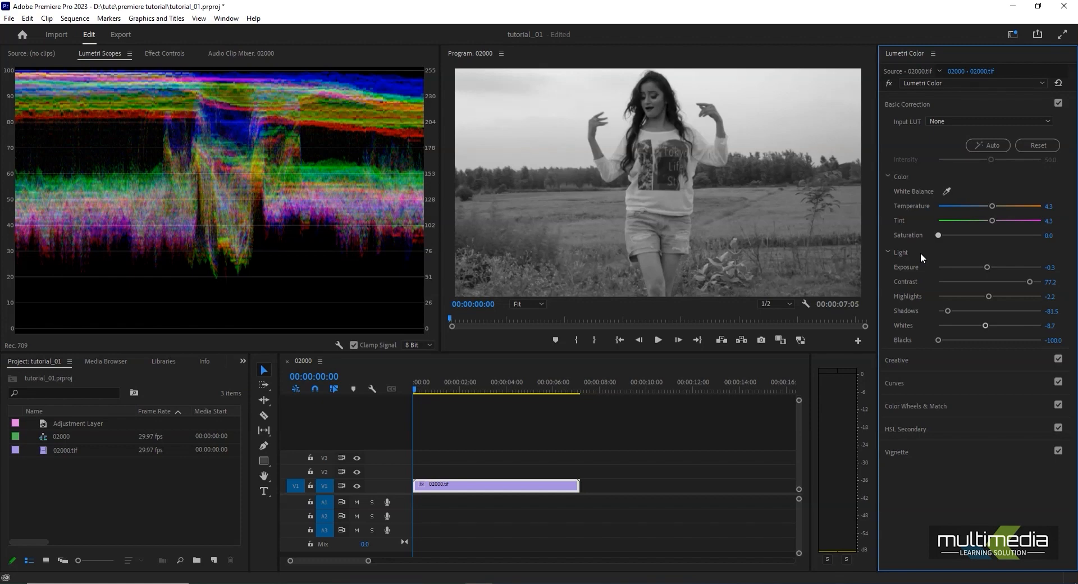
pyautogui.moveTo(922, 253); pyautogui.dragTo(1023, 254)
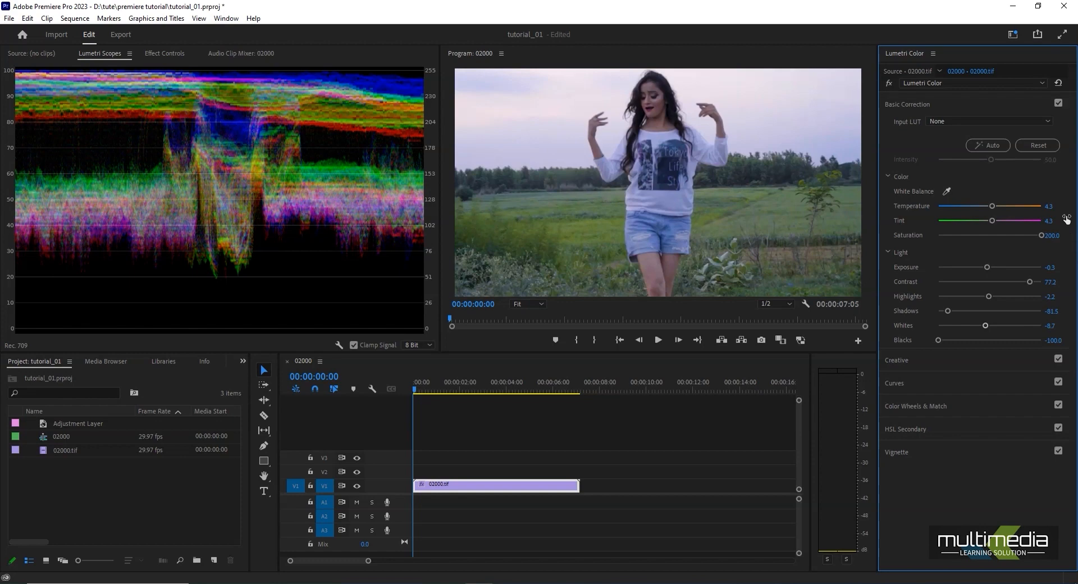
pyautogui.click(907, 104)
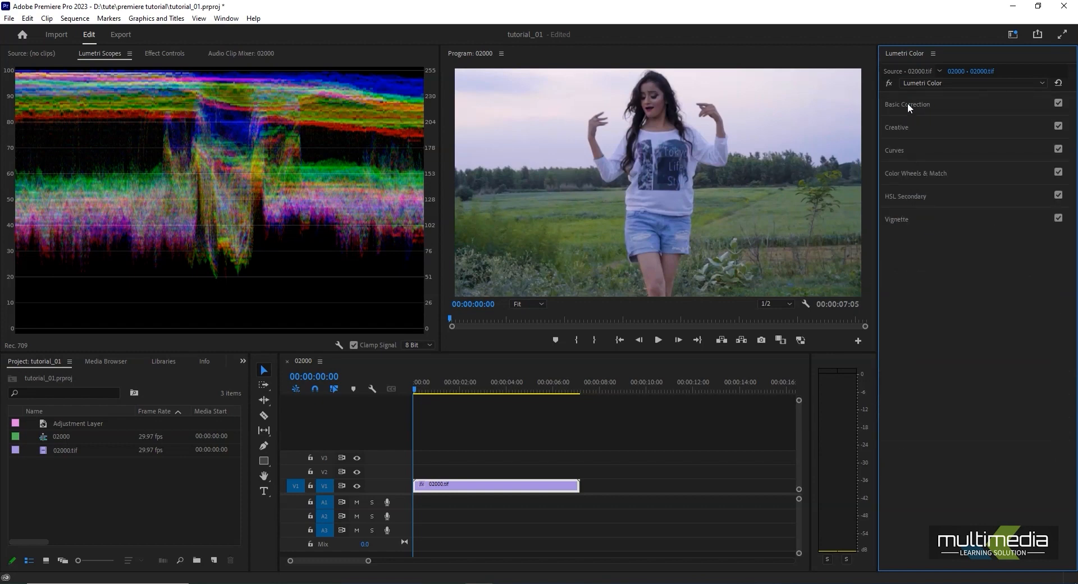
pyautogui.click(907, 104)
pyautogui.click(907, 104)
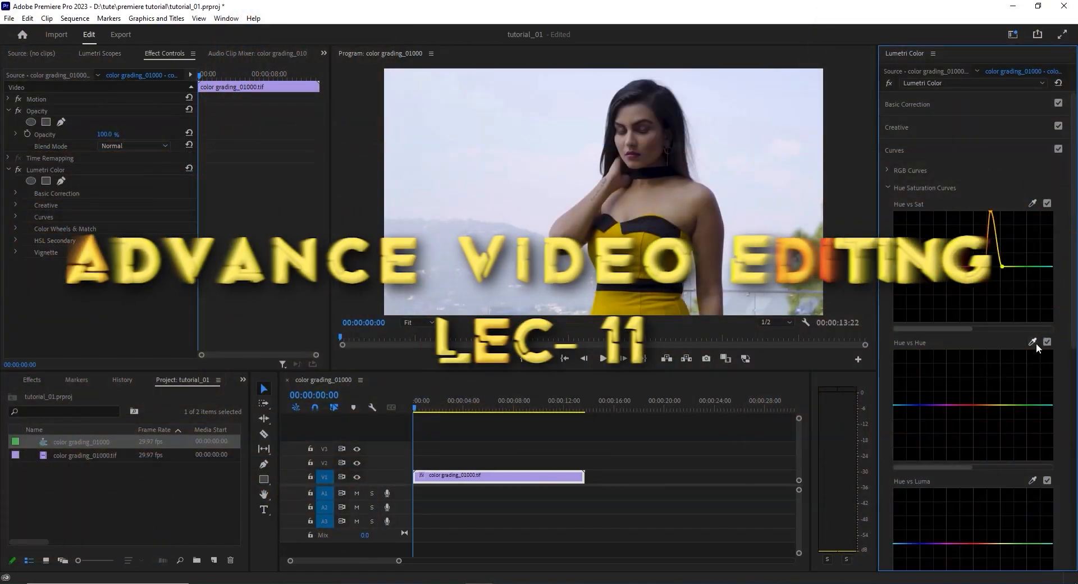
pyautogui.moveTo(996, 404); pyautogui.dragTo(997, 385)
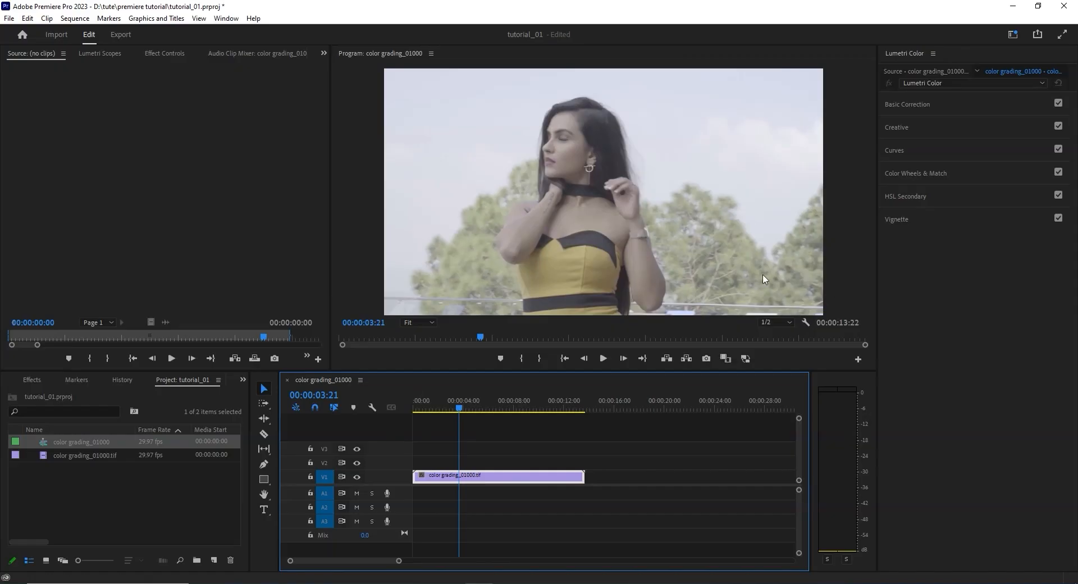
# Apply the SL BIG creative look to the color grading_01000.tif clip and raise its intensity to about 151.1
pyautogui.click(901, 127)
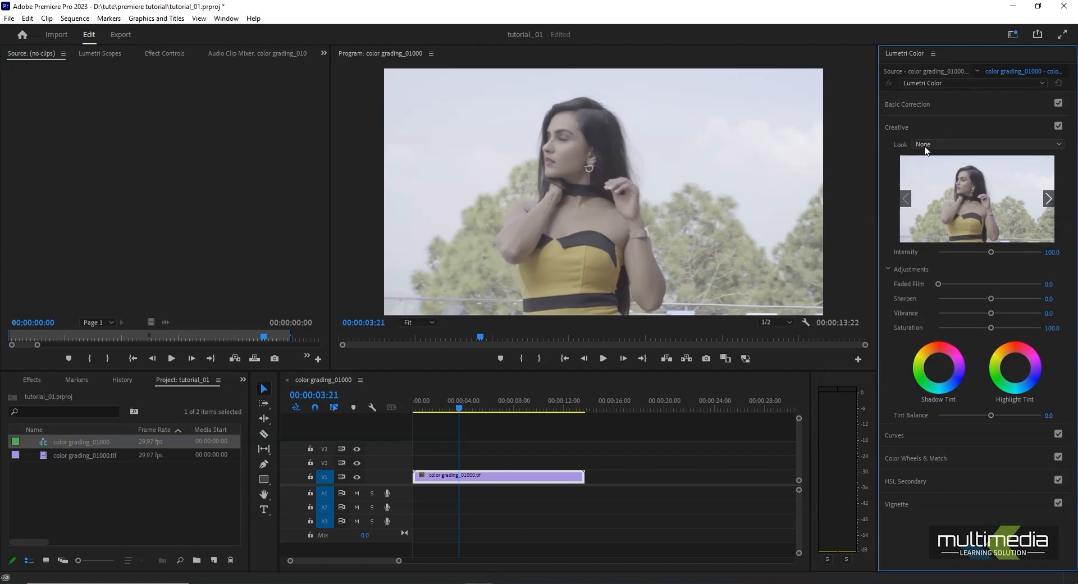
pyautogui.click(923, 145)
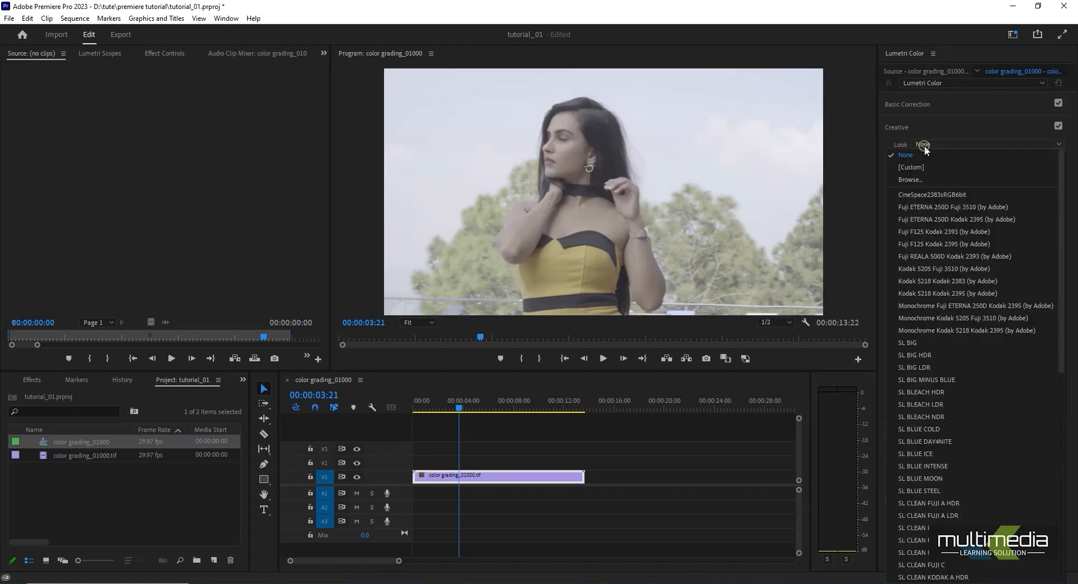
pyautogui.click(921, 344)
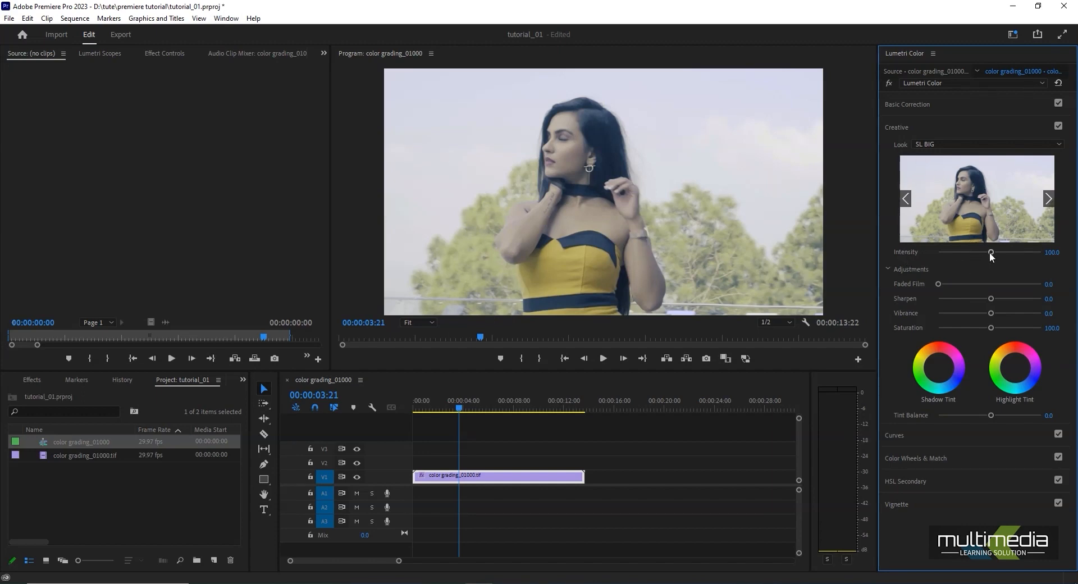
pyautogui.moveTo(999, 250)
pyautogui.mouseDown()
pyautogui.moveTo(1028, 249)
pyautogui.moveTo(925, 243)
pyautogui.moveTo(1037, 248)
pyautogui.moveTo(934, 248)
pyautogui.moveTo(1015, 260)
pyautogui.mouseUp()
# Try the SL BLUE ICE look, lower the look intensity to 79.3 and return the look to None
pyautogui.click(925, 145)
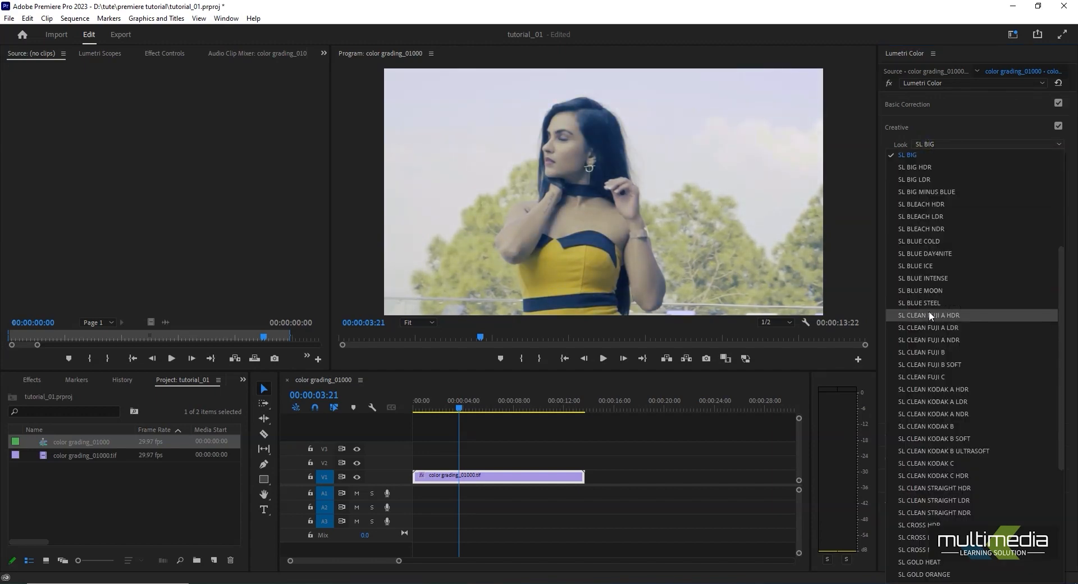
pyautogui.click(915, 266)
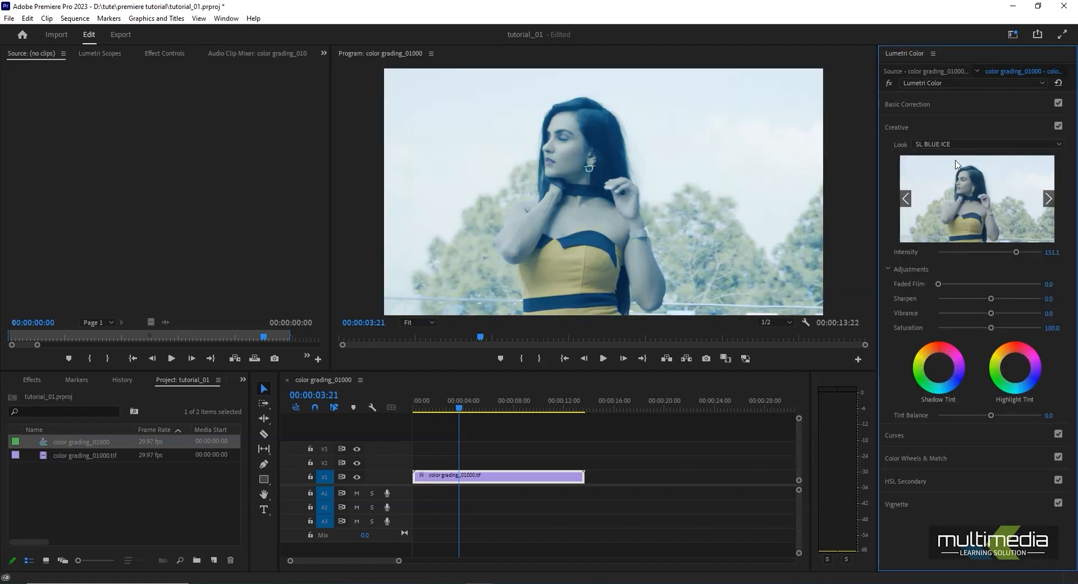
pyautogui.moveTo(1015, 252); pyautogui.dragTo(992, 260)
pyautogui.click(940, 142)
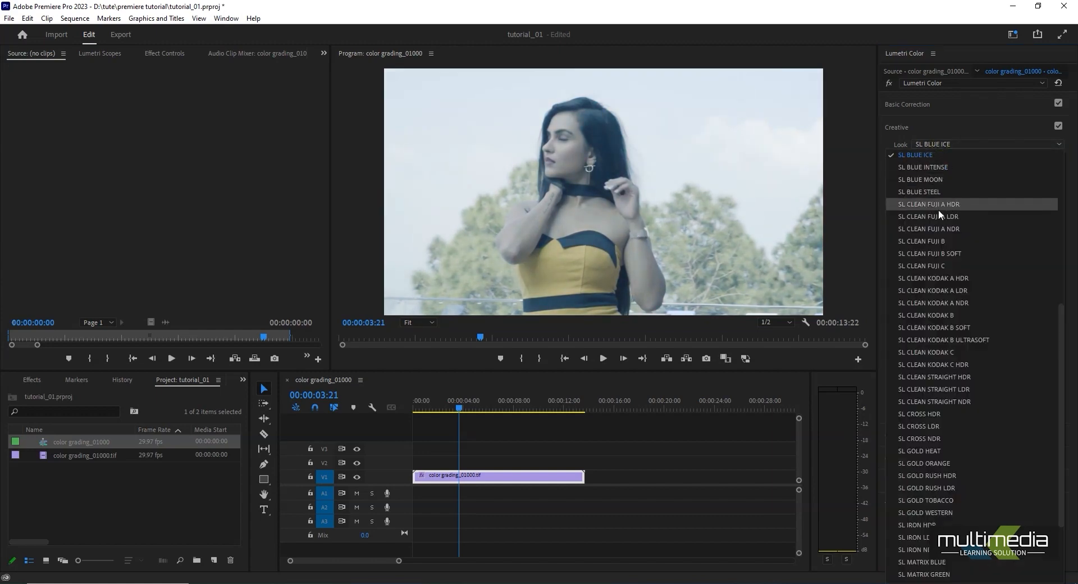
pyautogui.click(914, 156)
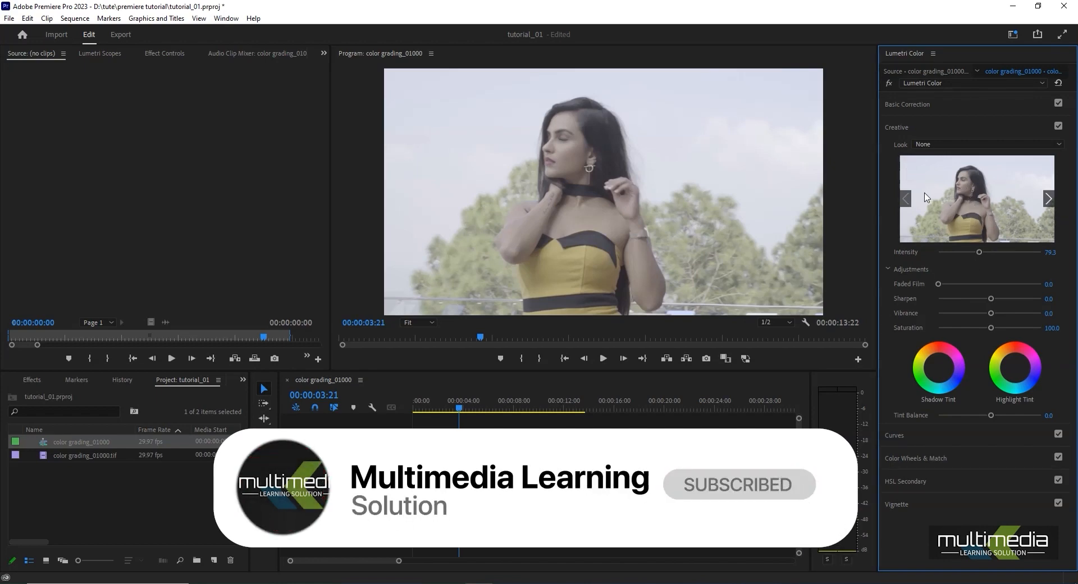
# Try the ARRI_Universal_HD Input LUT in Basic Correction, reset it to None and return to the Creative controls
pyautogui.click(907, 105)
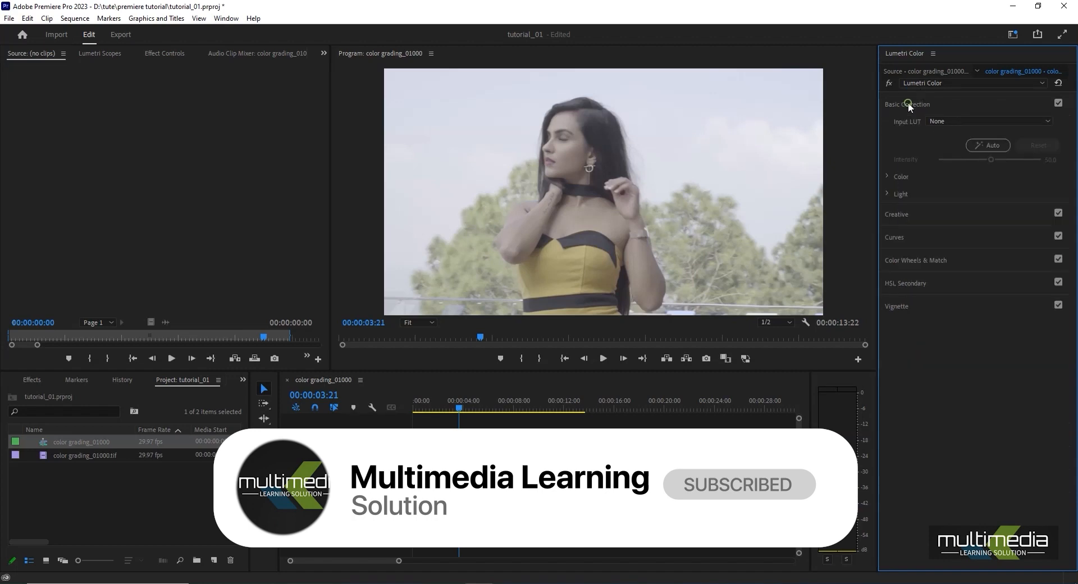
pyautogui.click(945, 120)
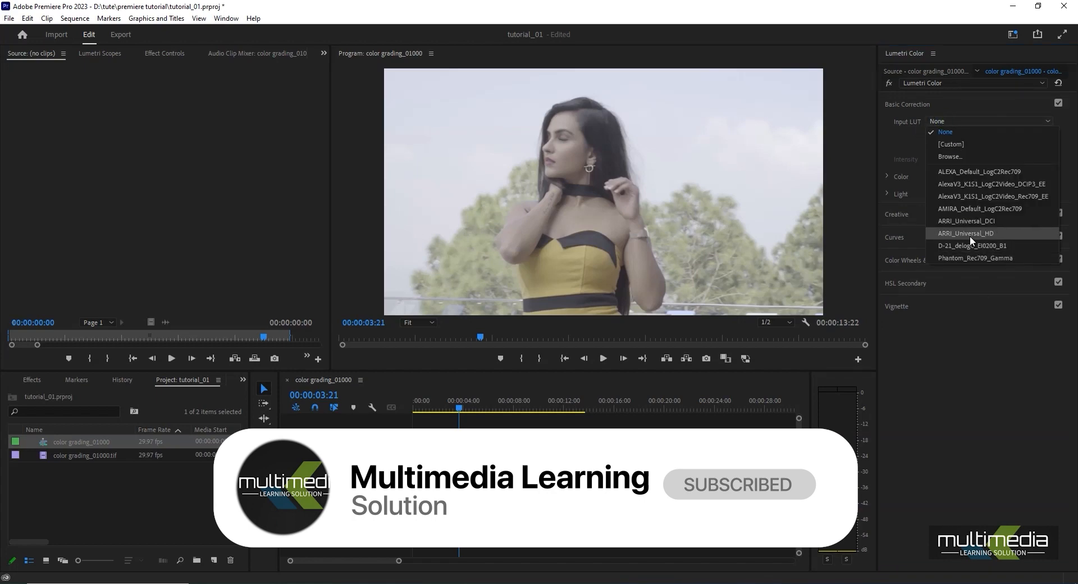
pyautogui.click(969, 234)
pyautogui.click(964, 121)
pyautogui.click(964, 130)
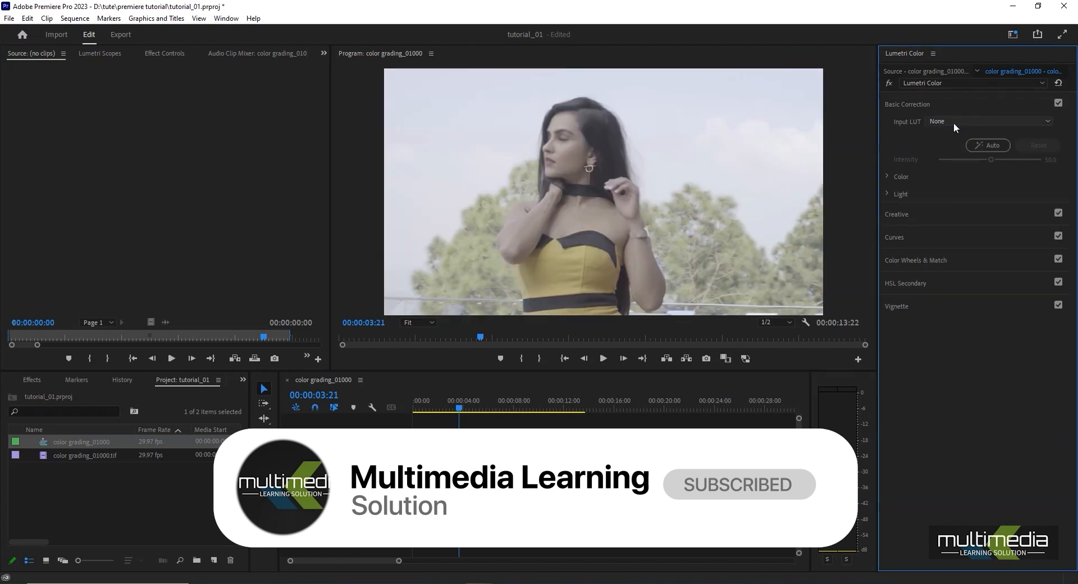
pyautogui.click(906, 104)
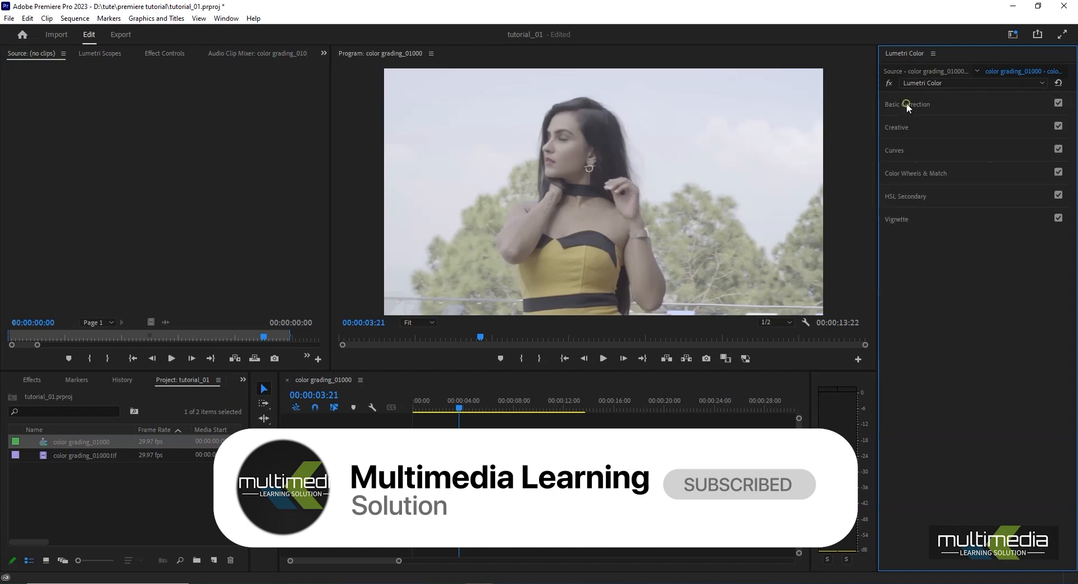
pyautogui.click(905, 127)
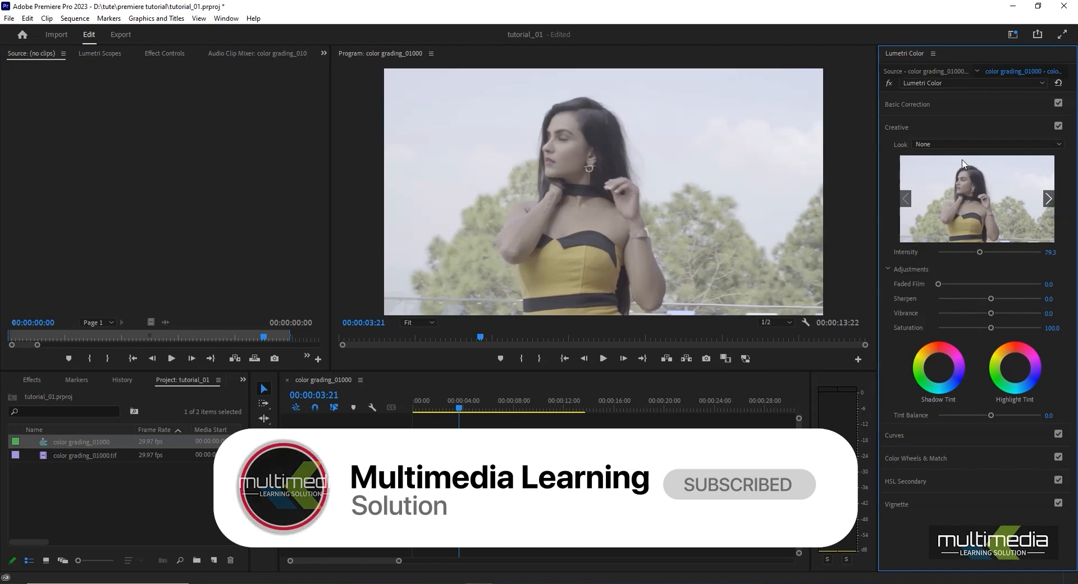
# Apply the SL BIG LDR creative look to the clip and raise Sharpen to 57.6
pyautogui.click(943, 144)
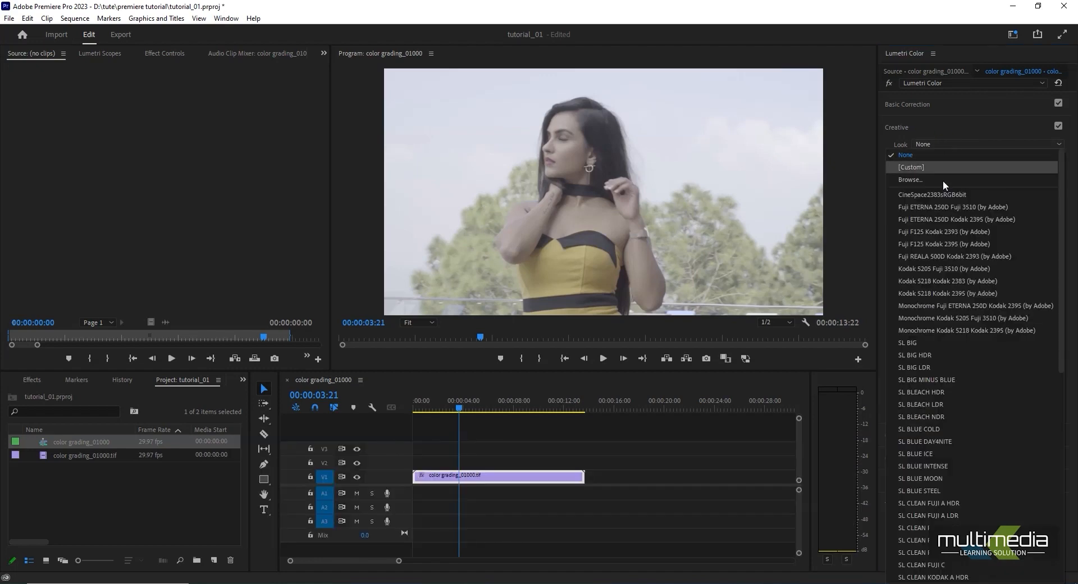
pyautogui.click(934, 366)
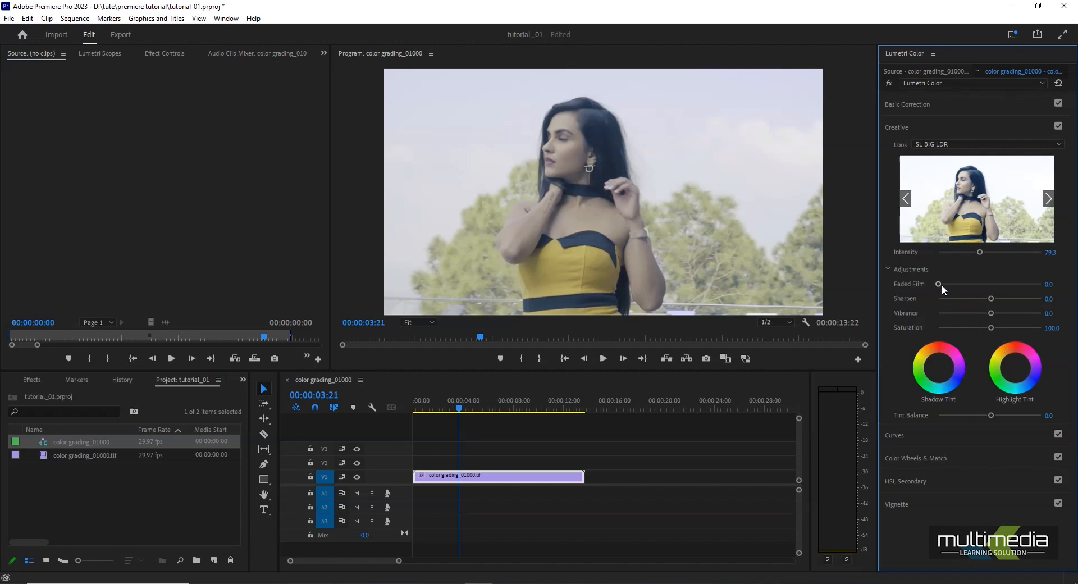
pyautogui.moveTo(937, 284)
pyautogui.mouseDown()
pyautogui.moveTo(1056, 284)
pyautogui.moveTo(935, 280)
pyautogui.mouseUp()
pyautogui.moveTo(991, 299)
pyautogui.mouseDown()
pyautogui.moveTo(1023, 297)
pyautogui.moveTo(934, 298)
pyautogui.moveTo(1000, 299)
pyautogui.mouseUp()
pyautogui.moveTo(999, 305)
pyautogui.mouseDown()
pyautogui.moveTo(1024, 306)
pyautogui.moveTo(986, 305)
pyautogui.moveTo(1019, 305)
pyautogui.mouseUp()
# Try a Vibrance of about 88.0 in the Creative adjustments and bring it back down to 2.2
pyautogui.moveTo(991, 314)
pyautogui.mouseDown()
pyautogui.moveTo(1032, 318)
pyautogui.moveTo(991, 320)
pyautogui.moveTo(1006, 320)
pyautogui.mouseUp()
pyautogui.moveTo(1006, 318); pyautogui.dragTo(1036, 314)
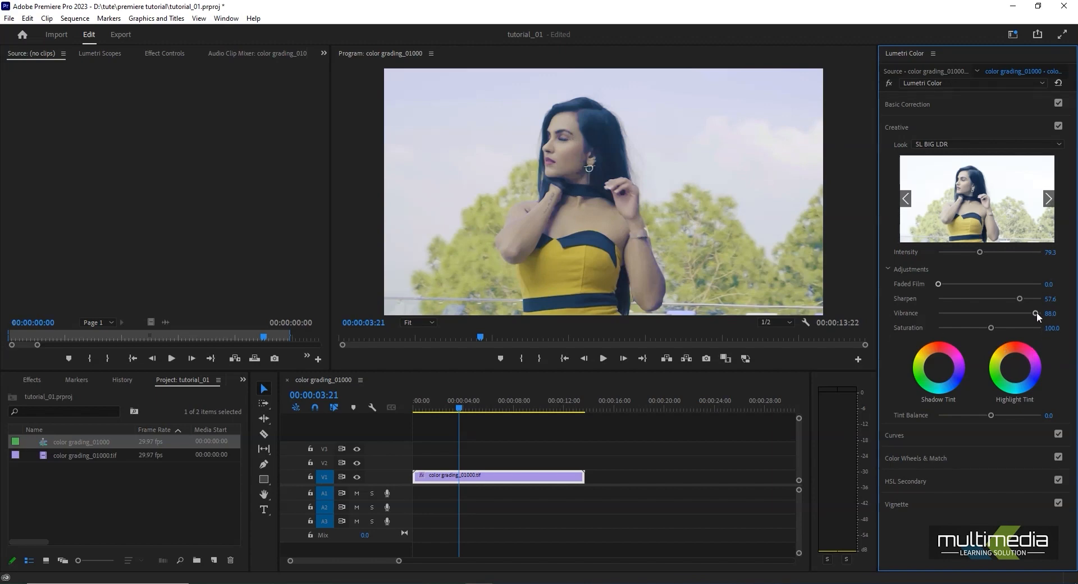
pyautogui.moveTo(1036, 312); pyautogui.dragTo(992, 318)
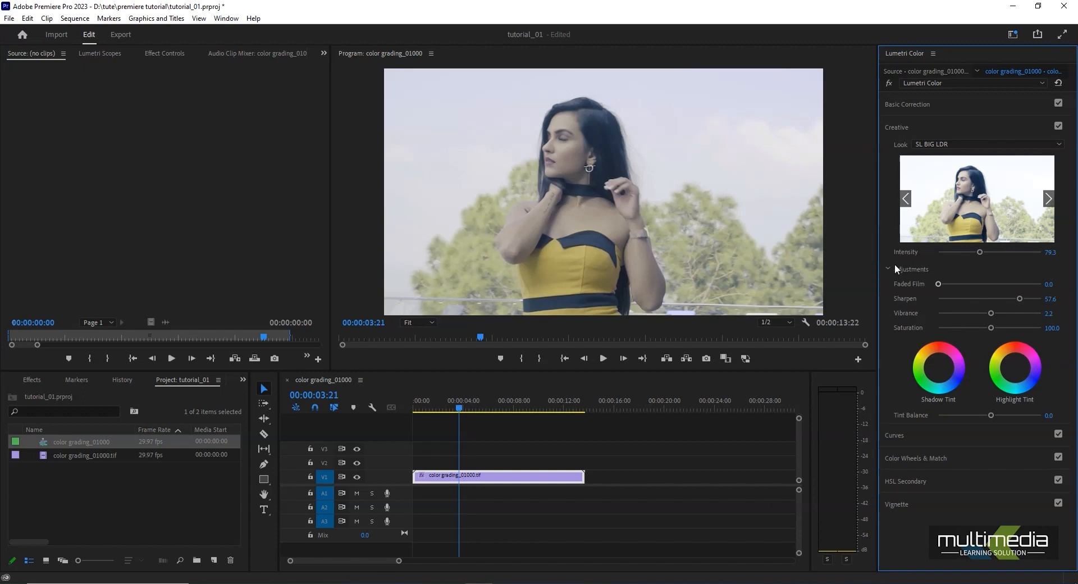
# Review the Light and Color controls of Basic Correction and collapse both groups
pyautogui.click(904, 106)
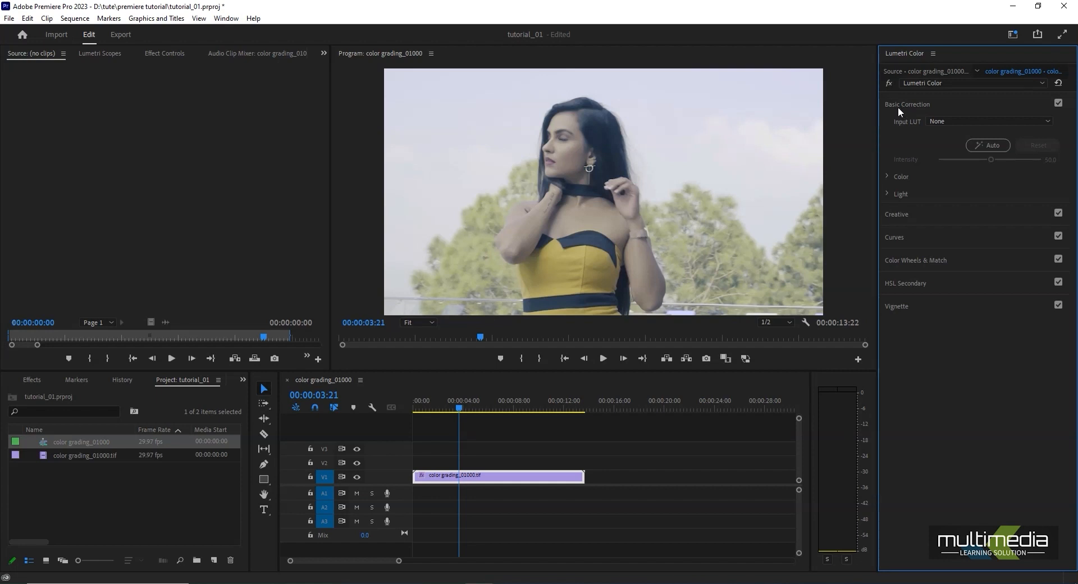
pyautogui.click(887, 193)
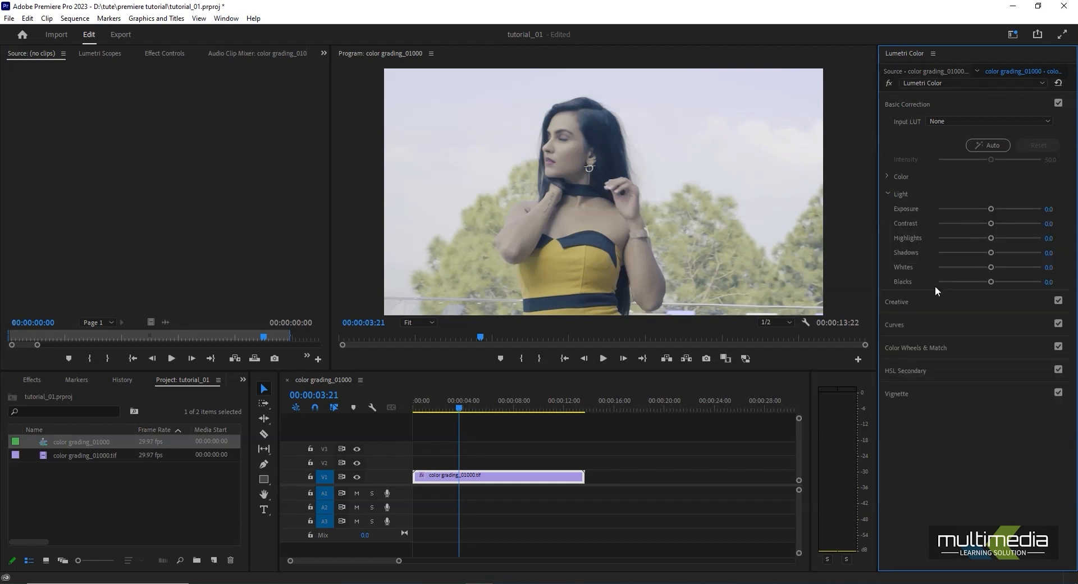
pyautogui.click(891, 193)
pyautogui.click(888, 175)
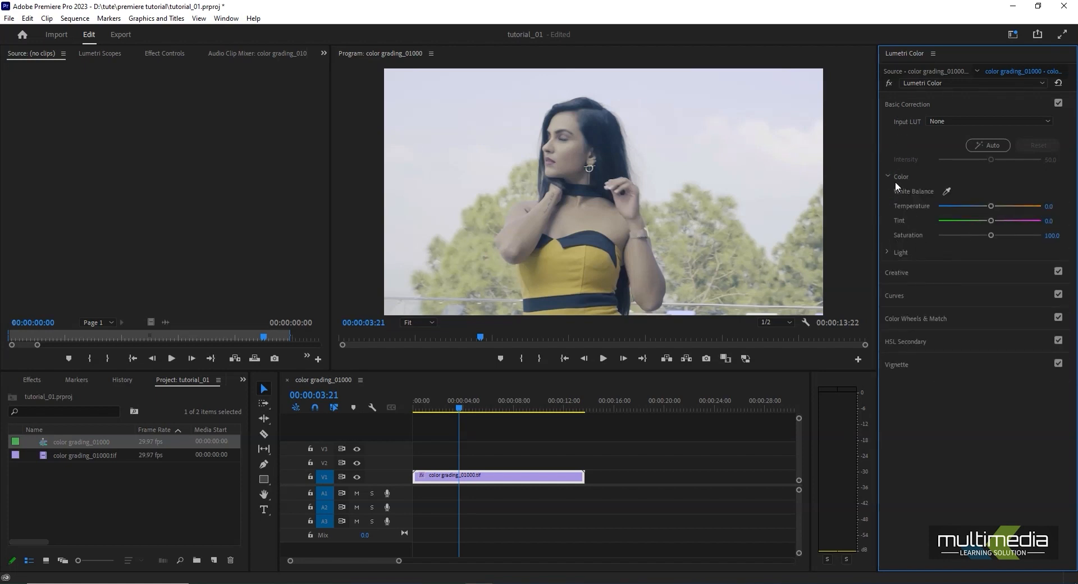
pyautogui.click(887, 173)
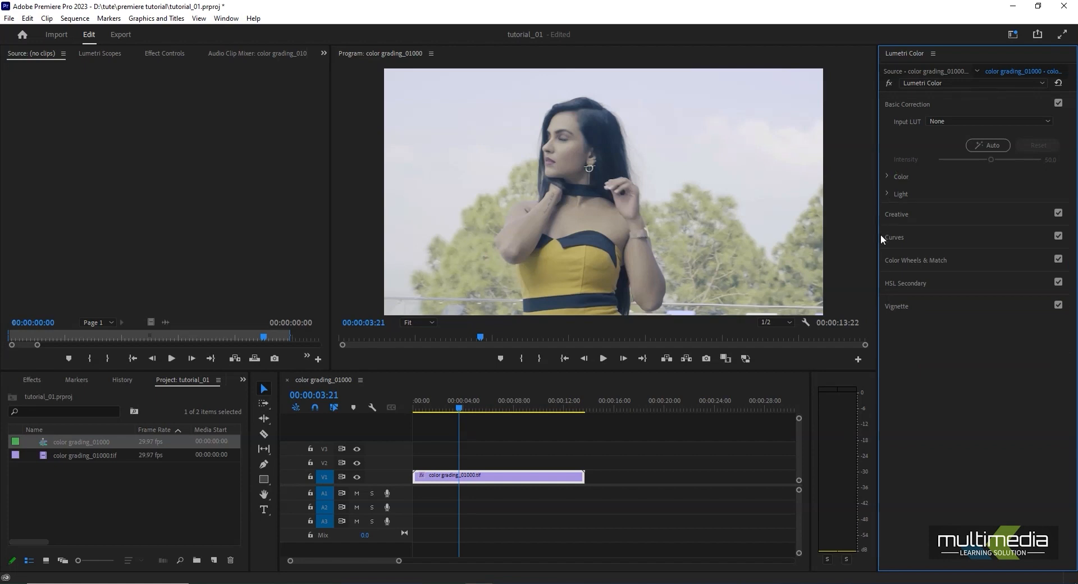
# Raise Saturation in the Creative adjustments to 167.4 and collapse the Creative section
pyautogui.click(909, 215)
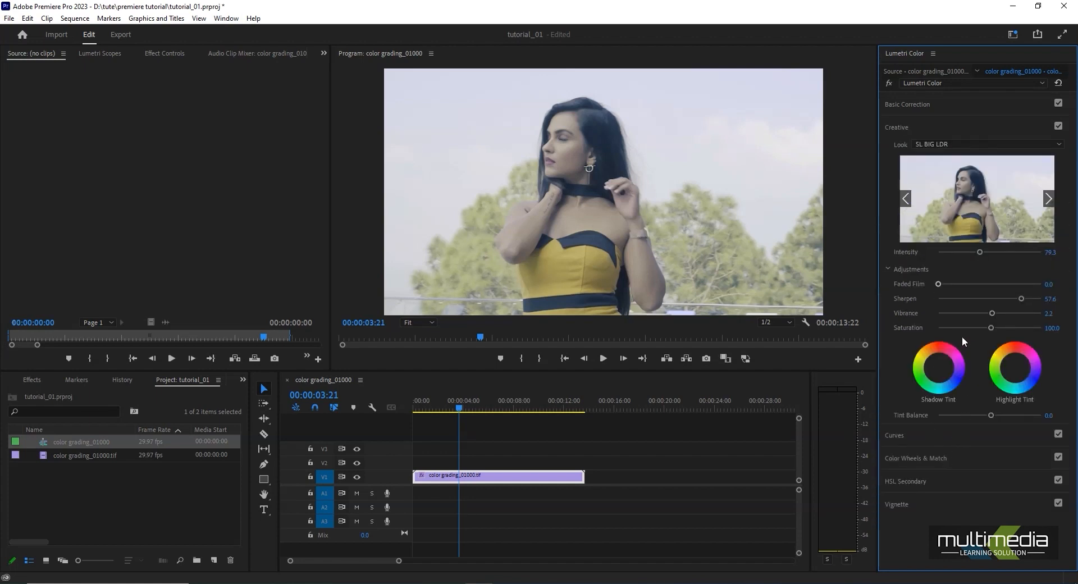
pyautogui.moveTo(989, 329)
pyautogui.mouseDown()
pyautogui.moveTo(1021, 325)
pyautogui.moveTo(978, 325)
pyautogui.moveTo(1020, 326)
pyautogui.moveTo(986, 328)
pyautogui.moveTo(1013, 328)
pyautogui.moveTo(986, 331)
pyautogui.moveTo(996, 331)
pyautogui.mouseUp()
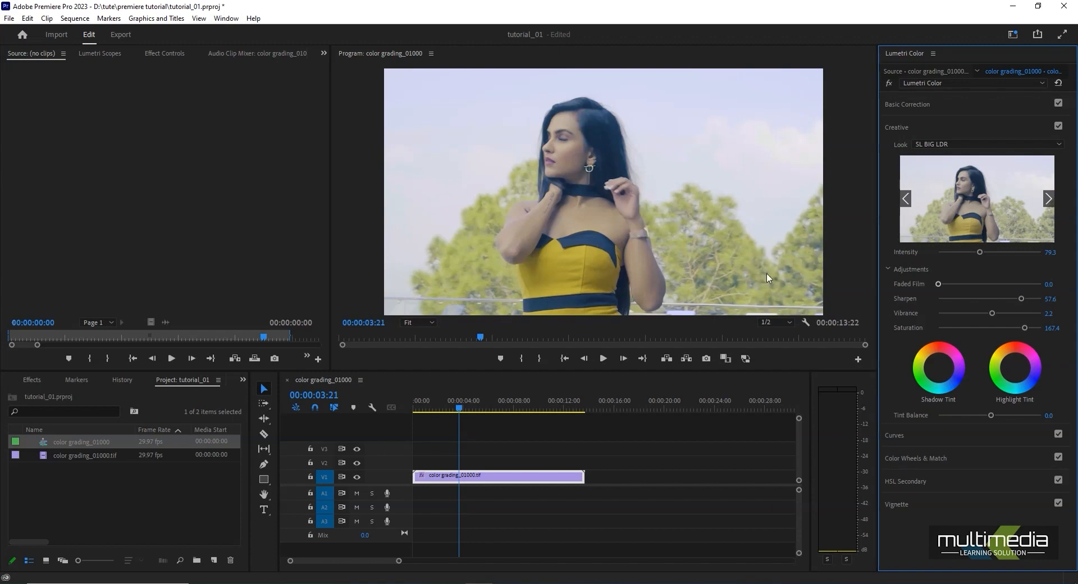
pyautogui.click(904, 126)
# Set Shadows to -56.5, Whites to 18.5 and Highlights to -25.0 in Basic Correction and collapse the section
pyautogui.click(904, 106)
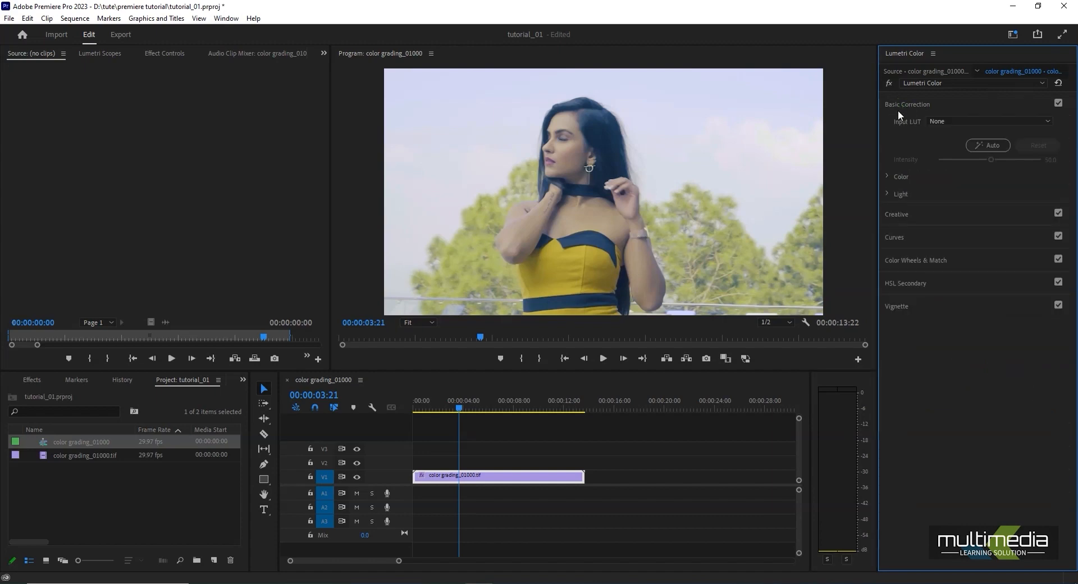
pyautogui.click(887, 194)
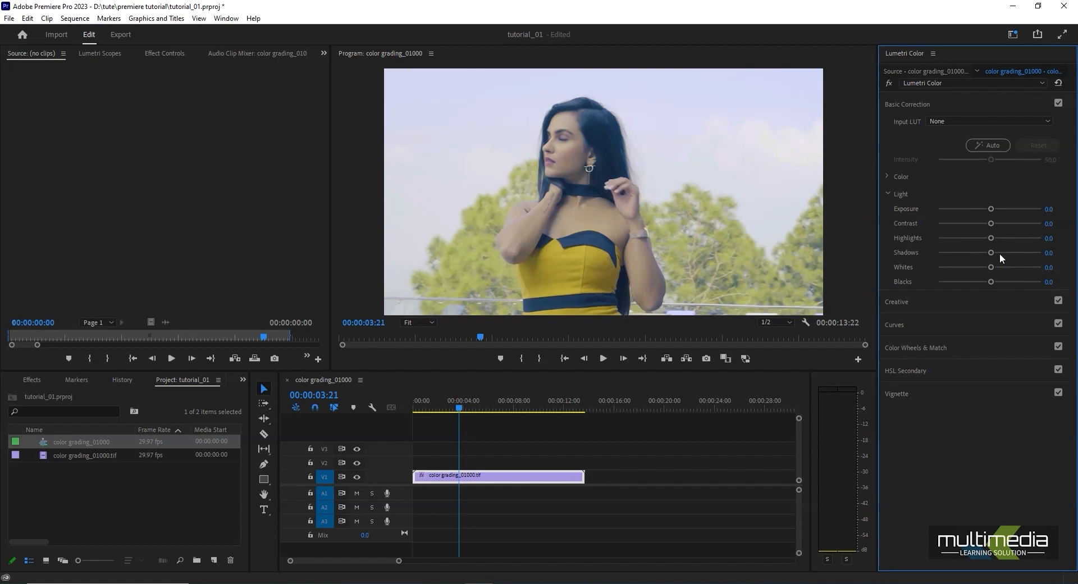
pyautogui.moveTo(992, 254); pyautogui.dragTo(960, 254)
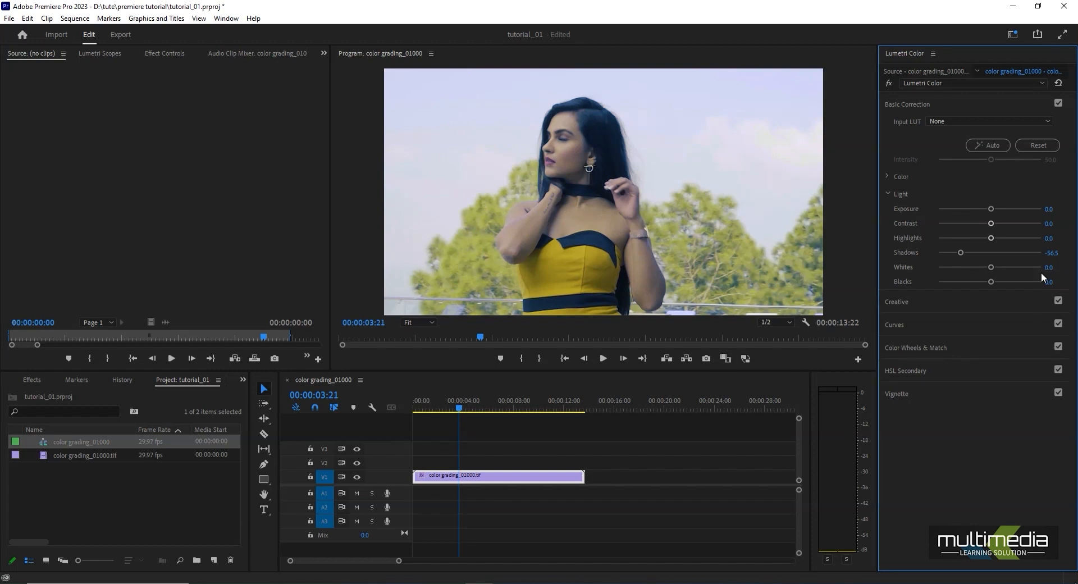
pyautogui.moveTo(990, 267)
pyautogui.mouseDown()
pyautogui.moveTo(1000, 266)
pyautogui.moveTo(978, 267)
pyautogui.moveTo(999, 267)
pyautogui.mouseUp()
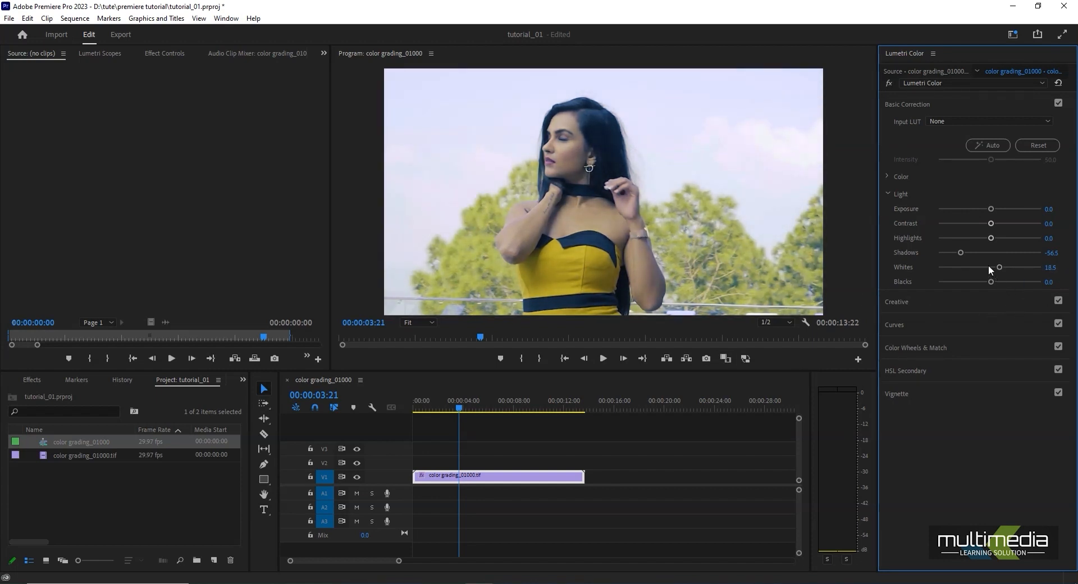
pyautogui.moveTo(990, 239)
pyautogui.mouseDown()
pyautogui.moveTo(951, 245)
pyautogui.moveTo(976, 244)
pyautogui.mouseUp()
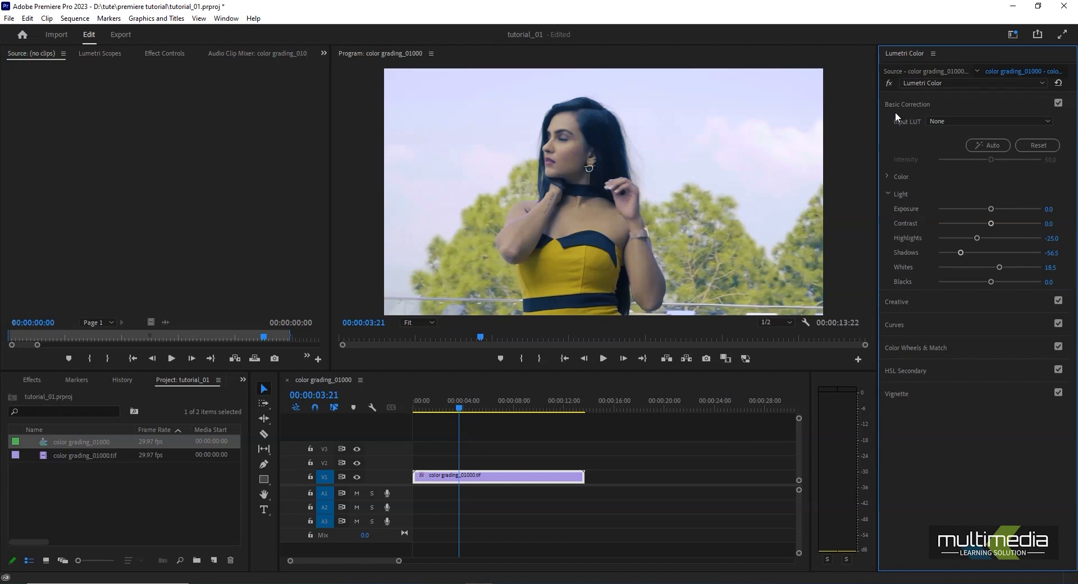
pyautogui.click(923, 107)
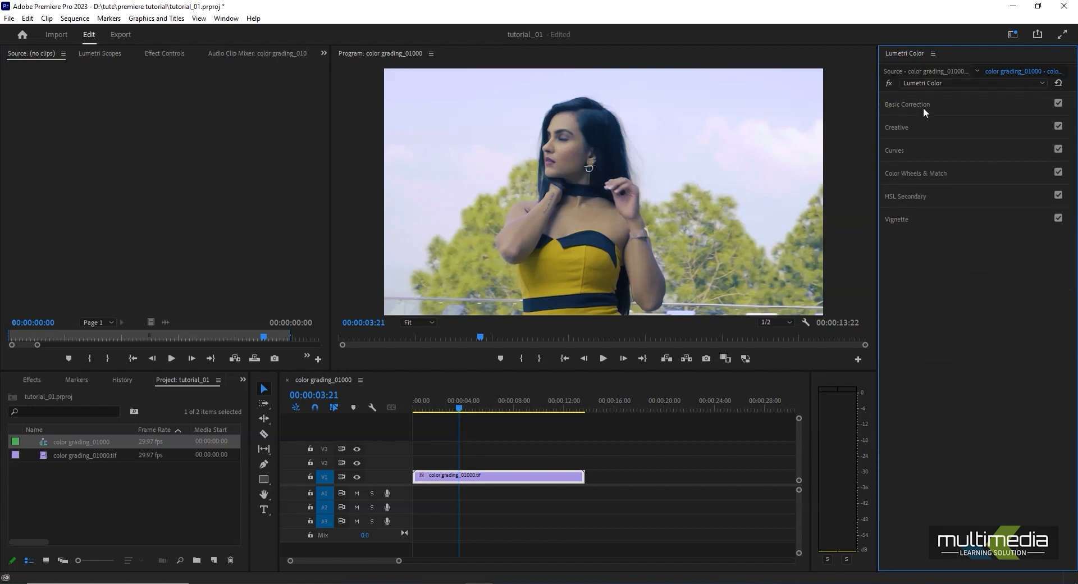
# Shift the Creative Shadow Tint toward blue, try the Tint Balance extremes and settle it at 6.5
pyautogui.click(901, 128)
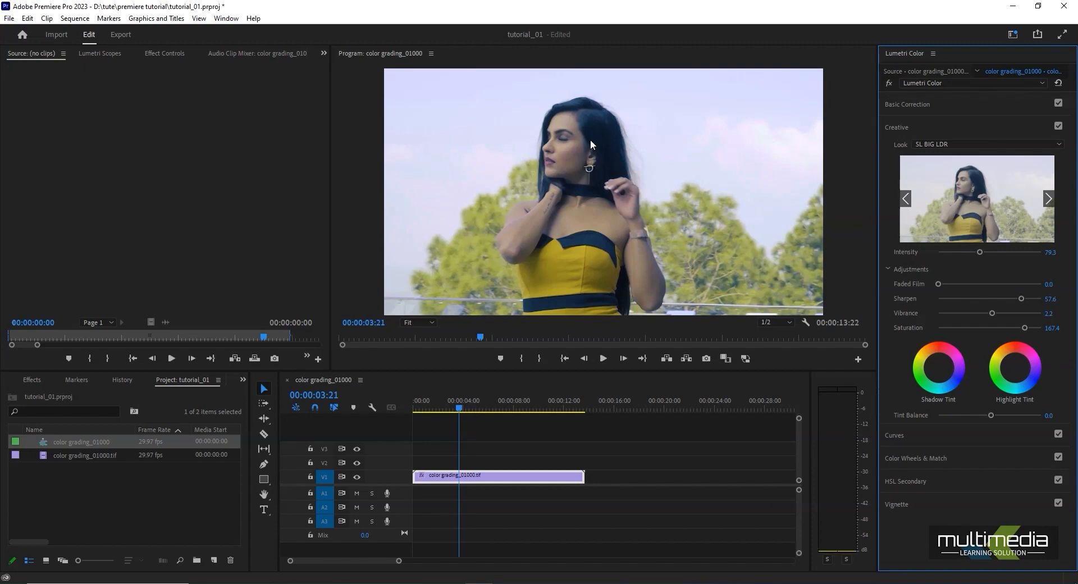
pyautogui.click(938, 367)
pyautogui.moveTo(939, 368); pyautogui.dragTo(944, 379)
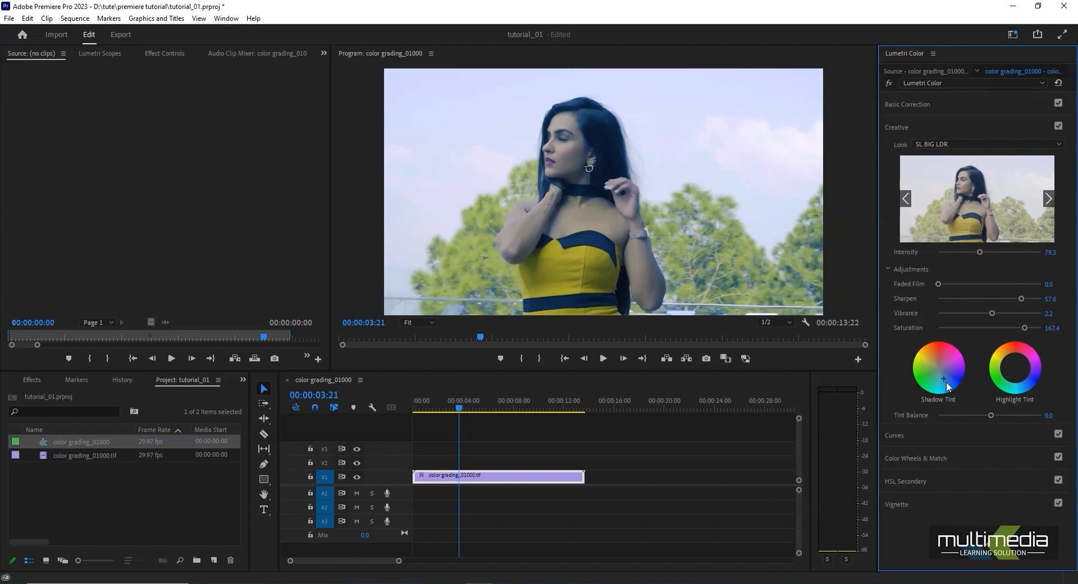
pyautogui.moveTo(992, 413); pyautogui.dragTo(1041, 419)
pyautogui.moveTo(943, 422); pyautogui.dragTo(992, 417)
# Try a blue Highlight Tint, raise Tint Balance to 32.6, shift the highlights toward magenta and collapse Creative
pyautogui.moveTo(1015, 367); pyautogui.dragTo(1022, 373)
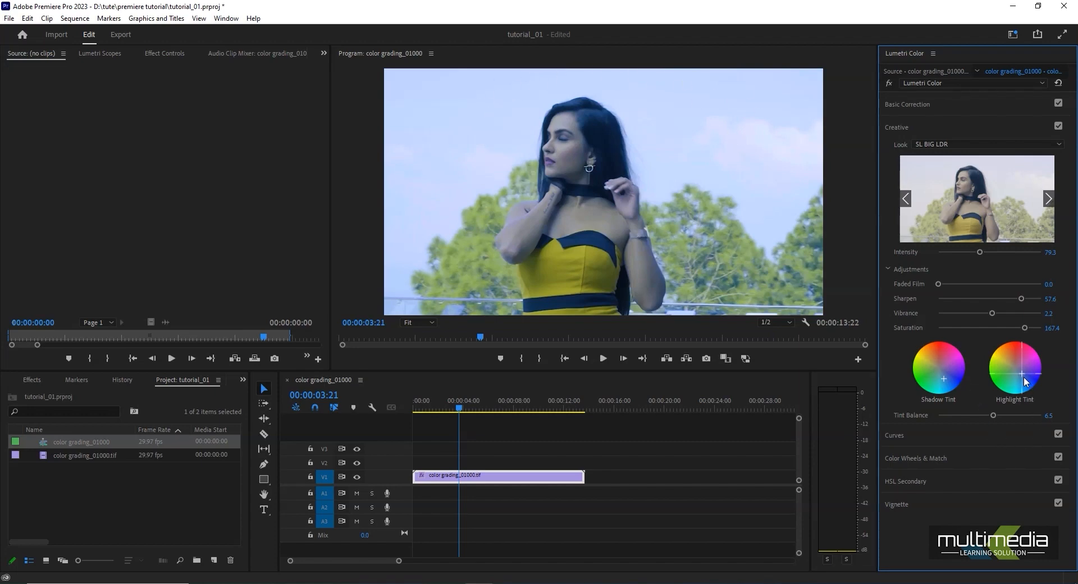
pyautogui.moveTo(1022, 373); pyautogui.dragTo(1023, 375)
pyautogui.moveTo(992, 414)
pyautogui.mouseDown()
pyautogui.moveTo(976, 409)
pyautogui.moveTo(1007, 409)
pyautogui.mouseUp()
pyautogui.moveTo(1022, 375); pyautogui.dragTo(1020, 364)
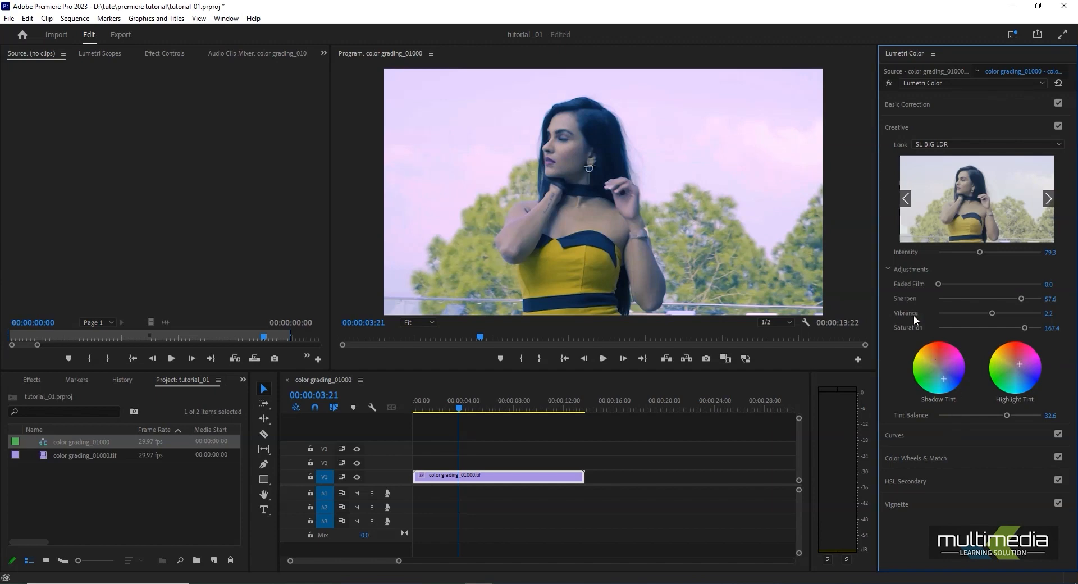
pyautogui.click(887, 269)
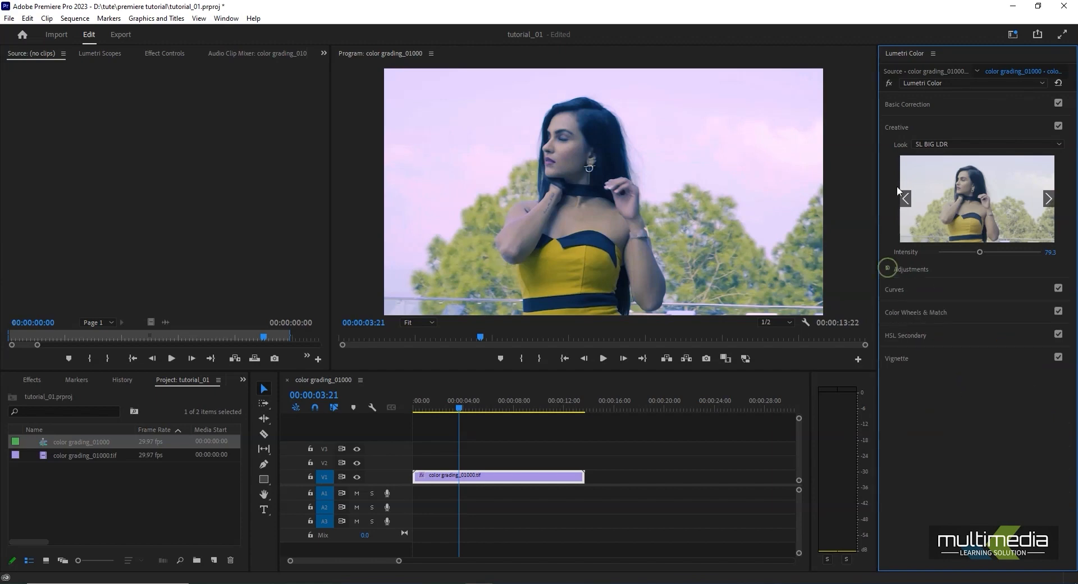
pyautogui.click(890, 125)
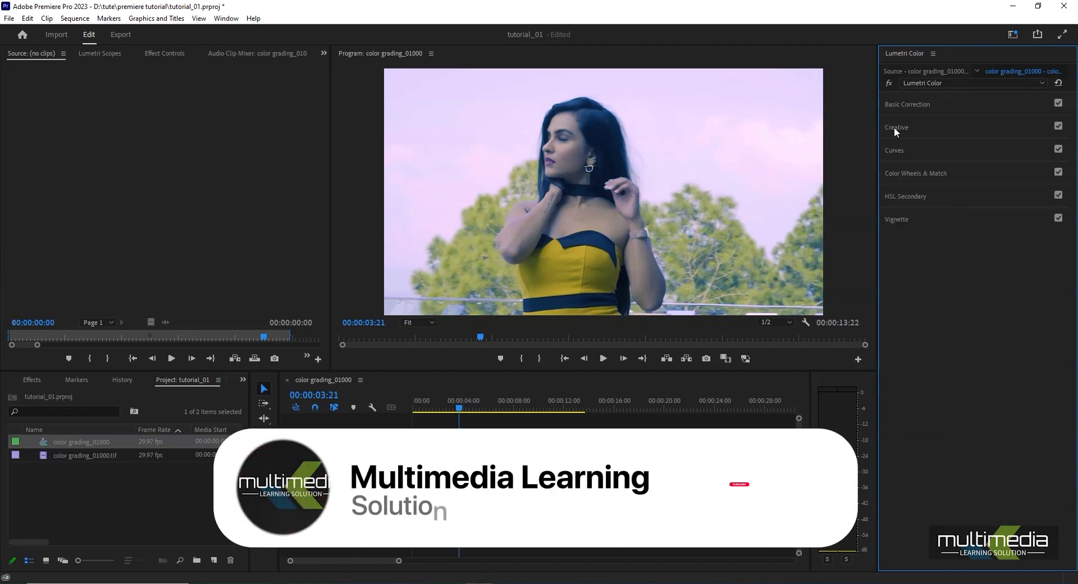
# Open the RGB Curves, browse the color channels and pull the midpoint of the white master curve slightly down
pyautogui.click(895, 149)
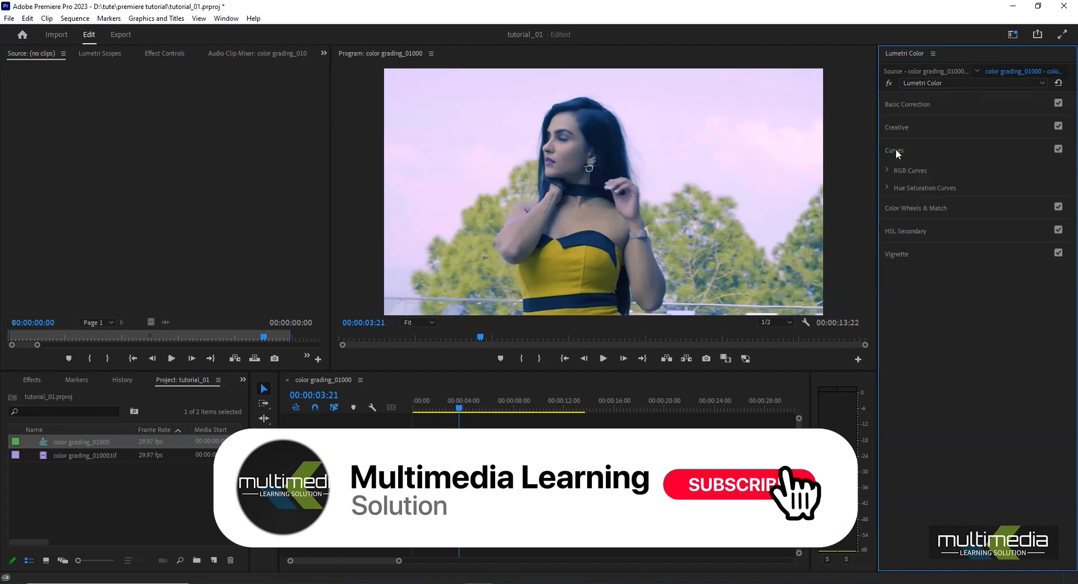
pyautogui.click(886, 170)
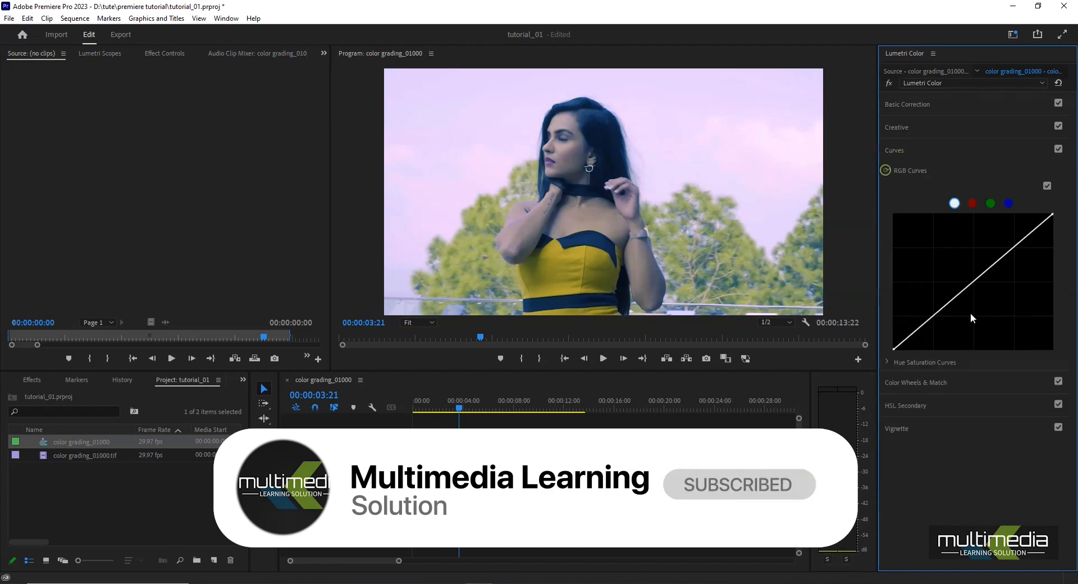
pyautogui.click(972, 203)
pyautogui.click(990, 203)
pyautogui.click(954, 204)
pyautogui.moveTo(974, 285); pyautogui.dragTo(979, 296)
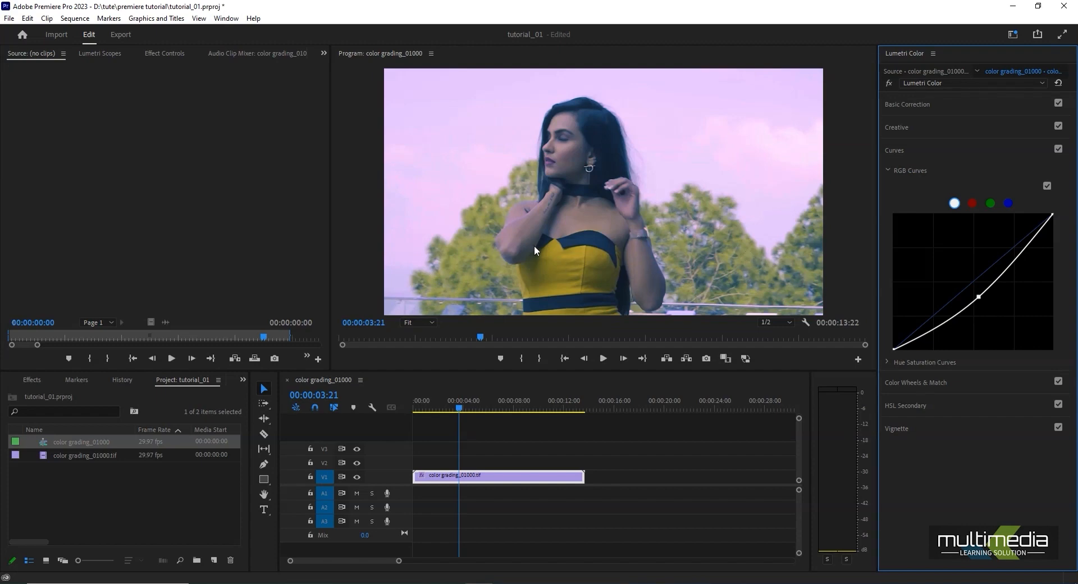
# Deepen the midpoint of the white master curve further and add a near-neutral midpoint to the blue curve
pyautogui.click(991, 202)
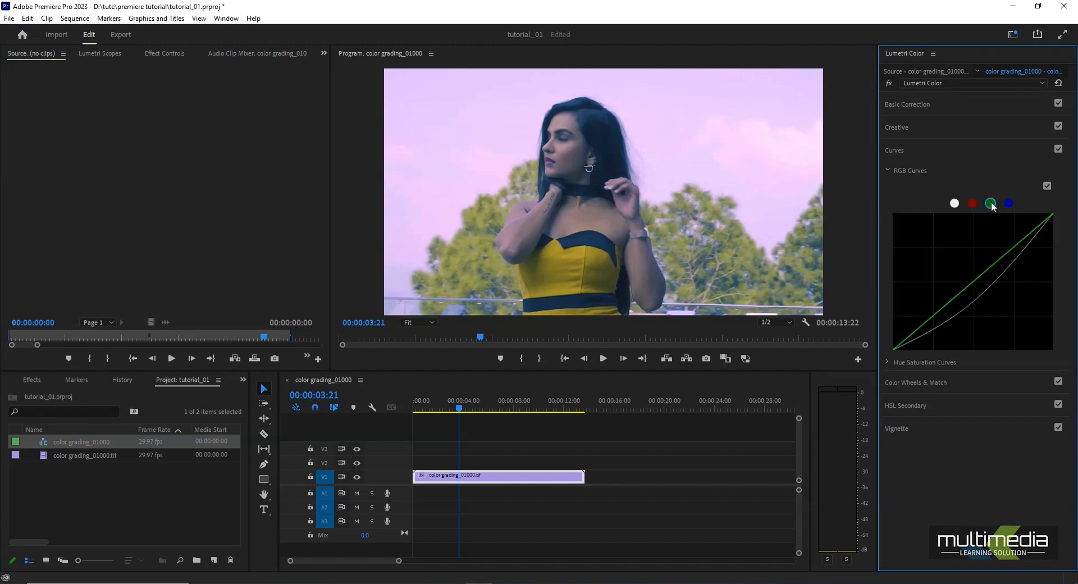
pyautogui.moveTo(974, 288); pyautogui.dragTo(991, 303)
pyautogui.click(955, 203)
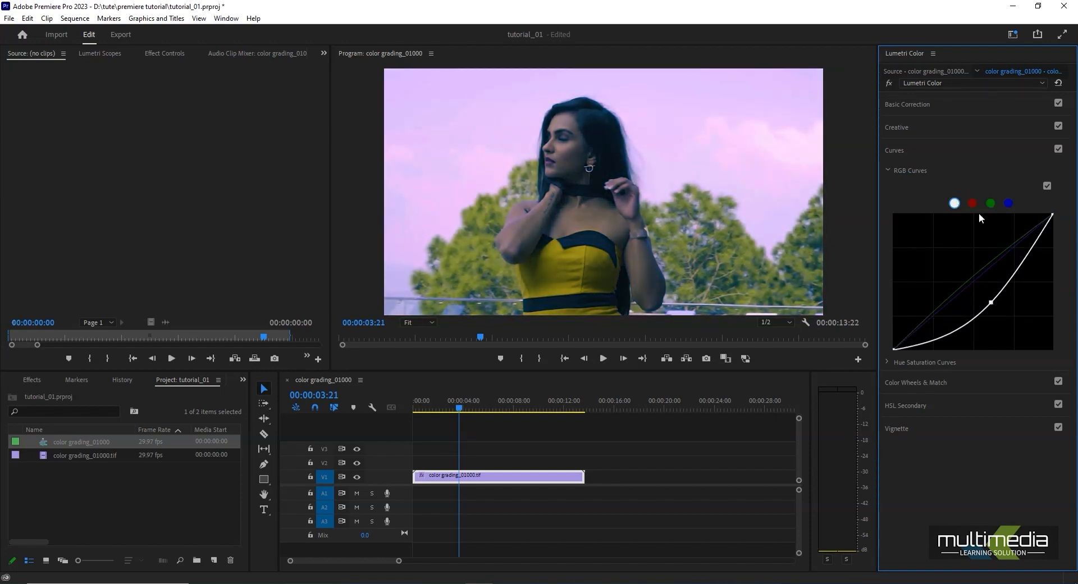
pyautogui.click(1008, 203)
pyautogui.moveTo(977, 277)
pyautogui.mouseDown()
pyautogui.moveTo(968, 273)
pyautogui.moveTo(988, 294)
pyautogui.moveTo(968, 272)
pyautogui.moveTo(975, 282)
pyautogui.mouseUp()
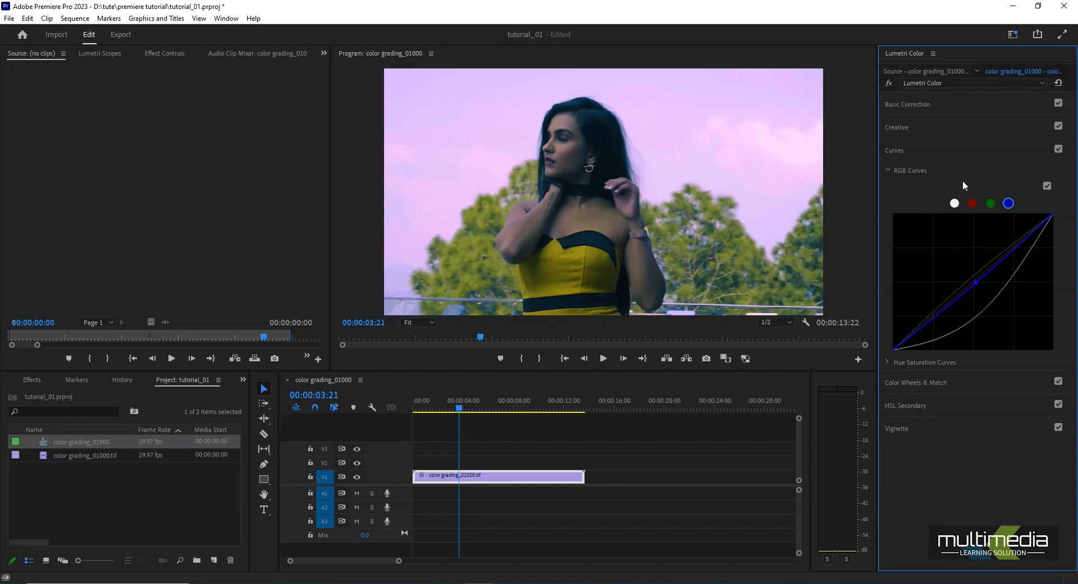
# Compare the clip with and without the RGB Curves and leave them disabled
pyautogui.click(1046, 186)
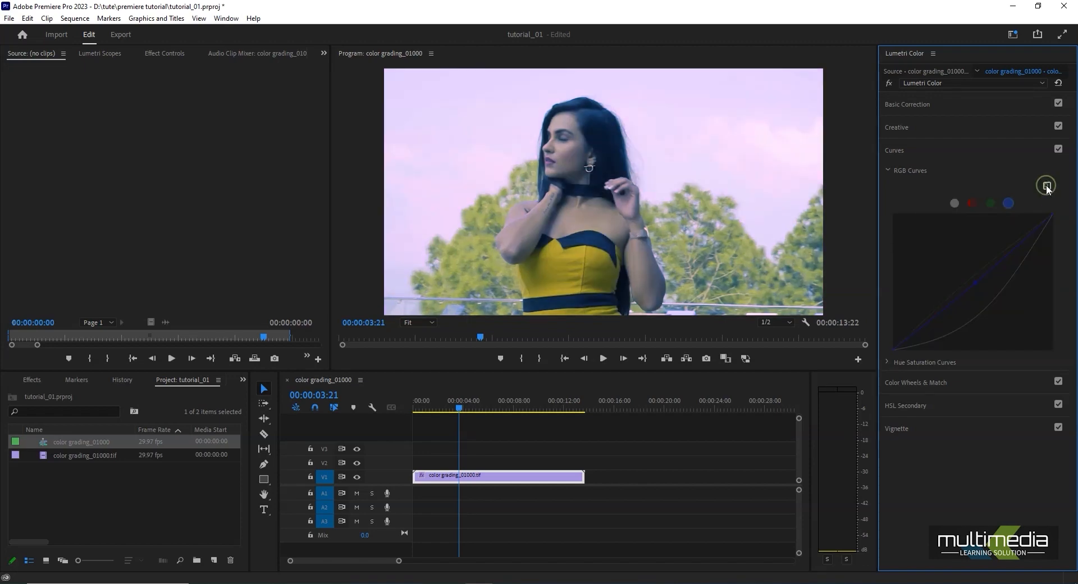
pyautogui.click(1046, 185)
pyautogui.click(1046, 185)
pyautogui.click(1046, 185)
pyautogui.click(1046, 185)
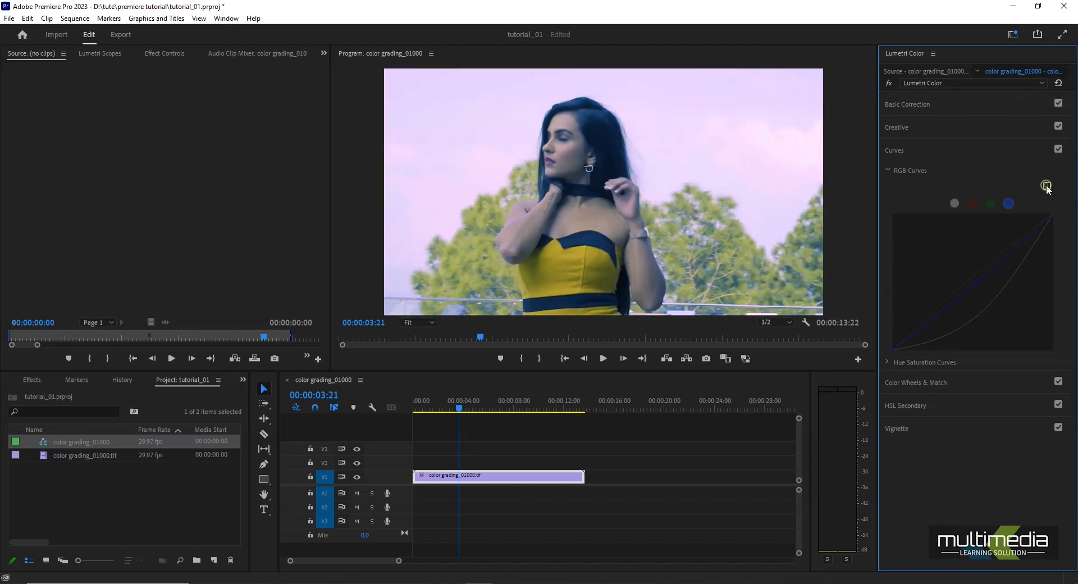
# Disable the Basic Correction, Creative and Curves sections of the Lumetri effect
pyautogui.click(1059, 104)
pyautogui.click(1058, 126)
pyautogui.click(1059, 149)
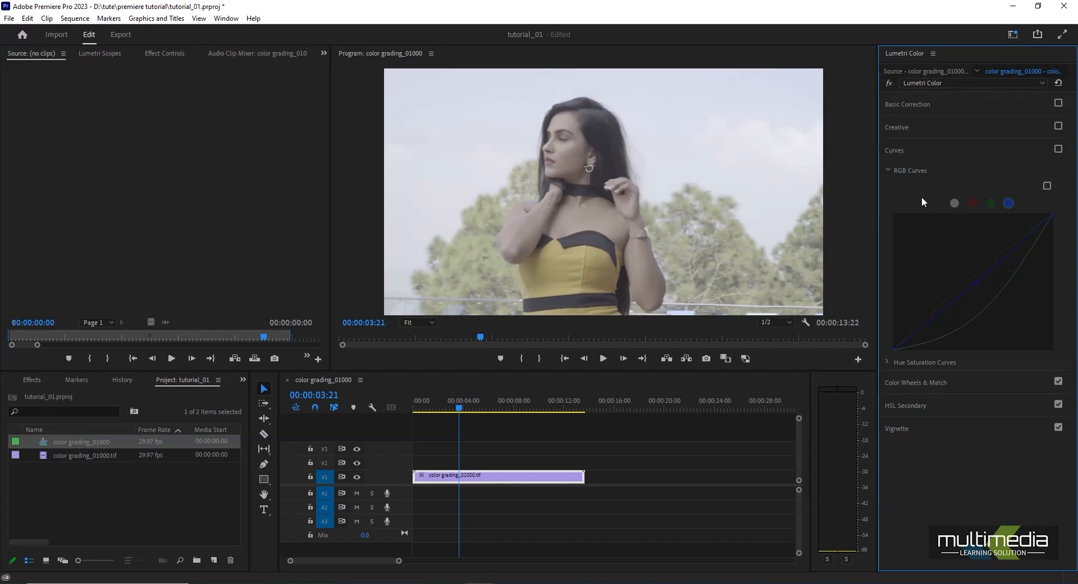
# Collapse the RGB Curves, examine the Hue Saturation Curves and collapse them as well
pyautogui.click(892, 169)
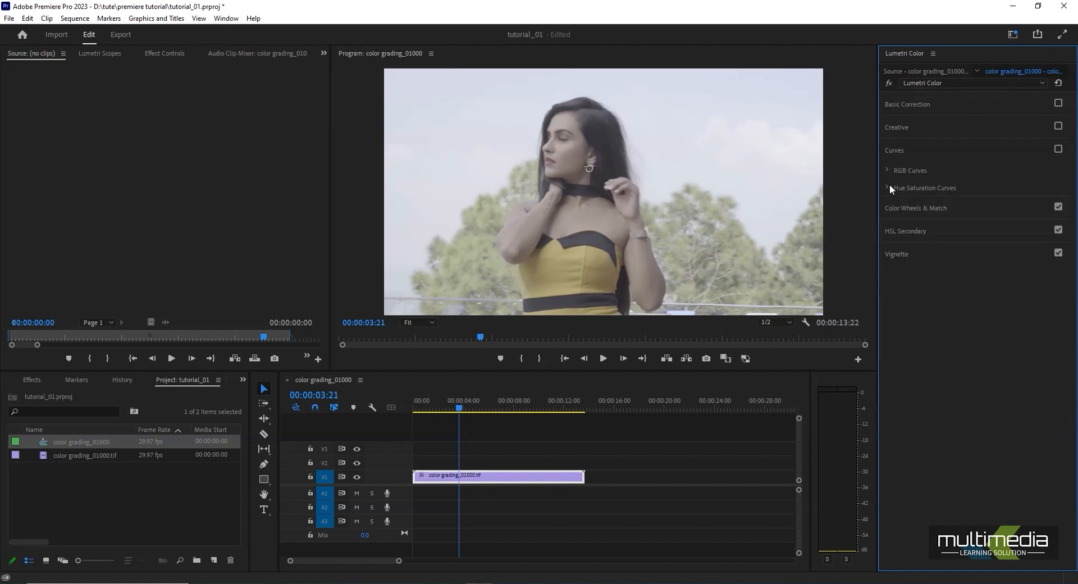
pyautogui.click(890, 187)
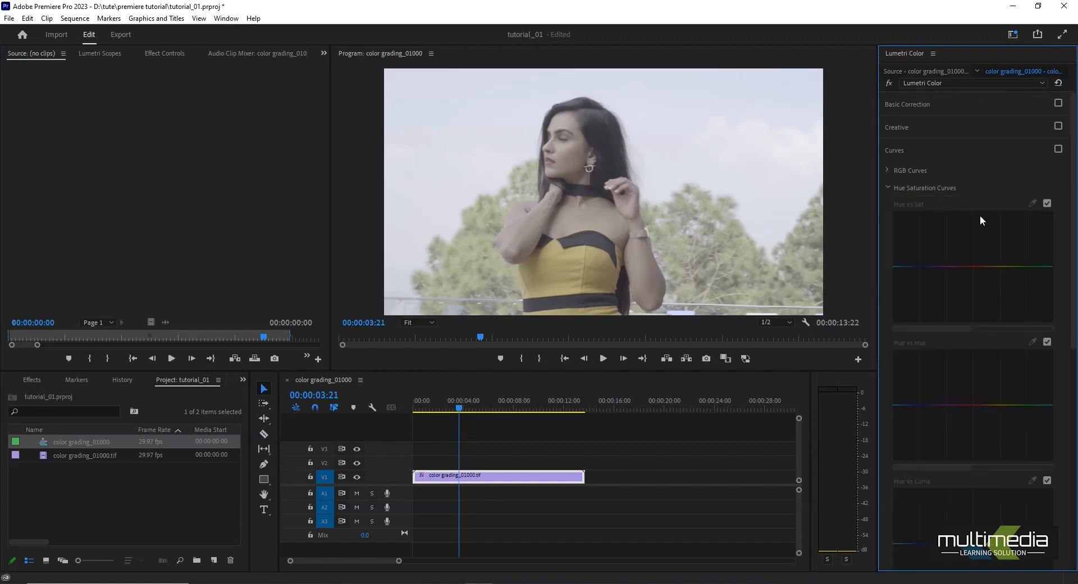
pyautogui.click(888, 188)
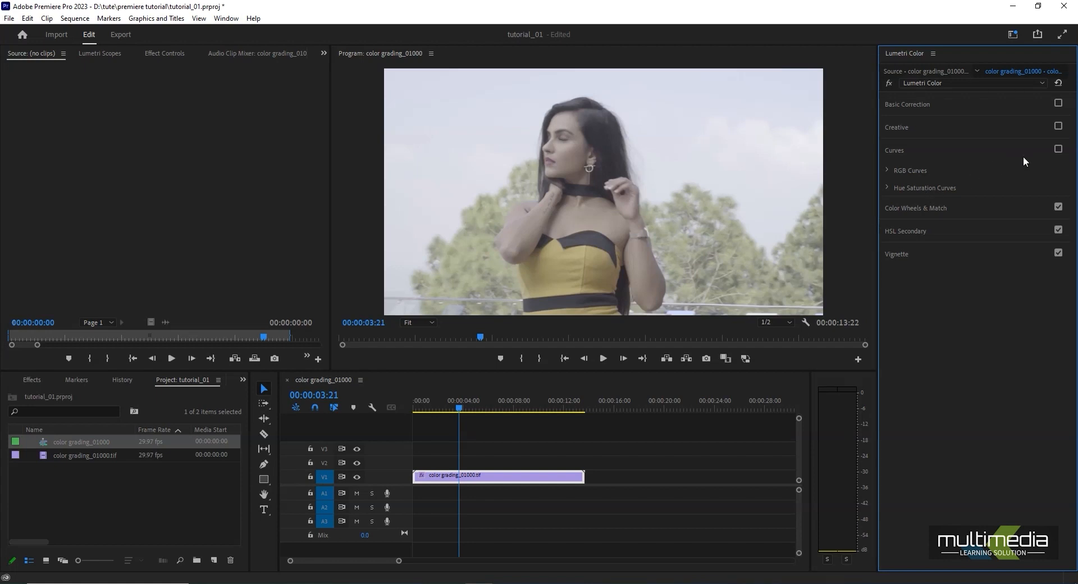
# Re-enable Basic Correction and Creative, bring the highlight tint back near neutral and set the tint balance to 16.3
pyautogui.click(1058, 103)
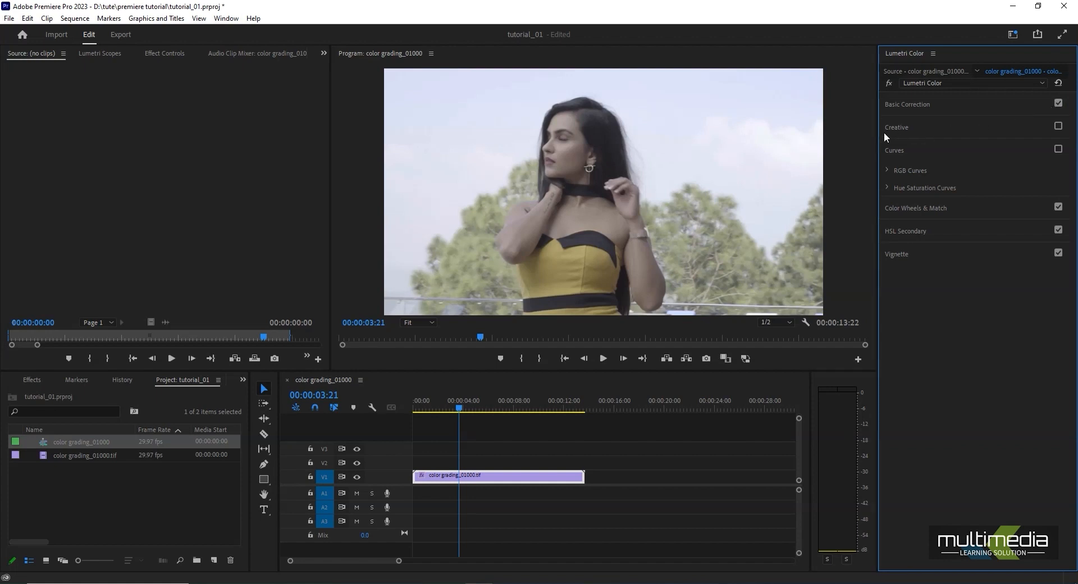
pyautogui.click(1057, 126)
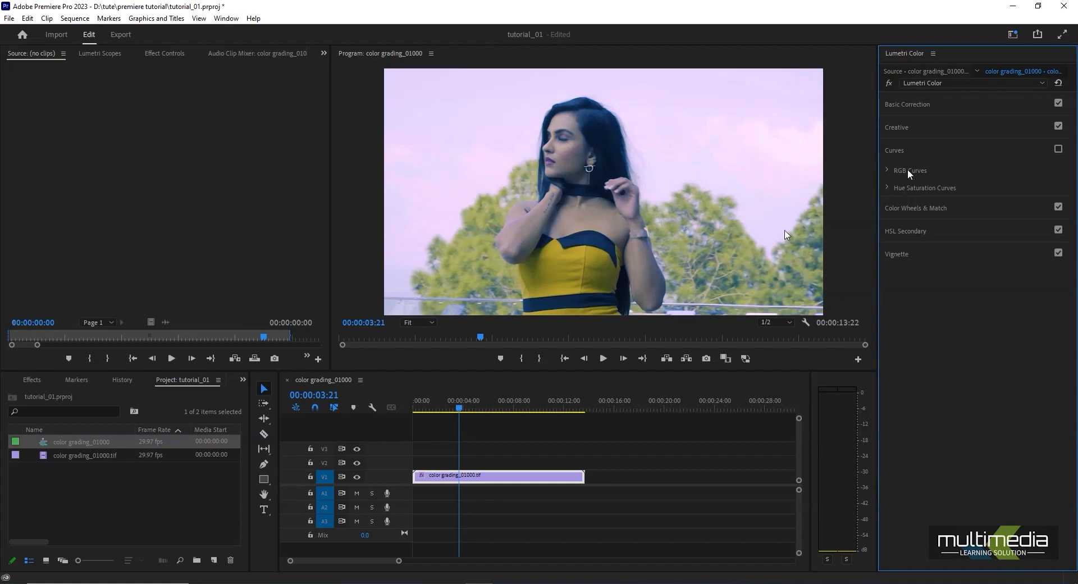
pyautogui.click(911, 130)
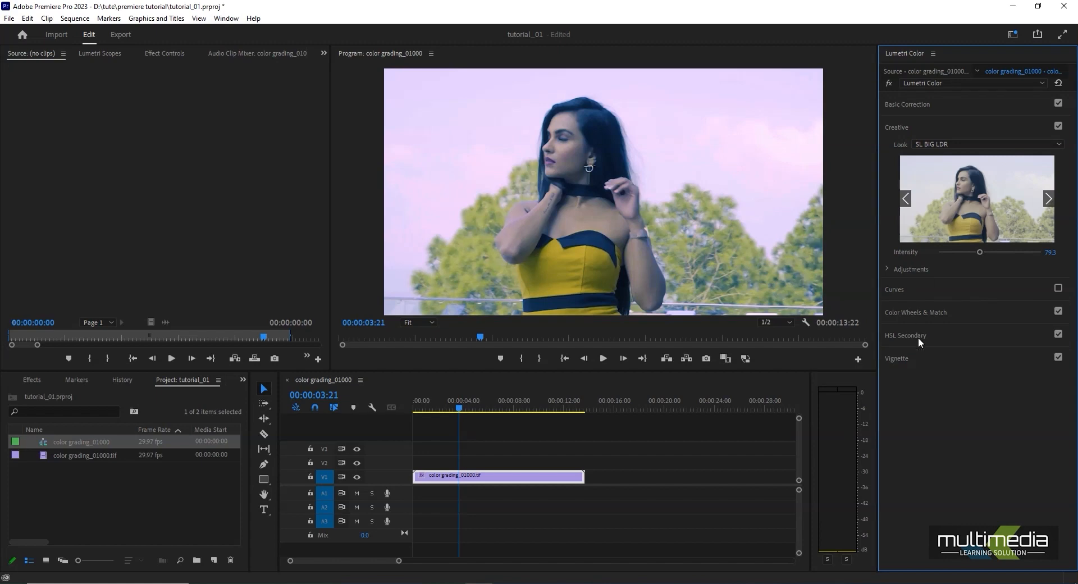
pyautogui.click(887, 268)
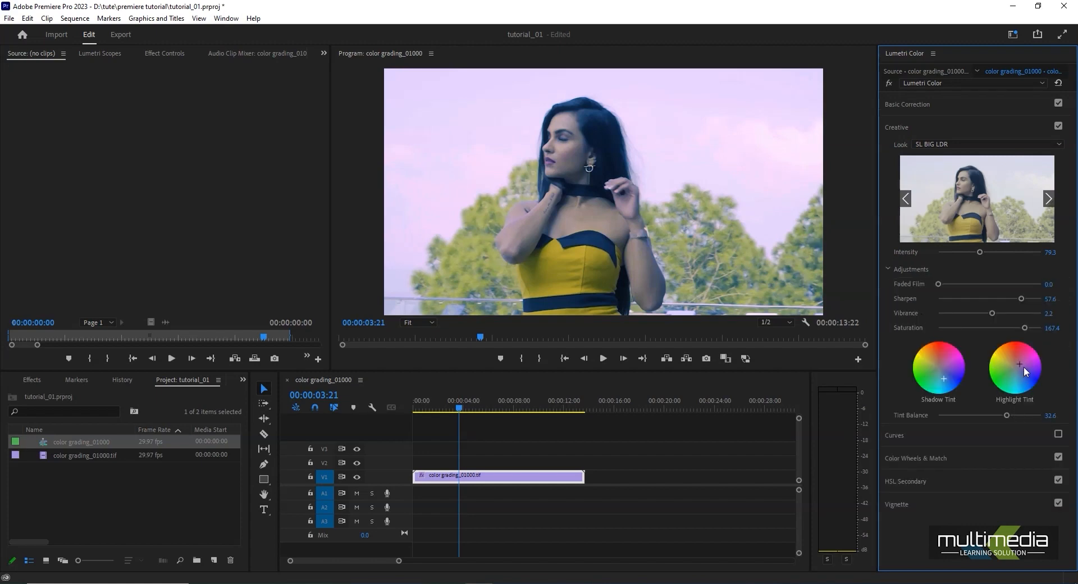
pyautogui.moveTo(1023, 366); pyautogui.dragTo(1015, 366)
pyautogui.moveTo(1006, 415); pyautogui.dragTo(998, 415)
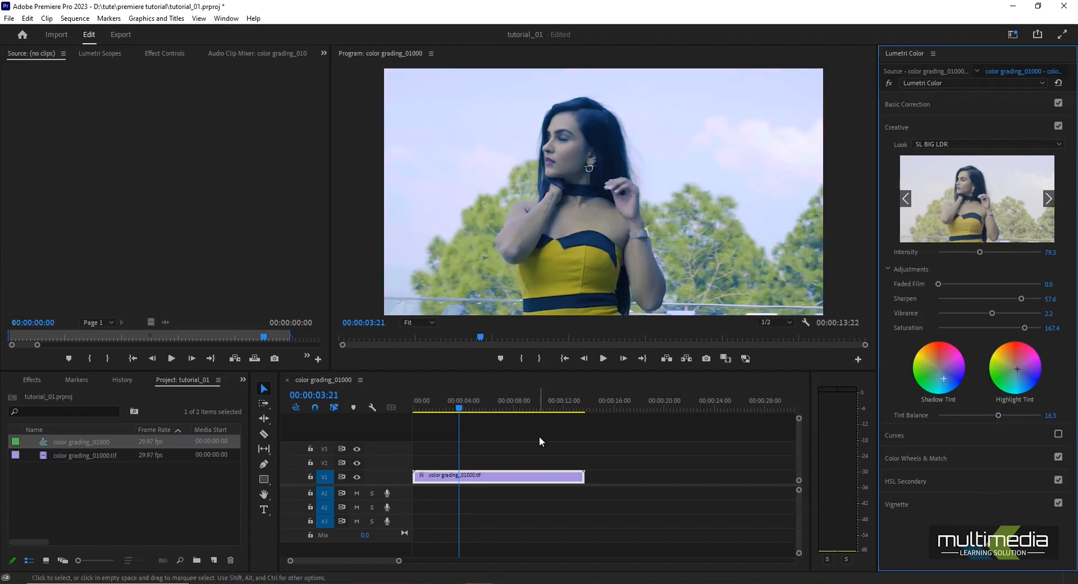
# Delete the Lumetri Color effect from the clip and return the playhead to 00:00:00:00
pyautogui.click(100, 54)
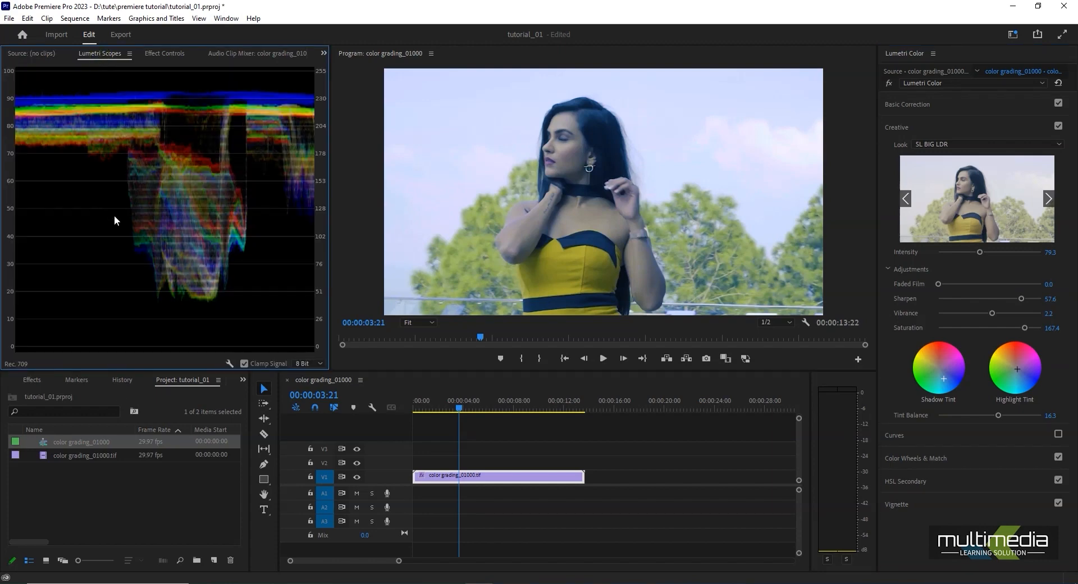
pyautogui.click(166, 53)
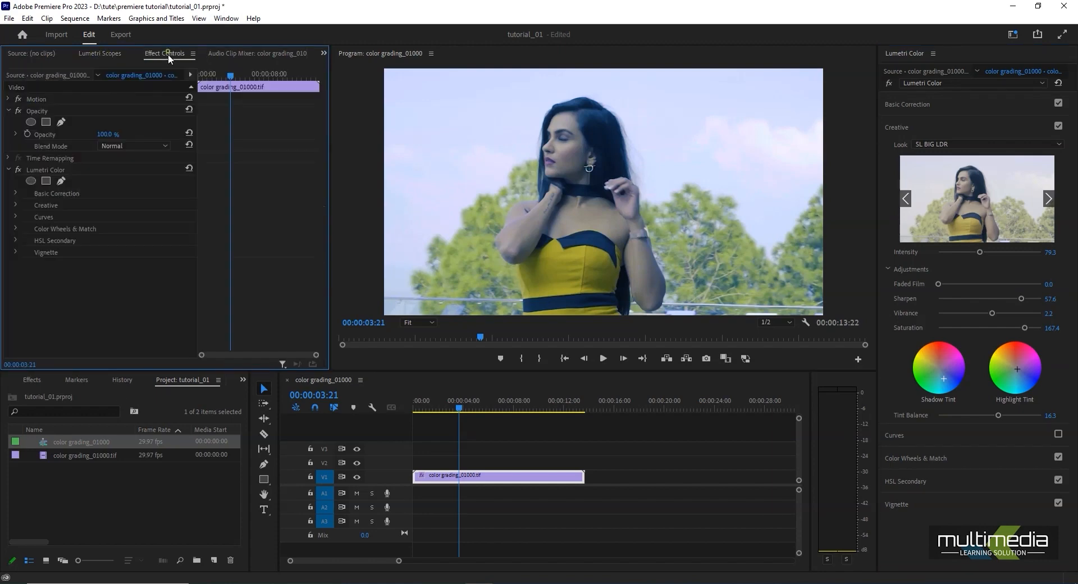
pyautogui.click(43, 171)
pyautogui.press('Delete')
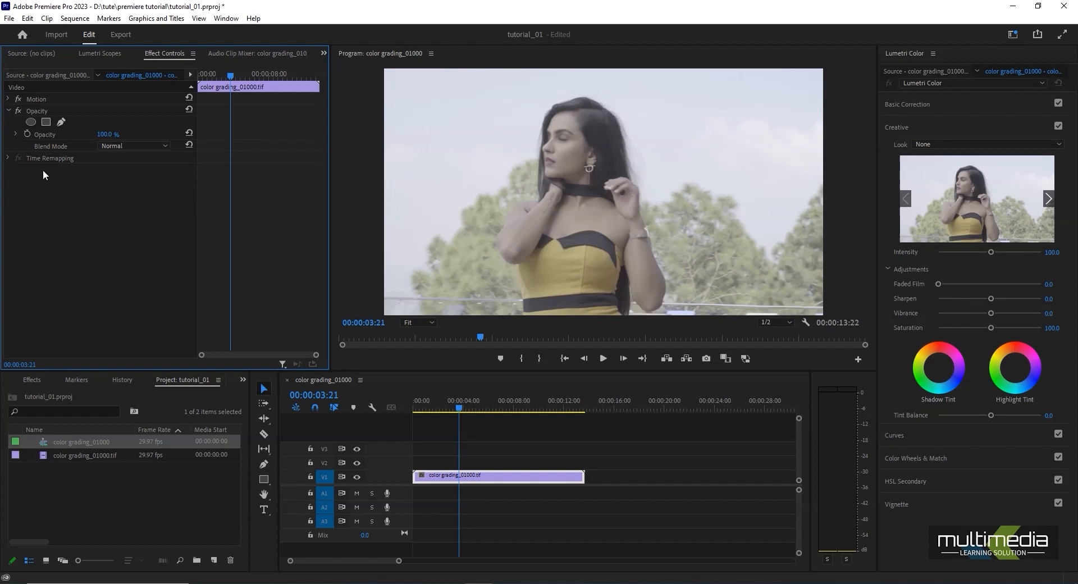
pyautogui.click(422, 413)
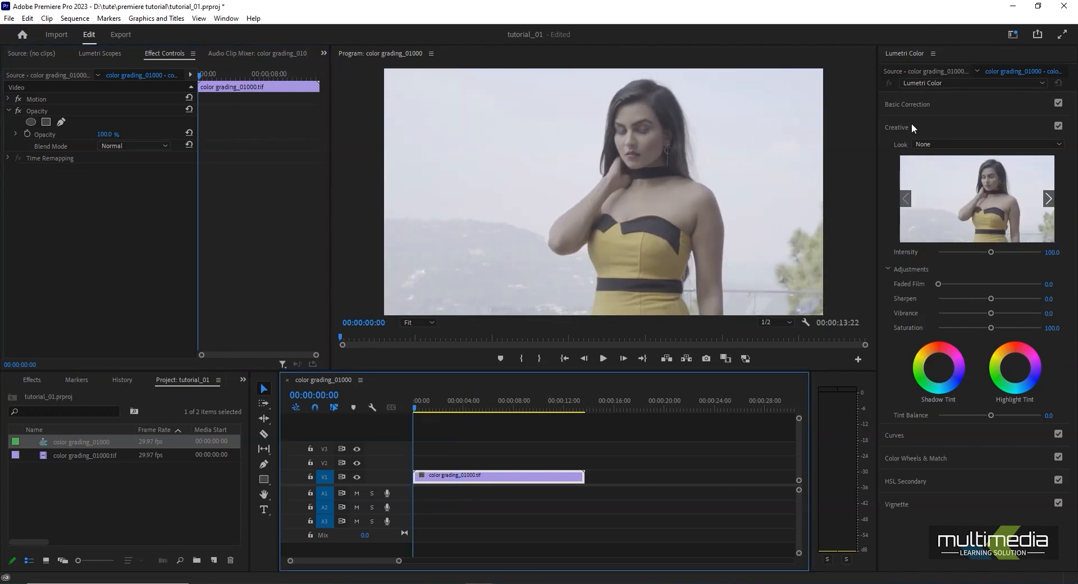
# In Basic Correction, set contrast to 27.2, highlights to -13.0, shadows to -95.7, whites to 8.7 and blacks to -100.0
pyautogui.click(891, 130)
pyautogui.click(917, 106)
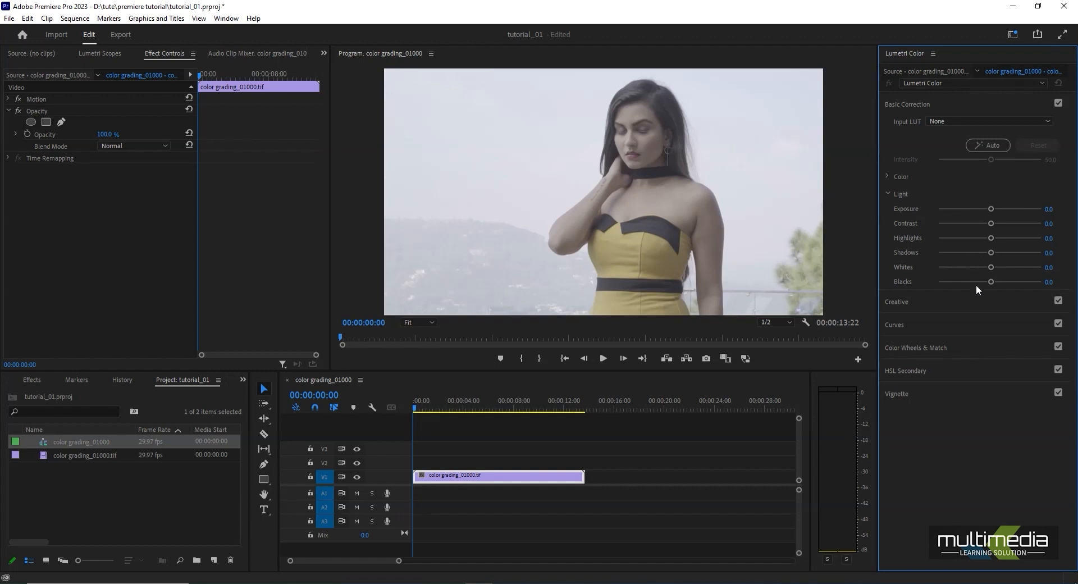
pyautogui.moveTo(992, 267); pyautogui.dragTo(988, 207)
pyautogui.doubleClick(976, 268)
pyautogui.moveTo(990, 281); pyautogui.dragTo(929, 286)
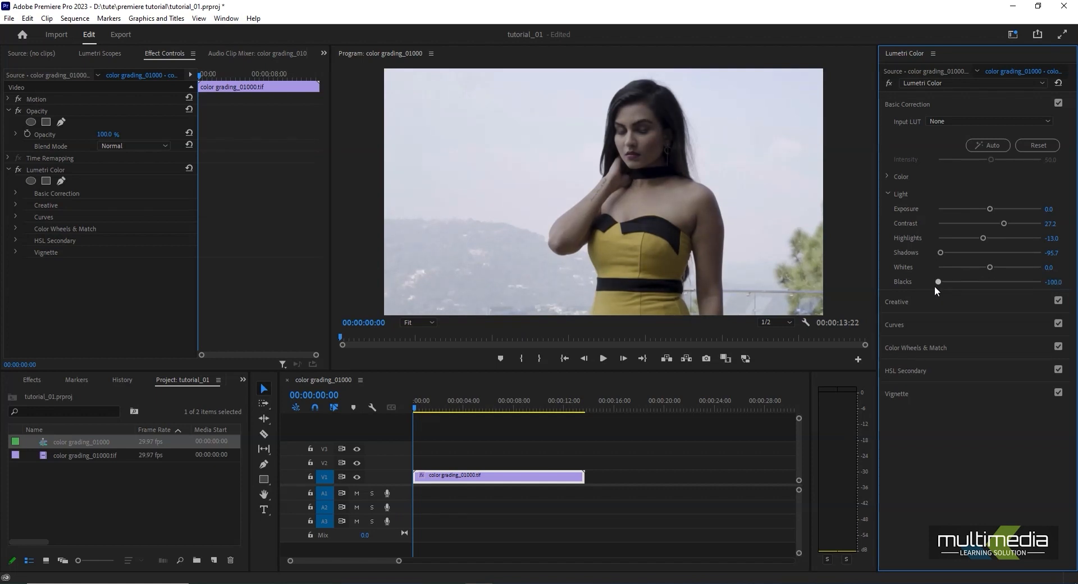
pyautogui.moveTo(992, 268)
pyautogui.mouseDown()
pyautogui.moveTo(1019, 268)
pyautogui.moveTo(982, 272)
pyautogui.moveTo(994, 273)
pyautogui.mouseUp()
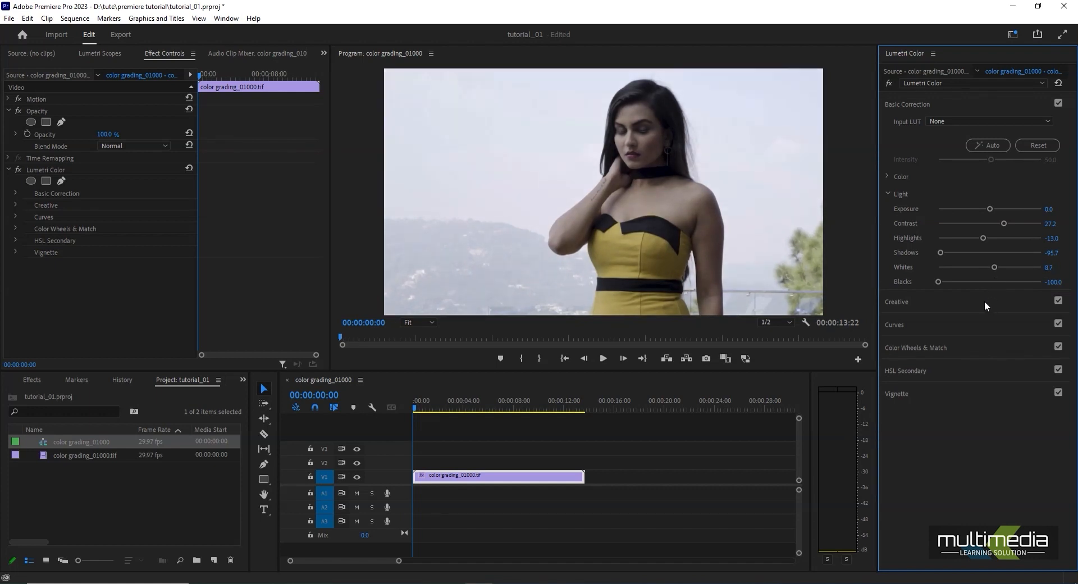
# Set the Basic Correction saturation to 163.0, leaving the Light and Color groups collapsed
pyautogui.click(887, 193)
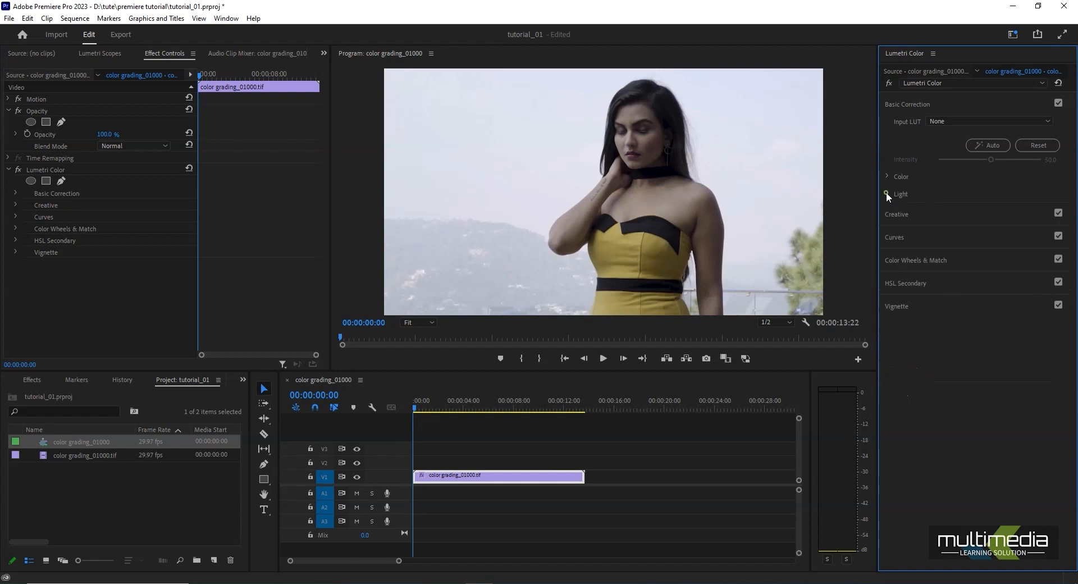
pyautogui.click(886, 193)
pyautogui.click(886, 193)
pyautogui.click(887, 192)
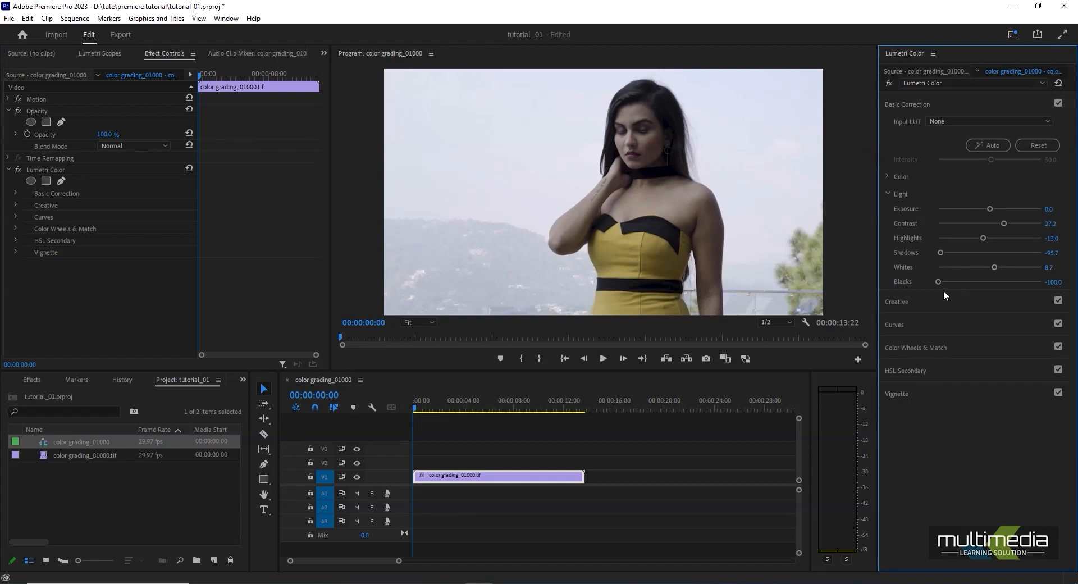
pyautogui.click(887, 193)
pyautogui.click(888, 175)
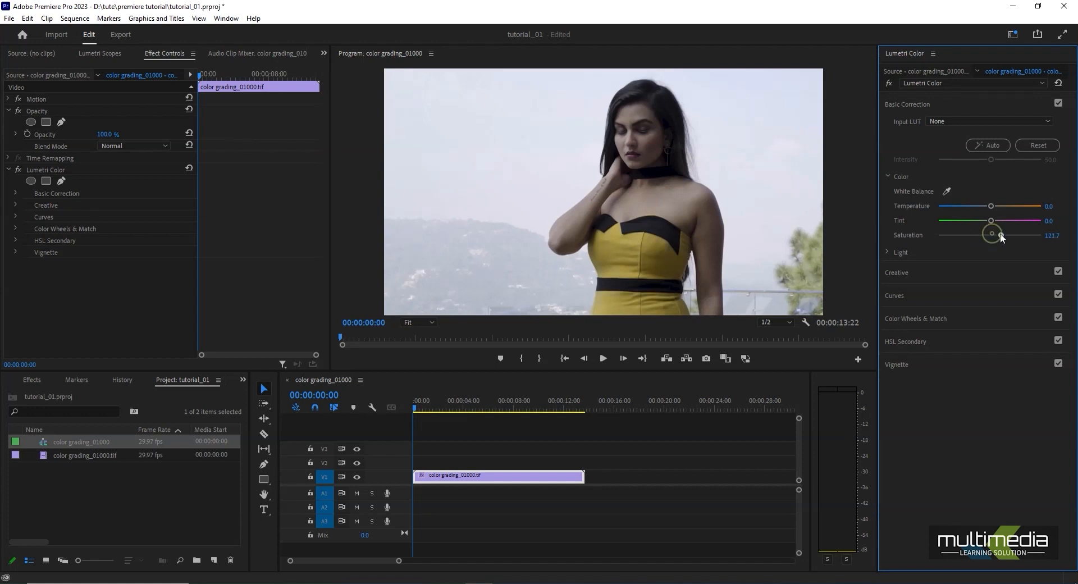
pyautogui.moveTo(1013, 230)
pyautogui.mouseDown()
pyautogui.moveTo(985, 232)
pyautogui.moveTo(1022, 231)
pyautogui.mouseUp()
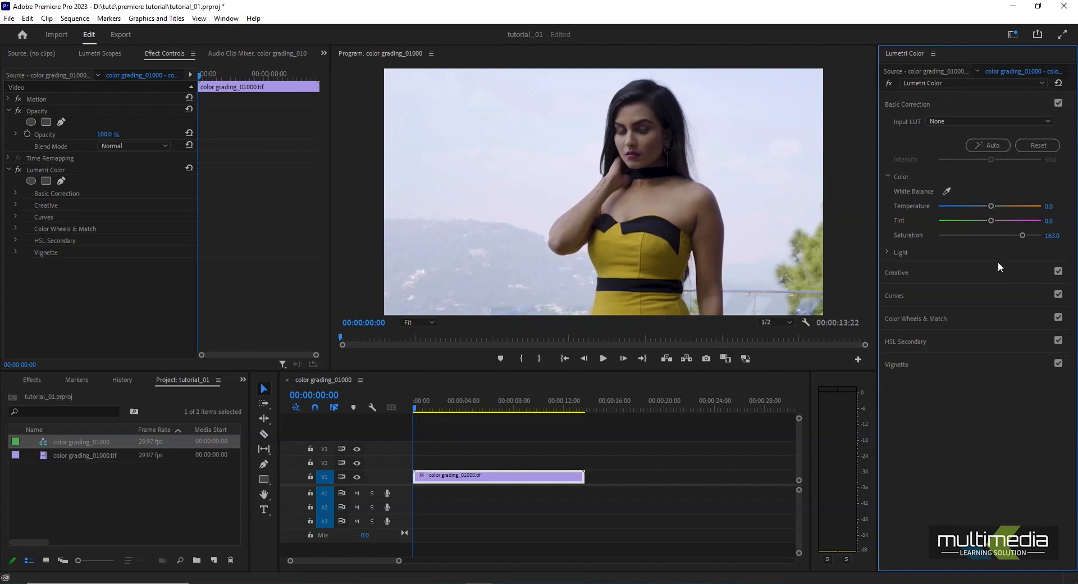
pyautogui.click(887, 176)
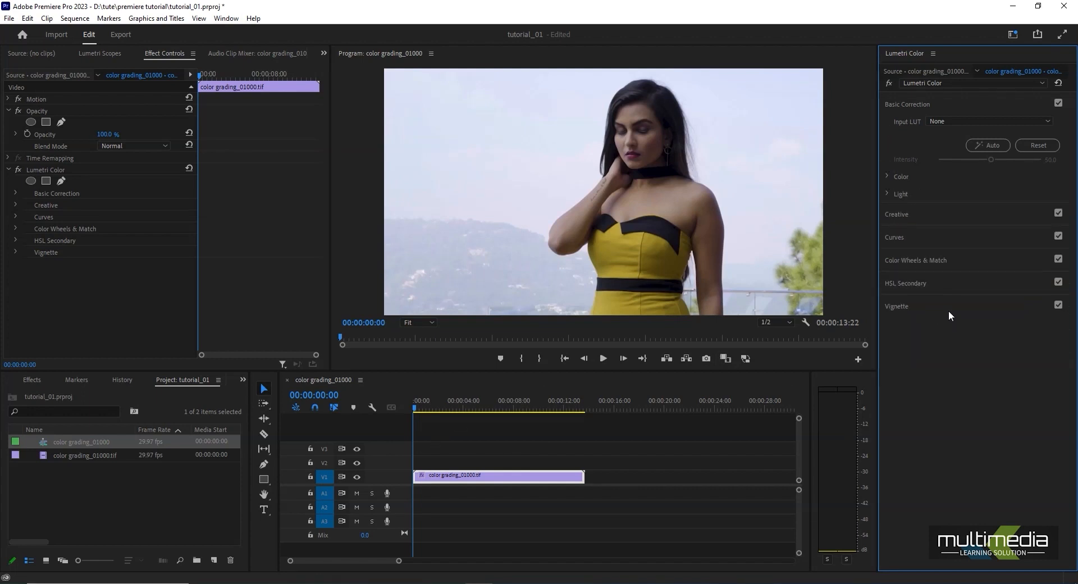
# Sample the yellow dress for the Hue vs Sat curve and raise its middle point to maximum saturation
pyautogui.click(903, 238)
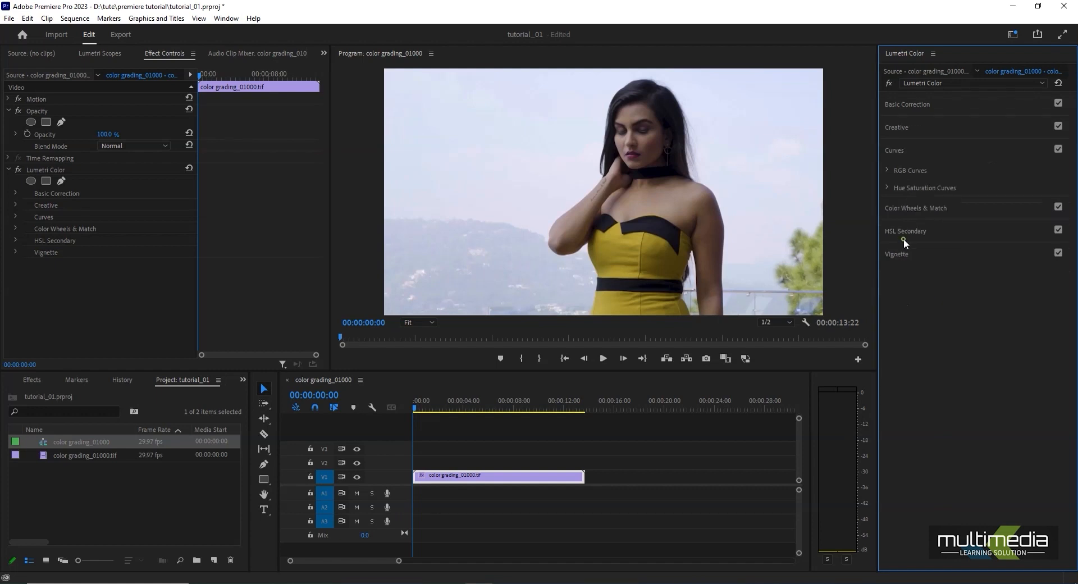
pyautogui.click(887, 188)
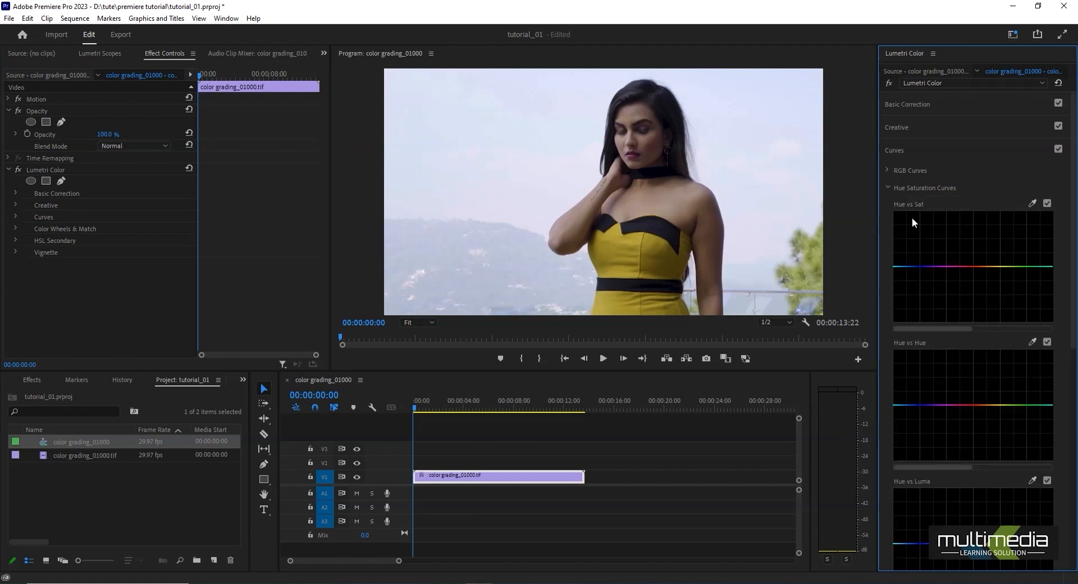
pyautogui.click(1032, 204)
pyautogui.click(622, 253)
pyautogui.moveTo(994, 269); pyautogui.dragTo(991, 211)
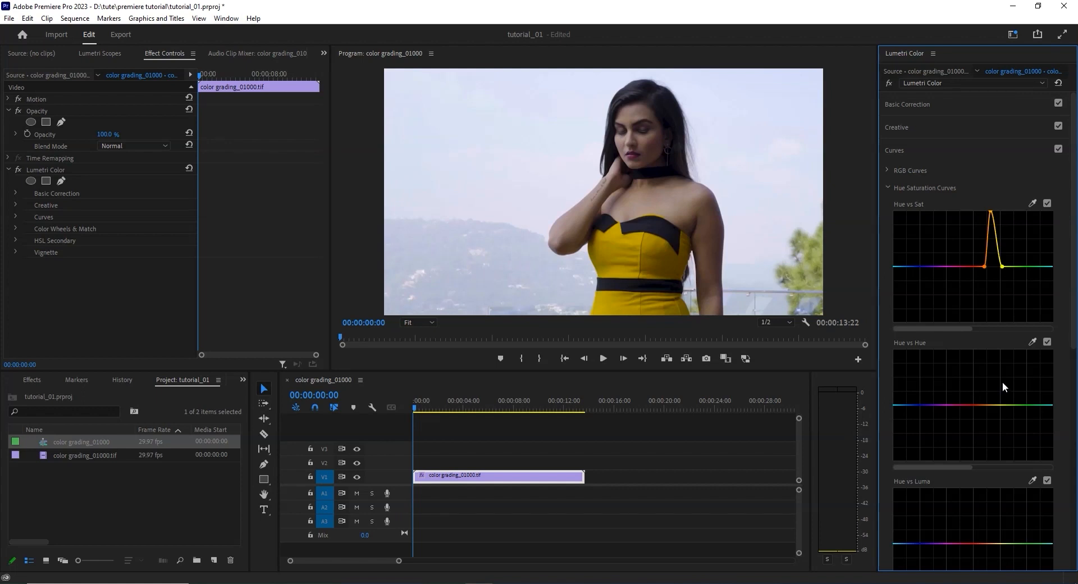
# Sample the dress for the Hue vs Hue curve and raise its middle point slightly to shift the yellow towards orange
pyautogui.click(1033, 341)
pyautogui.click(611, 246)
pyautogui.moveTo(995, 405); pyautogui.dragTo(998, 383)
pyautogui.moveTo(994, 366); pyautogui.dragTo(1006, 389)
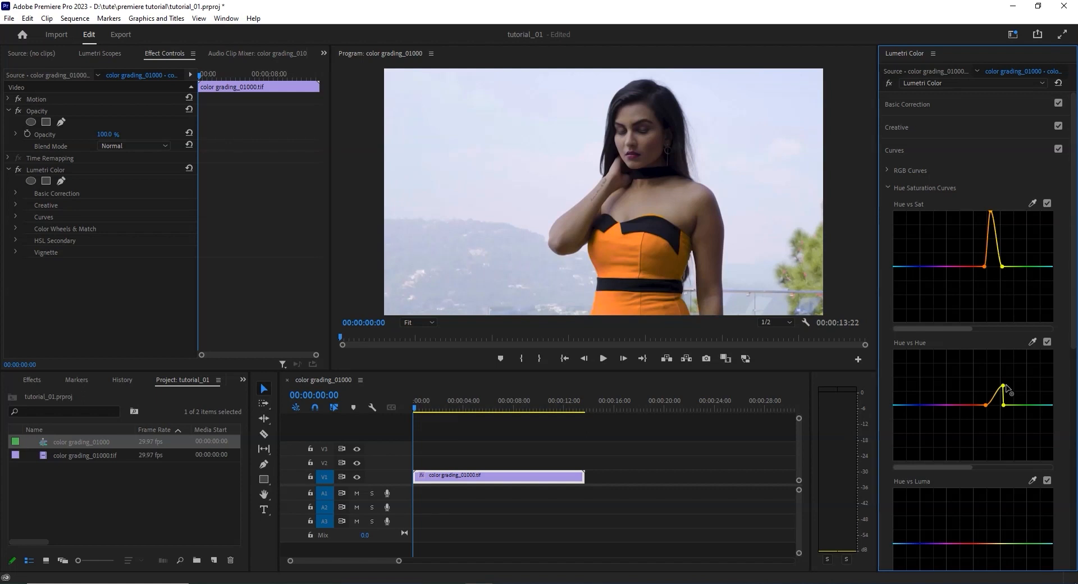
pyautogui.moveTo(1003, 386)
pyautogui.mouseDown()
pyautogui.moveTo(997, 371)
pyautogui.moveTo(996, 457)
pyautogui.moveTo(1003, 404)
pyautogui.mouseUp()
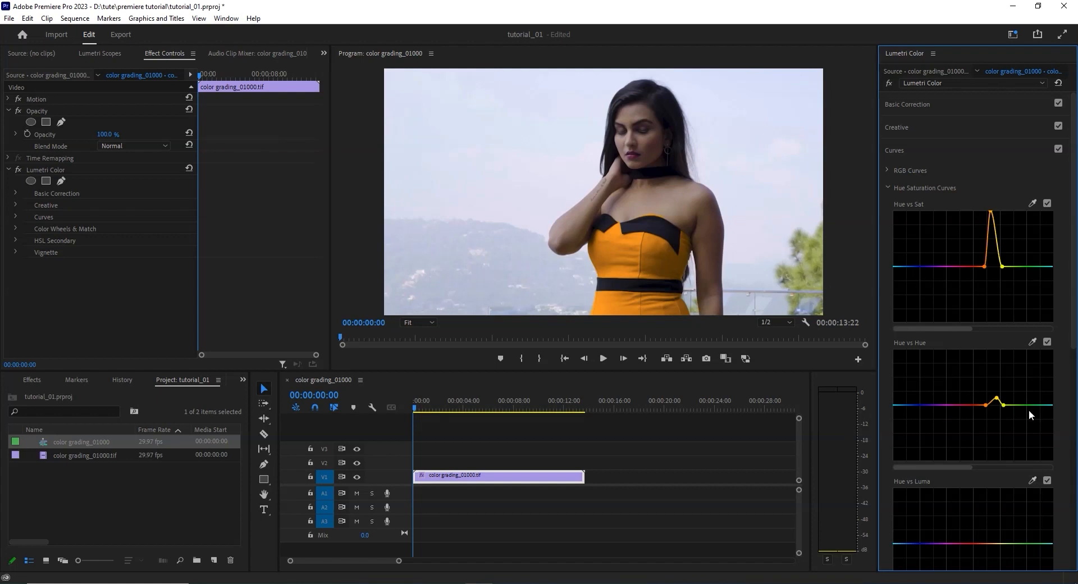
# Try darkening the sampled sky blue with the Hue vs Luma curve, and undo the change
pyautogui.moveTo(1073, 348); pyautogui.dragTo(1076, 426)
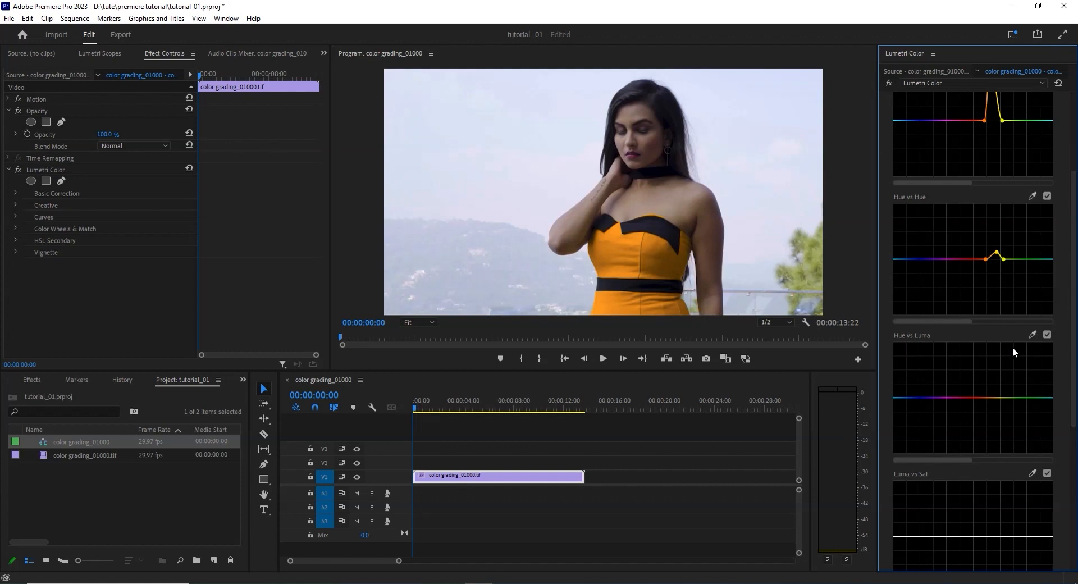
pyautogui.click(1032, 334)
pyautogui.click(737, 160)
pyautogui.moveTo(919, 398)
pyautogui.mouseDown()
pyautogui.moveTo(919, 389)
pyautogui.moveTo(921, 410)
pyautogui.mouseUp()
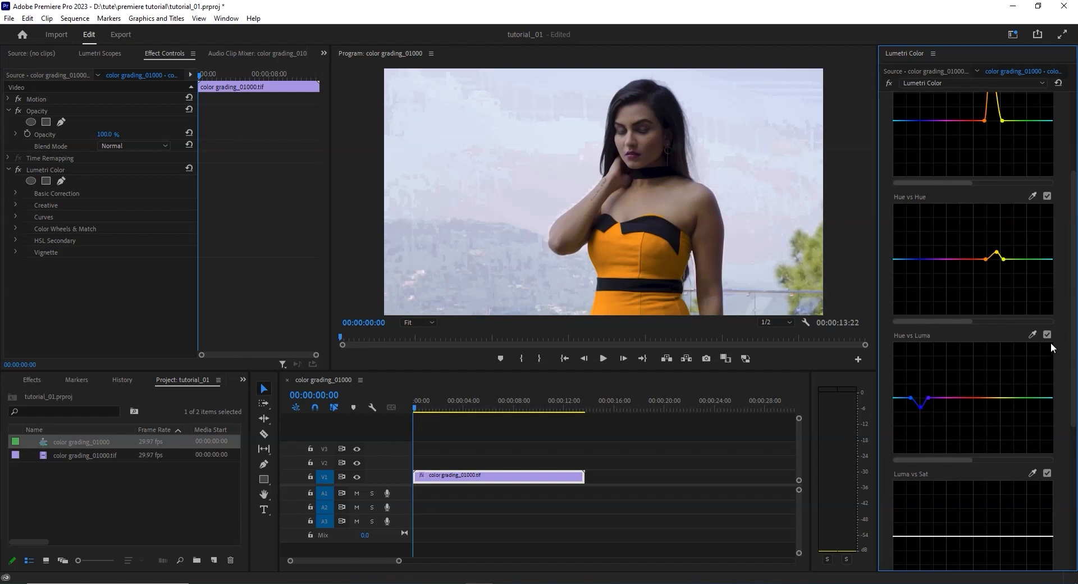
pyautogui.hotkey('ctrl', 'z')
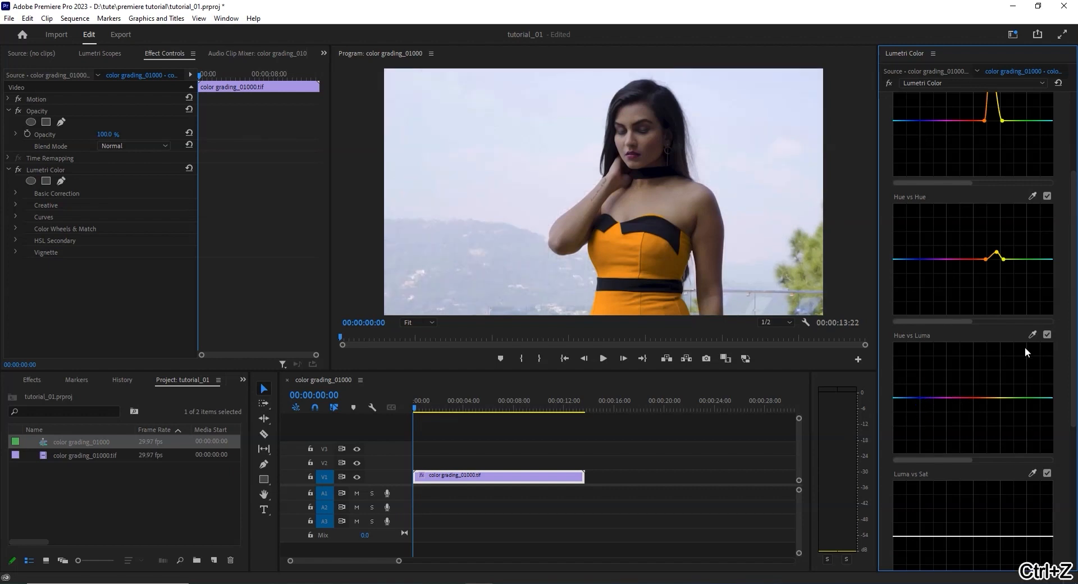
# Sample the dress for the Hue vs Luma curve, try brightening it by raising the middle point, and undo the lift
pyautogui.click(1032, 335)
pyautogui.click(614, 244)
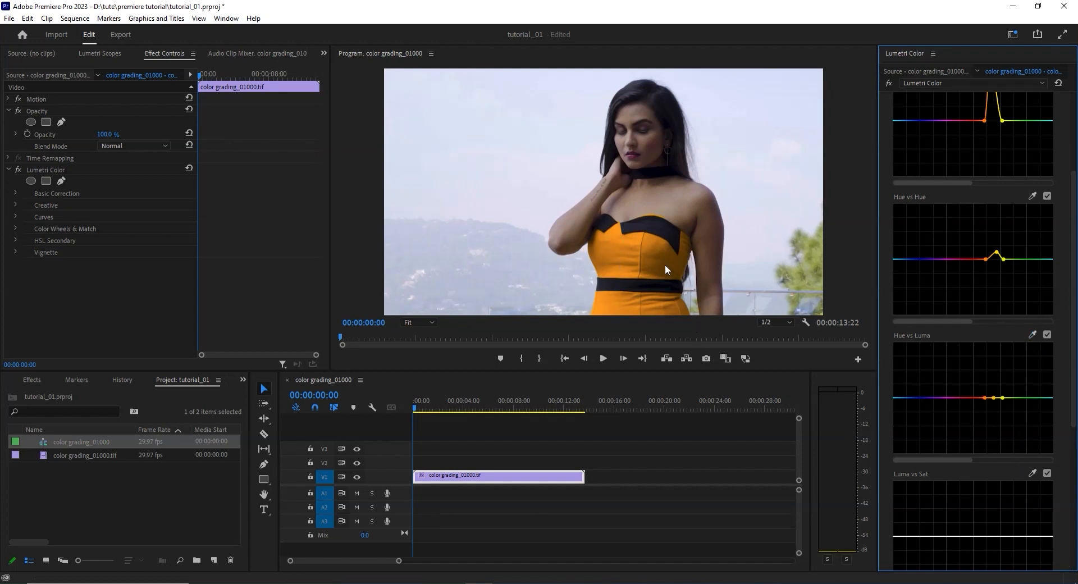
pyautogui.moveTo(994, 399); pyautogui.dragTo(1002, 349)
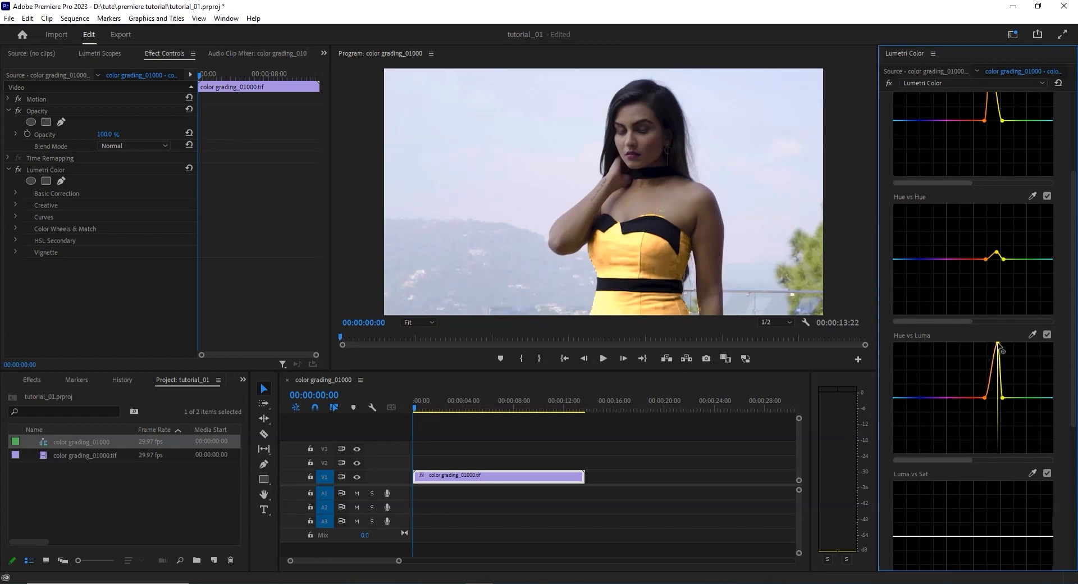
pyautogui.moveTo(998, 343)
pyautogui.mouseDown()
pyautogui.moveTo(998, 457)
pyautogui.moveTo(993, 349)
pyautogui.mouseUp()
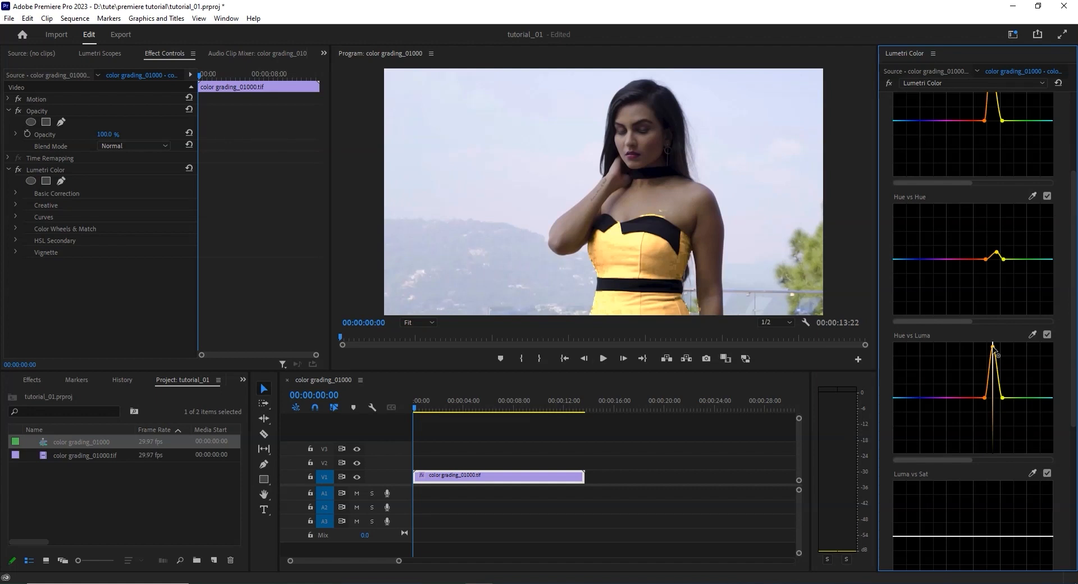
pyautogui.moveTo(993, 347)
pyautogui.mouseDown()
pyautogui.moveTo(995, 452)
pyautogui.moveTo(992, 345)
pyautogui.moveTo(992, 361)
pyautogui.mouseUp()
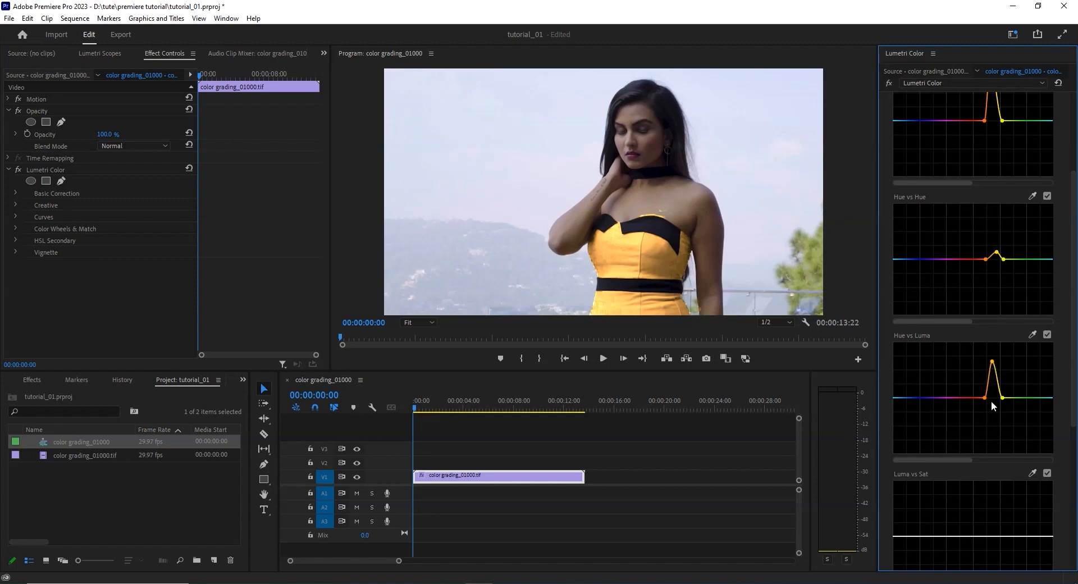
pyautogui.hotkey('ctrl', 'z')
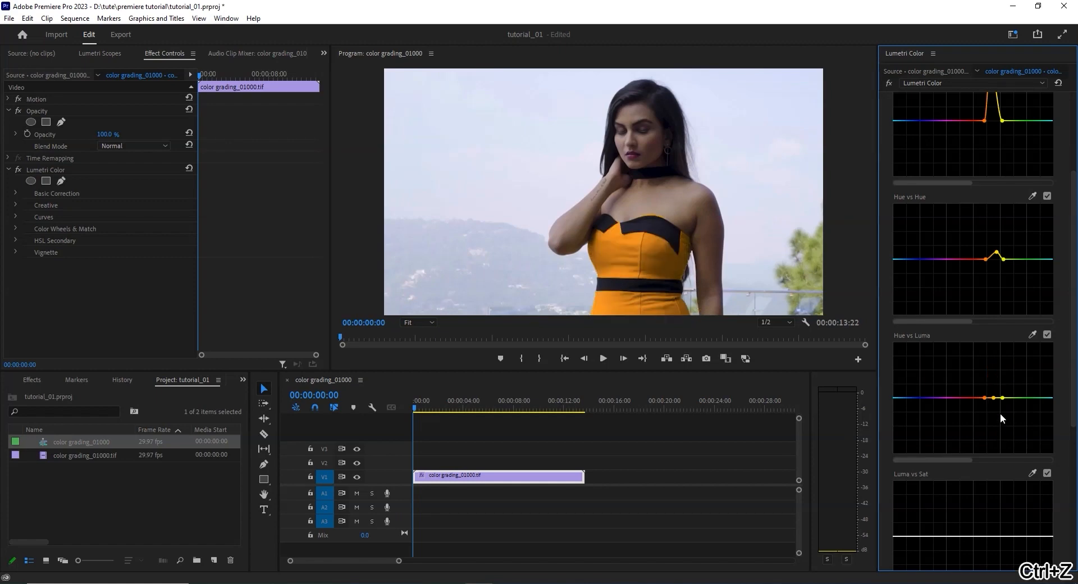
# Disable the Hue vs Sat and Hue vs Hue curves
pyautogui.moveTo(1073, 210); pyautogui.dragTo(923, 160)
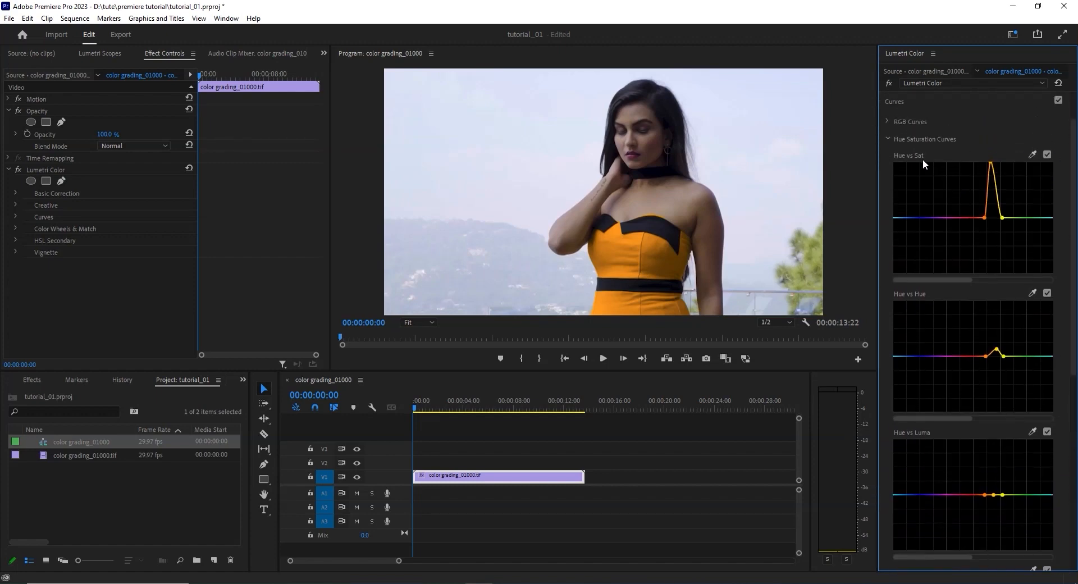
pyautogui.click(1047, 154)
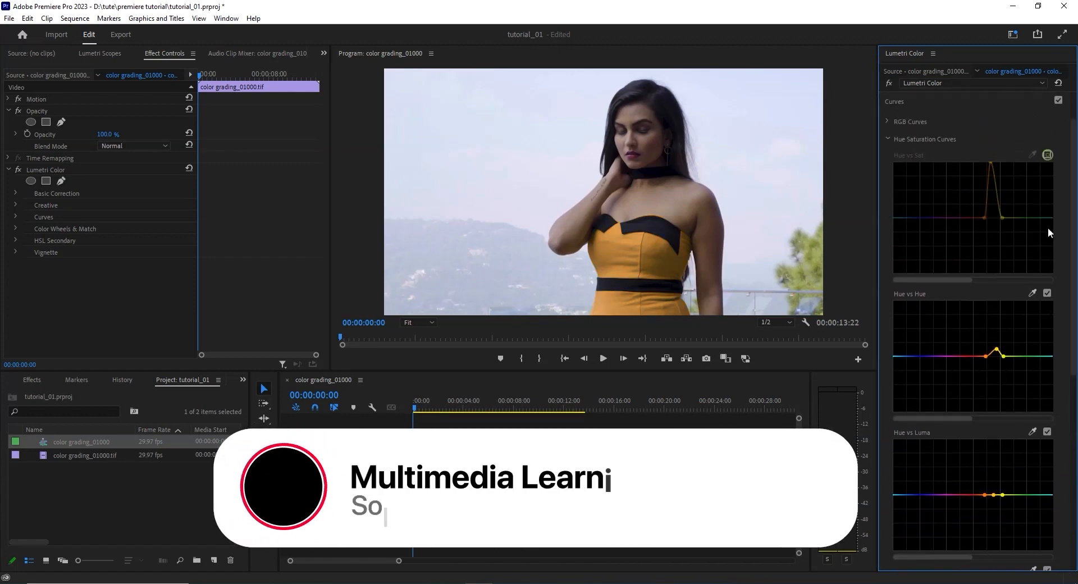
pyautogui.click(1047, 293)
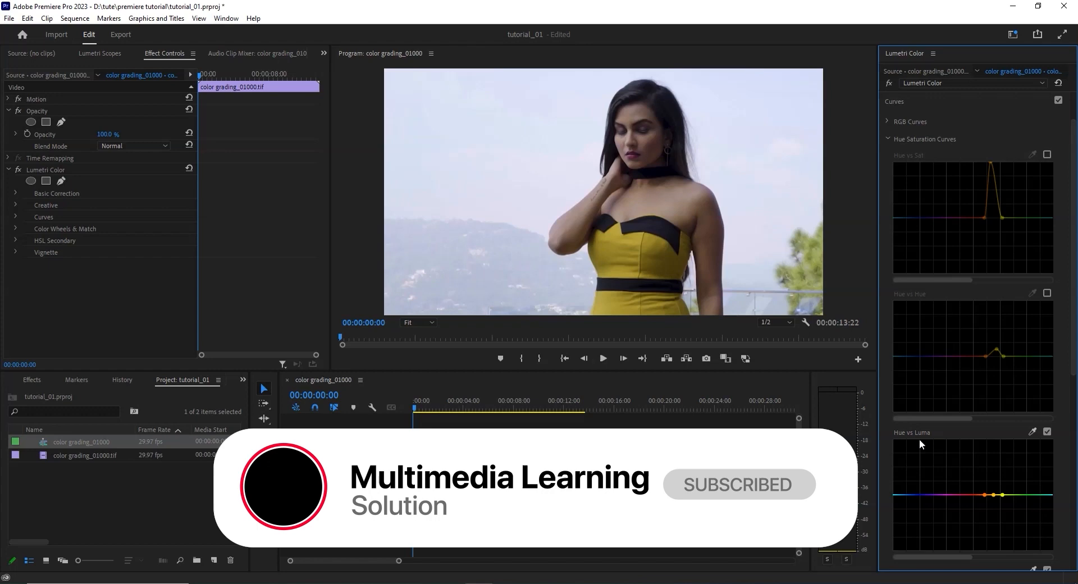
# Sample the dress for the Hue vs Luma curve and raise its middle point to the maximum to brighten the yellow
pyautogui.click(1032, 432)
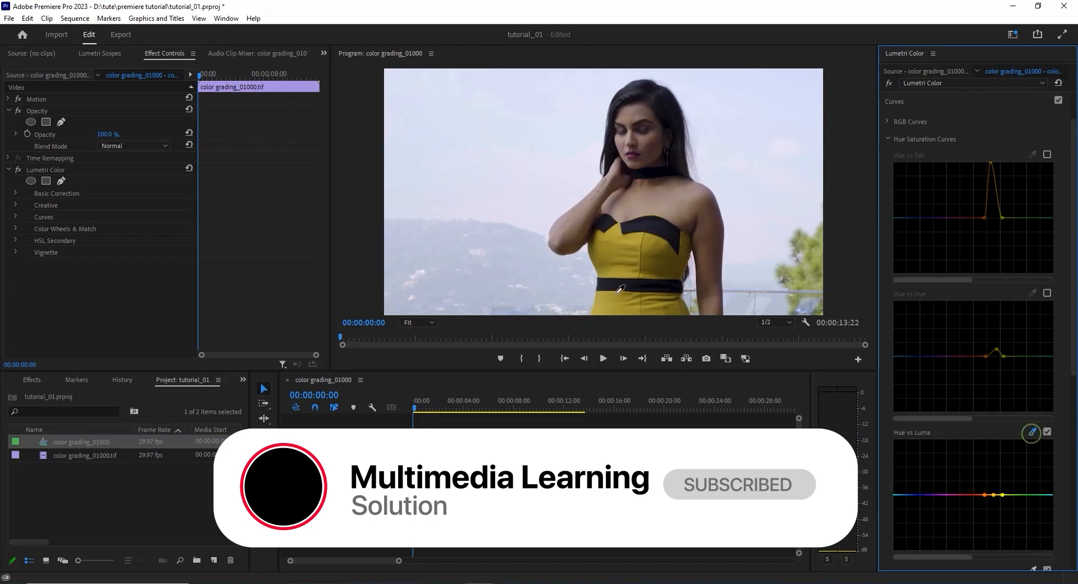
pyautogui.click(625, 243)
pyautogui.moveTo(995, 497); pyautogui.dragTo(996, 441)
pyautogui.click(1032, 431)
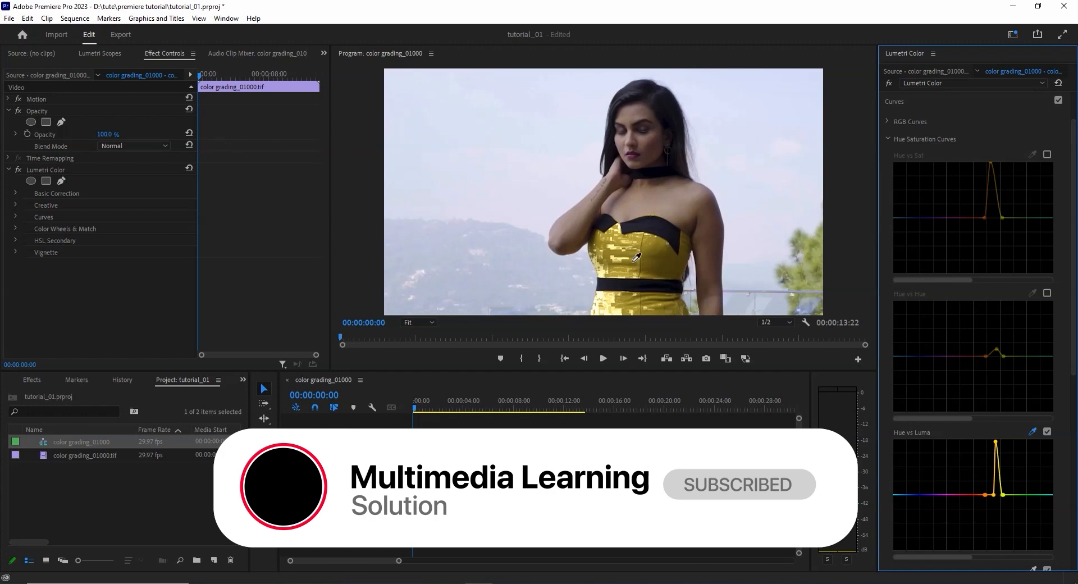
# Sample another shade of the dress for the Hue vs Luma curve and widen the raised peak over the neighbouring yellow hues
pyautogui.click(1032, 432)
pyautogui.click(651, 267)
pyautogui.moveTo(999, 472)
pyautogui.mouseDown()
pyautogui.moveTo(1005, 458)
pyautogui.moveTo(1013, 487)
pyautogui.moveTo(1008, 463)
pyautogui.mouseUp()
pyautogui.scroll(-3, 1008, 463)
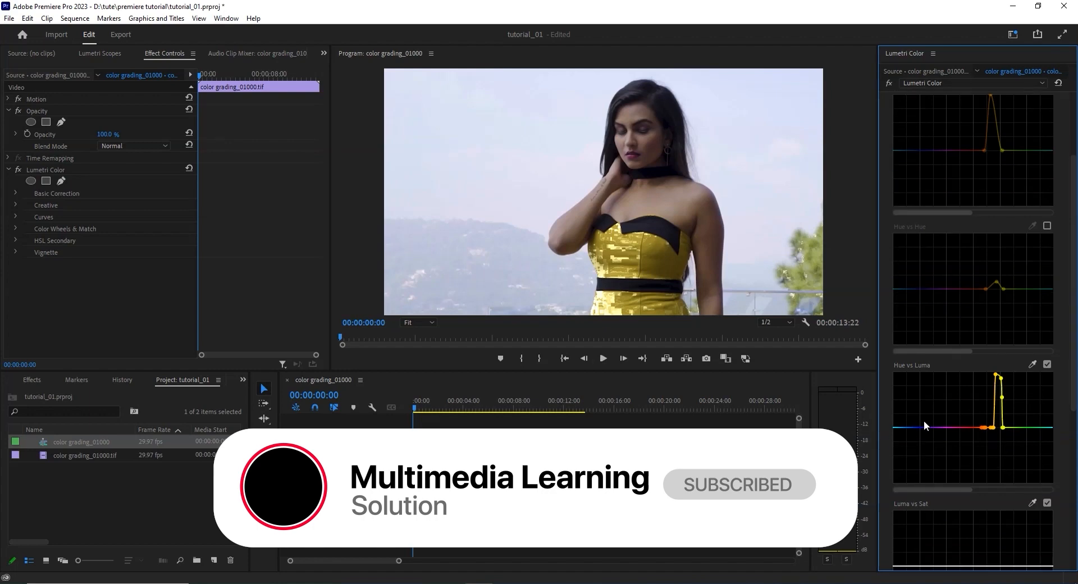
# Toggle the Hue vs Luma curve off and on repeatedly to compare the dress with and without the brightening
pyautogui.click(1047, 364)
pyautogui.click(1047, 363)
pyautogui.click(1047, 363)
pyautogui.click(1048, 364)
pyautogui.click(1047, 363)
pyautogui.click(1048, 363)
pyautogui.click(1047, 363)
pyautogui.click(1048, 364)
pyautogui.click(1047, 364)
pyautogui.click(1047, 364)
pyautogui.click(1048, 363)
pyautogui.click(1047, 364)
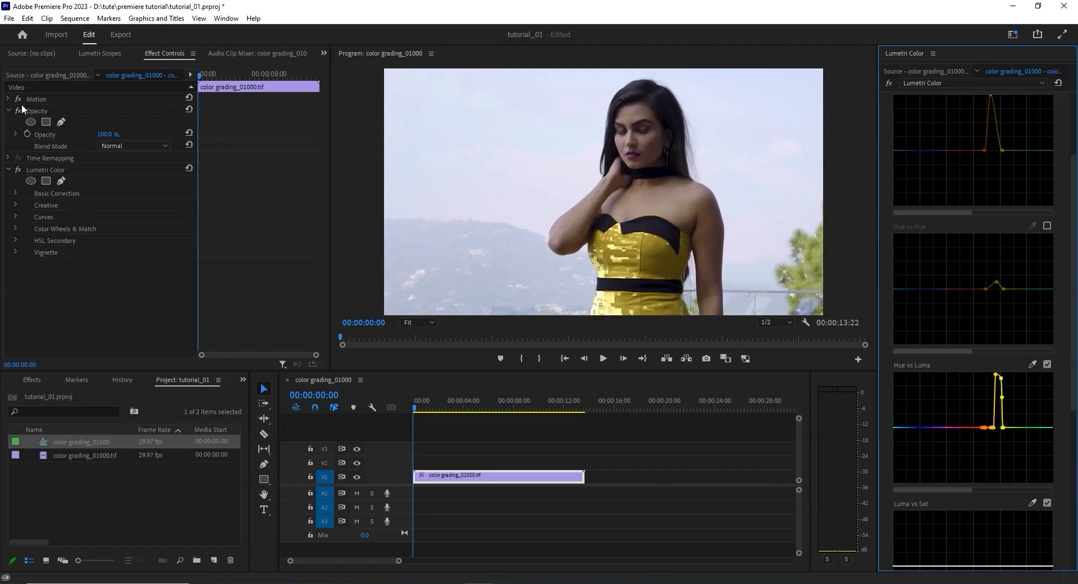
# Delete the Lumetri Color effect from the clip
pyautogui.click(37, 170)
pyautogui.press('Delete')
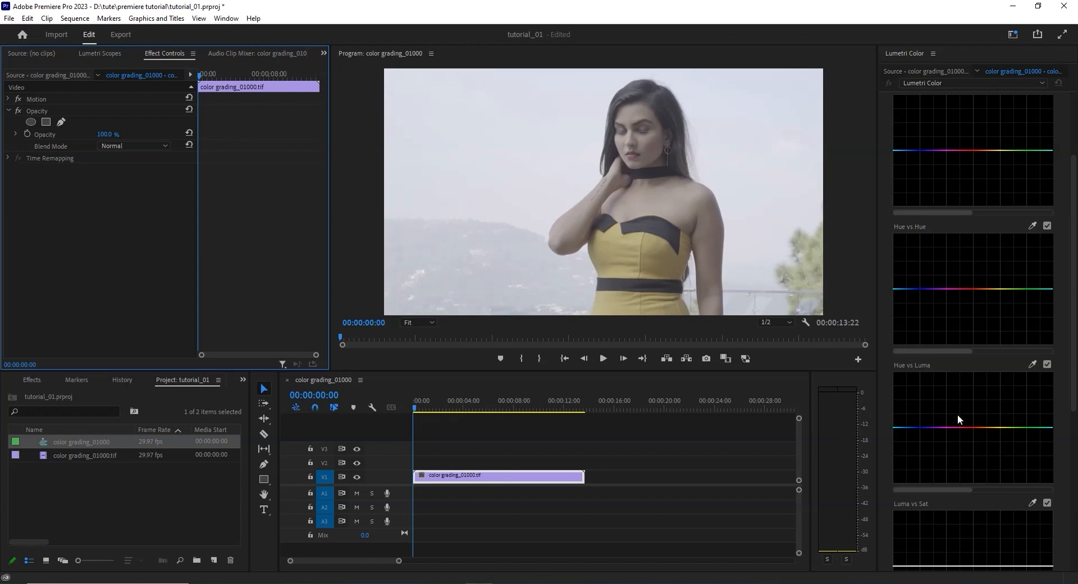
# Sample the dress for the Luma vs Sat curve, try raising the middle point to the maximum, and undo the lift
pyautogui.moveTo(1071, 408); pyautogui.dragTo(1073, 454)
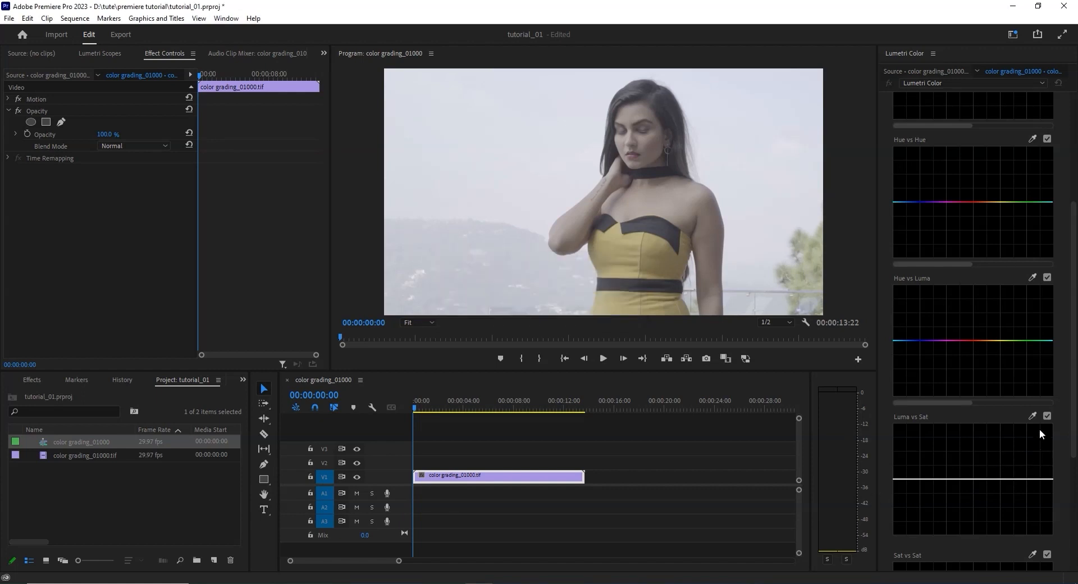
pyautogui.click(1032, 416)
pyautogui.click(629, 253)
pyautogui.moveTo(992, 481); pyautogui.dragTo(1007, 429)
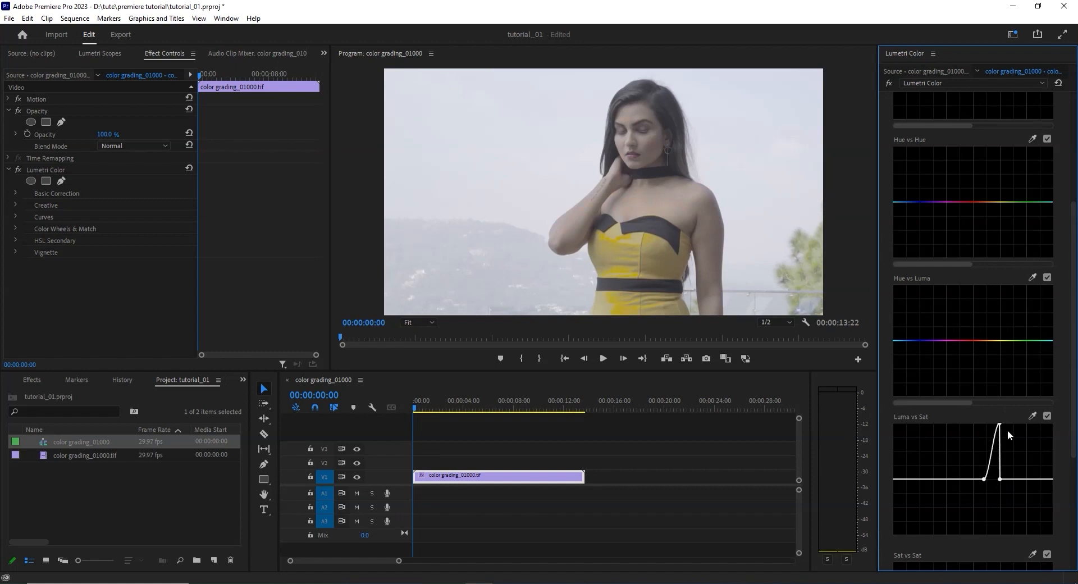
pyautogui.hotkey('ctrl', 'z')
# Sample a darker shade of the dress for the Luma vs Sat curve and raise both sampled ranges' middle points to the maximum
pyautogui.click(647, 275)
pyautogui.moveTo(960, 478); pyautogui.dragTo(961, 418)
pyautogui.moveTo(992, 478); pyautogui.dragTo(988, 416)
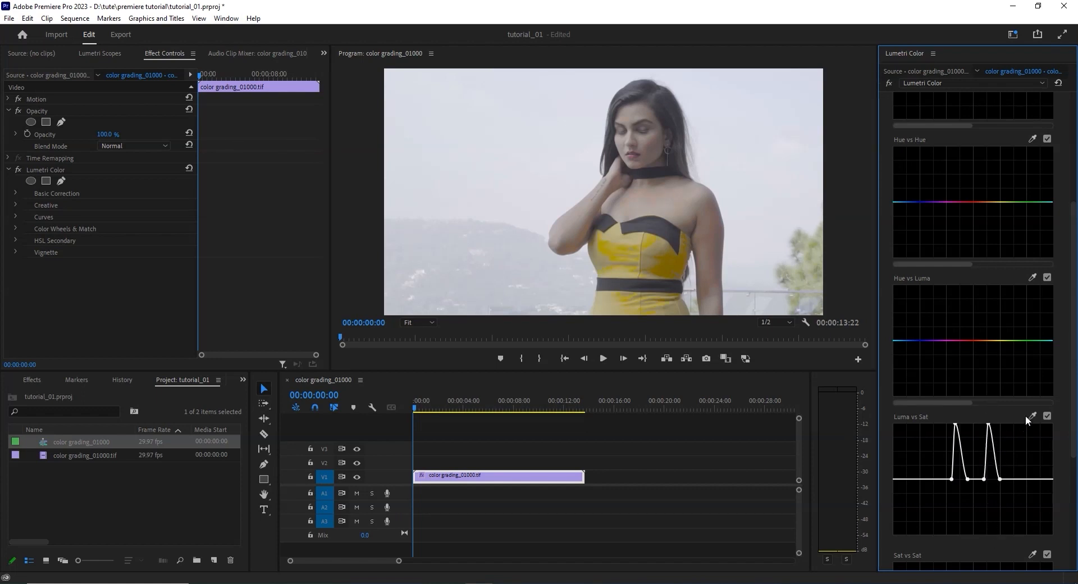
# Raise the Luma vs Sat curve between the two peaks, then sample the dress's lower edge and raise that range to the maximum
pyautogui.click(976, 479)
pyautogui.moveTo(976, 479); pyautogui.dragTo(972, 425)
pyautogui.click(602, 306)
pyautogui.moveTo(1005, 479); pyautogui.dragTo(1006, 391)
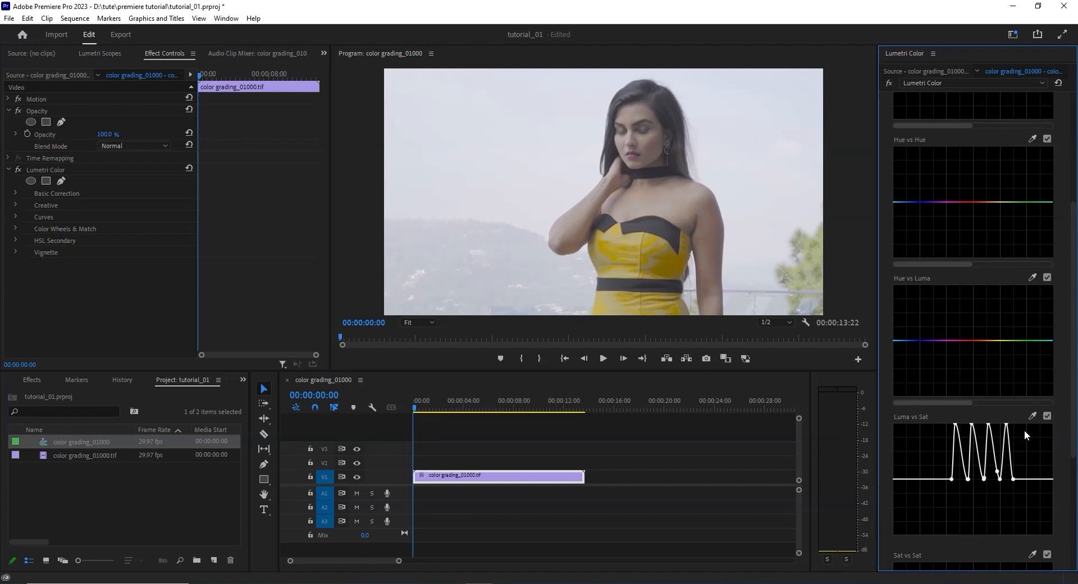
# Sample the skin below the neck for the Sat vs Sat curve and pull its low-saturation end to the minimum, desaturating everything except the dress
pyautogui.scroll(-2, 1005, 437)
pyautogui.scroll(-6, 985, 465)
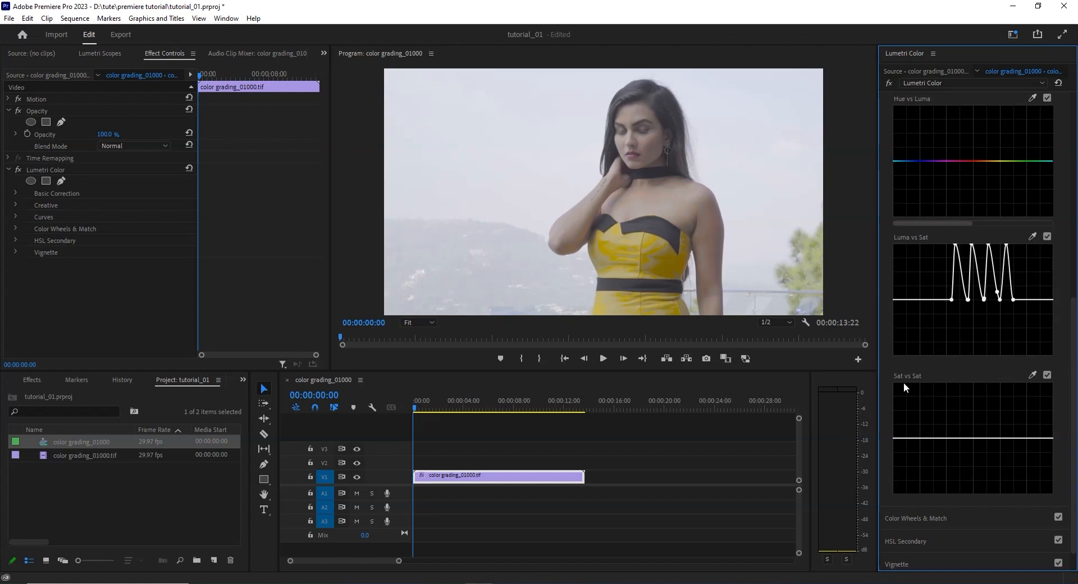
pyautogui.click(1032, 375)
pyautogui.click(636, 194)
pyautogui.moveTo(899, 441); pyautogui.dragTo(916, 492)
pyautogui.moveTo(916, 492); pyautogui.dragTo(924, 373)
pyautogui.moveTo(924, 369); pyautogui.dragTo(925, 523)
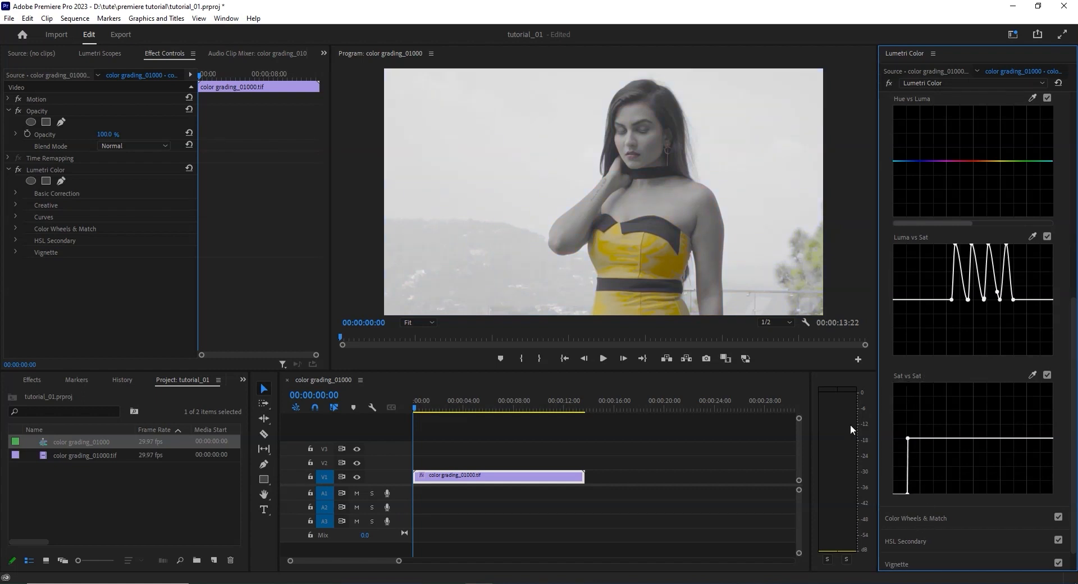